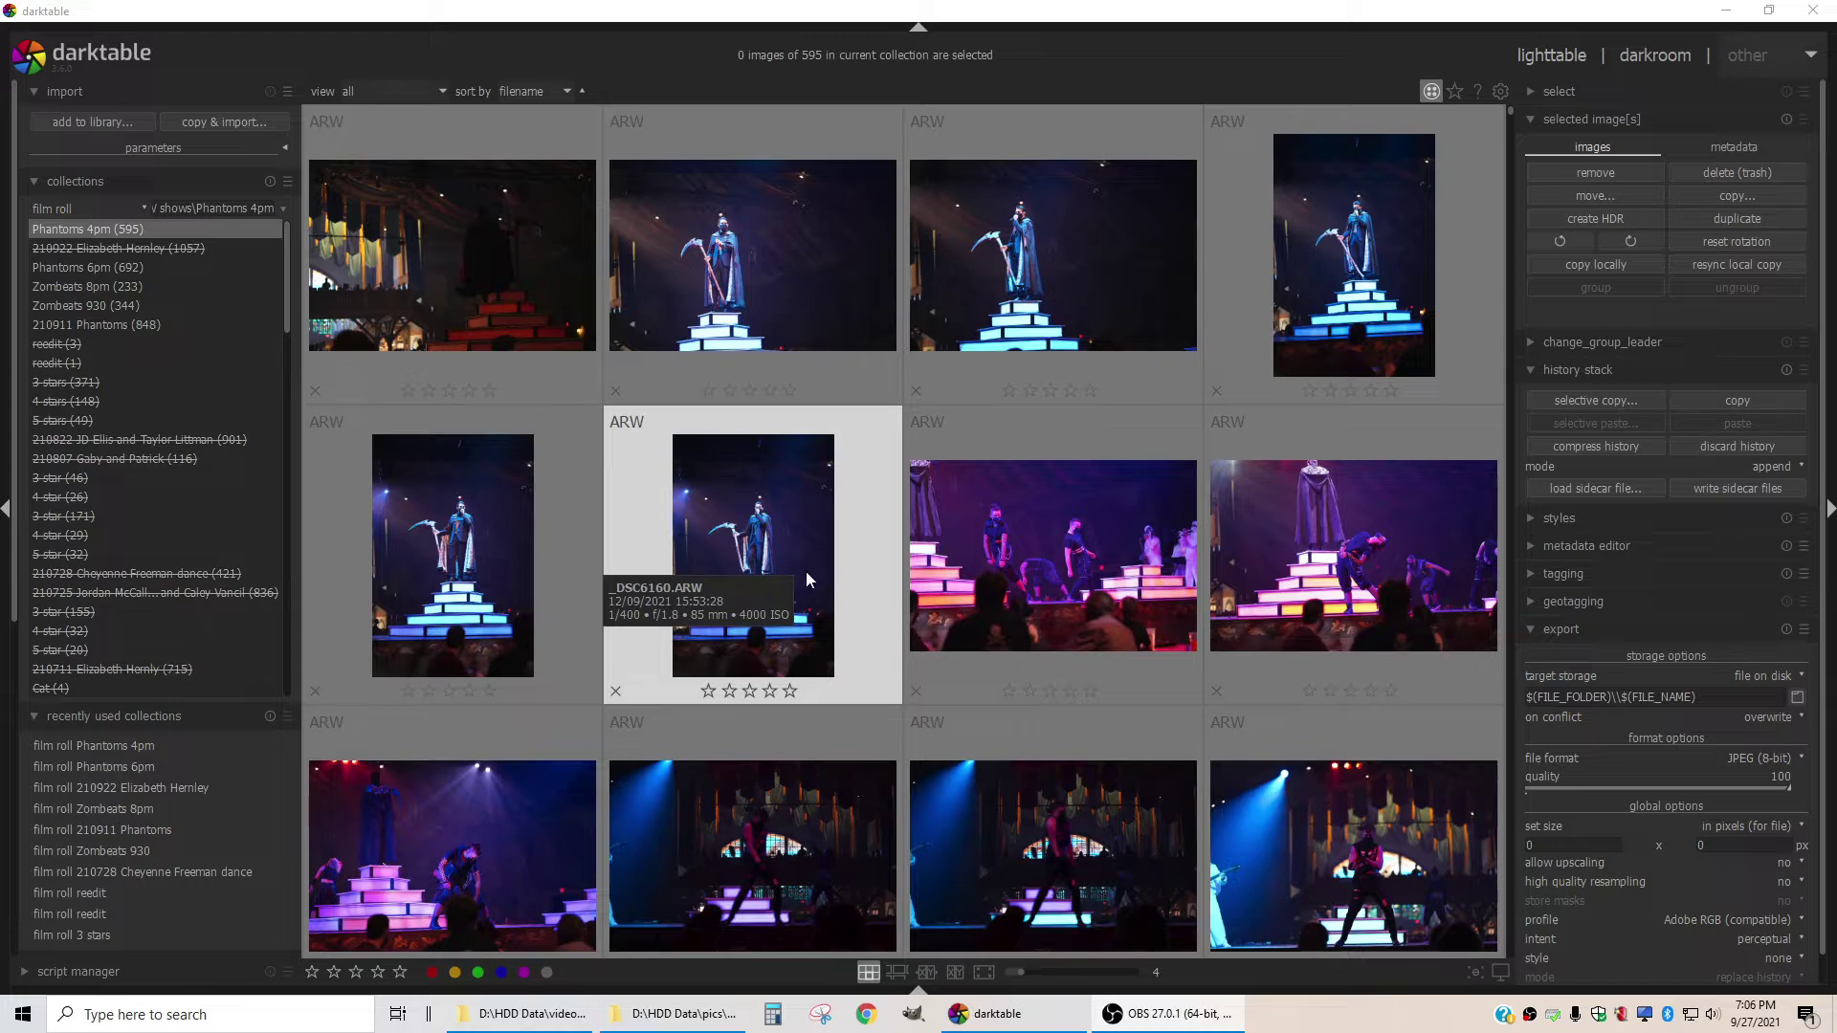
Switch the Phantoms 4pm film roll to full preview and look through _DSC6155.ARW to _DSC6158.ARW, returning to the first photo
click(983, 972)
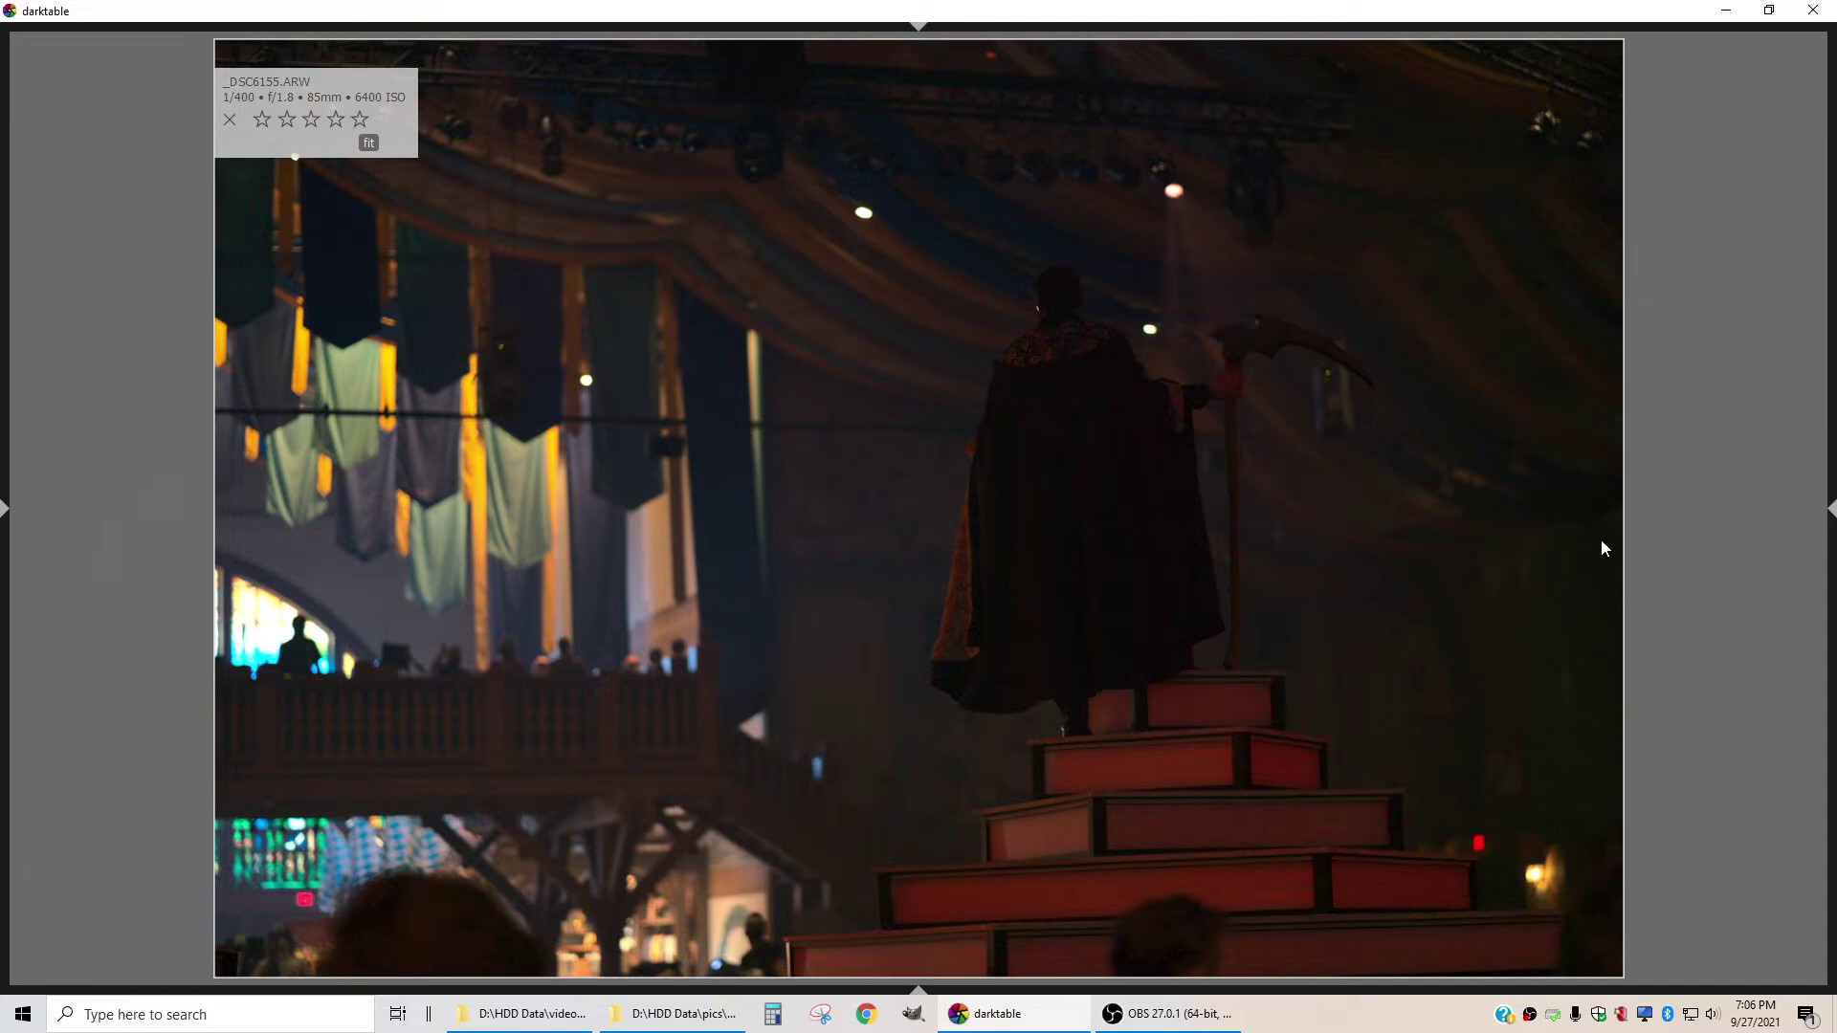
key(Right)
key(Right)
key(Right)
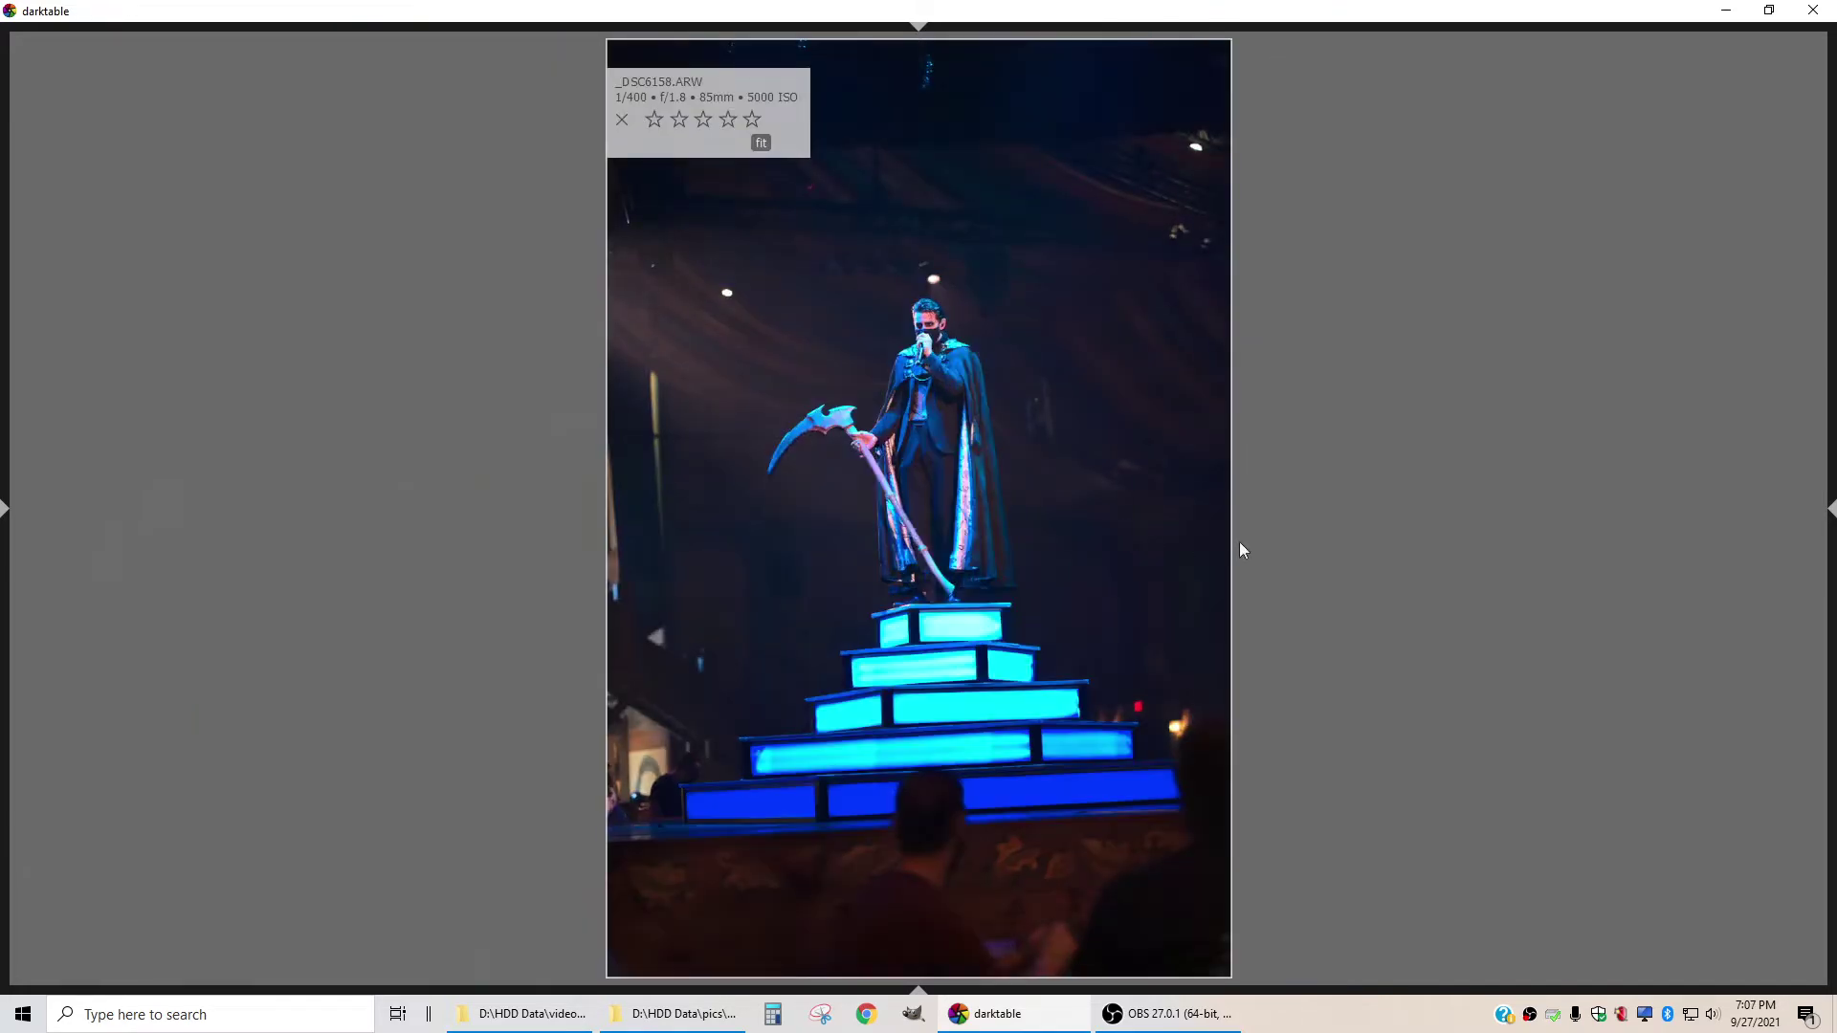
key(Left)
key(Left)
key(Left)
key(Left)
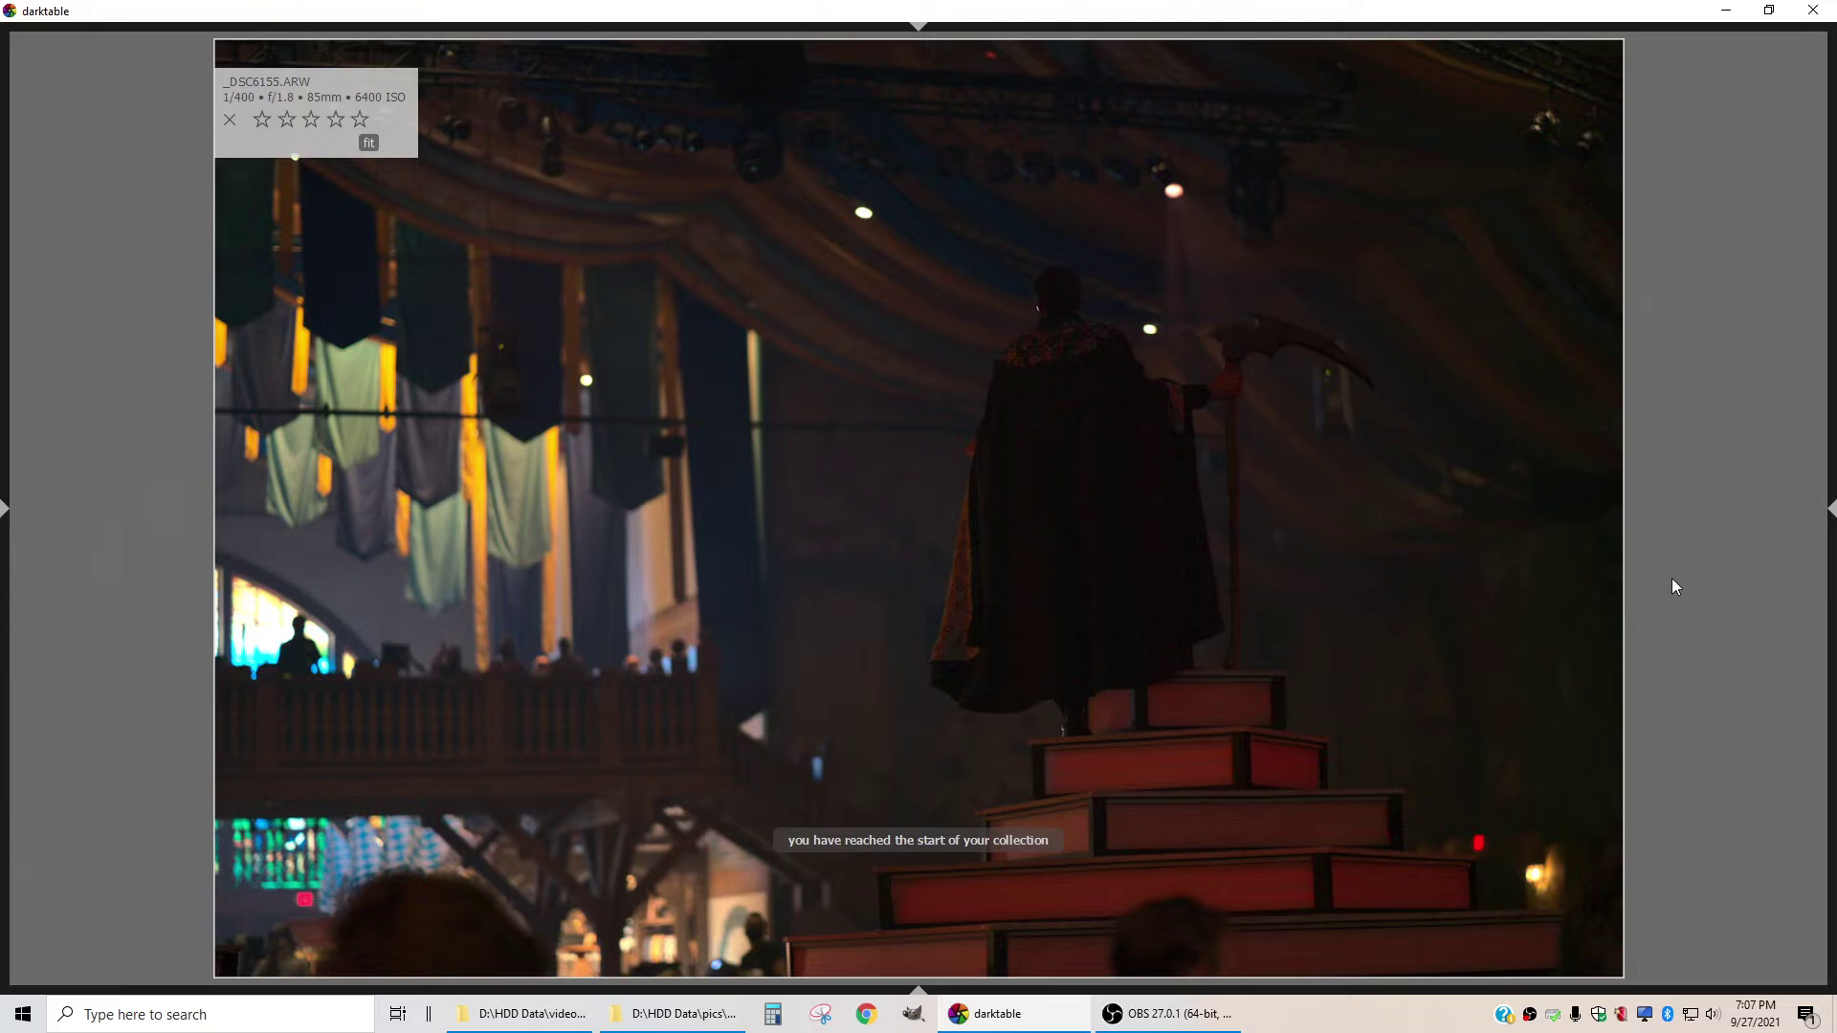
Compare the opening shots of the caped performer with the scythe and rate _DSC6159.ARW three stars
key(Right)
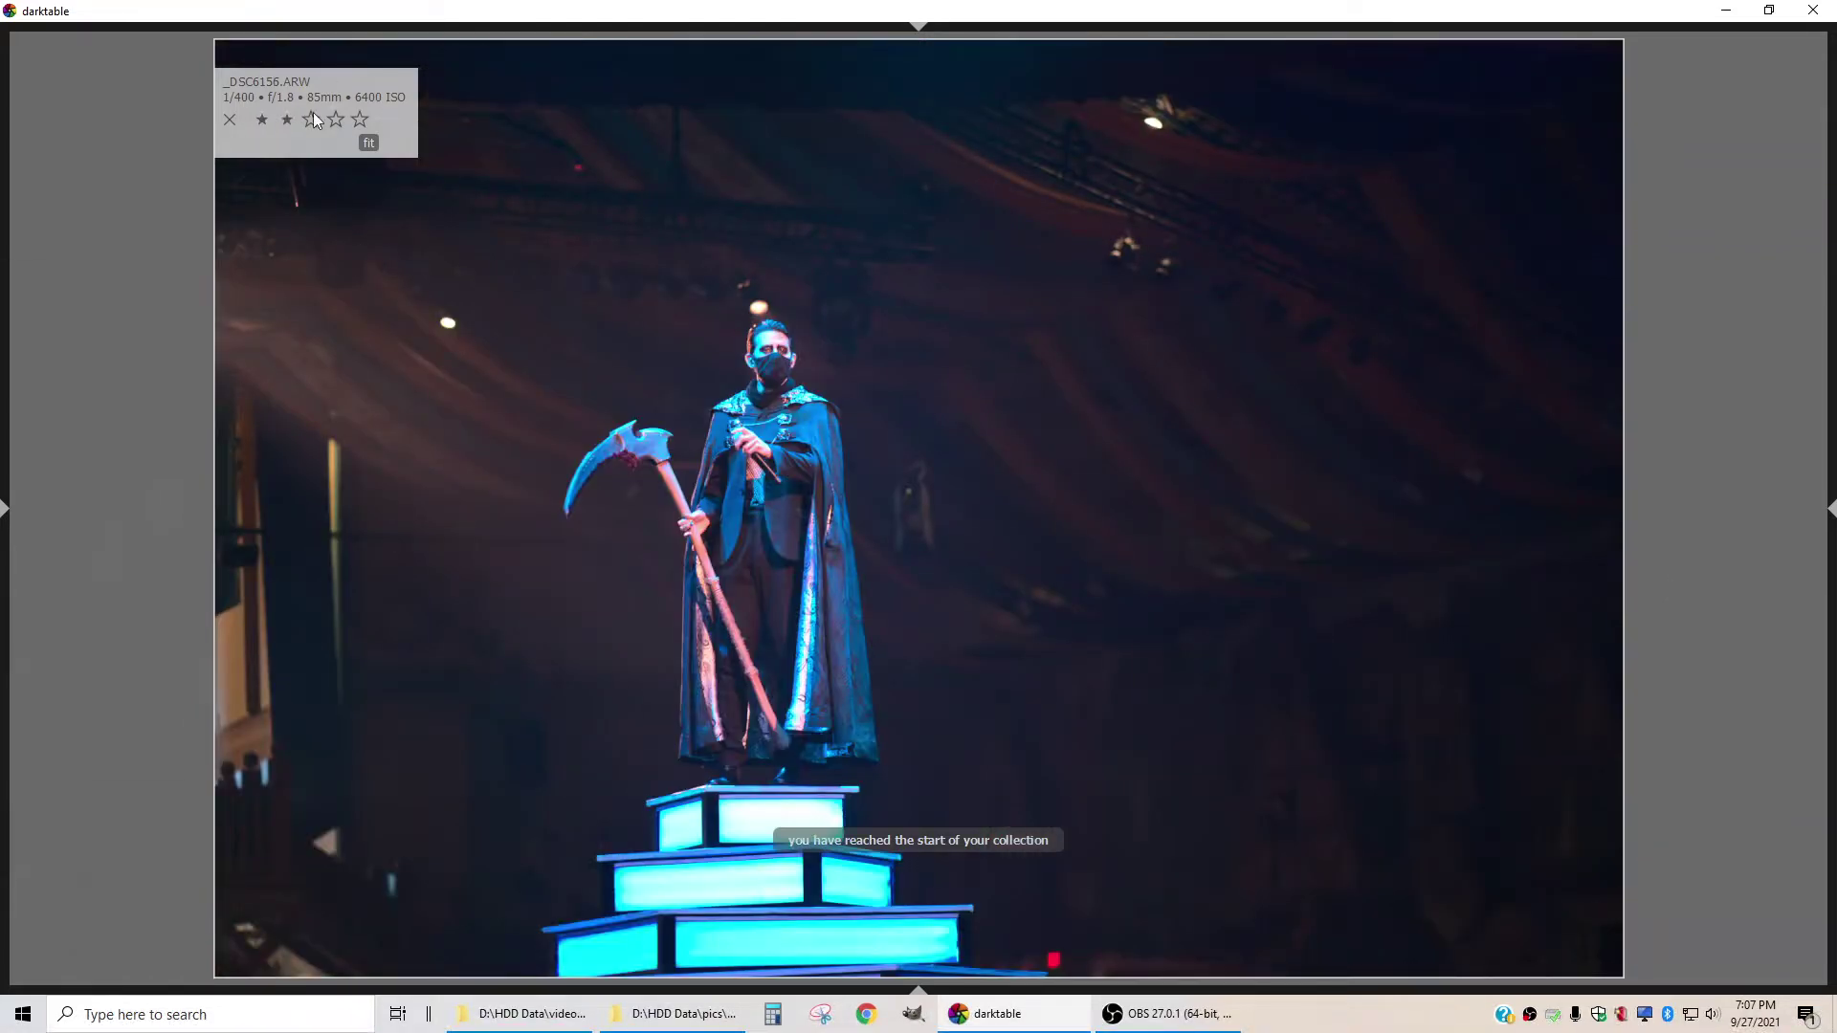
key(Right)
key(Right)
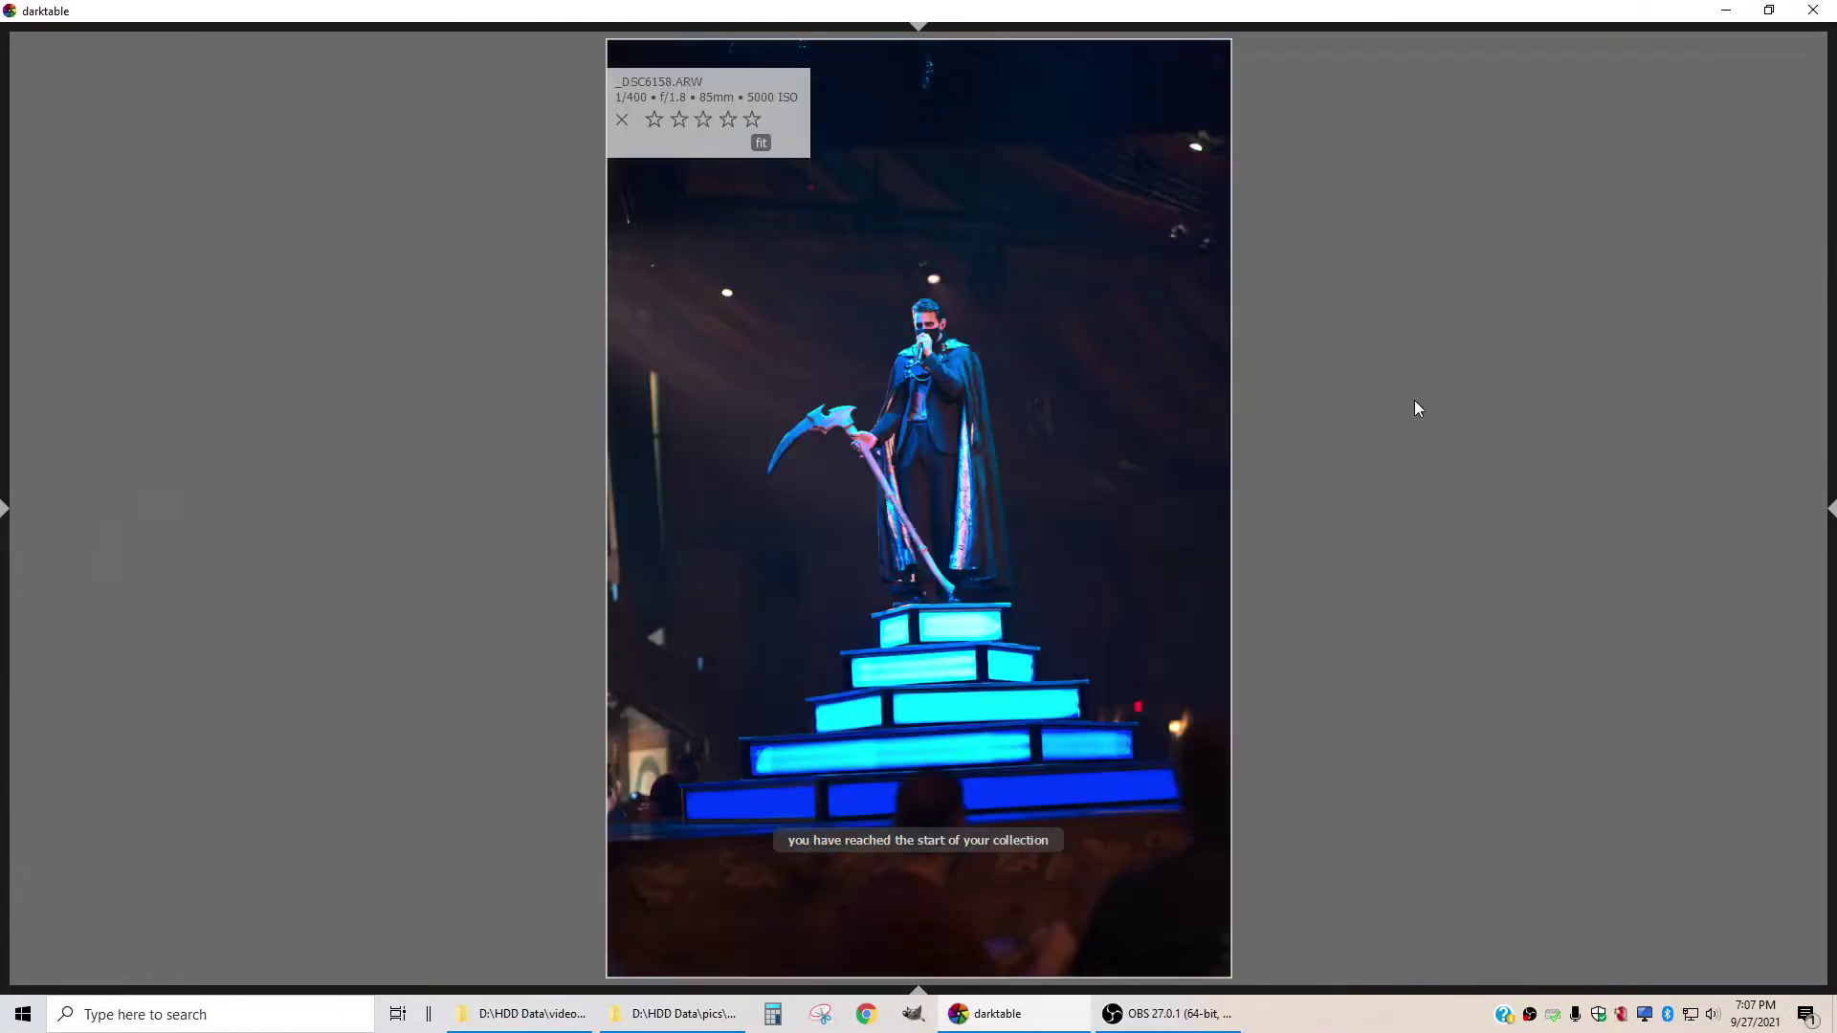
key(Right)
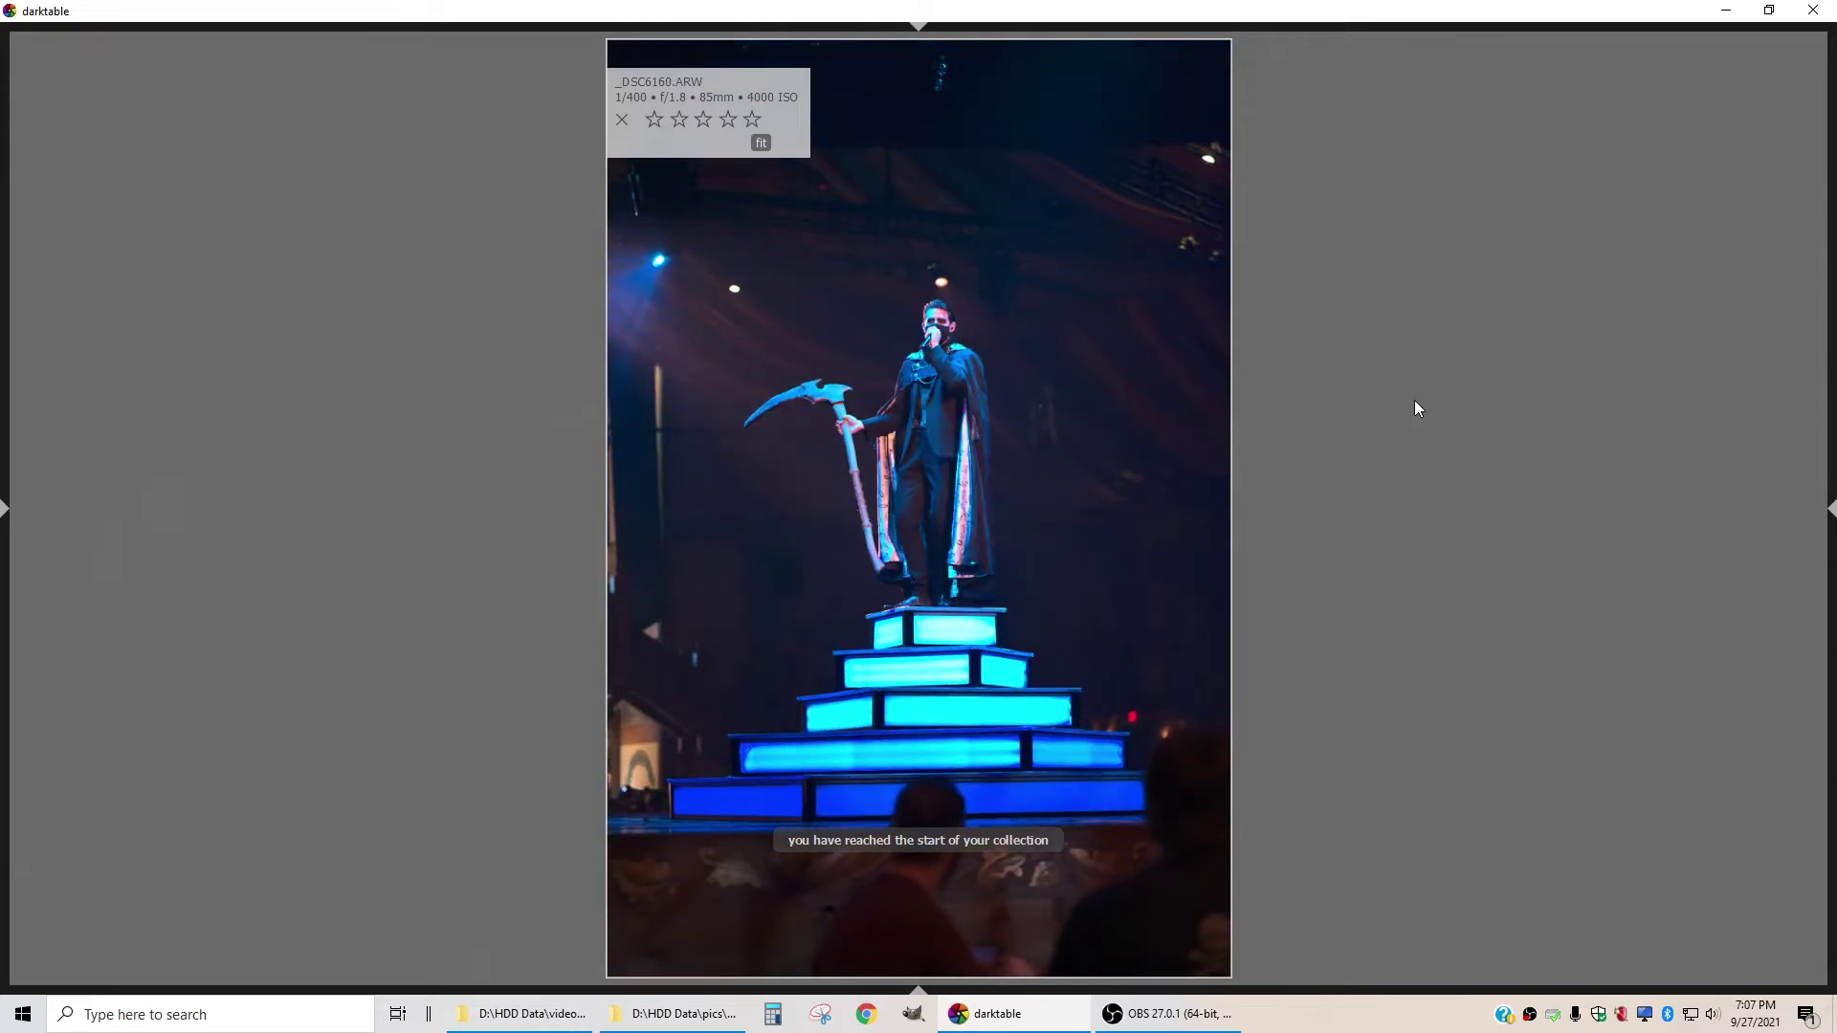
key(3)
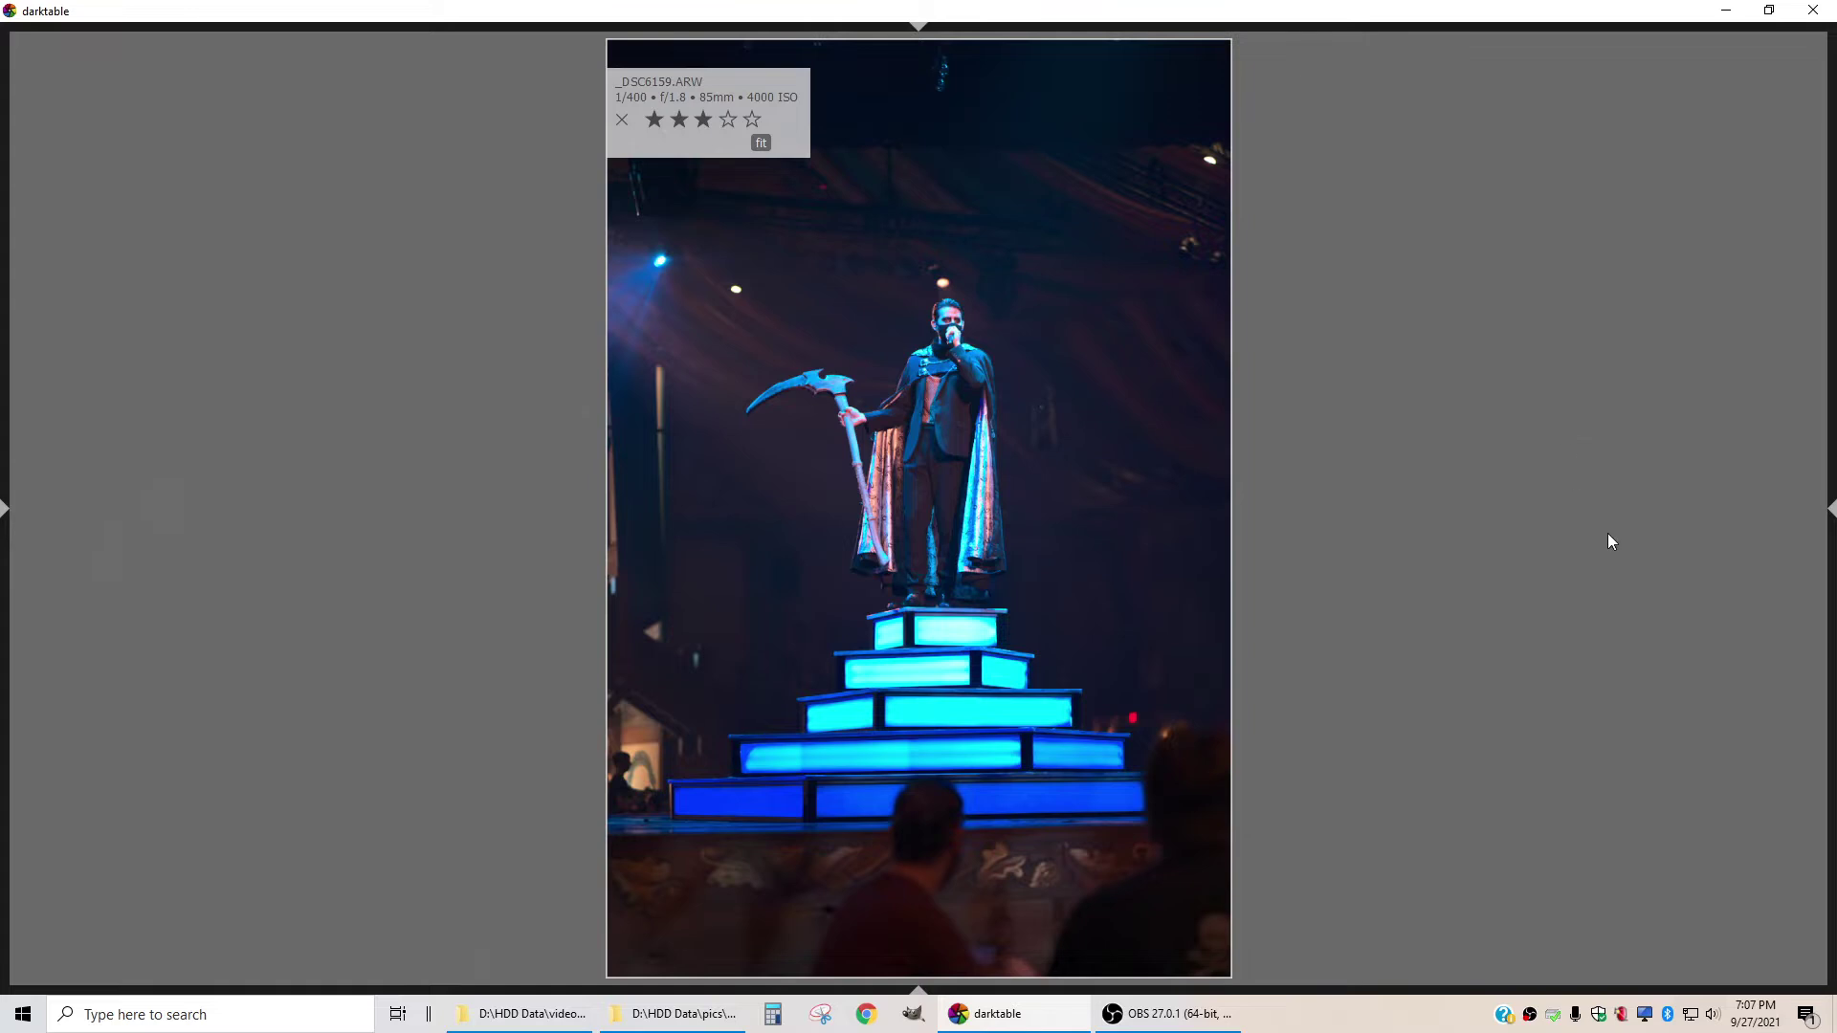
Review the following stage and dancer shots up to _DSC6173.ARW for sharpness, lighting and composition, comparing _DSC6172.ARW with _DSC6173.ARW
key(Right)
key(Right)
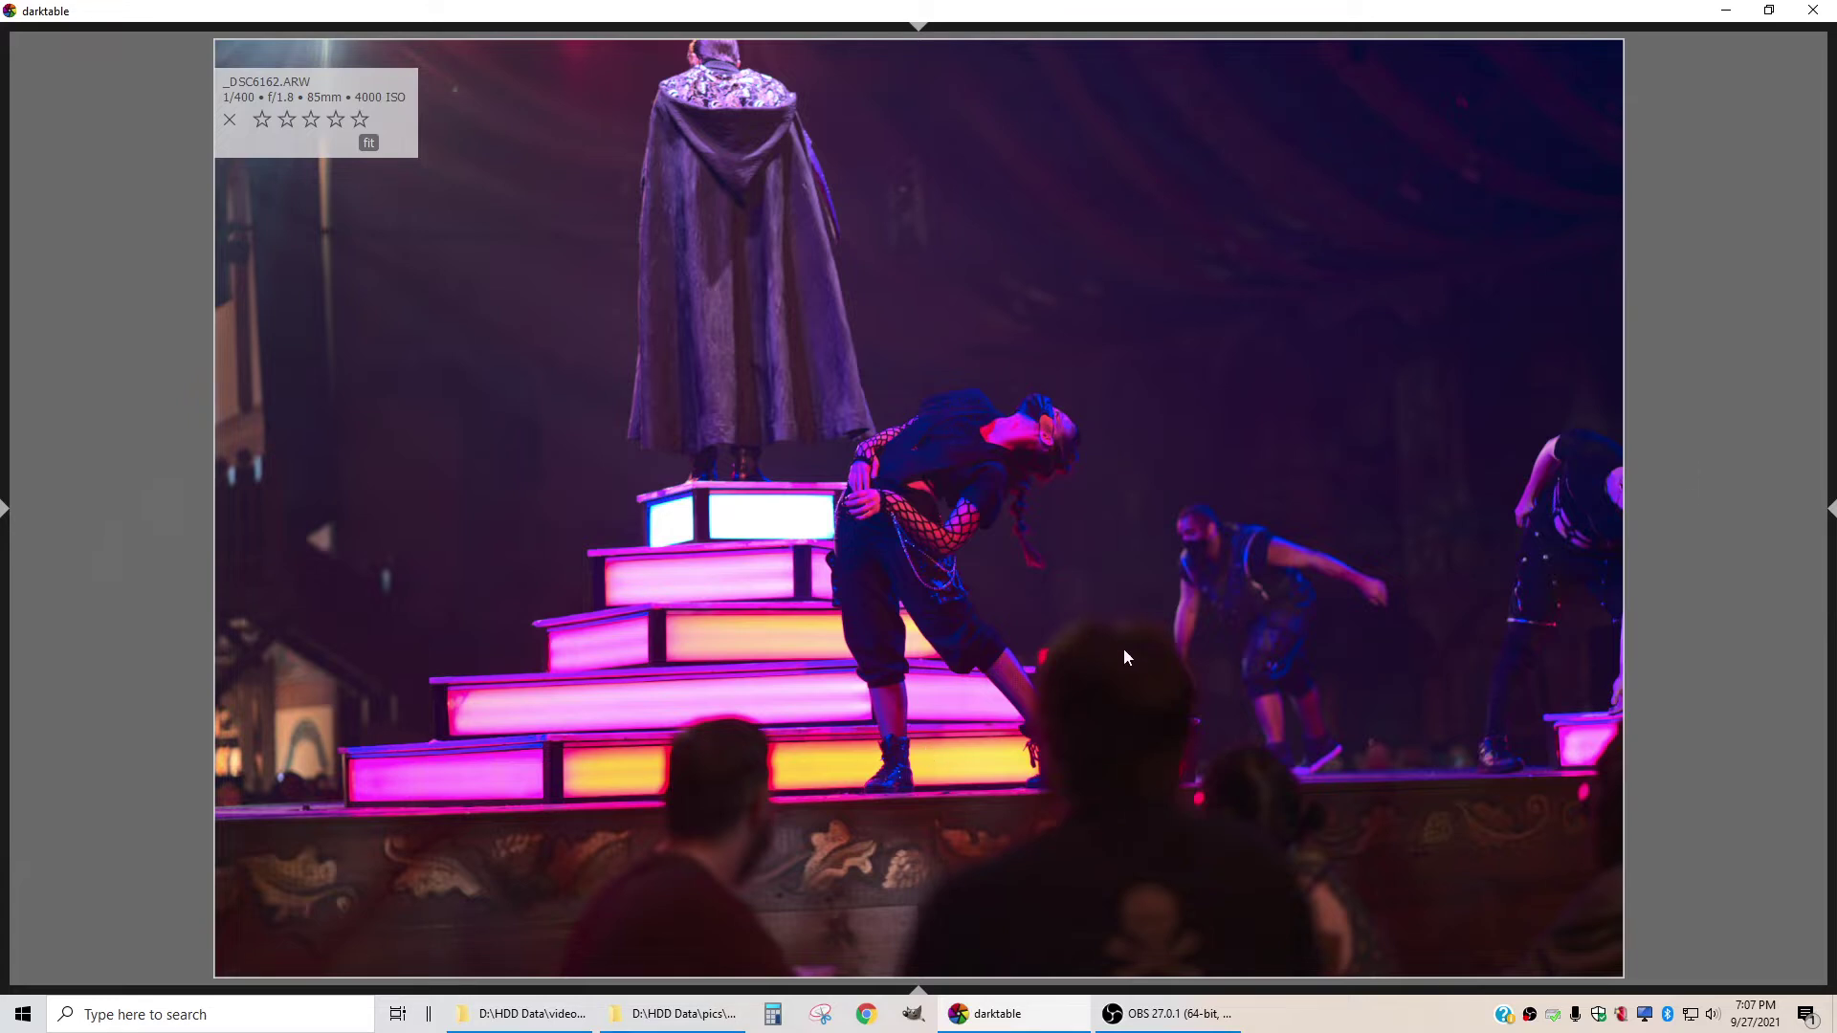
key(Right)
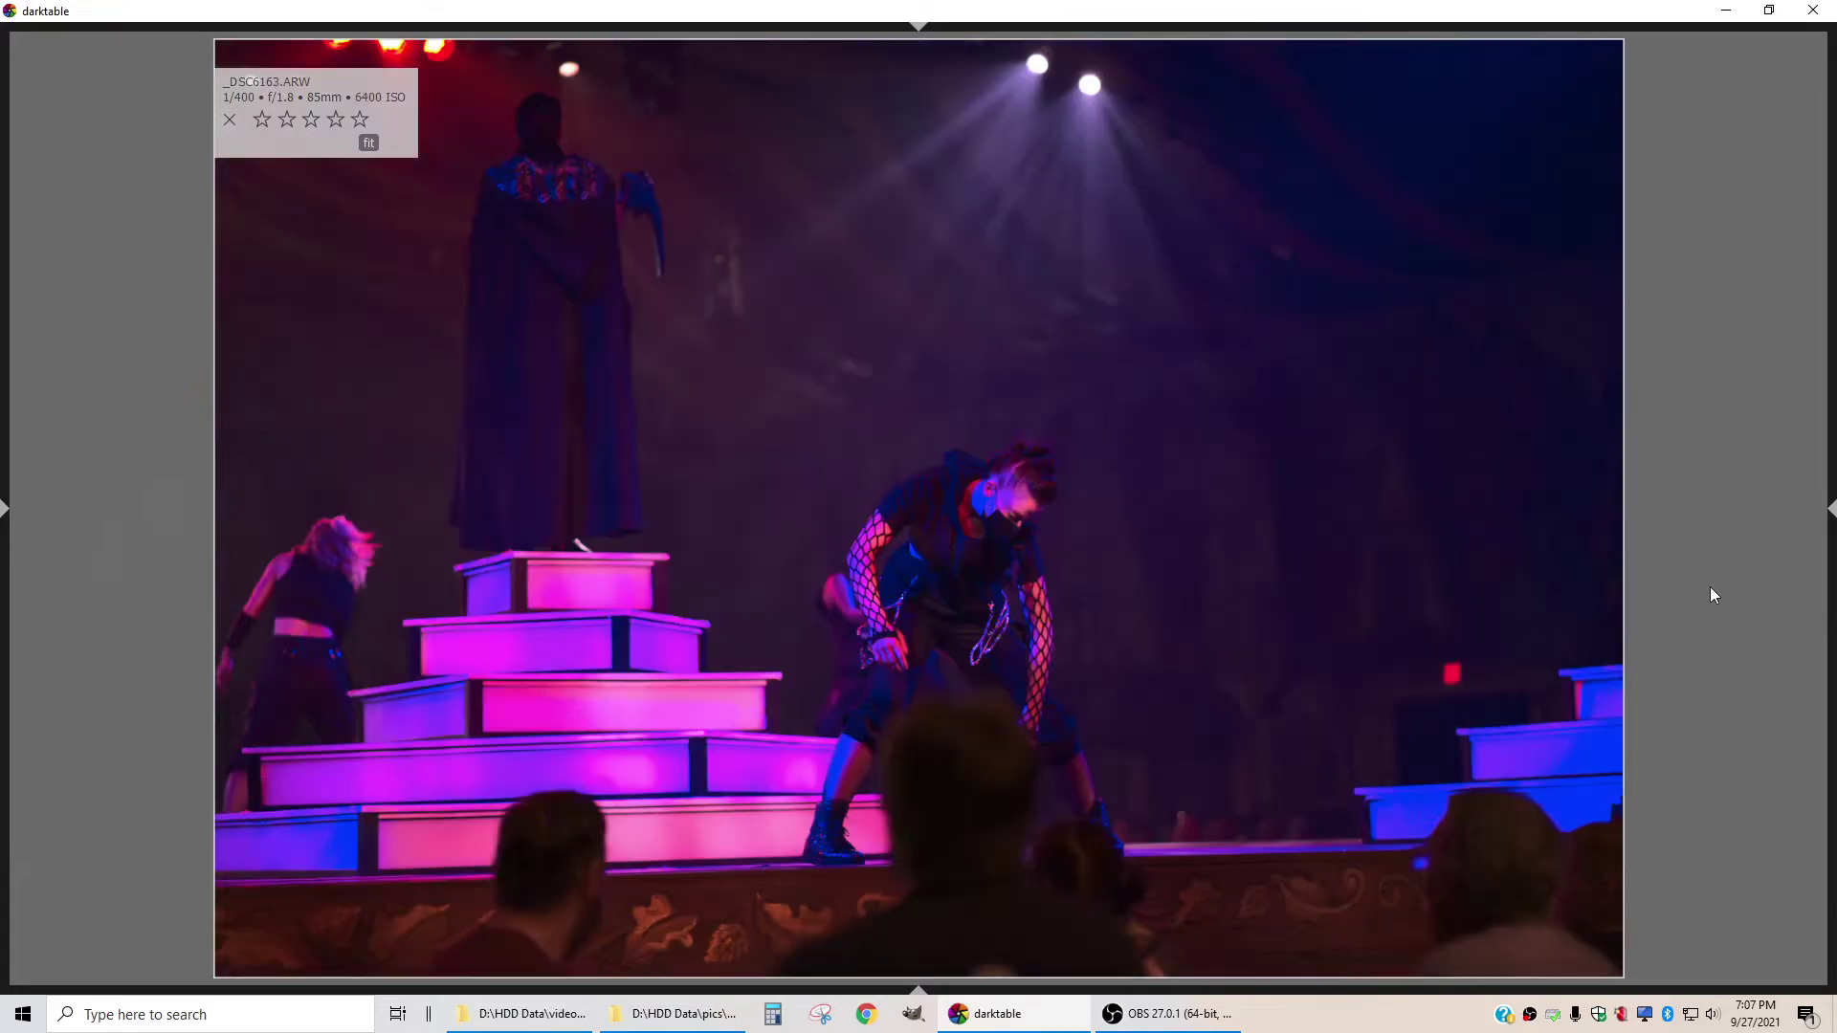
key(Right)
key(Right)
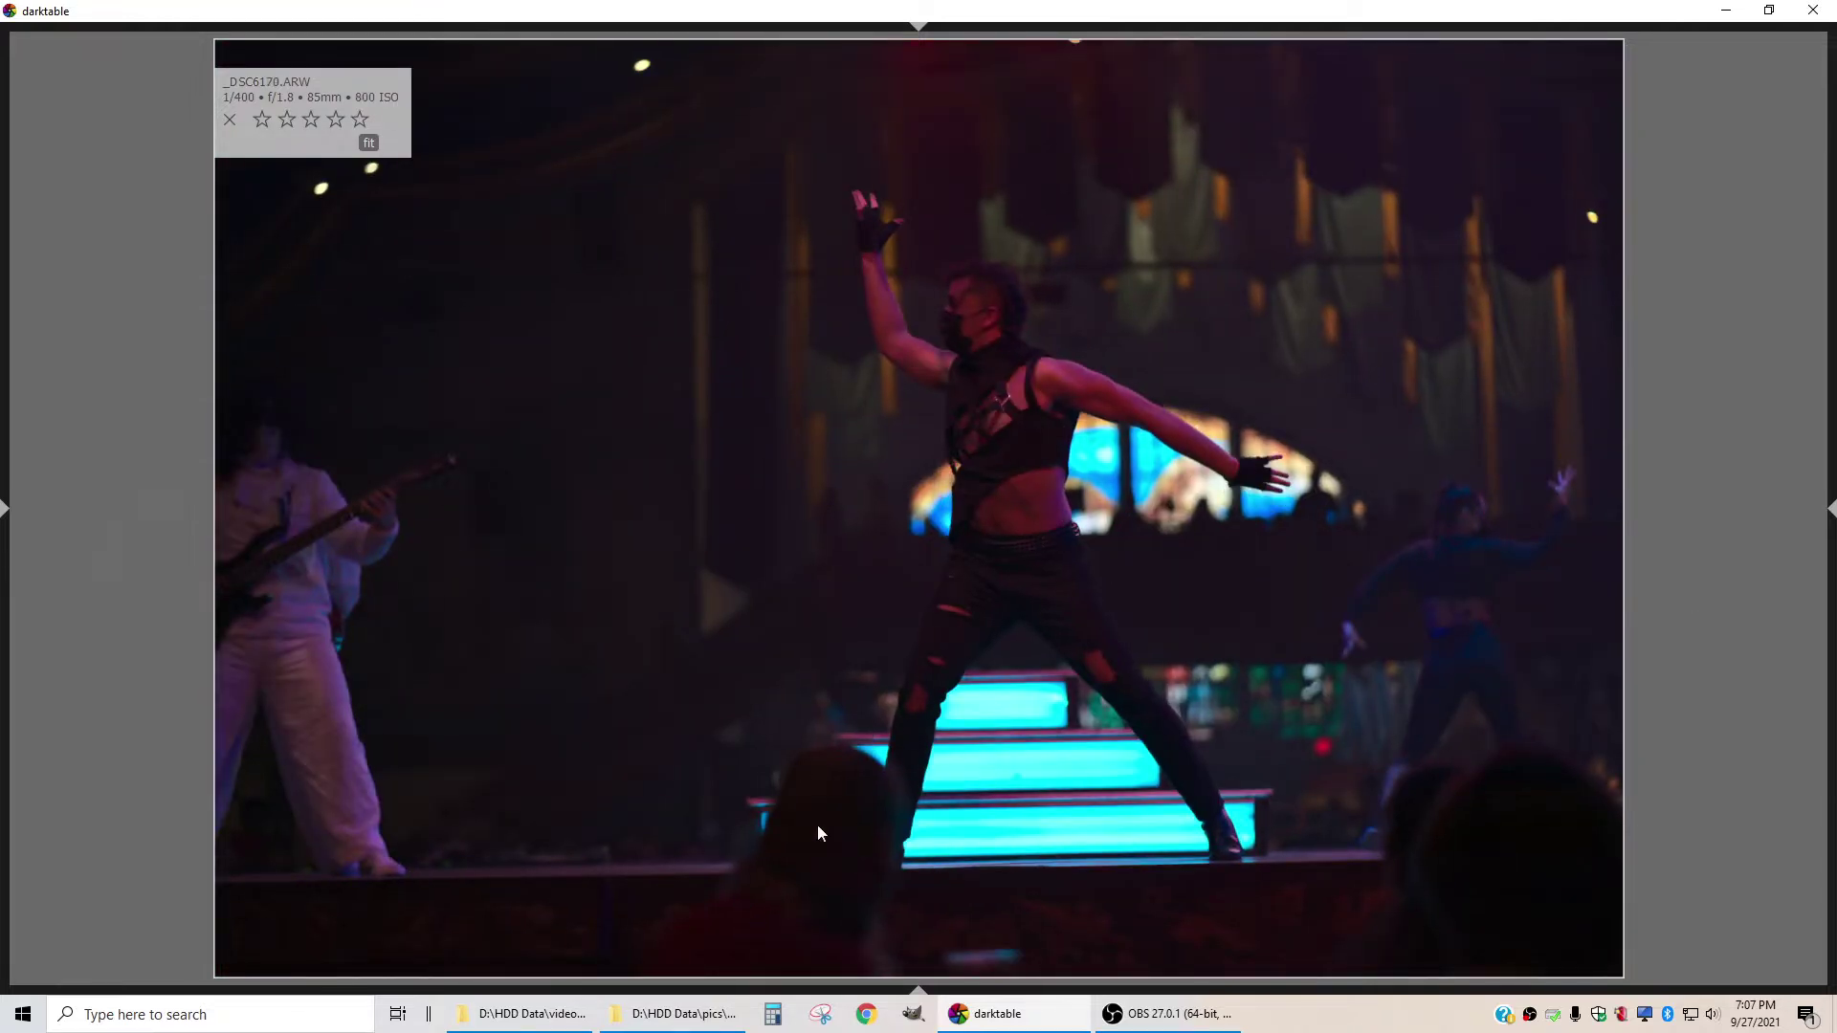
key(Right)
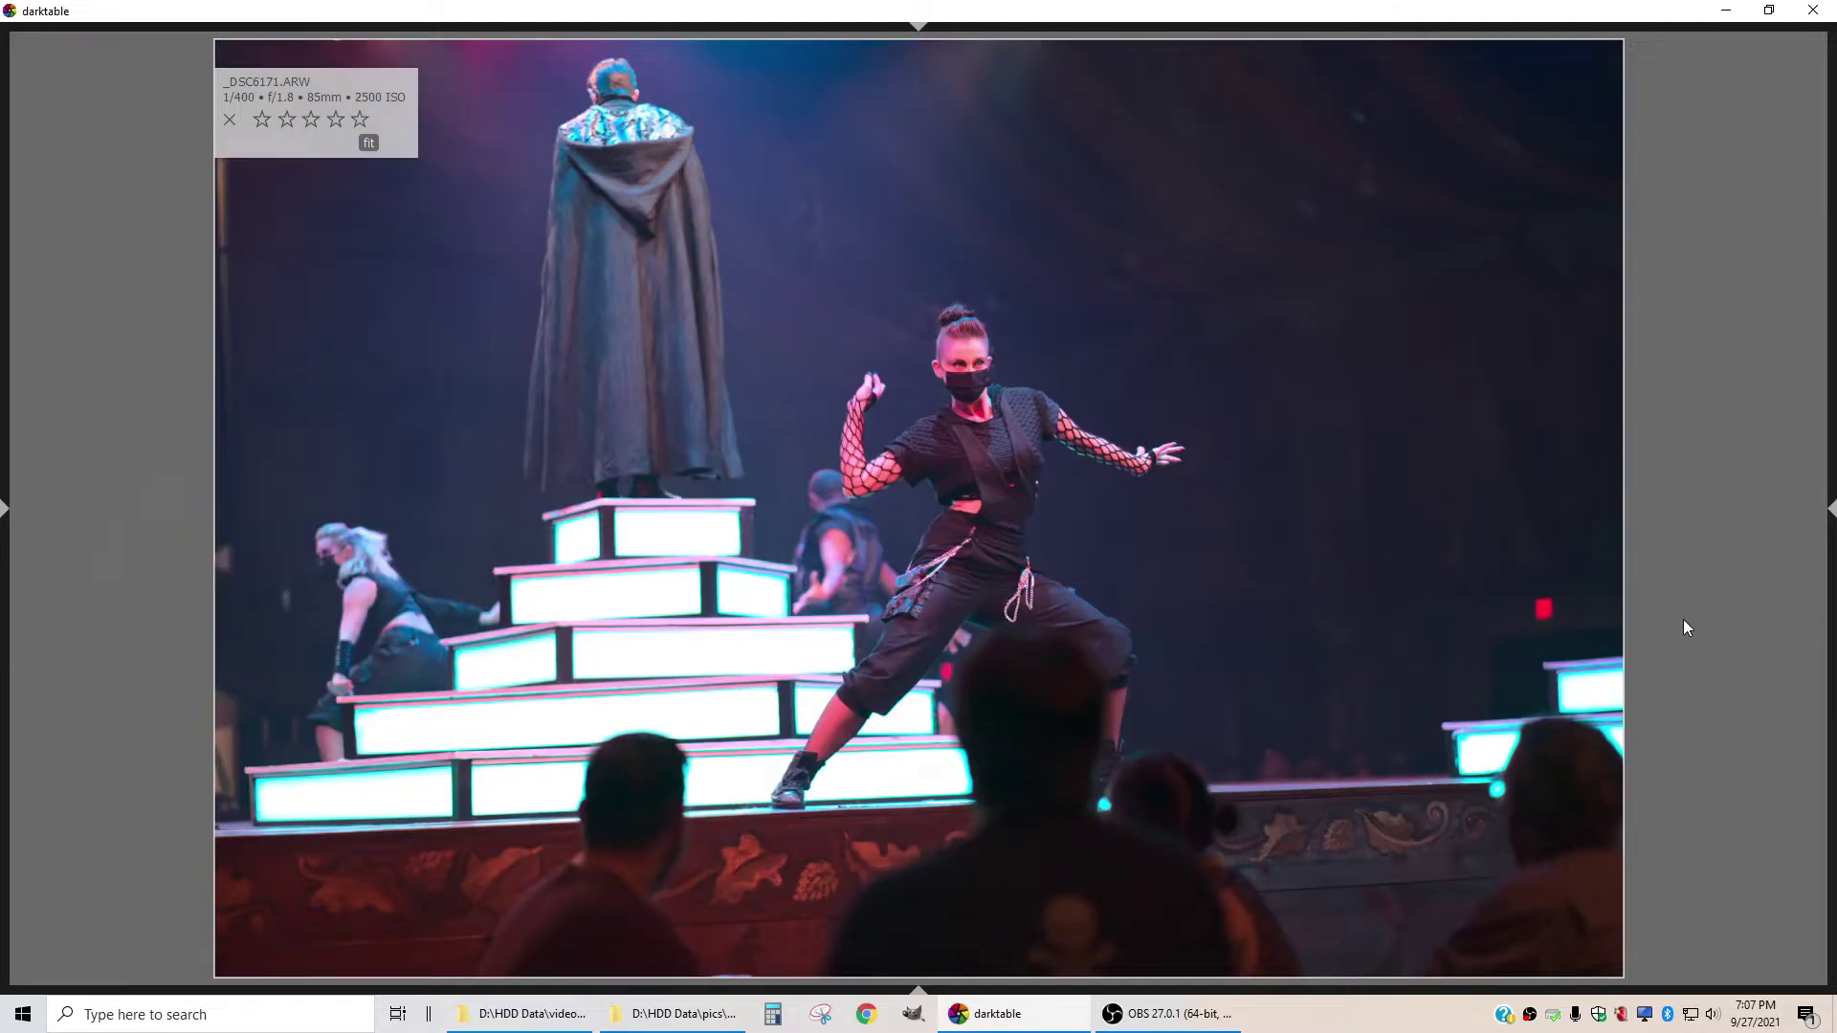
key(Right)
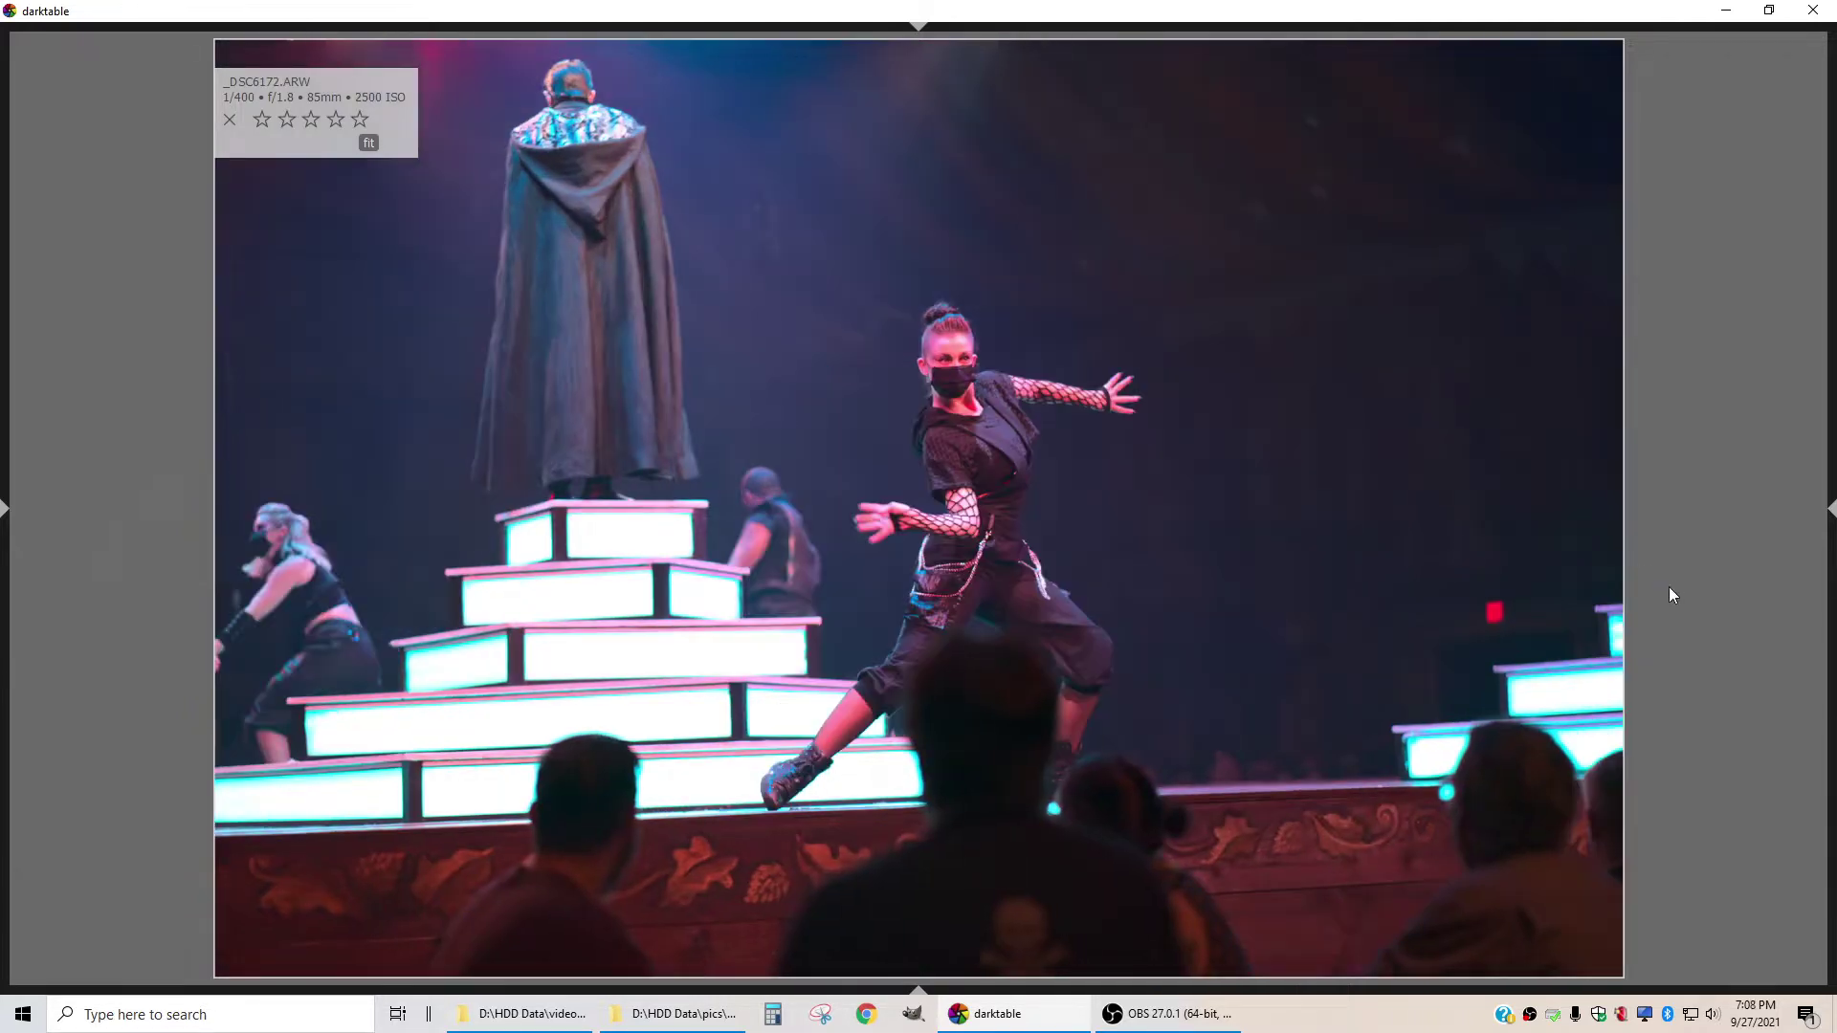
key(Right)
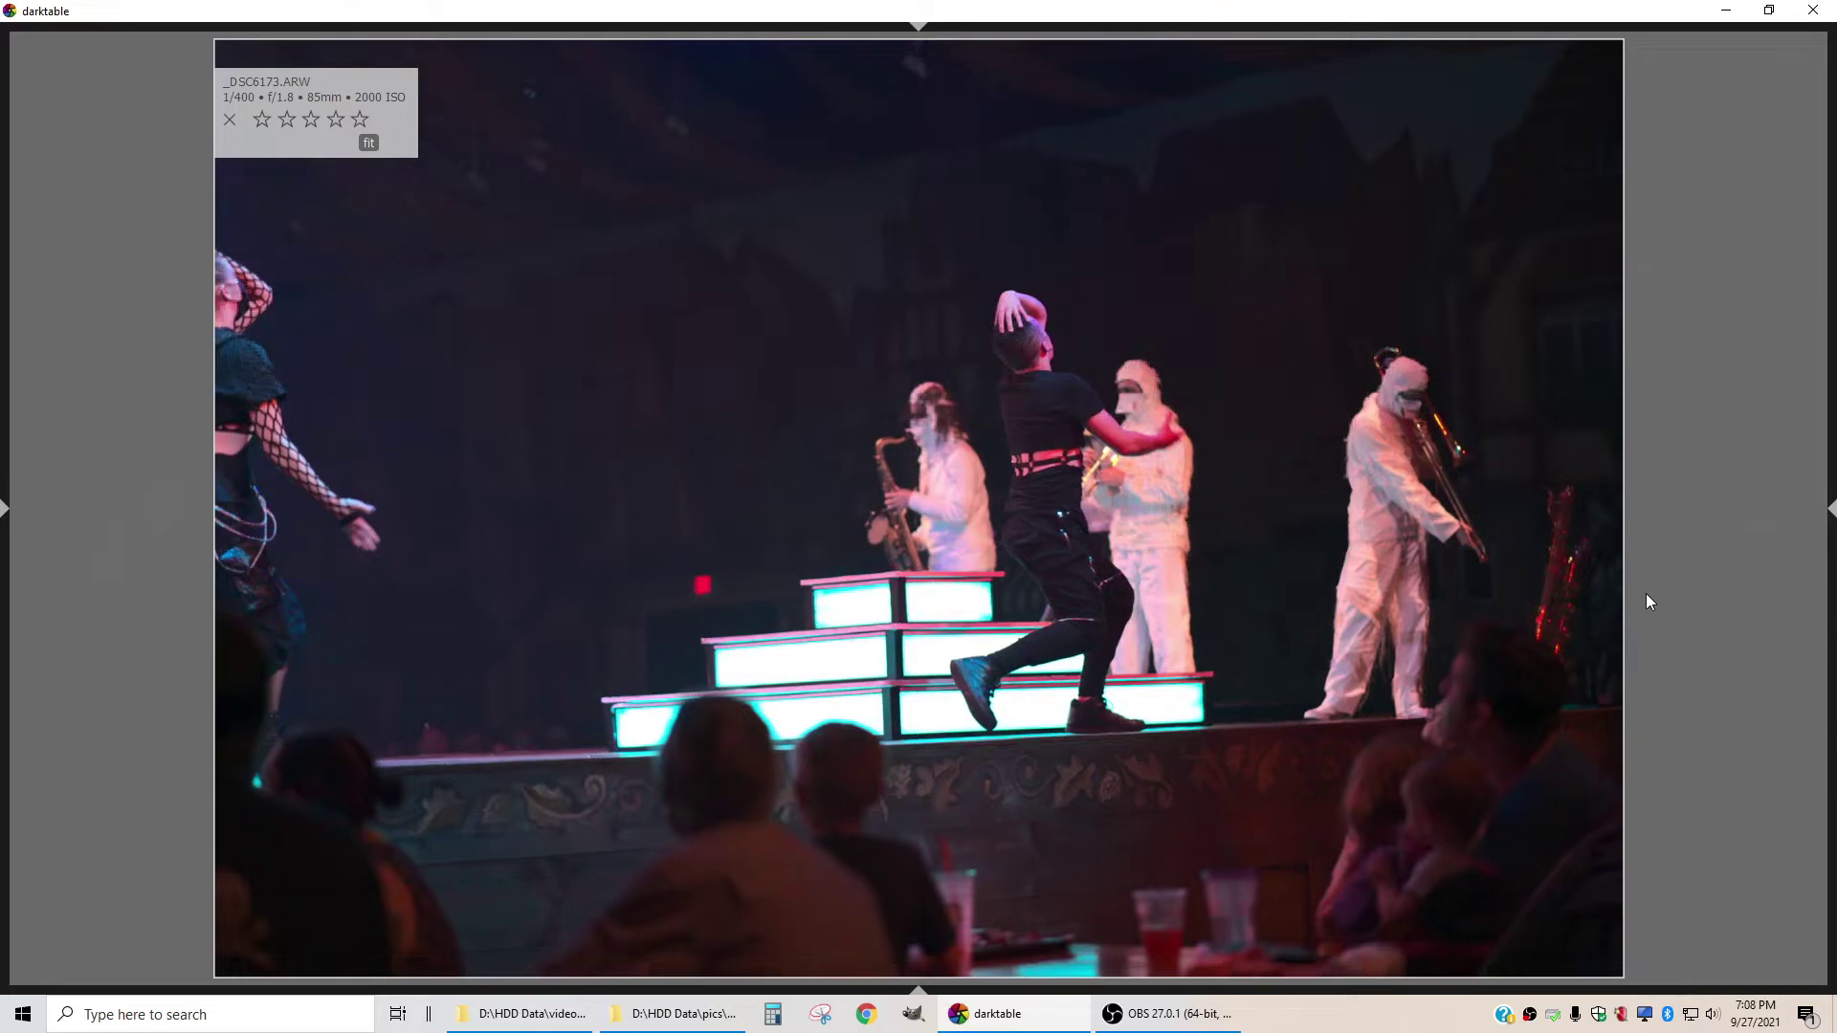
key(Left)
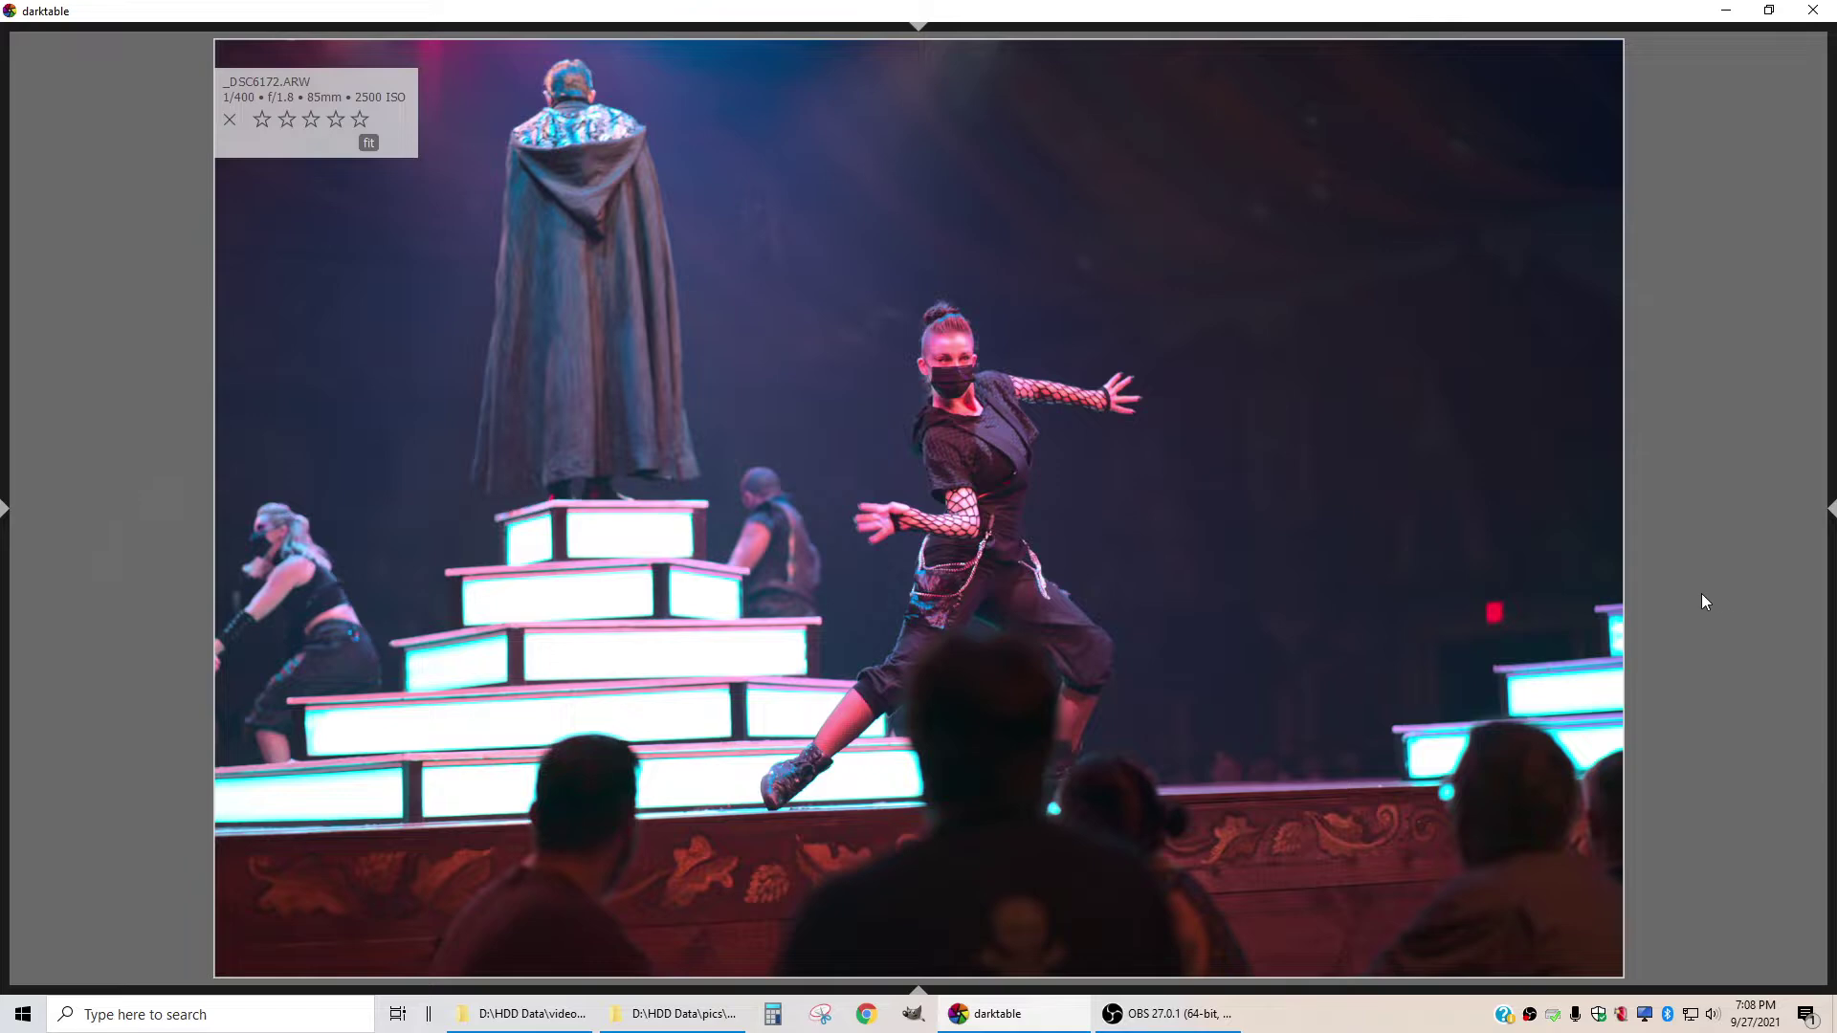
scroll(1701, 594, down, 1)
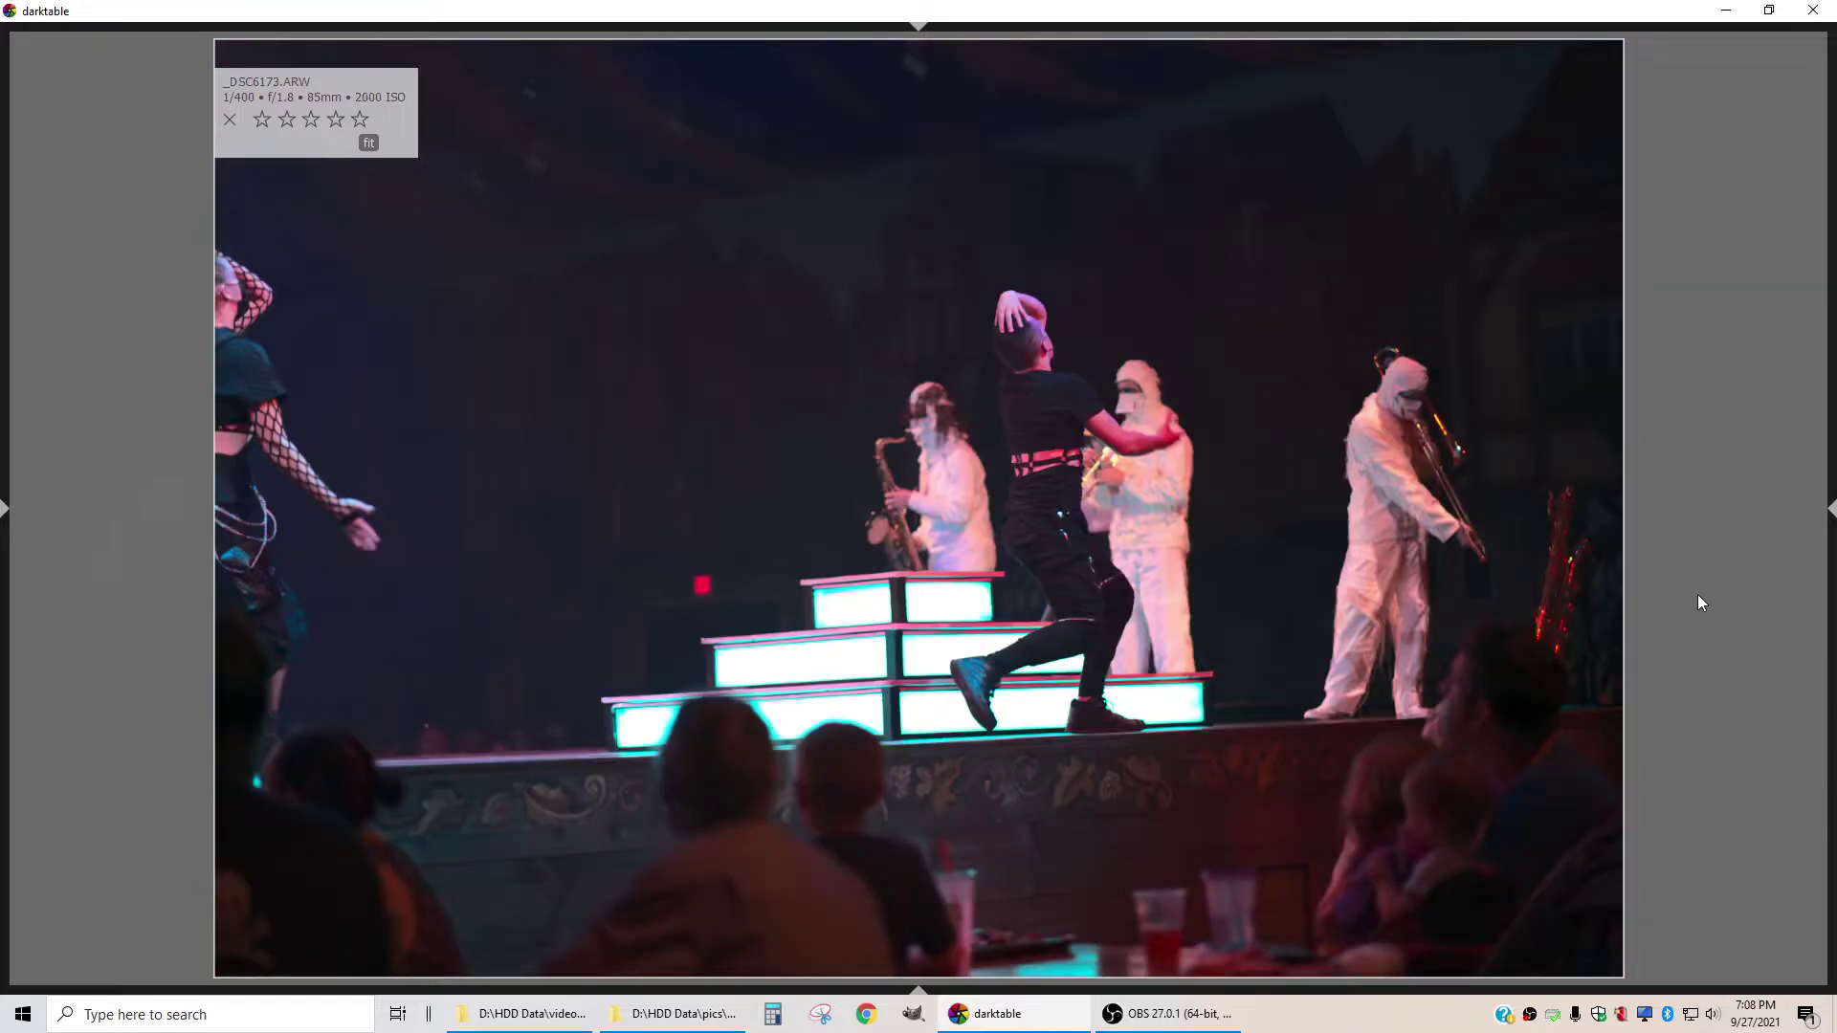
scroll(1698, 601, down, 1)
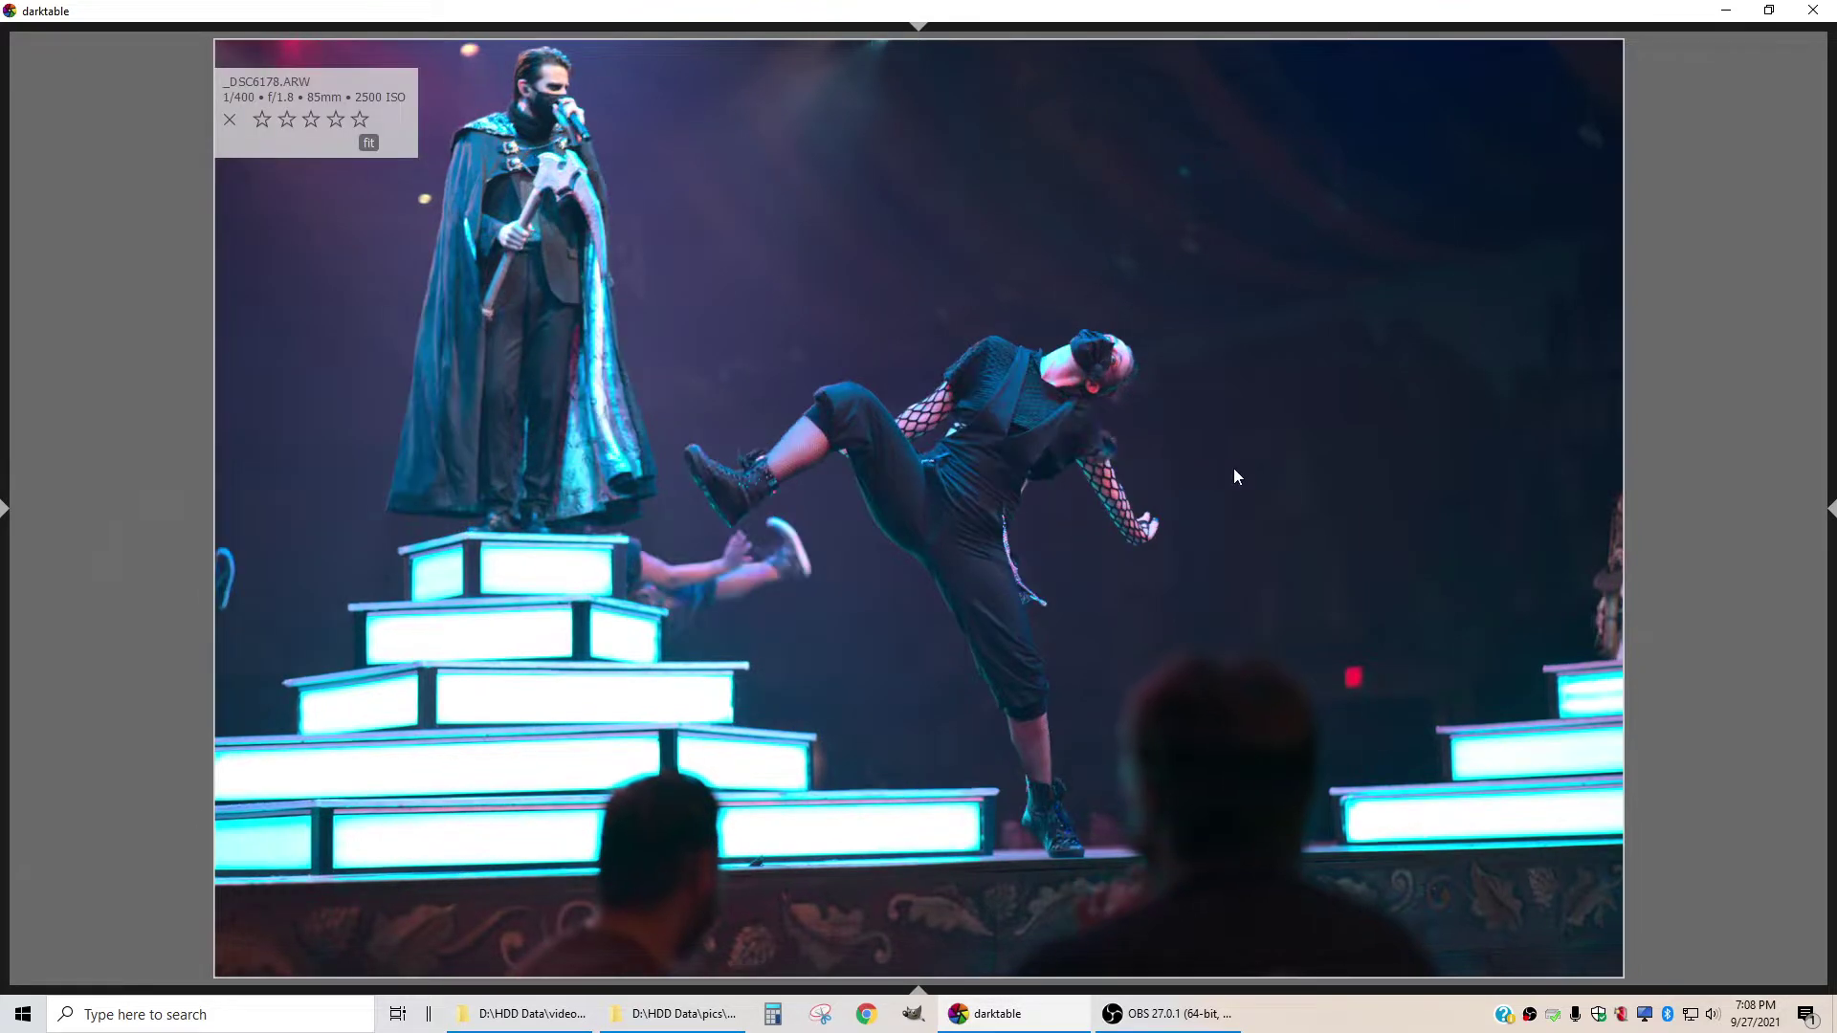
Compare the near-identical high-kick shots _DSC6177.ARW and _DSC6178.ARW and rate _DSC6177.ARW three stars
key(space)
key(BackSpace)
key(space)
key(BackSpace)
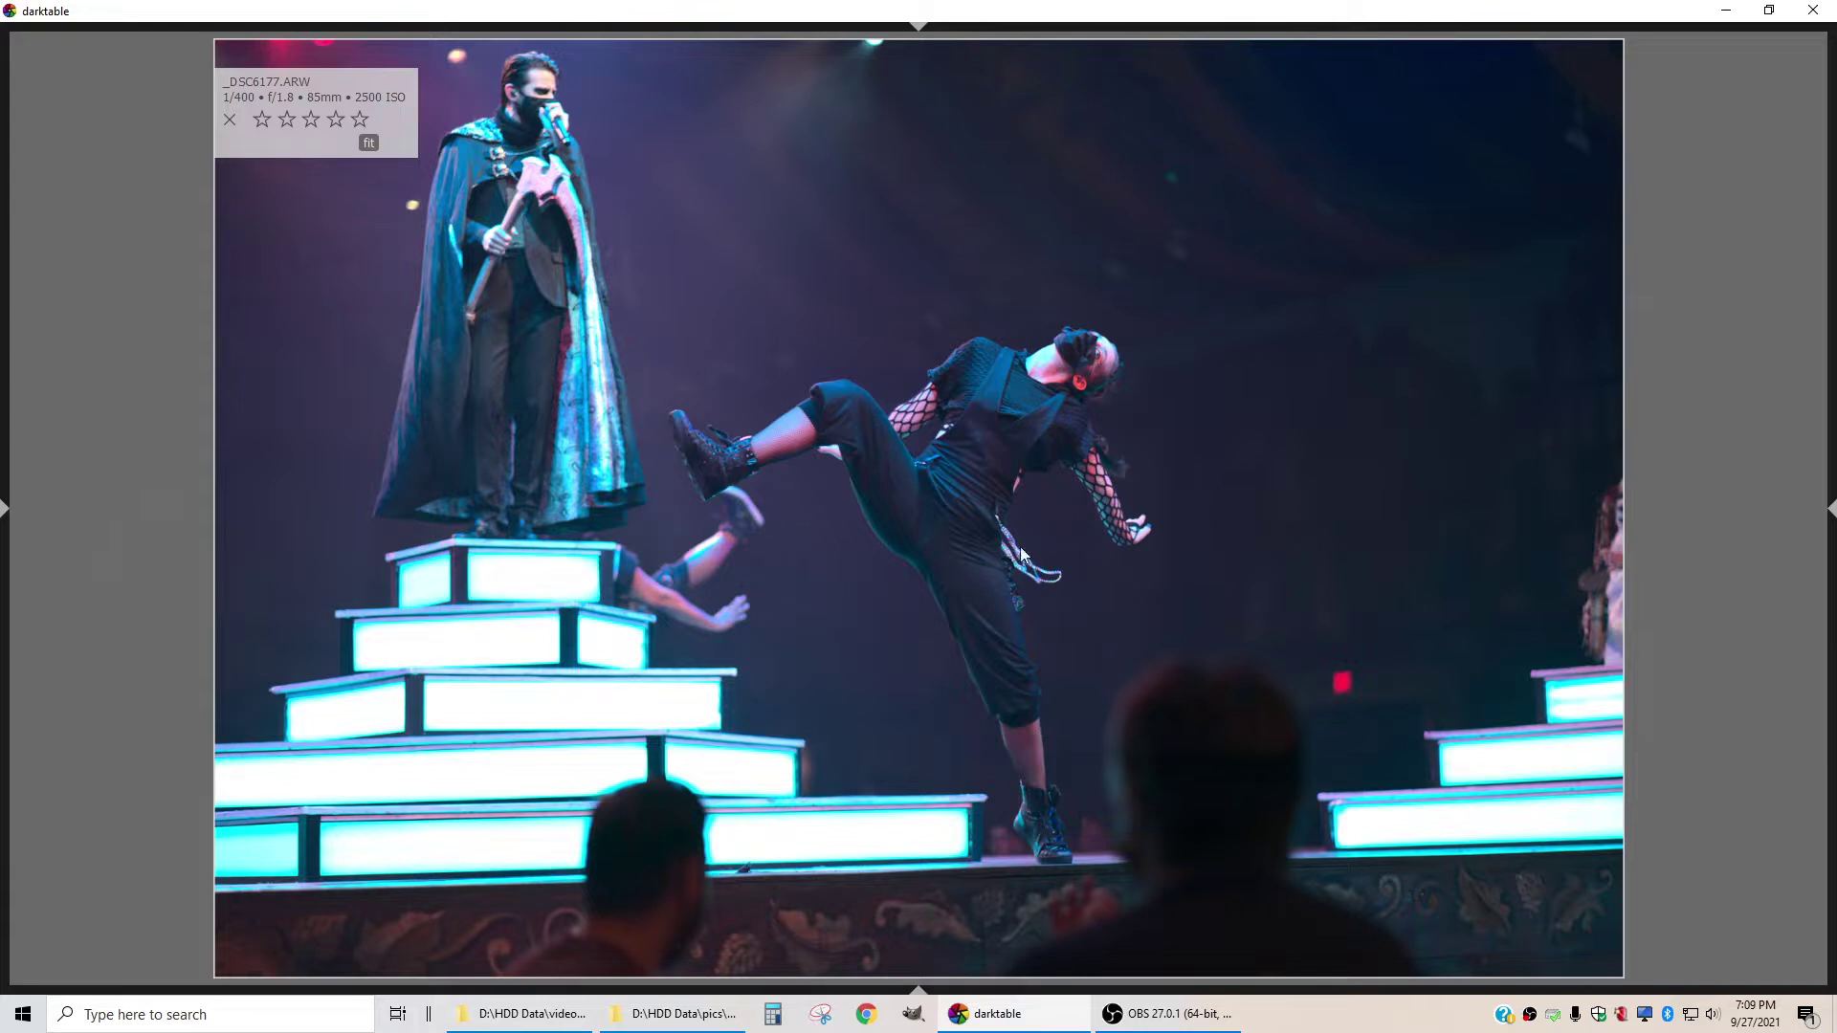
key(space)
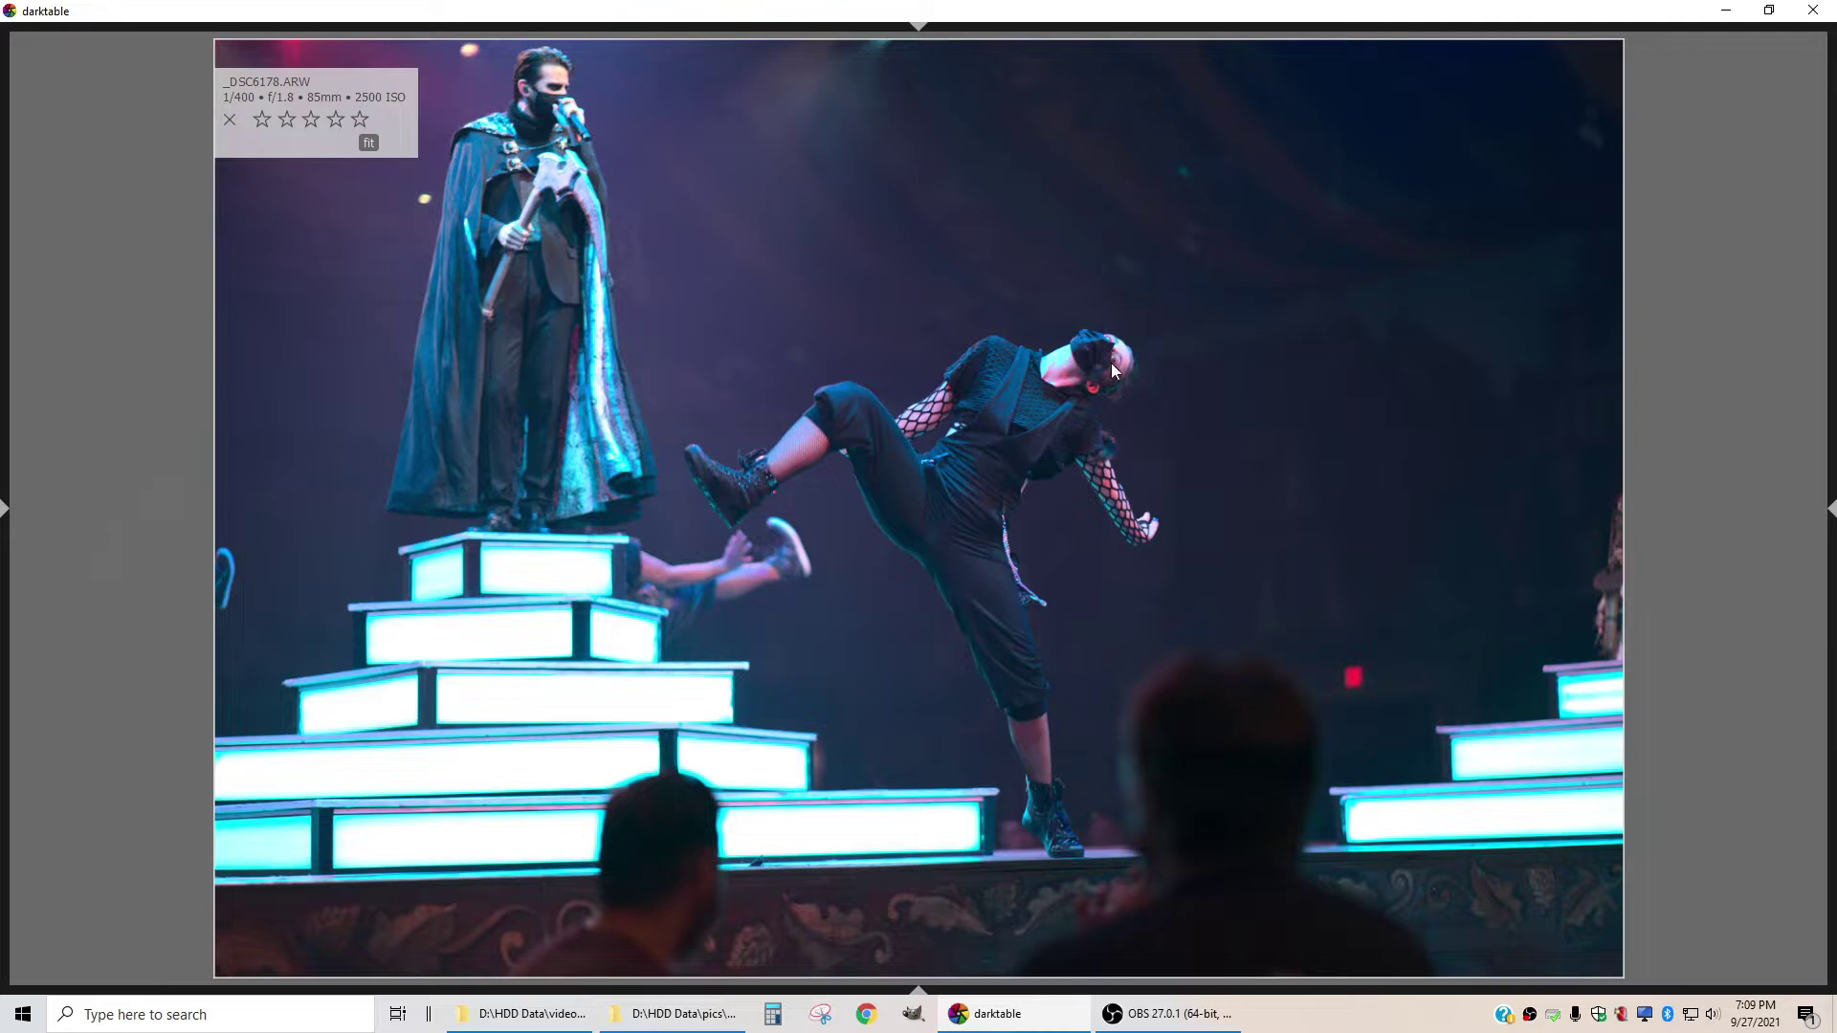
key(BackSpace)
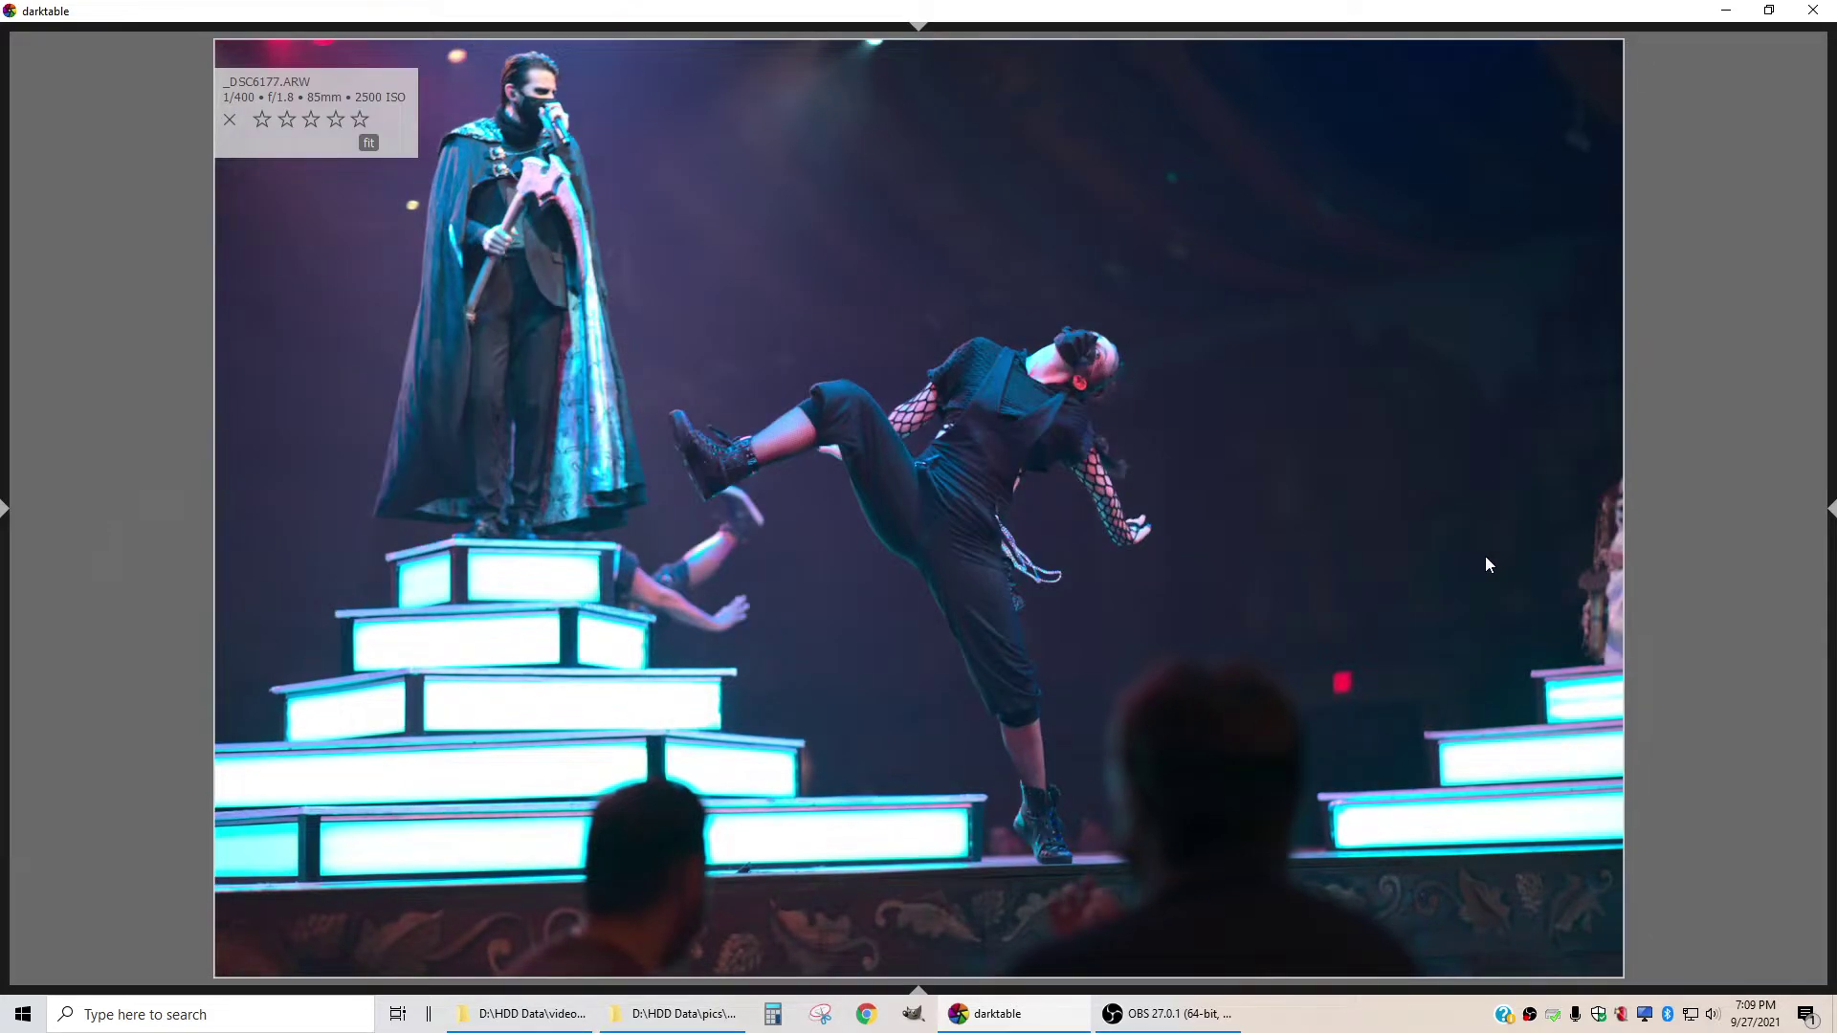
key(space)
key(BackSpace)
key(space)
key(BackSpace)
key(3)
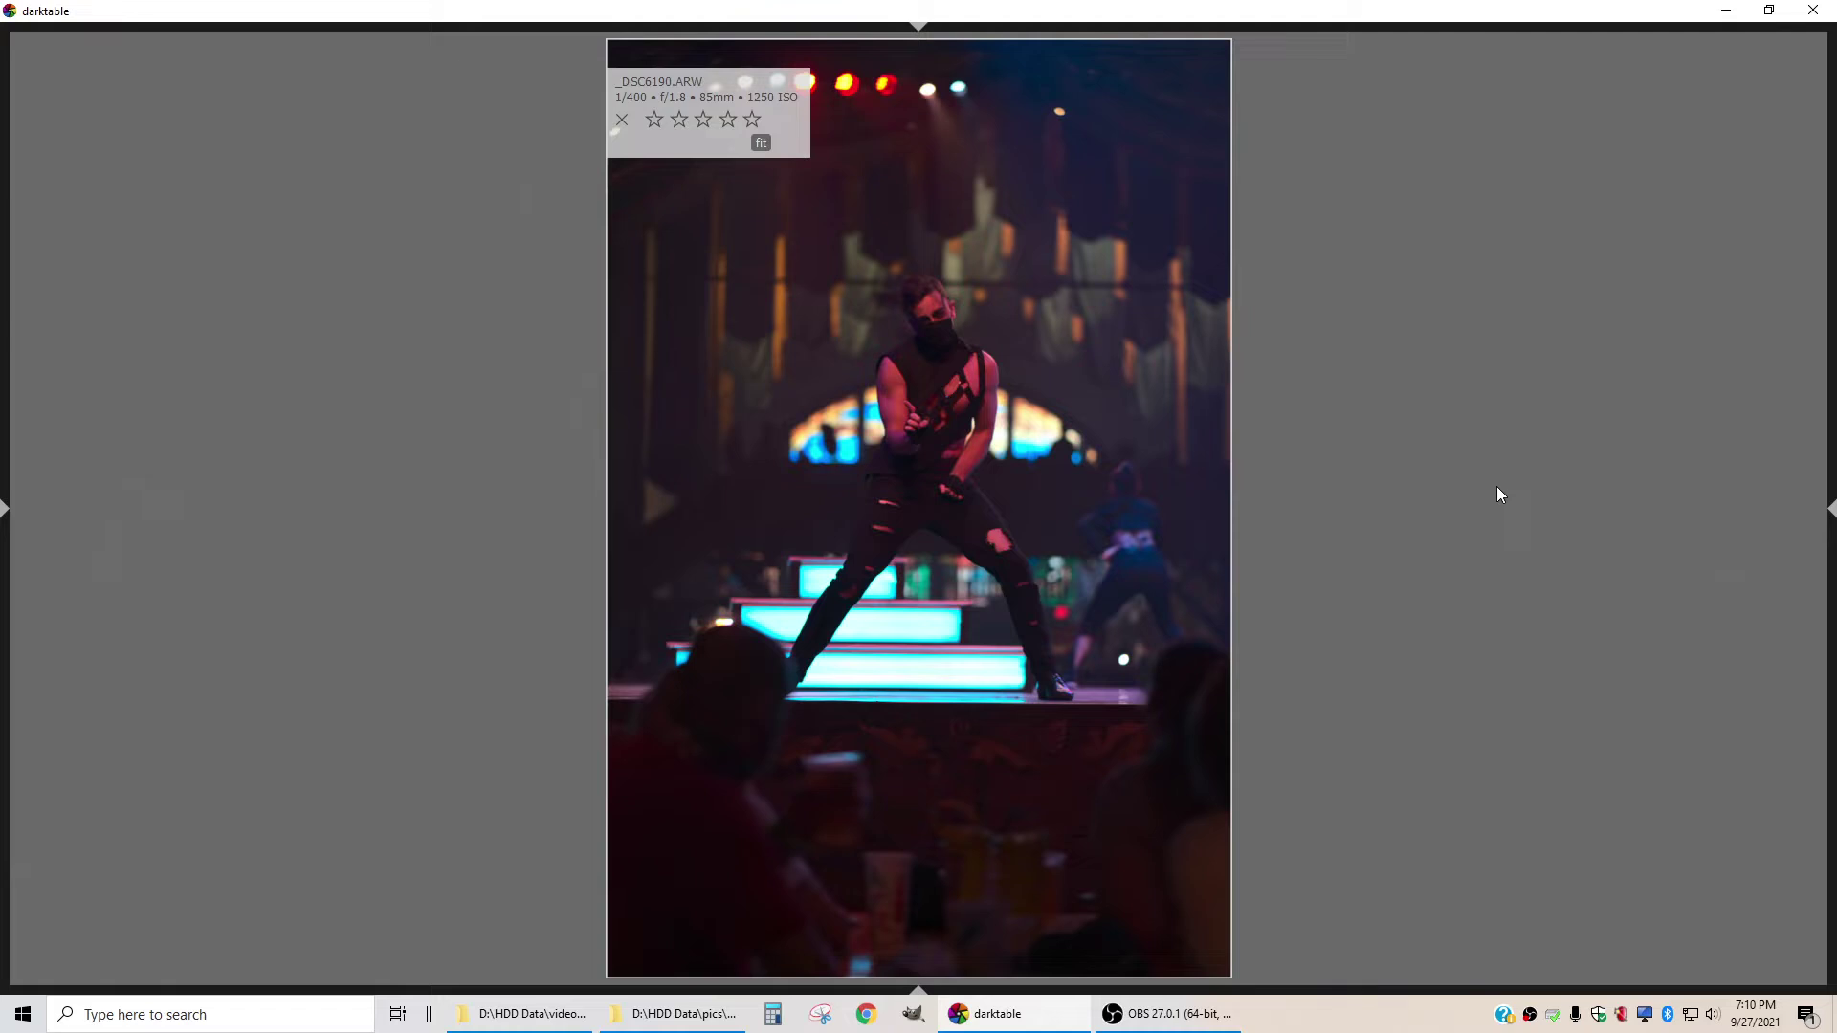
Rate the dancer portrait _DSC6190.ARW and the stacked-dancers shot _DSC6202.ARW three stars each
key(3)
key(Right)
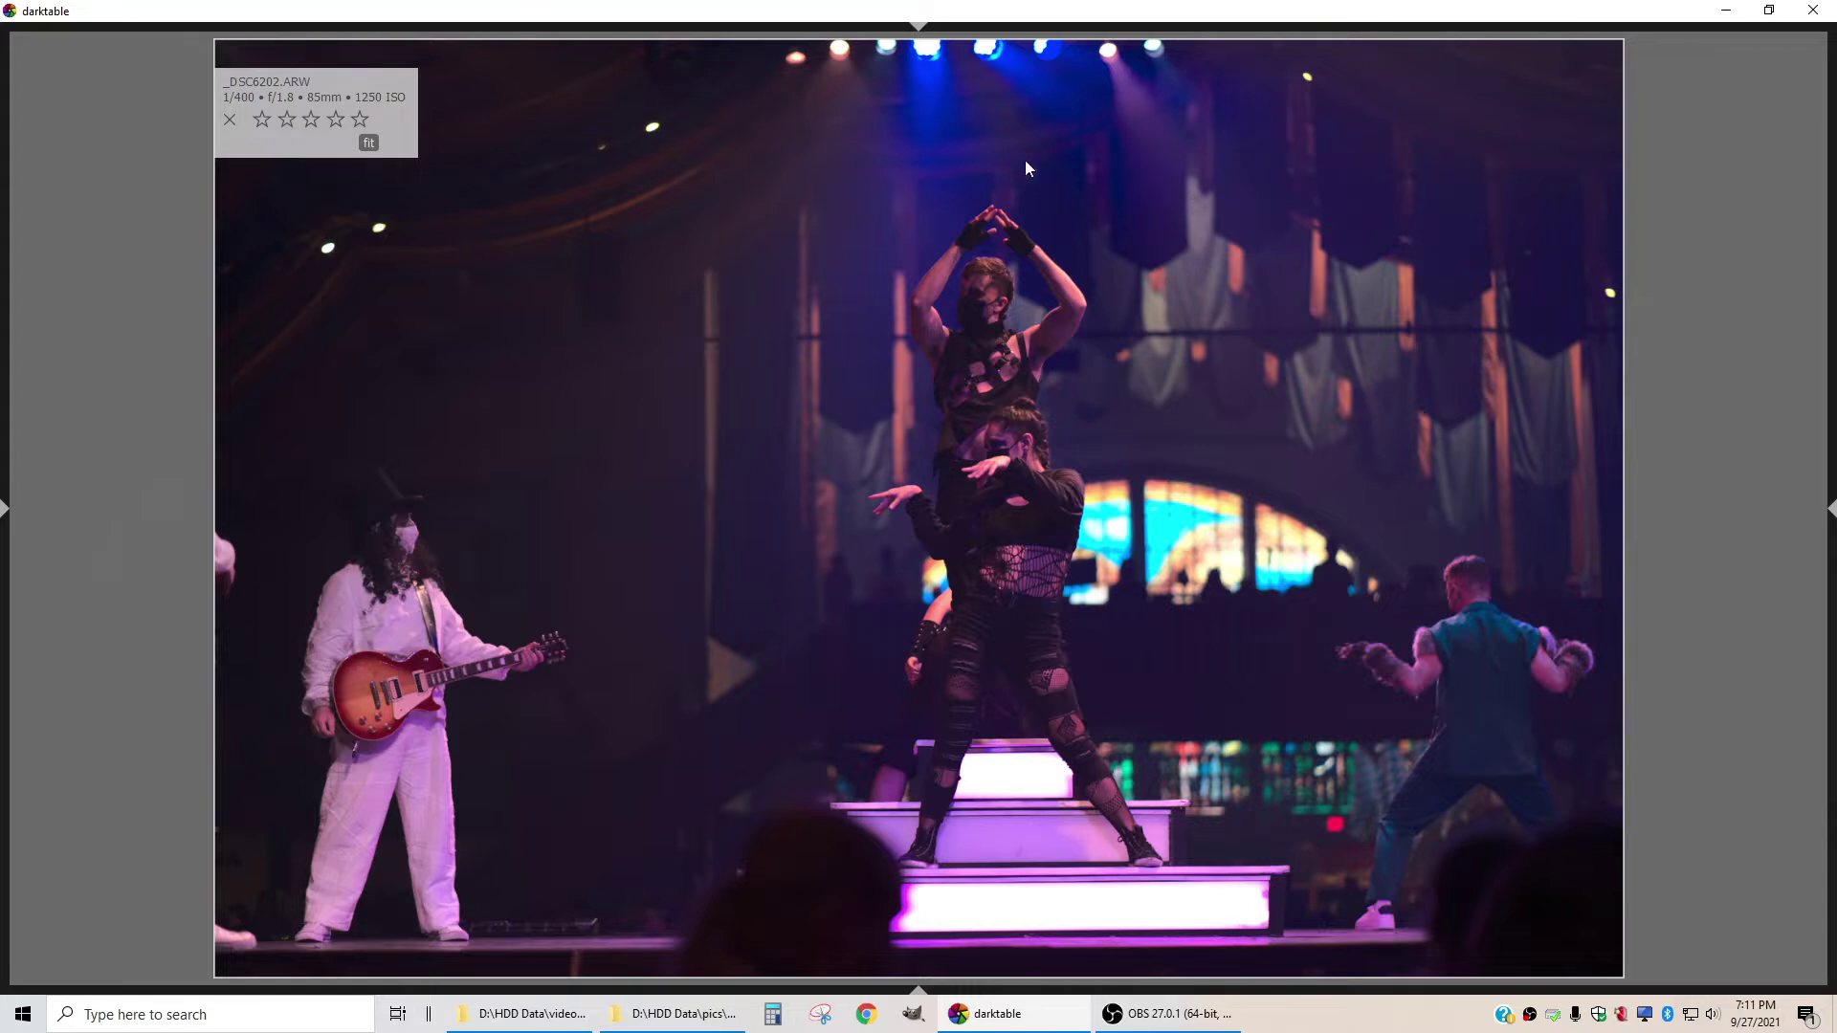
key(Right)
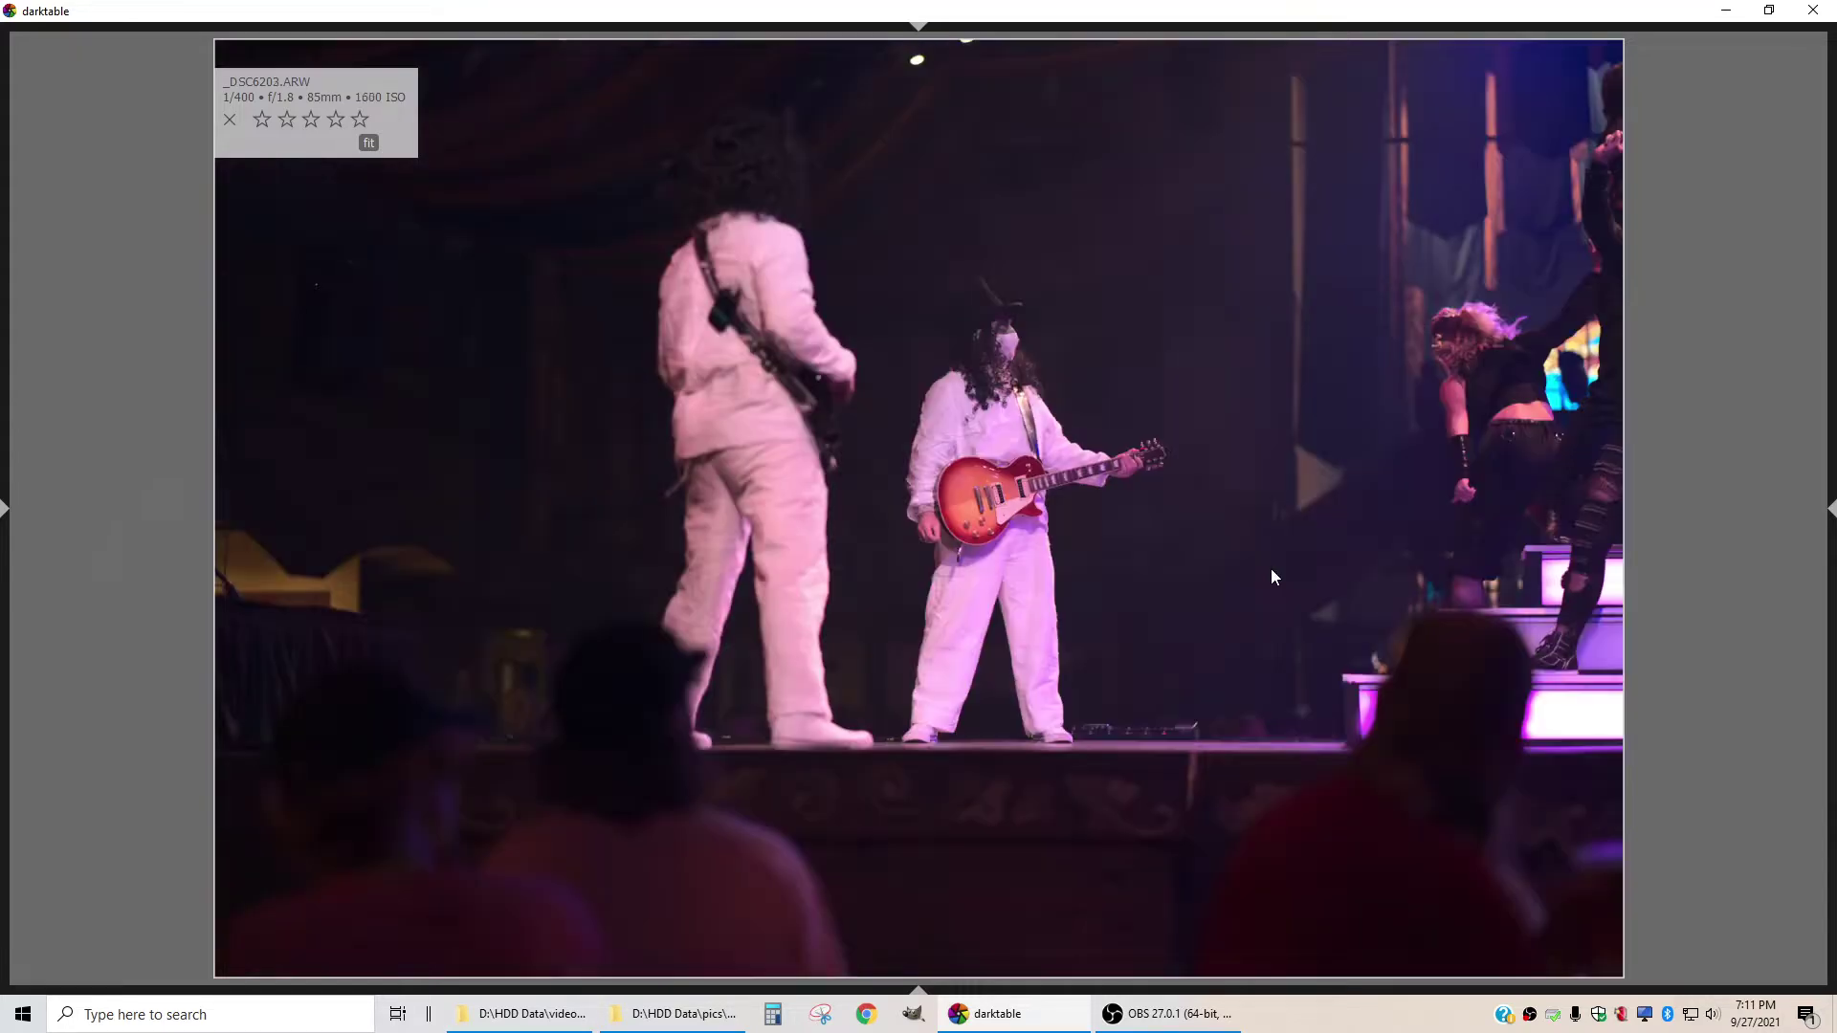
key(Left)
key(3)
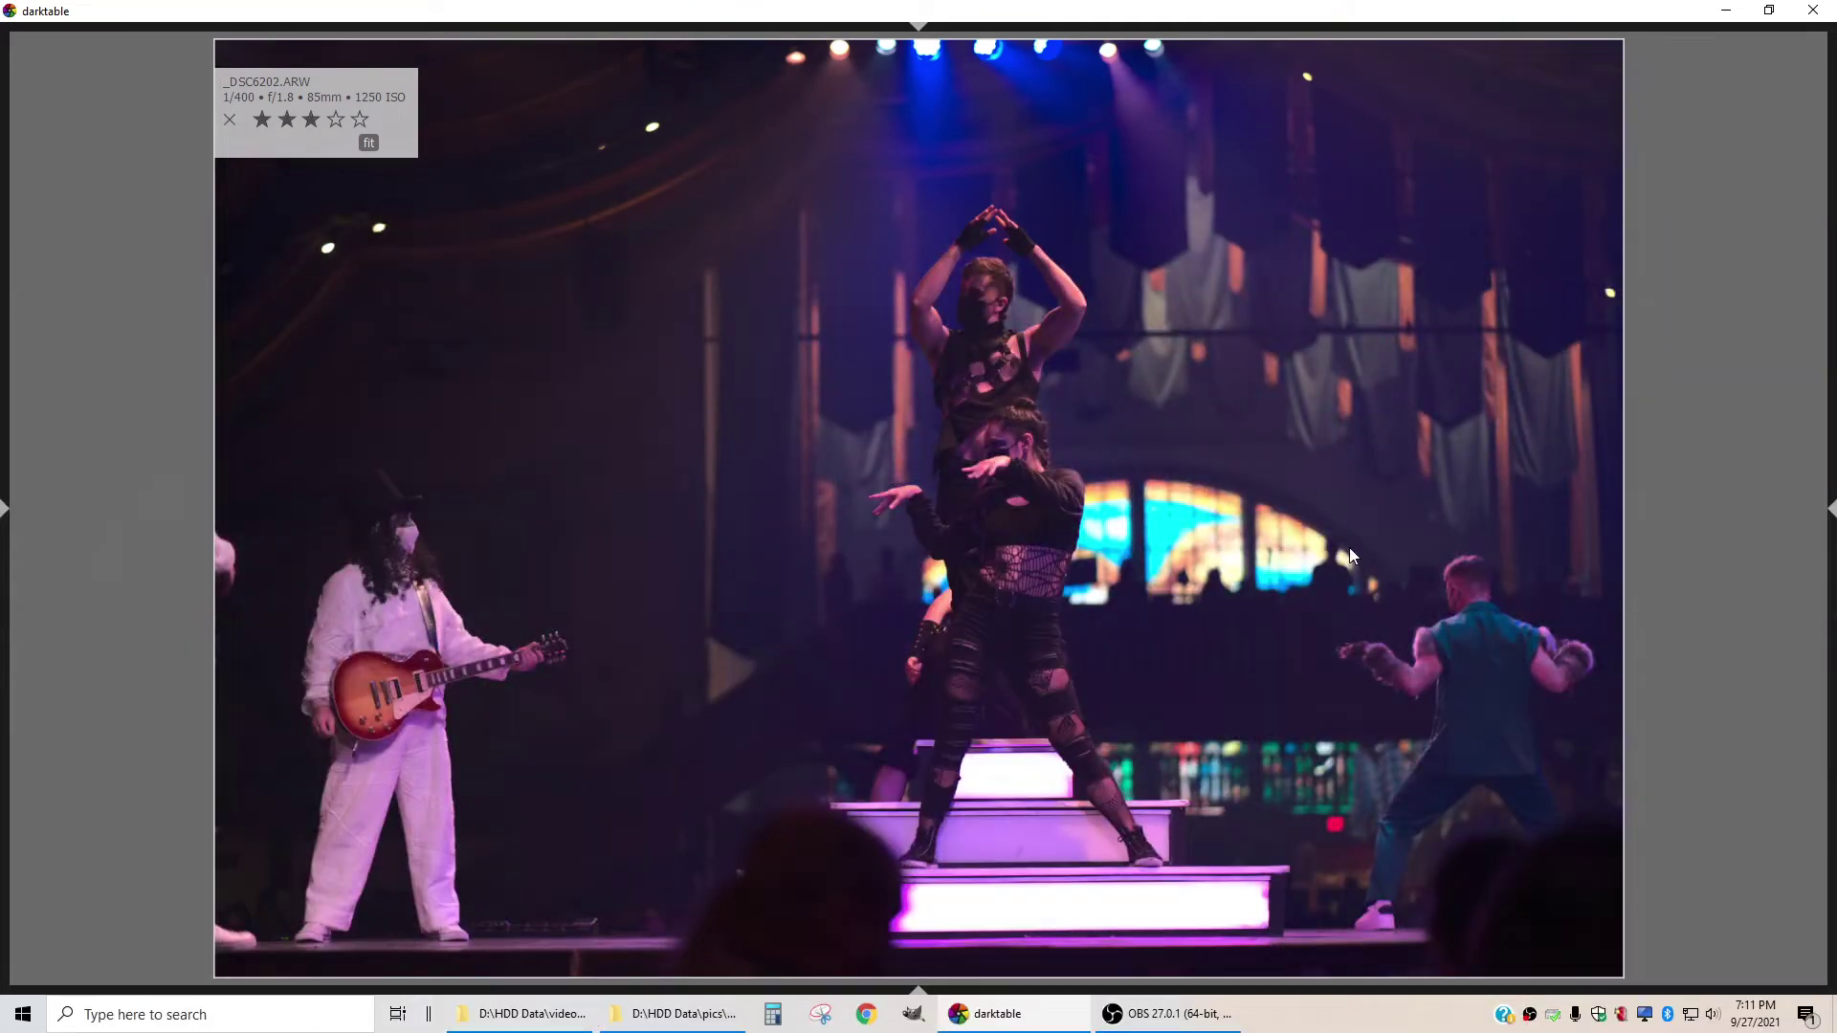
Compare the bass player portraits _DSC6209.ARW to _DSC6212.ARW and rate _DSC6212.ARW three stars
key(Right)
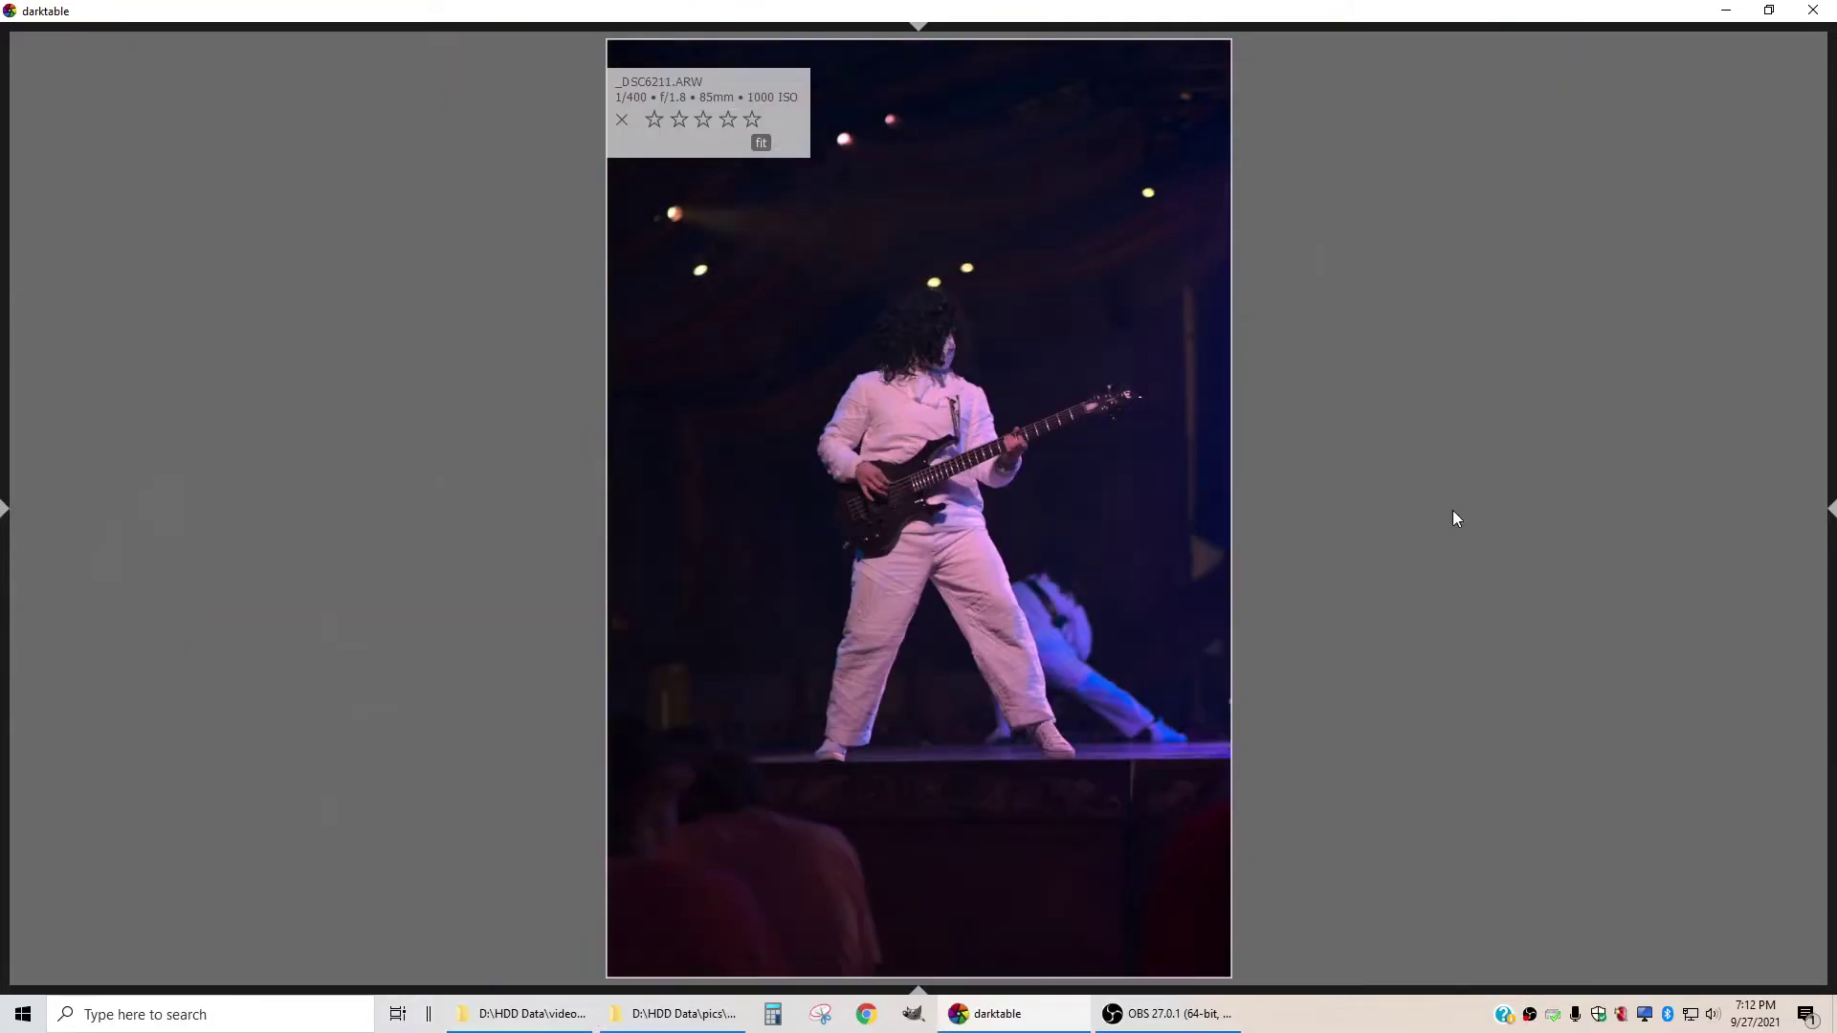
key(Right)
key(Right)
key(Left)
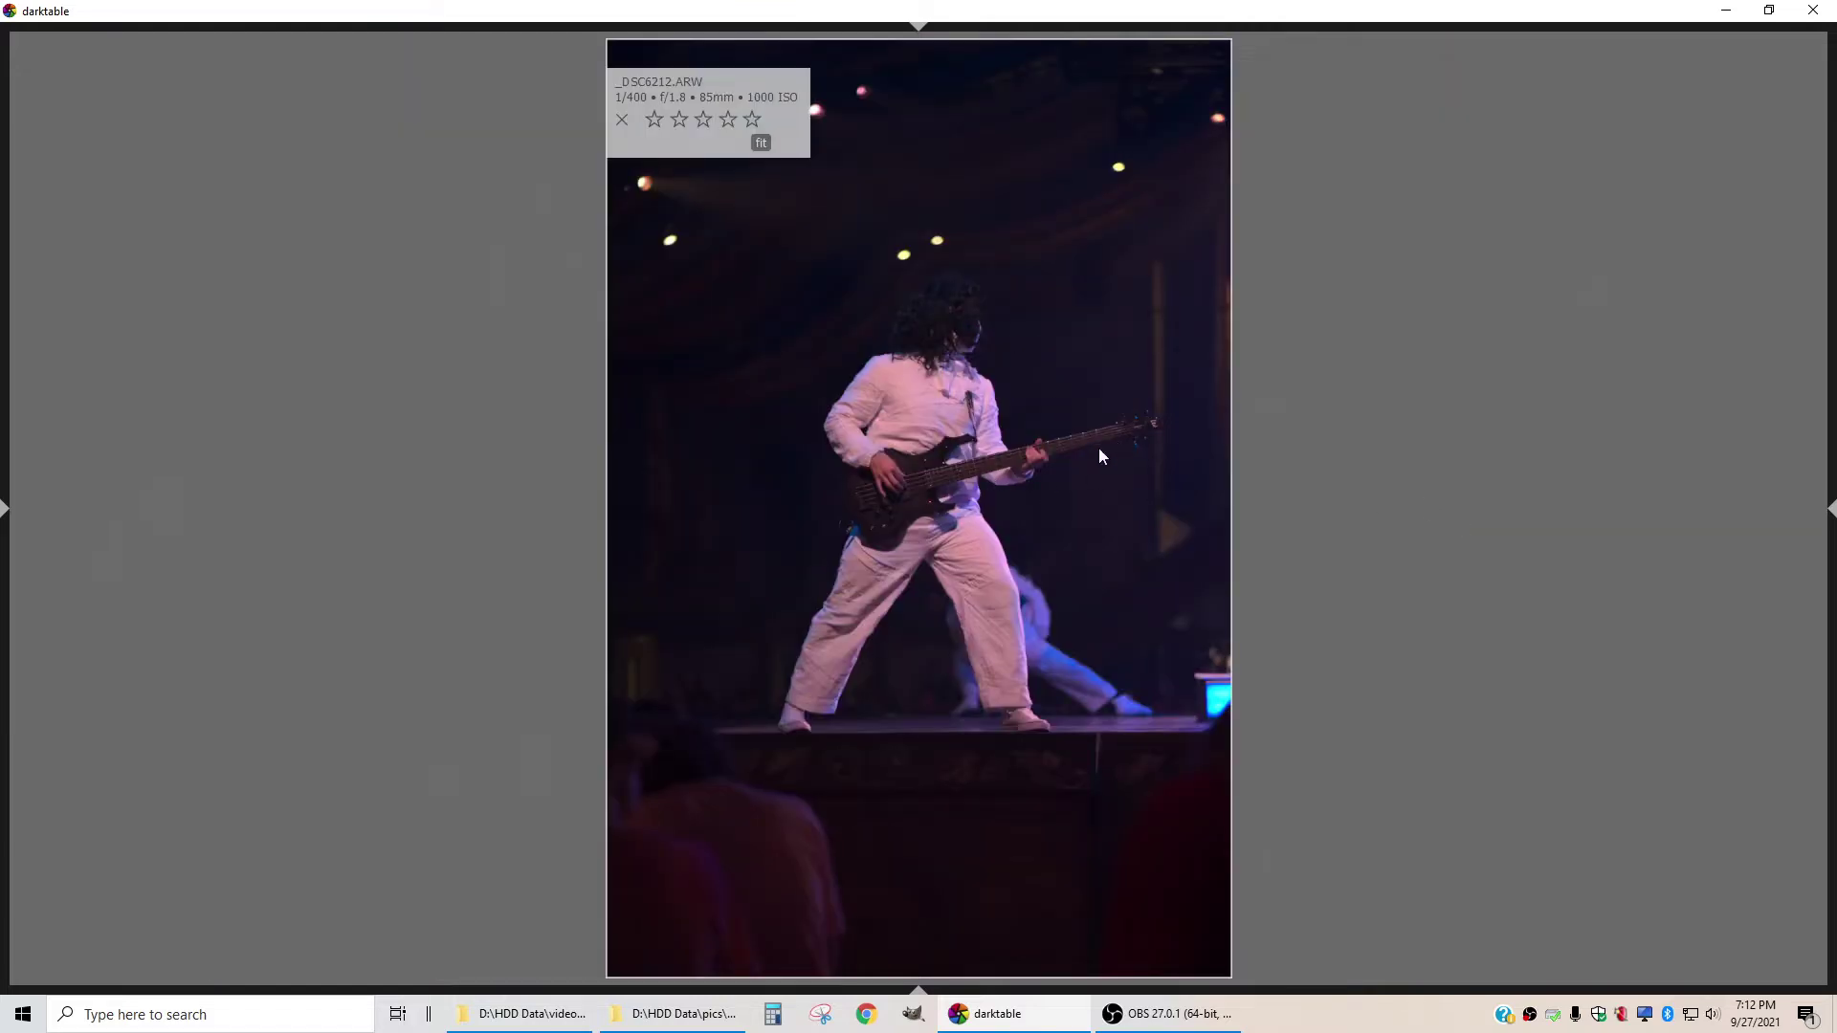
key(Left)
key(Left)
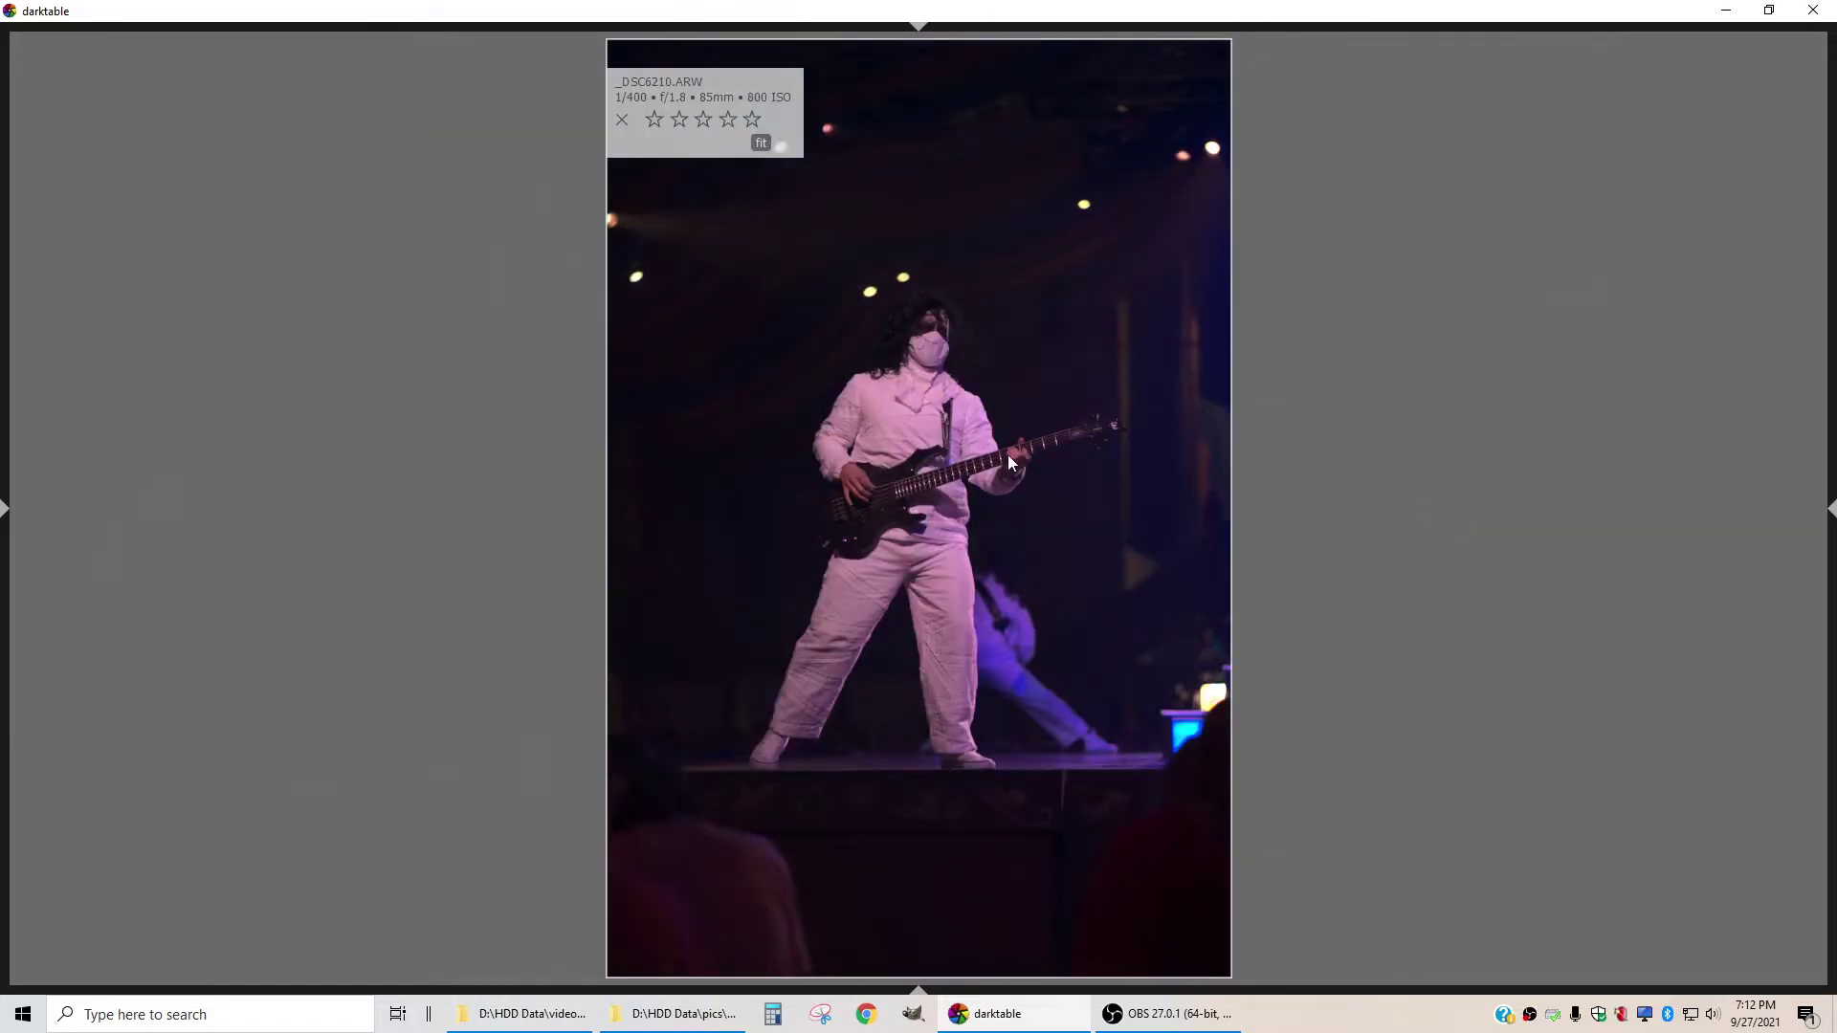
key(Right)
key(Right)
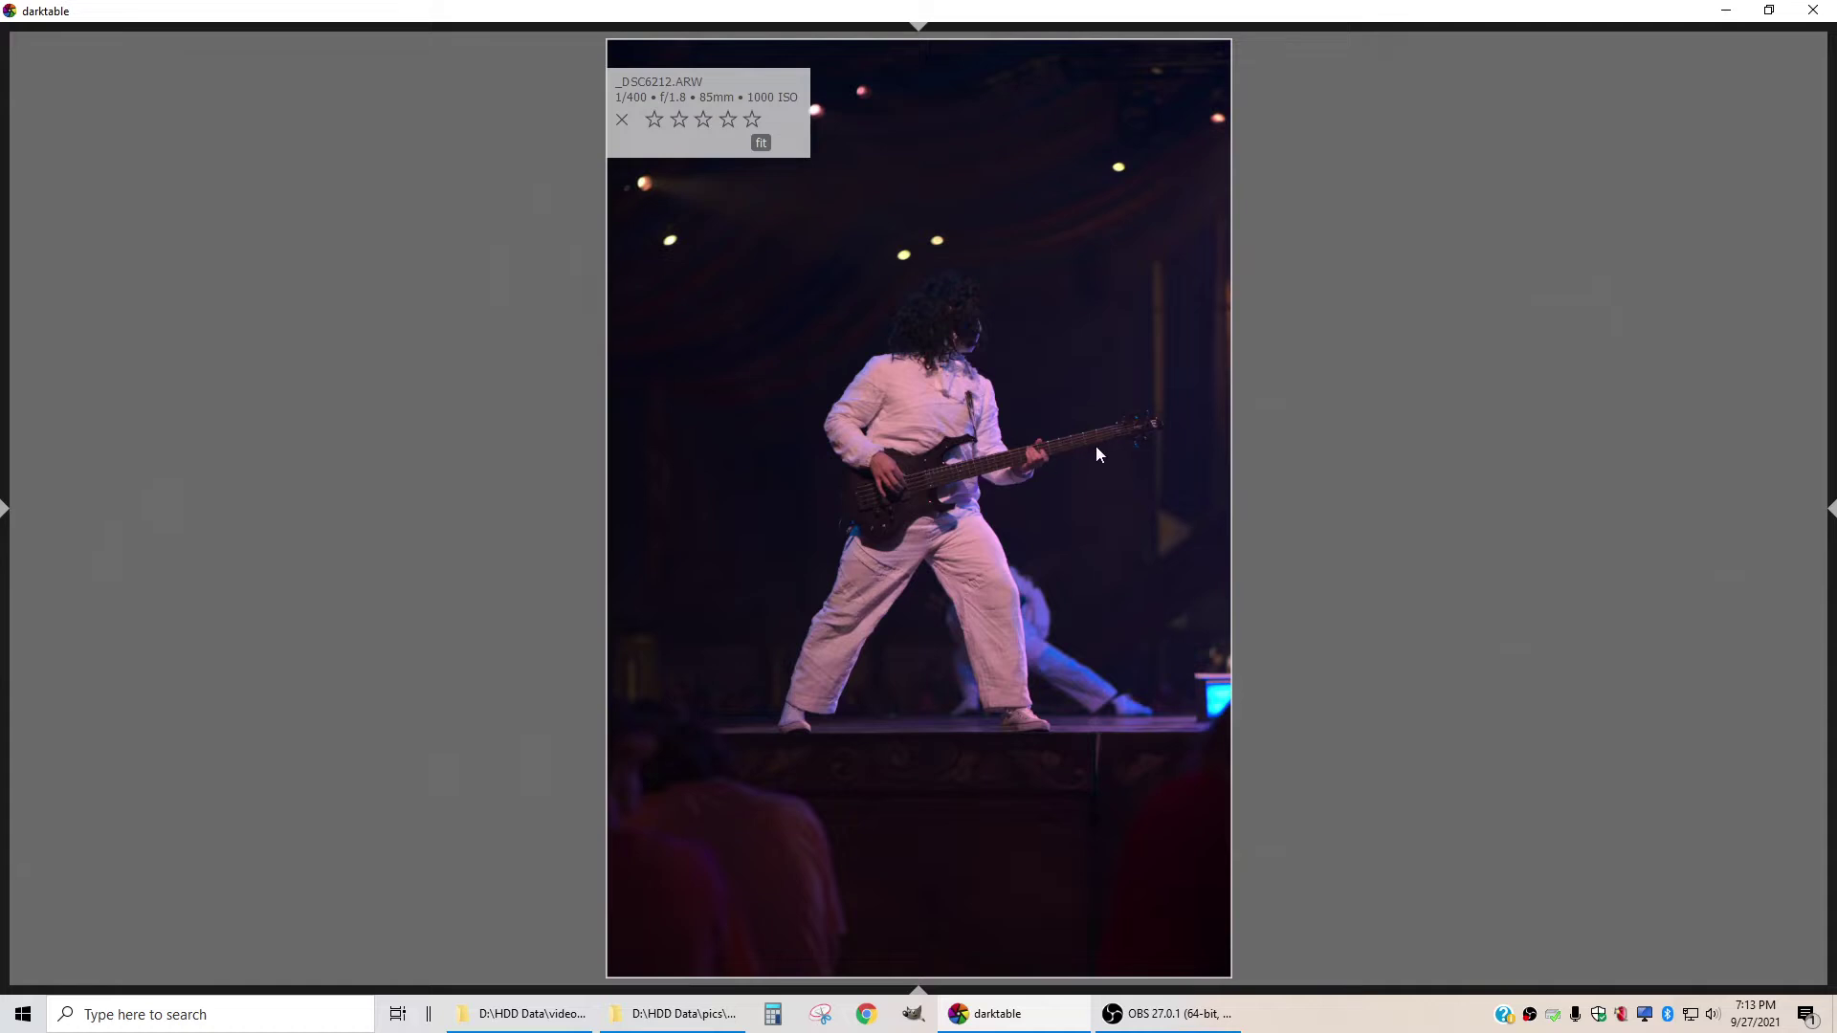
key(Left)
key(Left)
key(Left)
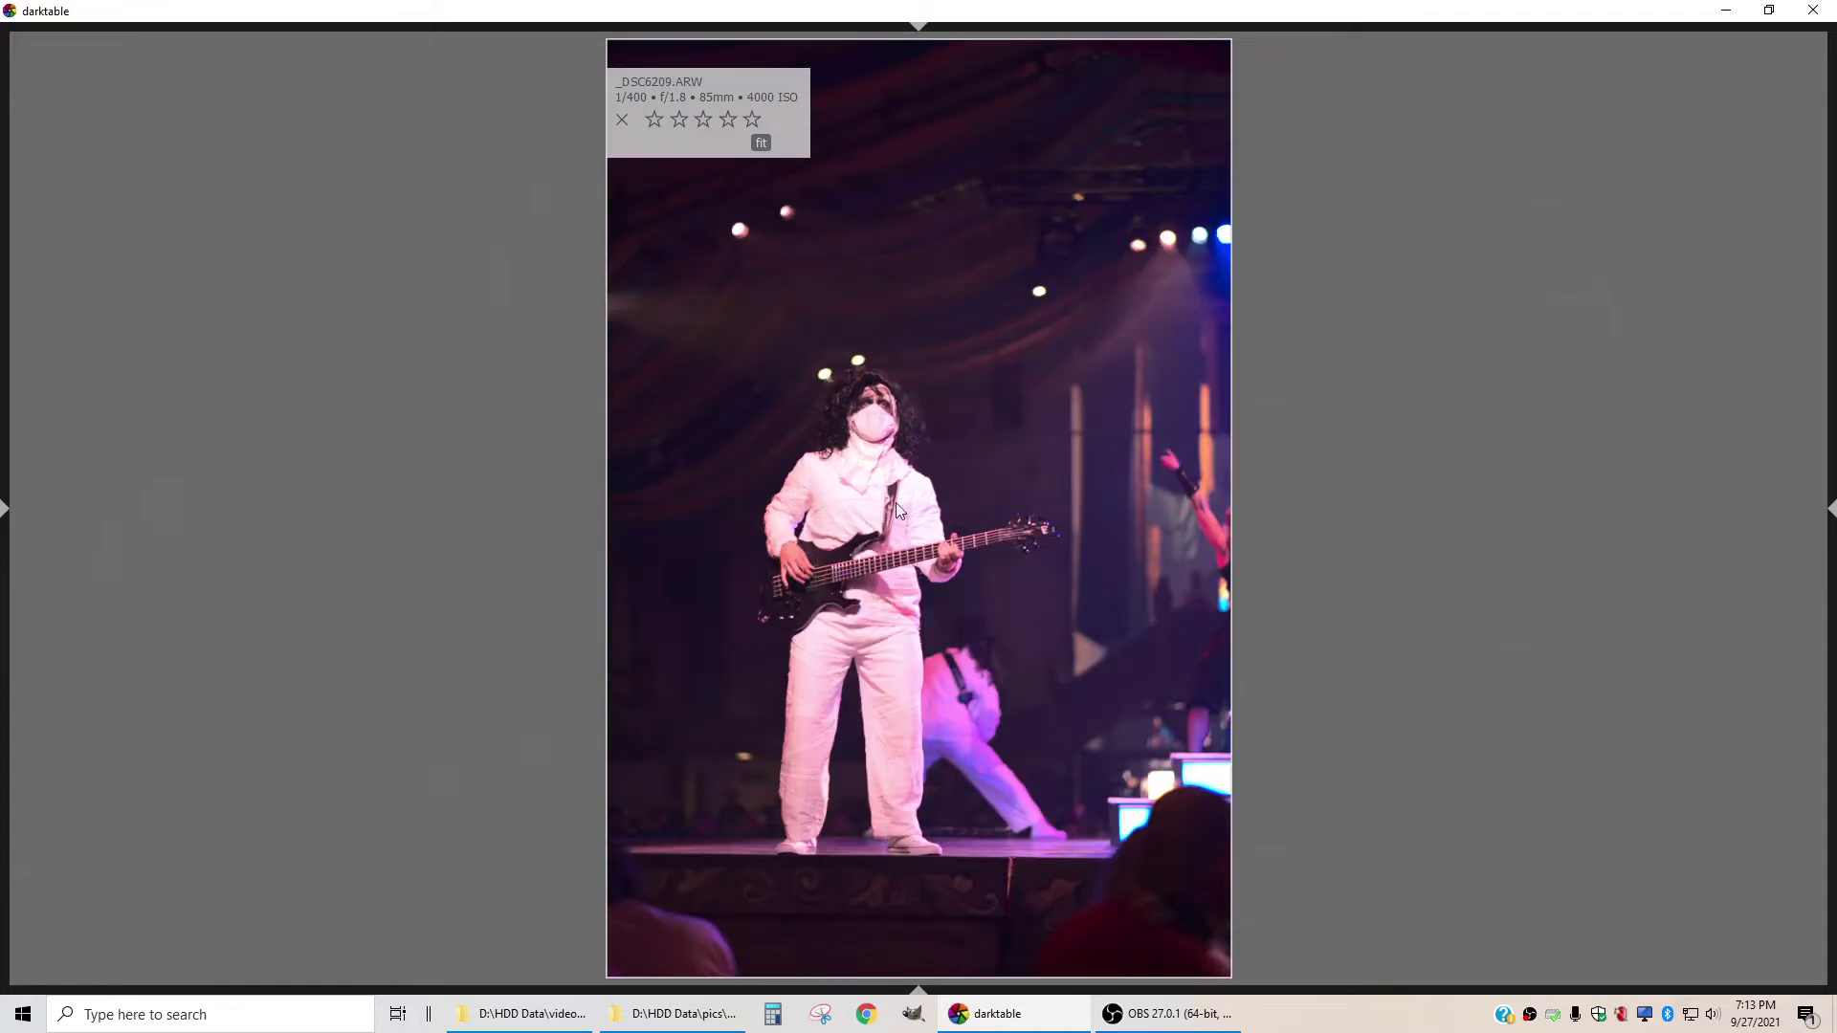
key(Right)
key(Right)
key(Right)
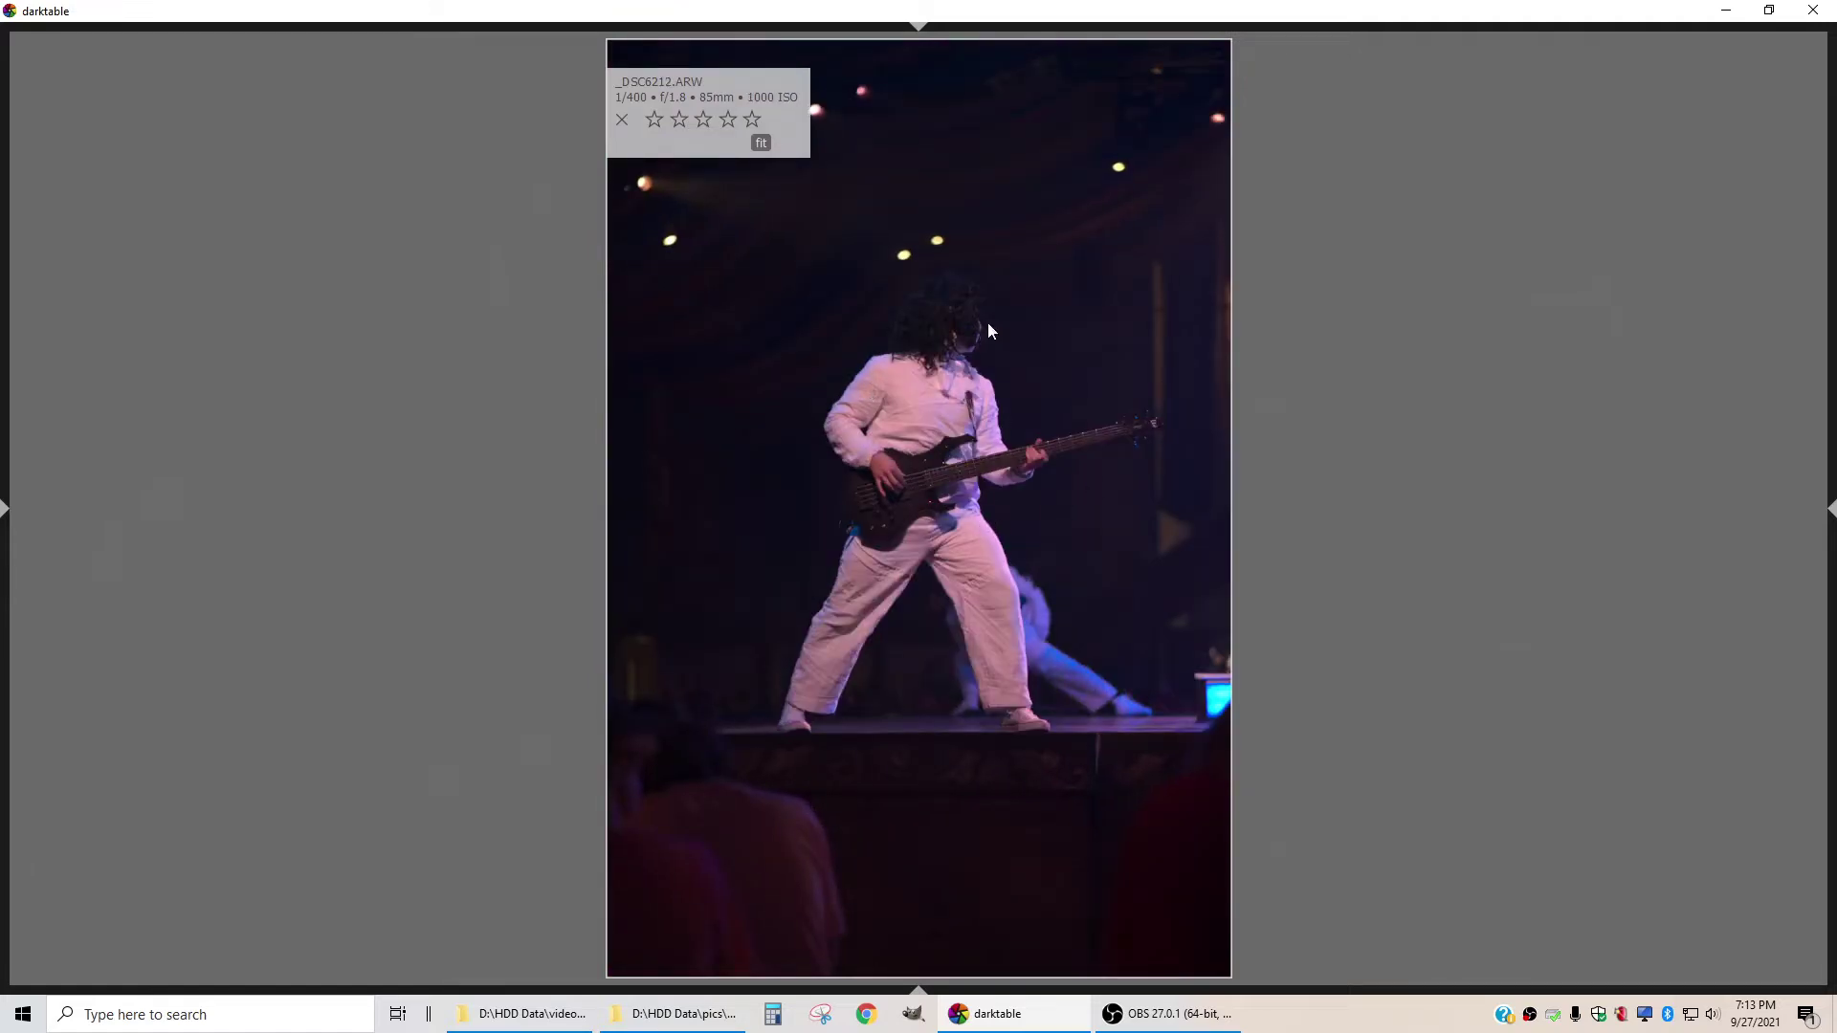
key(3)
key(Right)
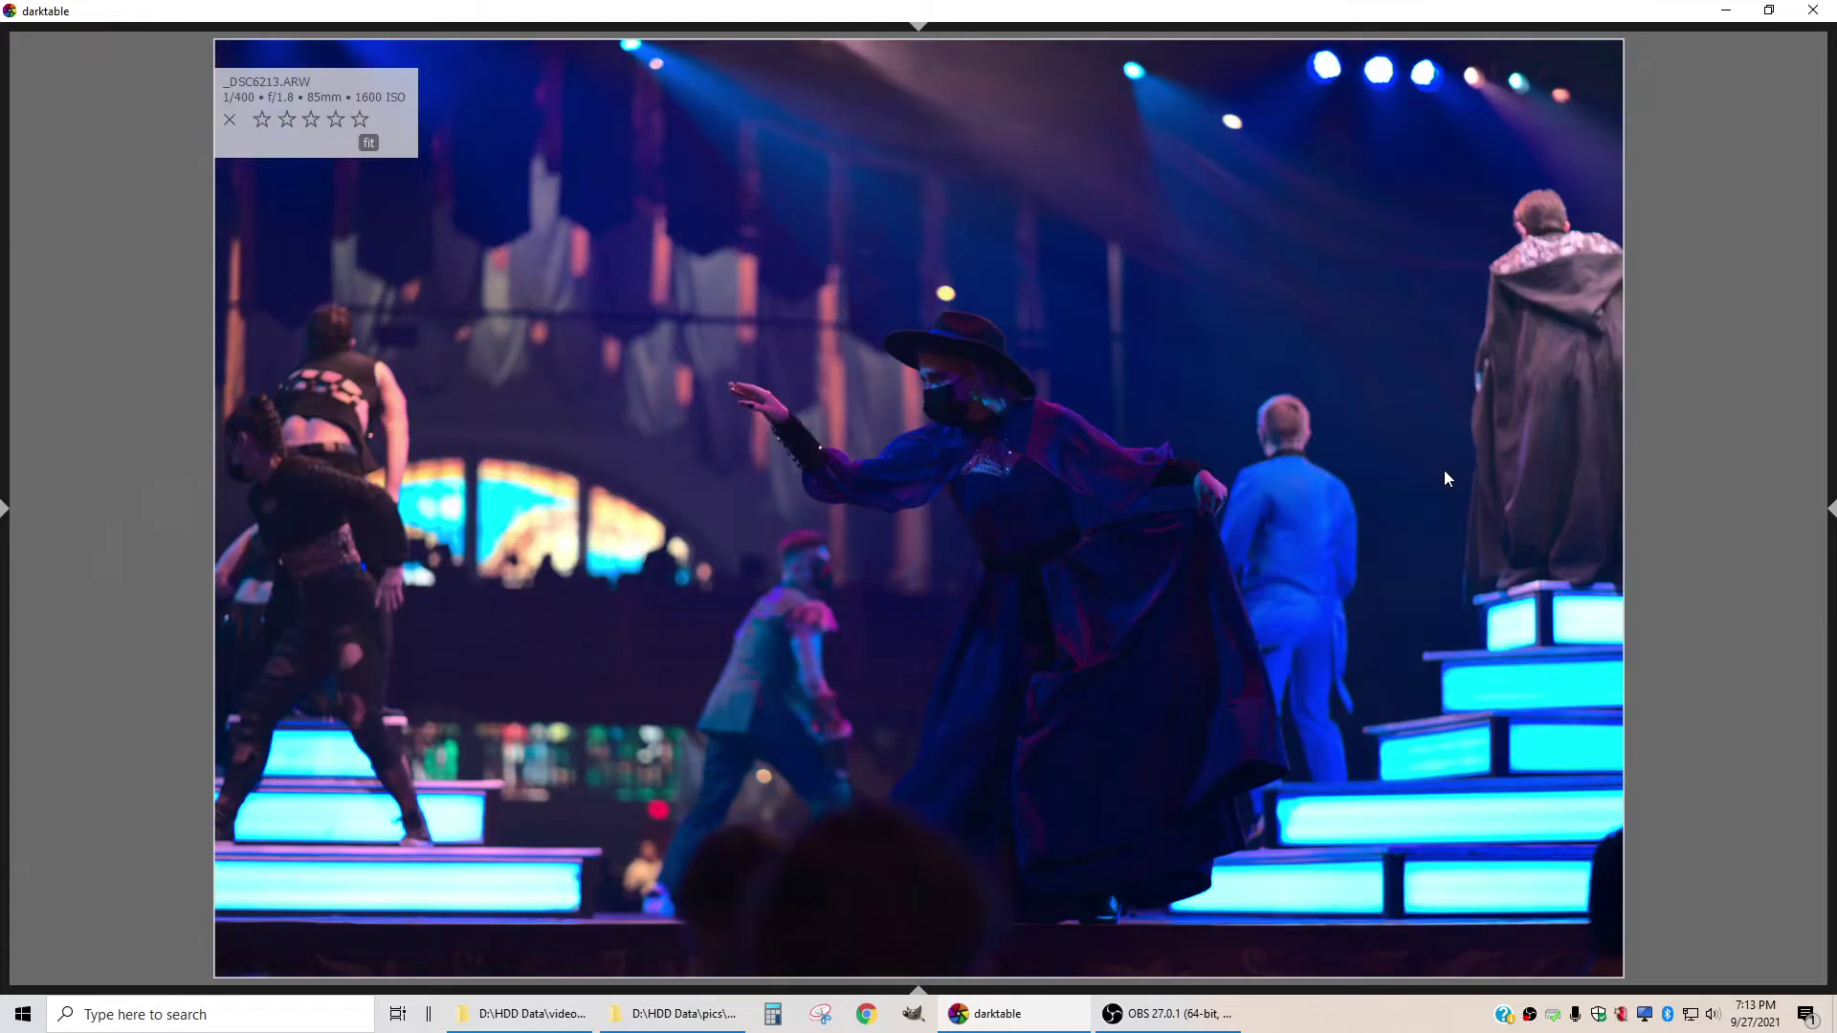
Rate _DSC6213.ARW, the shot of the performer in the wide hat and dark dress, three stars and move on to _DSC6216.ARW
key(Left)
key(Right)
key(3)
key(Right)
key(Right)
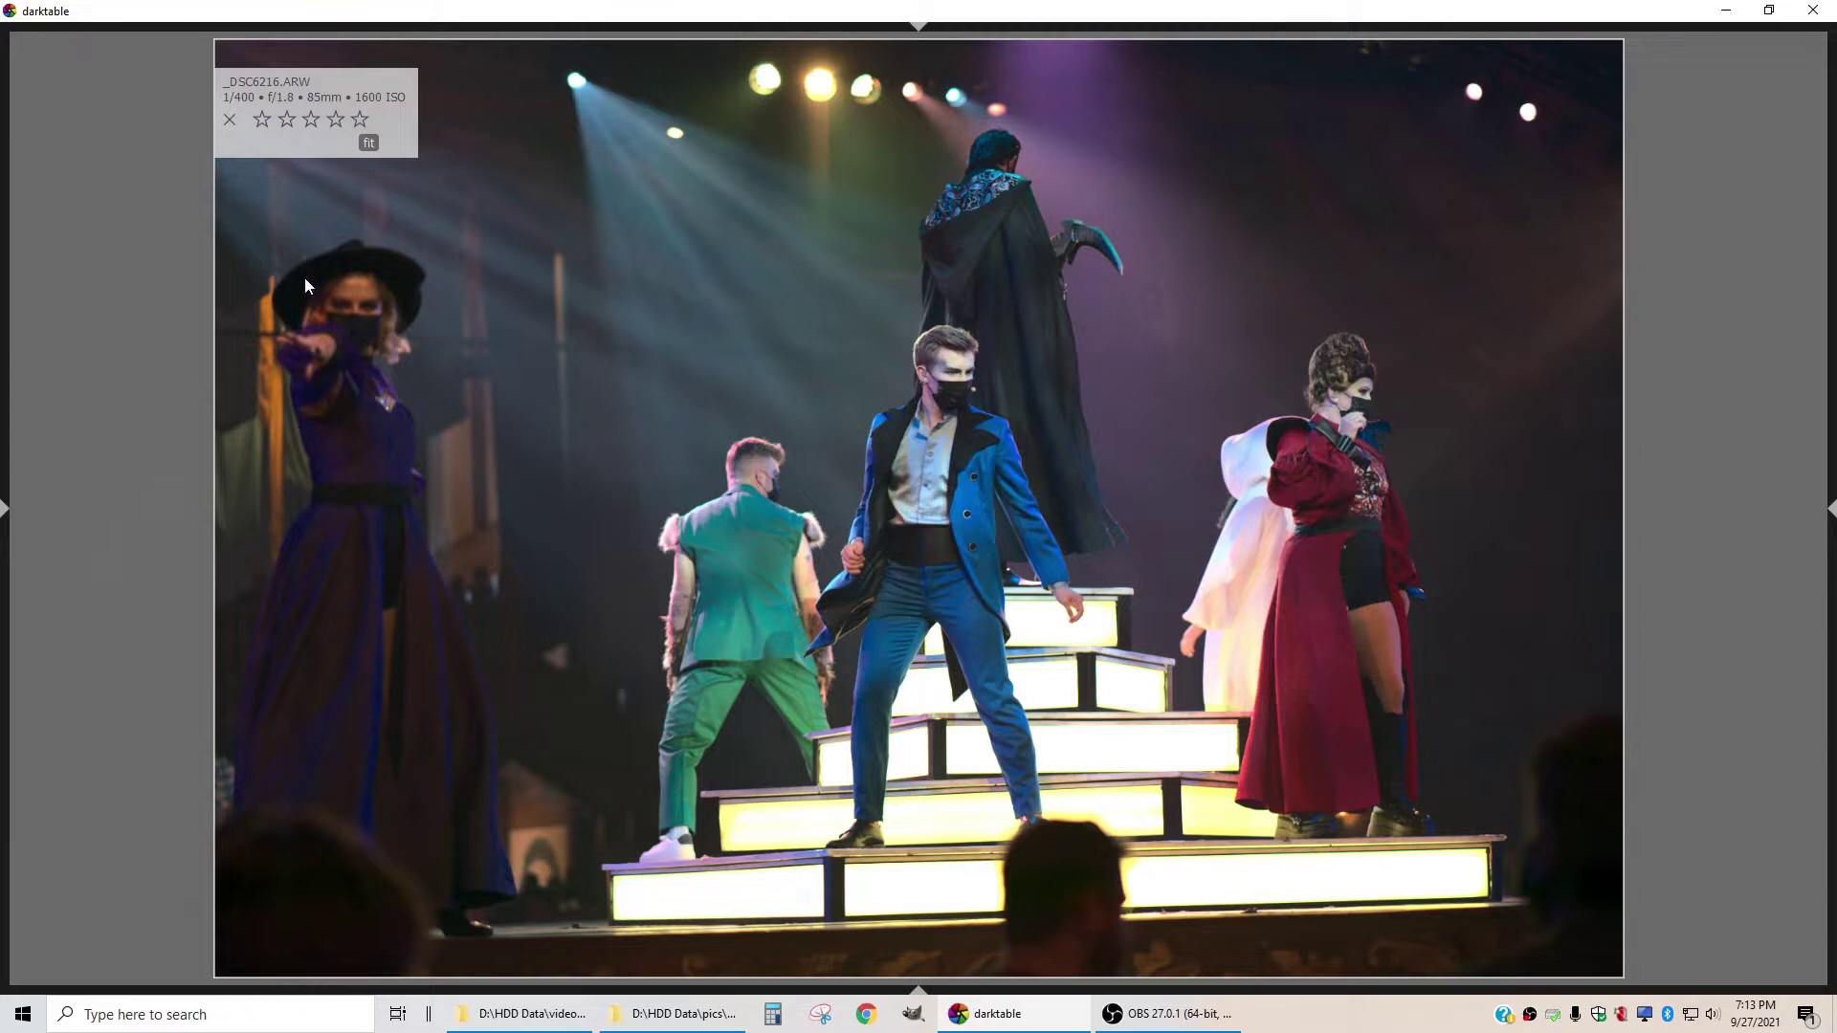
Compare the costumed group shots _DSC6216.ARW and _DSC6217.ARW, and rate the group shot _DSC6223.ARW three stars
key(Right)
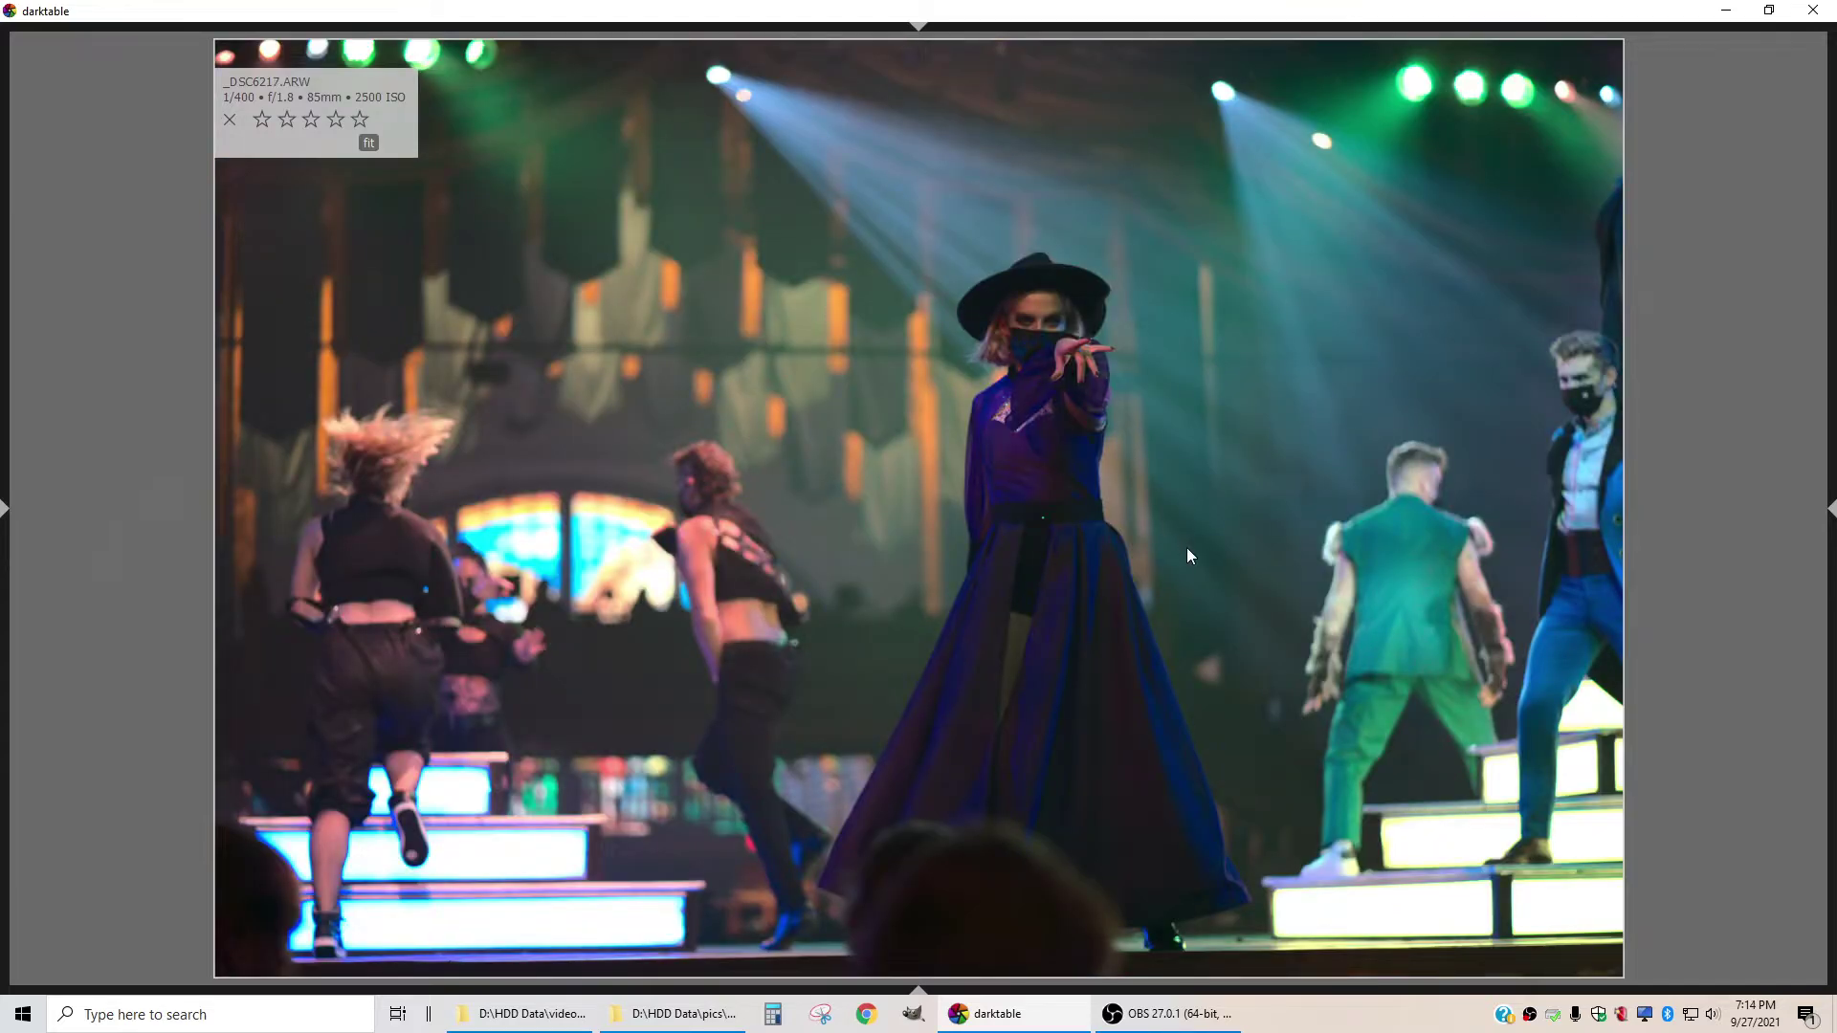
key(Left)
key(Right)
scroll(1214, 645, down, 1)
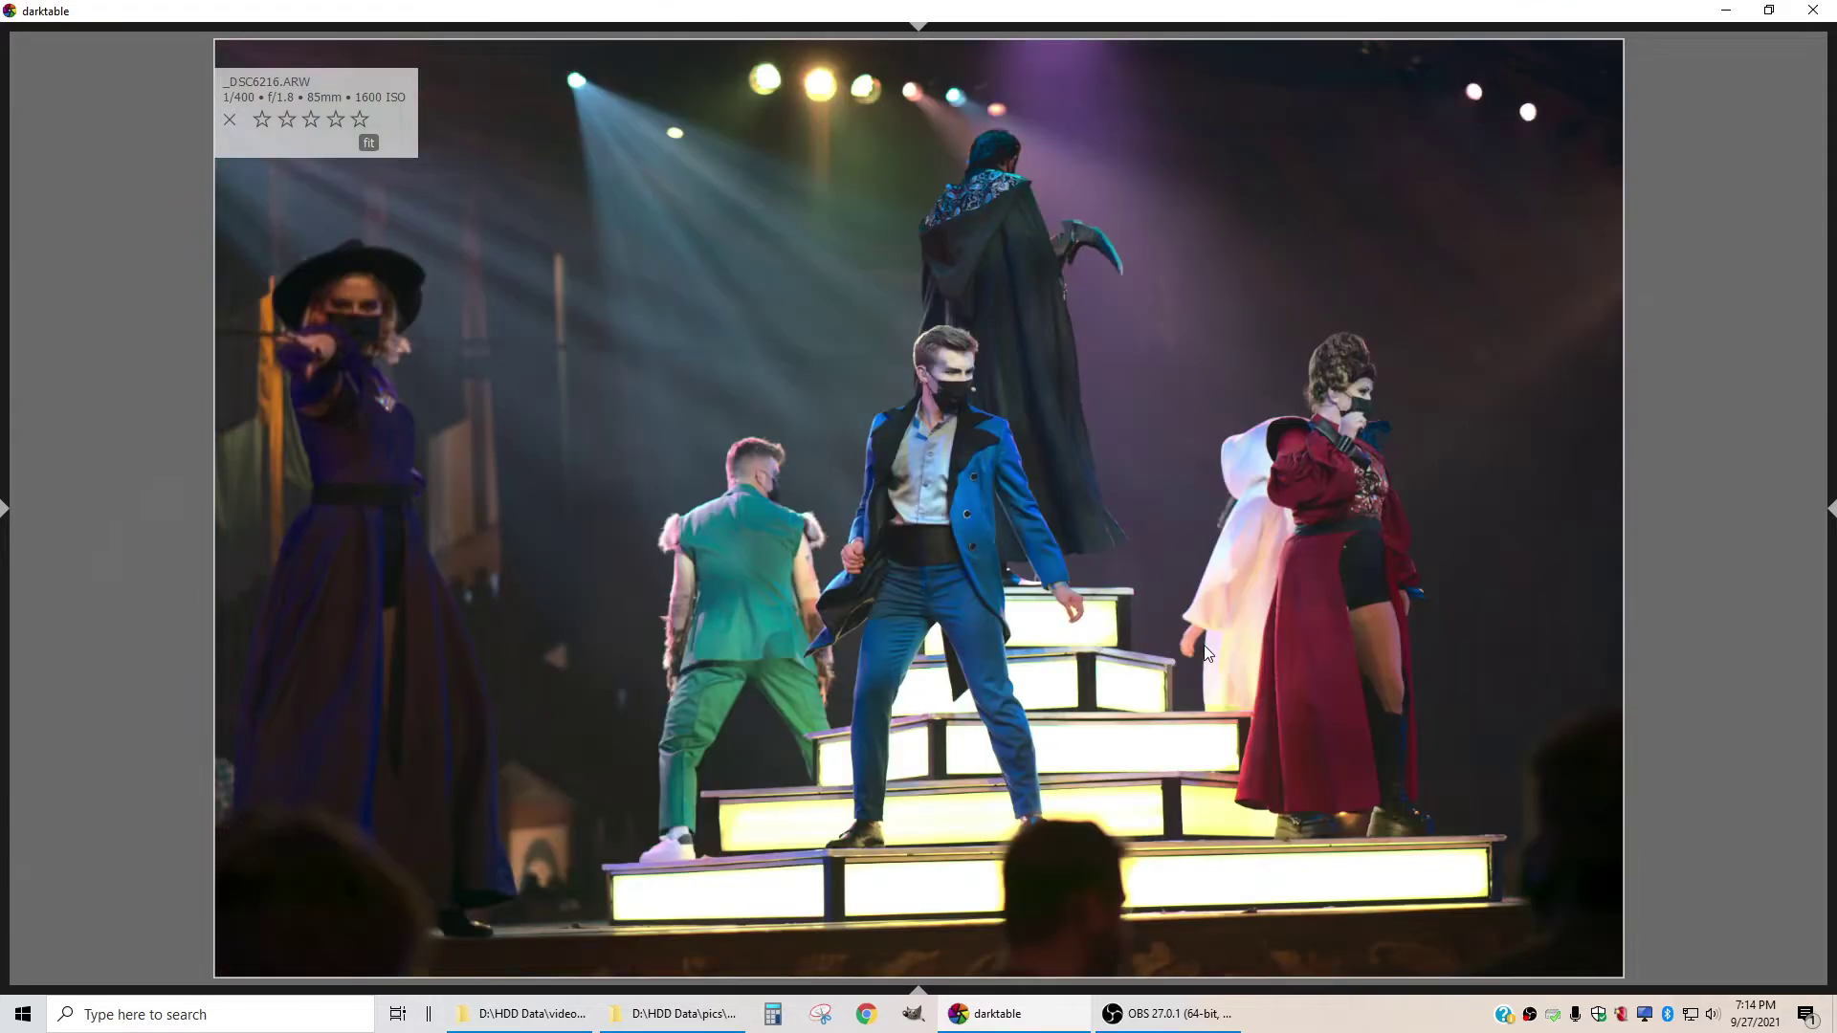
scroll(1208, 606, up, 1)
scroll(1207, 607, down, 2)
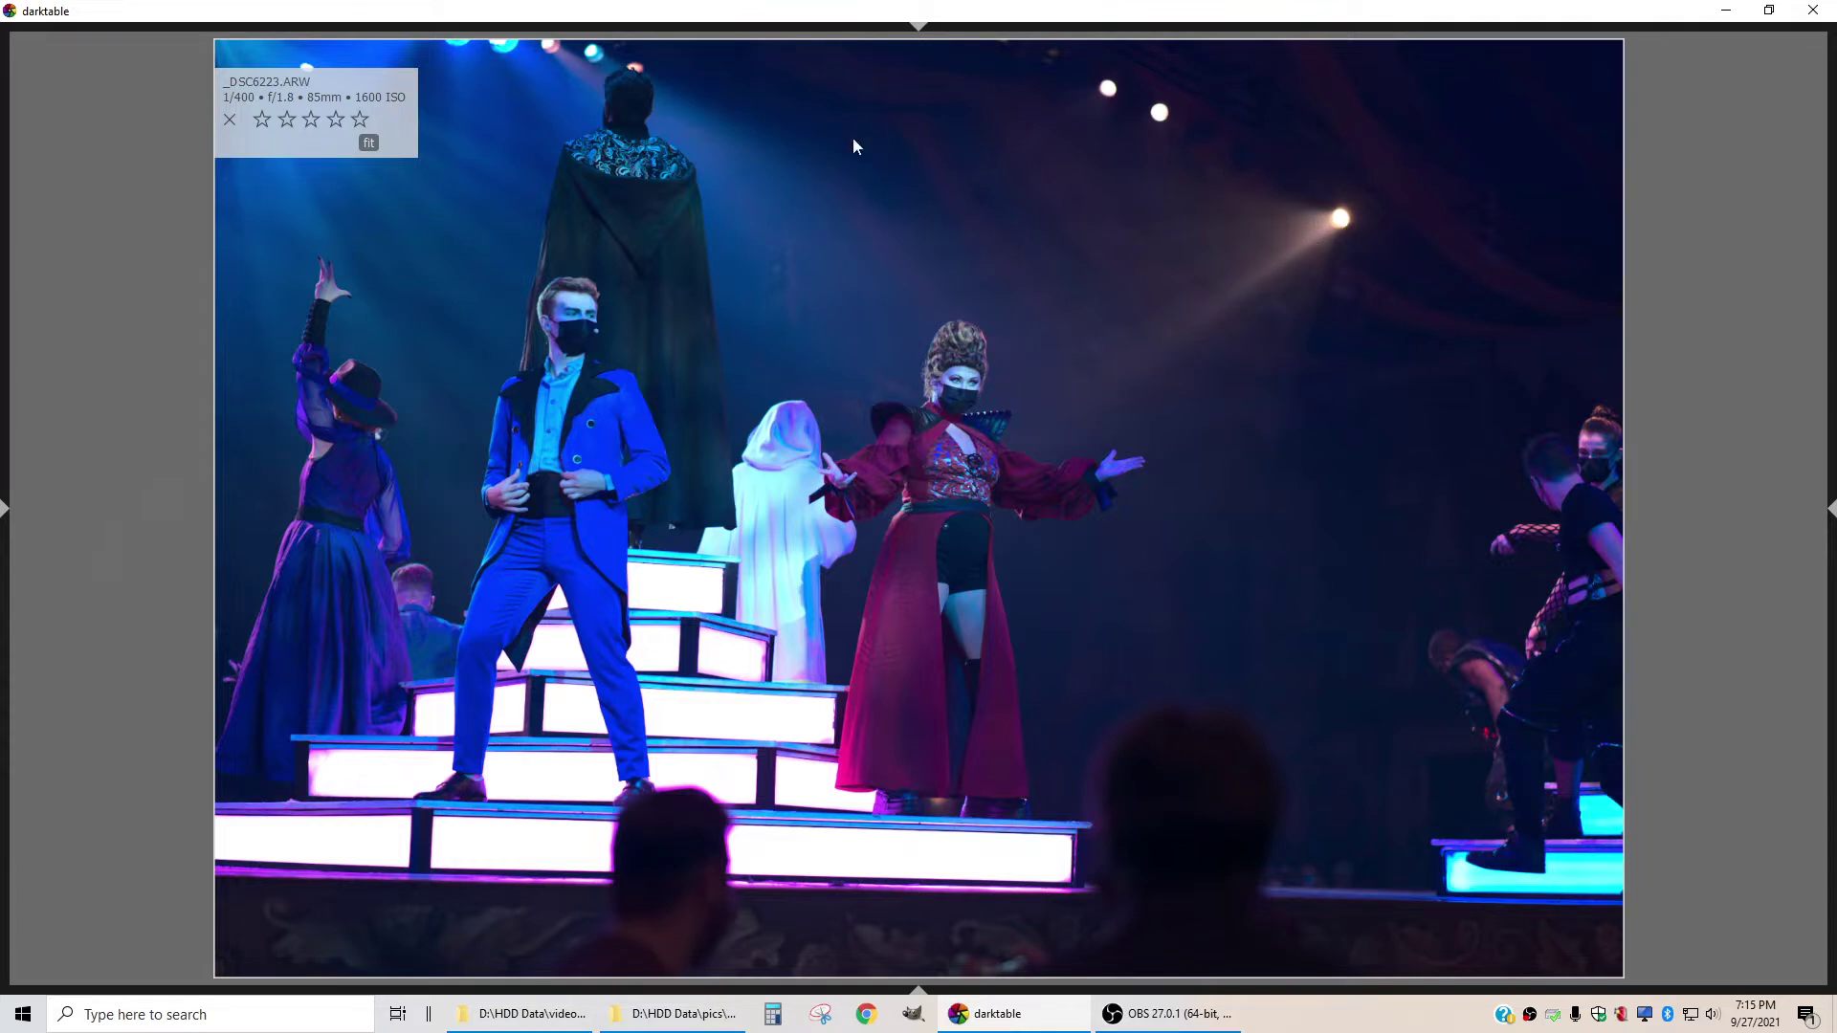
key(3)
key(Right)
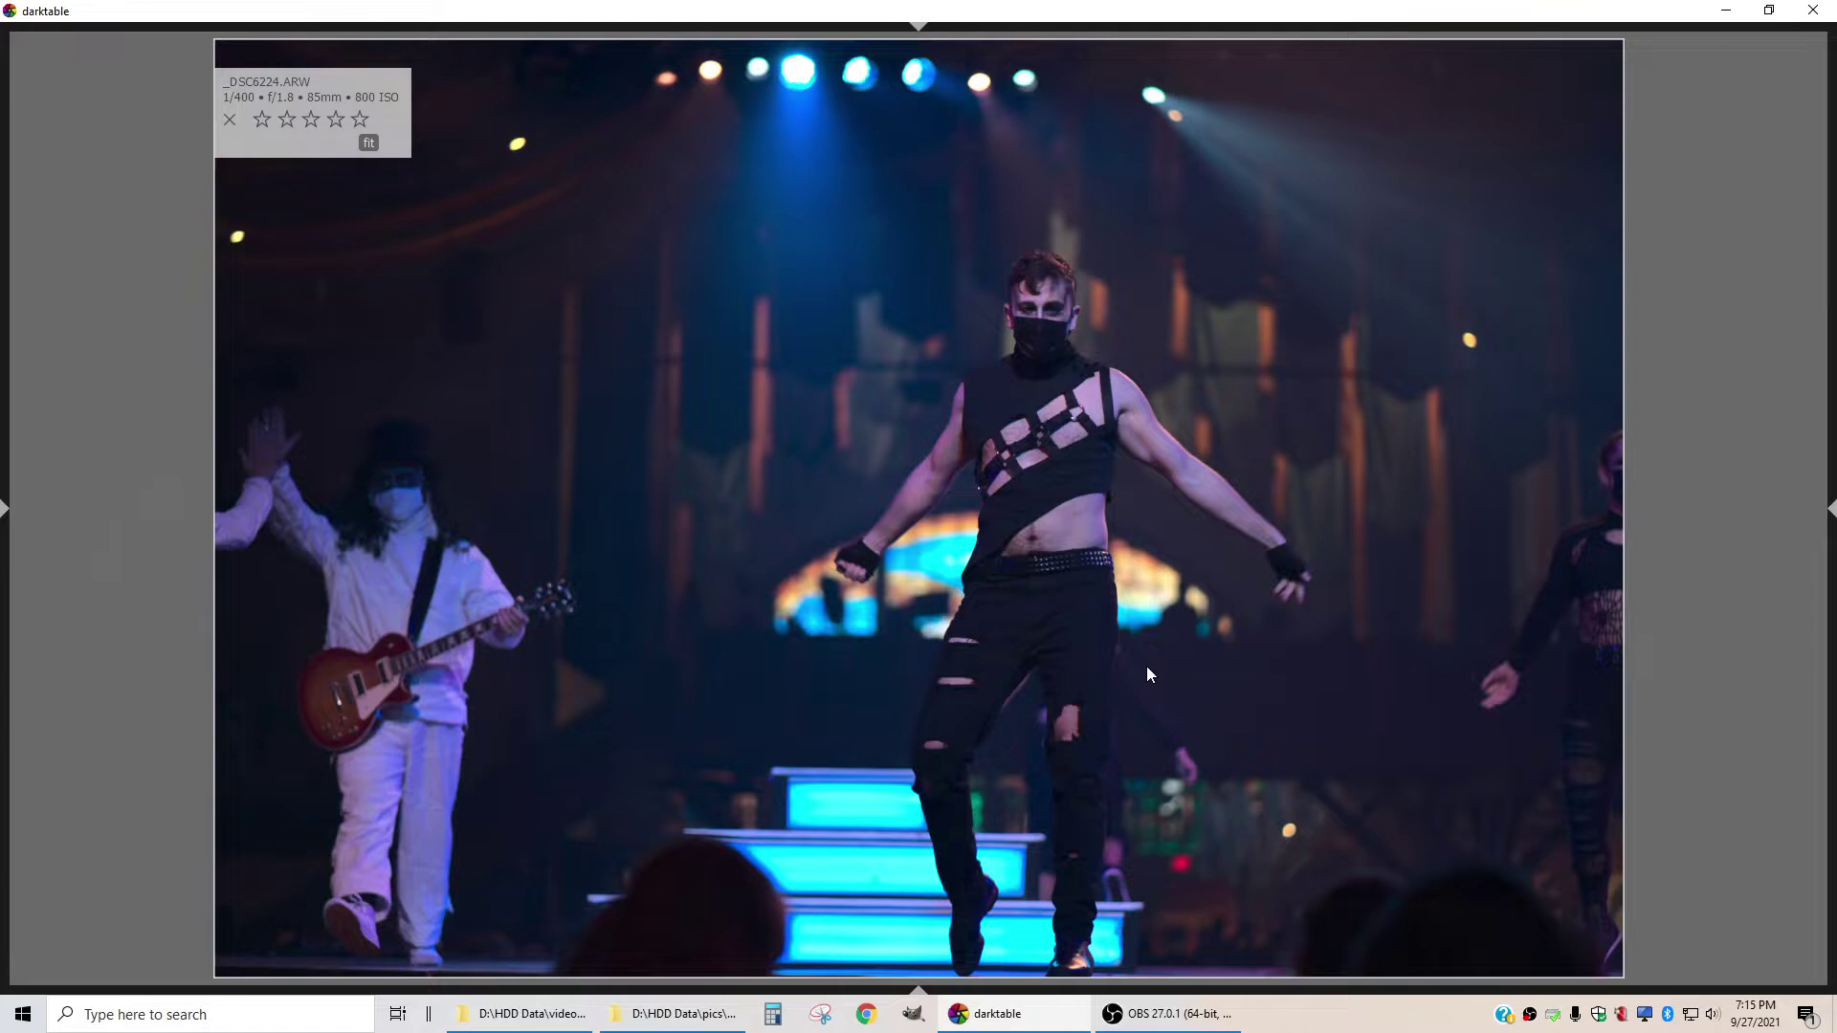
Compare the shots of the male dancer in black from _DSC6224.ARW on and rate the raised-arms shot _DSC6227.ARW three stars
key(Right)
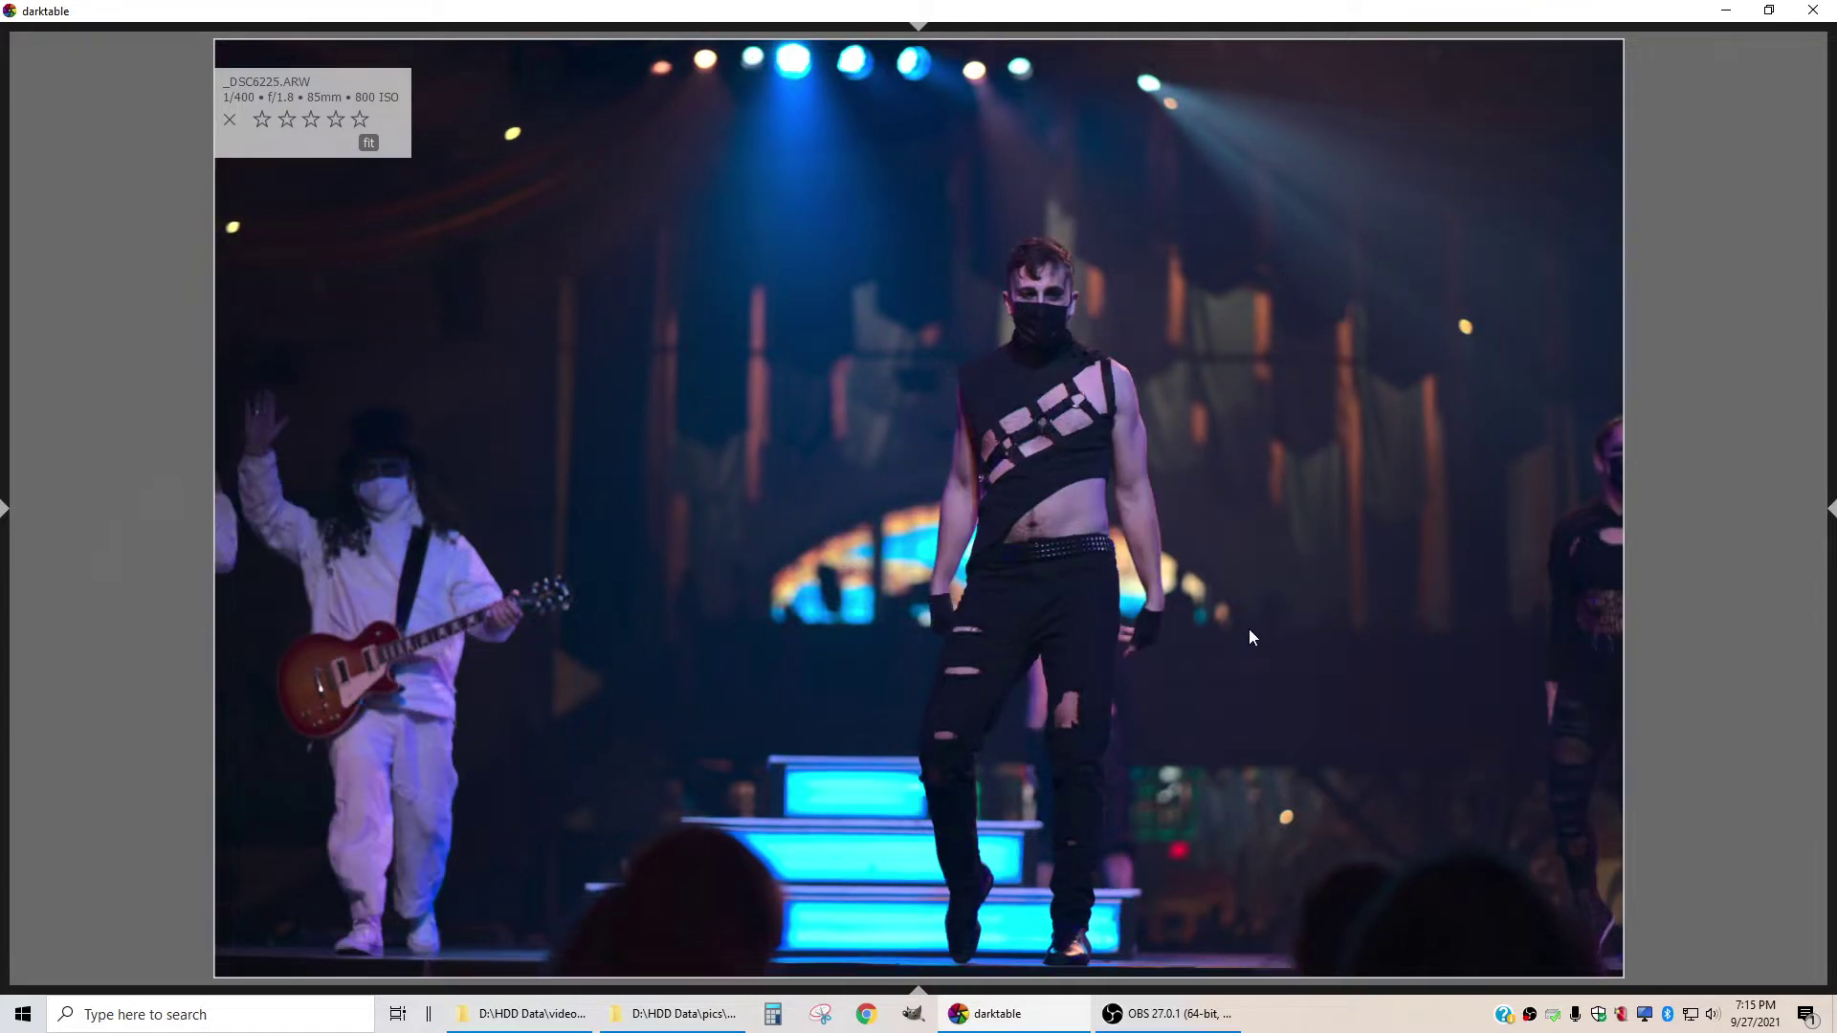
key(Right)
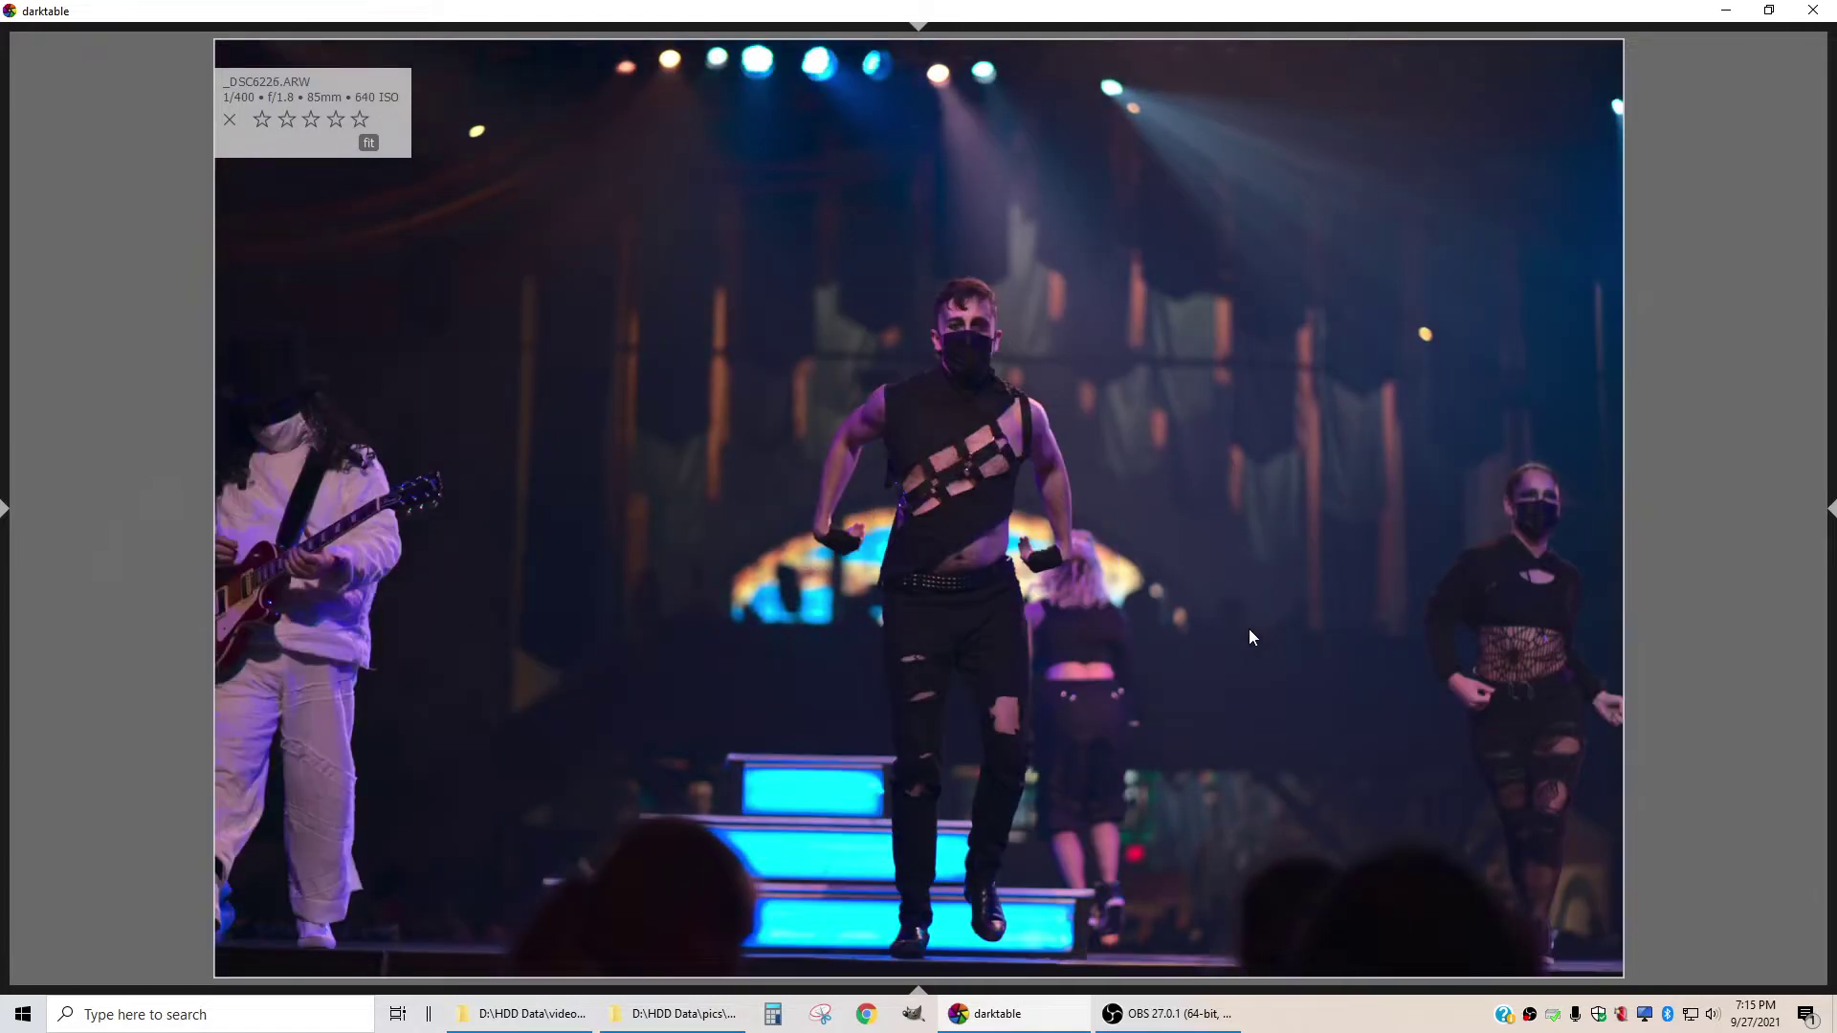
key(Right)
key(Right)
key(Left)
key(3)
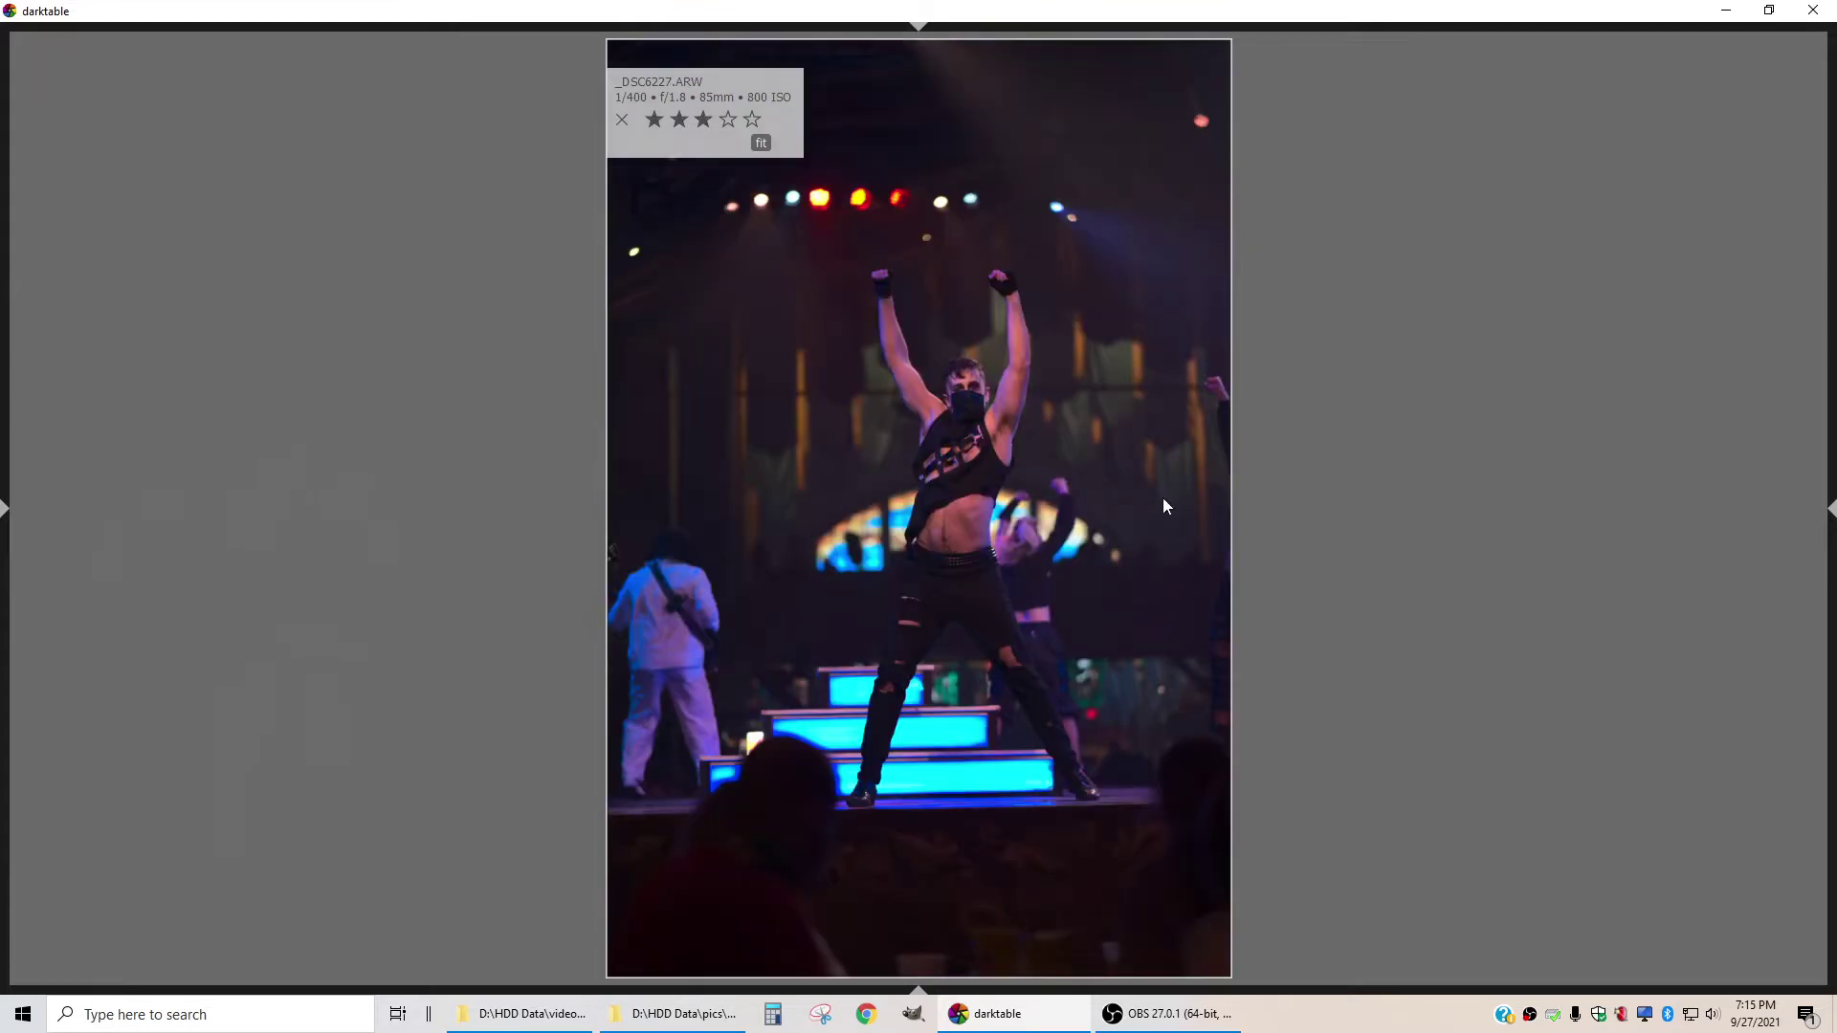
Compare the staircase group shots _DSC6236.ARW and _DSC6237.ARW, rate _DSC6237.ARW three stars, and move on to _DSC6238.ARW
key(Right)
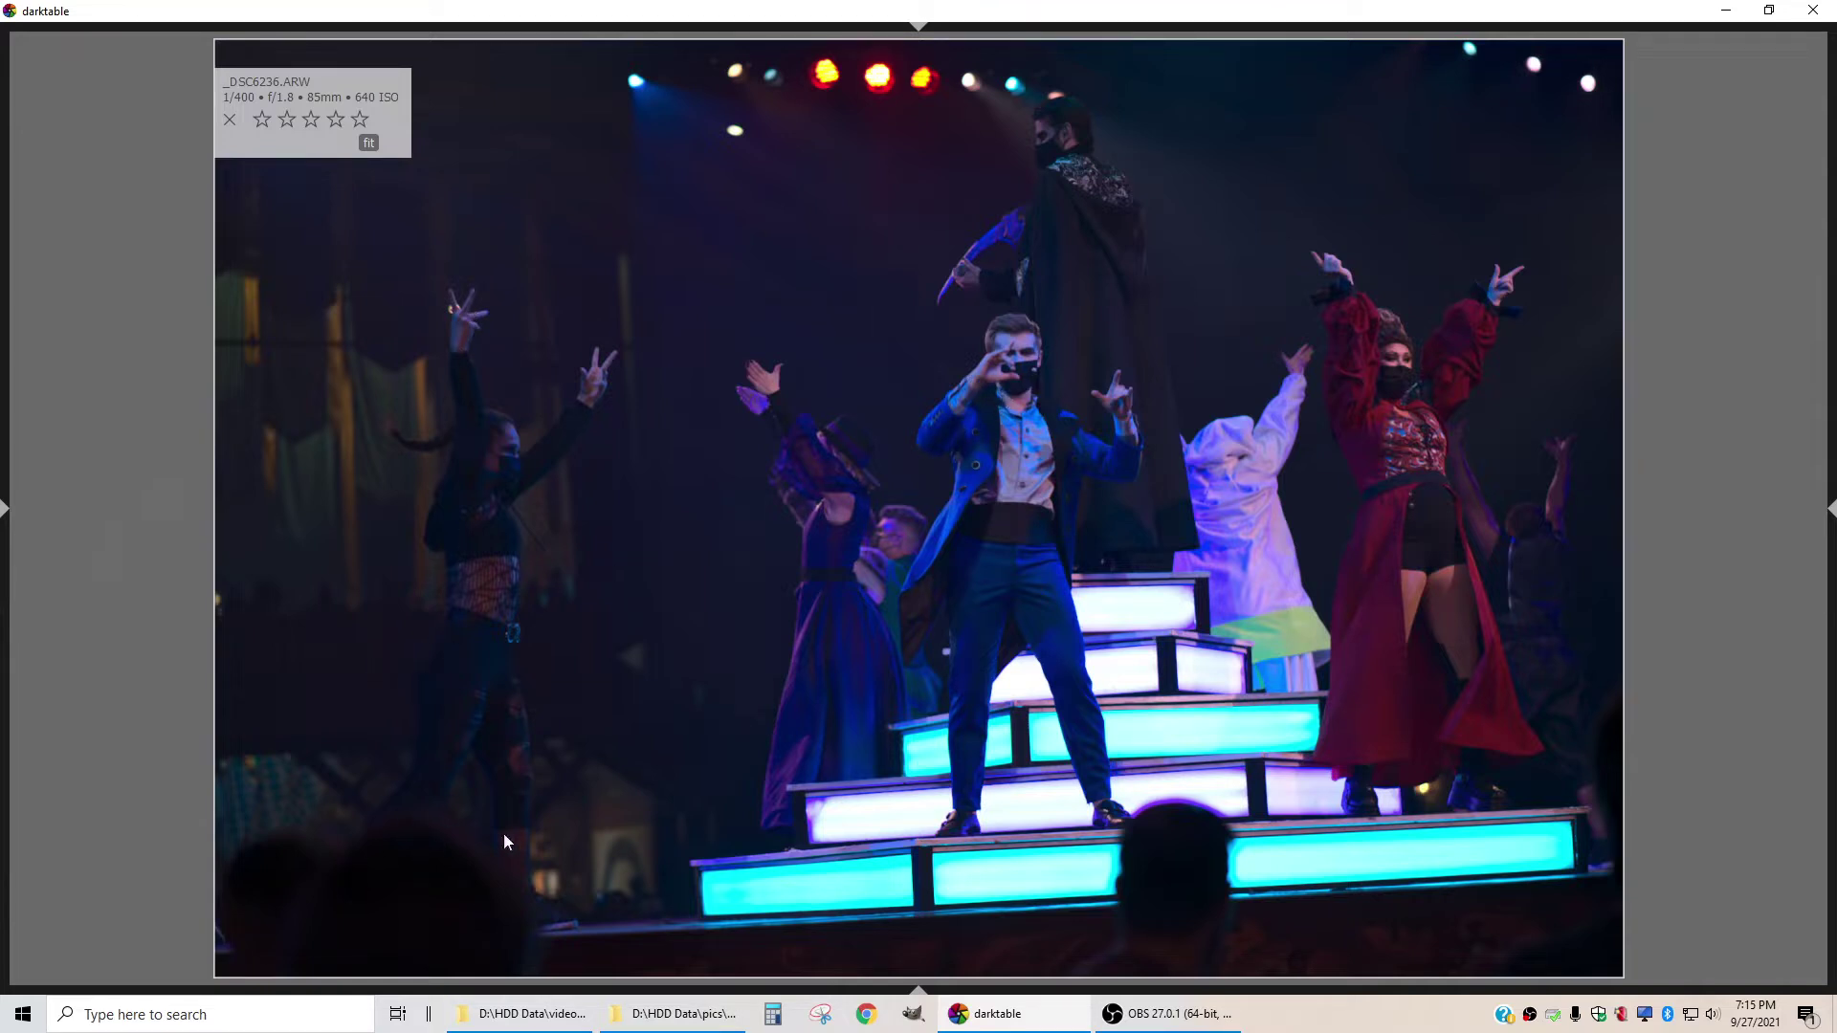
key(Right)
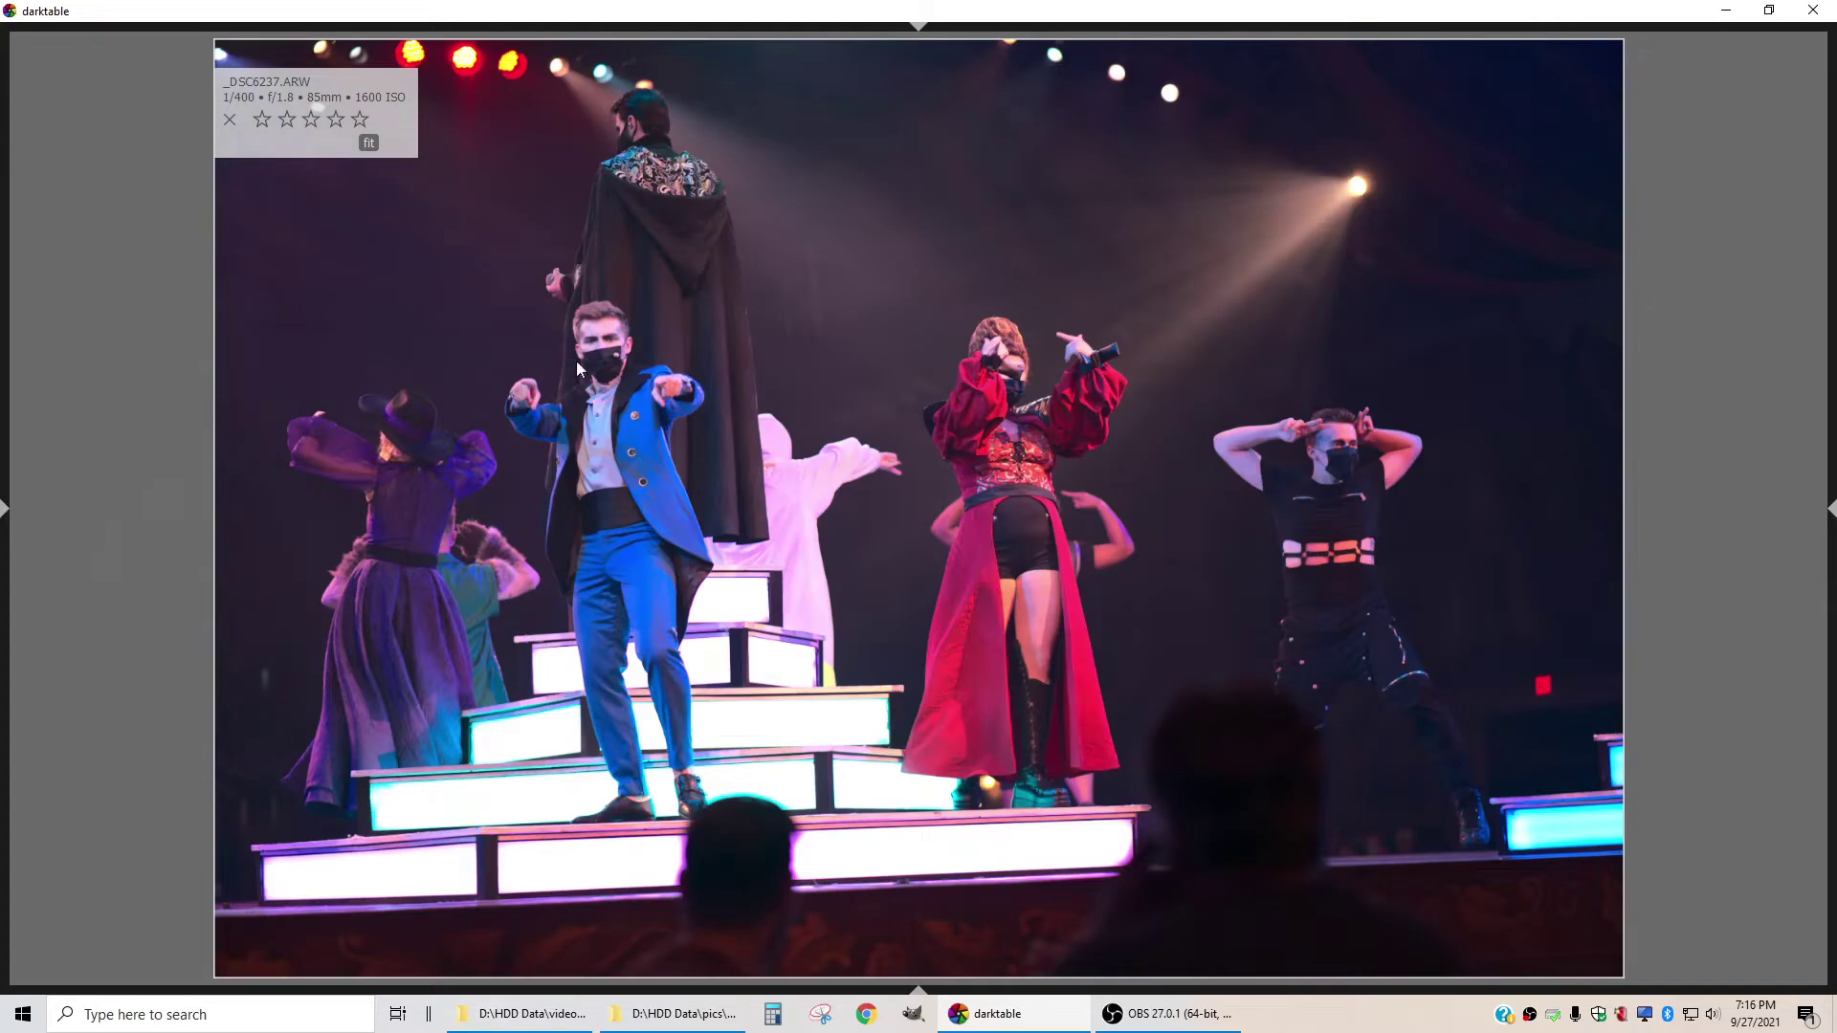
key(Right)
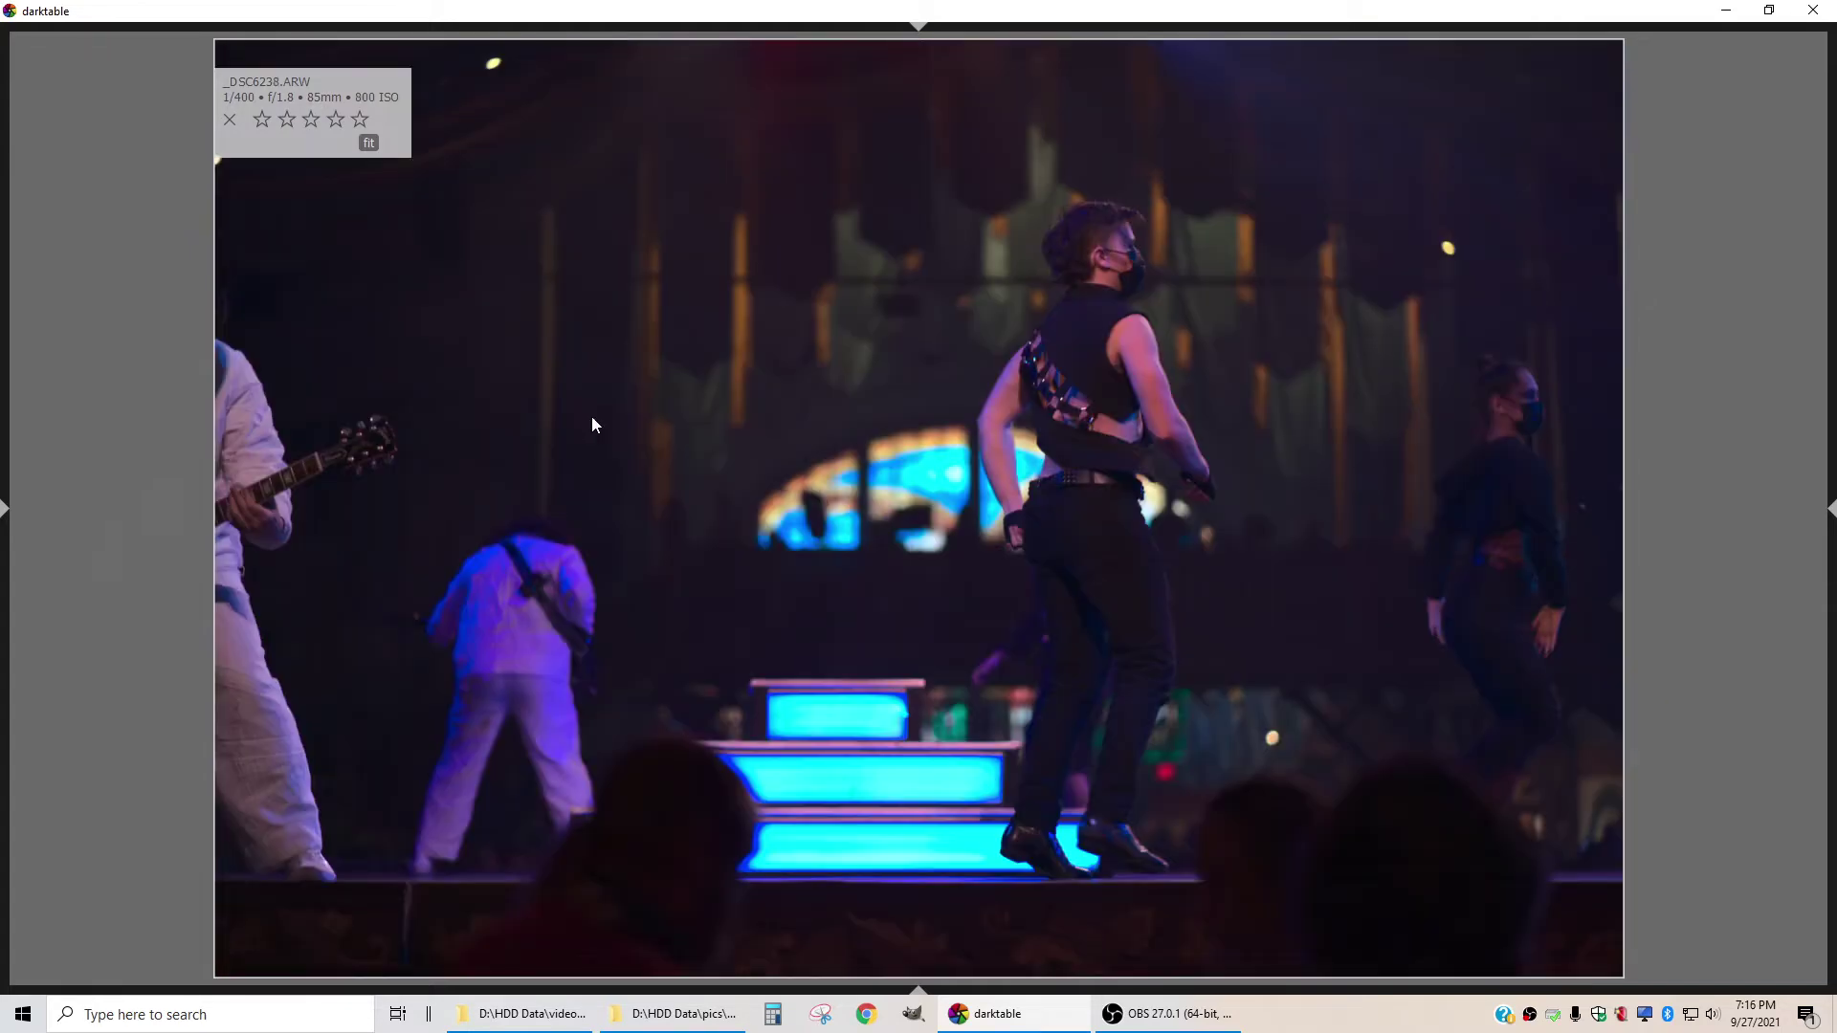
key(Left)
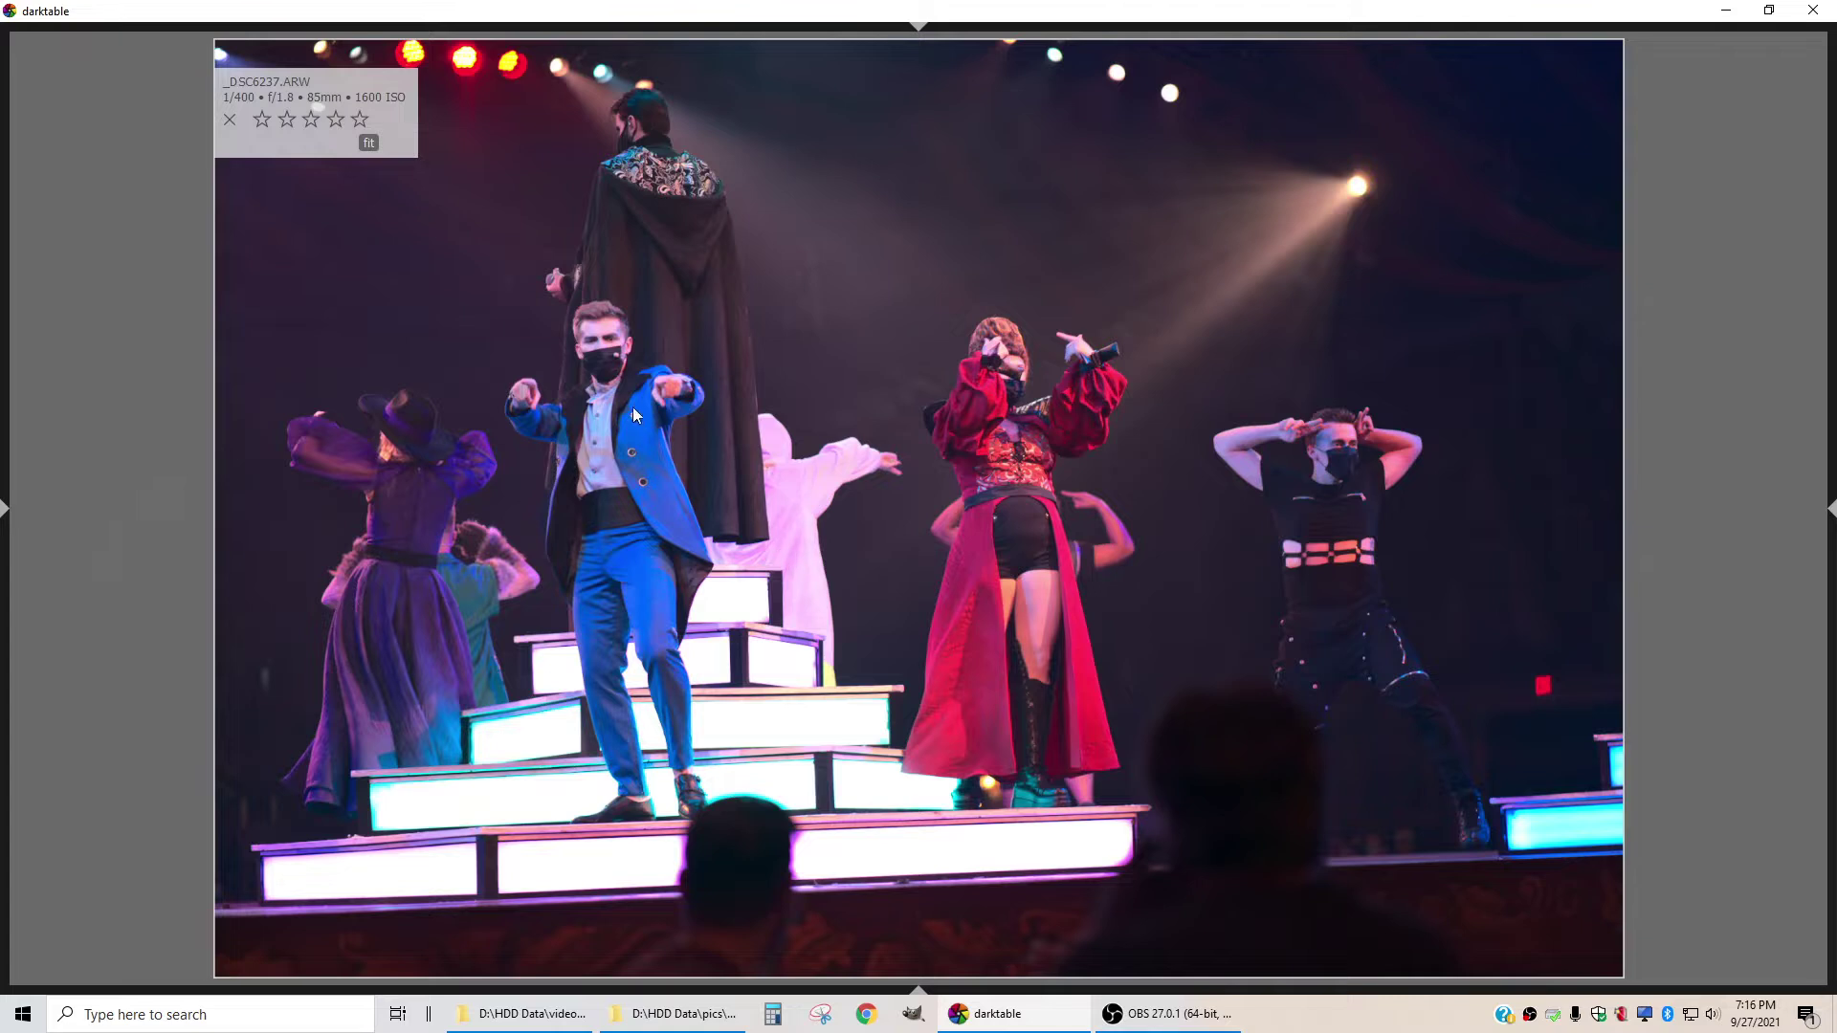
key(3)
key(space)
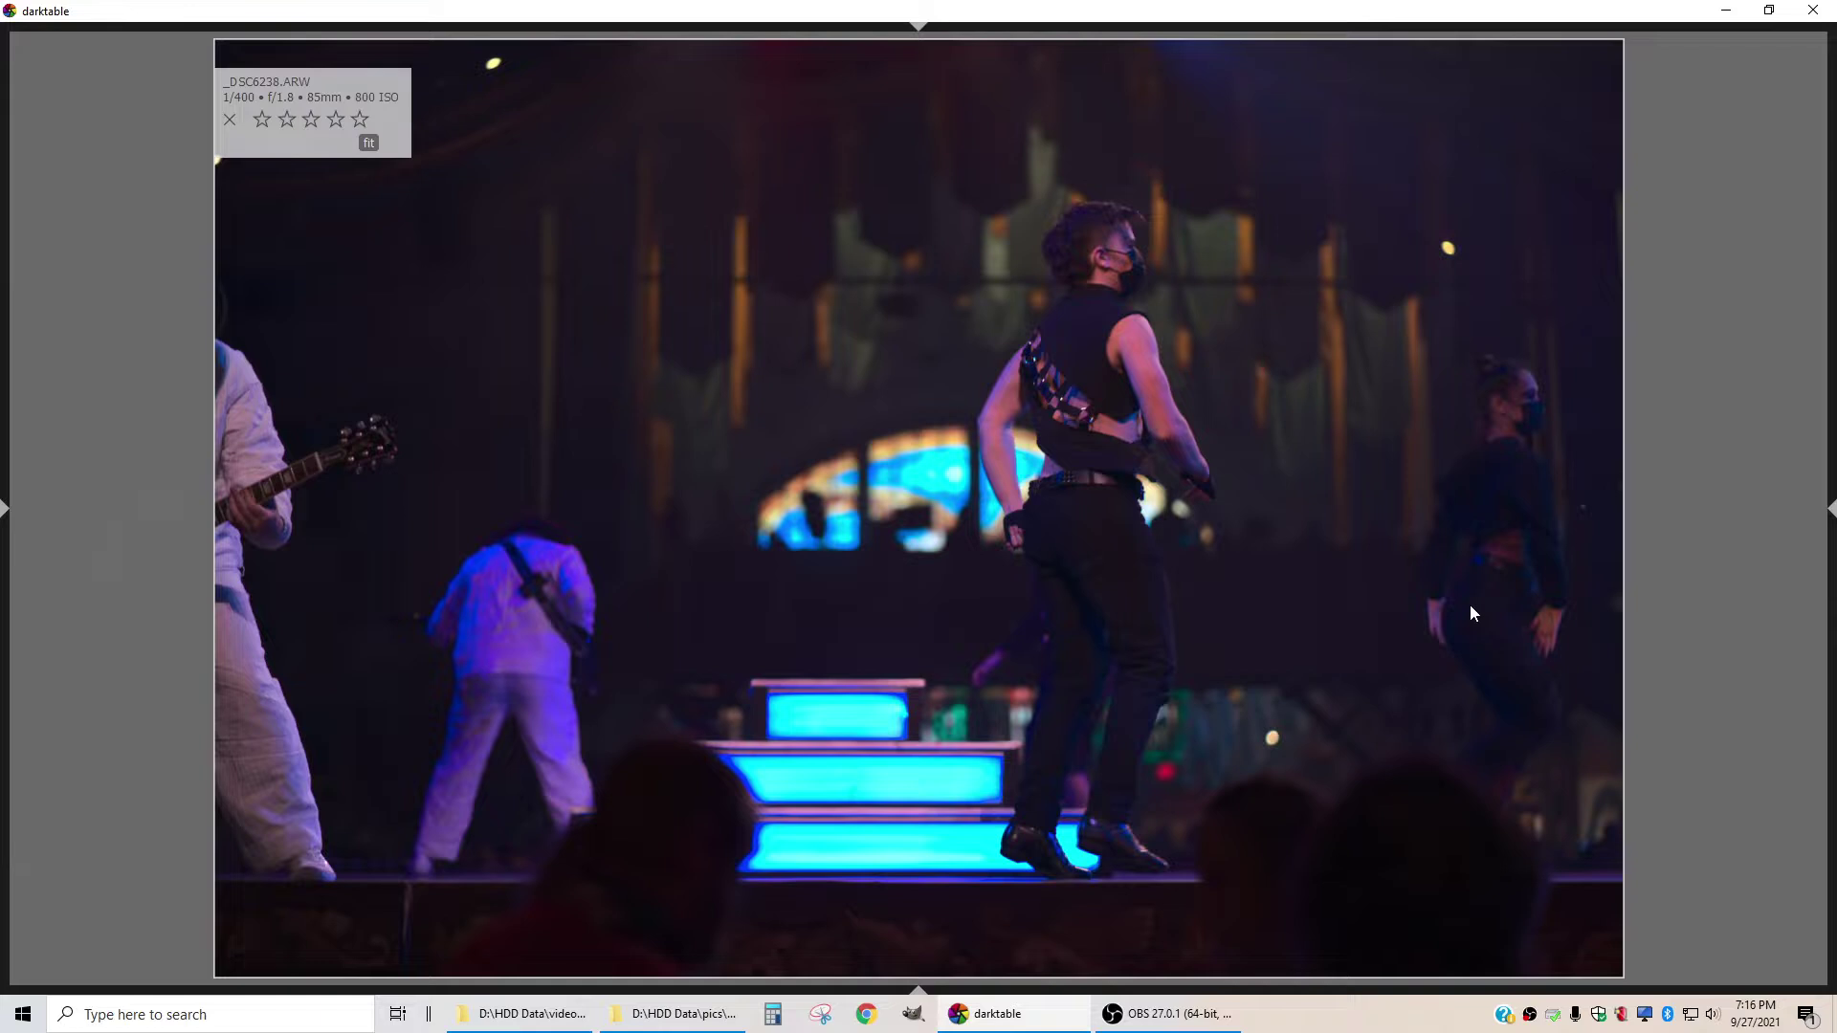
Go past the crossed-arms shot _DSC6240.ARW and rate the outstretched-arms shot _DSC6241.ARW three stars
key(space)
key(space)
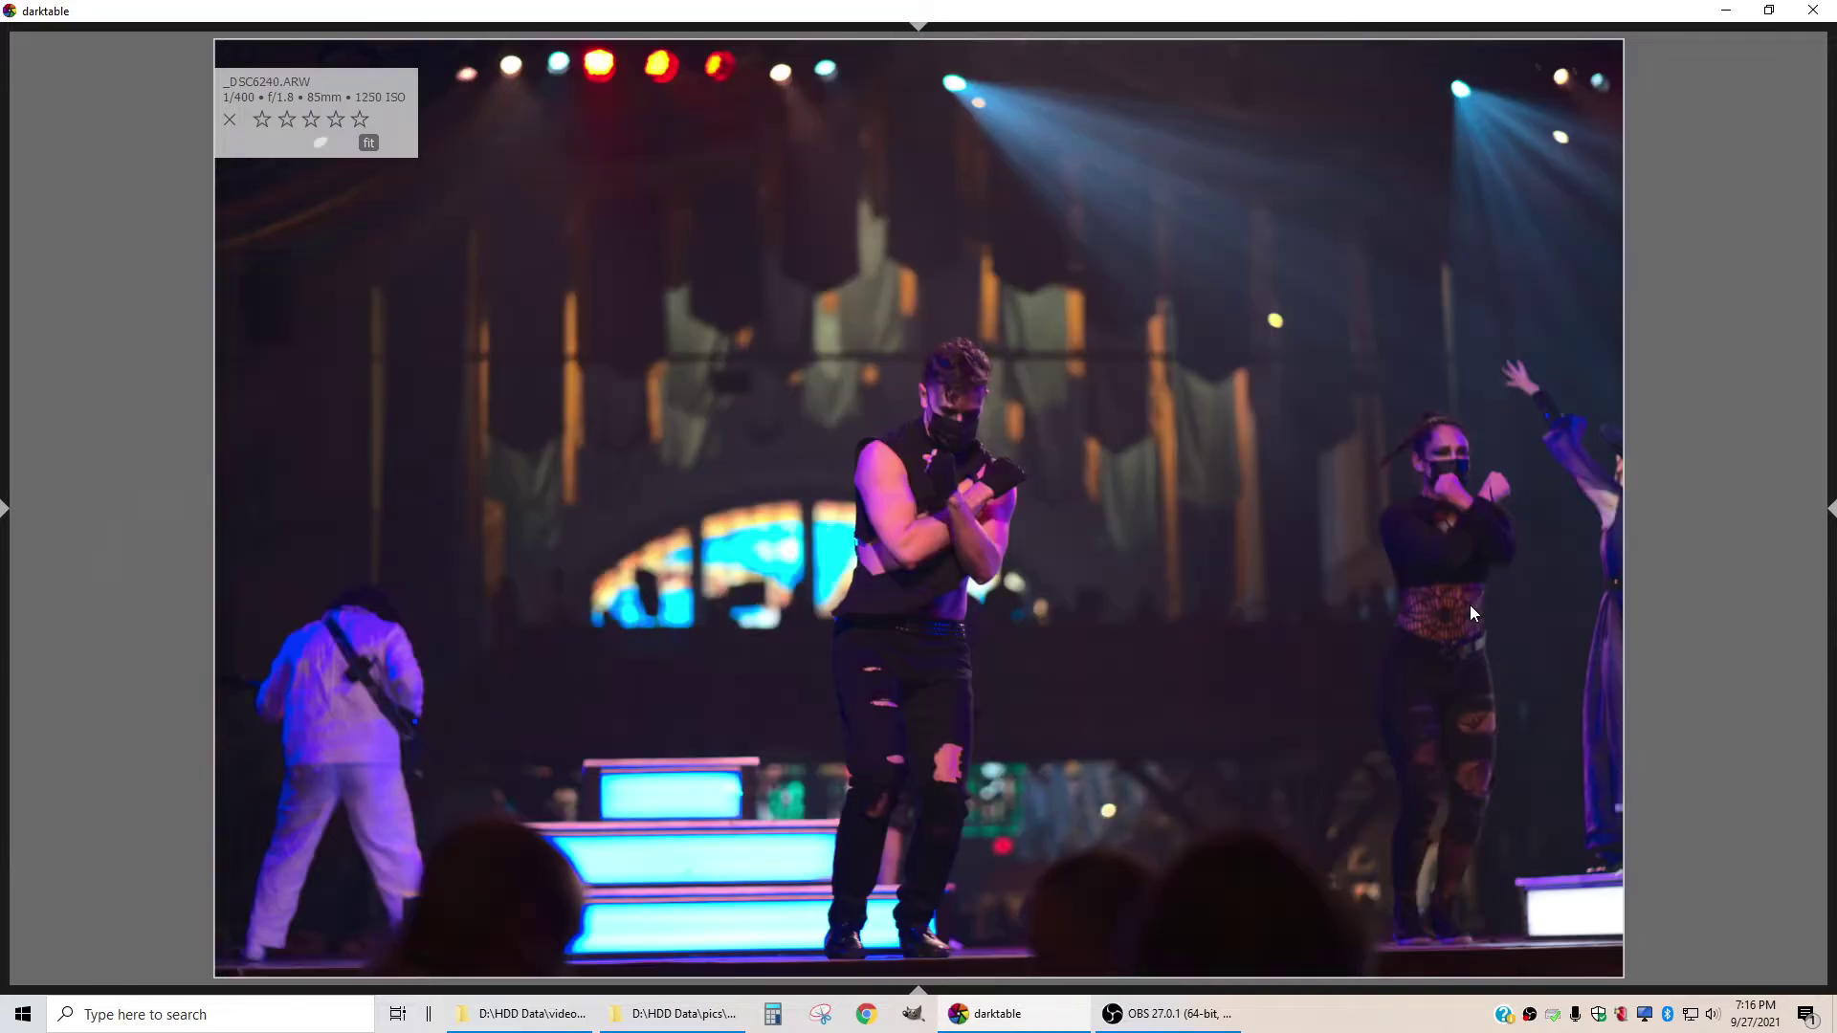
key(space)
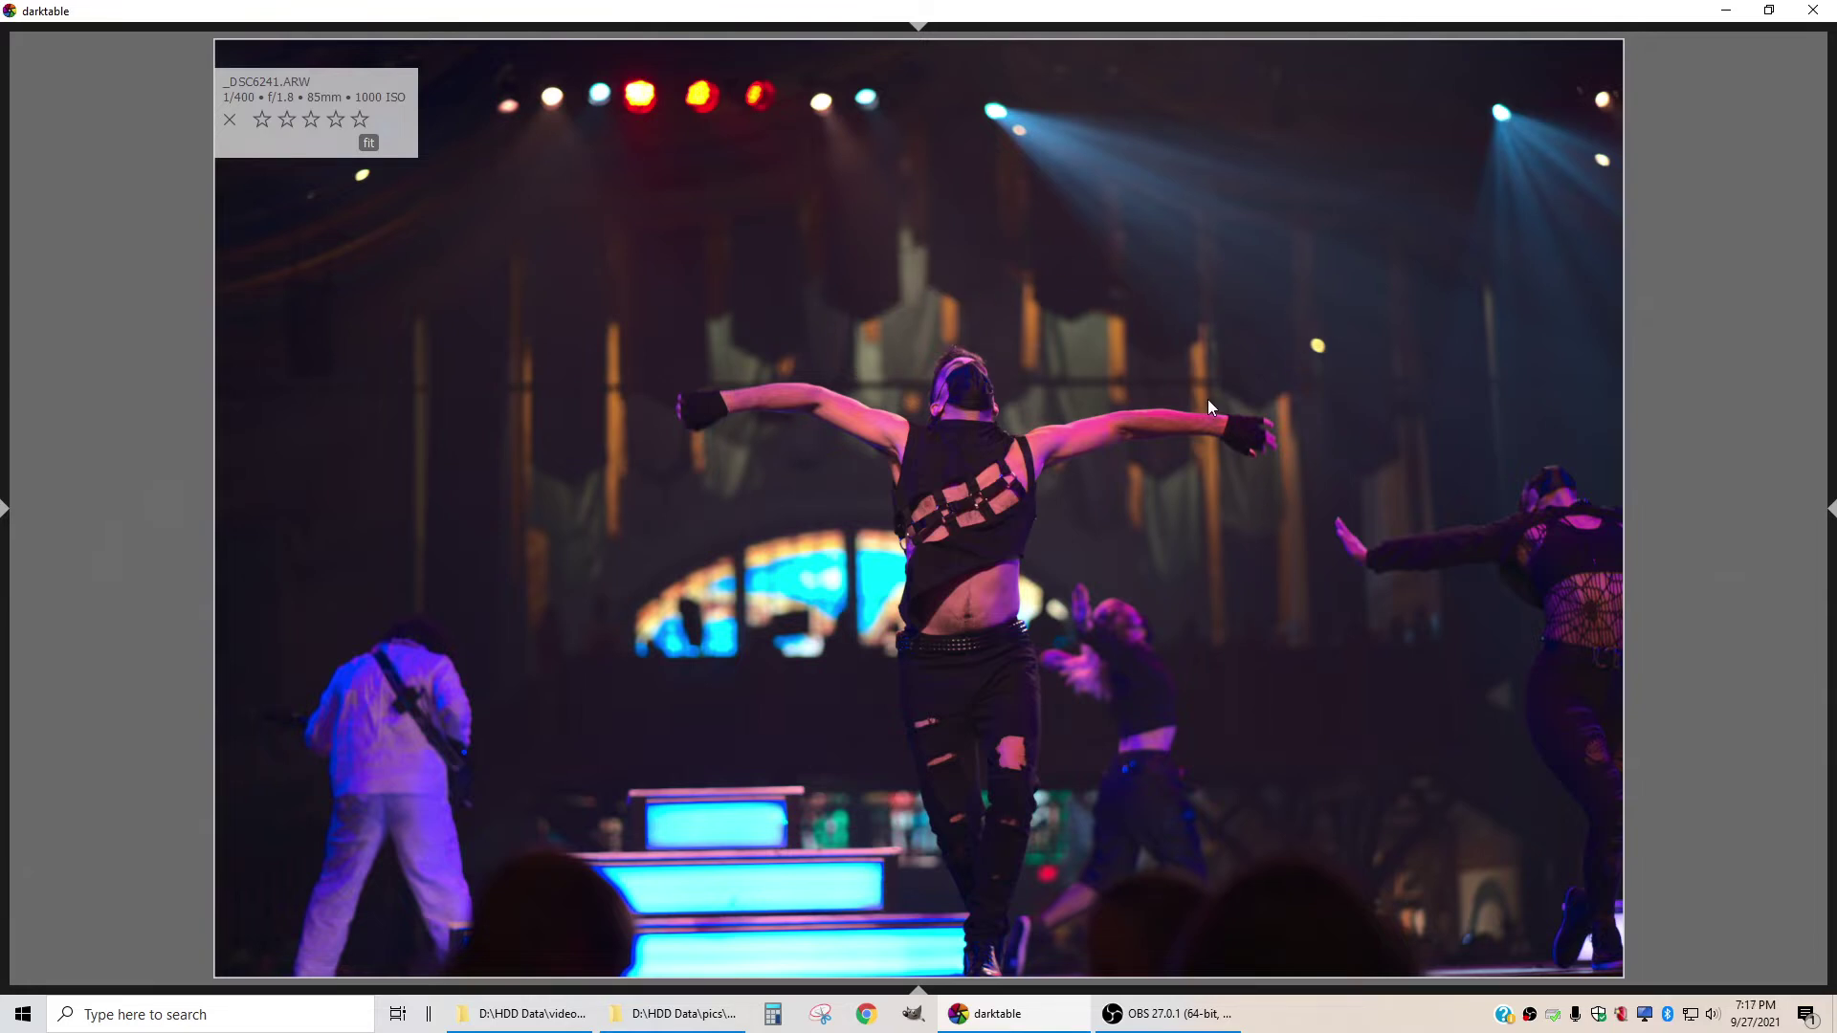
key(3)
Examine _DSC6243.ARW and the dance lift series from _DSC6244.ARW through _DSC6257.ARW to the high-kick shot
key(Right)
key(Right)
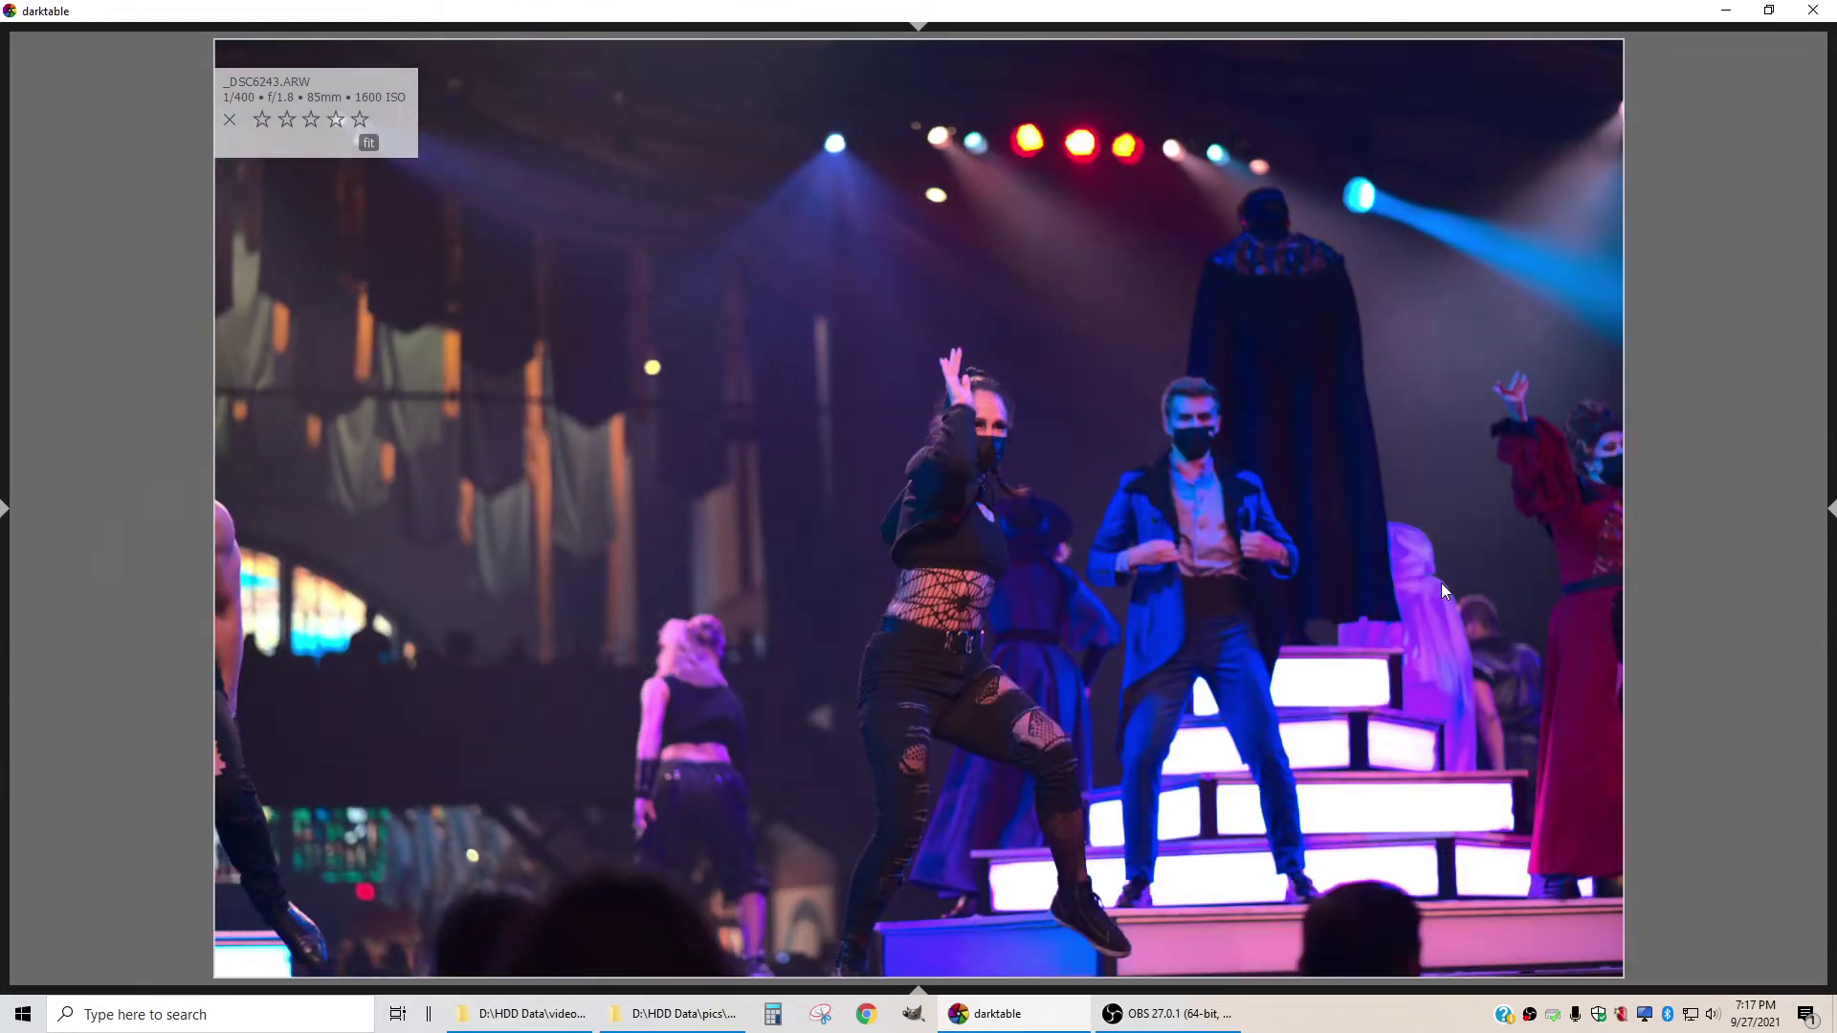
key(Right)
key(Left)
key(Right)
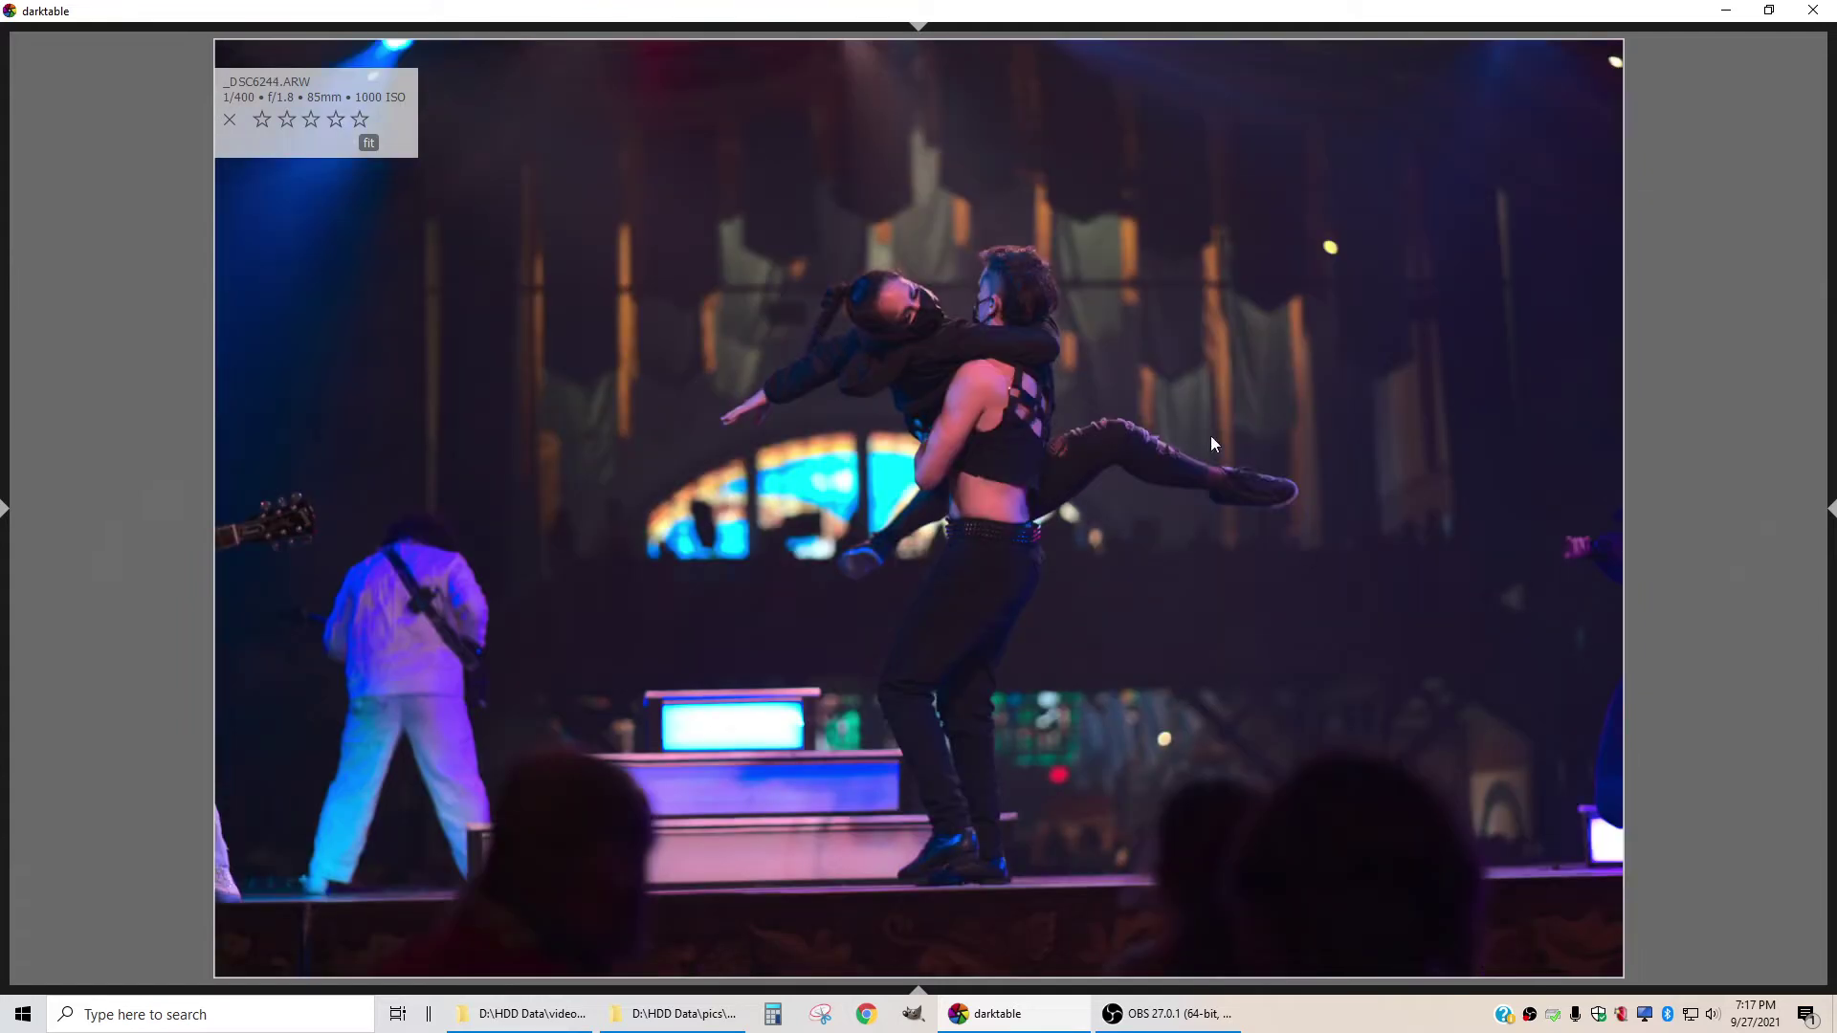
key(Right)
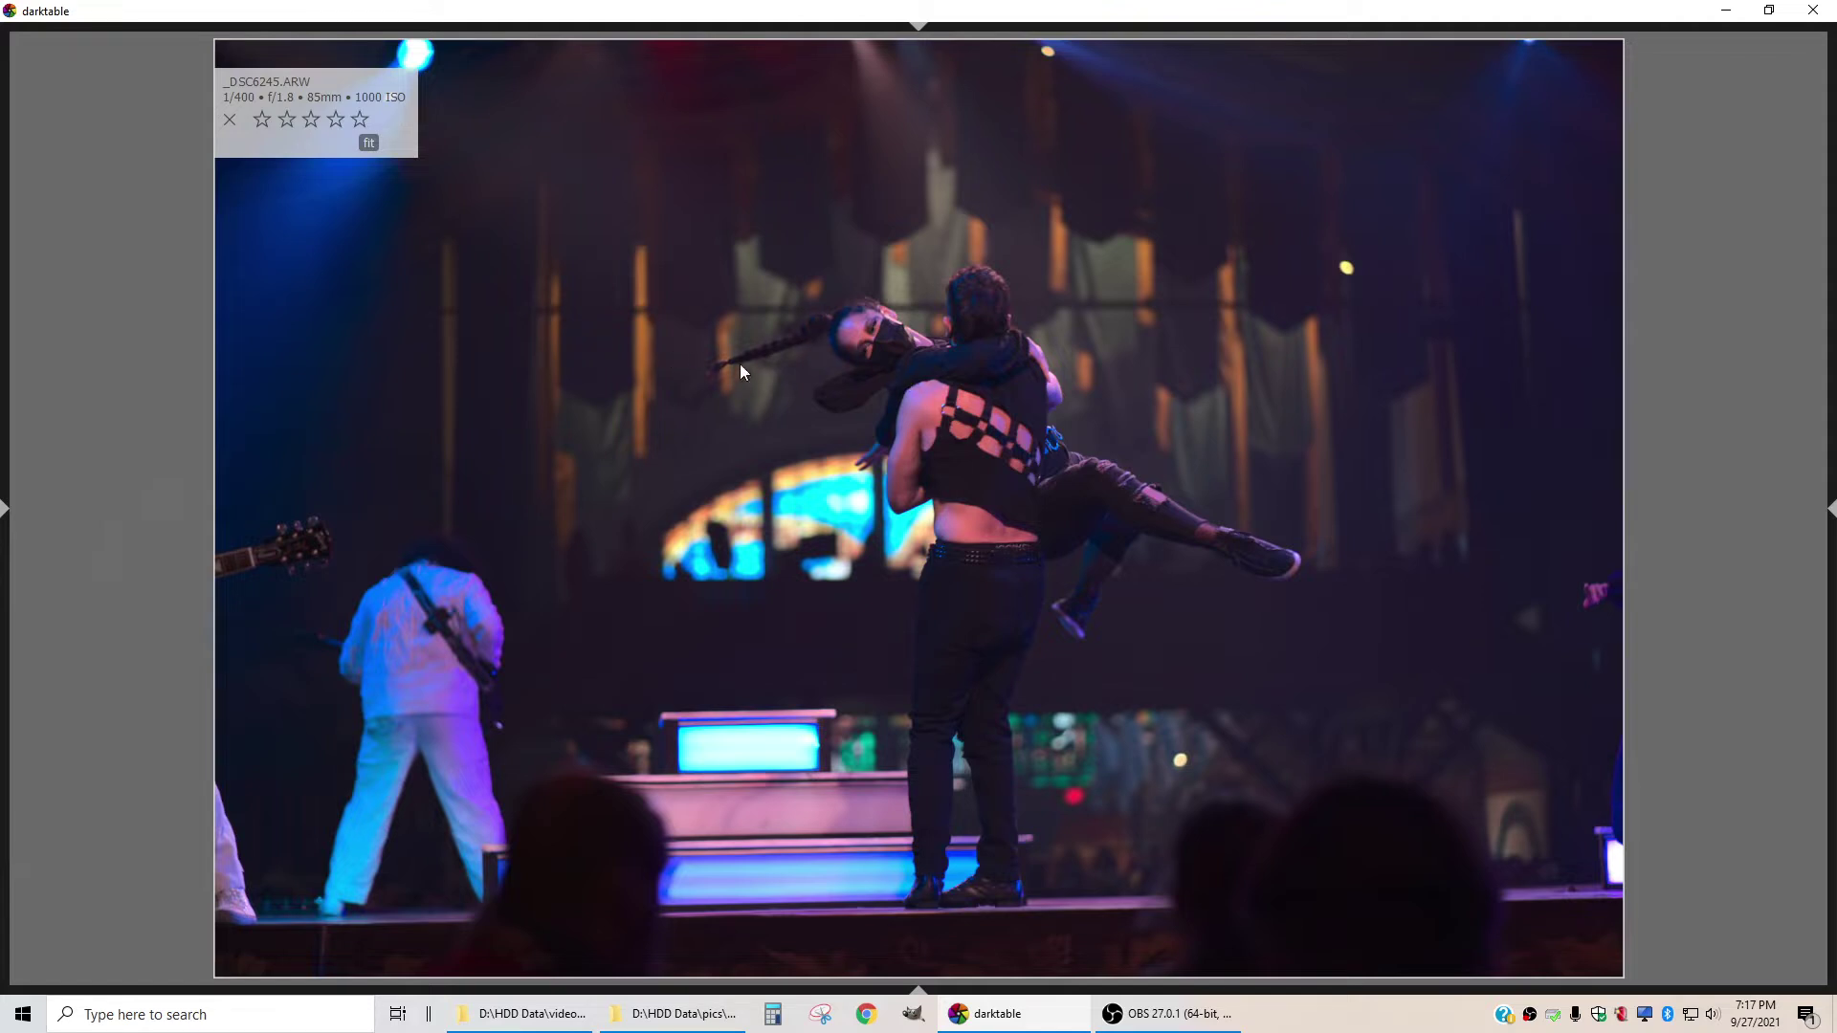
key(Right)
key(Right)
key(Right)
key(Right)
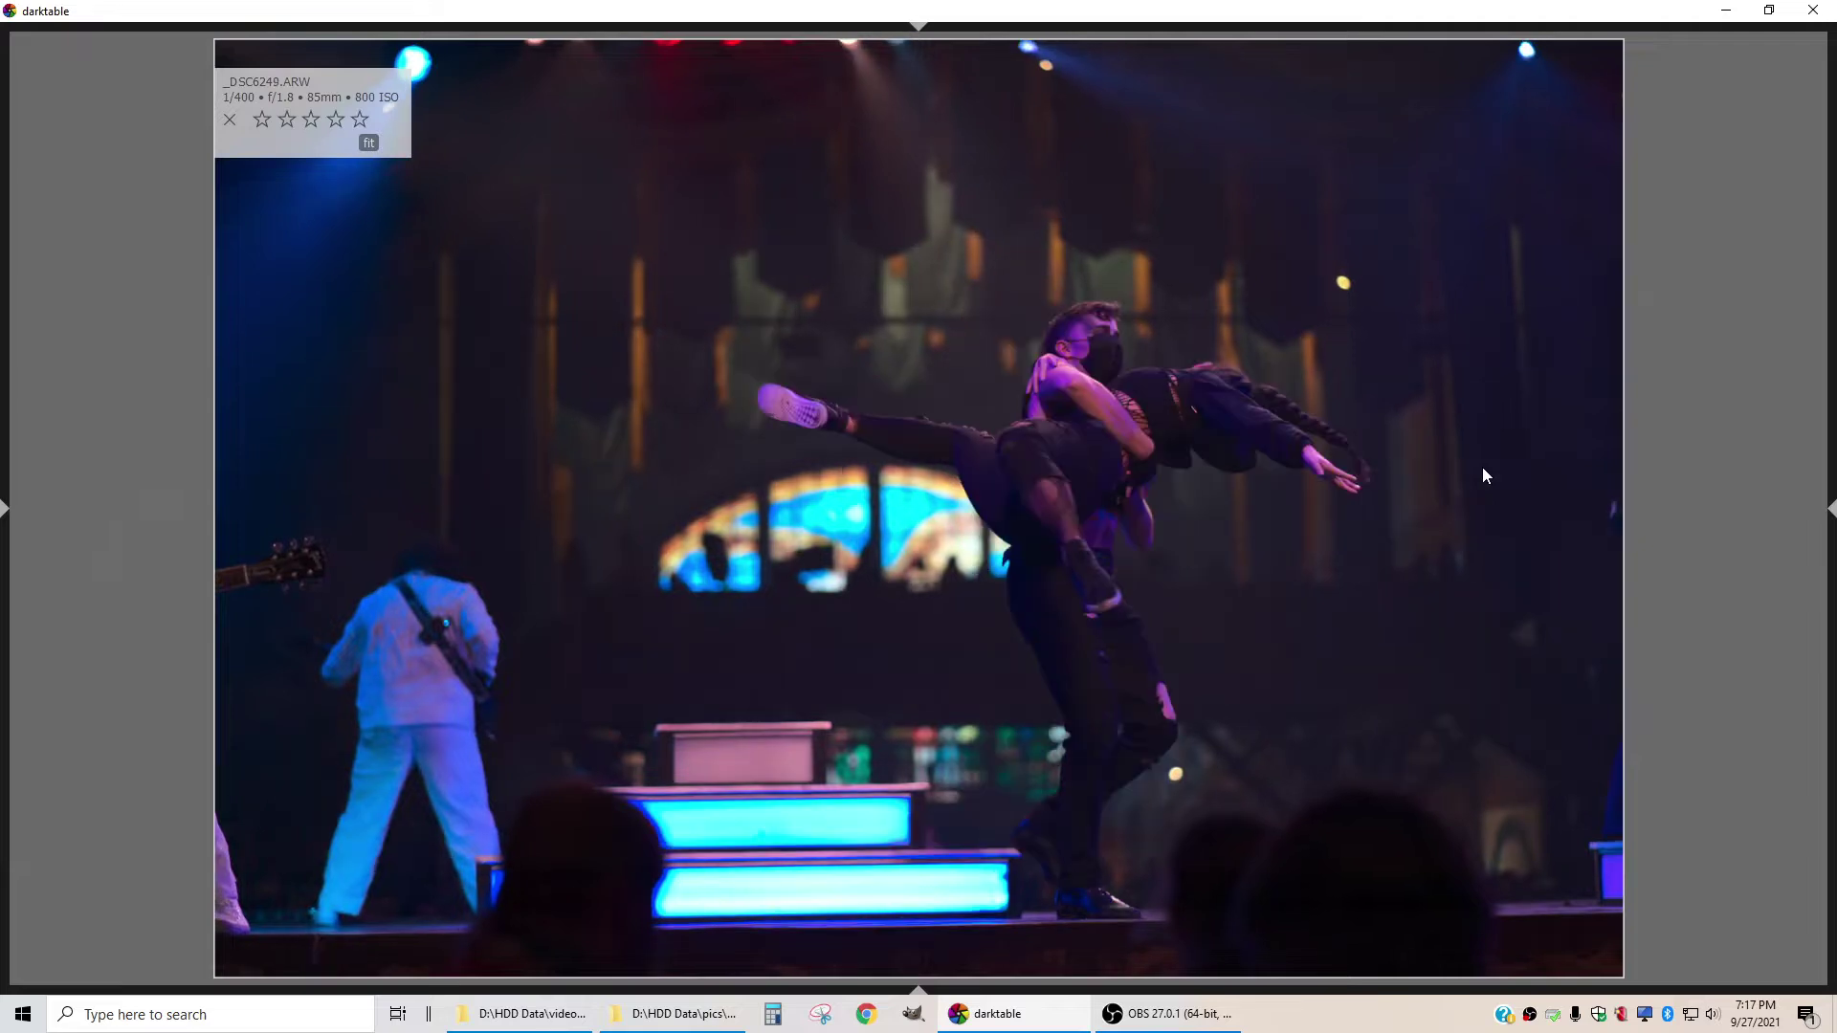
key(Right)
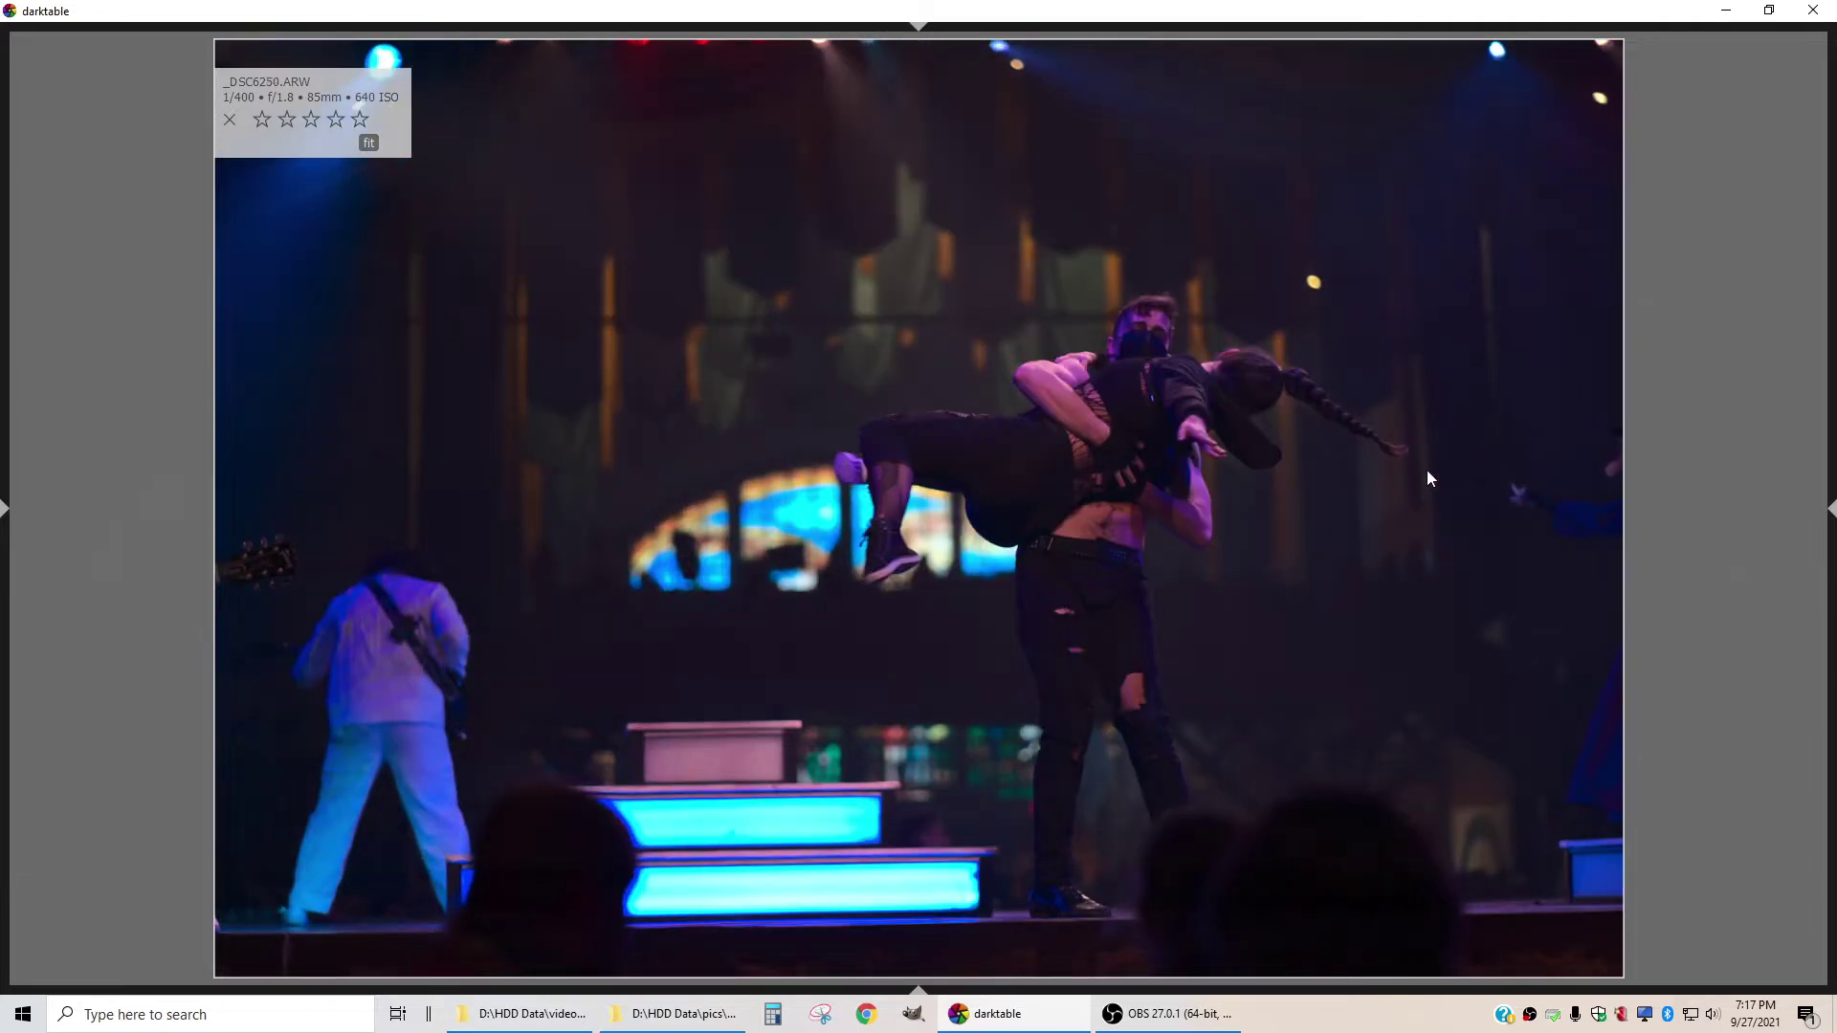
key(Right)
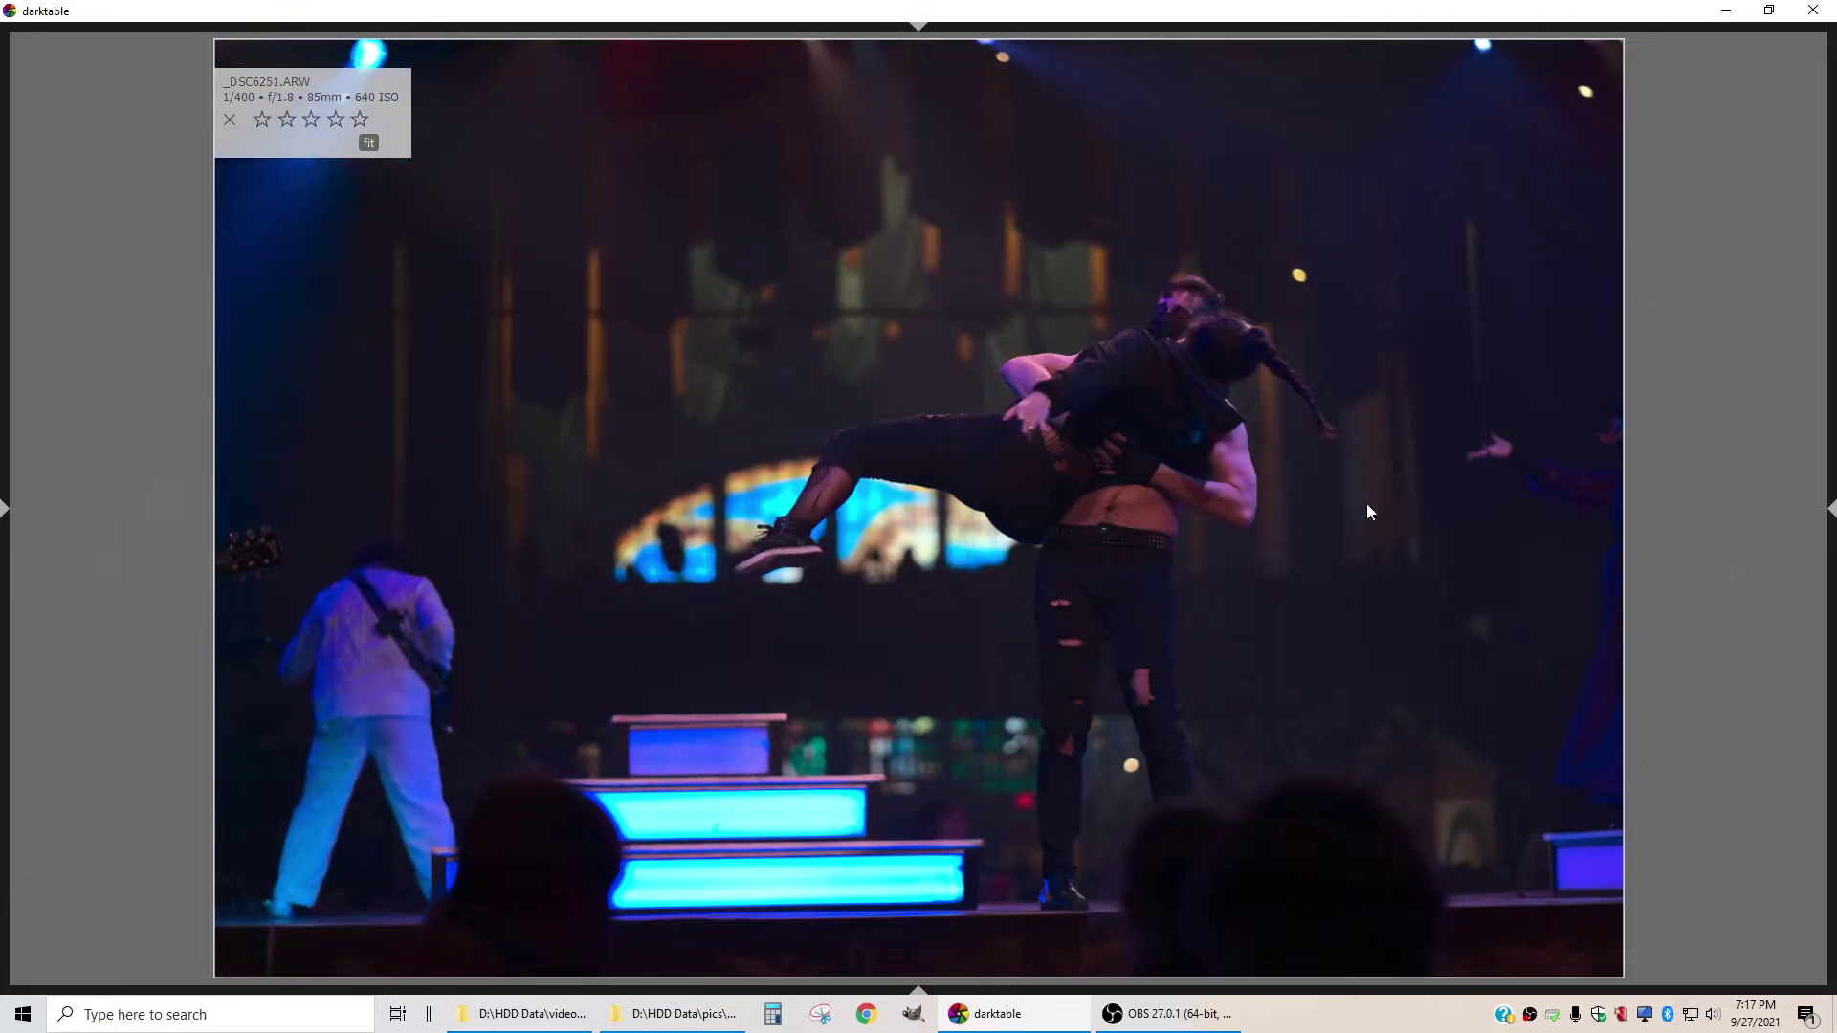
key(Right)
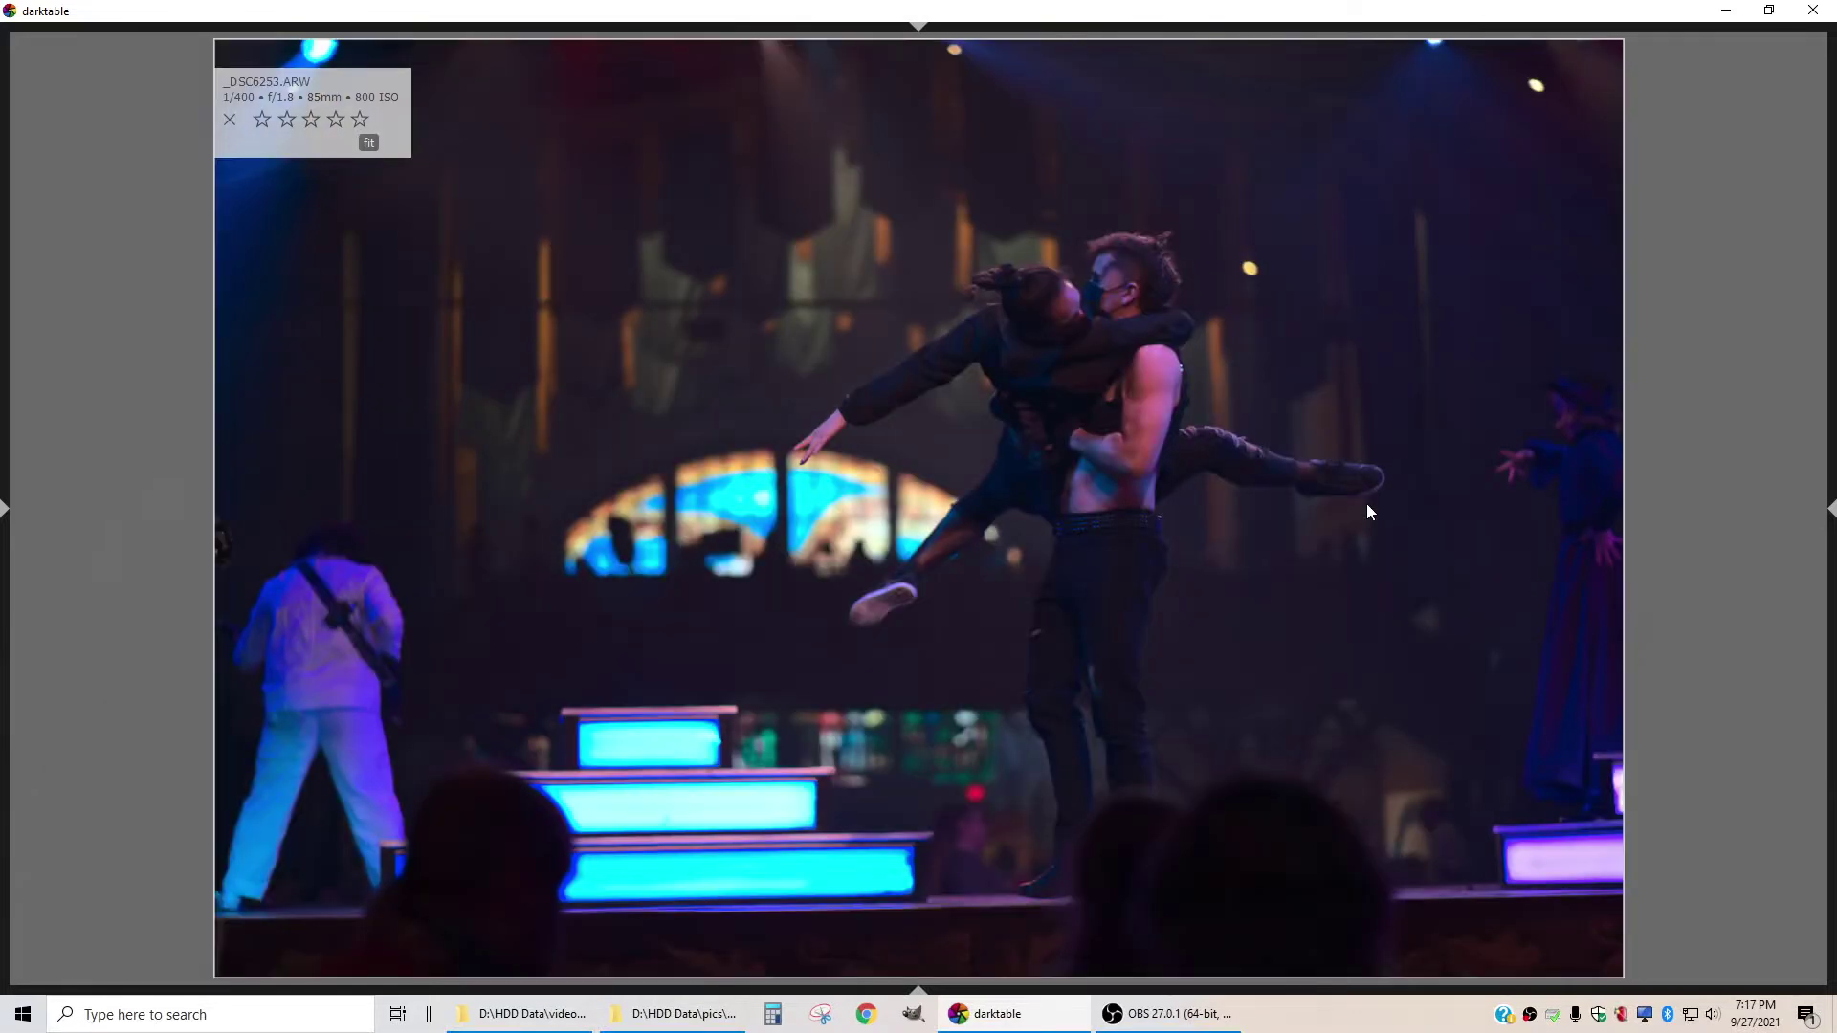
key(Right)
key(Right)
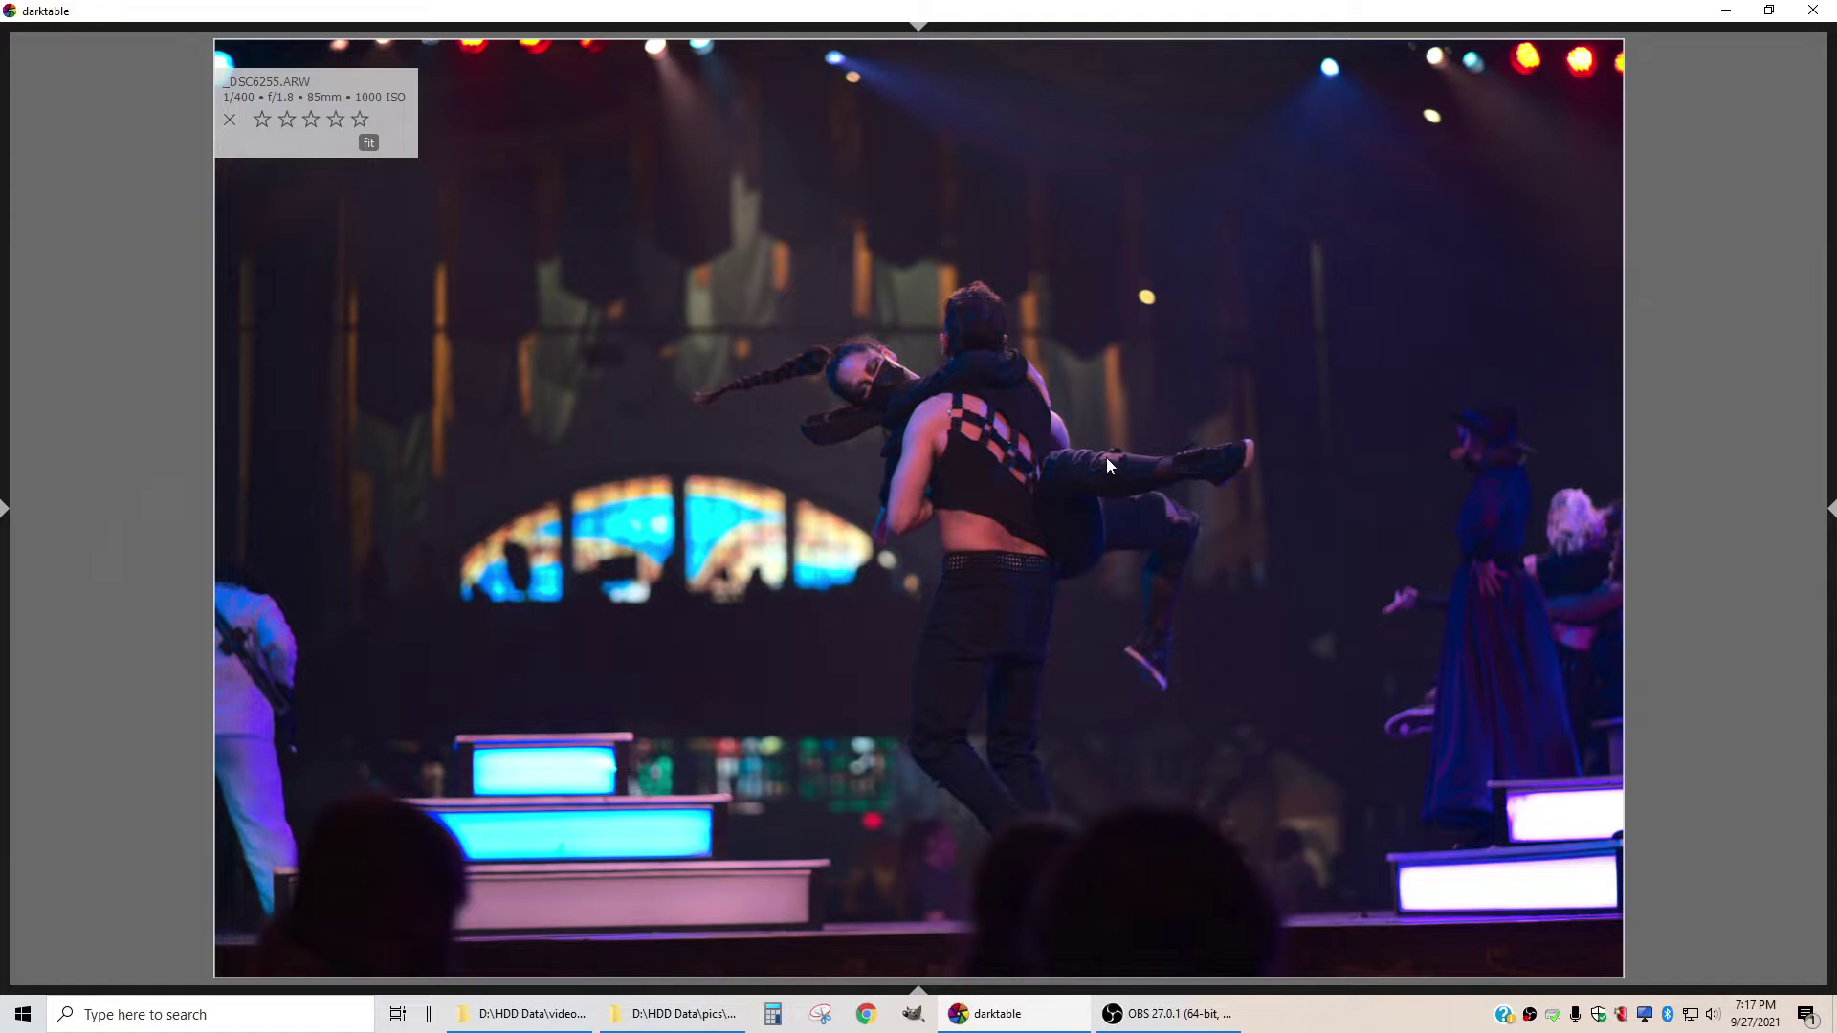
key(Right)
key(Right)
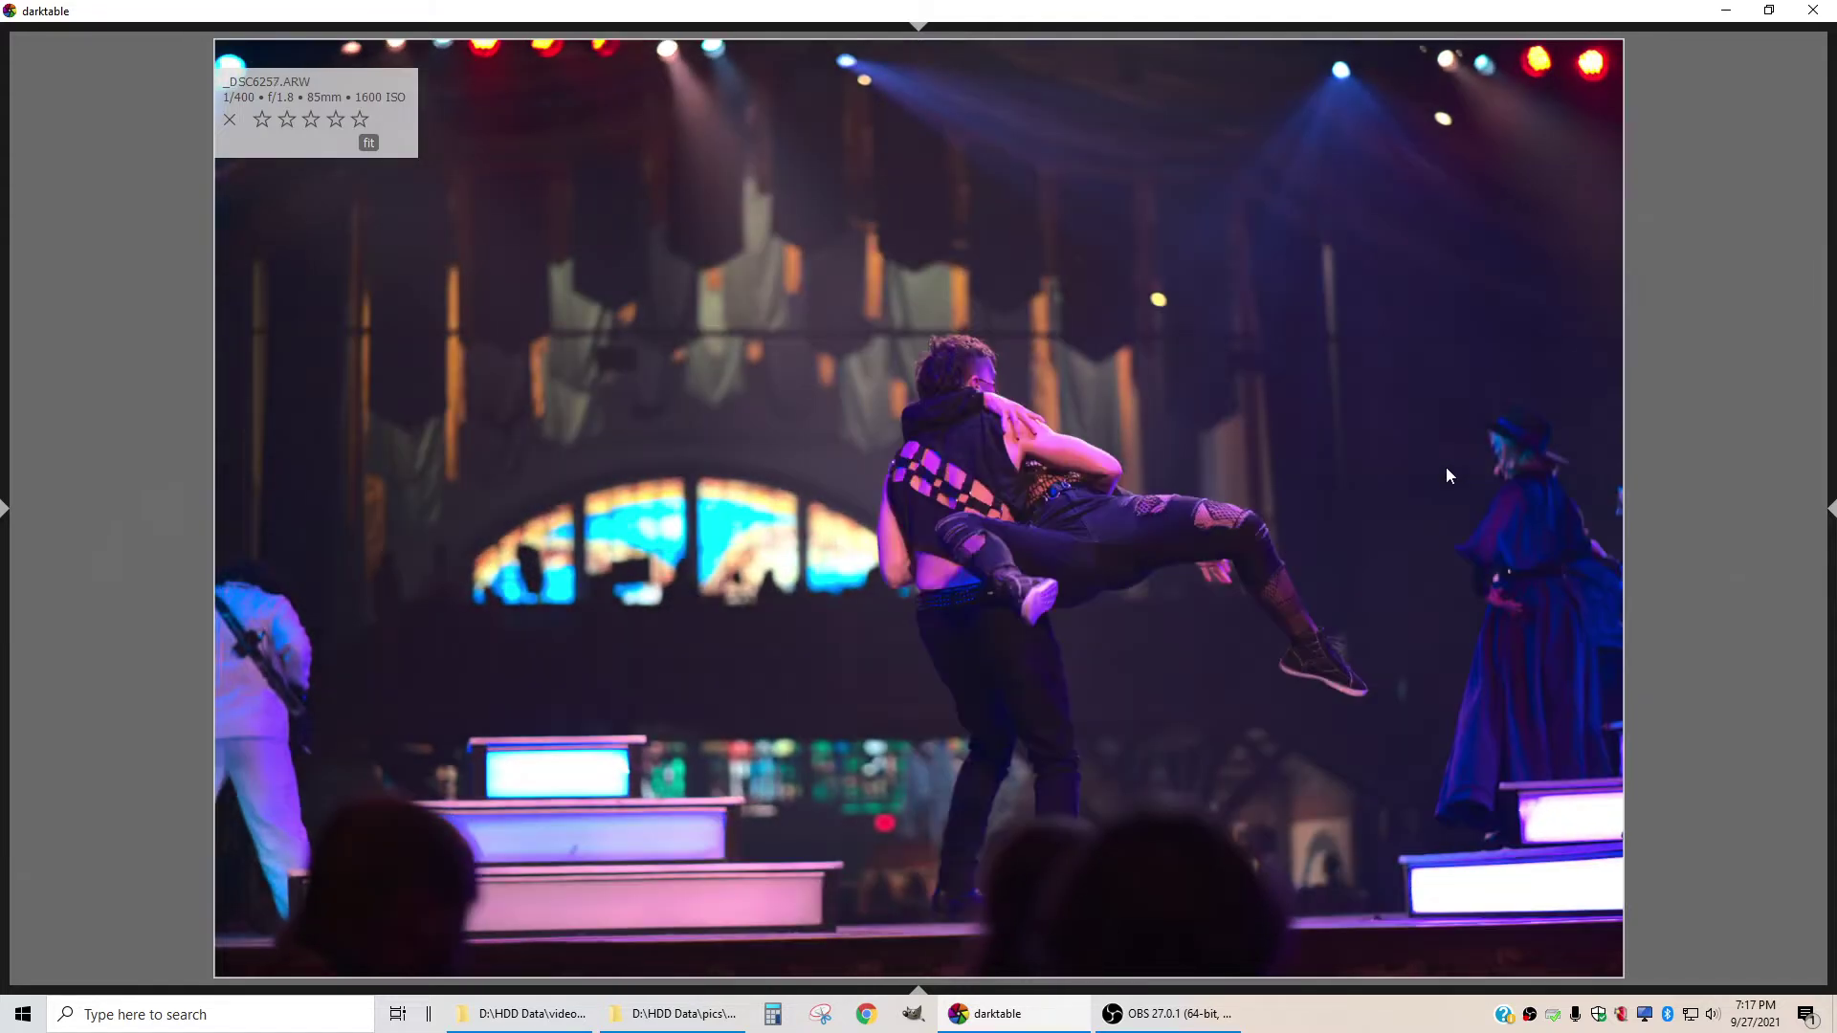
key(Right)
key(Right)
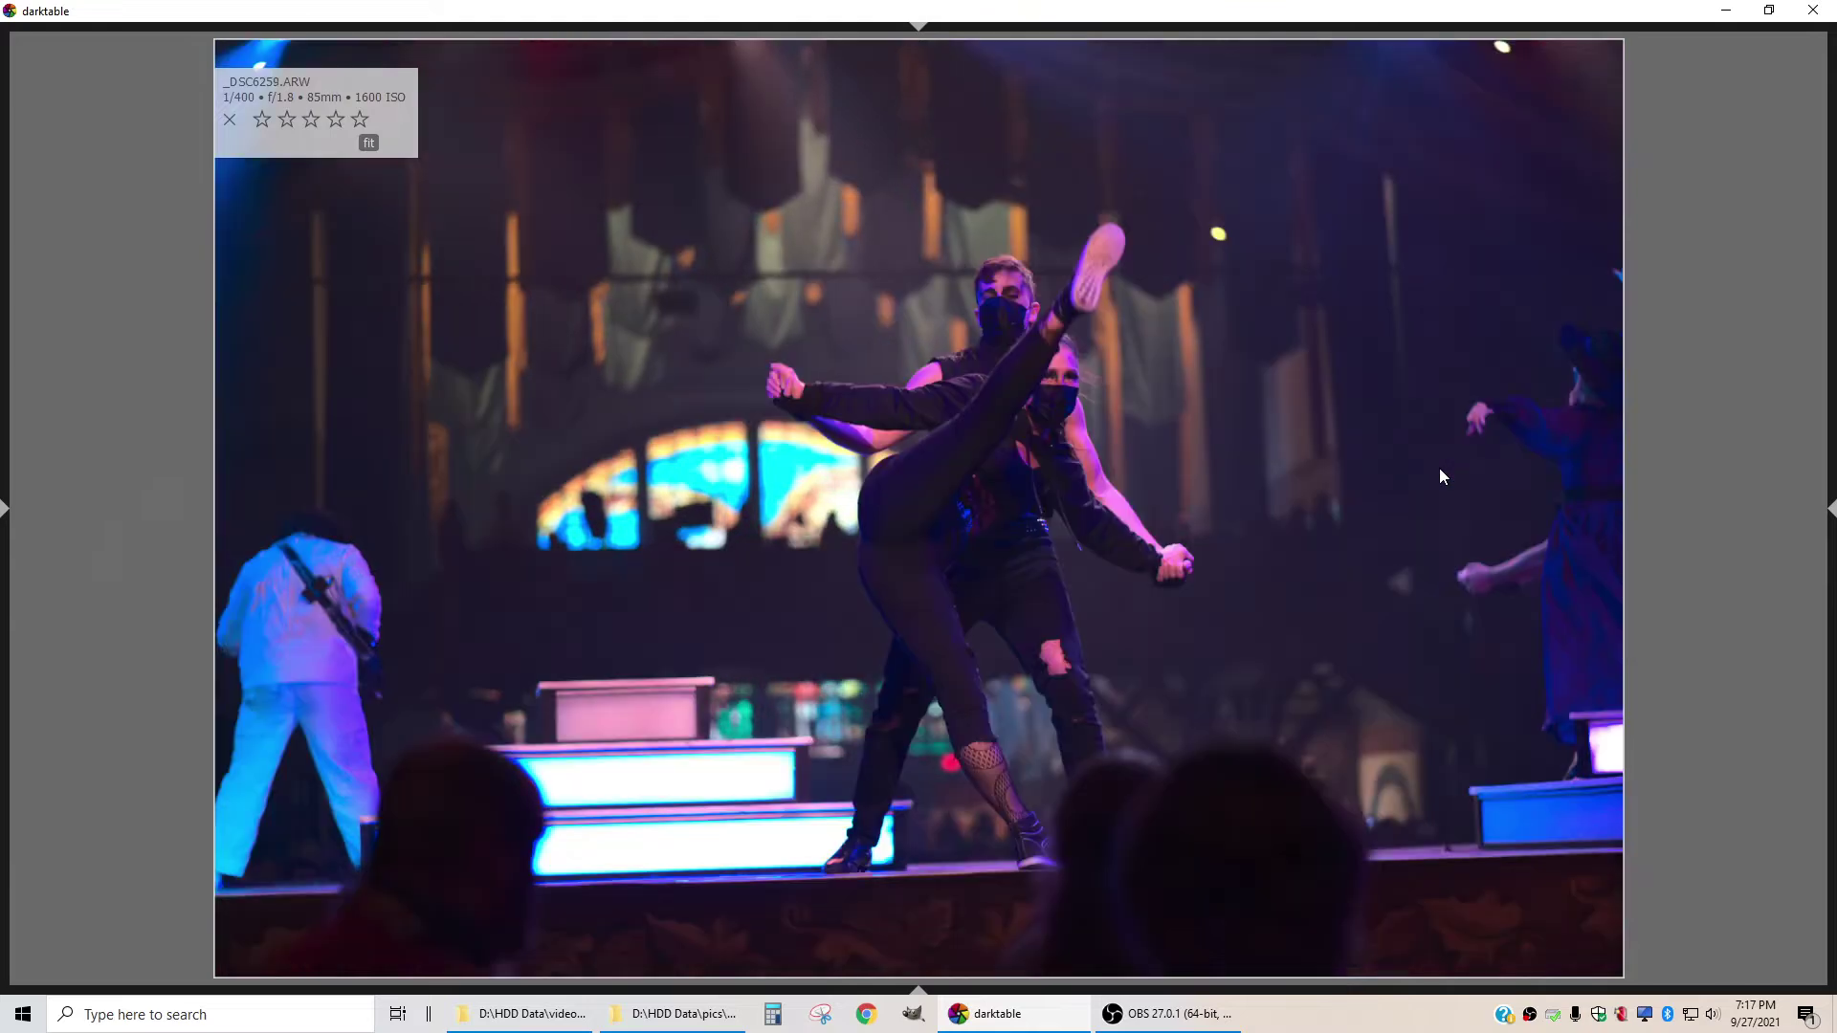
Compare the lift shots _DSC6255.ARW and _DSC6257.ARW and rate _DSC6255.ARW three stars
key(Left)
key(Left)
key(Left)
key(Left)
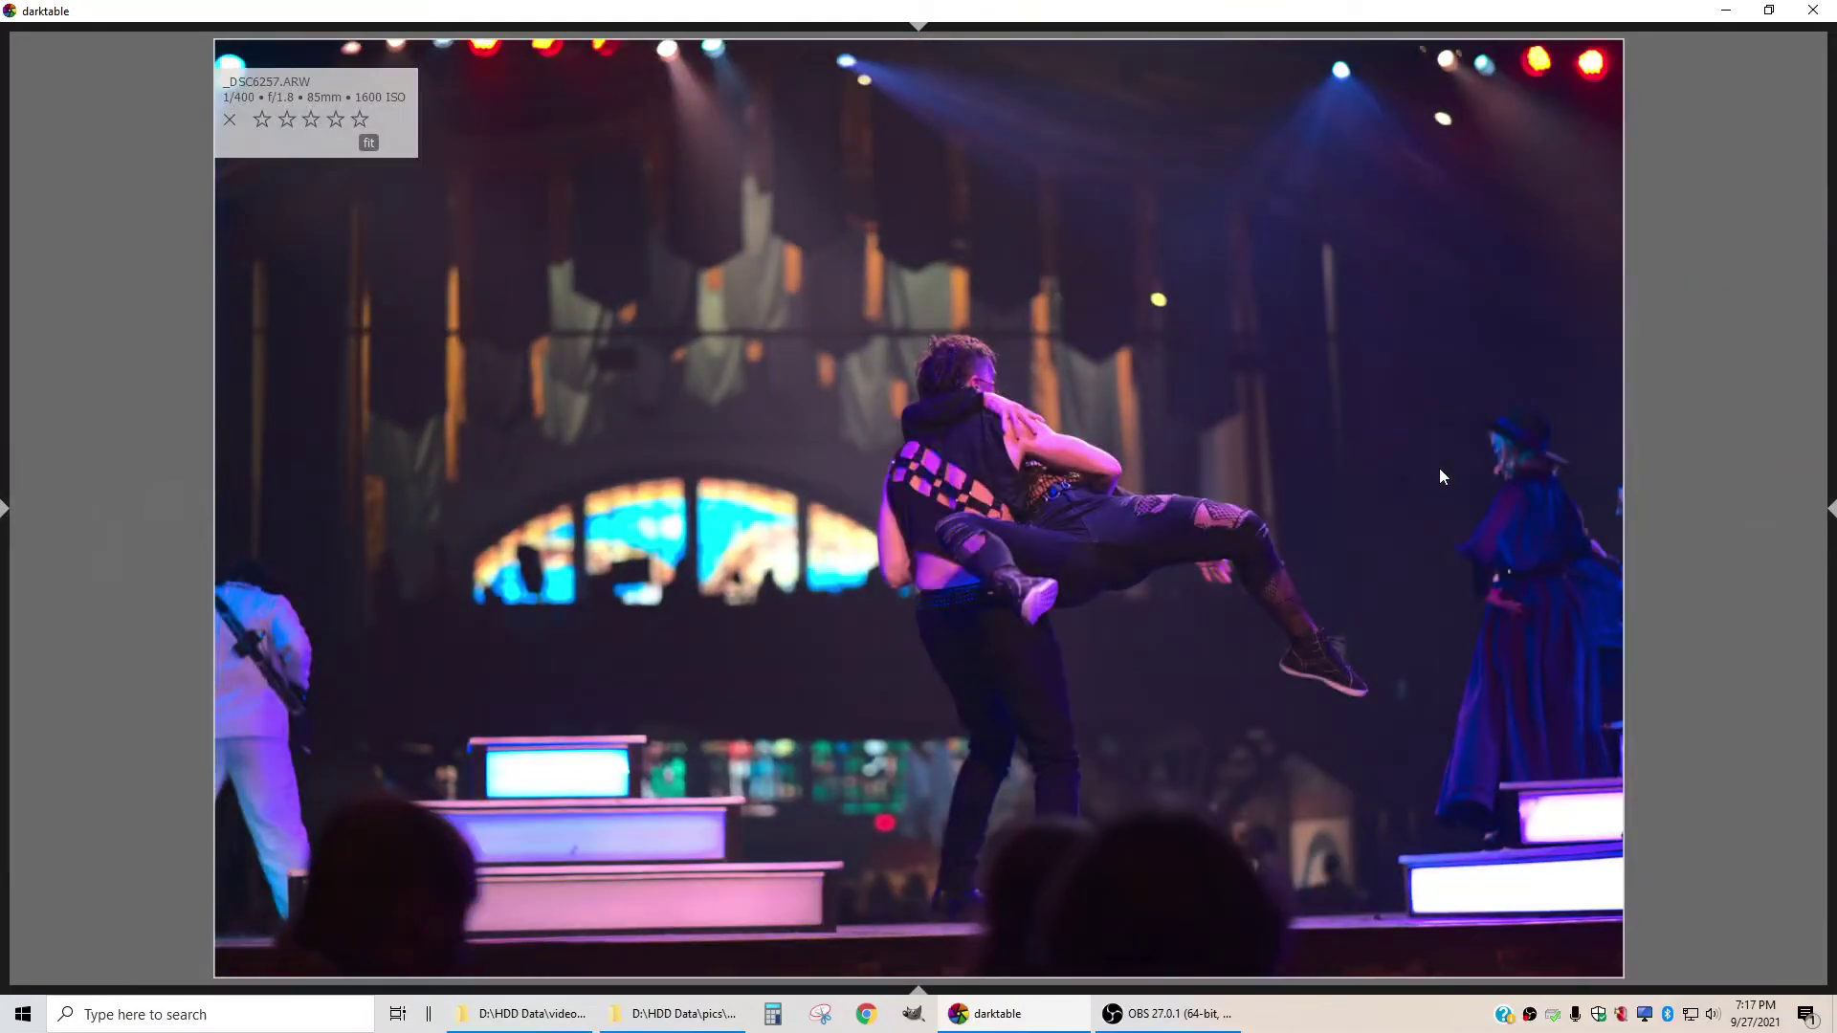
key(Right)
key(Left)
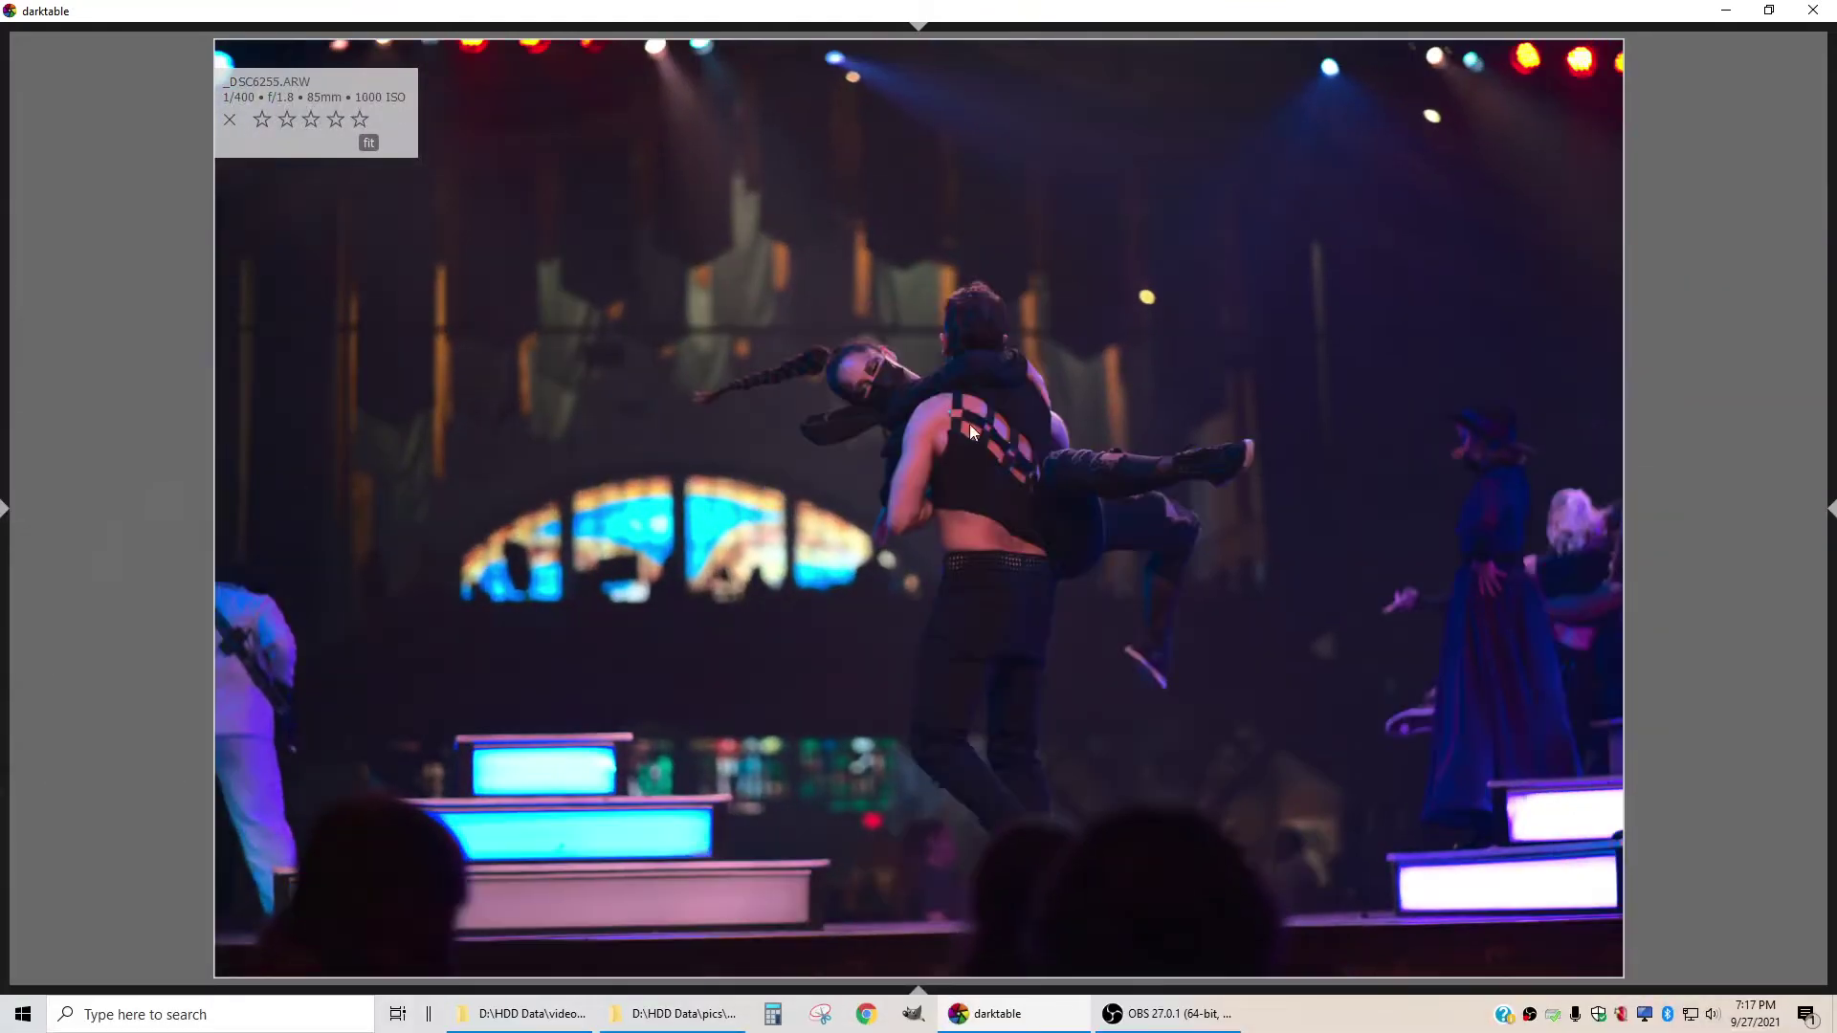
key(Right)
key(Left)
key(3)
Compare the preceding lift shots from _DSC6253.ARW back to _DSC6249.ARW
key(Left)
key(Left)
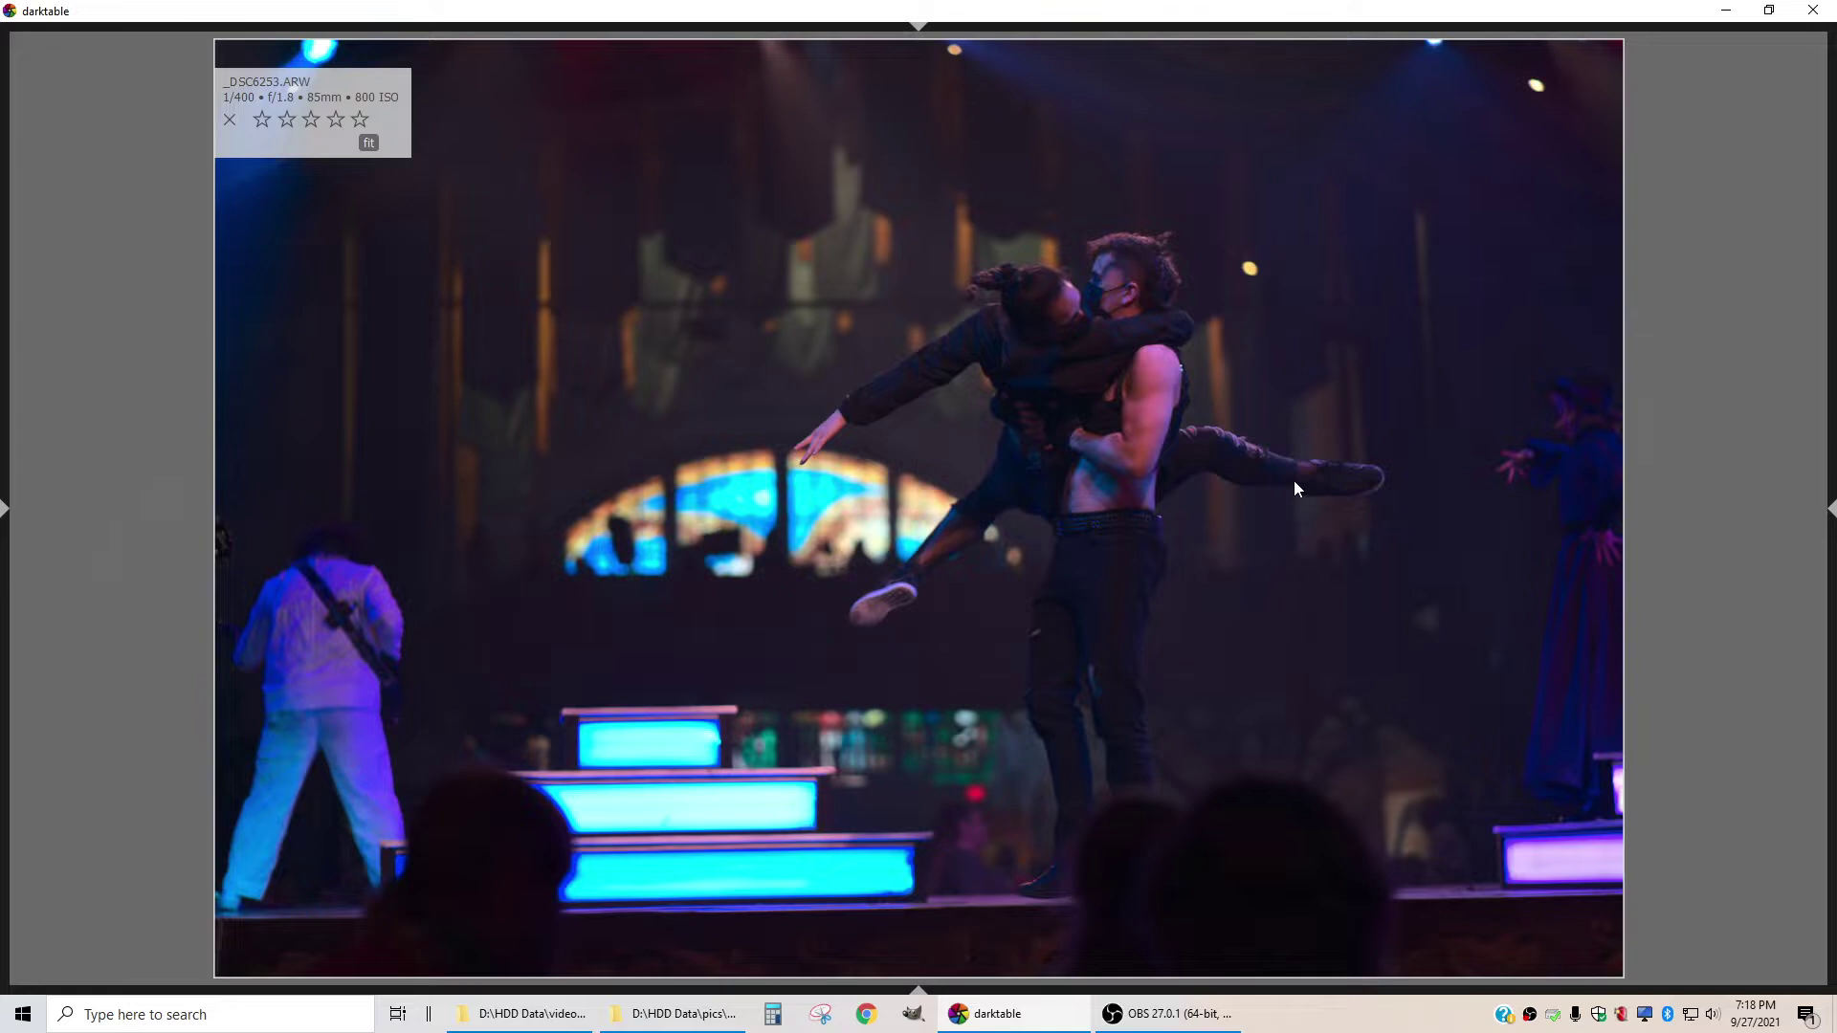
key(Right)
key(Left)
key(Left)
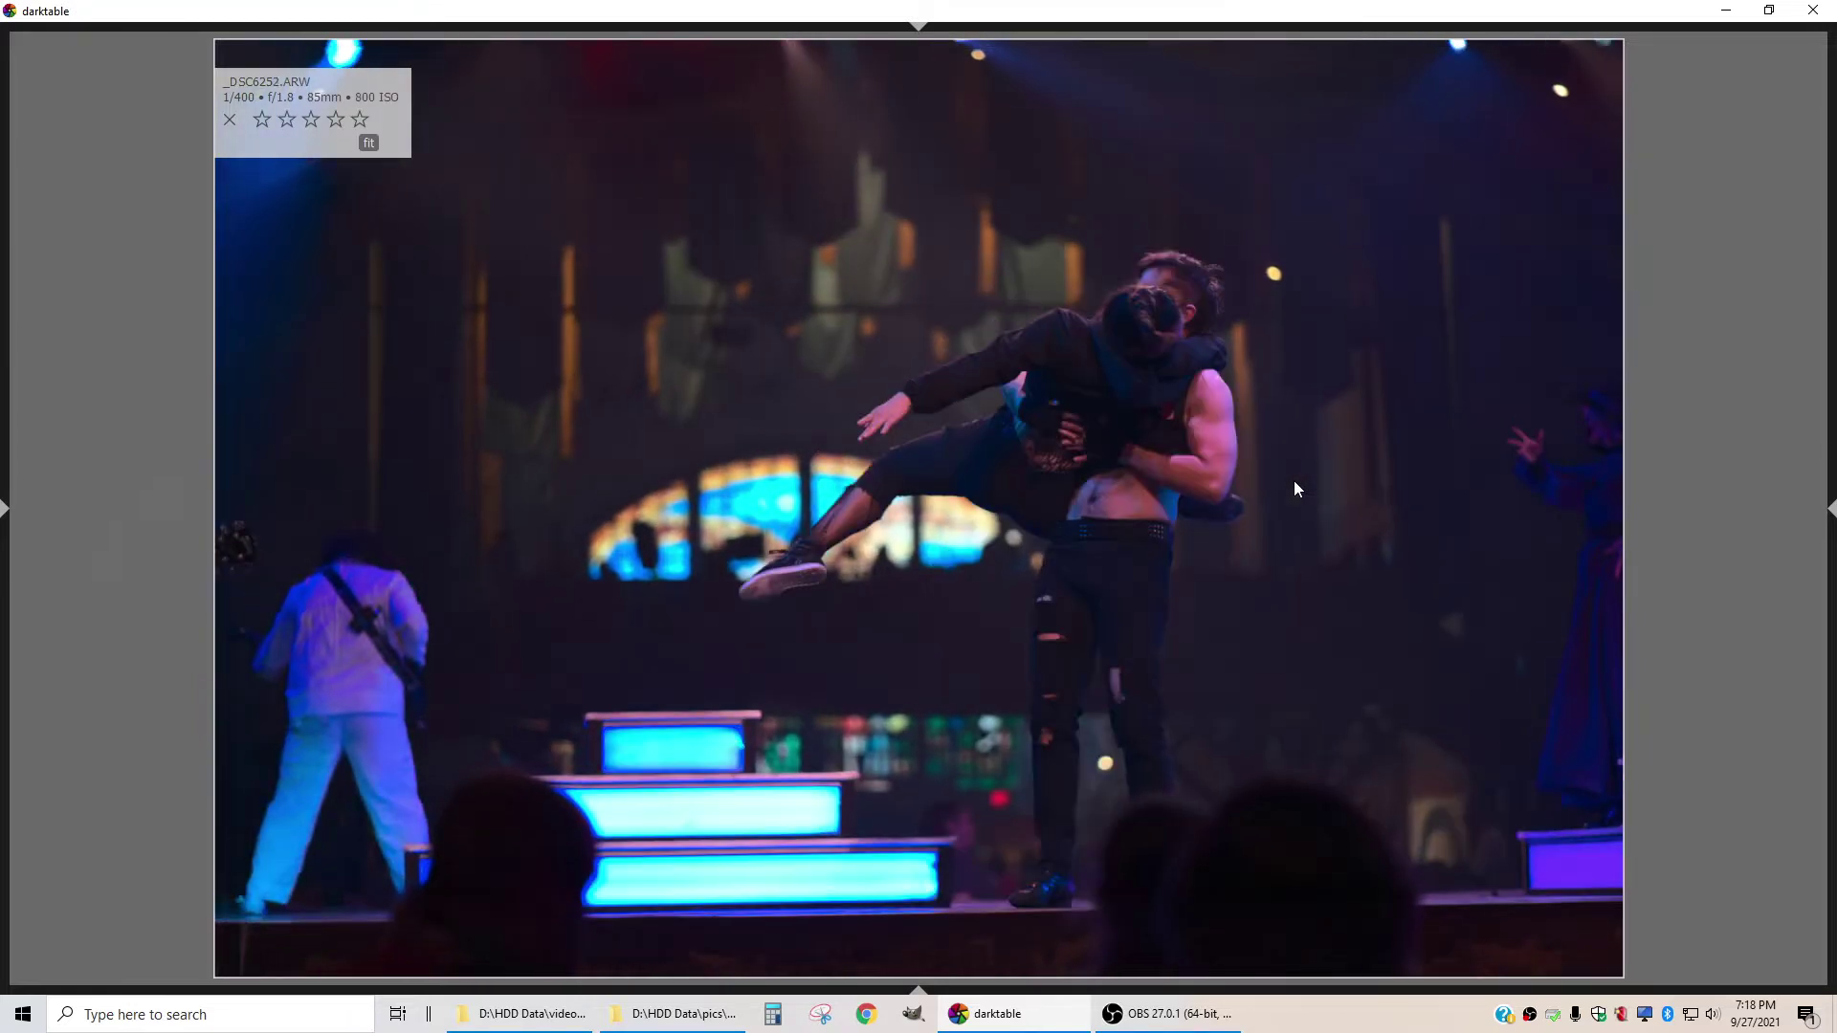
key(Left)
key(Left)
key(Left)
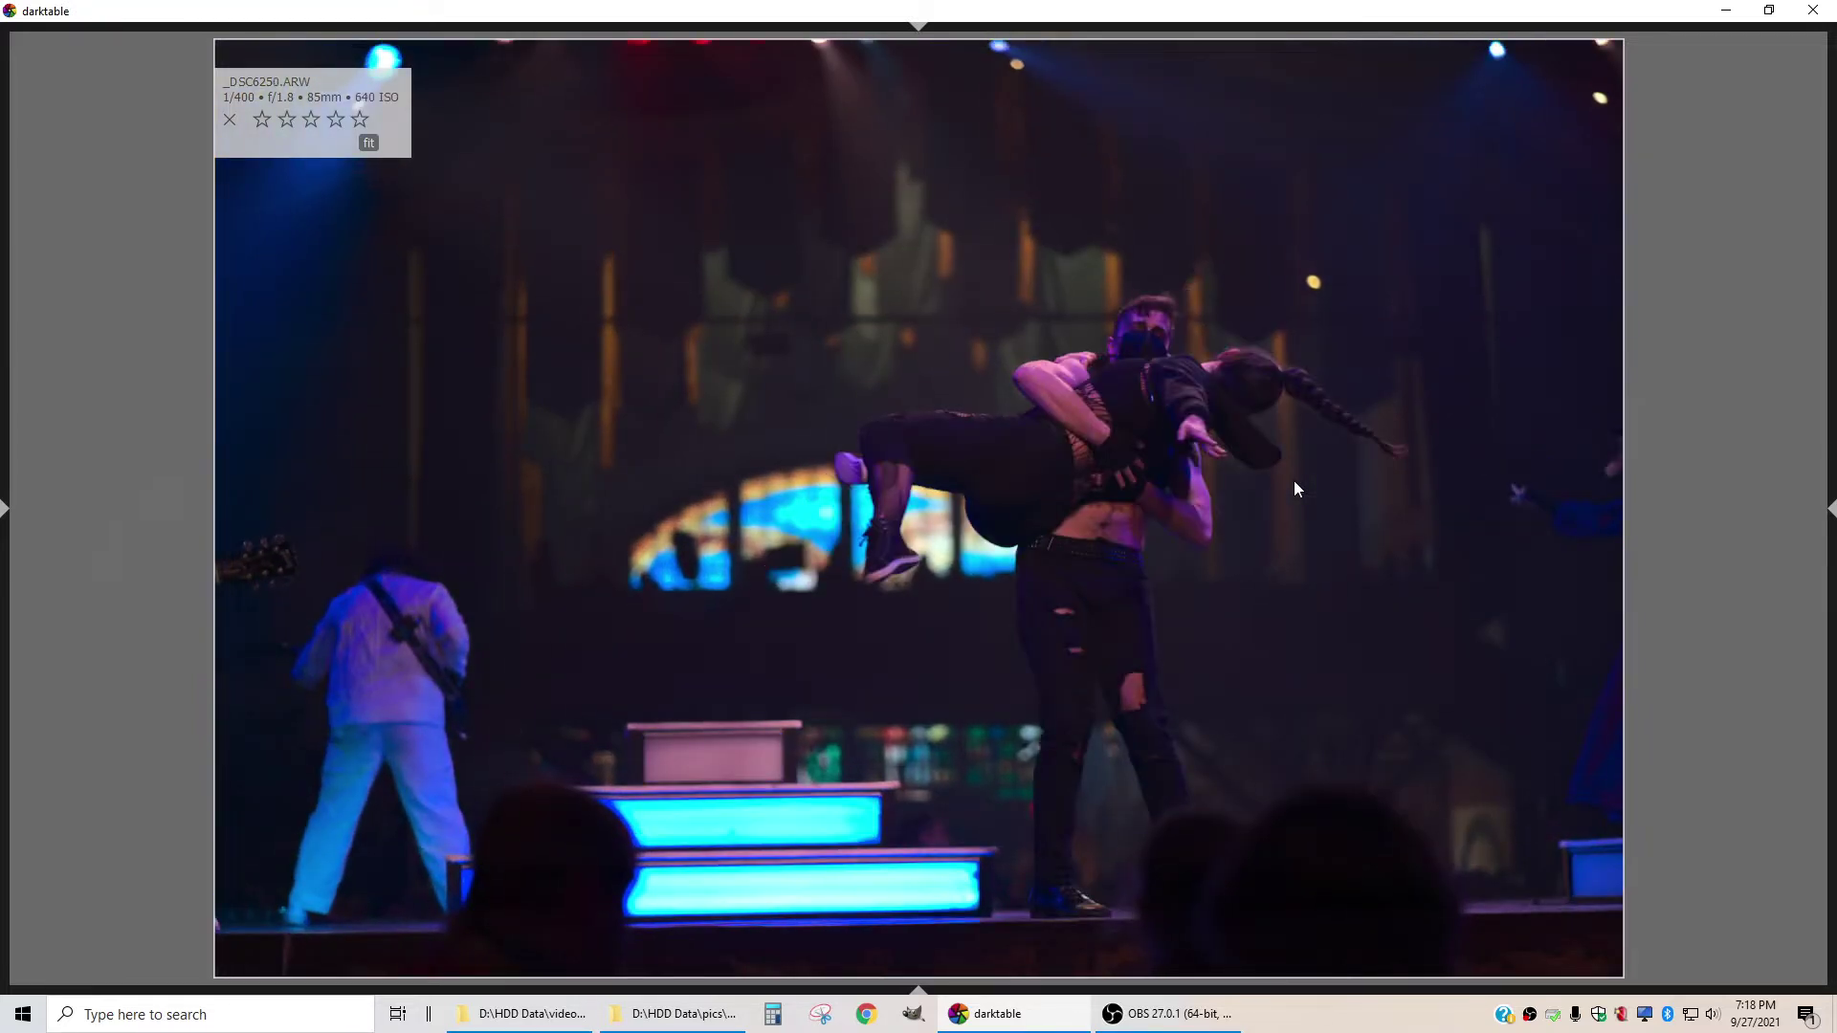
key(Right)
key(Left)
key(Left)
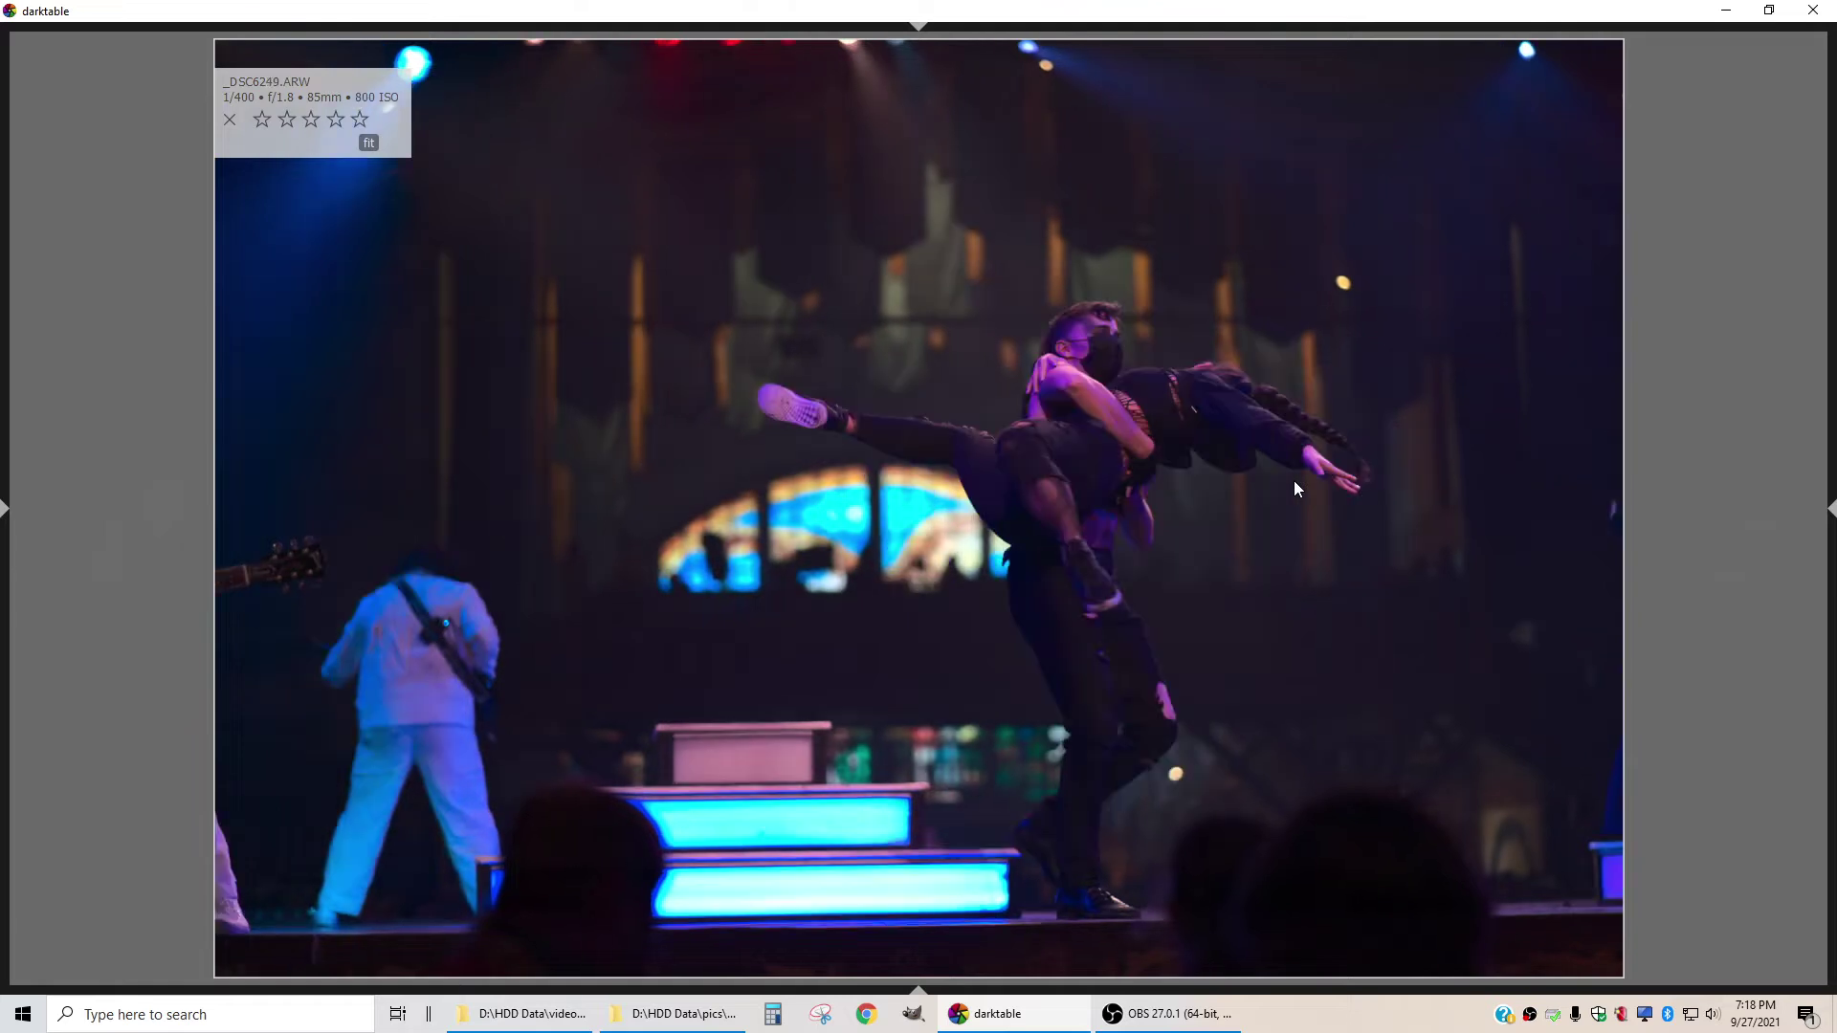
Compare the early lift shots _DSC6246.ARW and _DSC6245.ARW and rate _DSC6245.ARW three stars
key(Left)
key(Left)
key(Left)
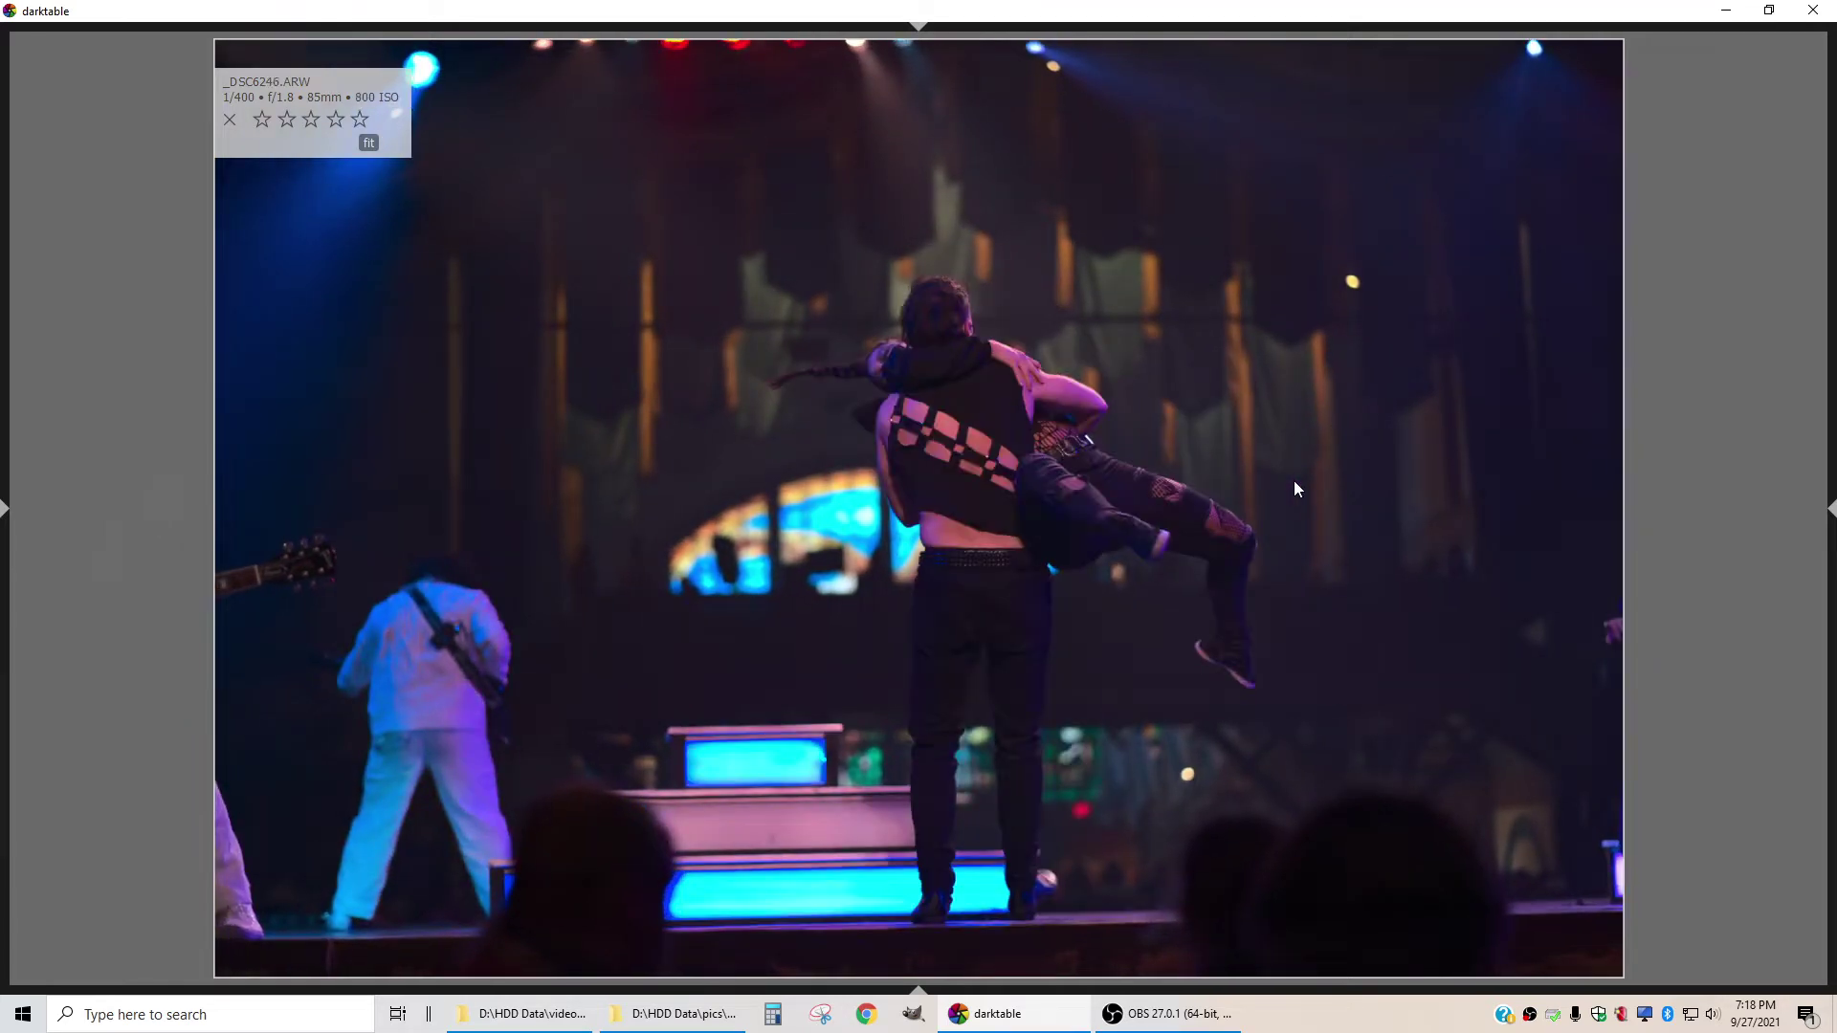
key(Left)
key(Right)
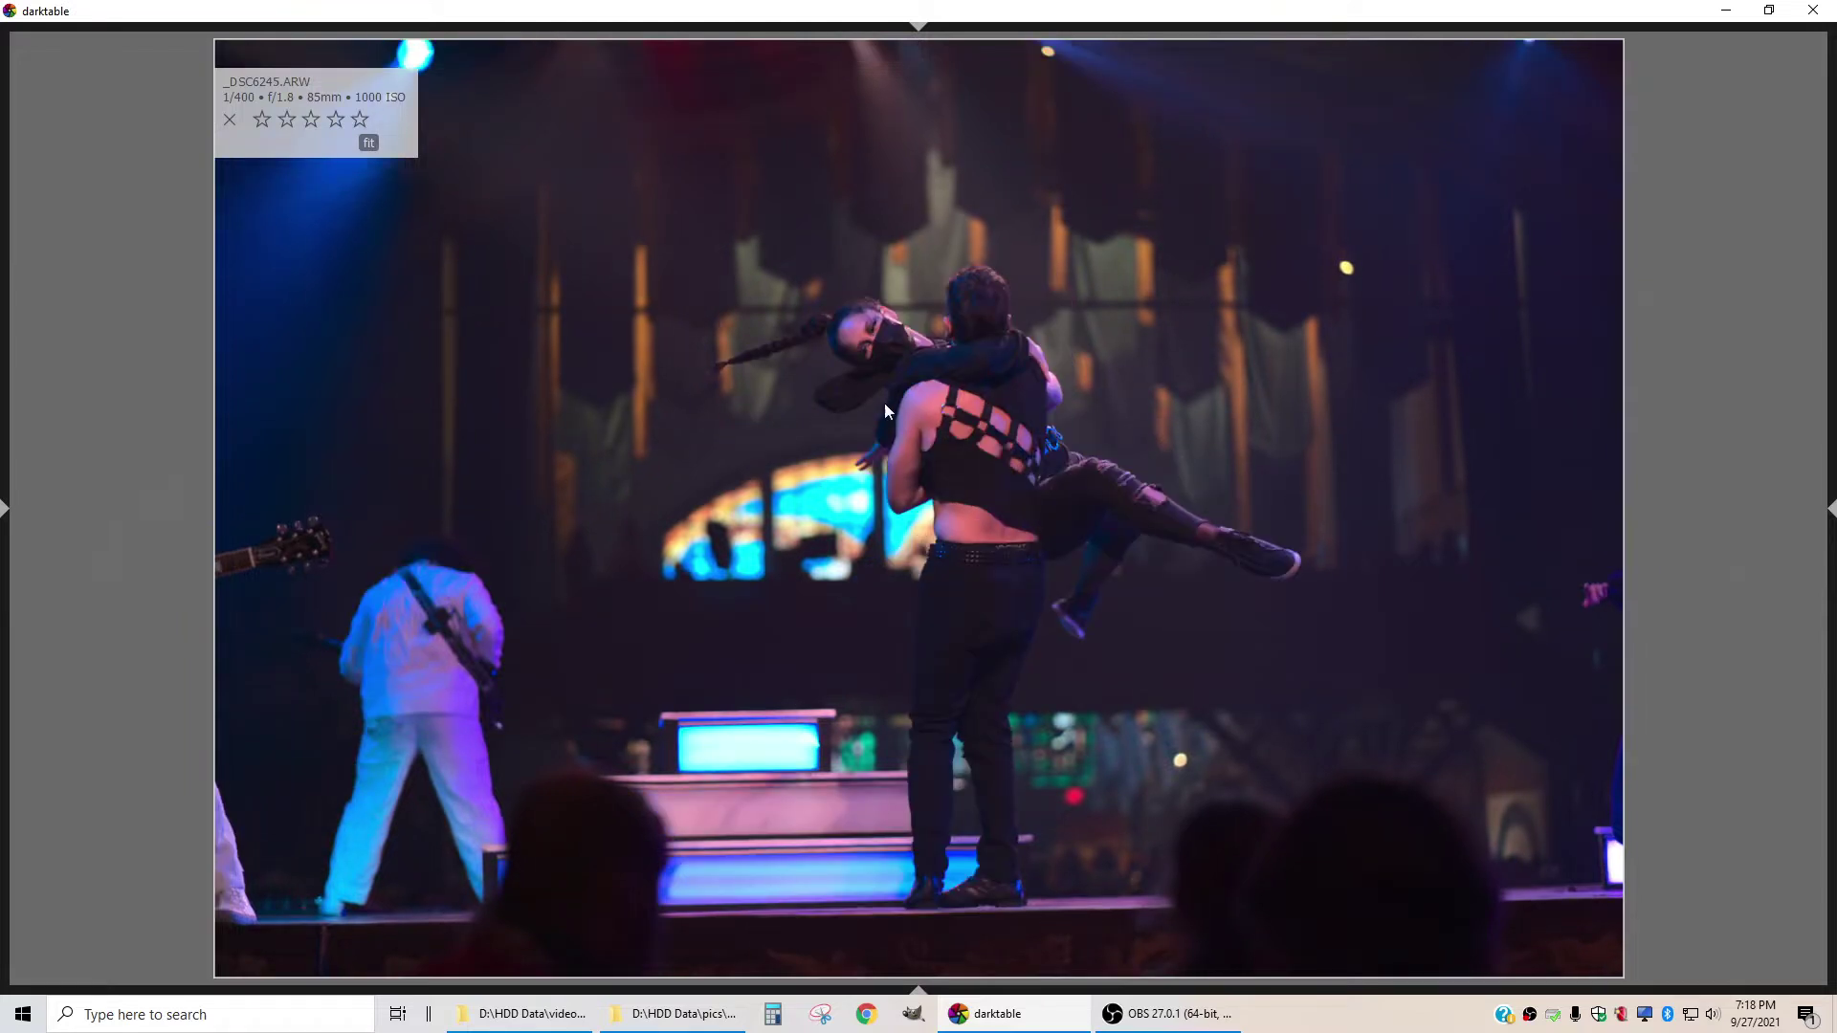
key(3)
Review the lift series again from _DSC6247.ARW to _DSC6257.ARW, checking each pose against the rated _DSC6255.ARW
key(Right)
key(Right)
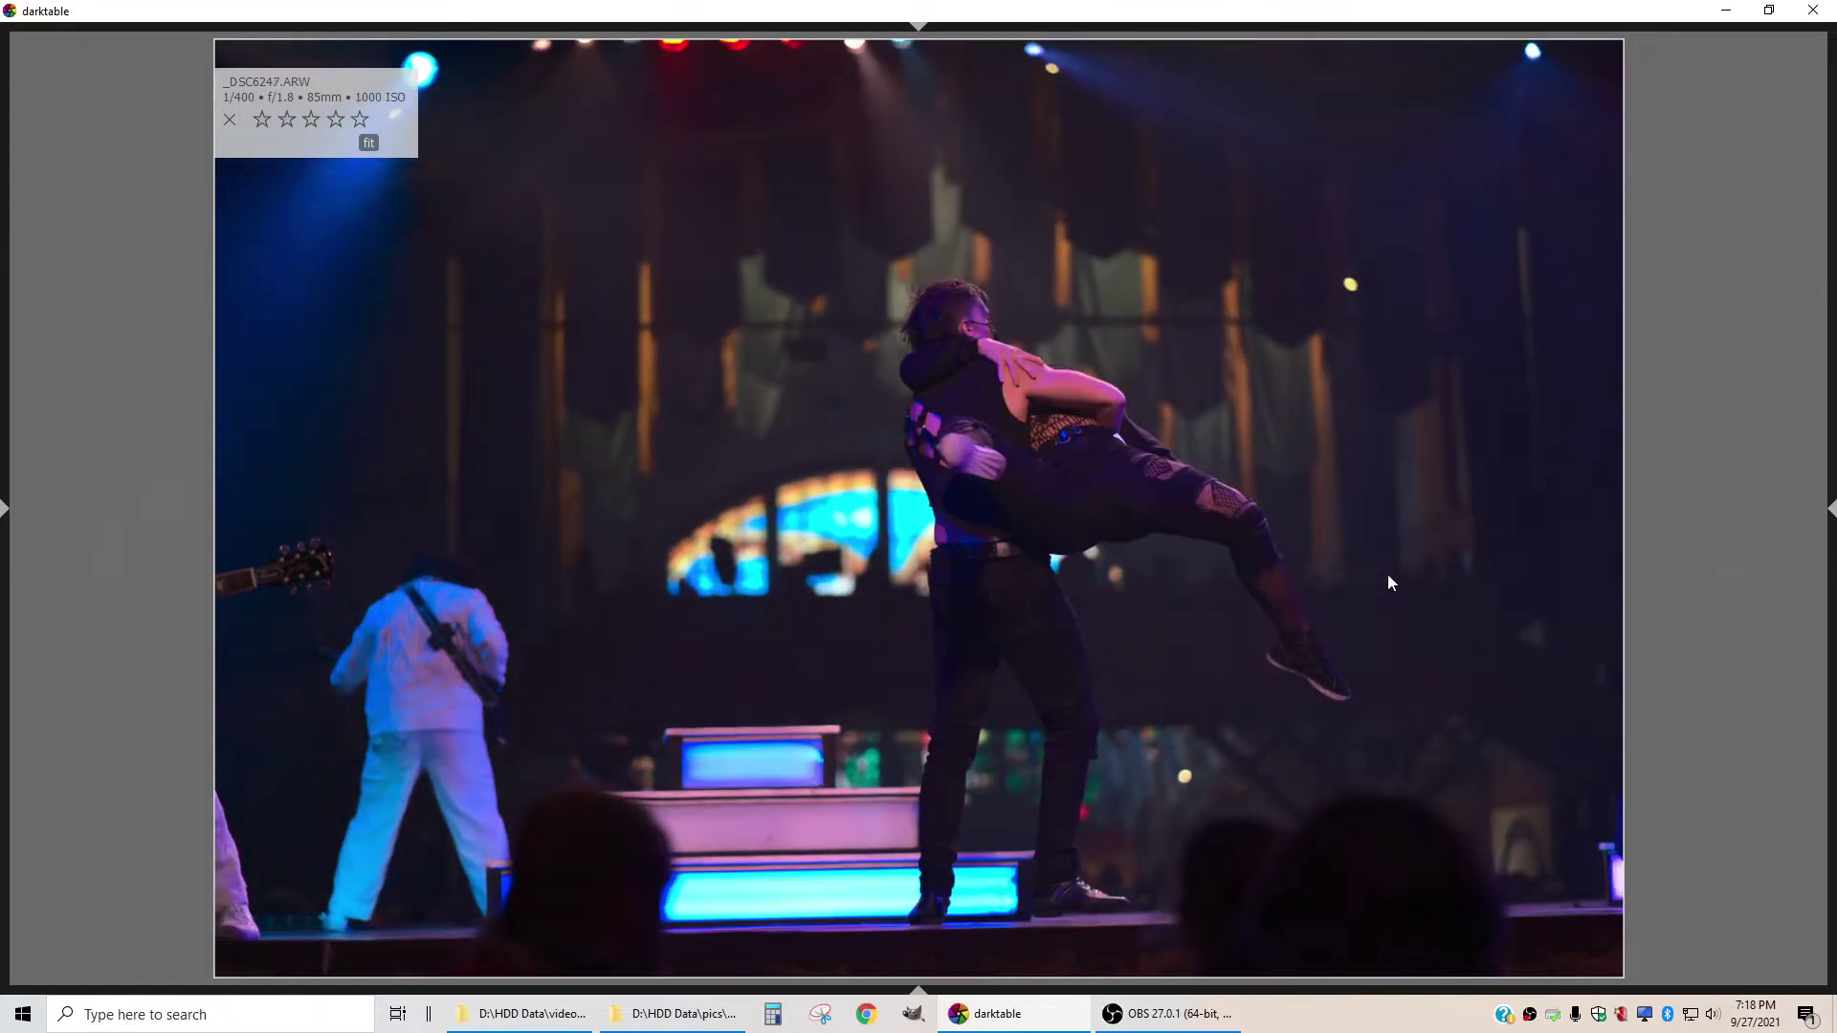
key(Right)
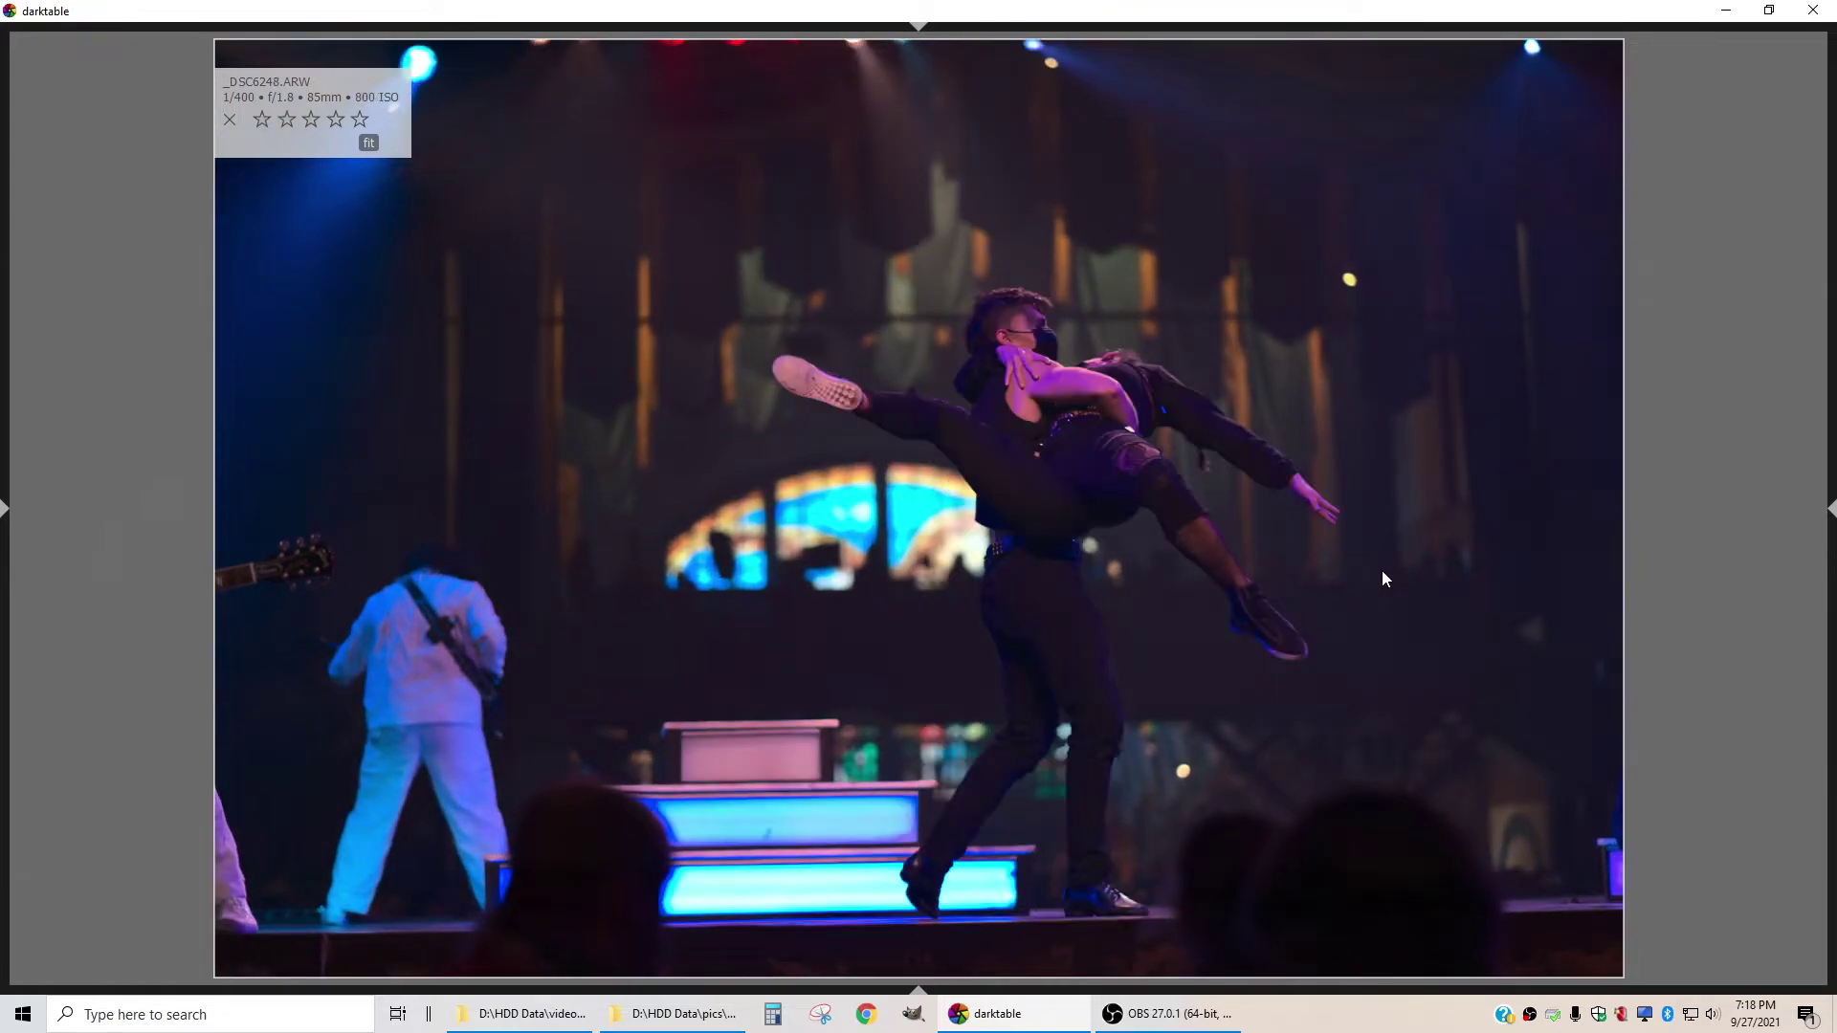
key(Right)
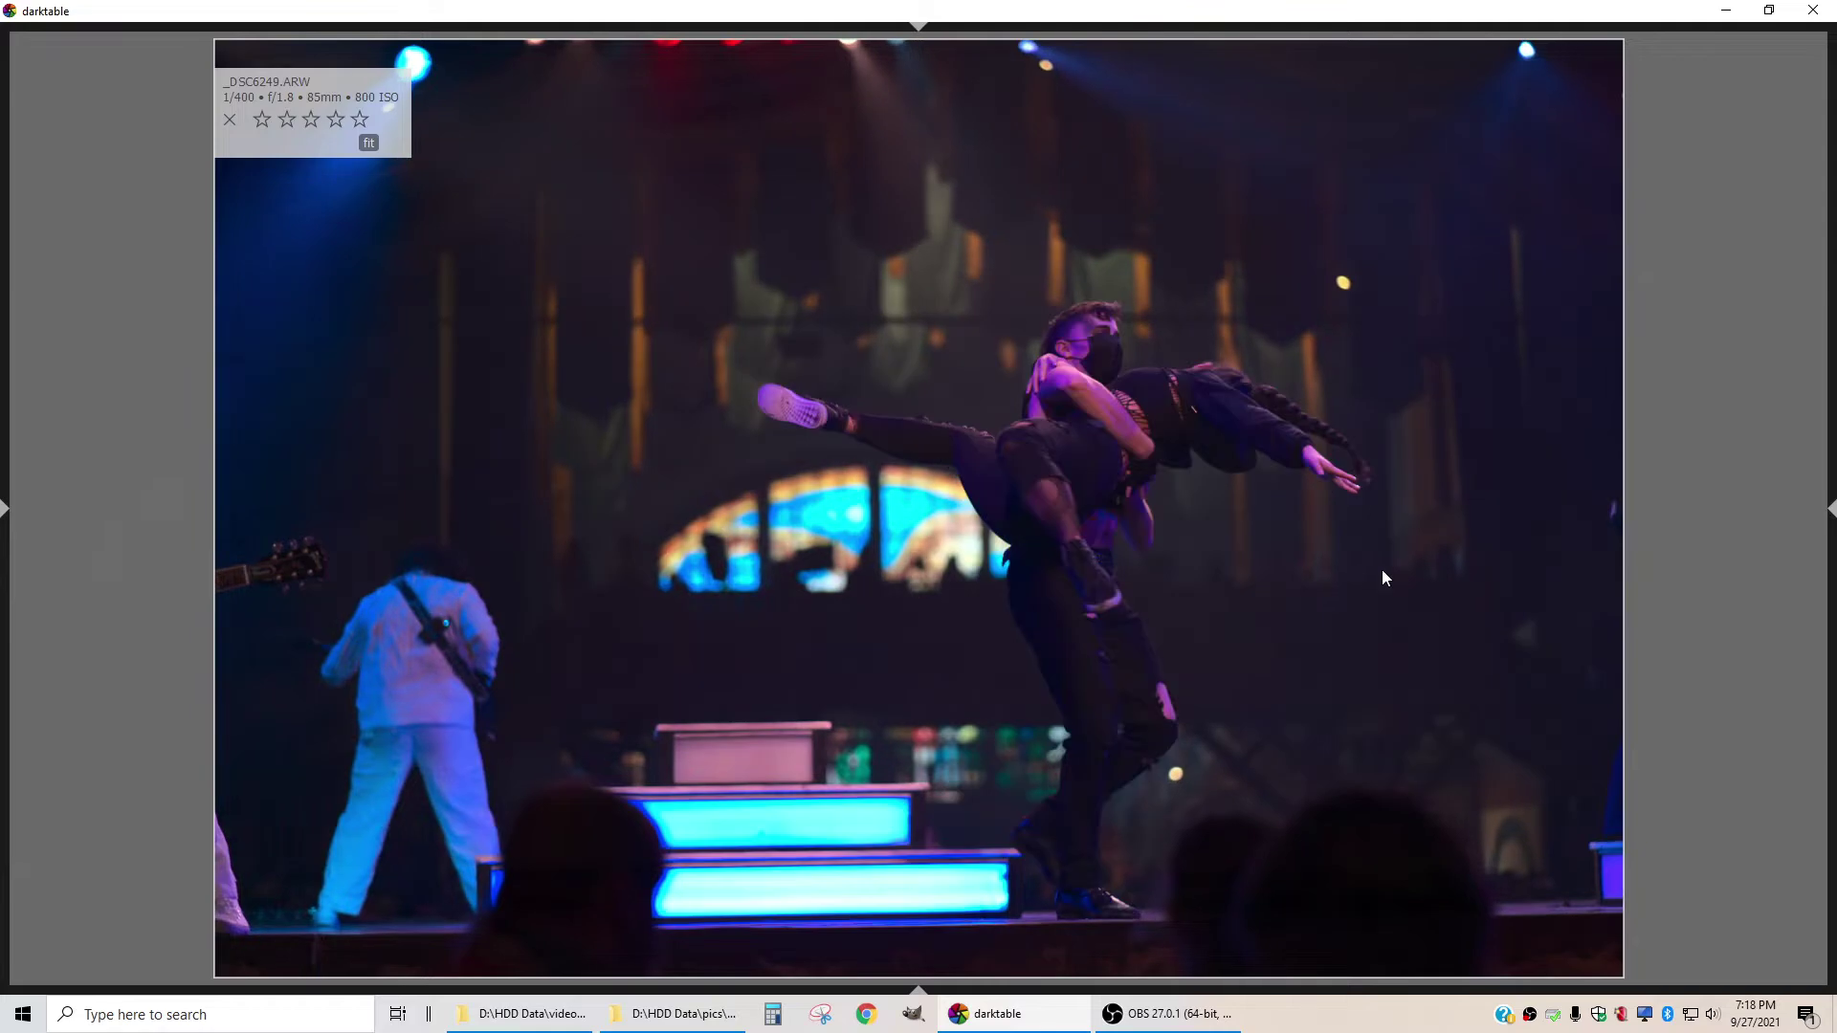
key(Right)
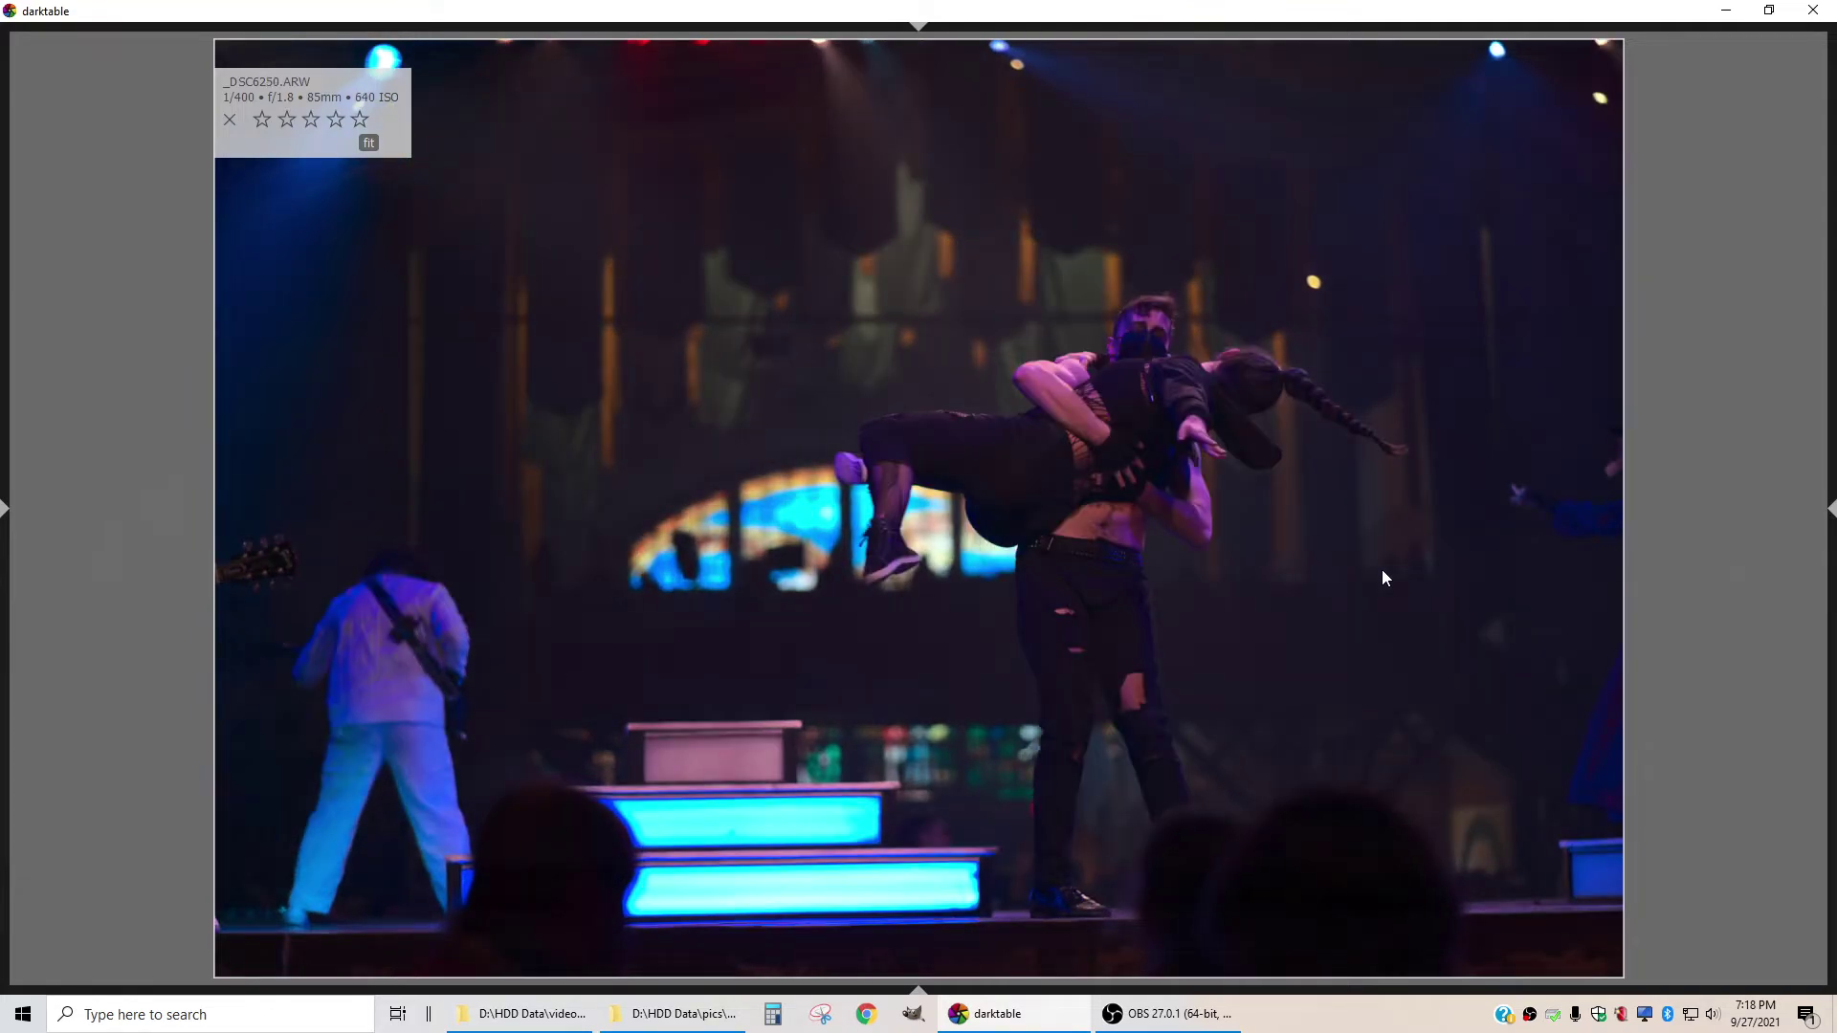
key(Right)
key(Right)
key(Right)
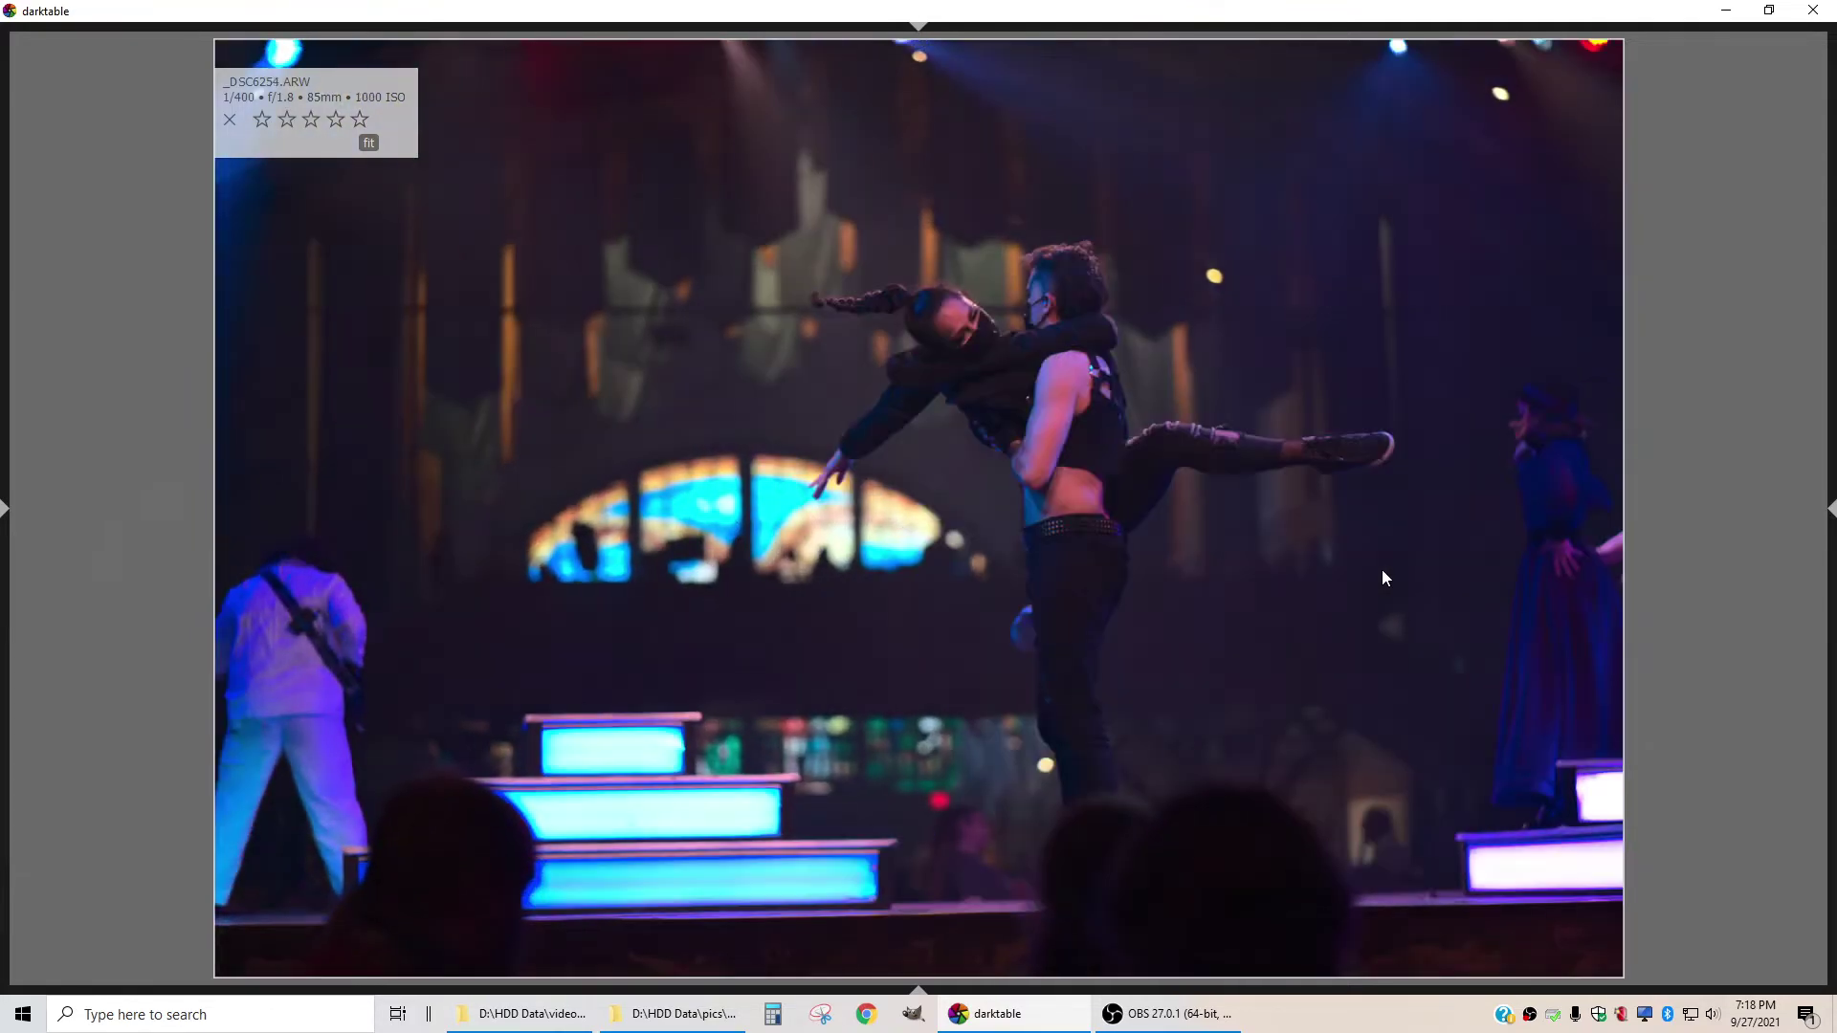
key(Right)
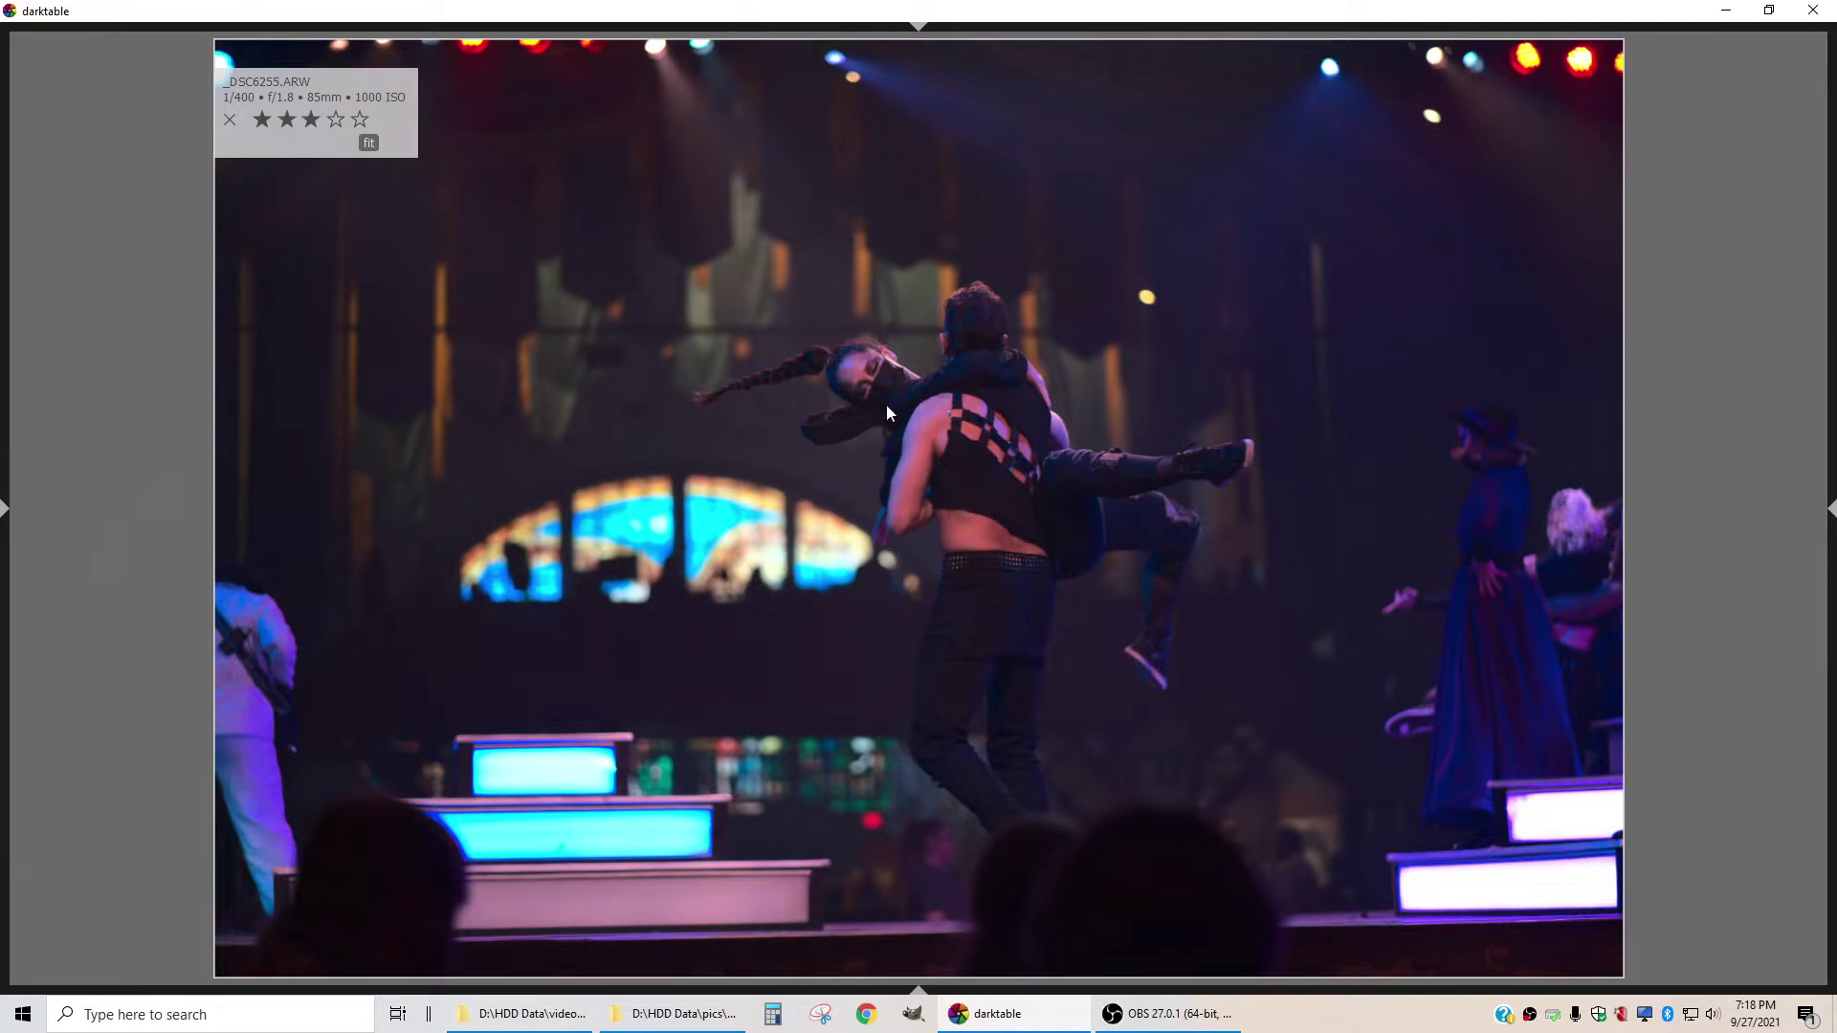
key(Right)
key(Right)
key(Right)
key(Right)
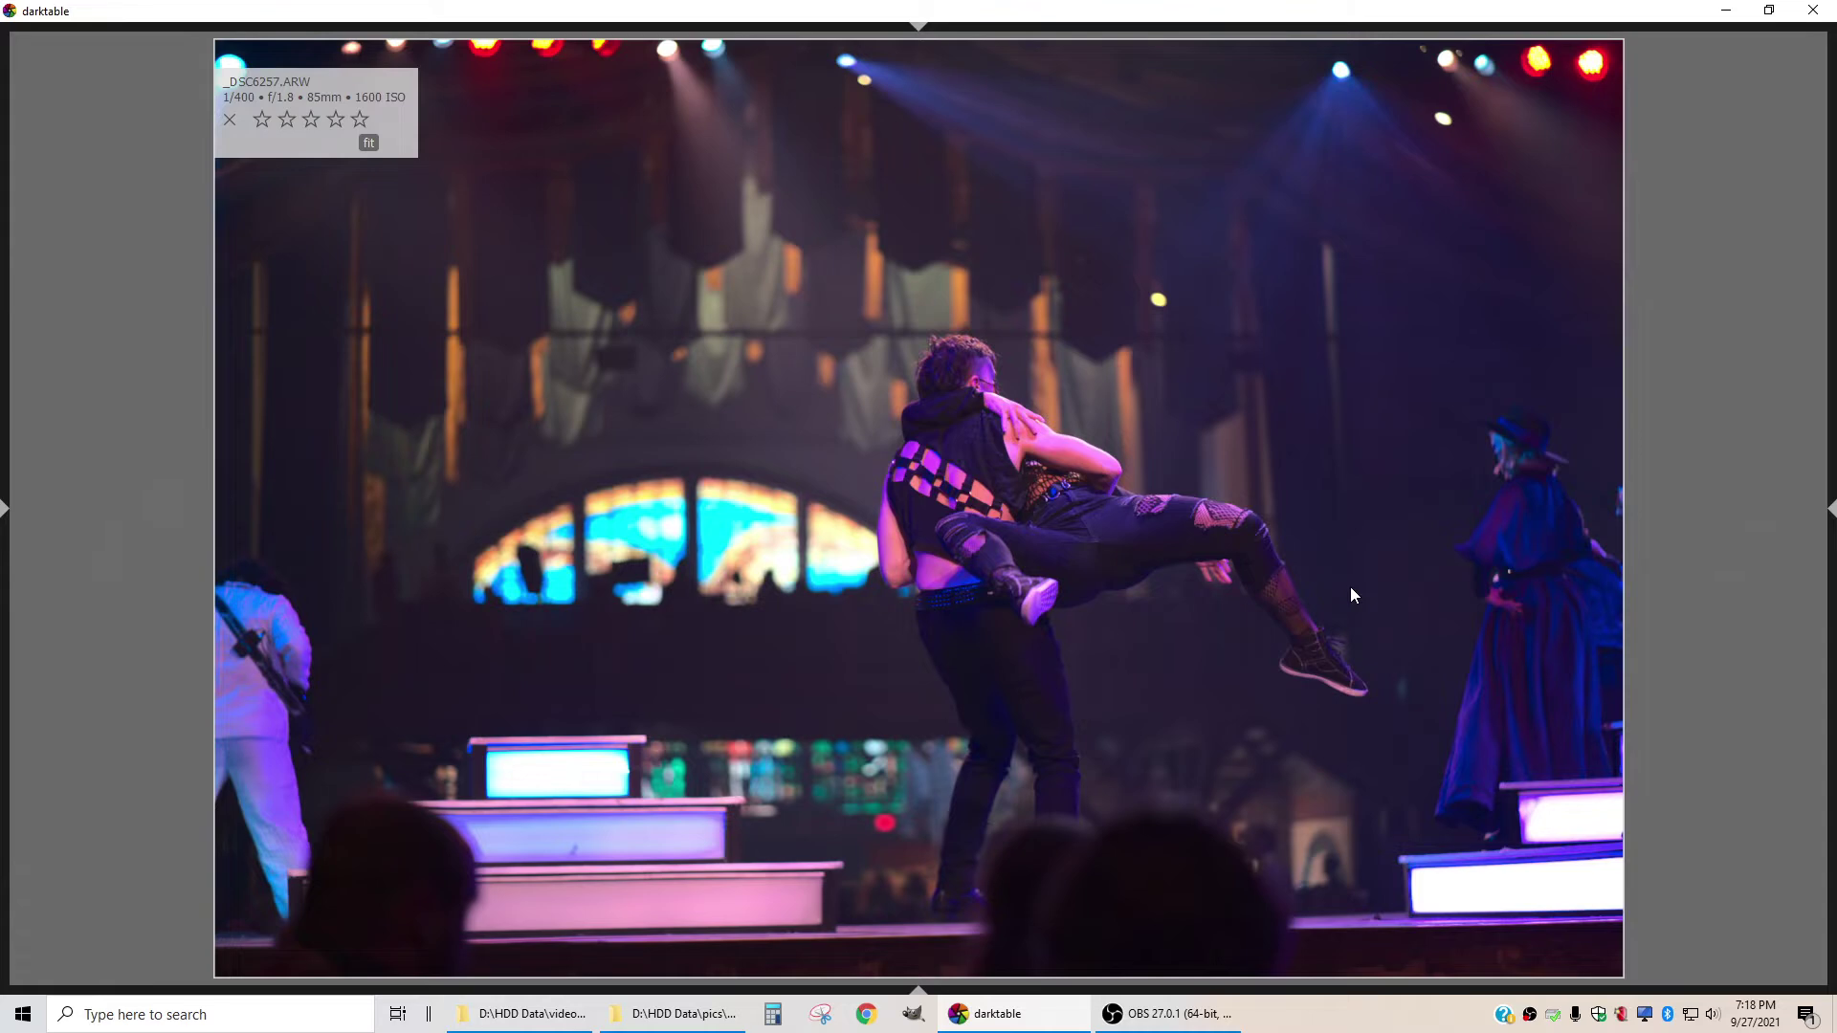
Compare the top-hat guitarist shots _DSC6262.ARW and _DSC6263.ARW and rate _DSC6262.ARW three stars, raising it to four
key(Right)
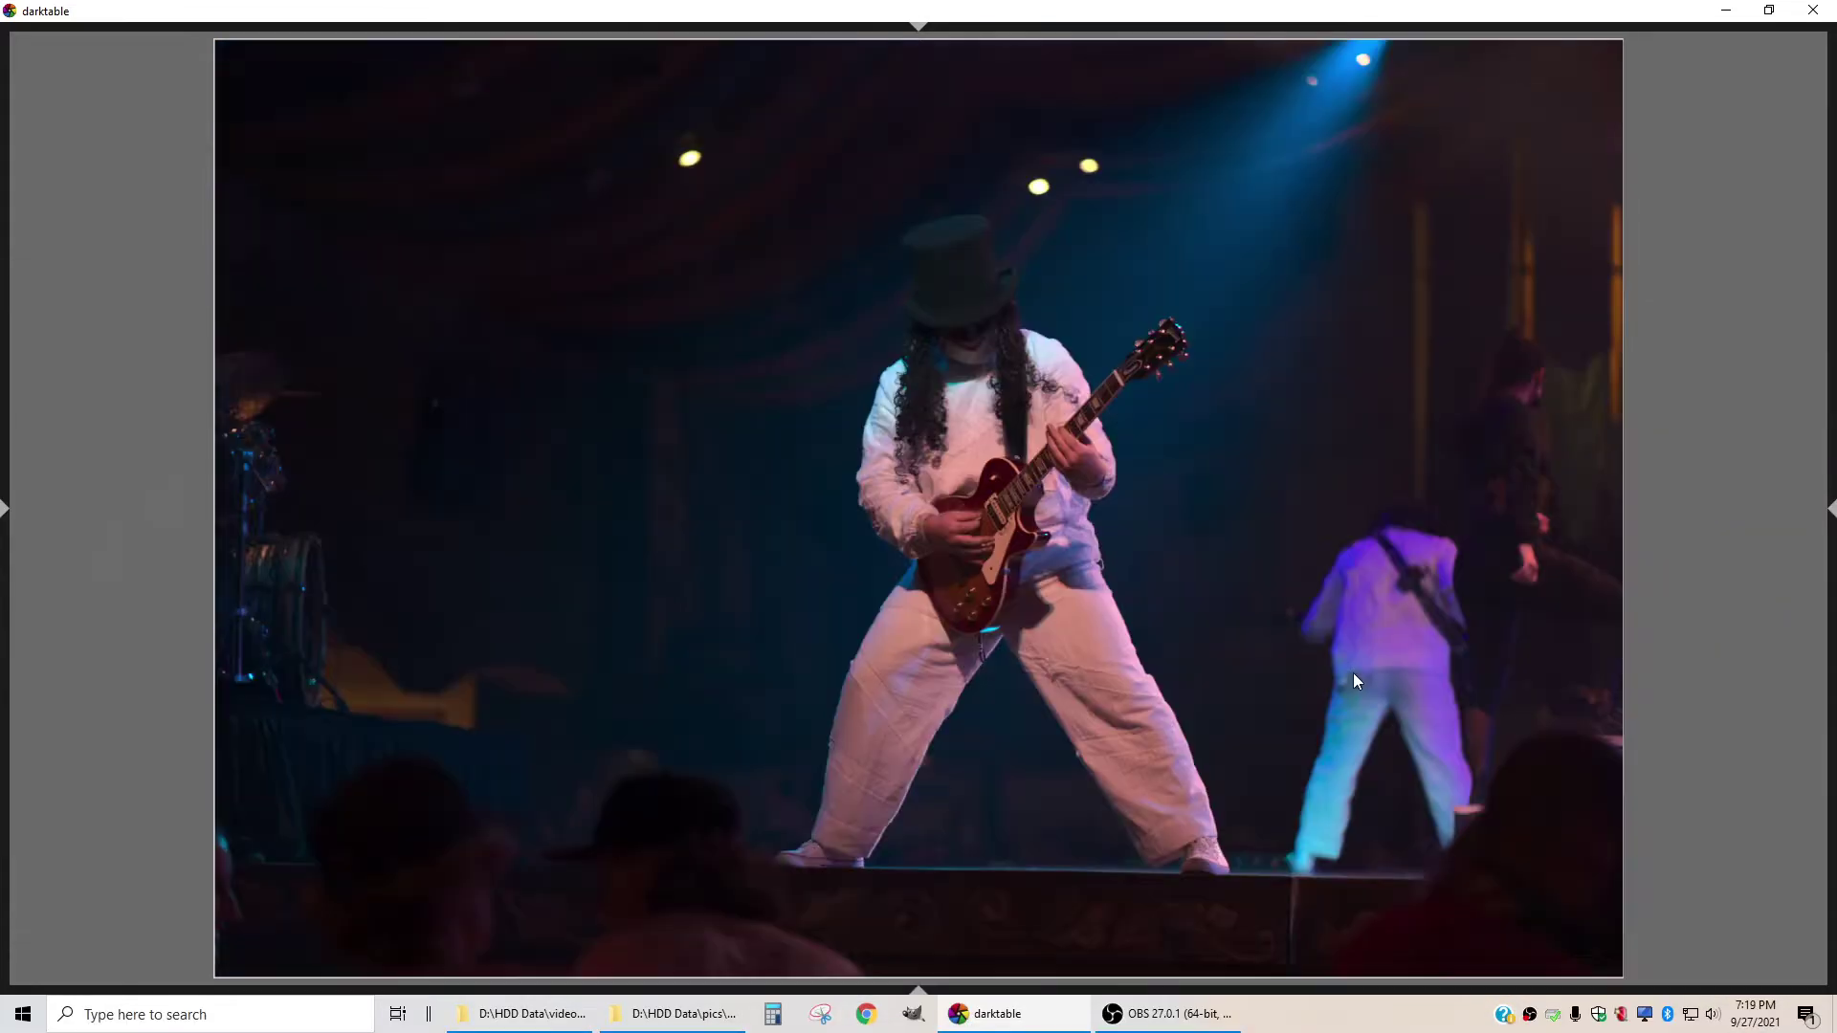
key(Right)
key(Left)
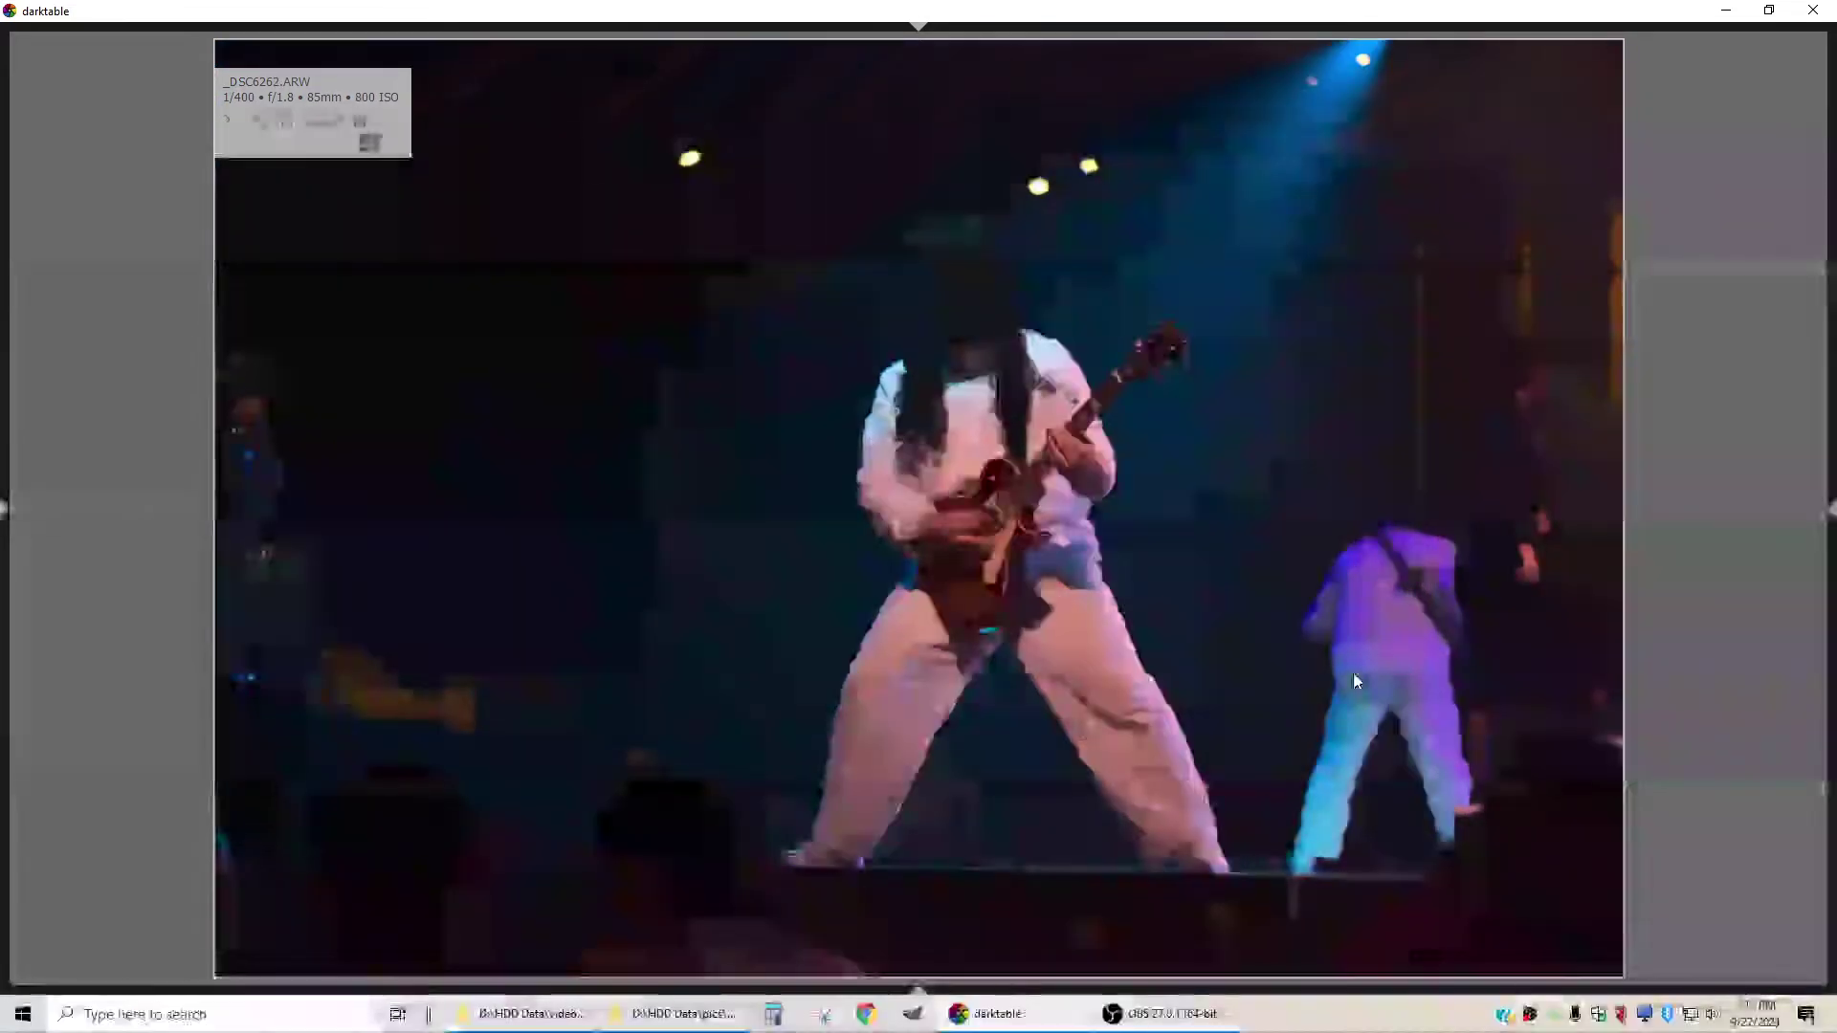
key(Right)
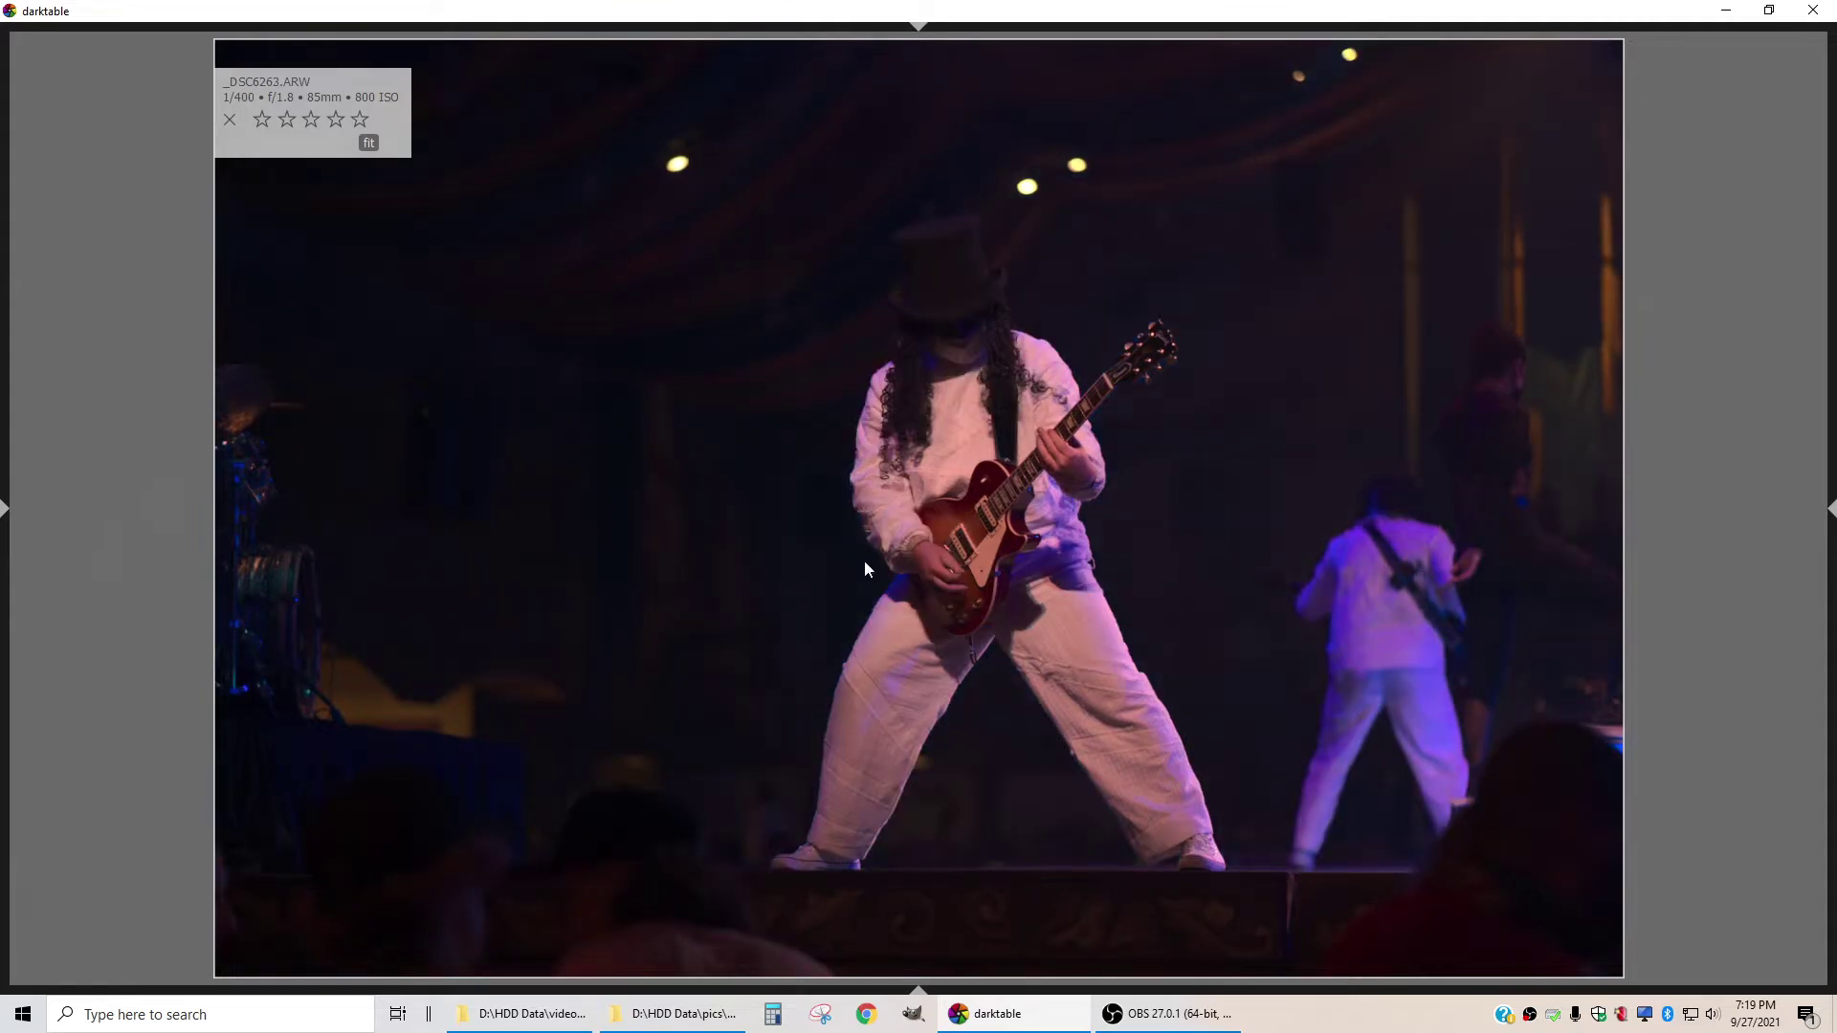
key(Left)
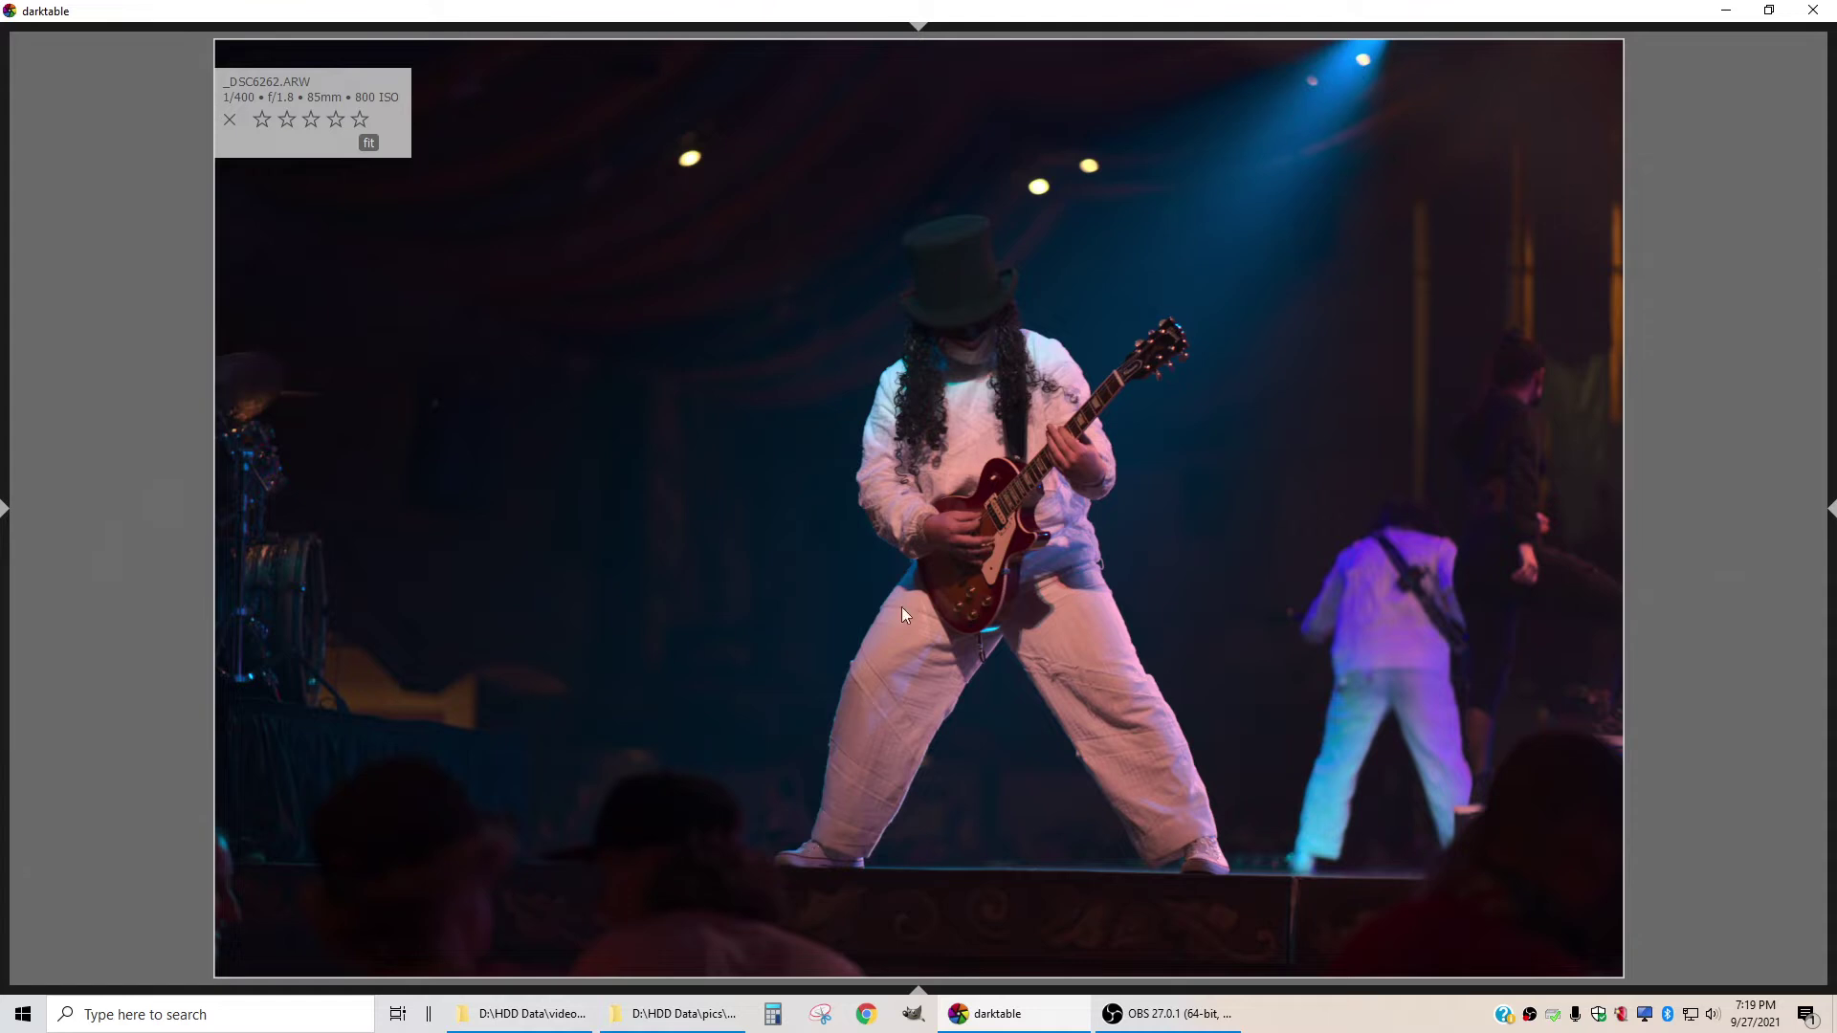
key(3)
key(4)
Compare the remaining guitarist shots _DSC6263.ARW and _DSC6264.ARW and move on to the bassist shot _DSC6287.ARW
key(space)
key(space)
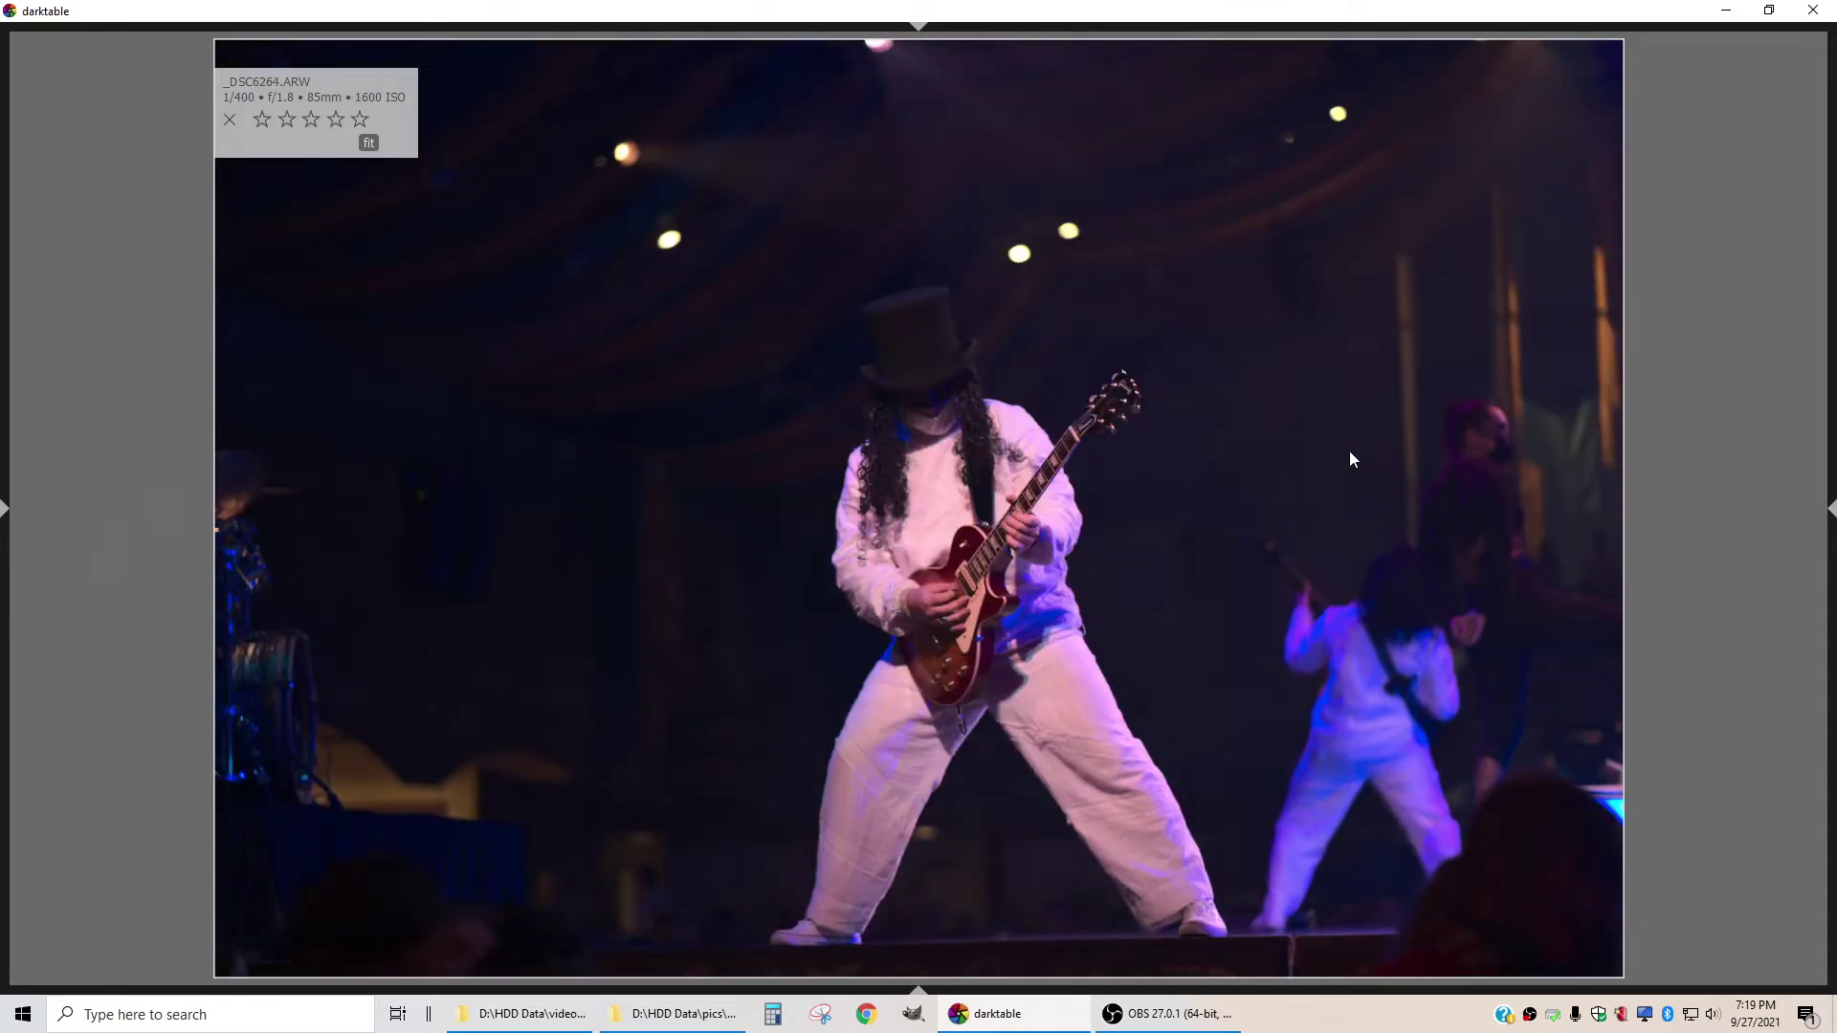
key(space)
key(space)
key(BackSpace)
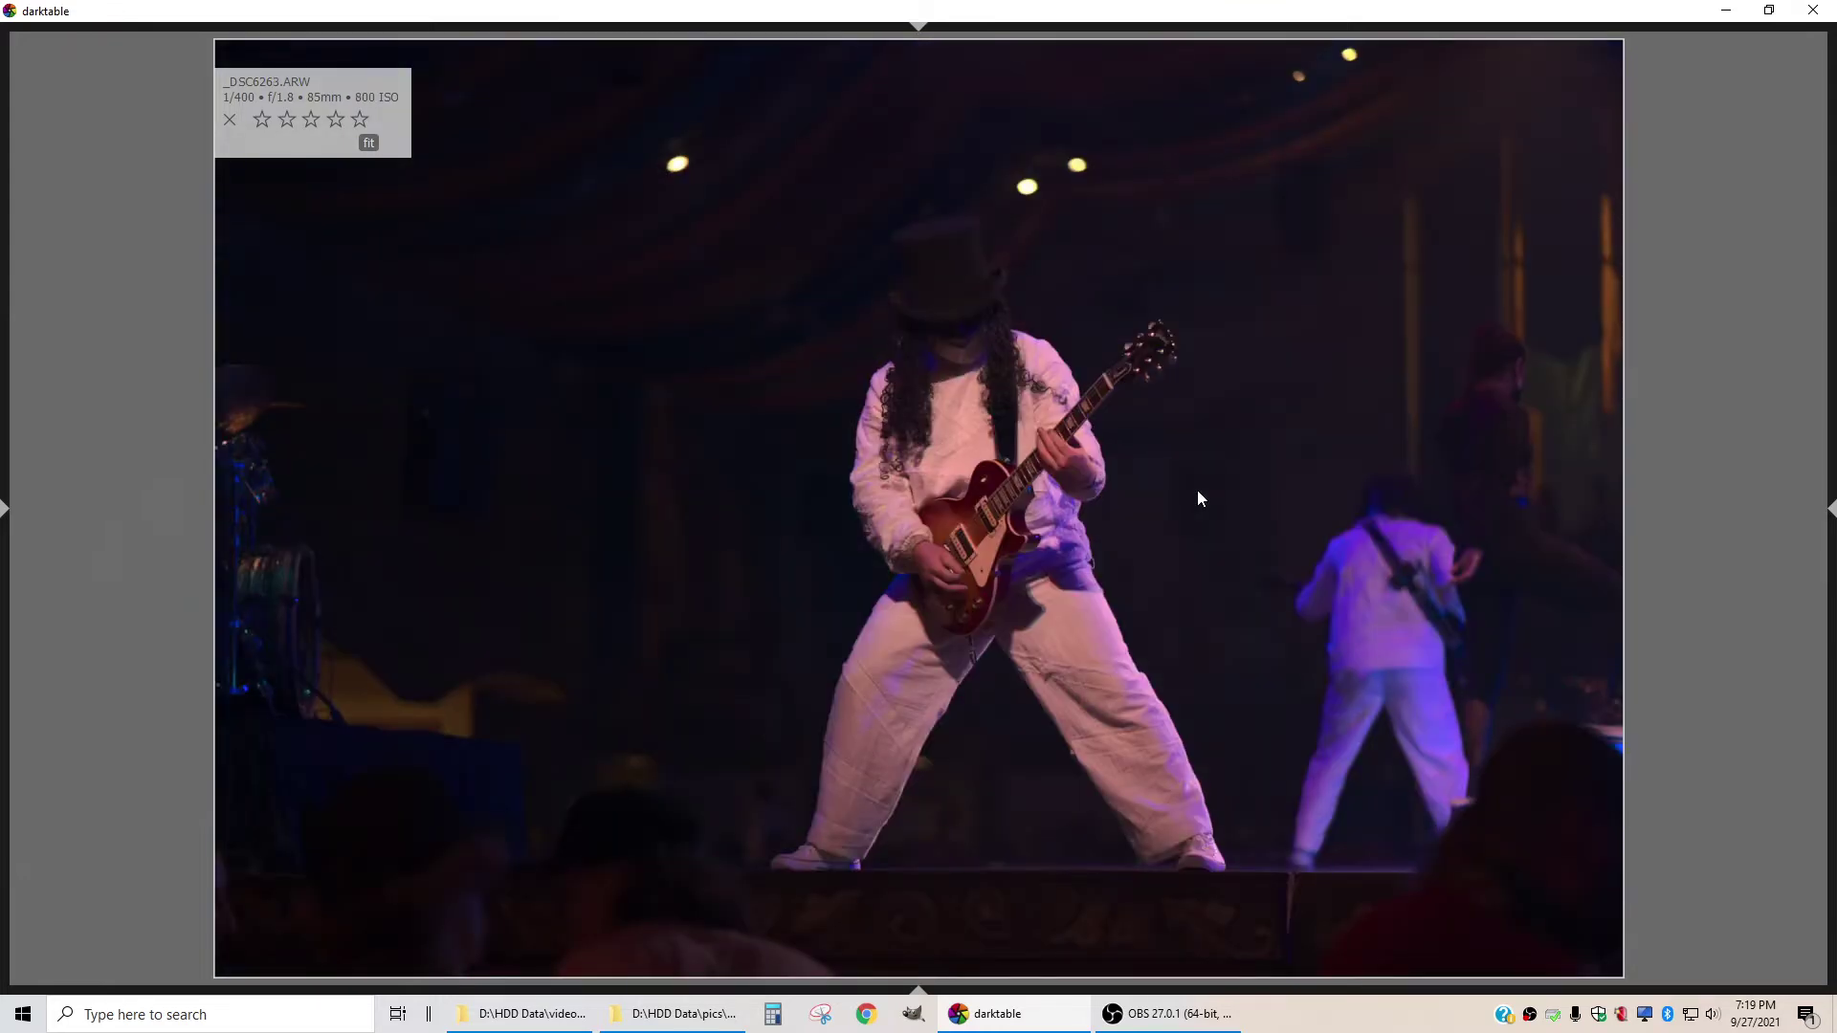
key(space)
key(space)
key(space)
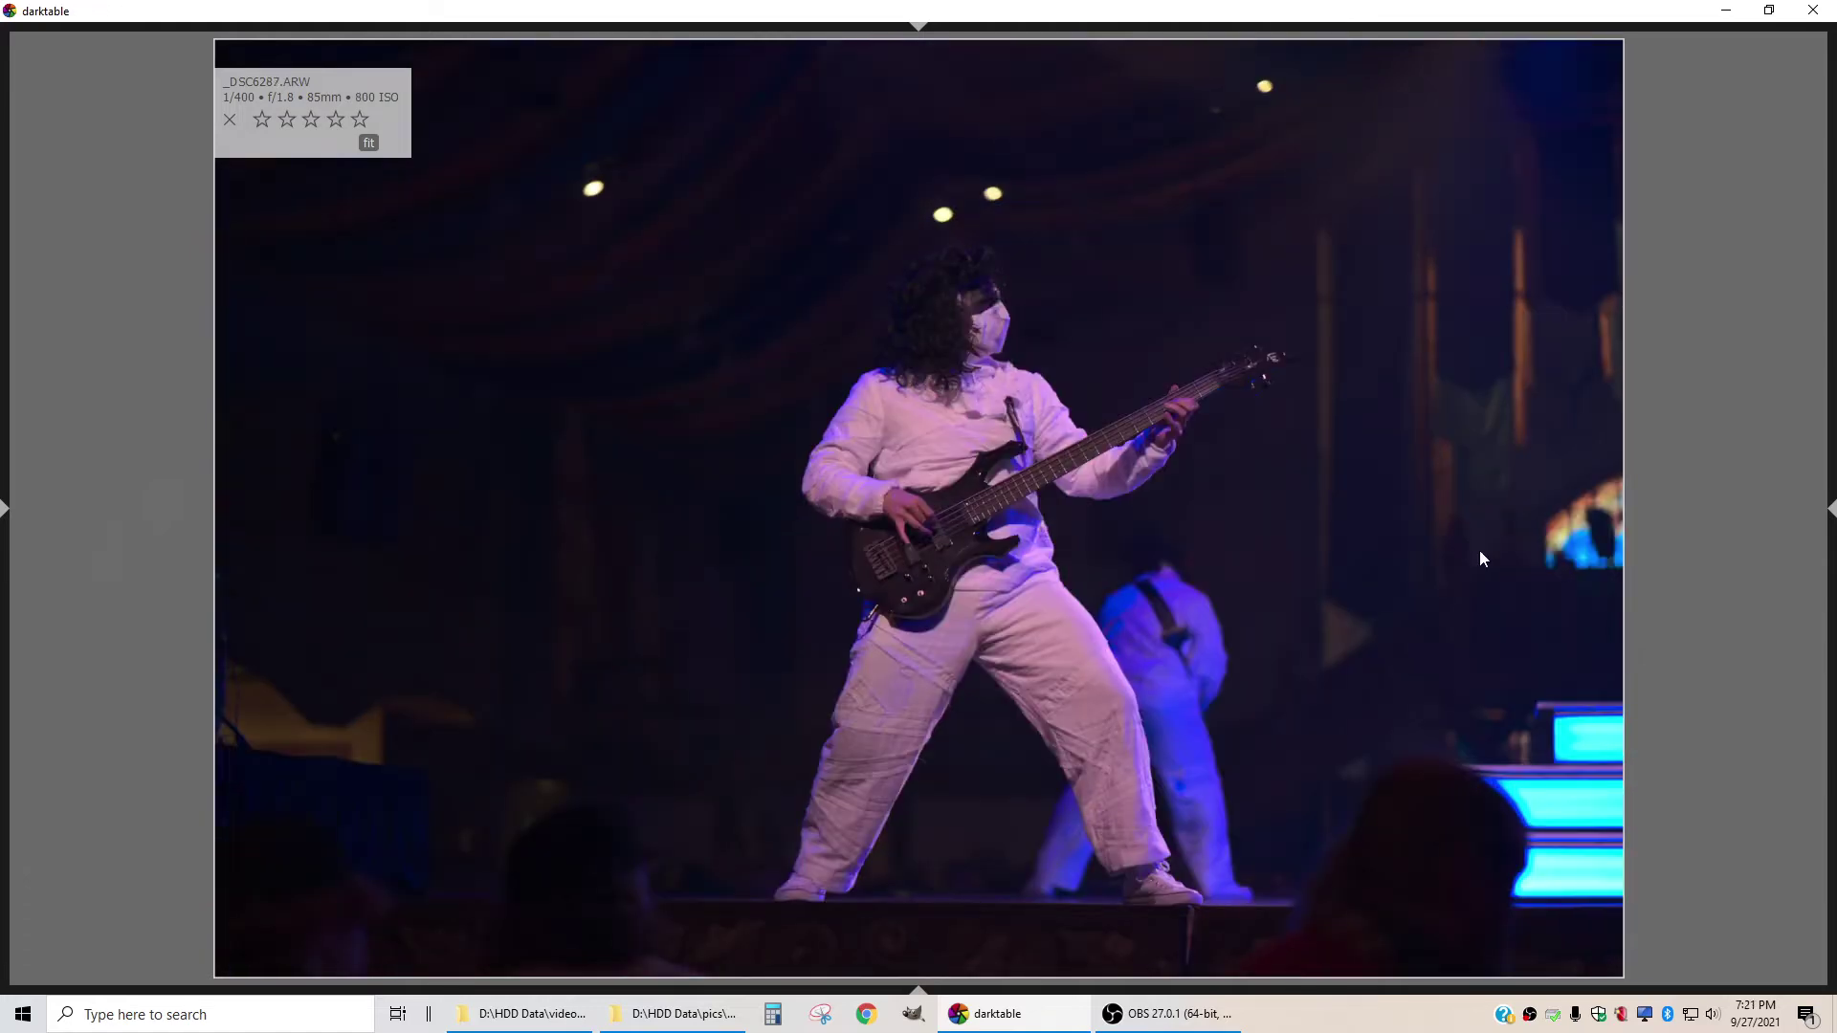
Compare the blue-coat performer's poses back and forth across _DSC6288.ARW, _DSC6289.ARW and _DSC6290.ARW
key(space)
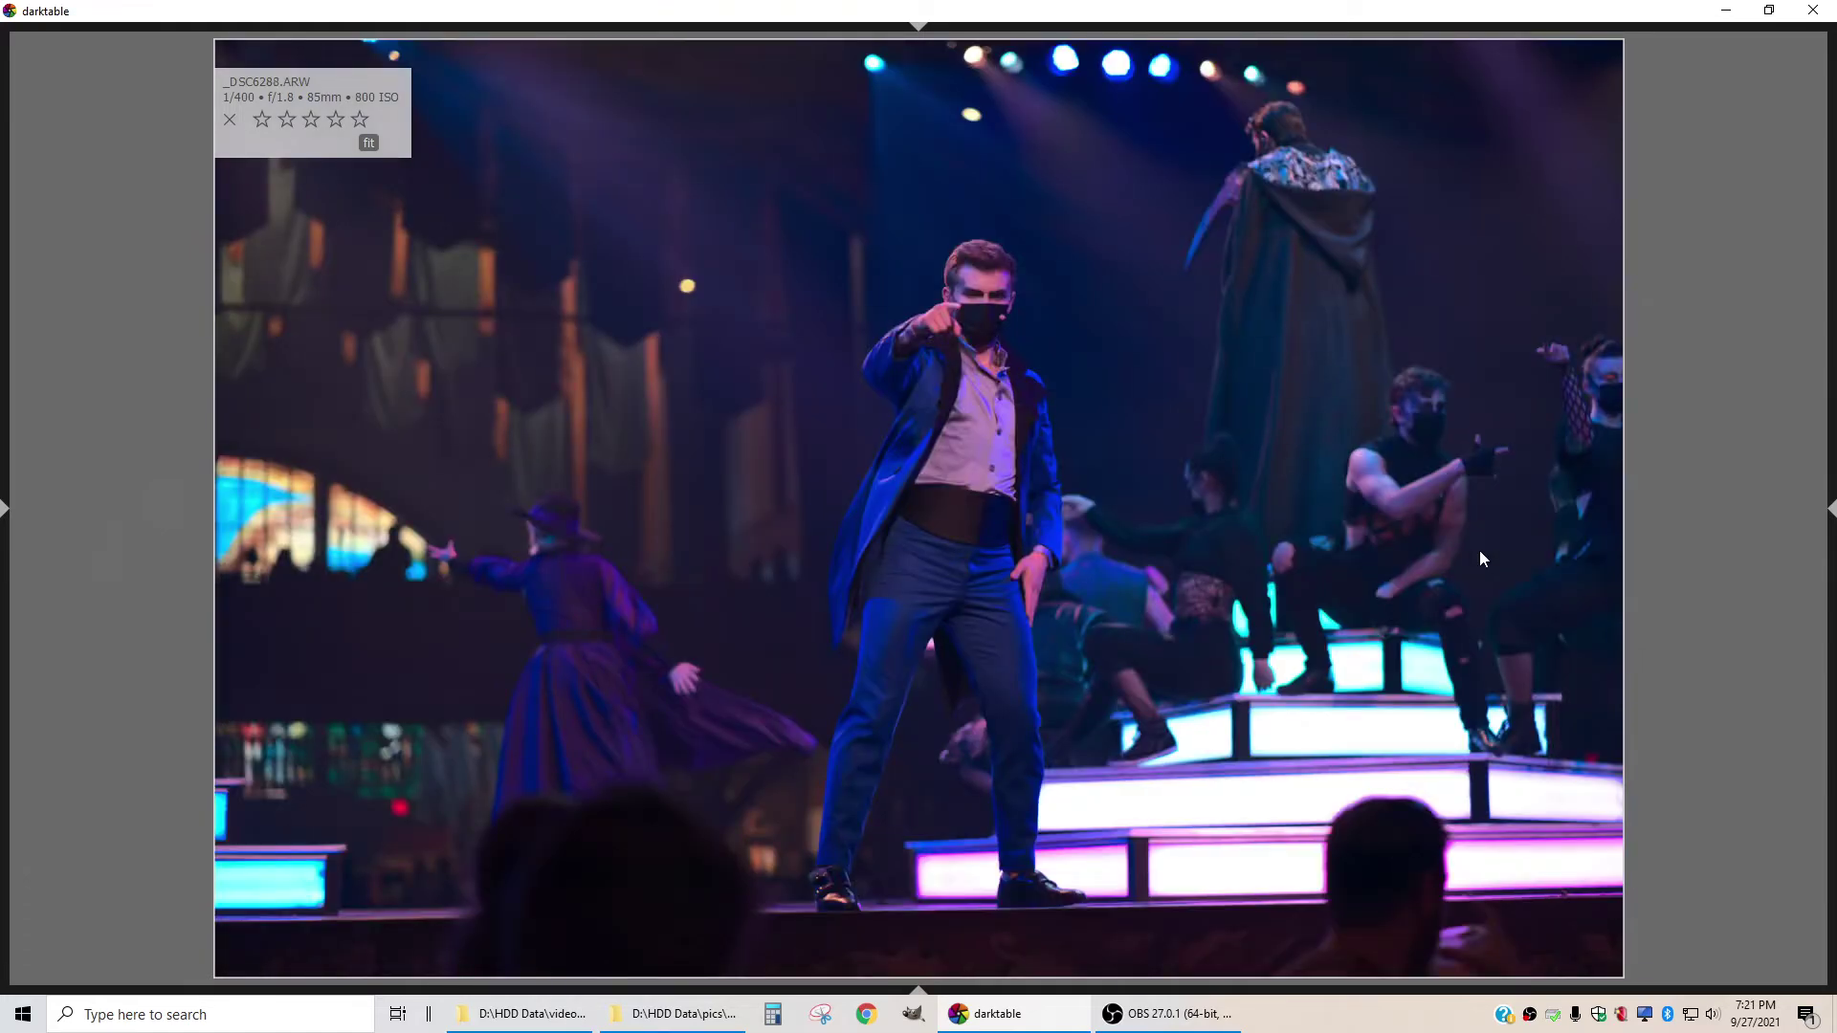
key(space)
key(BackSpace)
key(space)
key(space)
key(BackSpace)
key(BackSpace)
key(space)
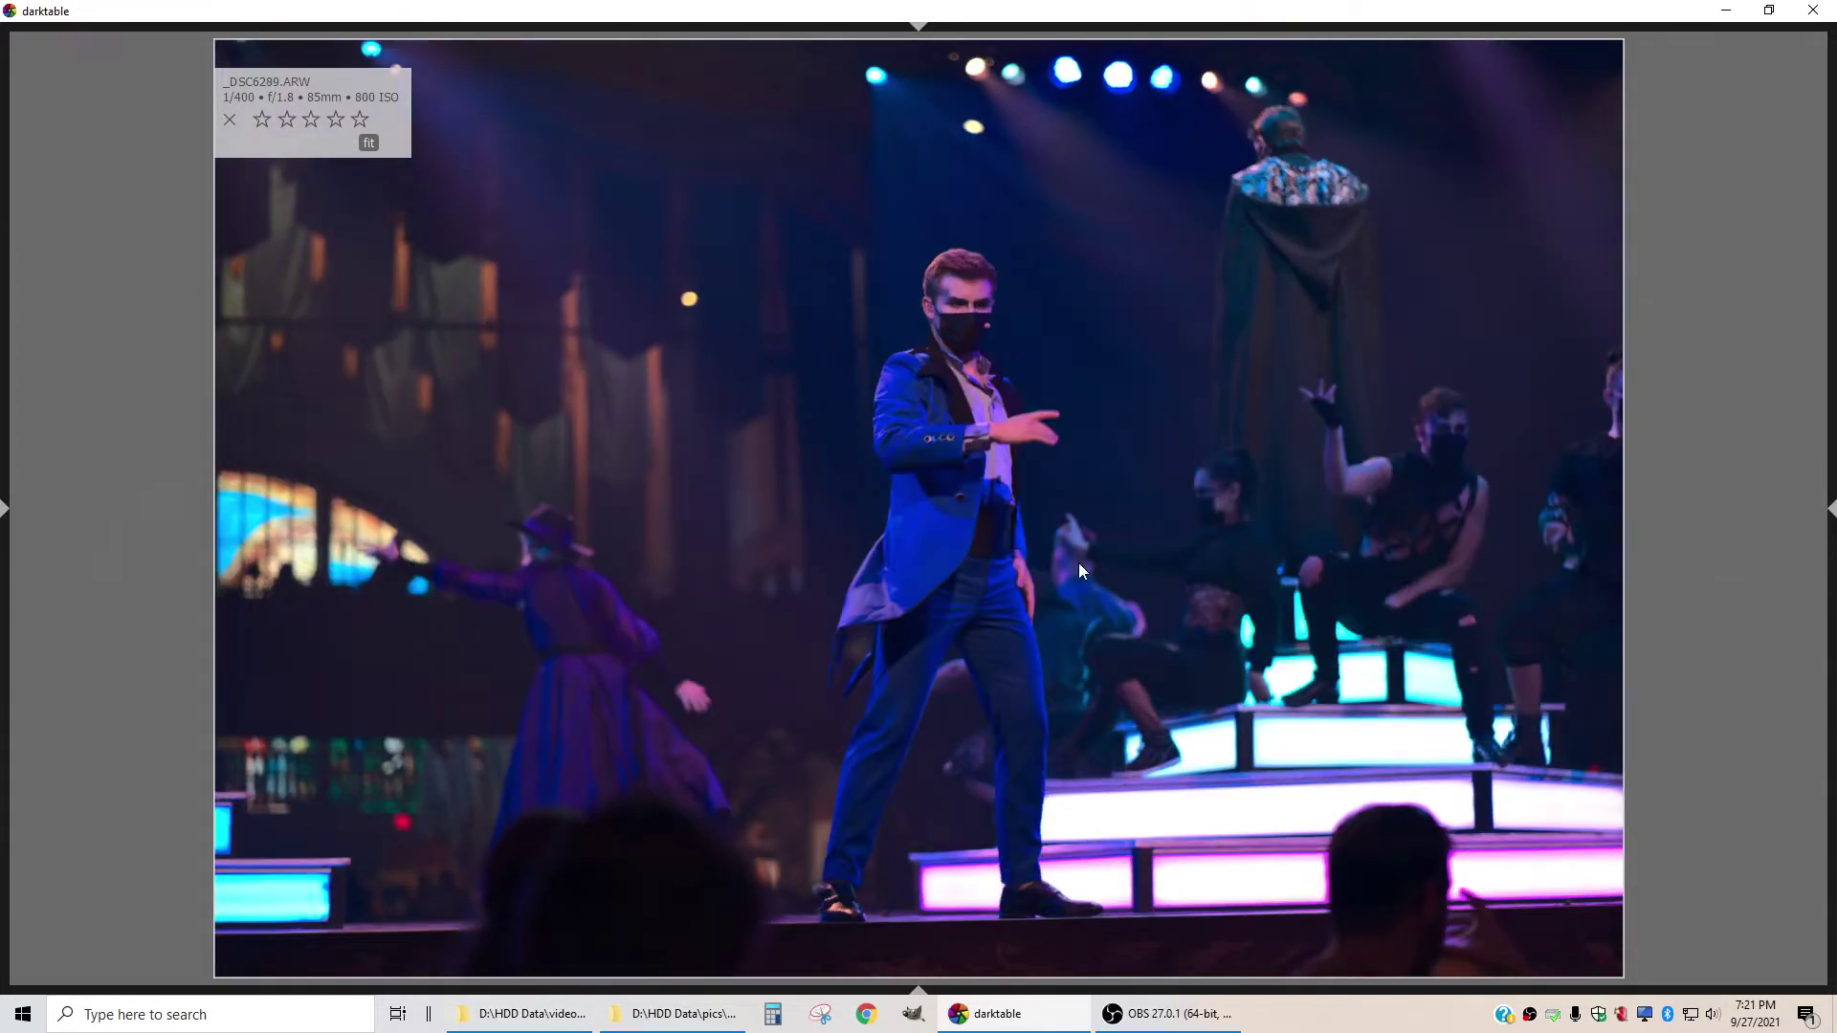
key(space)
key(BackSpace)
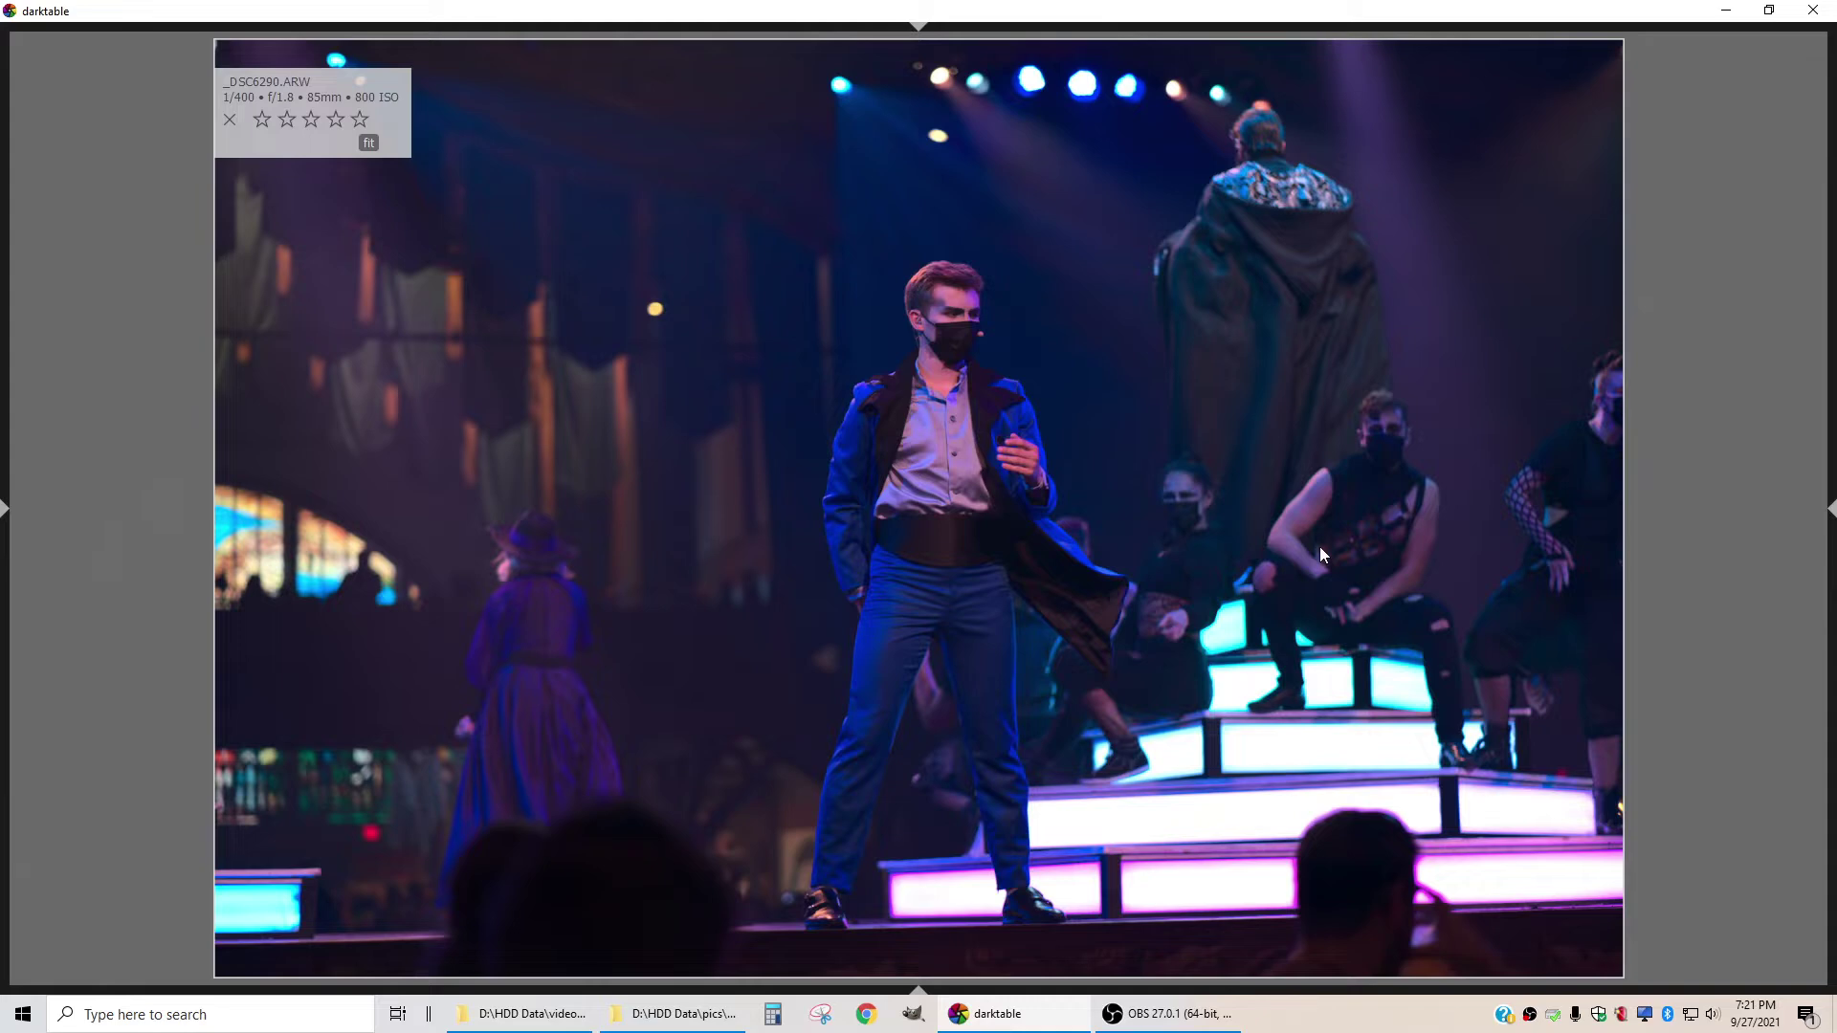
key(BackSpace)
key(space)
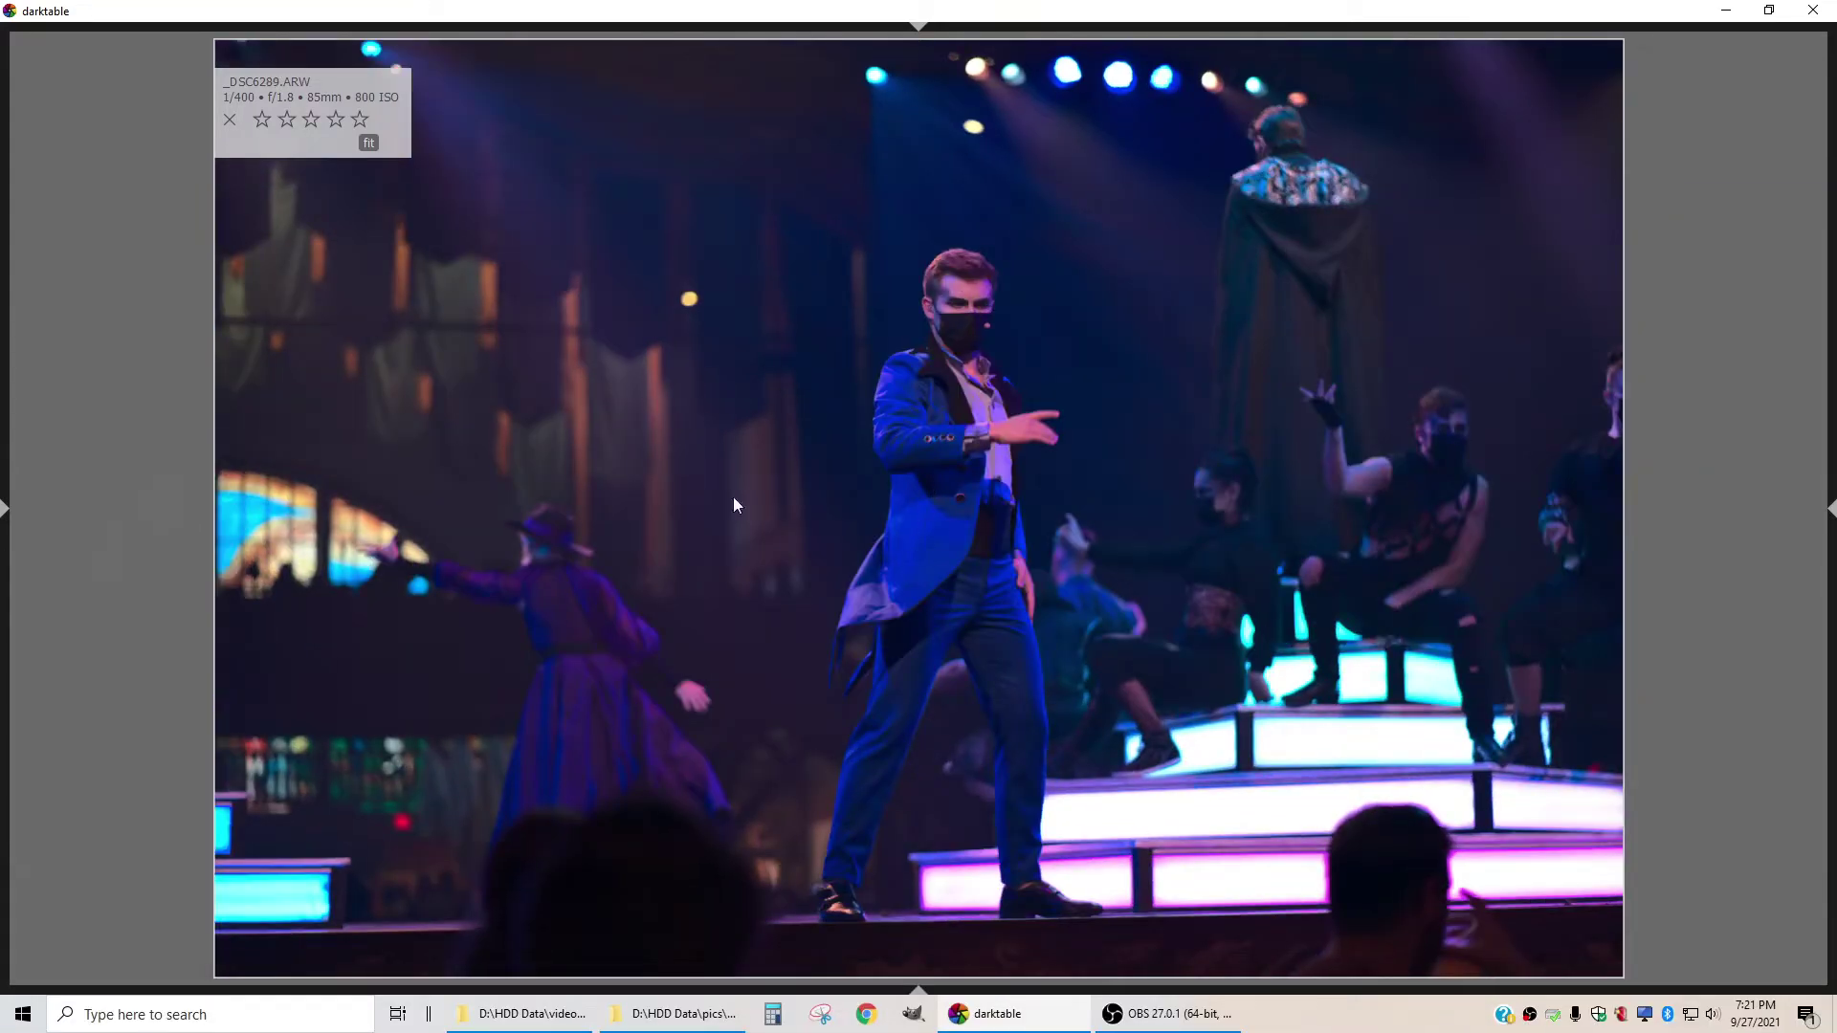
key(BackSpace)
key(space)
key(space)
Compare the red-dress singer shots _DSC6291.ARW and _DSC6292.ARW and rate _DSC6291.ARW three stars
key(space)
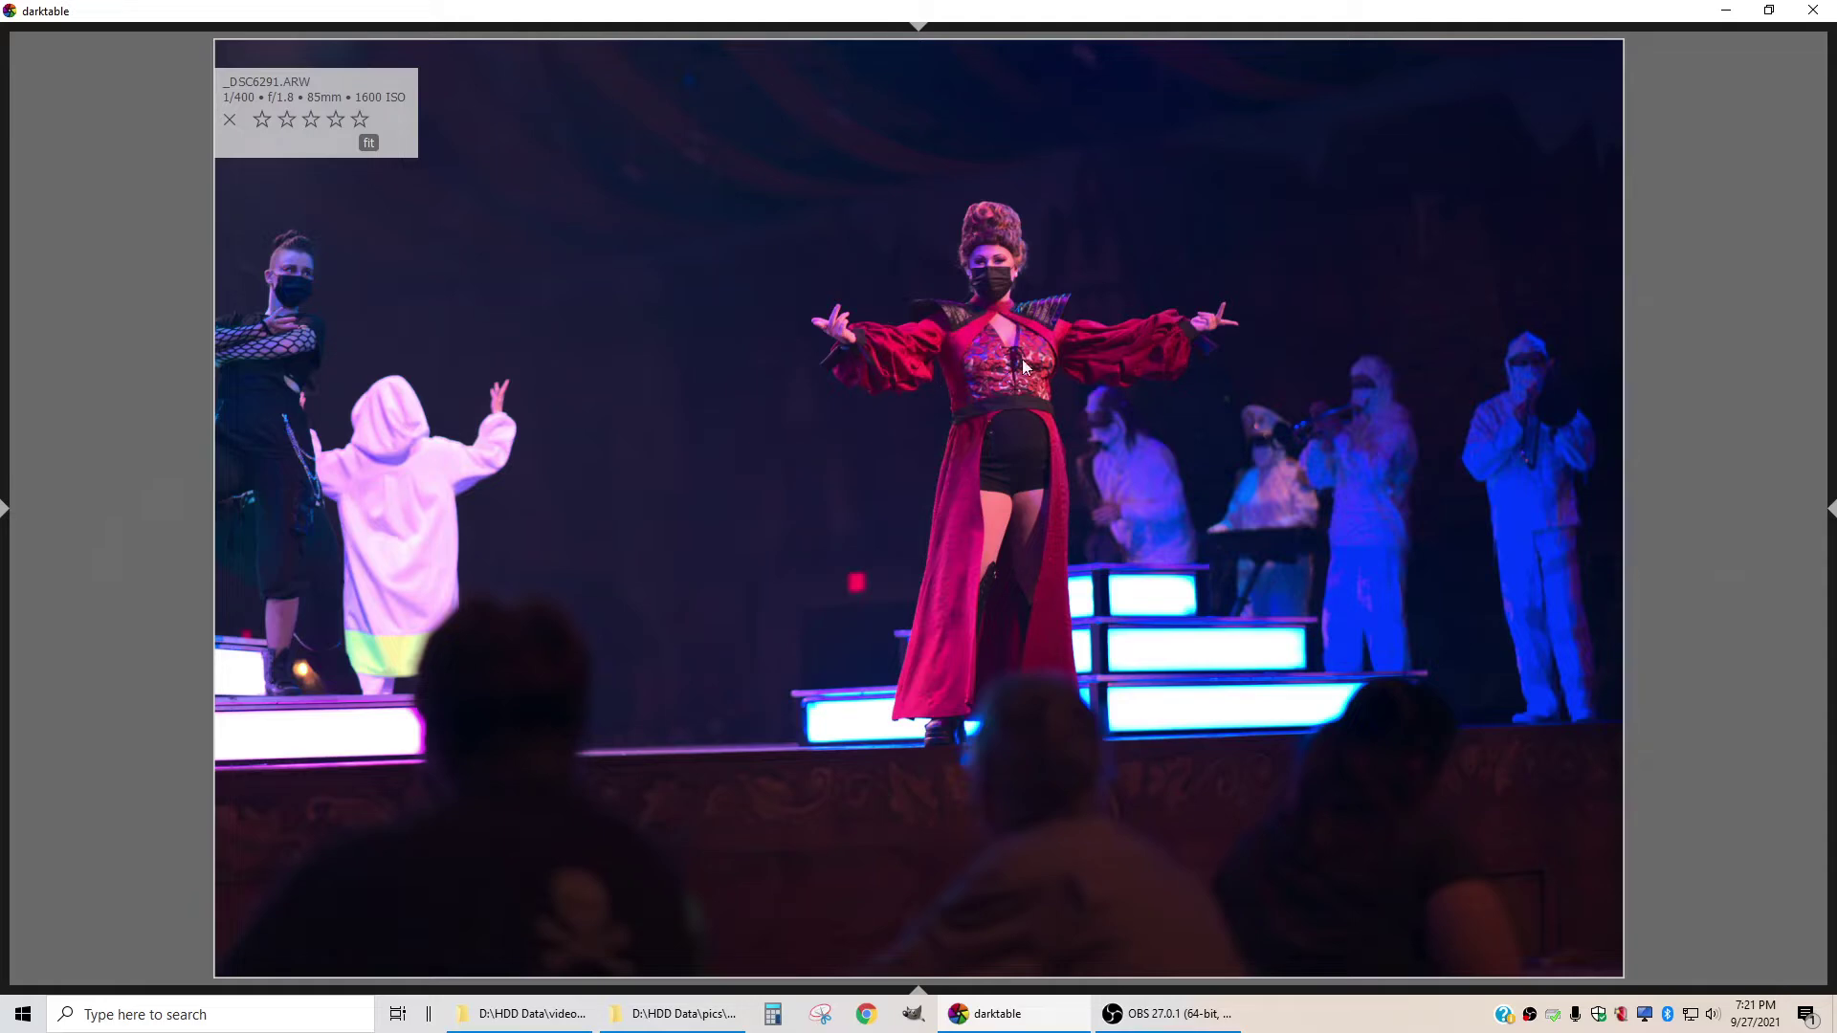
key(space)
key(BackSpace)
key(3)
key(space)
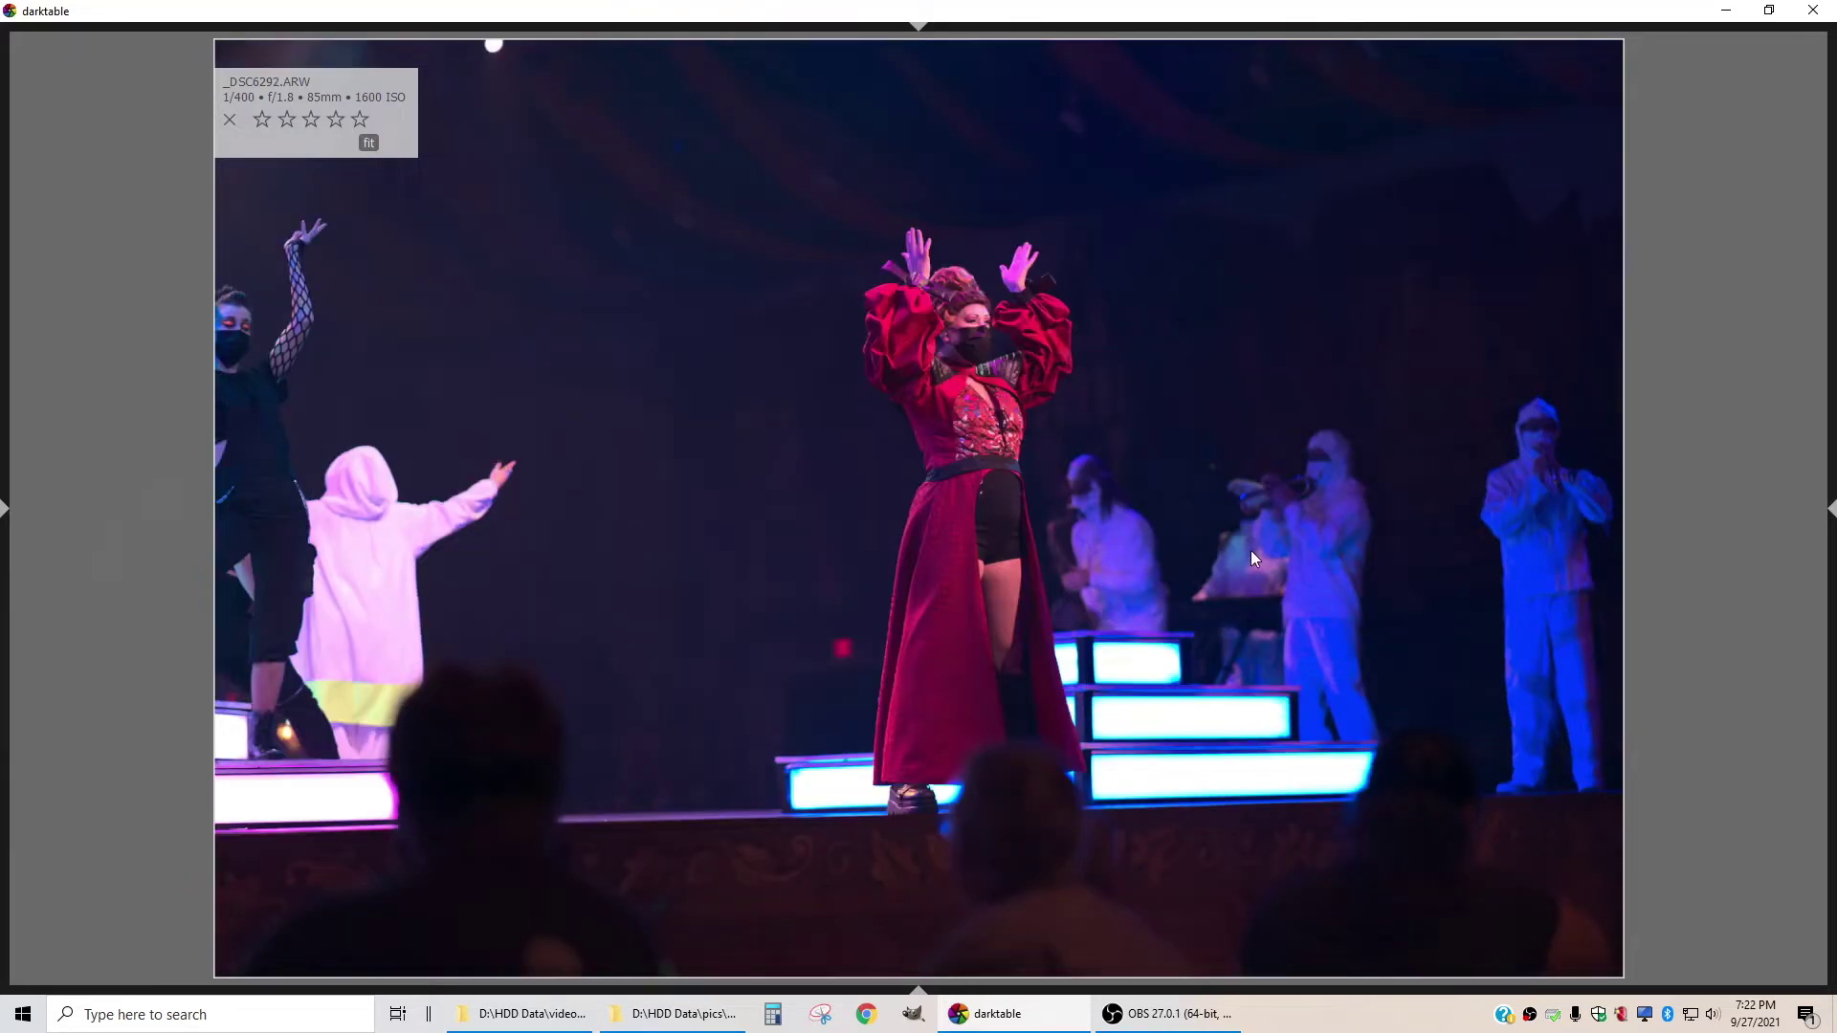
Compare the outstretched-arms dancer shots _DSC6294.ARW and _DSC6295.ARW for framing and pose
key(space)
key(space)
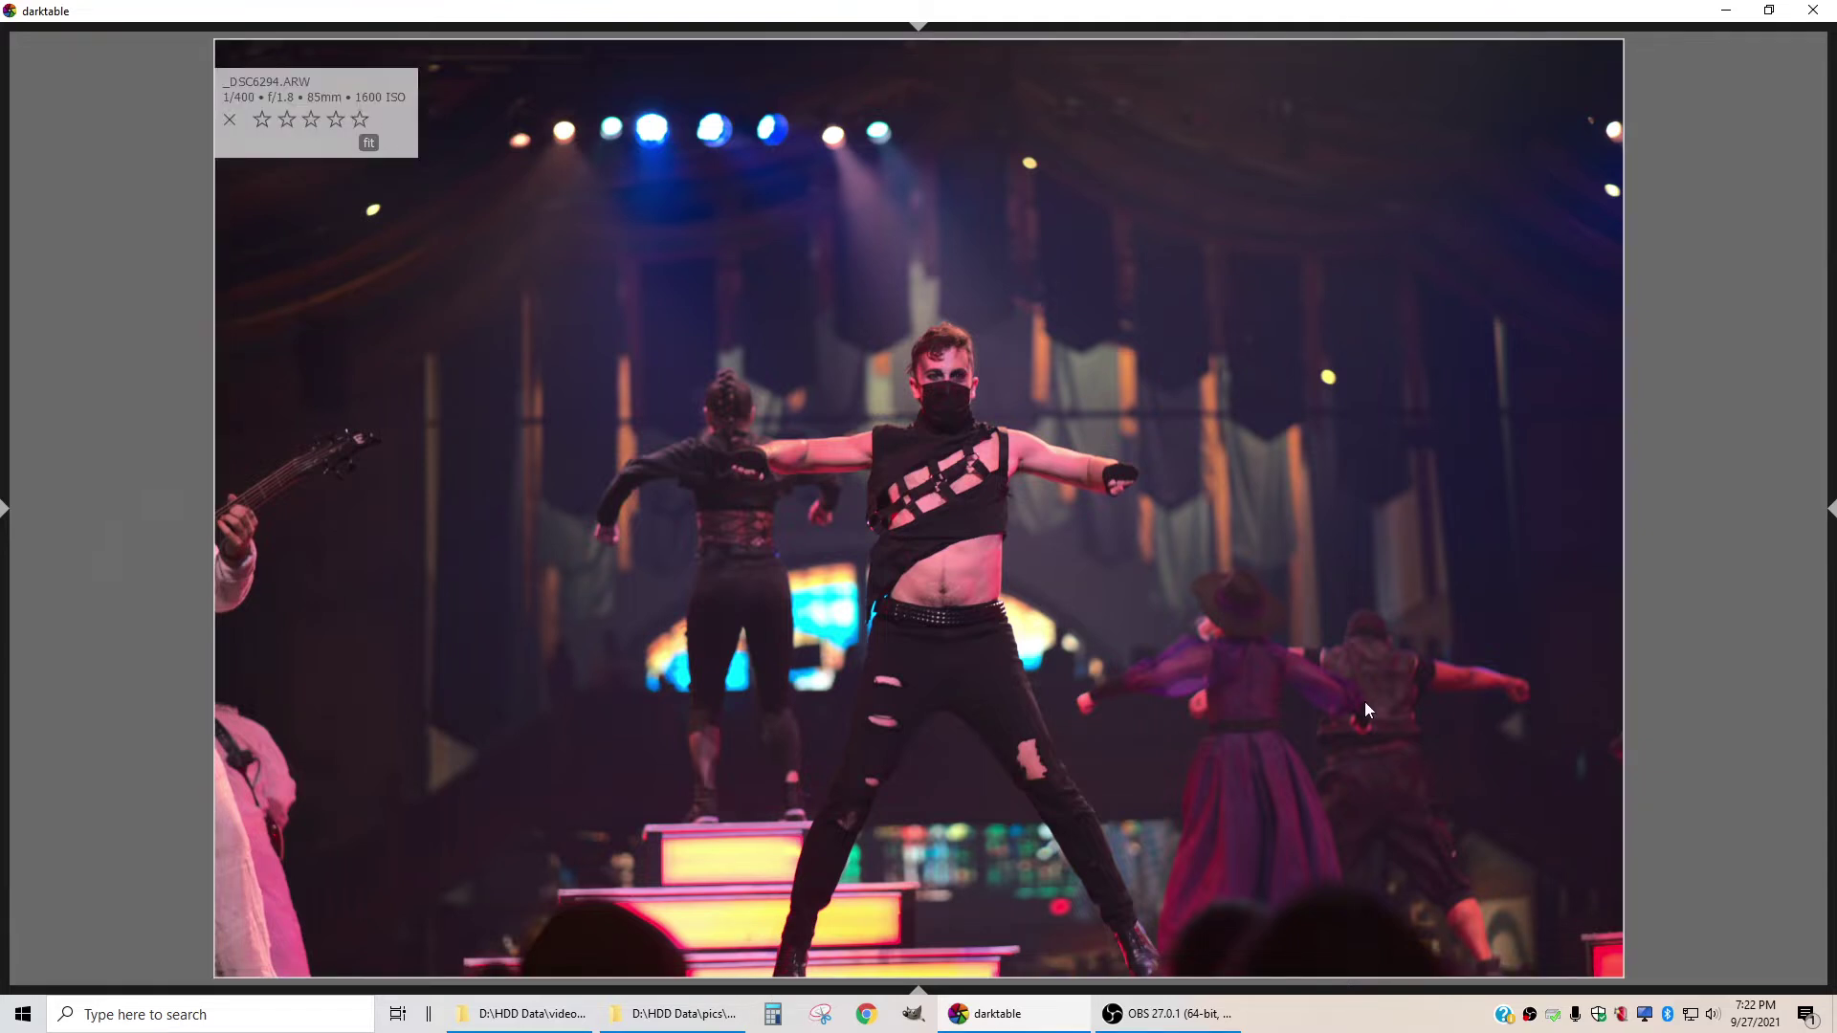
key(space)
key(BackSpace)
key(space)
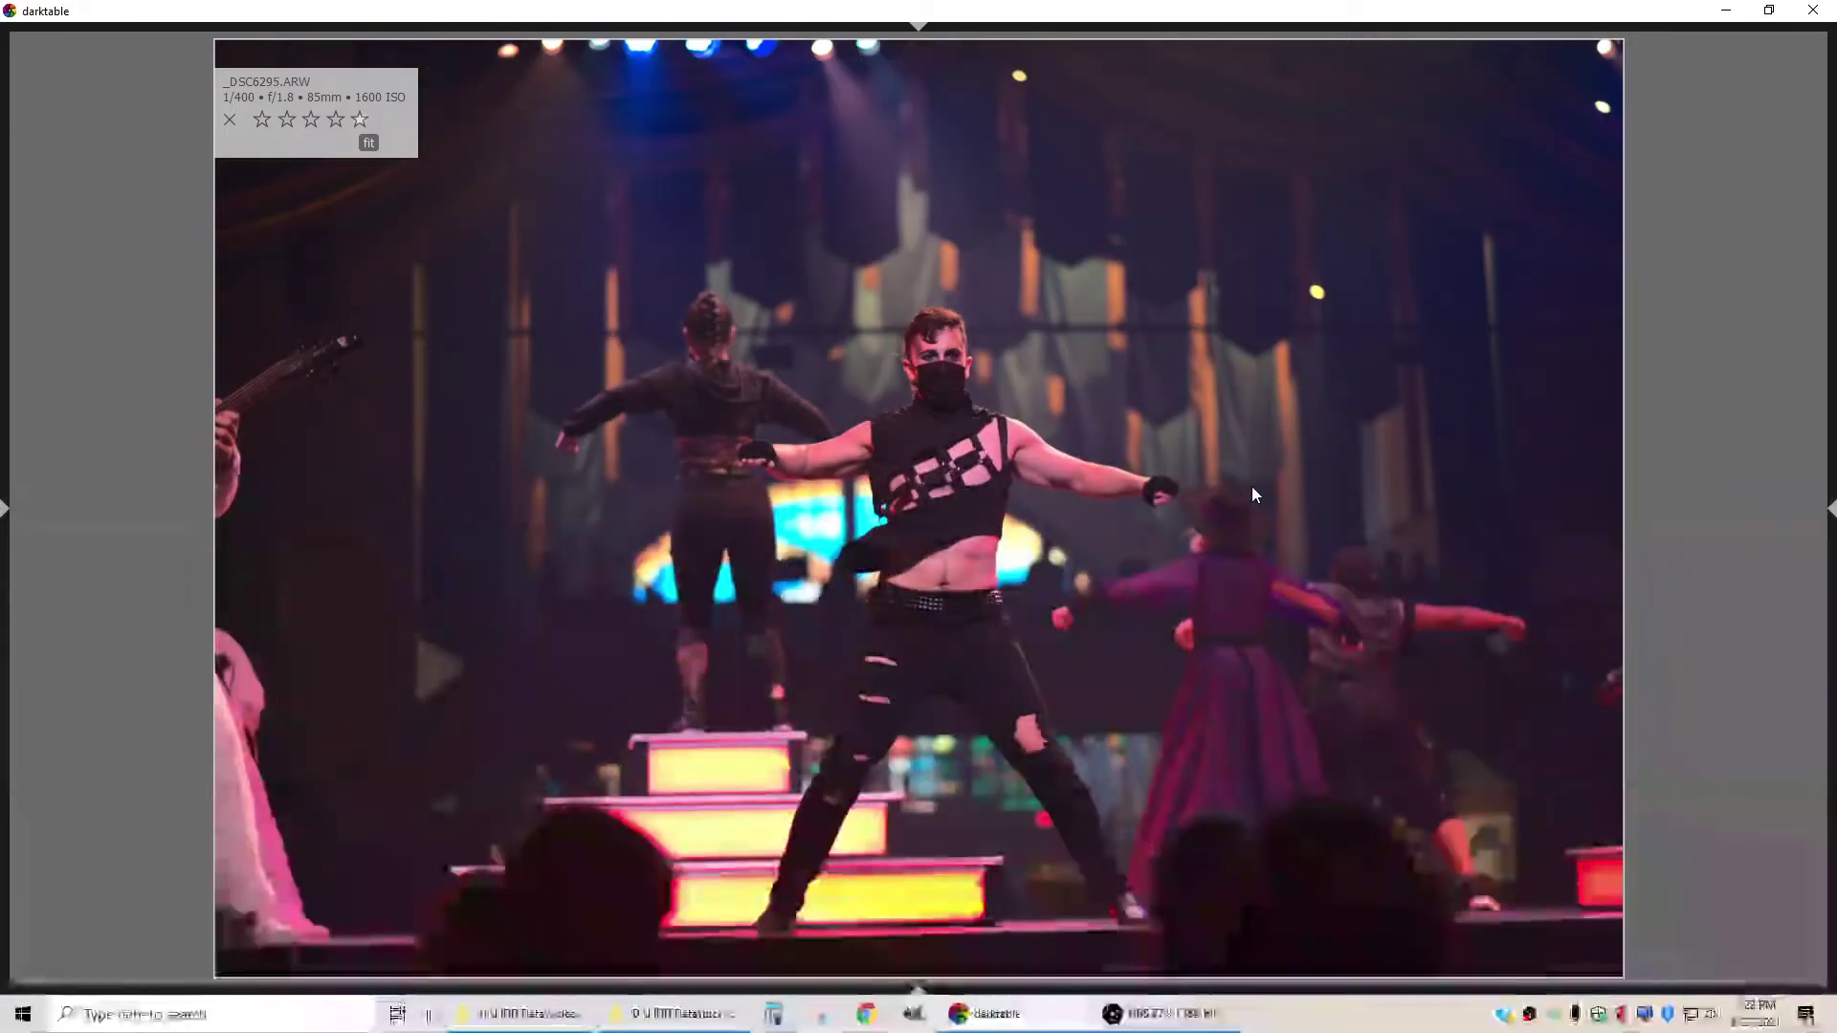
key(BackSpace)
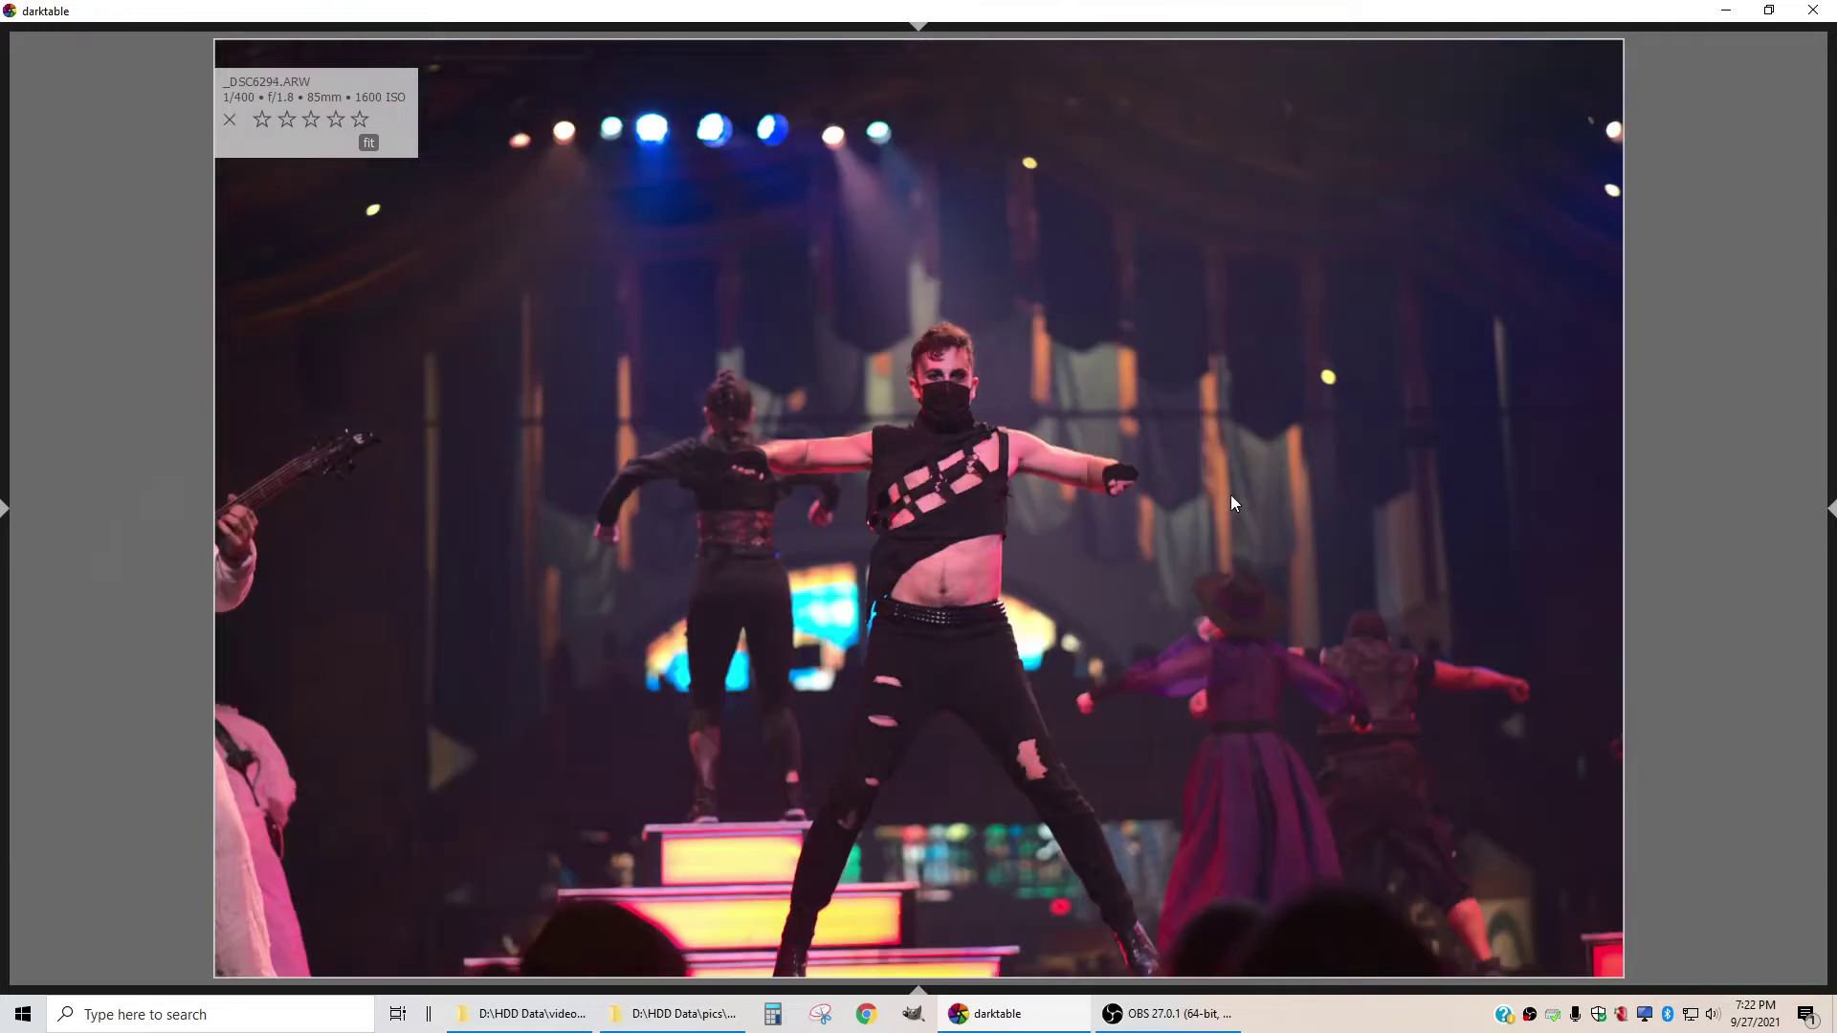
key(space)
key(BackSpace)
key(space)
Compare _DSC6295.ARW with the following dancer shots _DSC6296.ARW and _DSC6297.ARW and rate _DSC6295.ARW three stars
key(space)
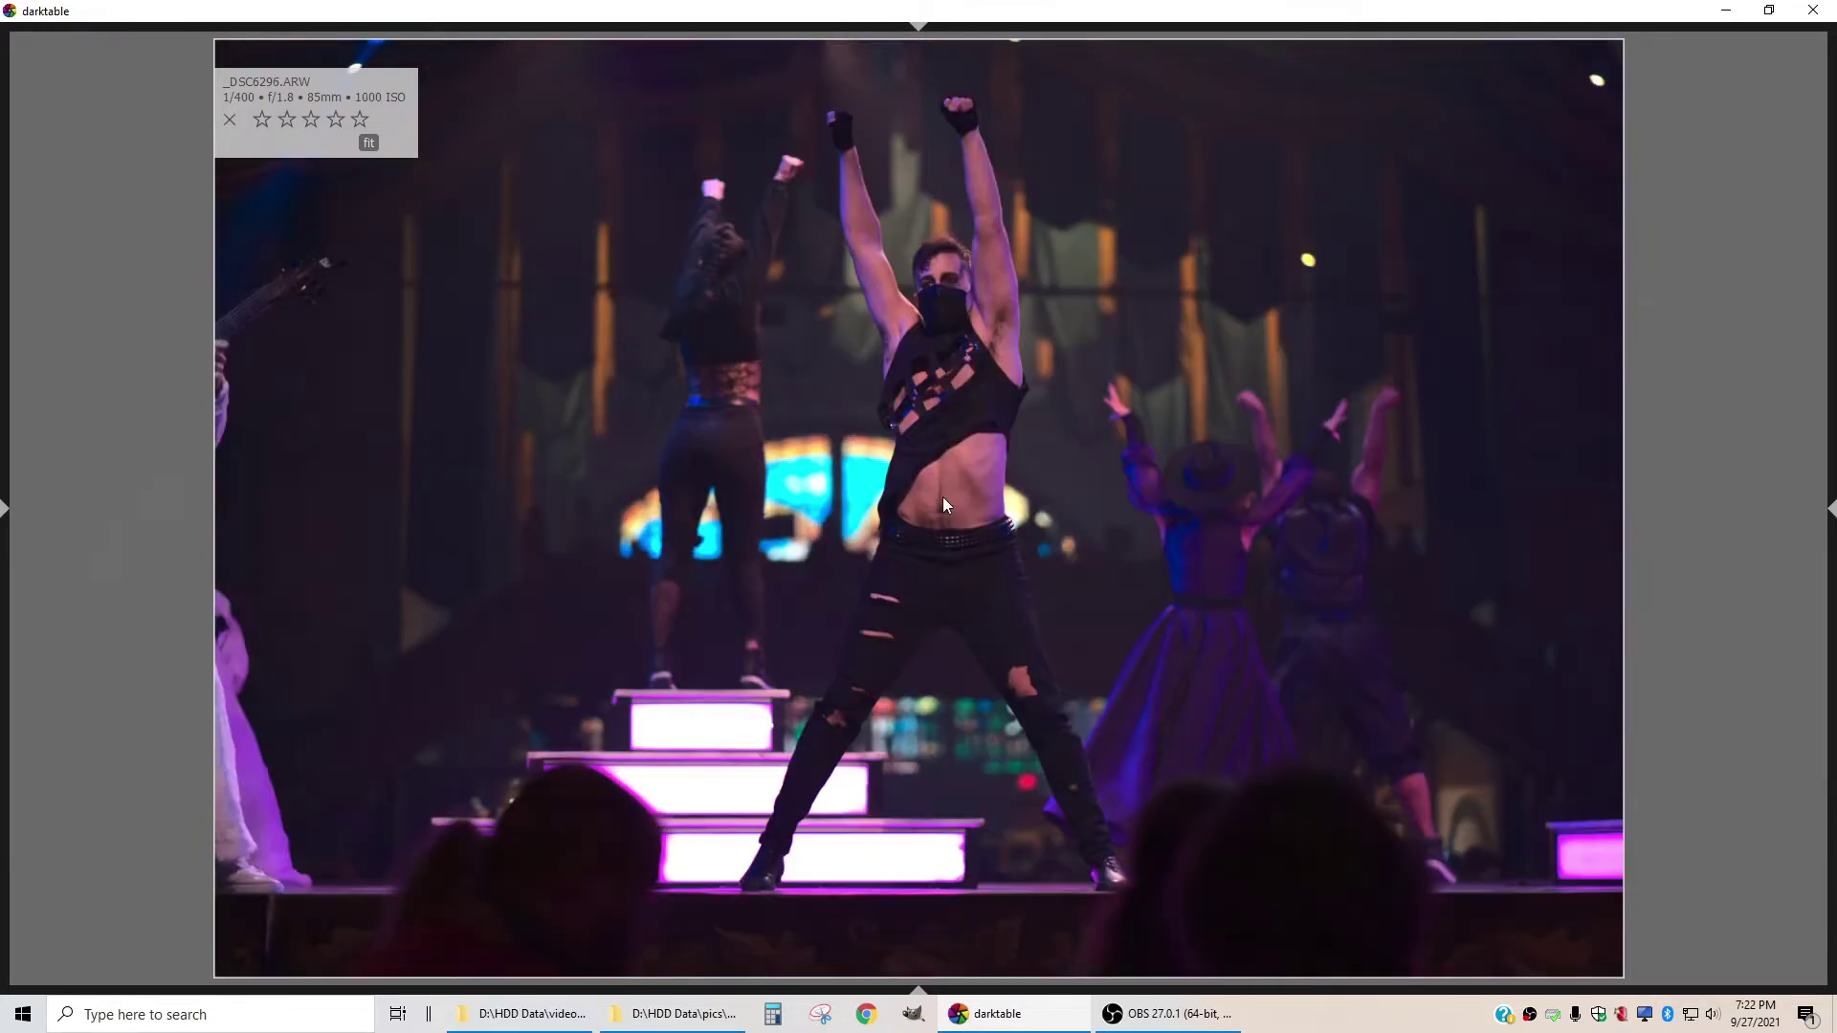
key(BackSpace)
key(space)
key(BackSpace)
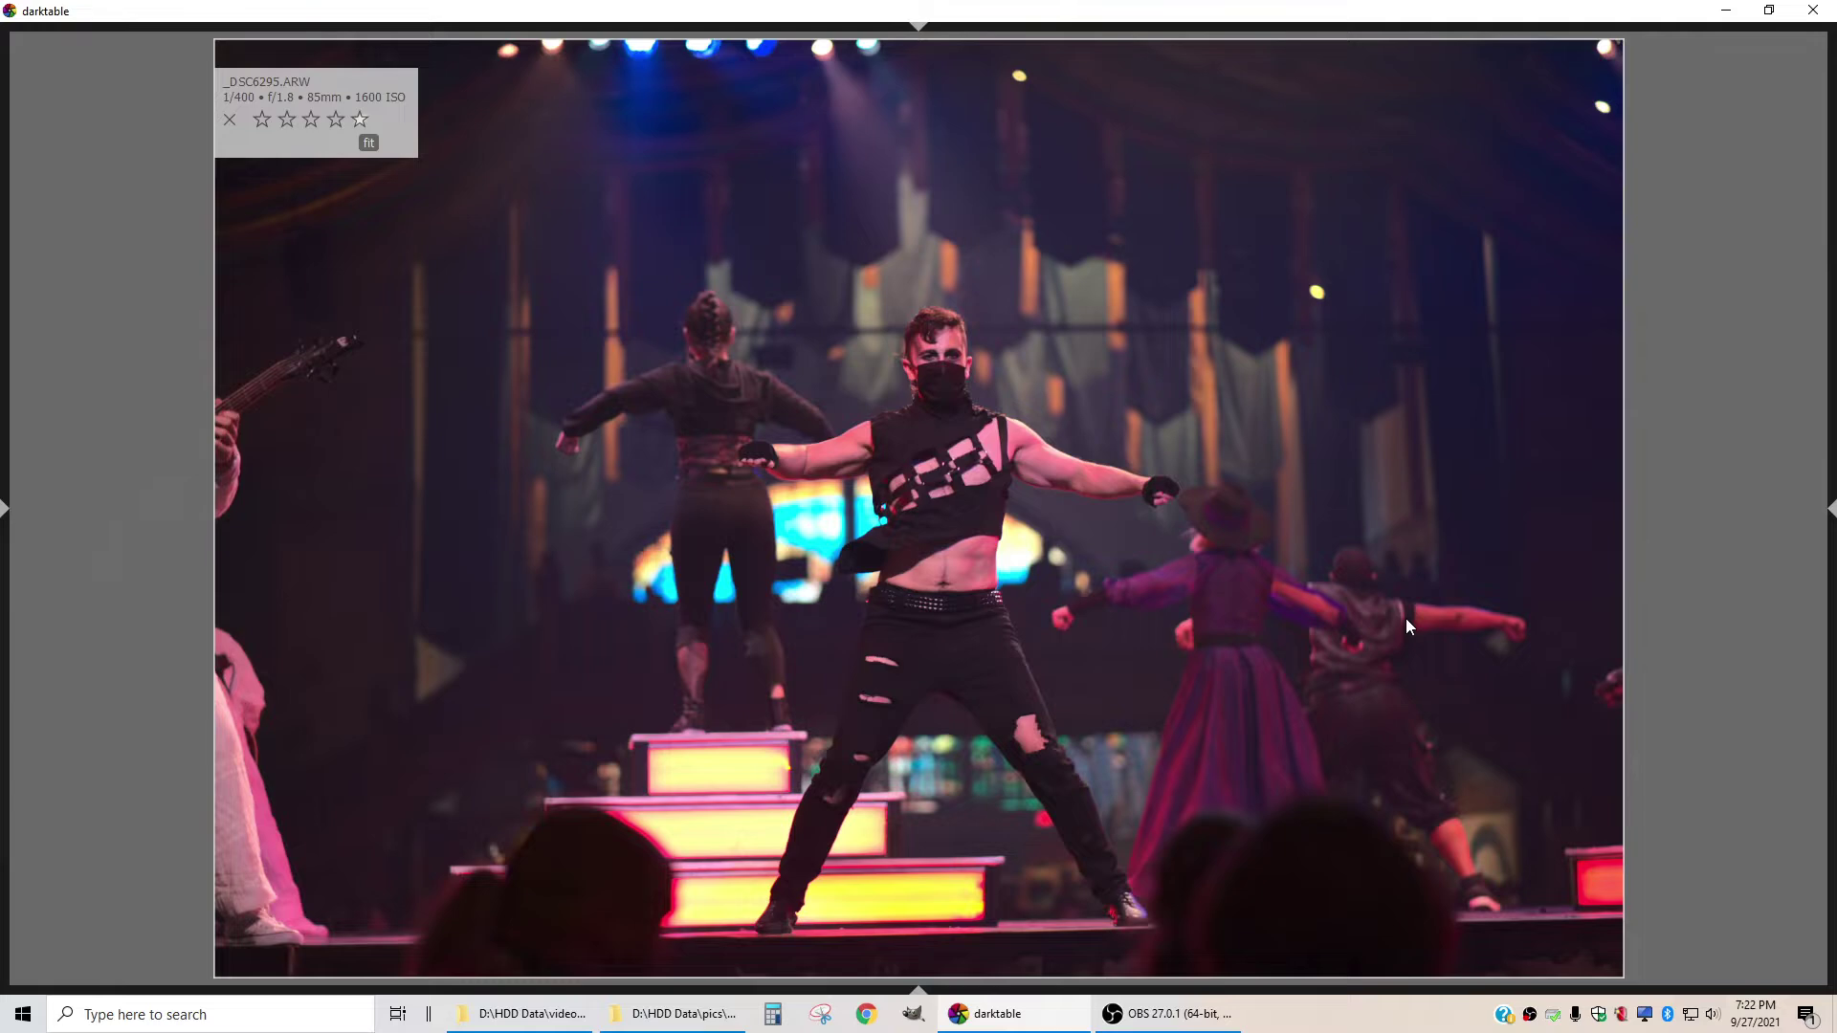
key(space)
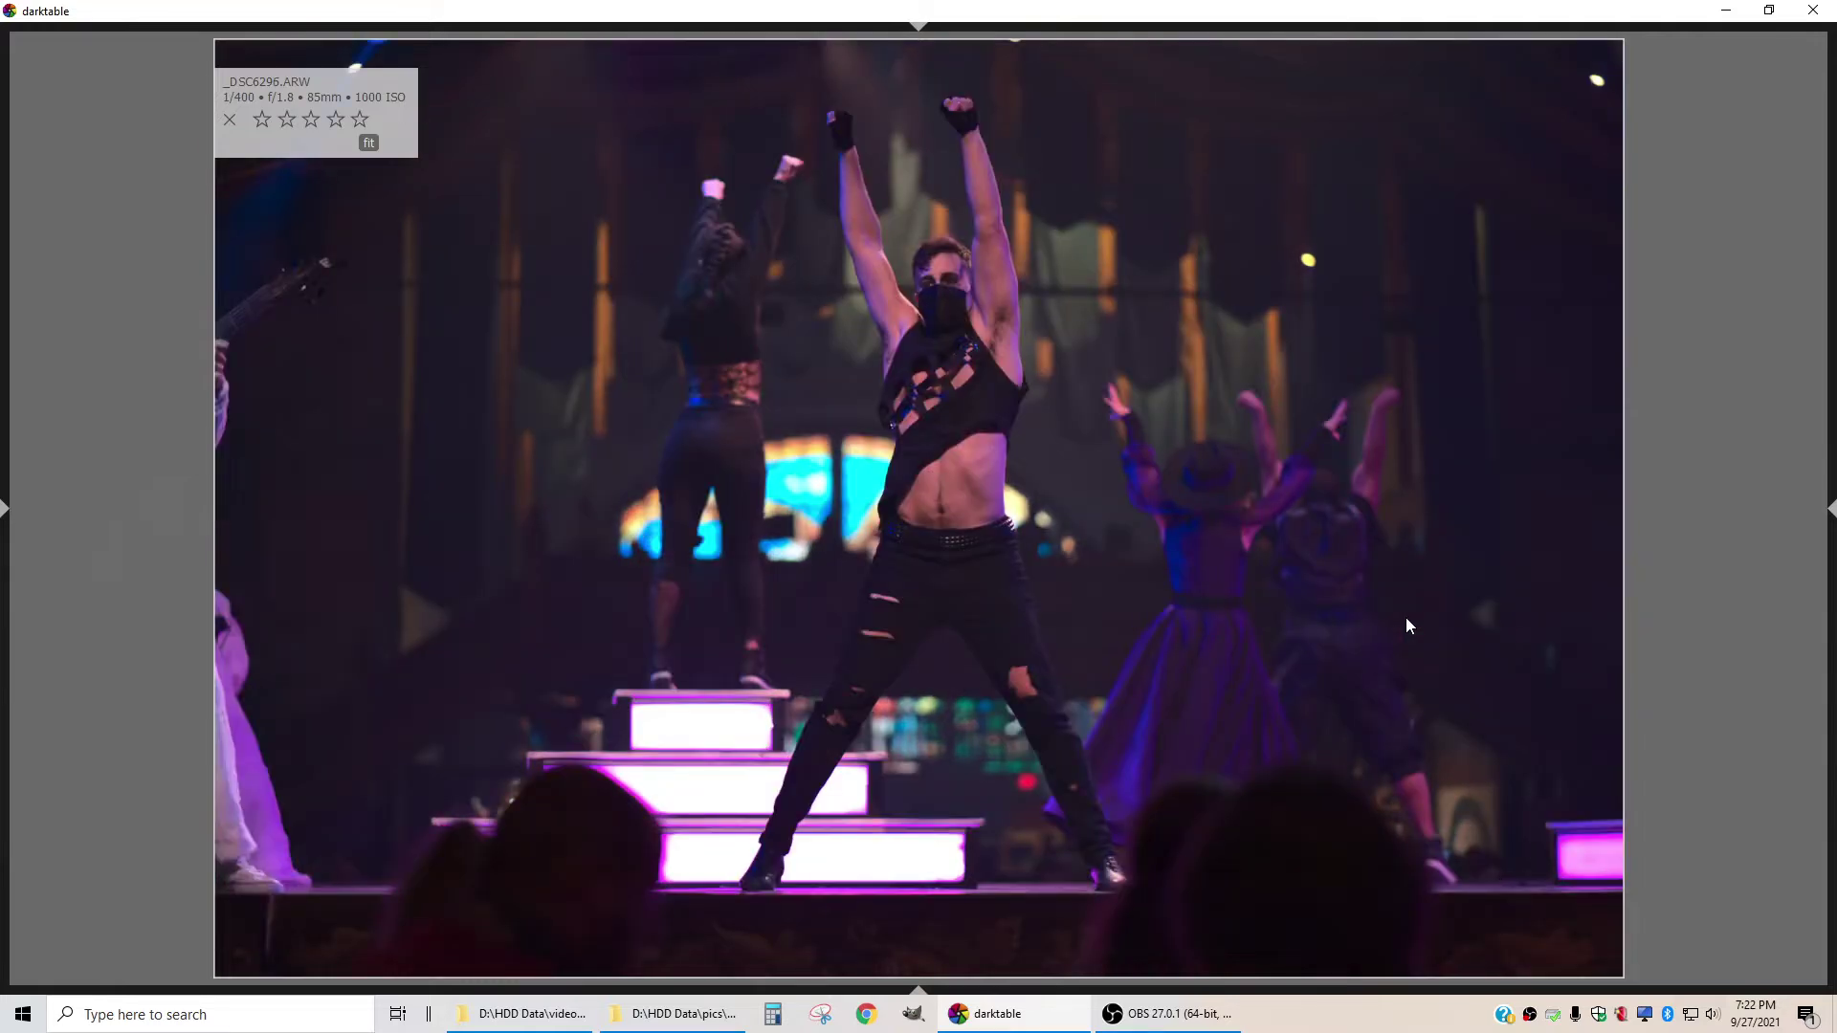
key(space)
key(space)
key(BackSpace)
key(BackSpace)
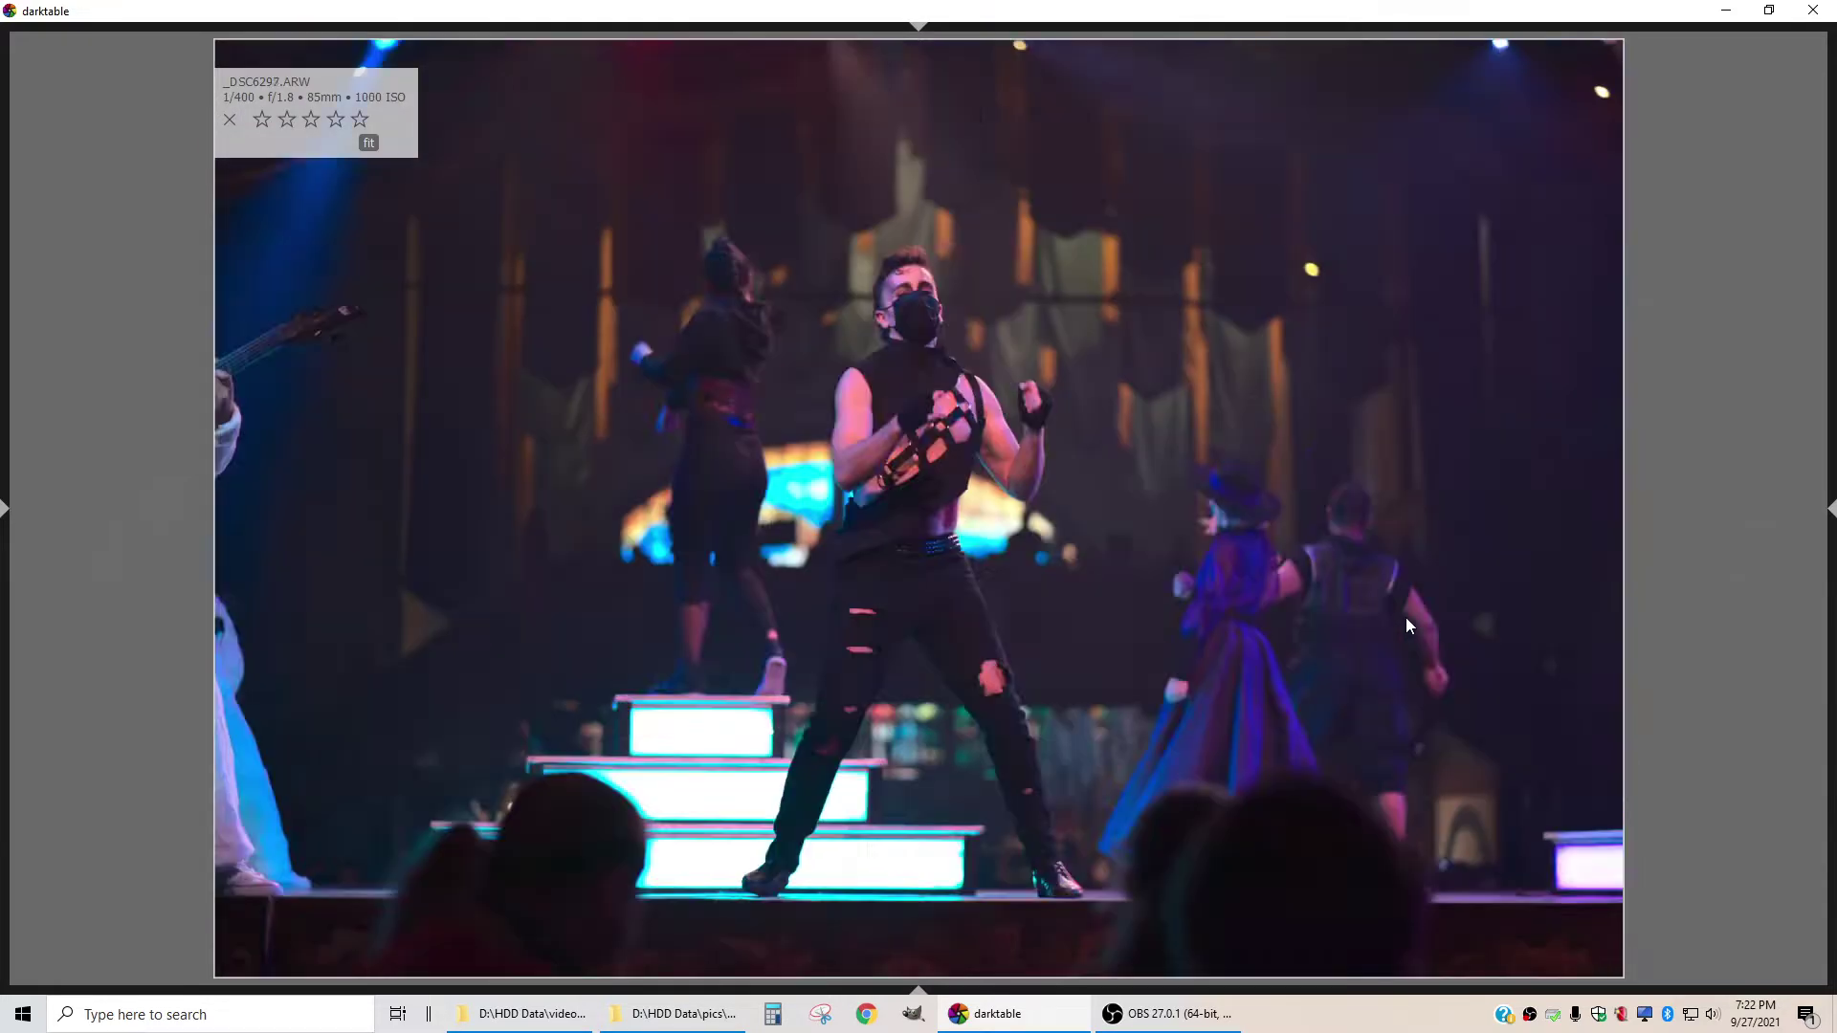
key(BackSpace)
key(3)
Check the raised-arms shot _DSC6296.ARW against its neighbouring dancer shots and rate it three stars
key(space)
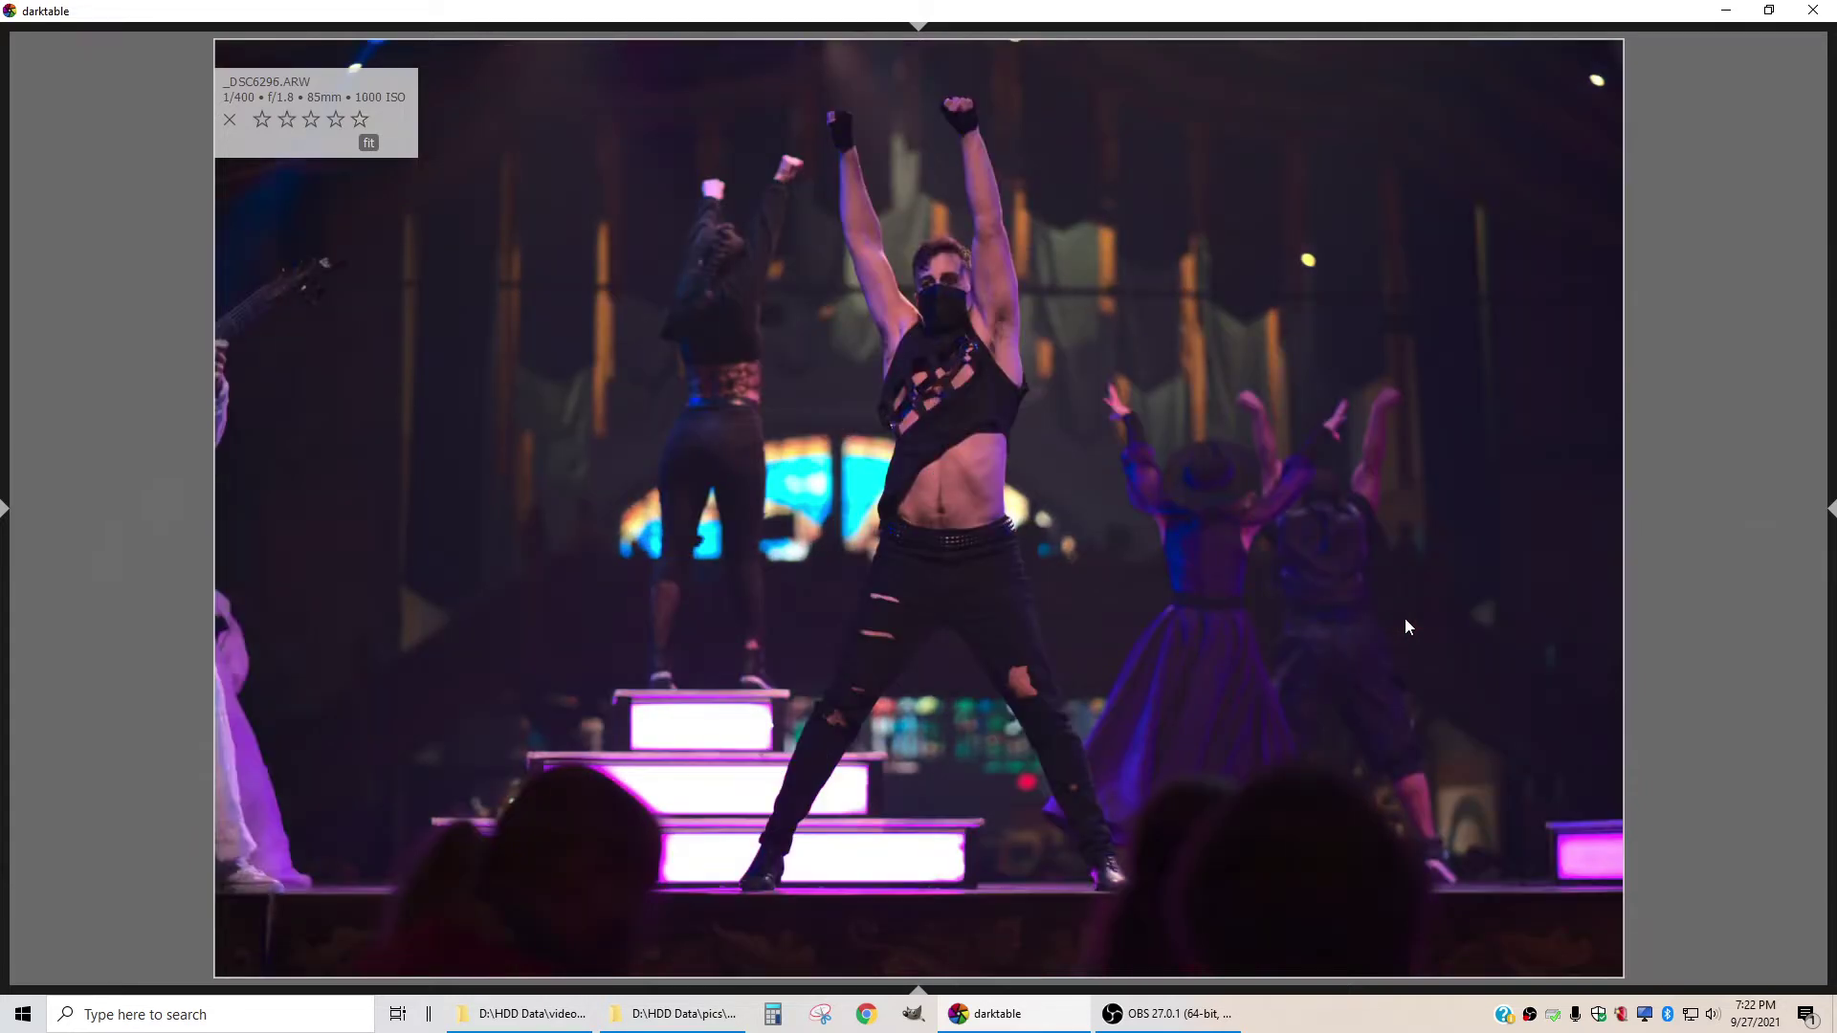
key(space)
key(BackSpace)
key(BackSpace)
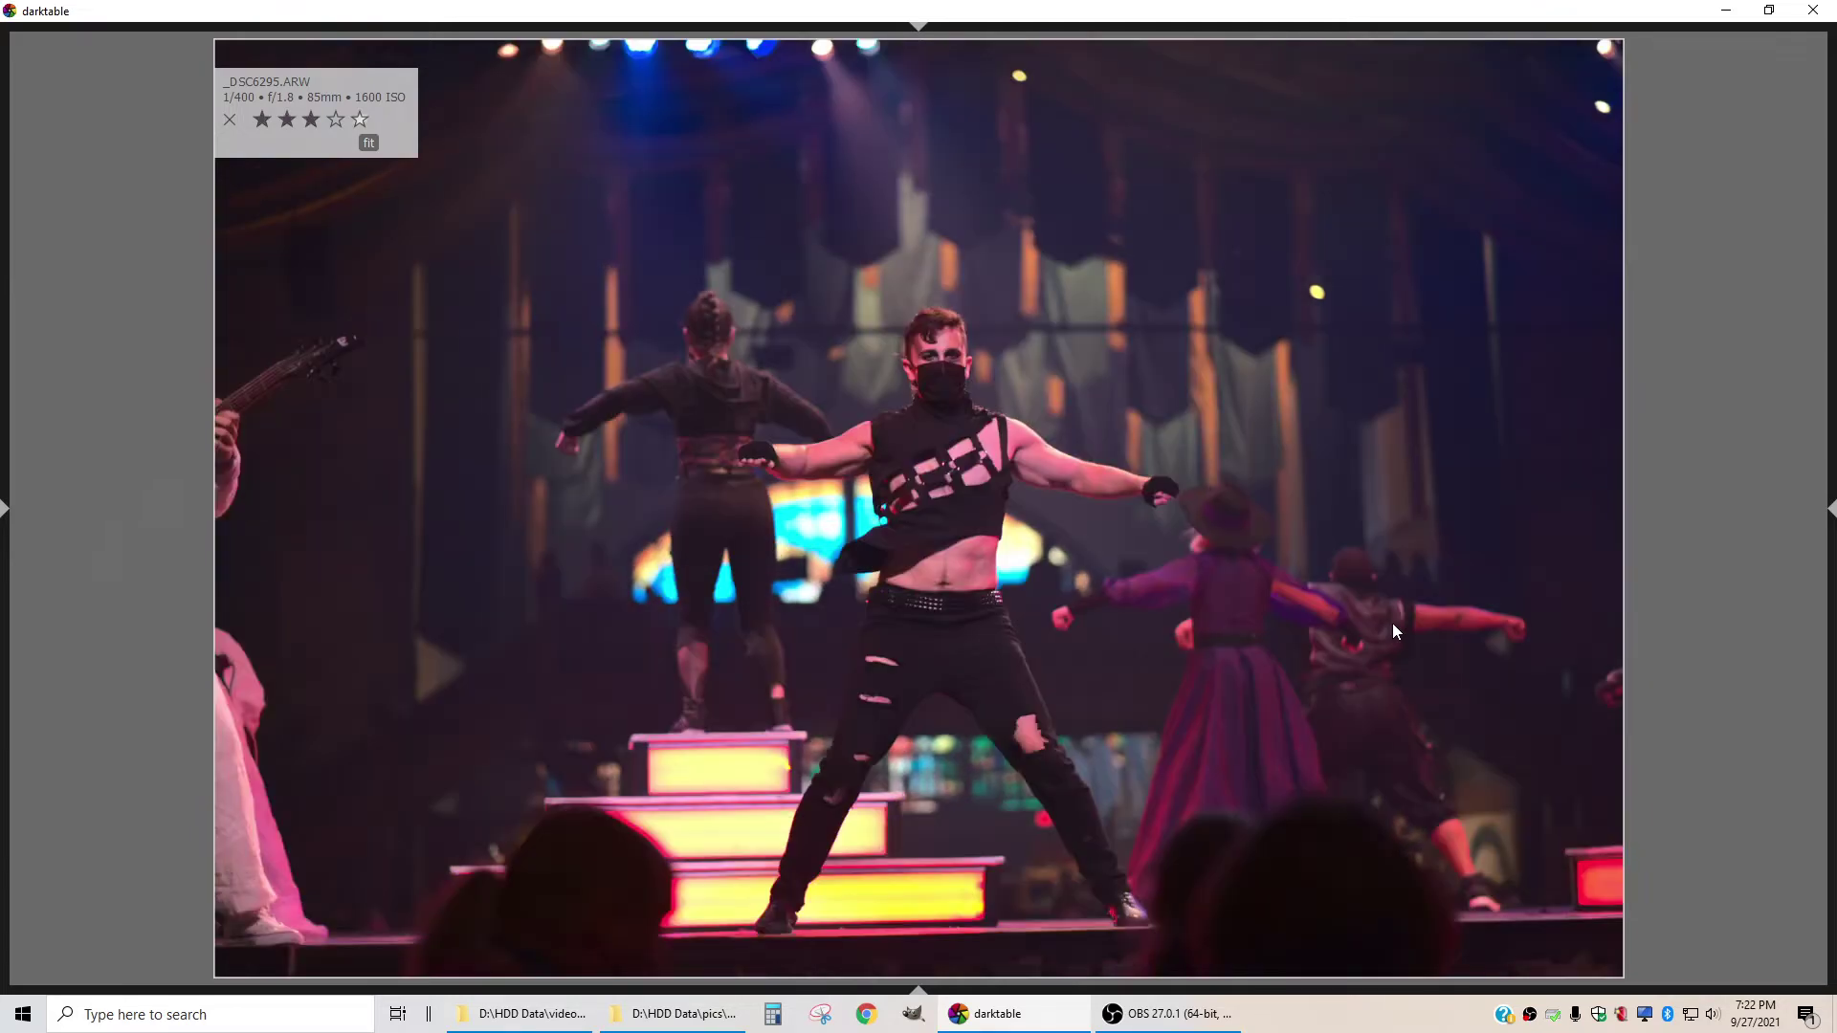
key(BackSpace)
key(space)
key(space)
key(space)
key(BackSpace)
key(3)
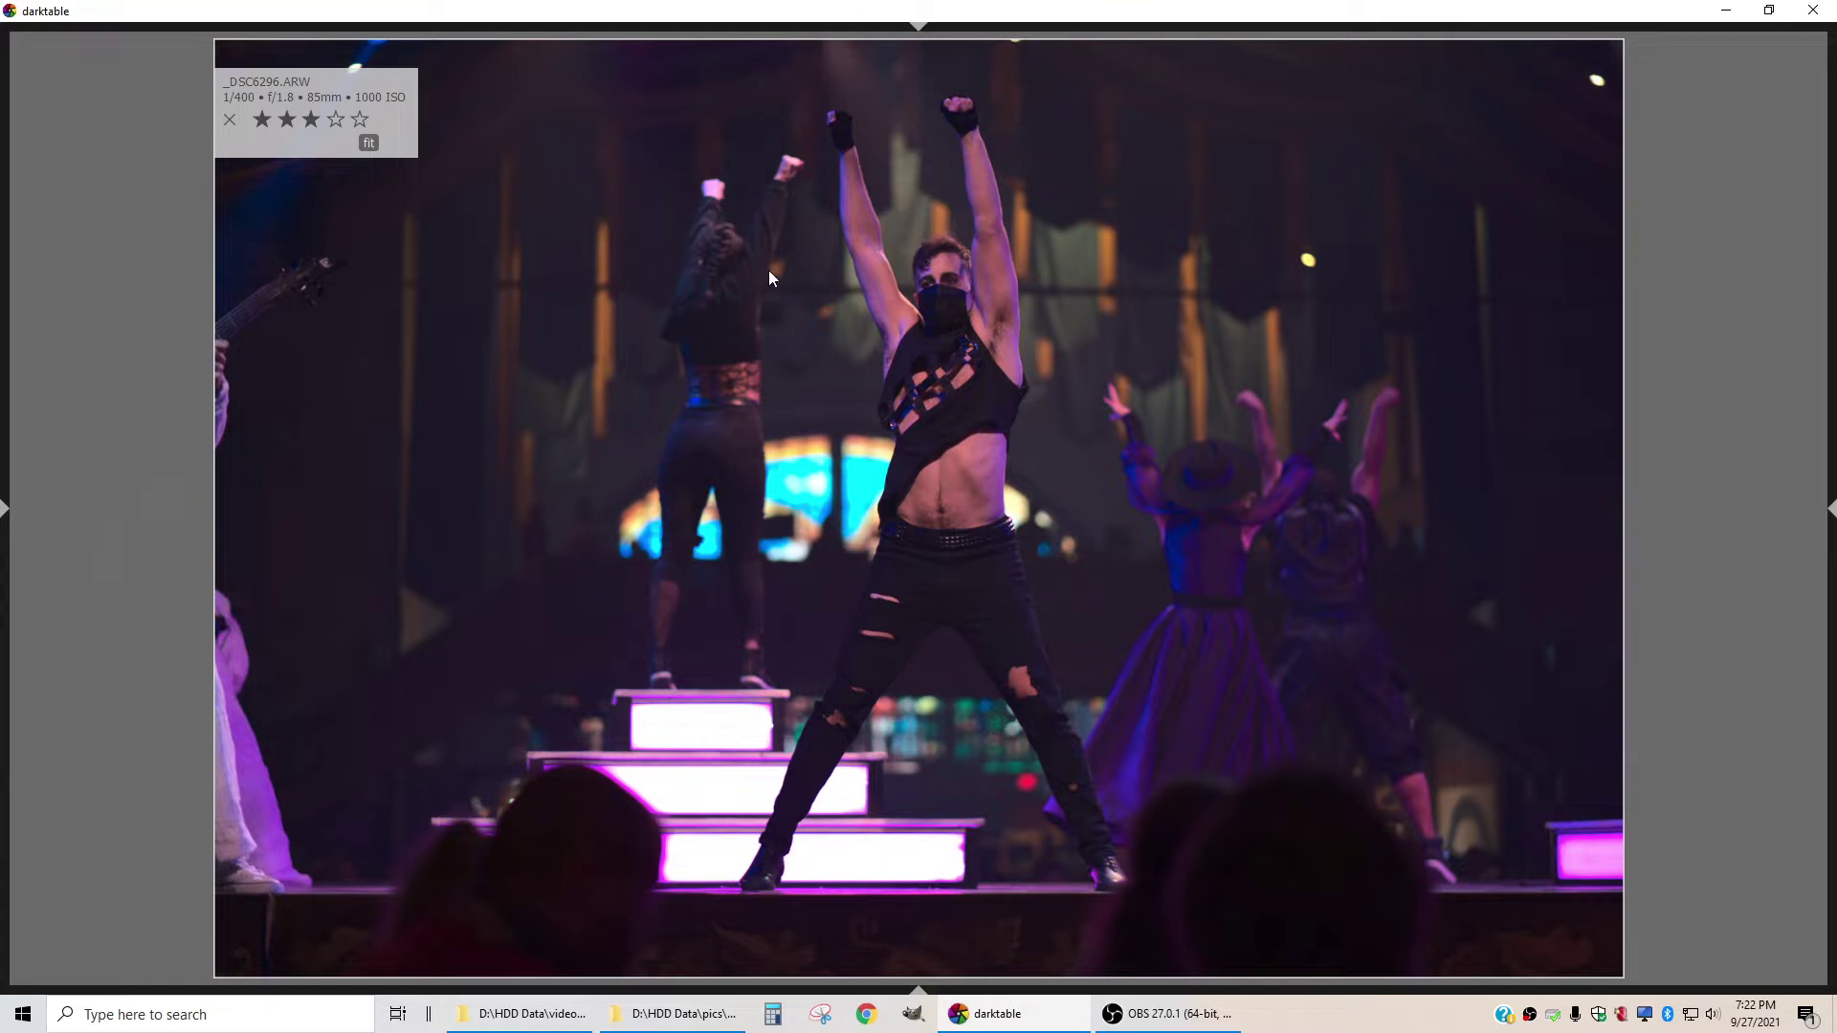
Recheck _DSC6295.ARW against _DSC6296.ARW and _DSC6294.ARW and clear the star rating of _DSC6295.ARW
key(Left)
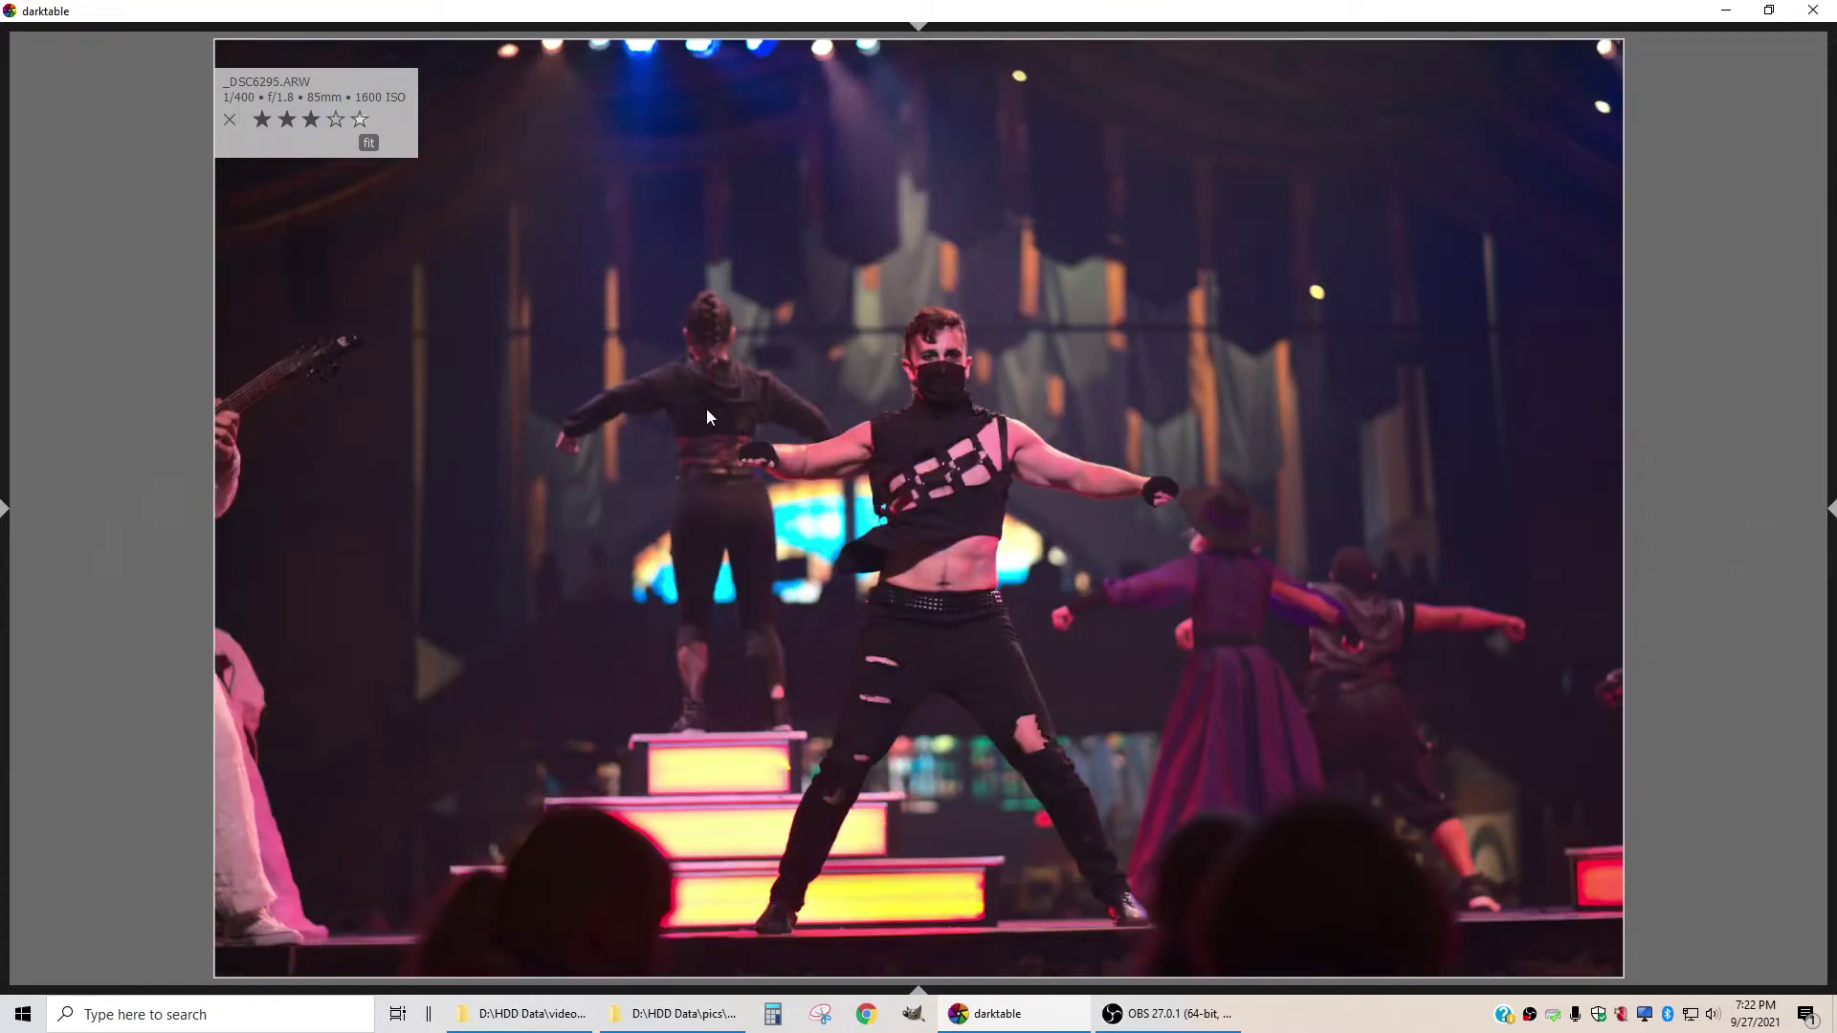
key(Right)
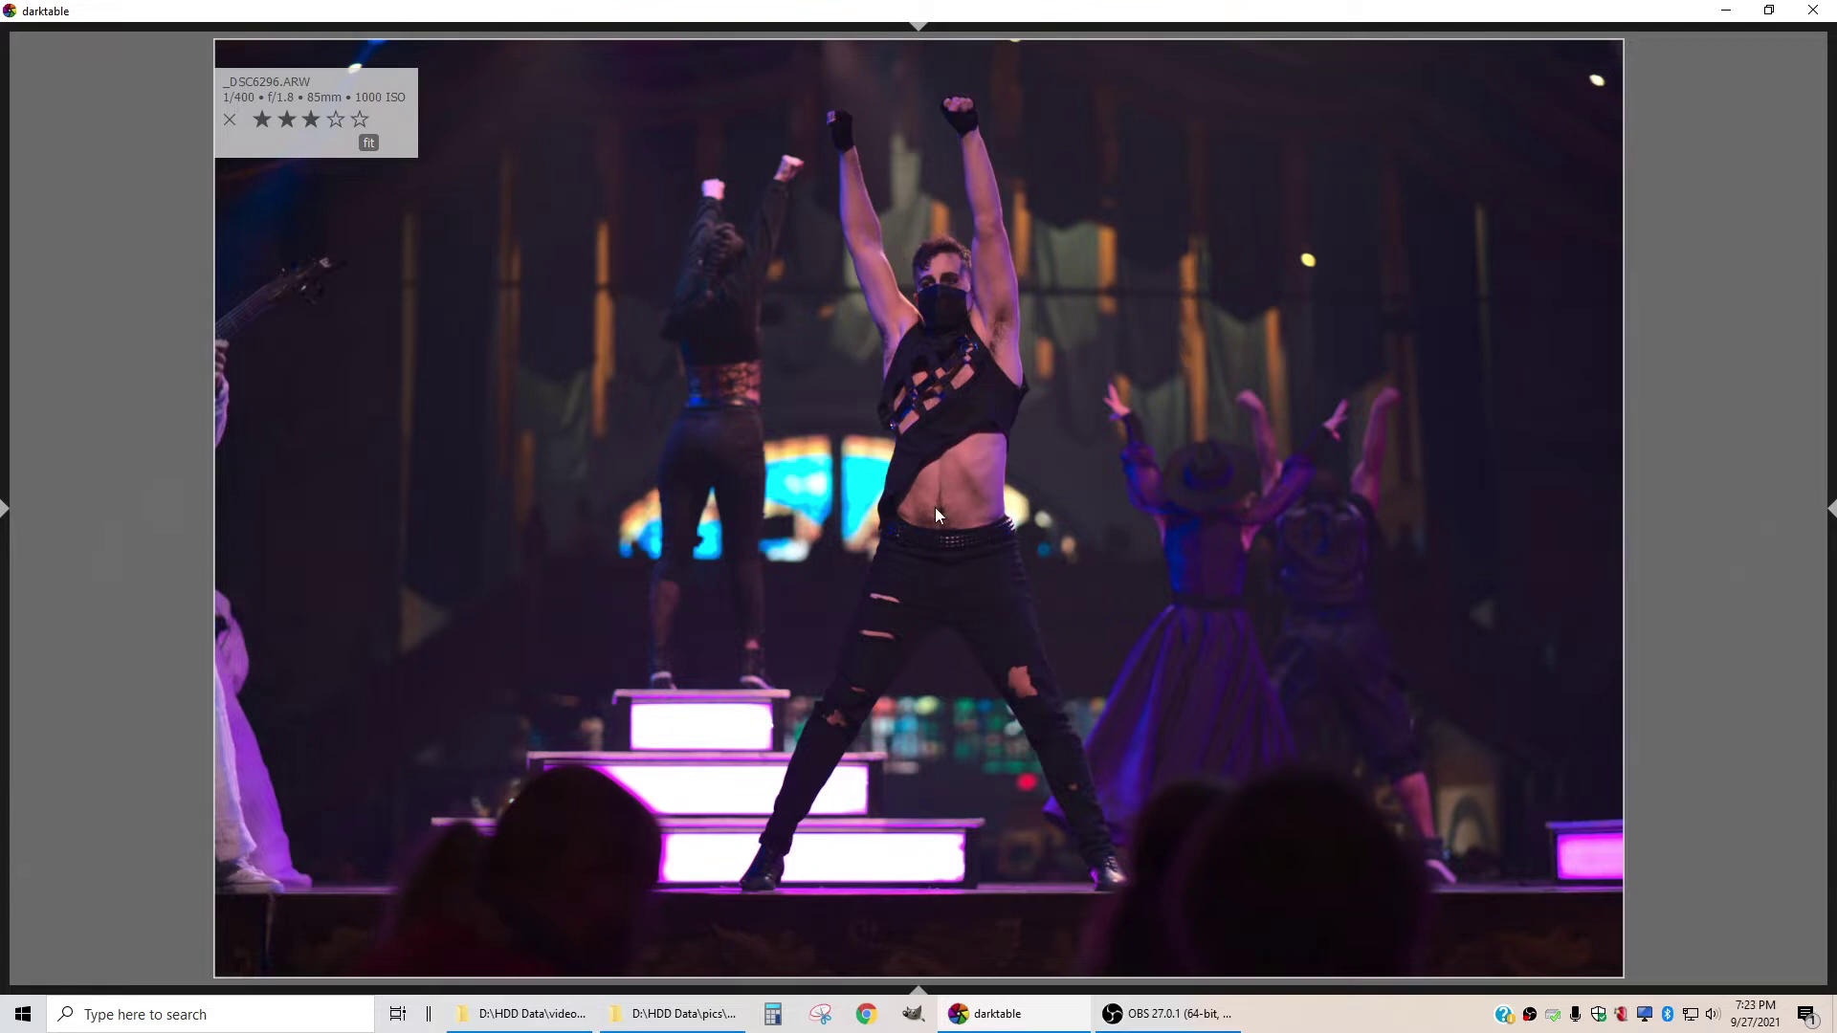
key(Left)
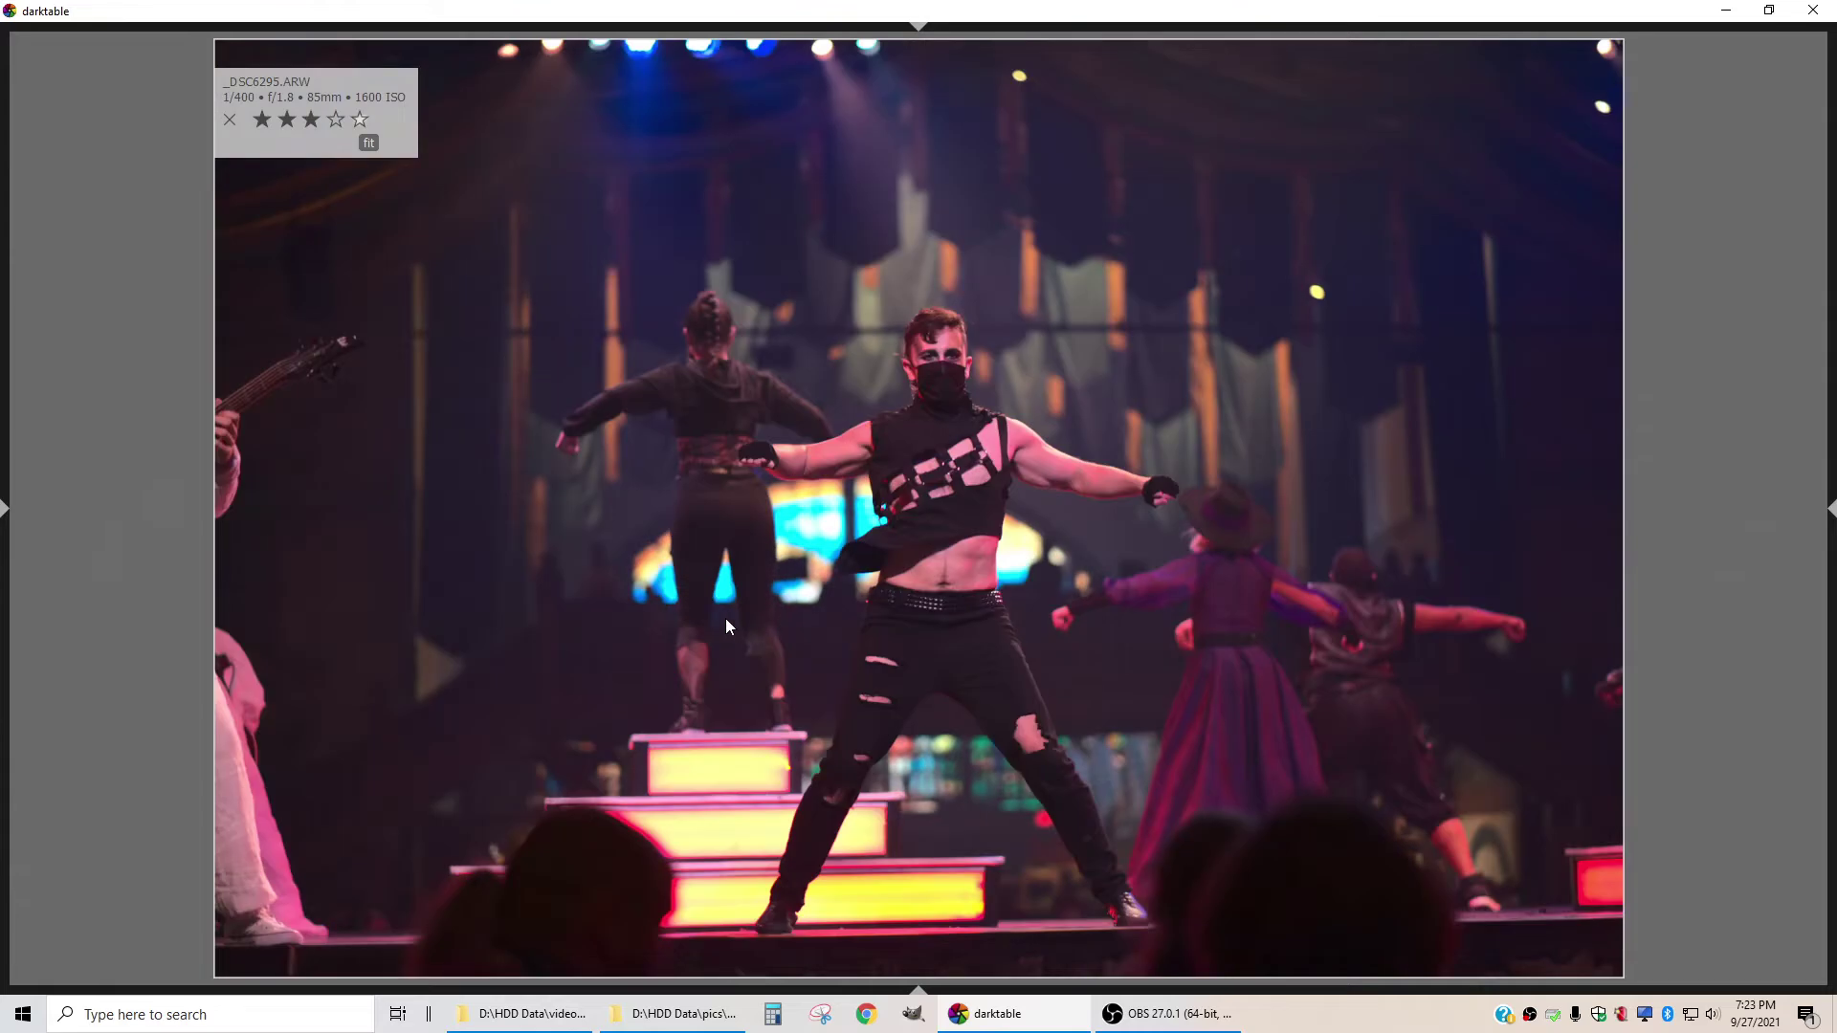
key(Left)
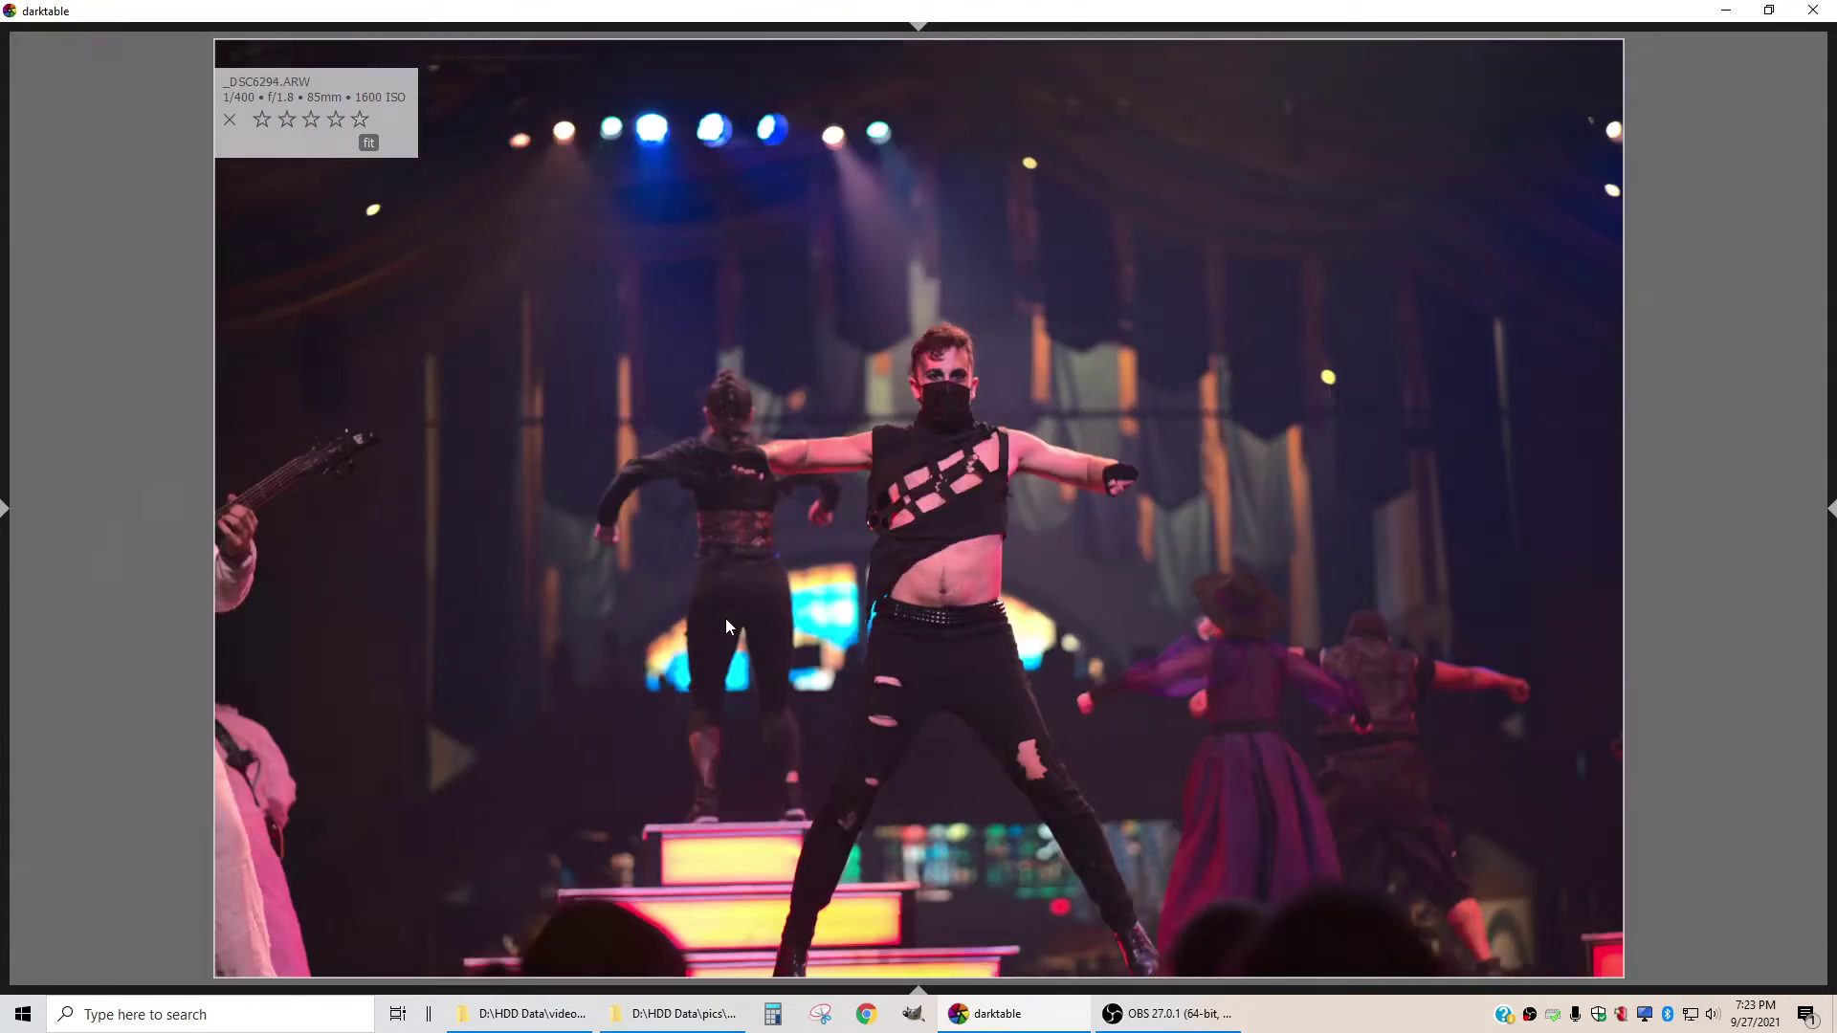
key(Right)
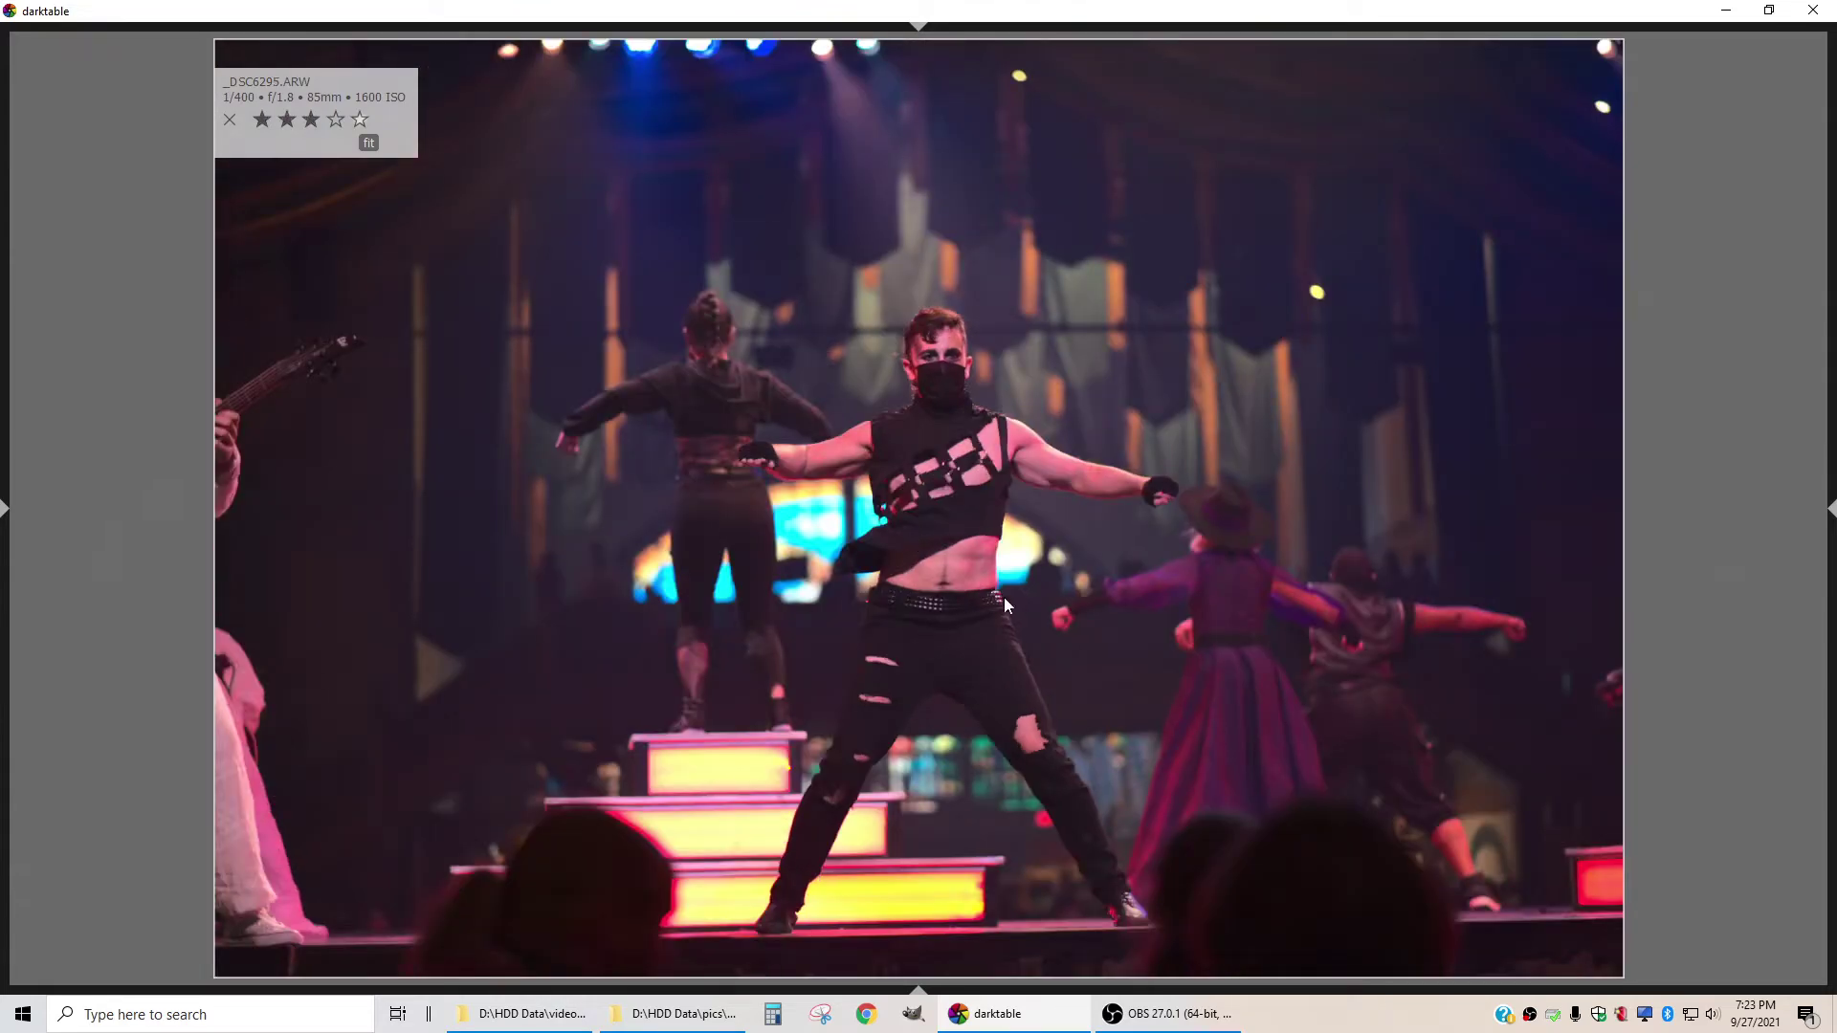
key(0)
key(Right)
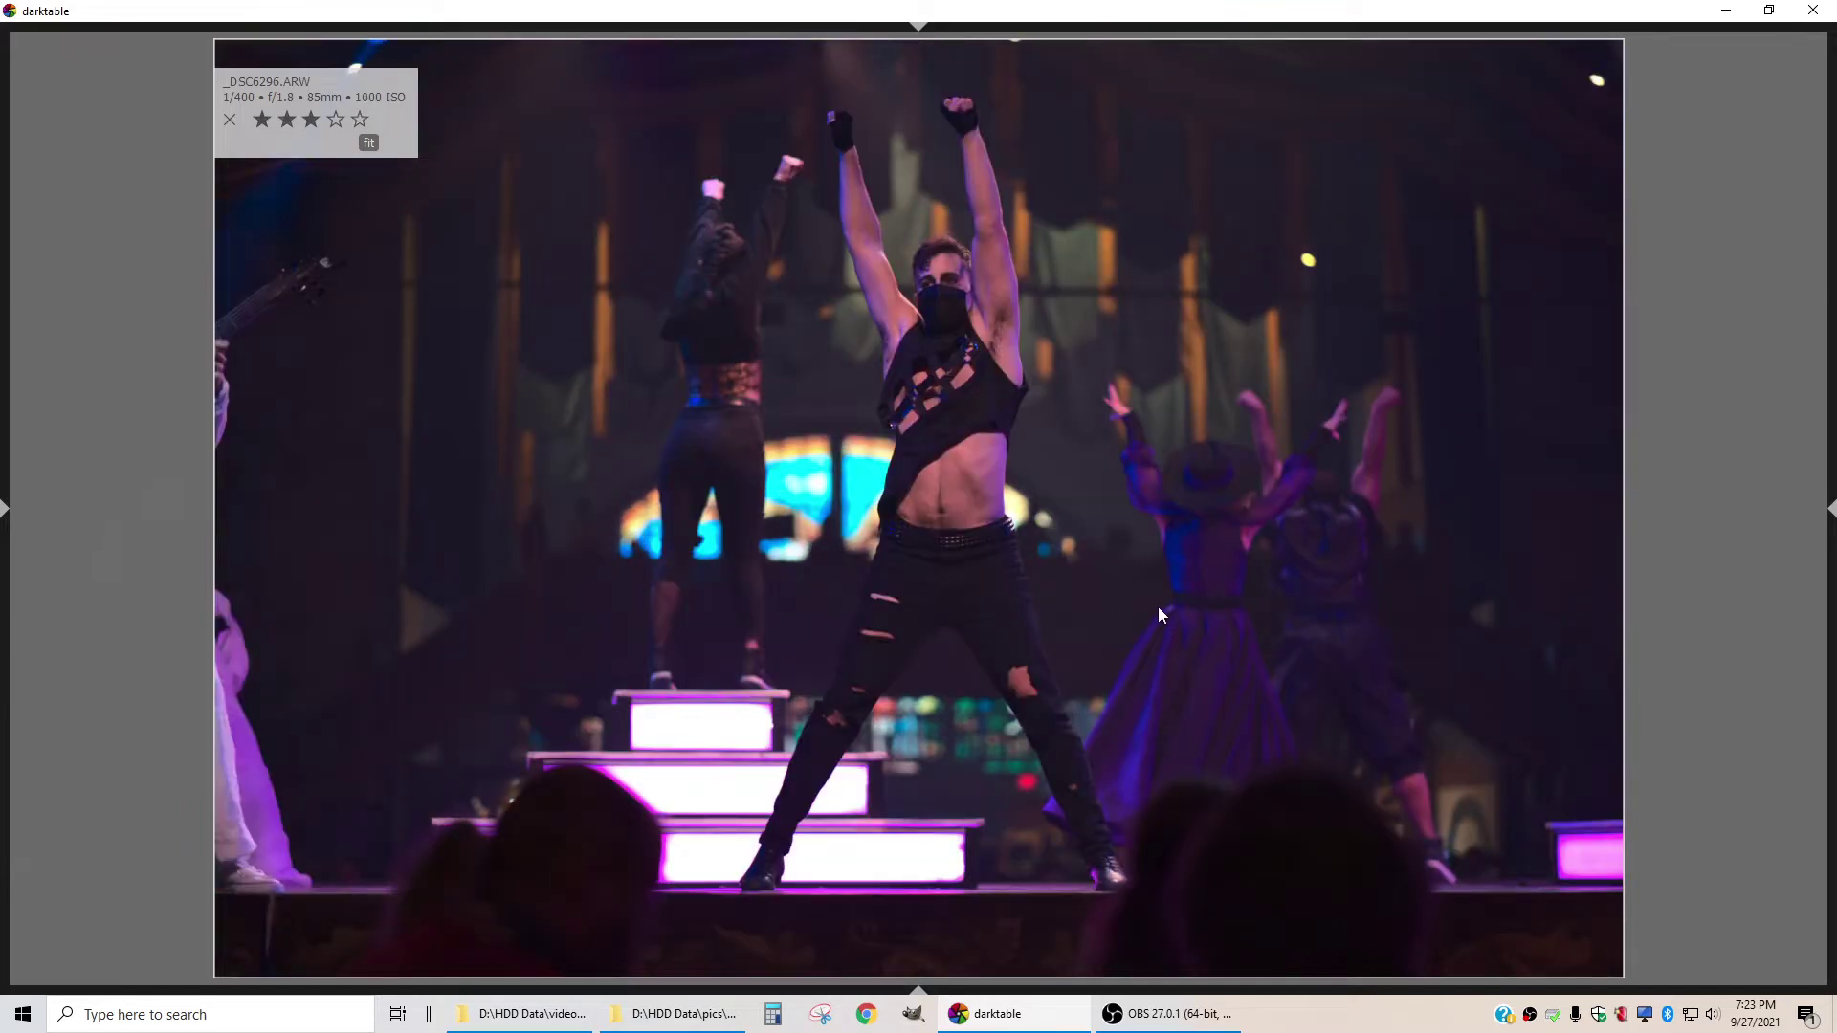
Compare the blue-coat performer shots _DSC6298.ARW and _DSC6299.ARW with the next frame and rate _DSC6299.ARW three stars
key(Right)
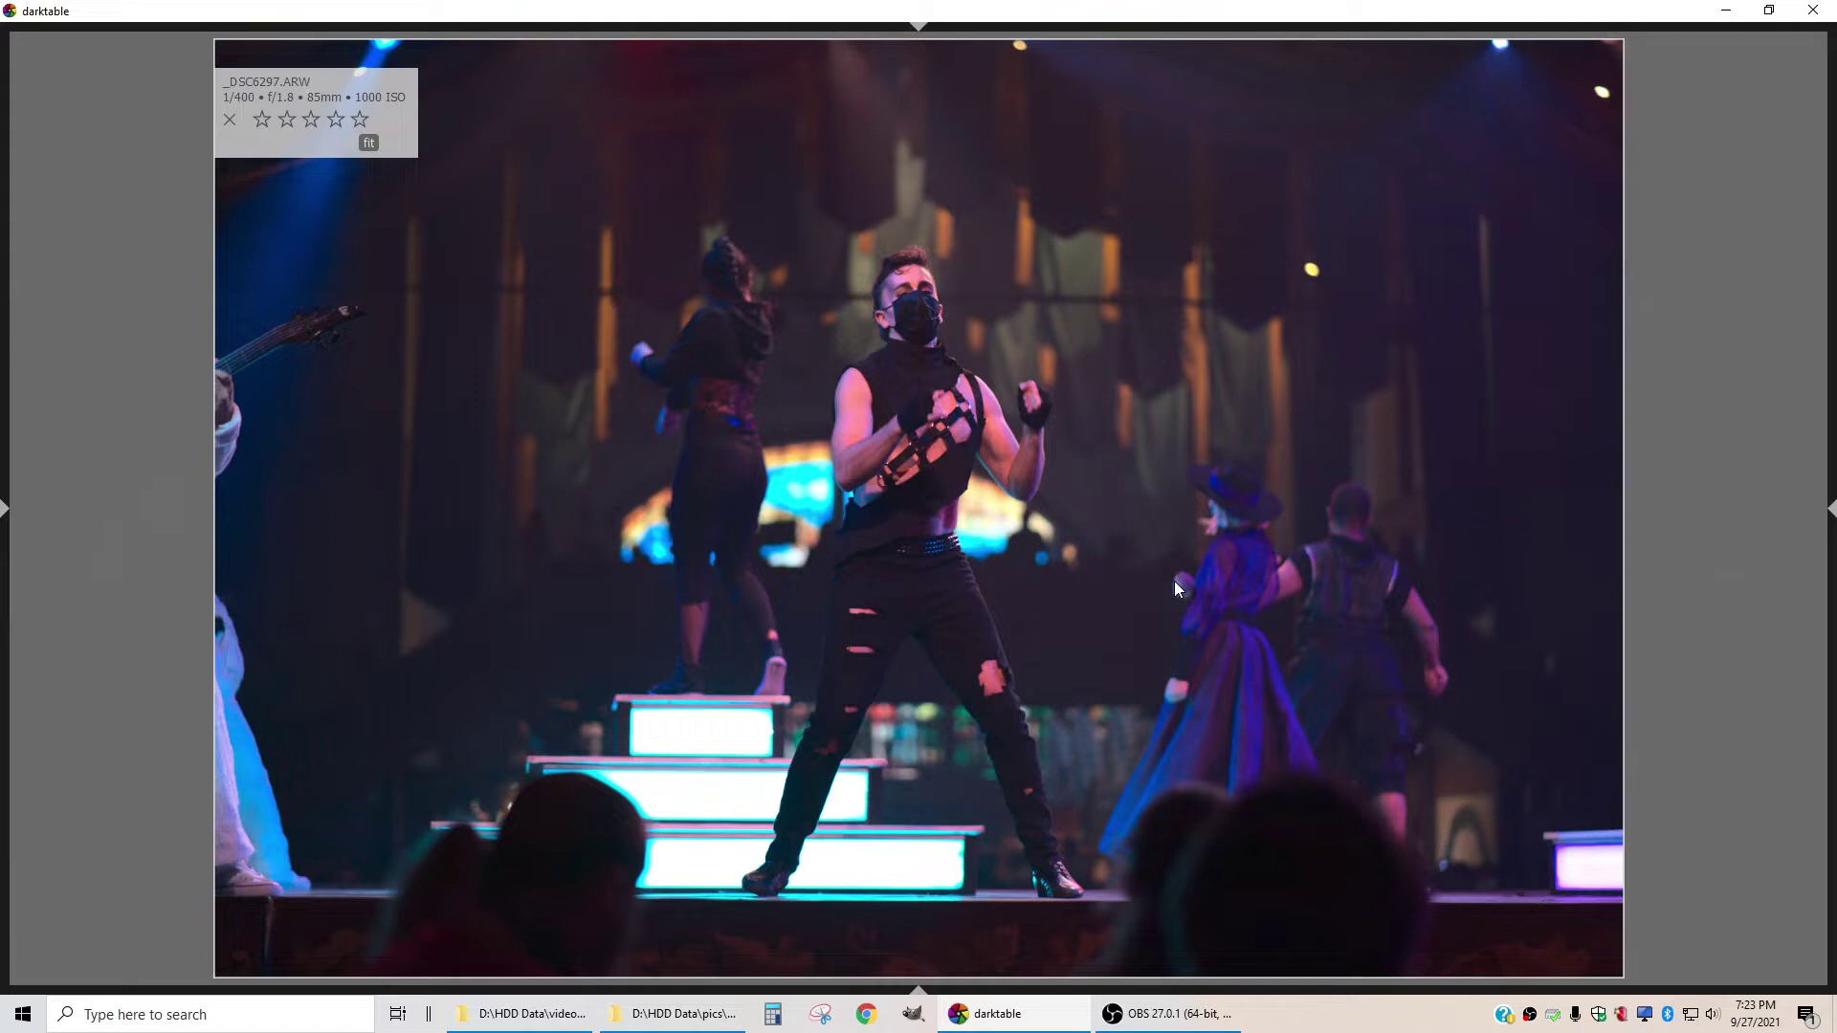
key(Right)
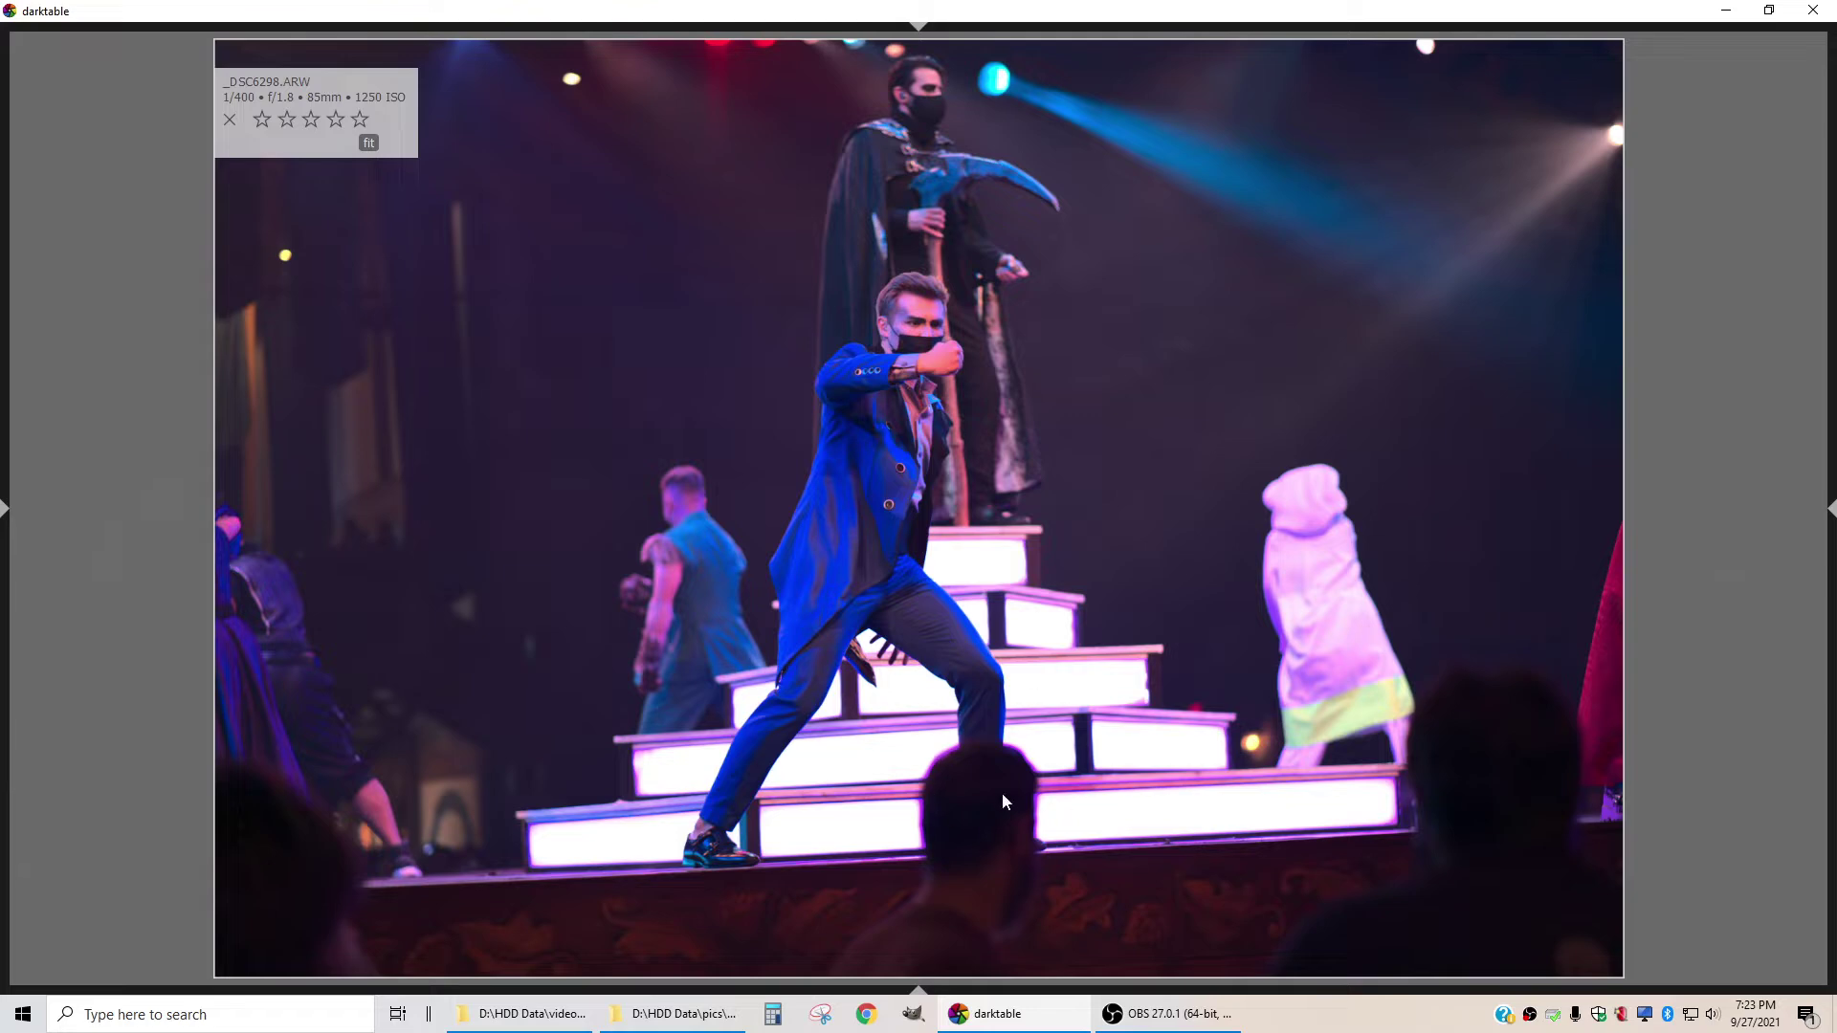
key(Right)
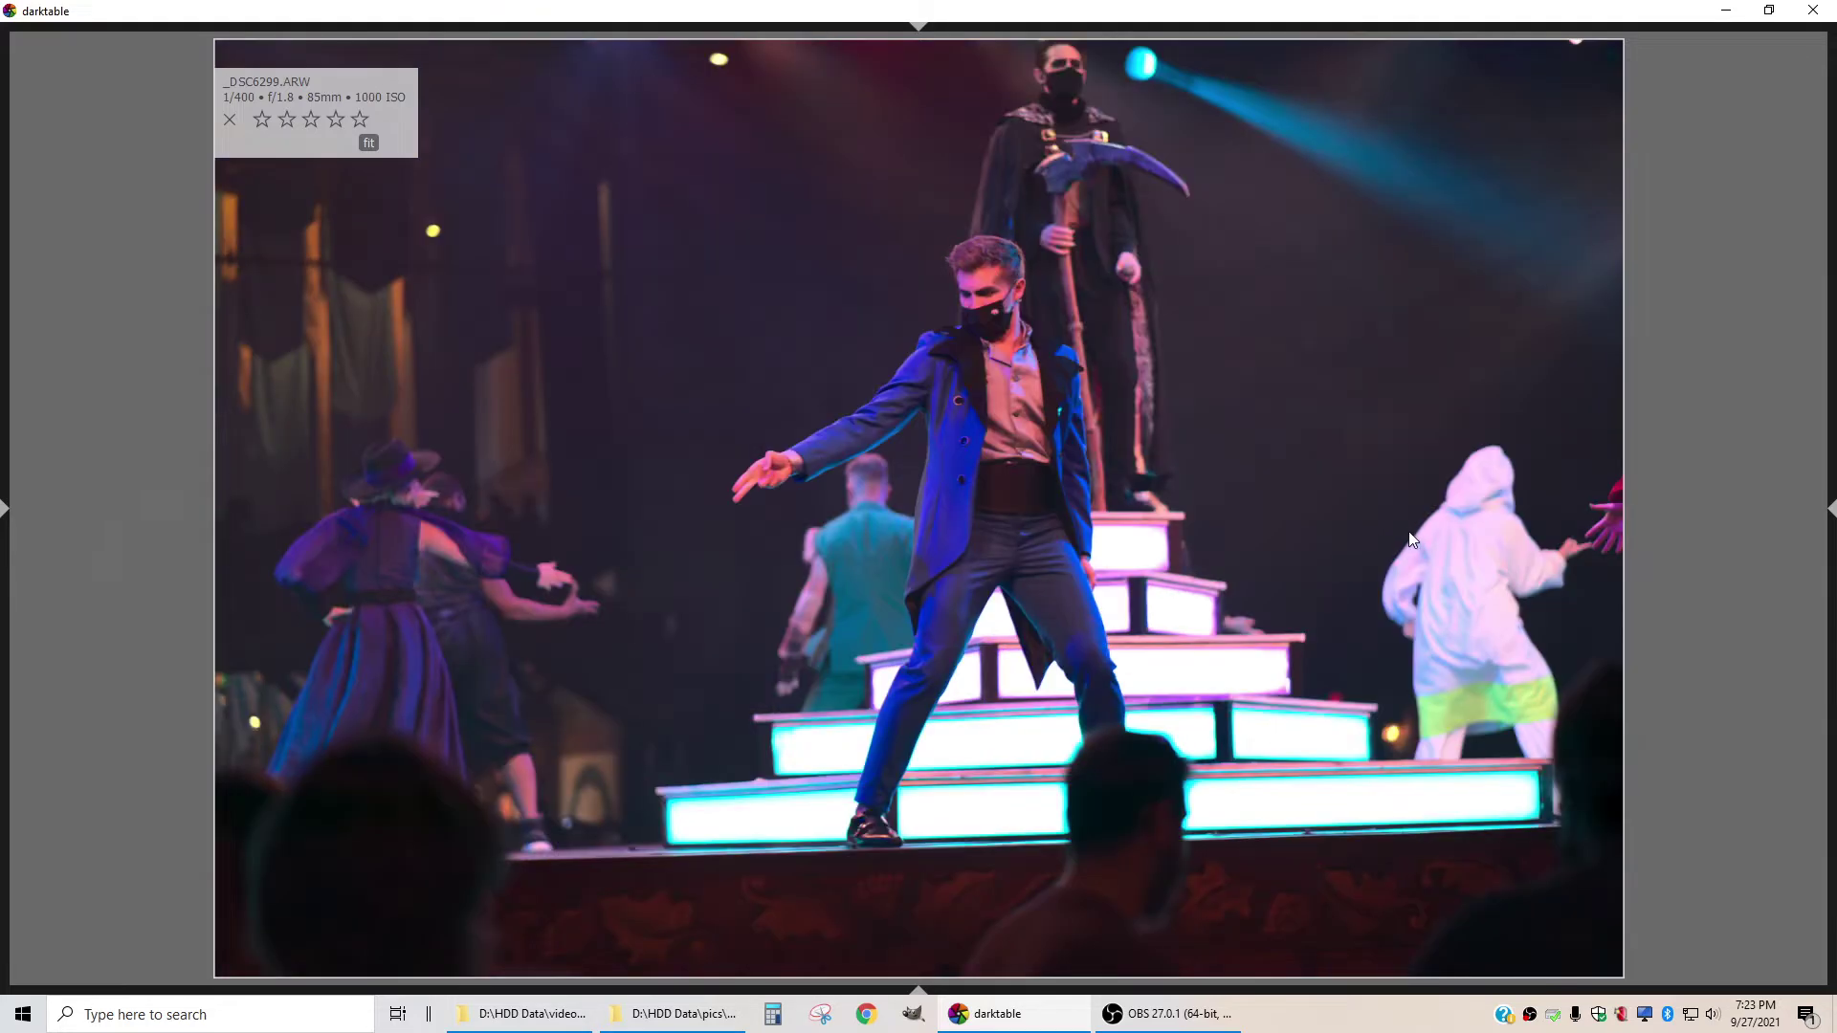
key(Left)
key(Right)
key(Right)
key(Left)
key(3)
Review the frames following _DSC6299.ARW up to the jumping-dancer shot _DSC6305.ARW and compare it with _DSC6306.ARW
key(Right)
key(Right)
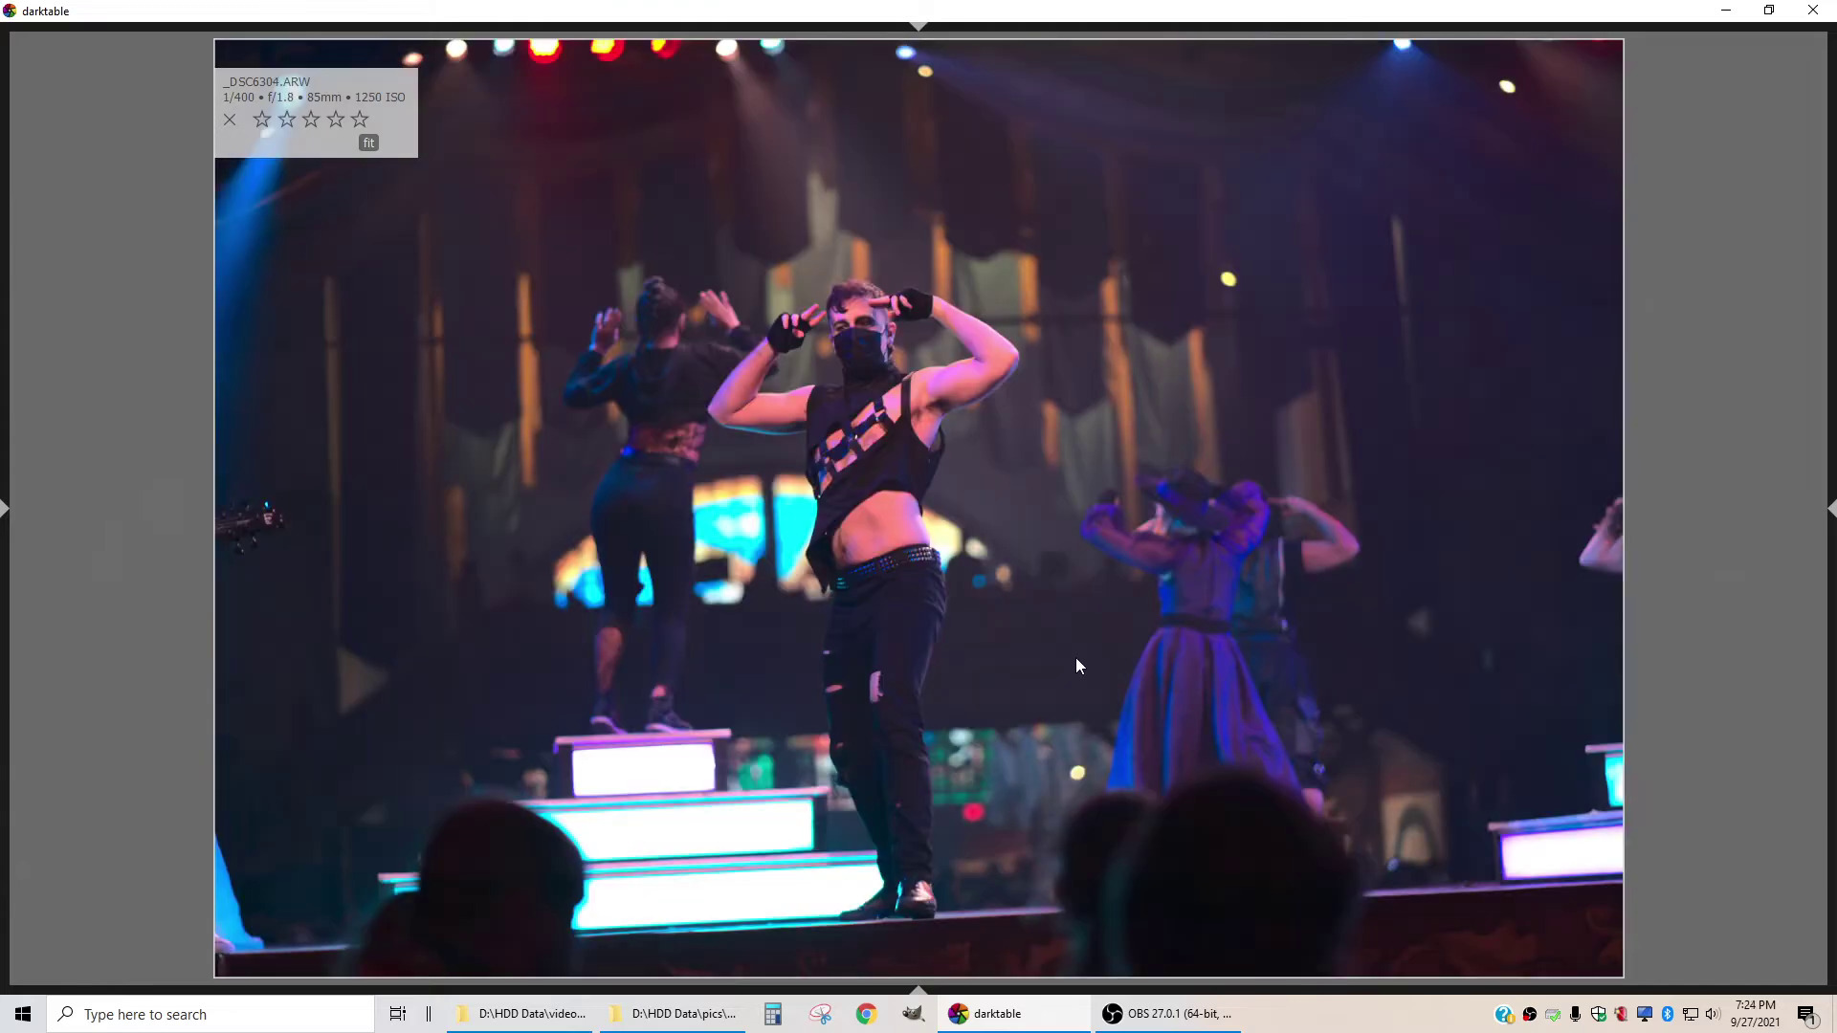
key(Right)
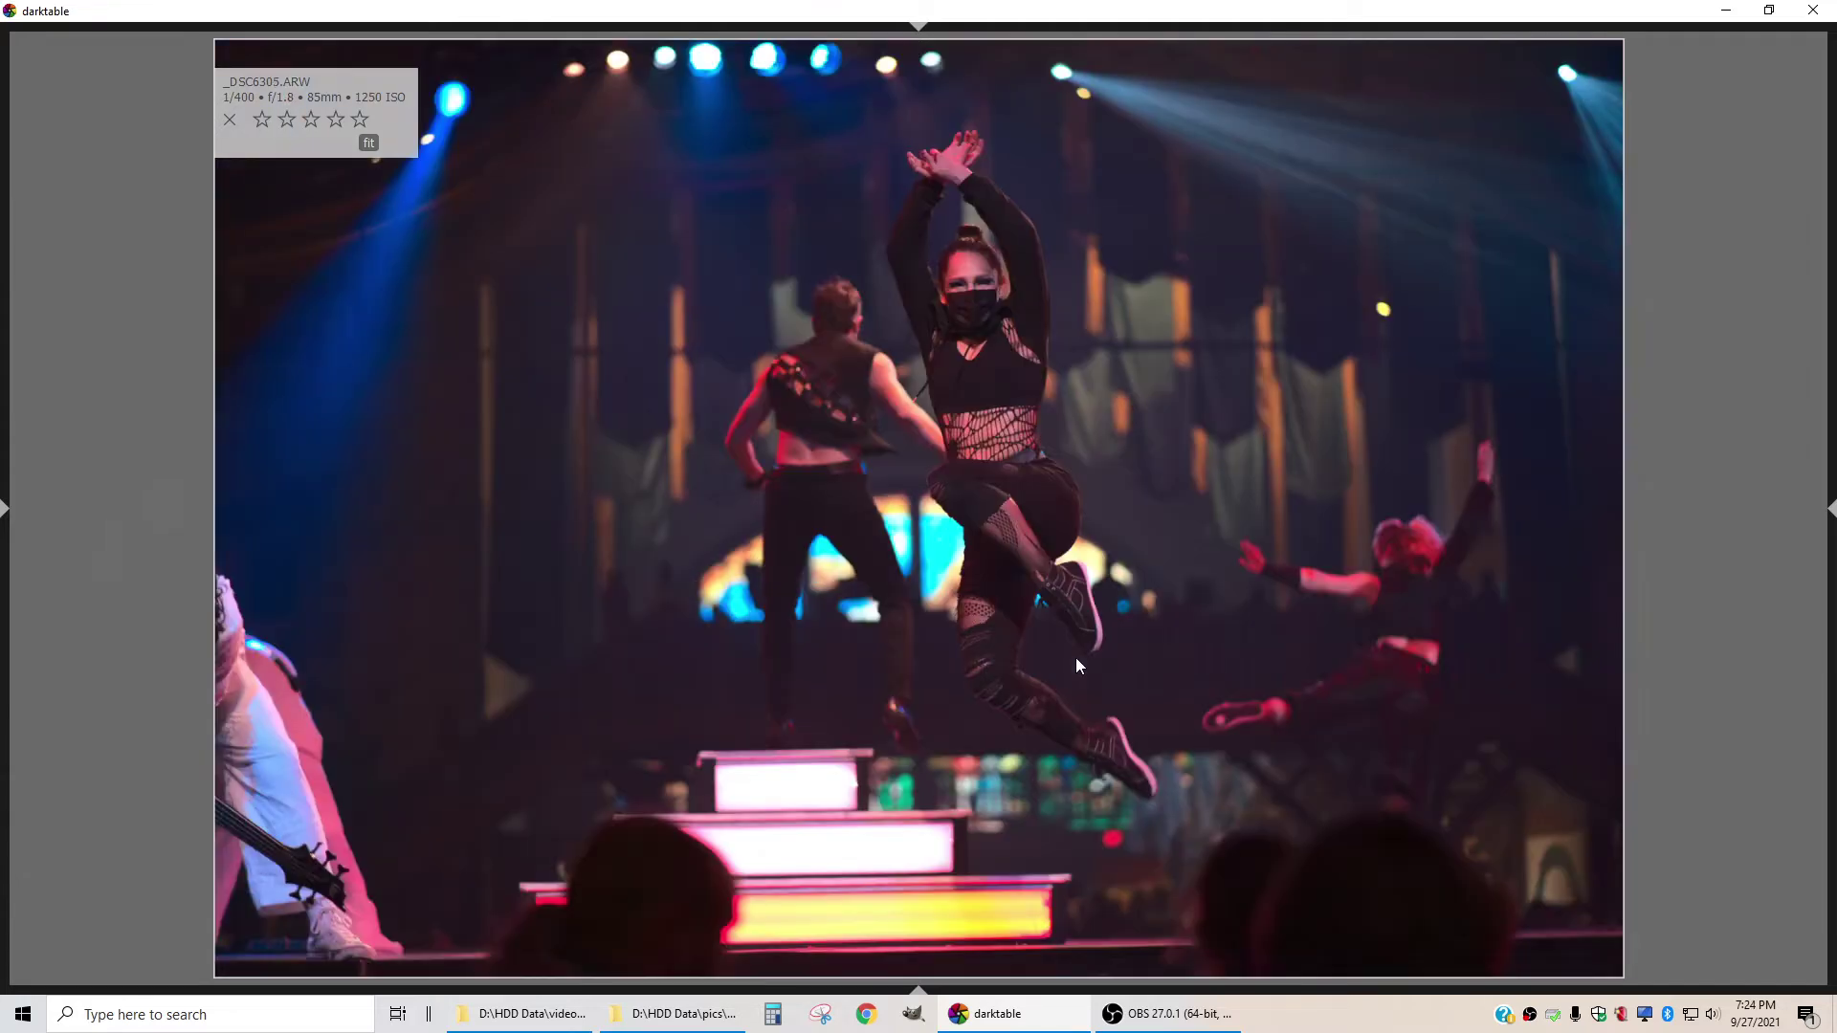
key(Right)
key(Right)
key(Left)
key(Left)
key(Right)
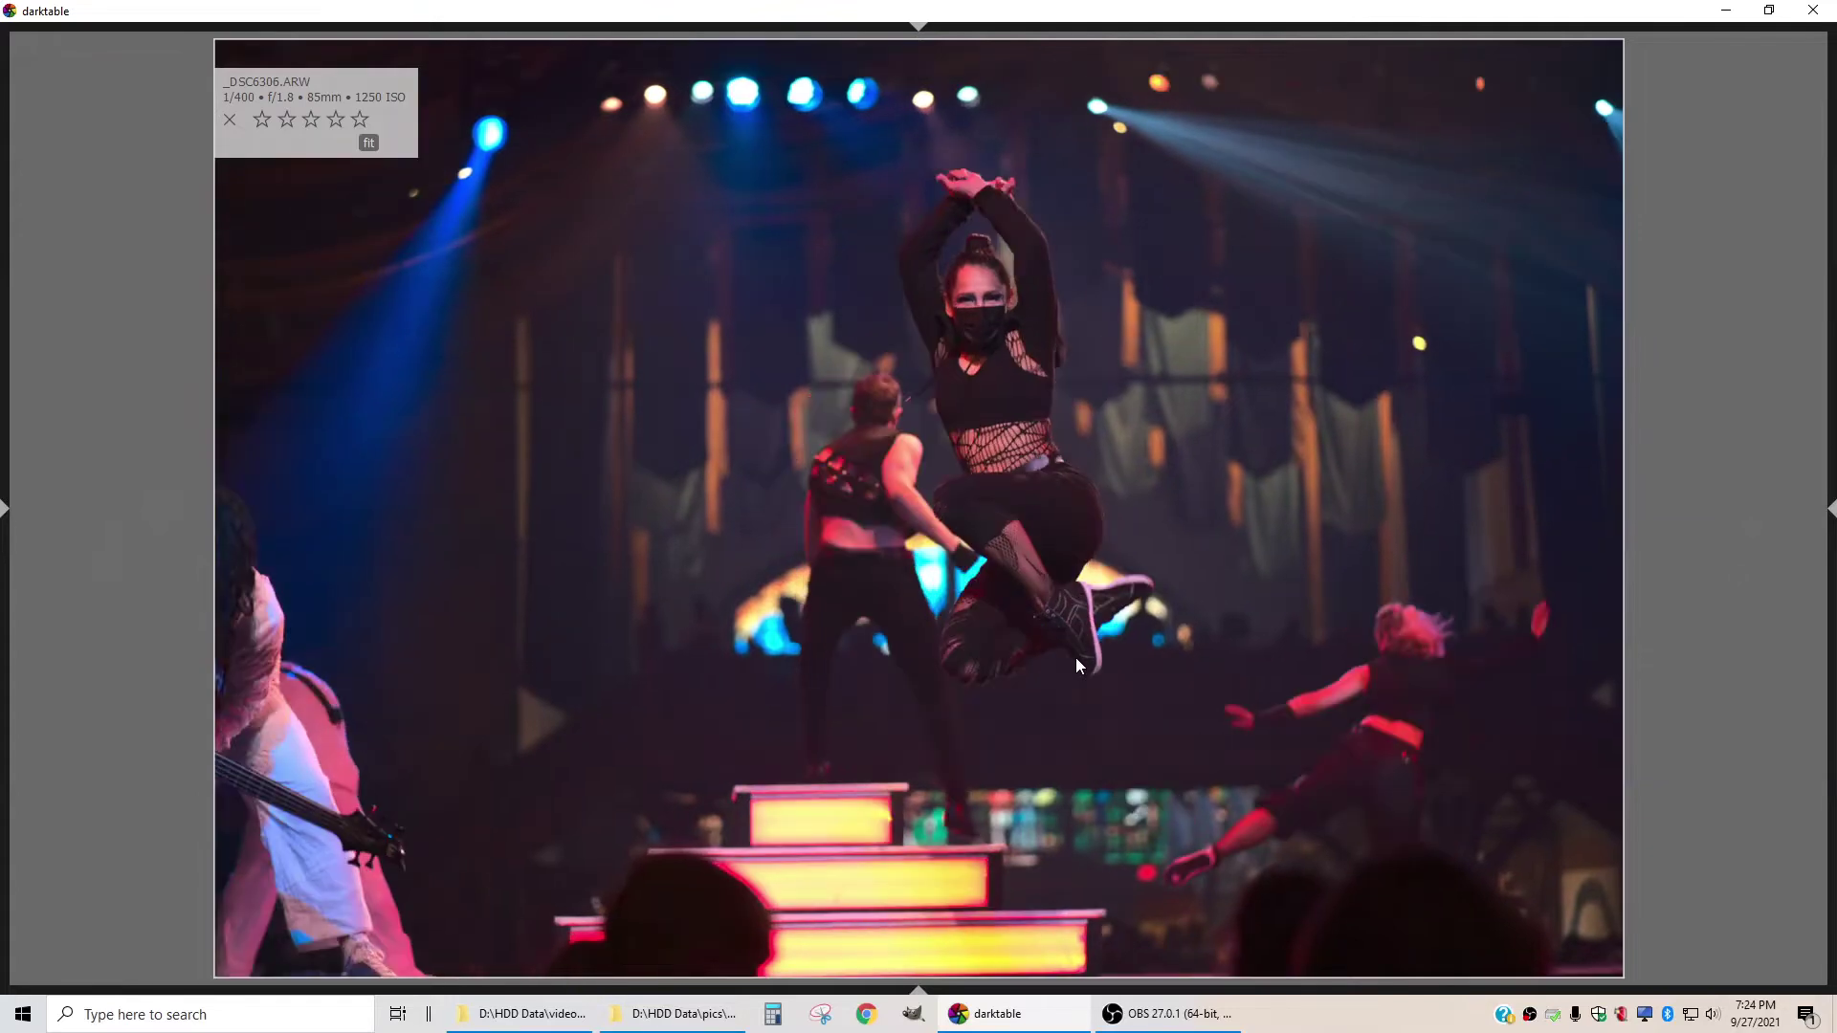
key(Left)
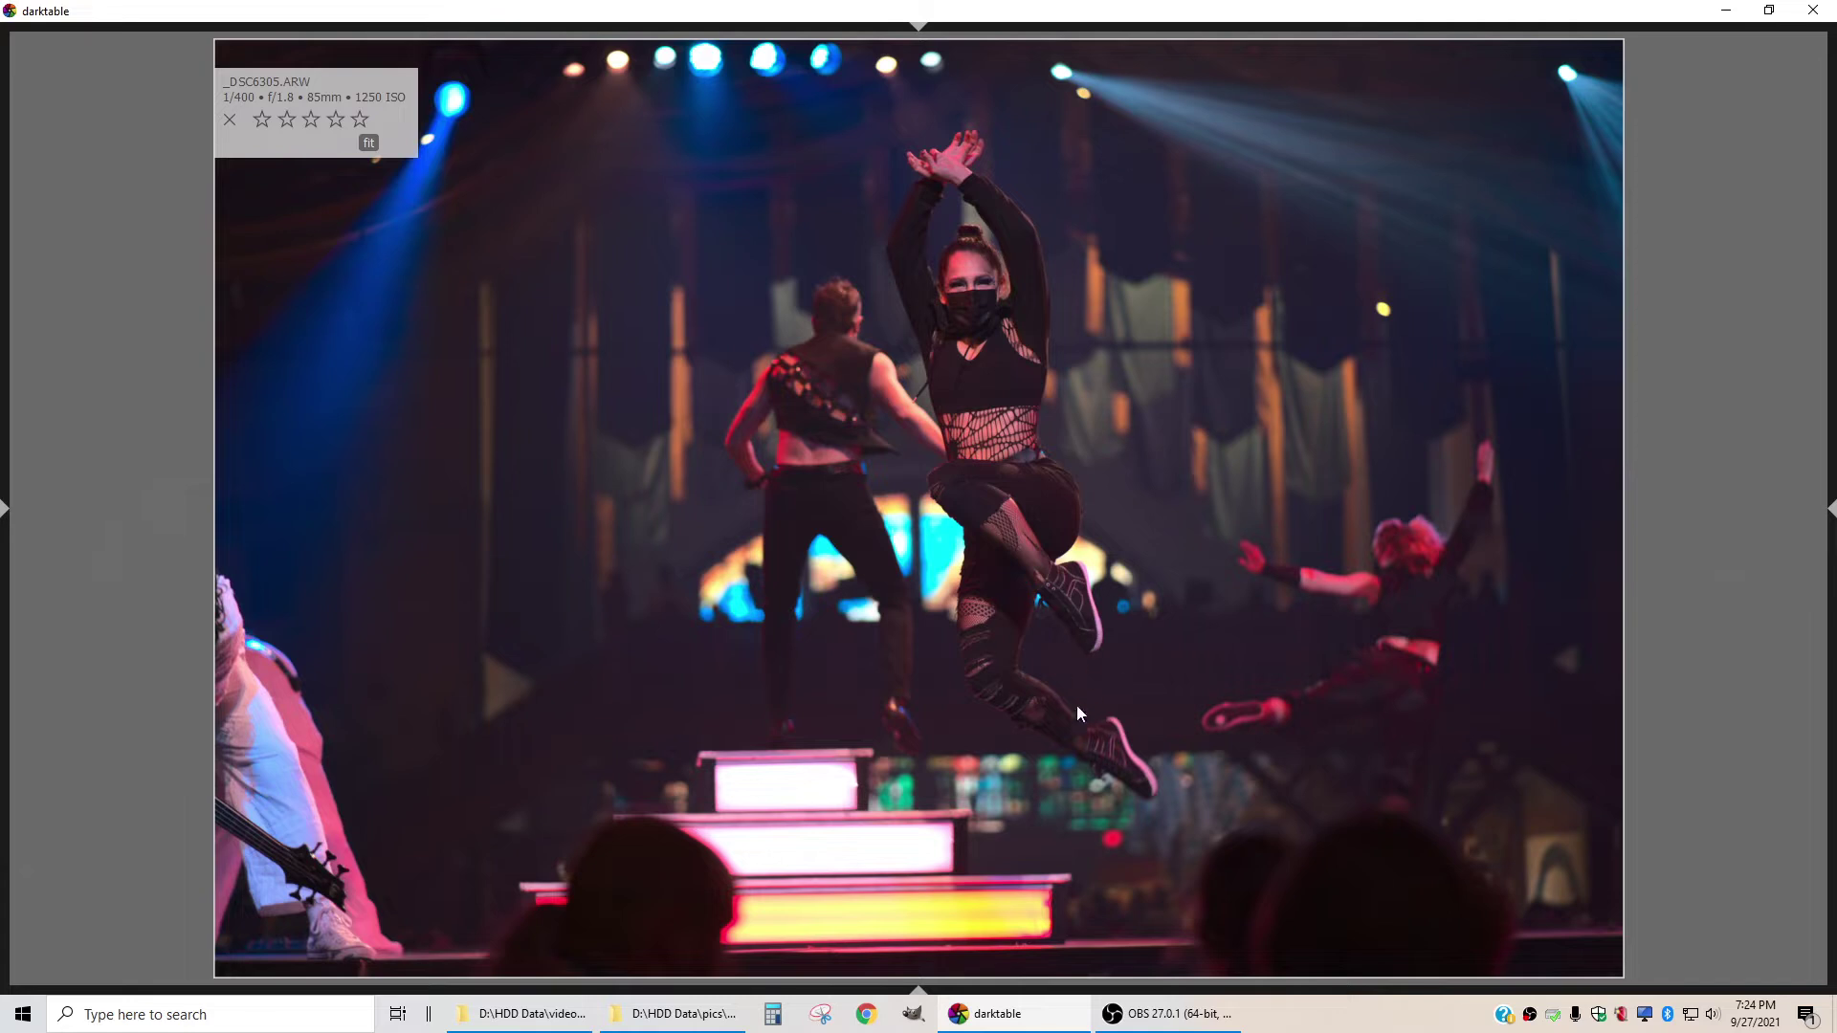
scroll(1131, 679, down, 1)
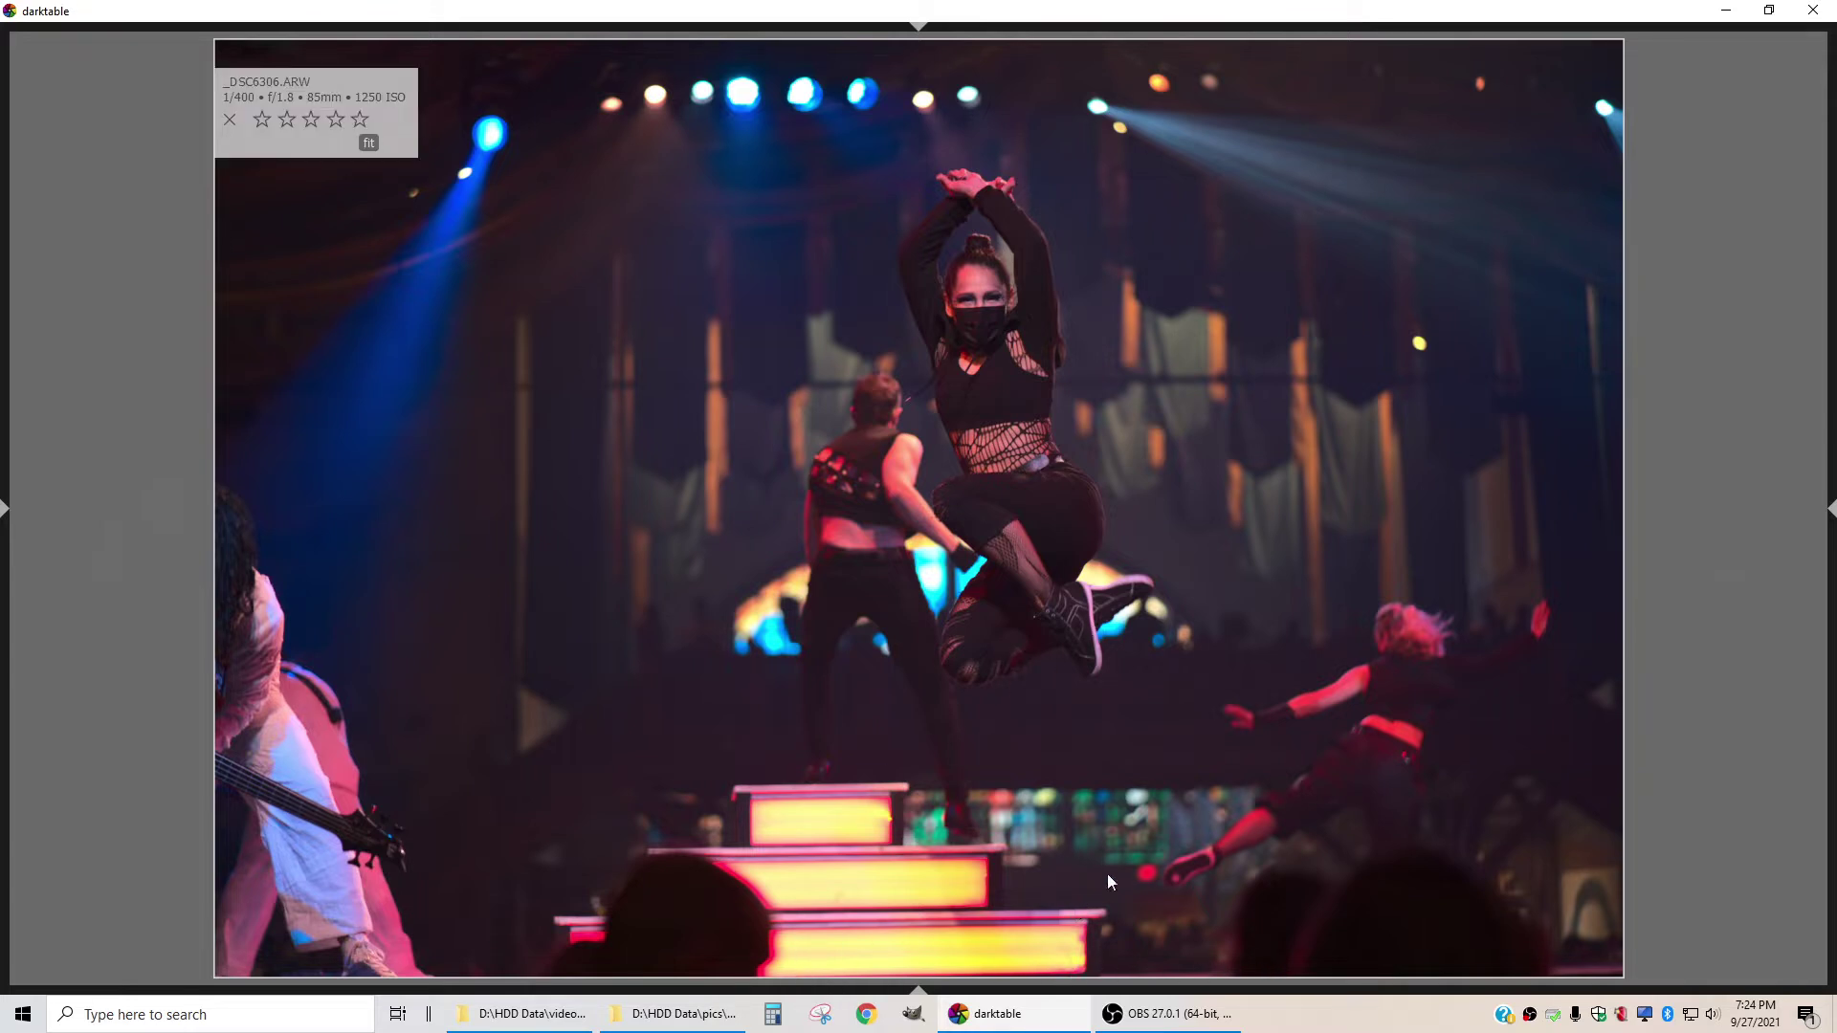
key(Left)
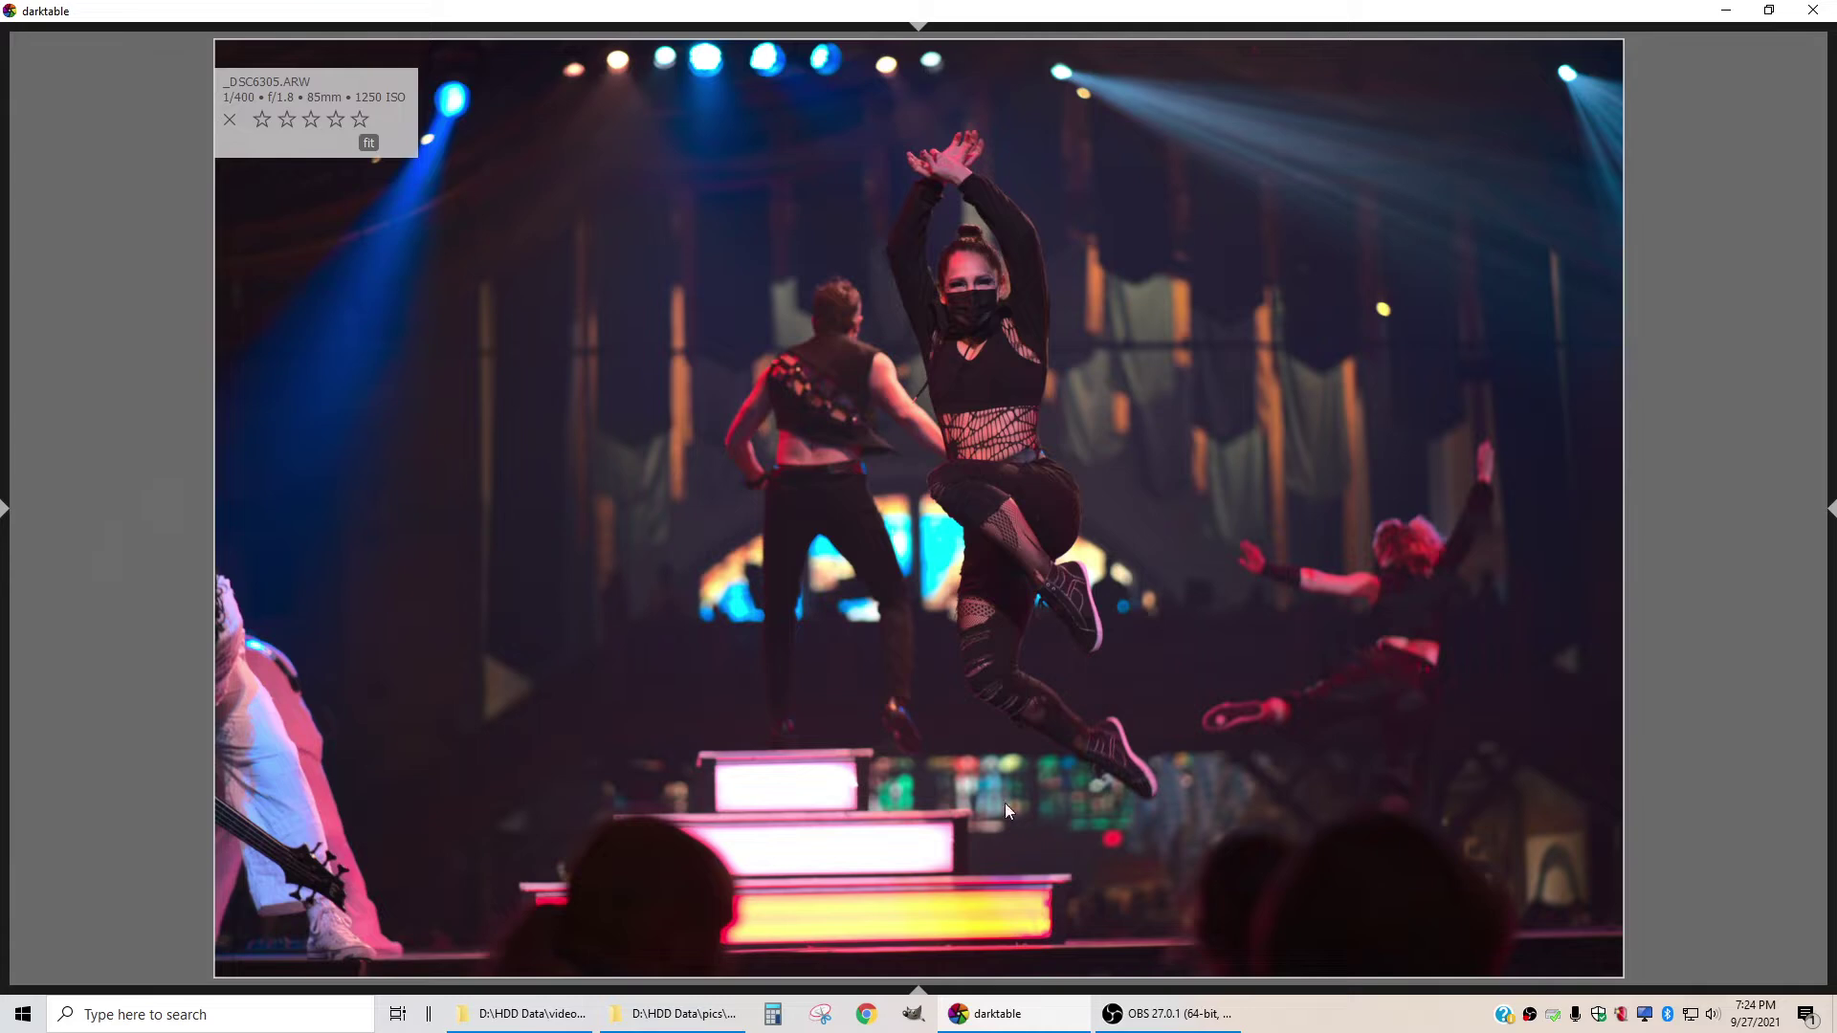
key(Right)
key(Right)
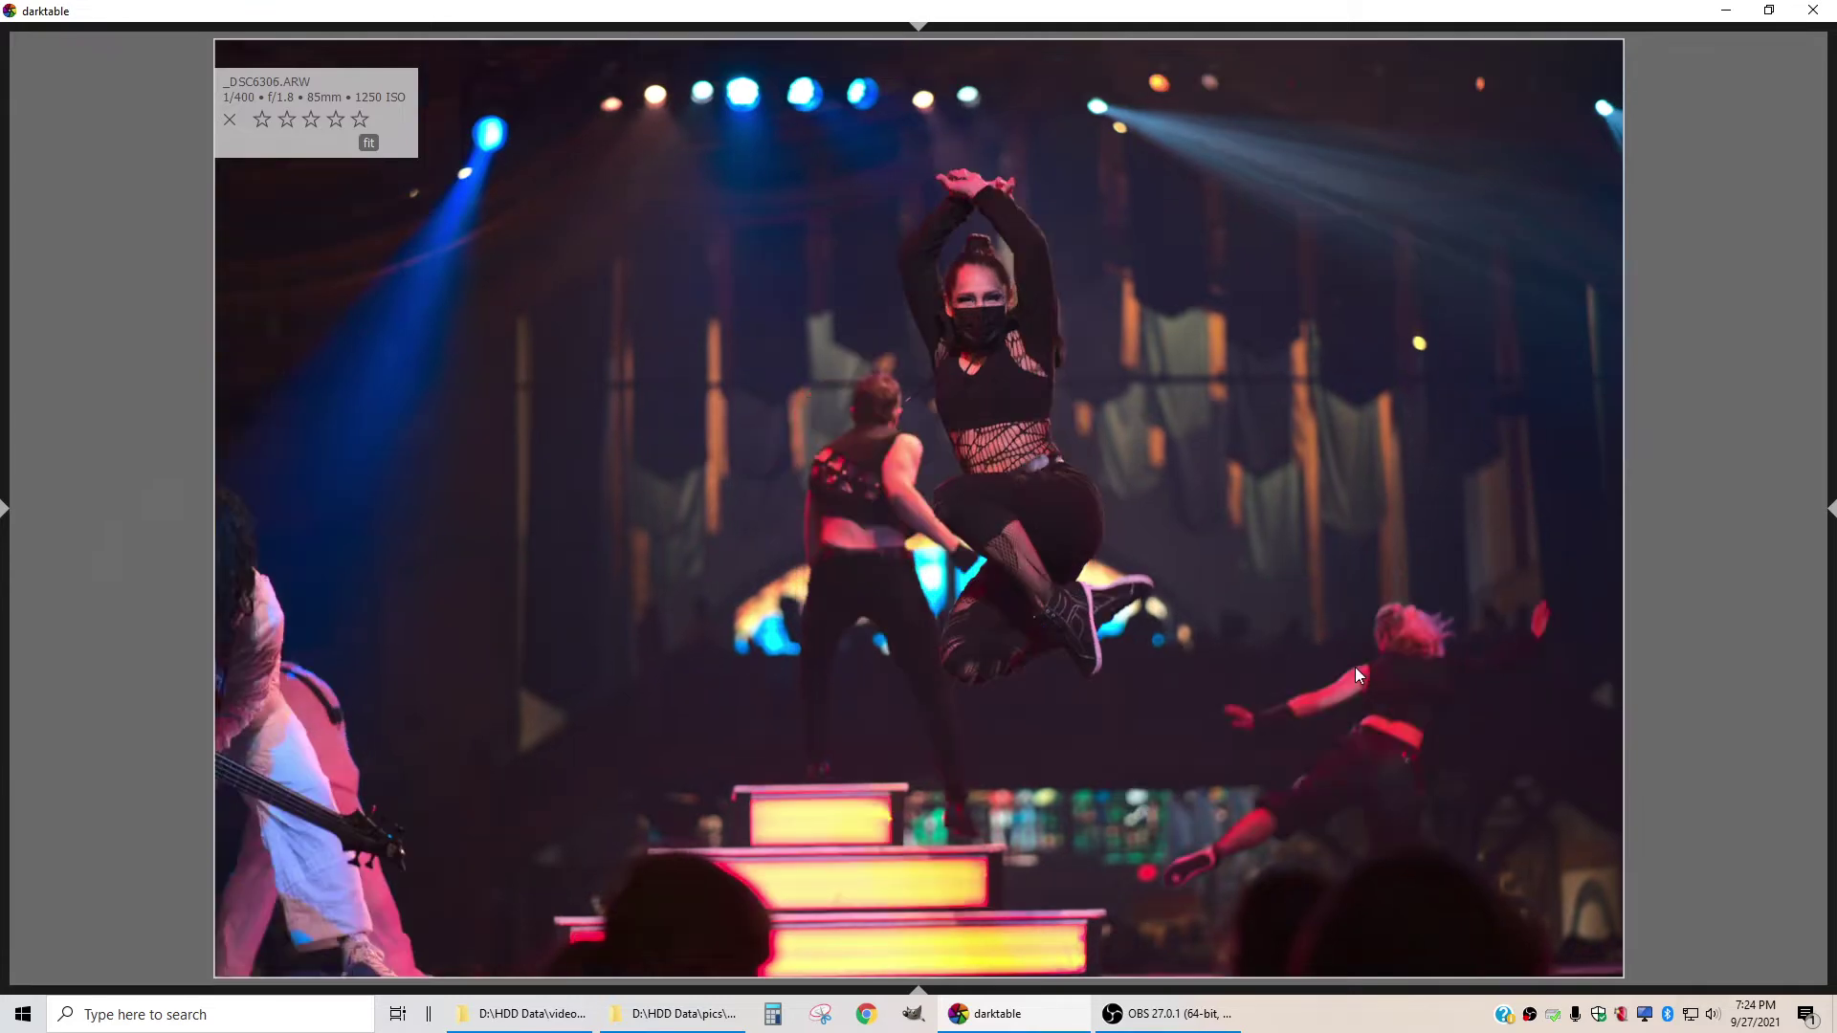
Recheck _DSC6305.ARW against the higher jump in _DSC6306.ARW and rate _DSC6306.ARW four stars
key(Left)
key(Right)
key(Right)
key(Left)
key(Left)
key(Left)
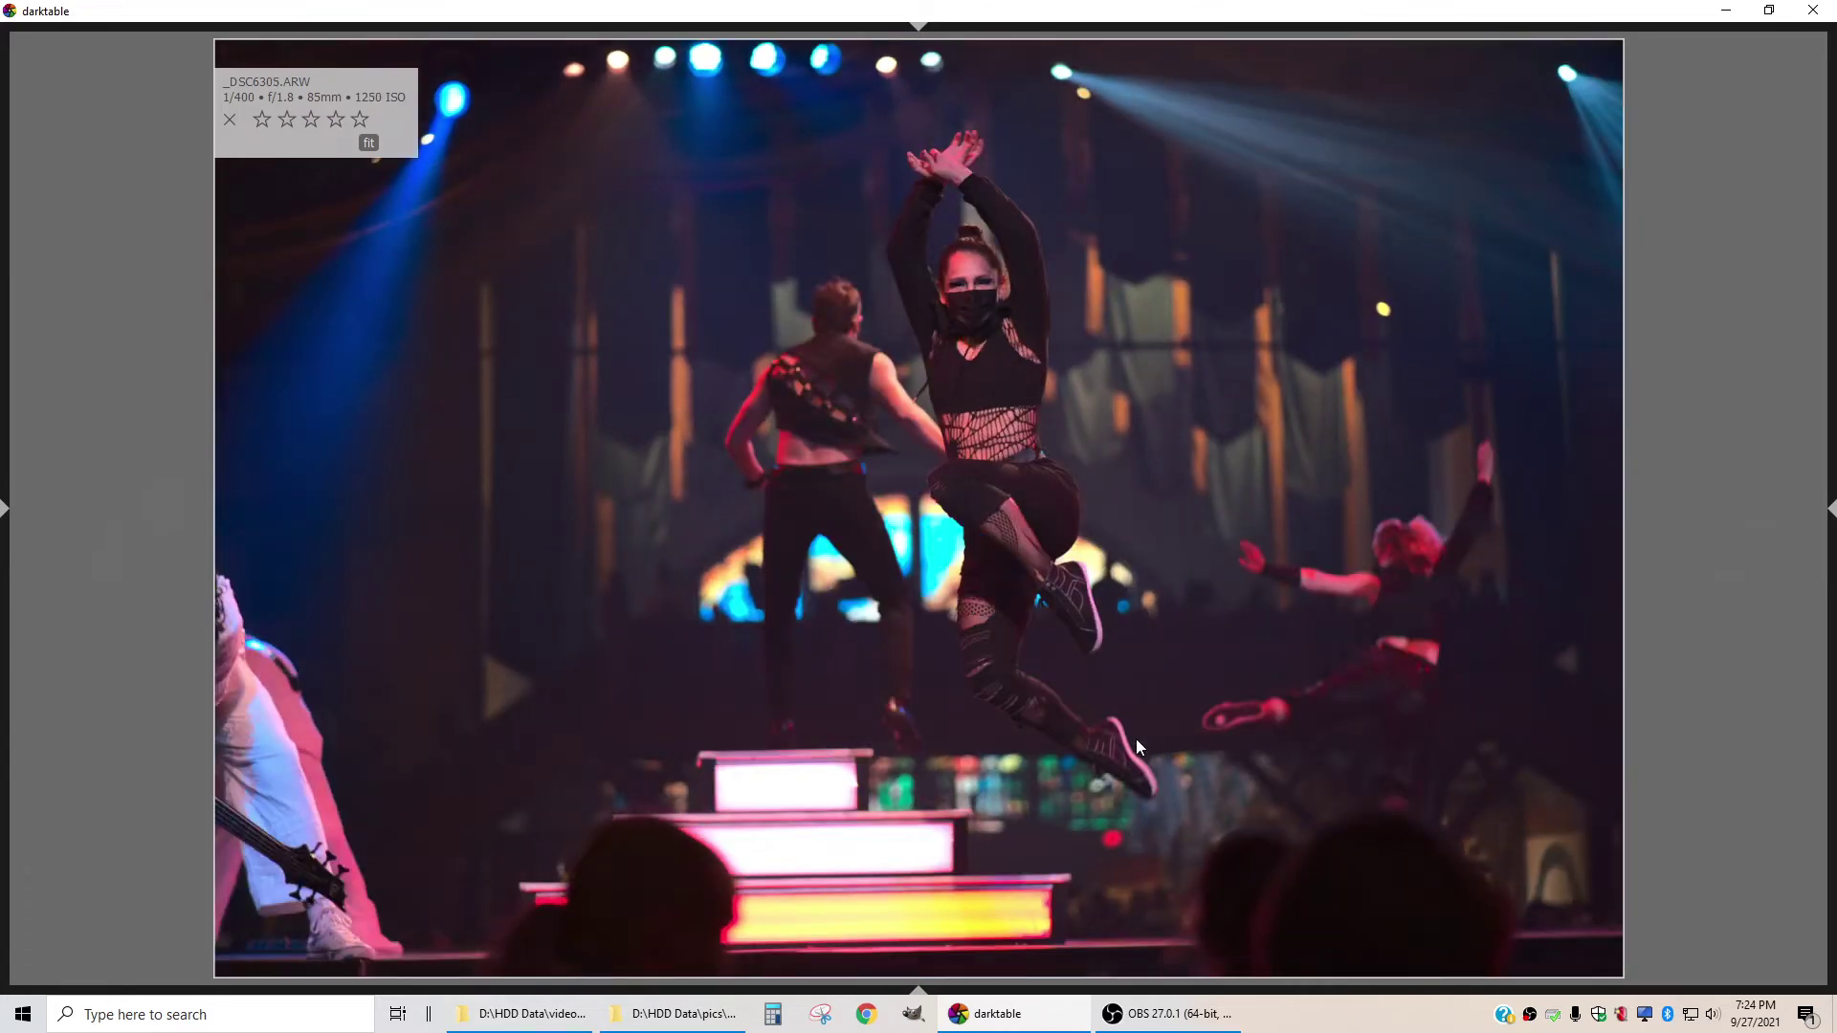
key(Right)
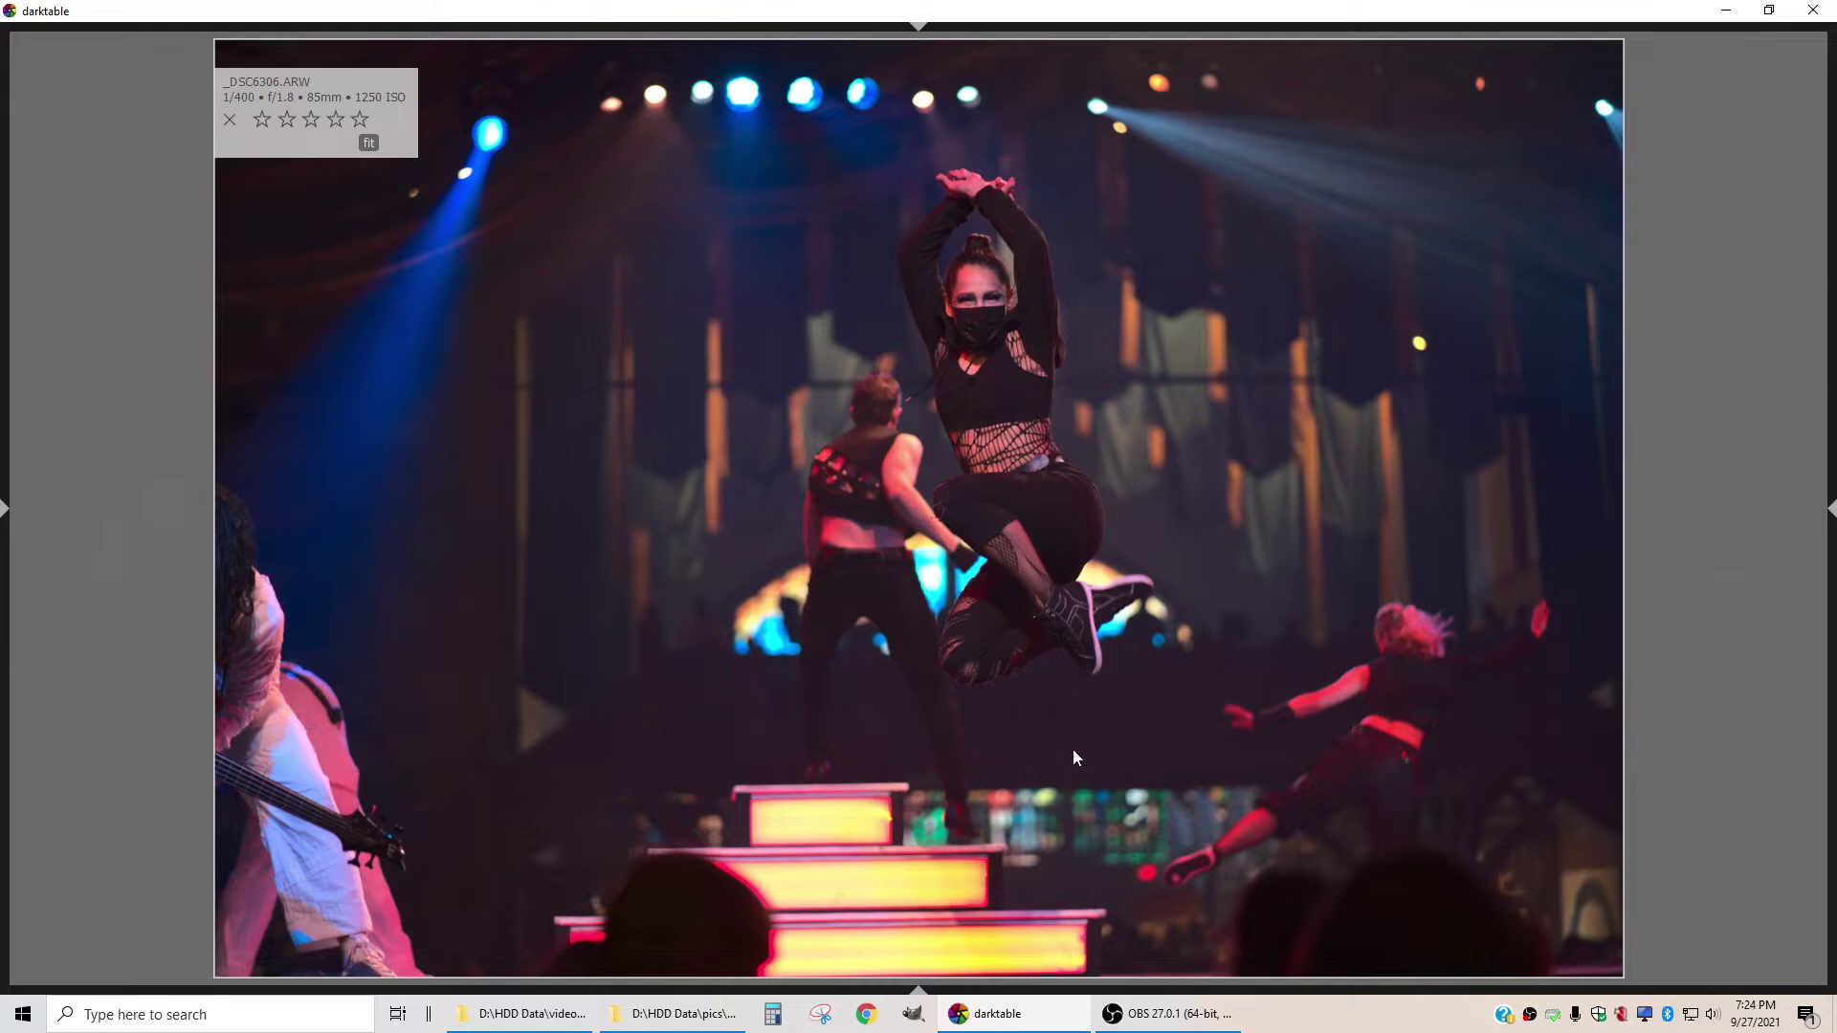
key(4)
Review the unrated dancer shots from _DSC6307.ARW through _DSC6326.ARW for possible keepers
key(Right)
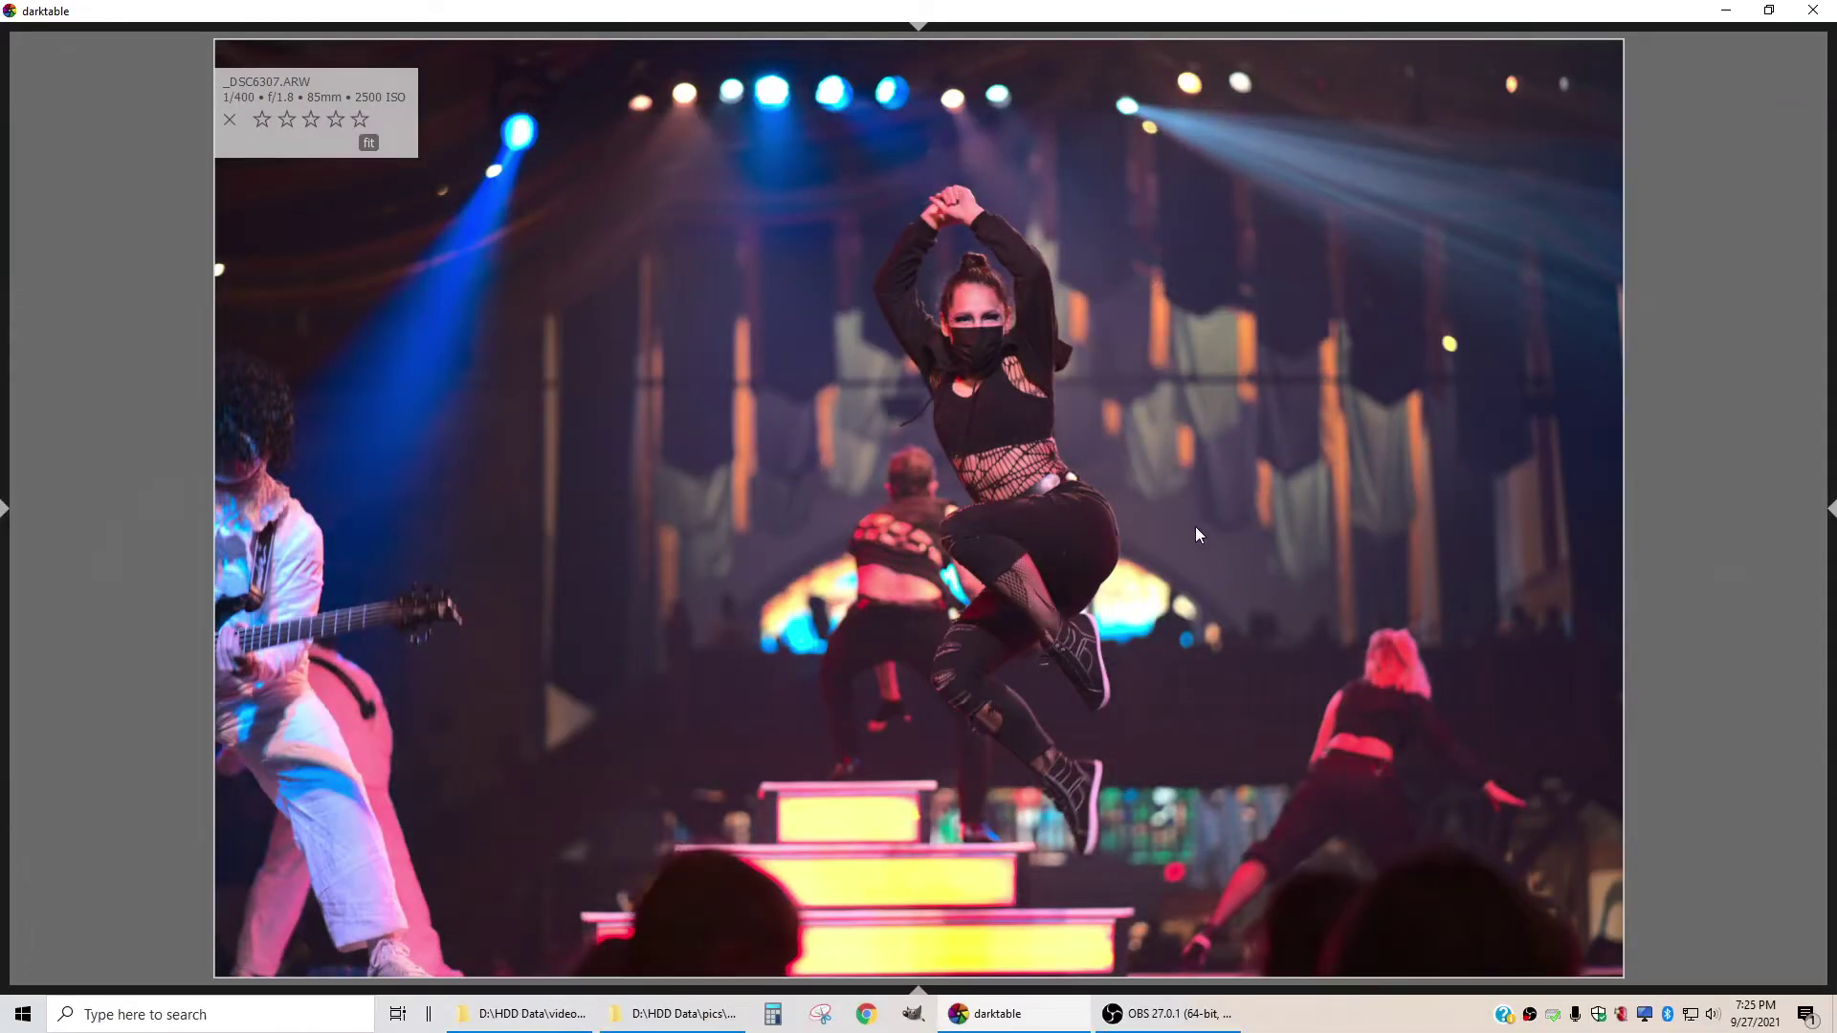
key(Right)
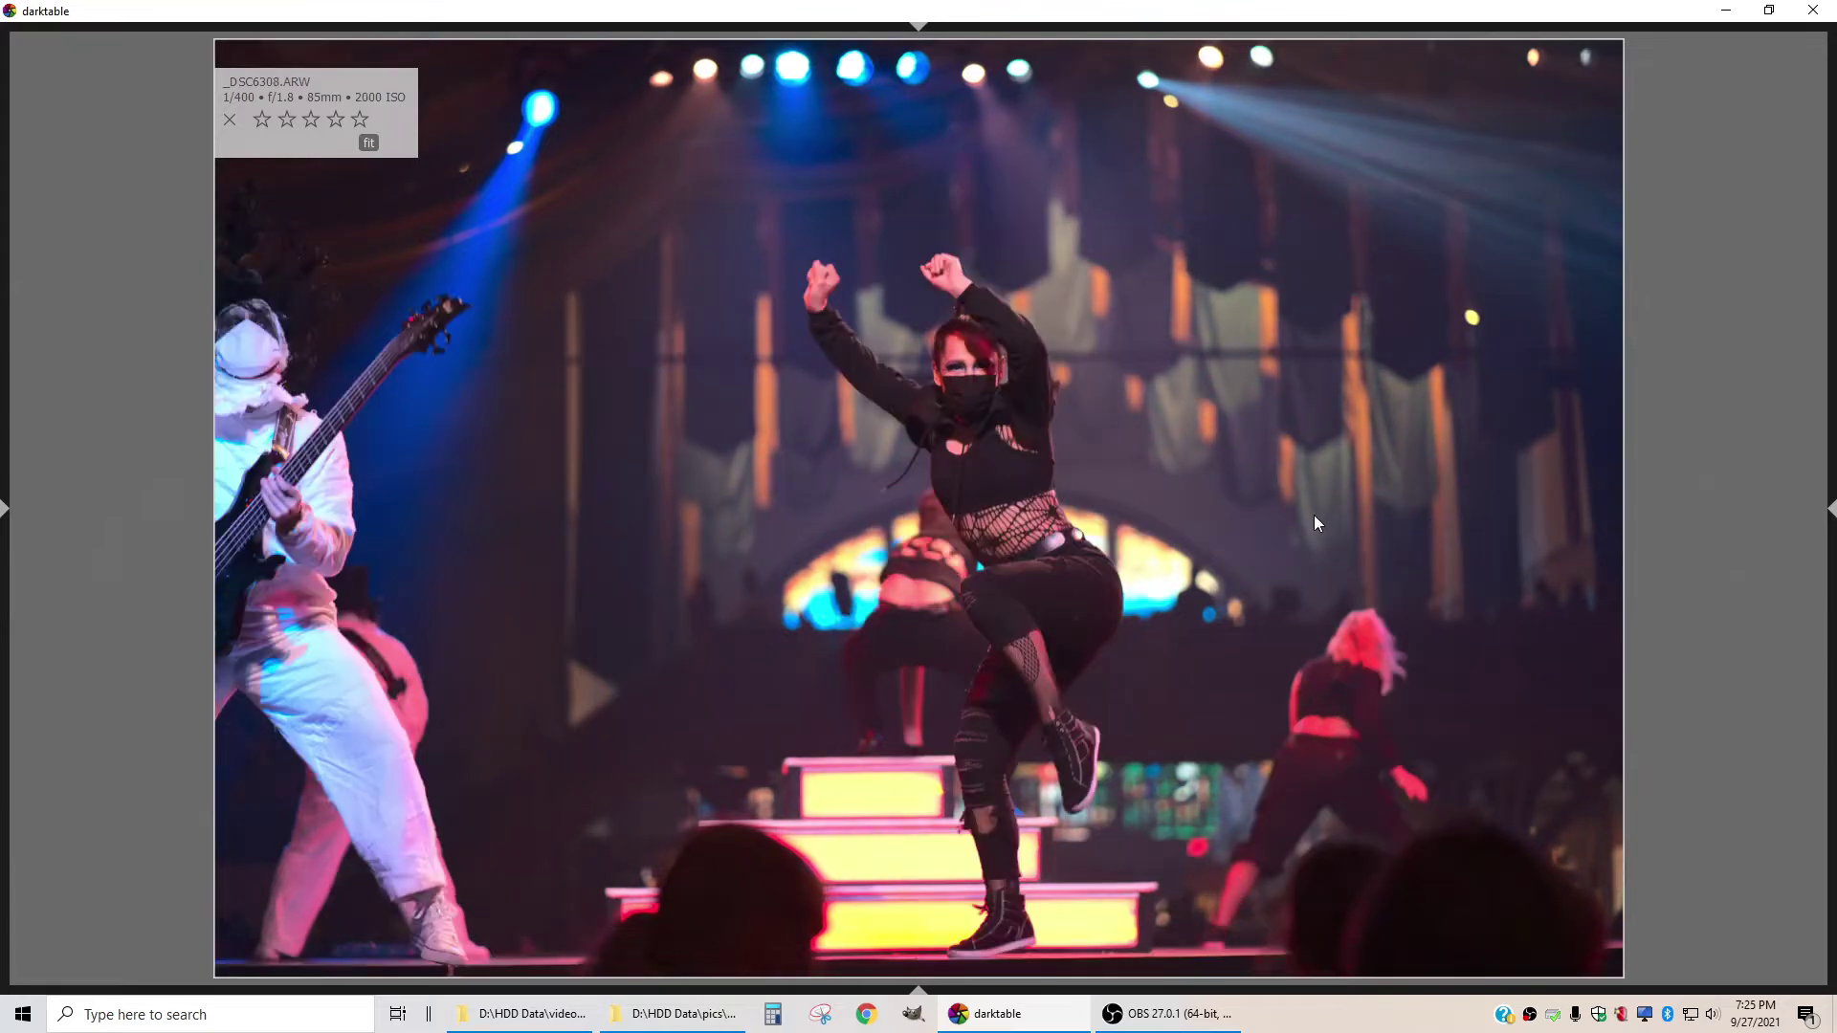
key(Right)
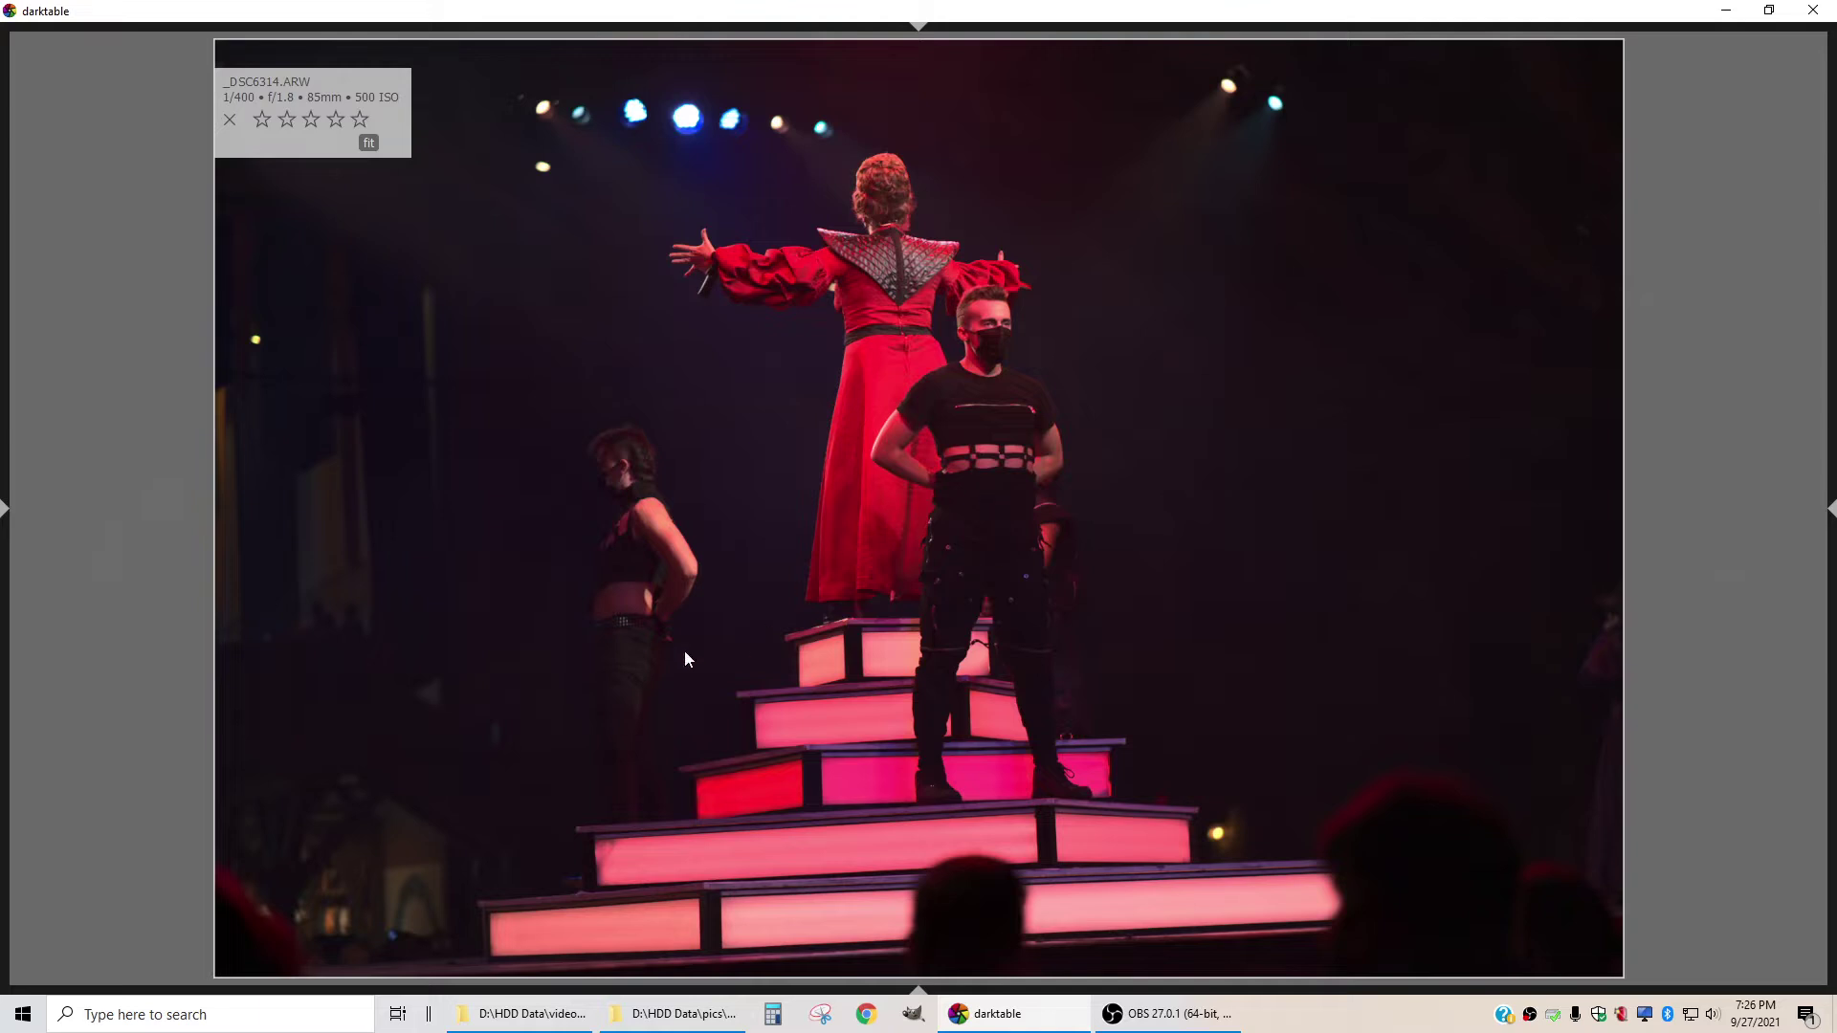
key(Right)
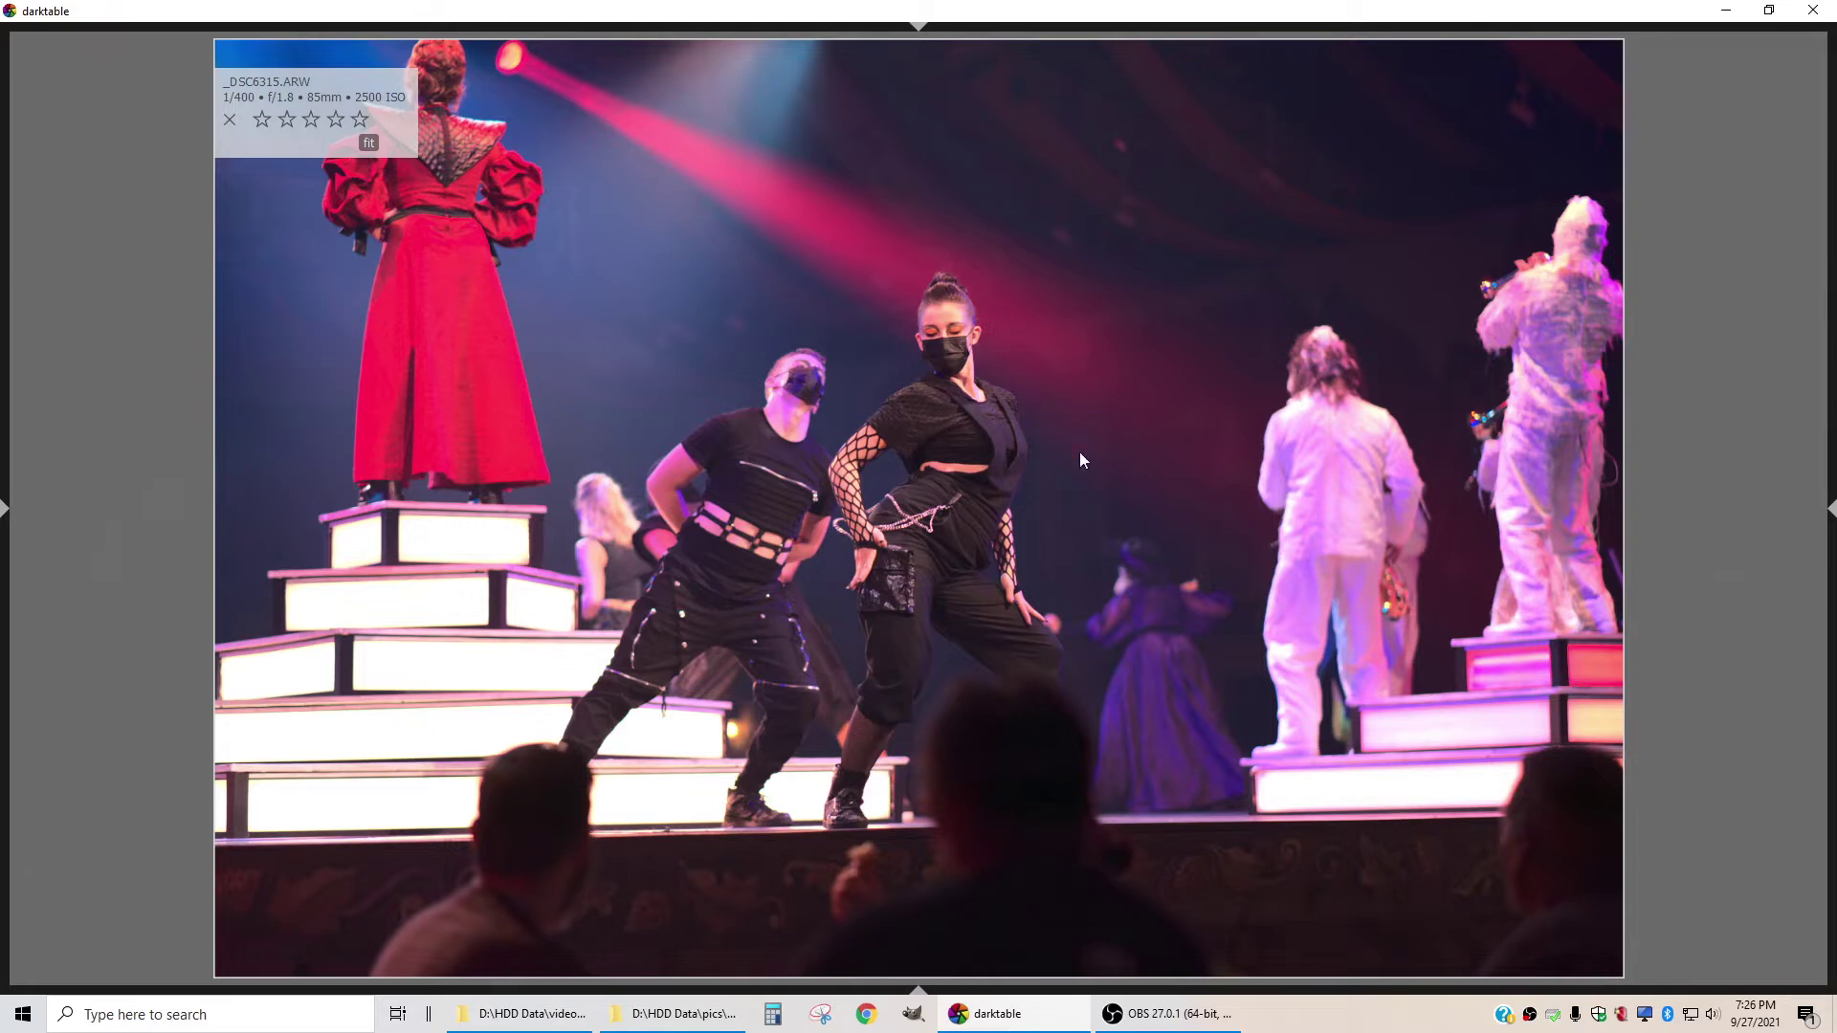
key(Right)
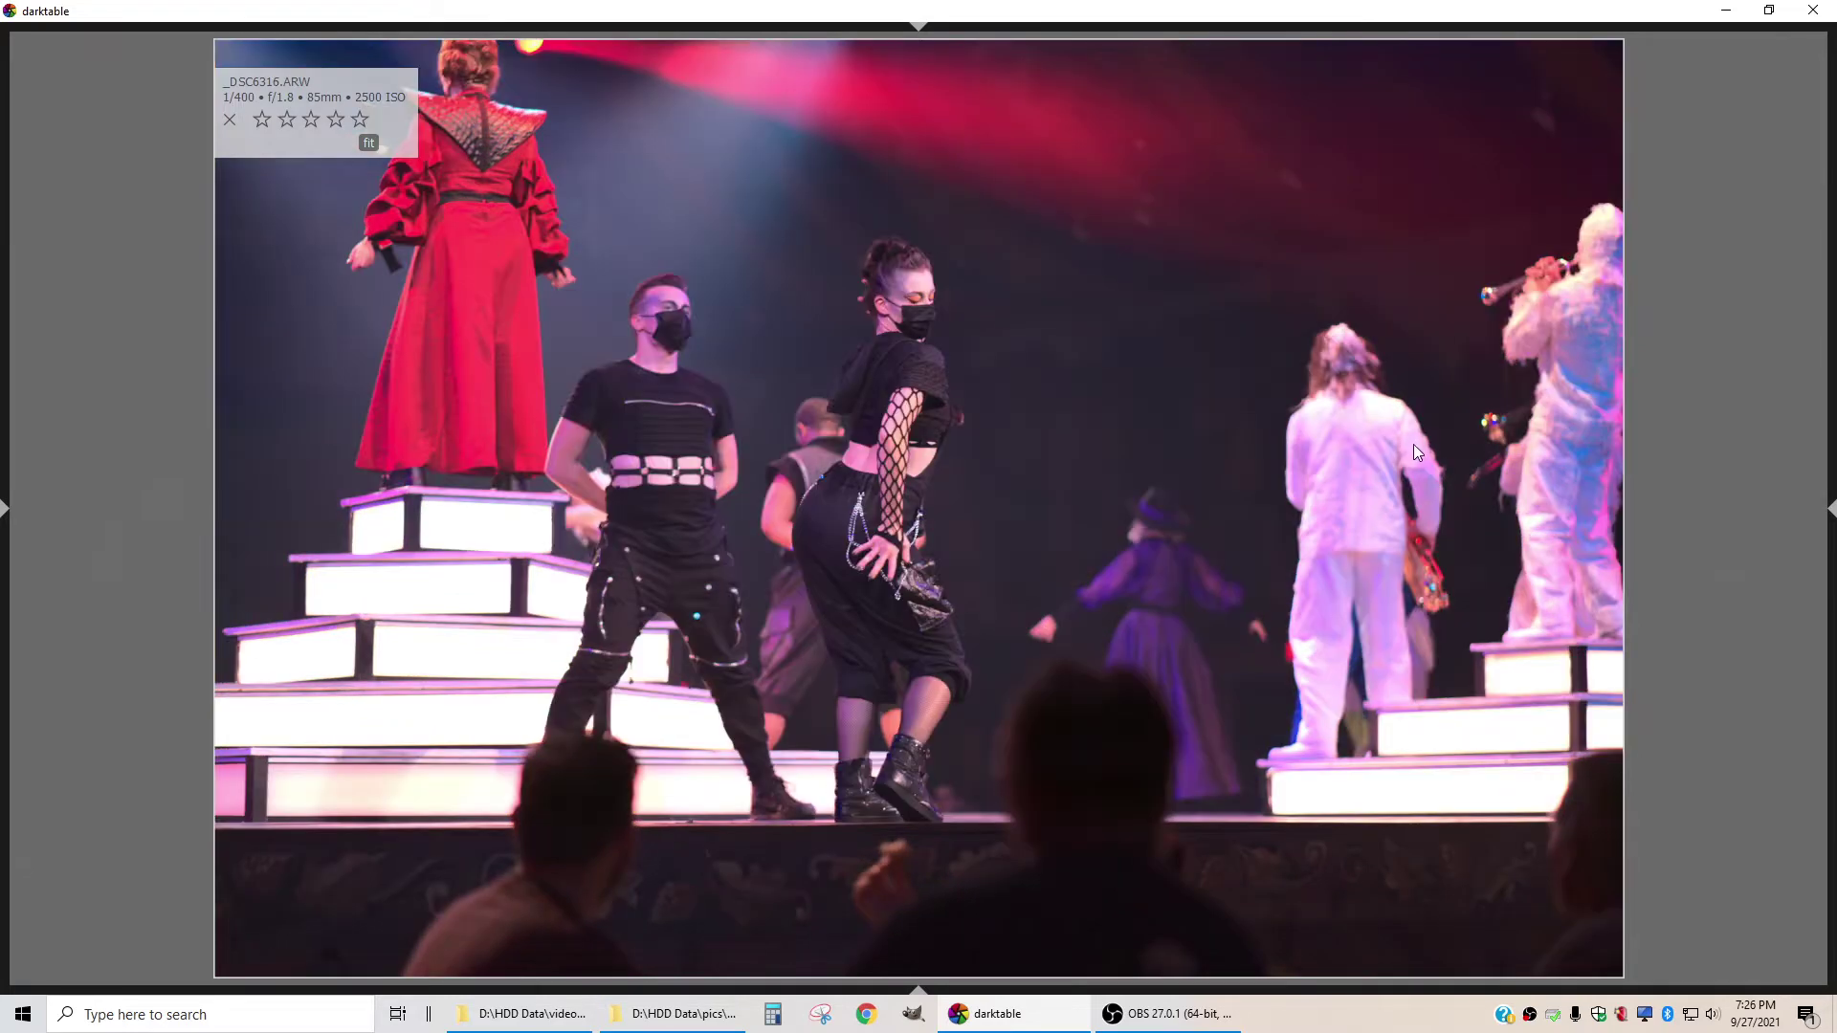
key(Right)
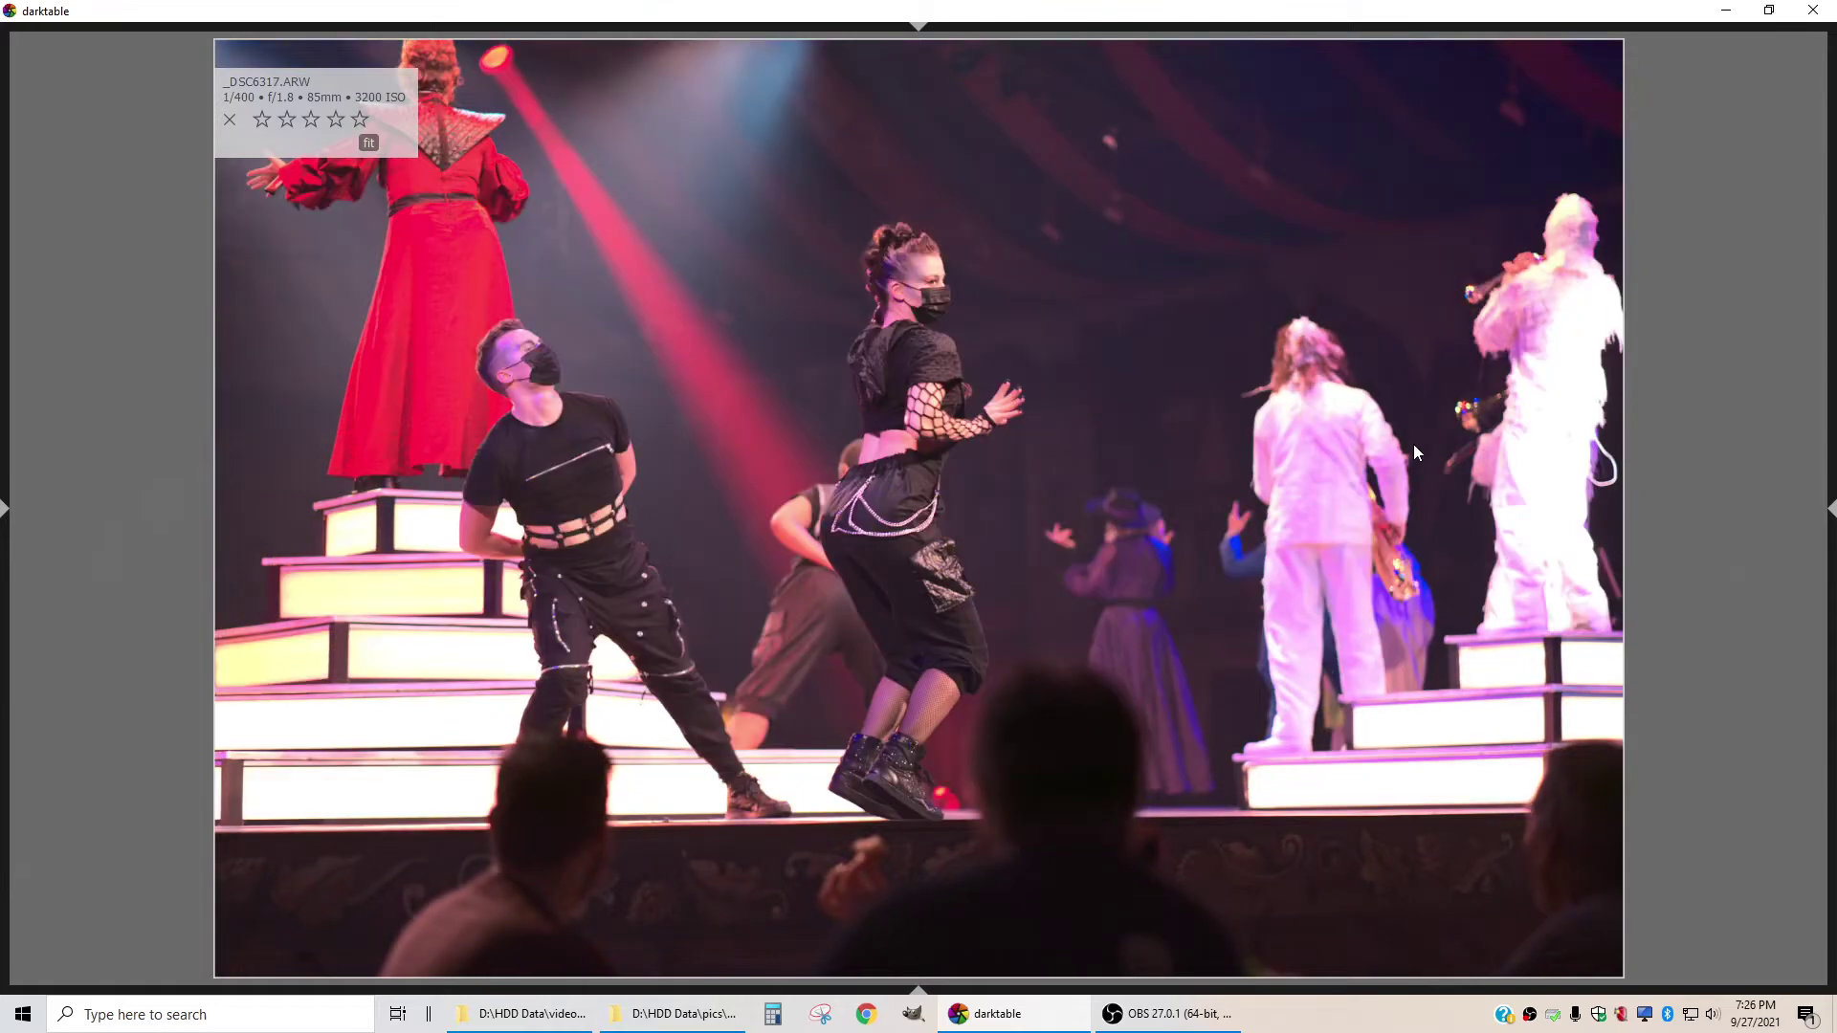
key(Right)
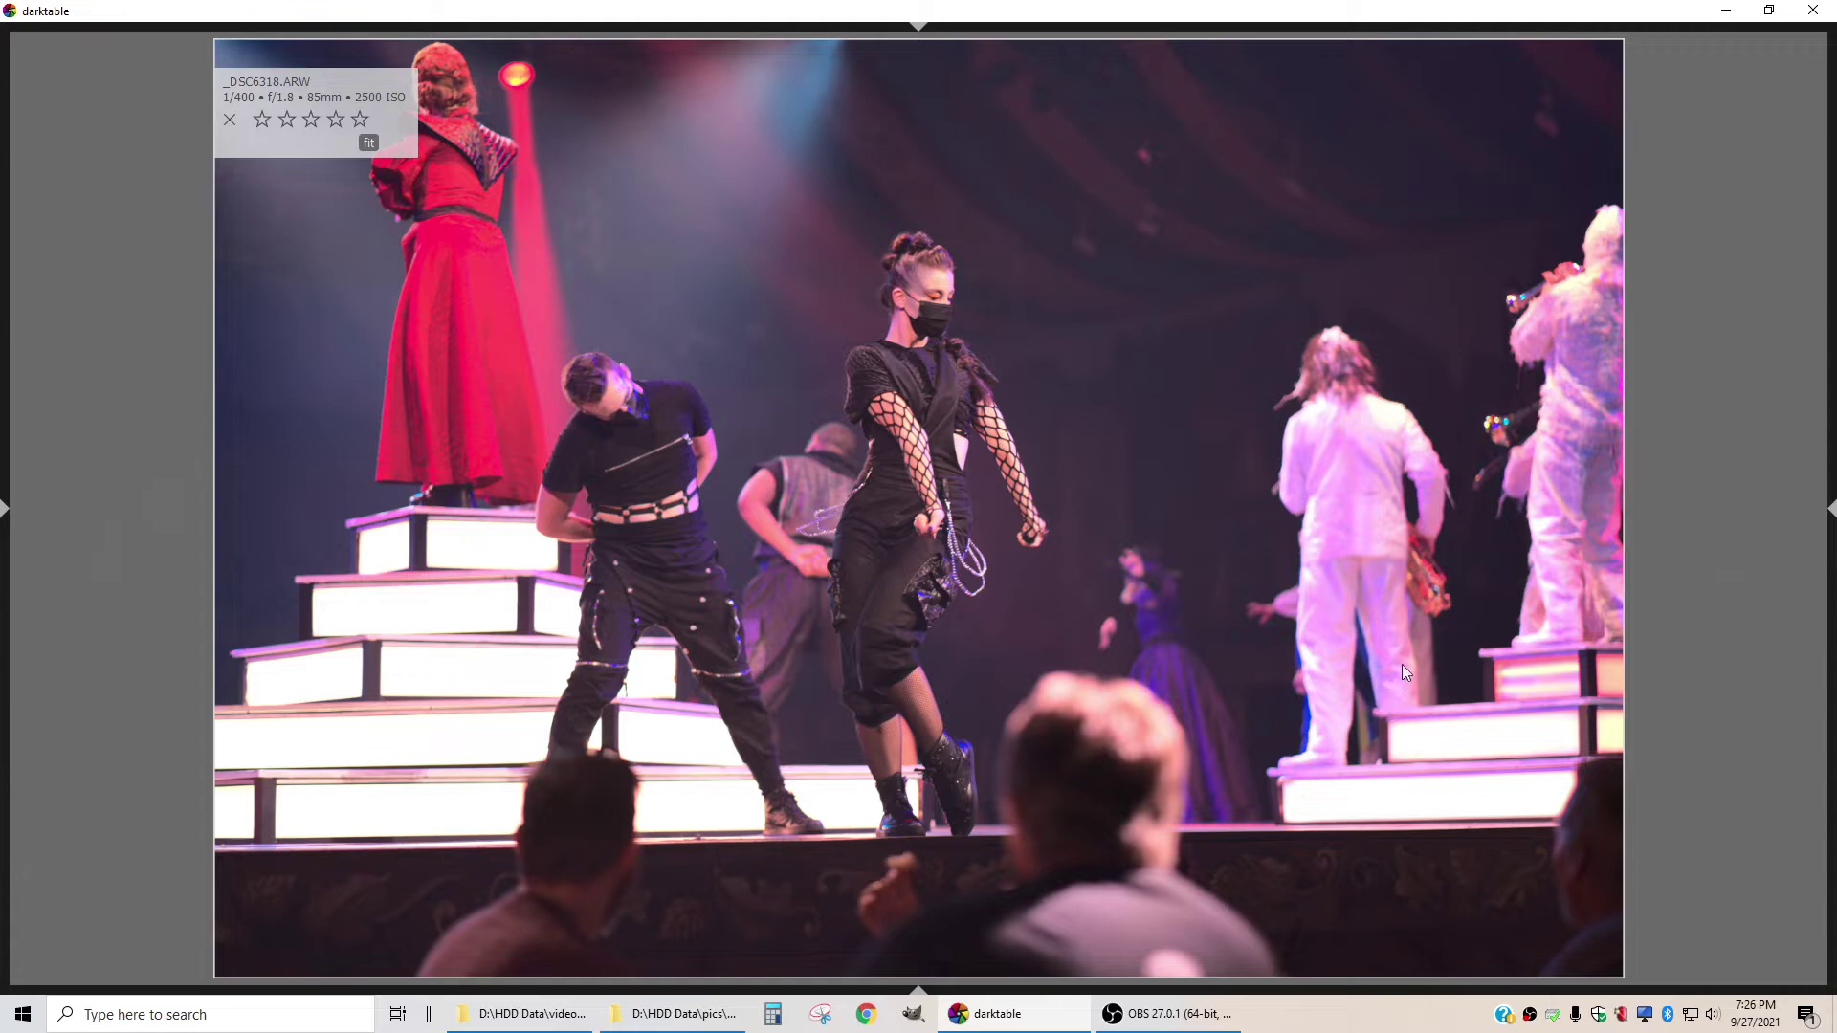
scroll(1368, 664, down, 1)
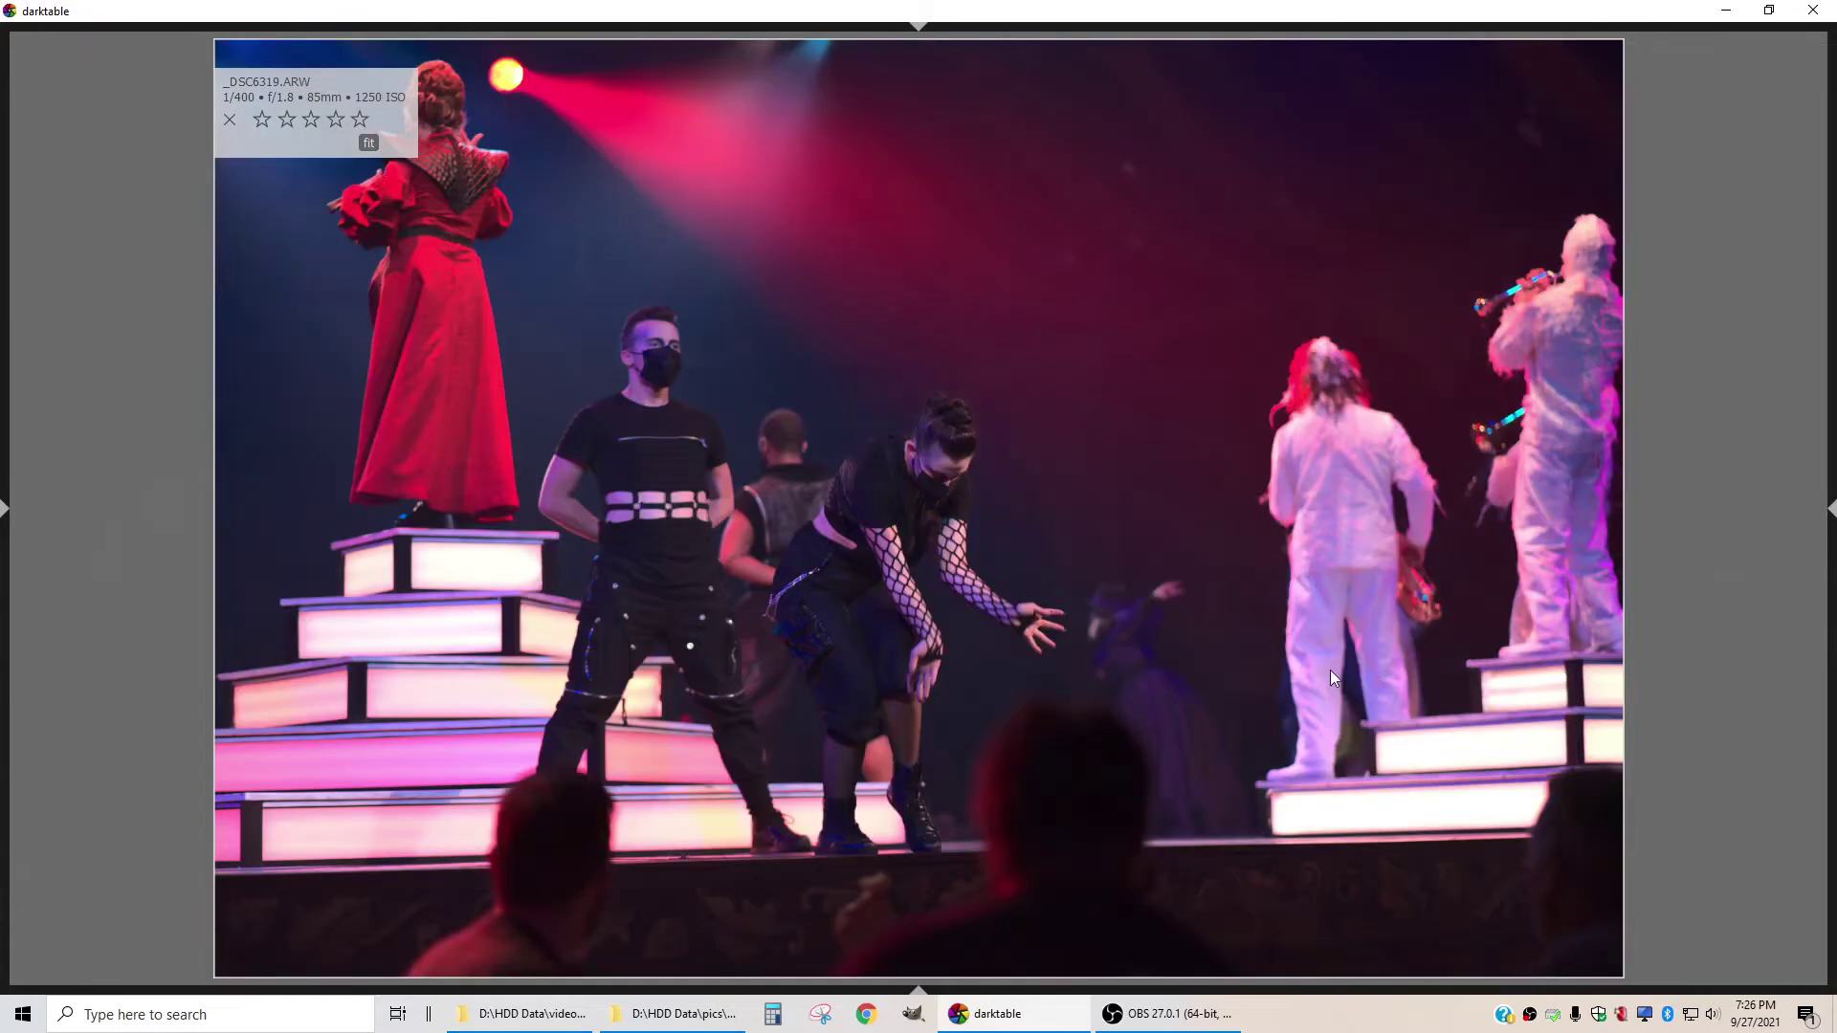
scroll(1314, 674, down, 1)
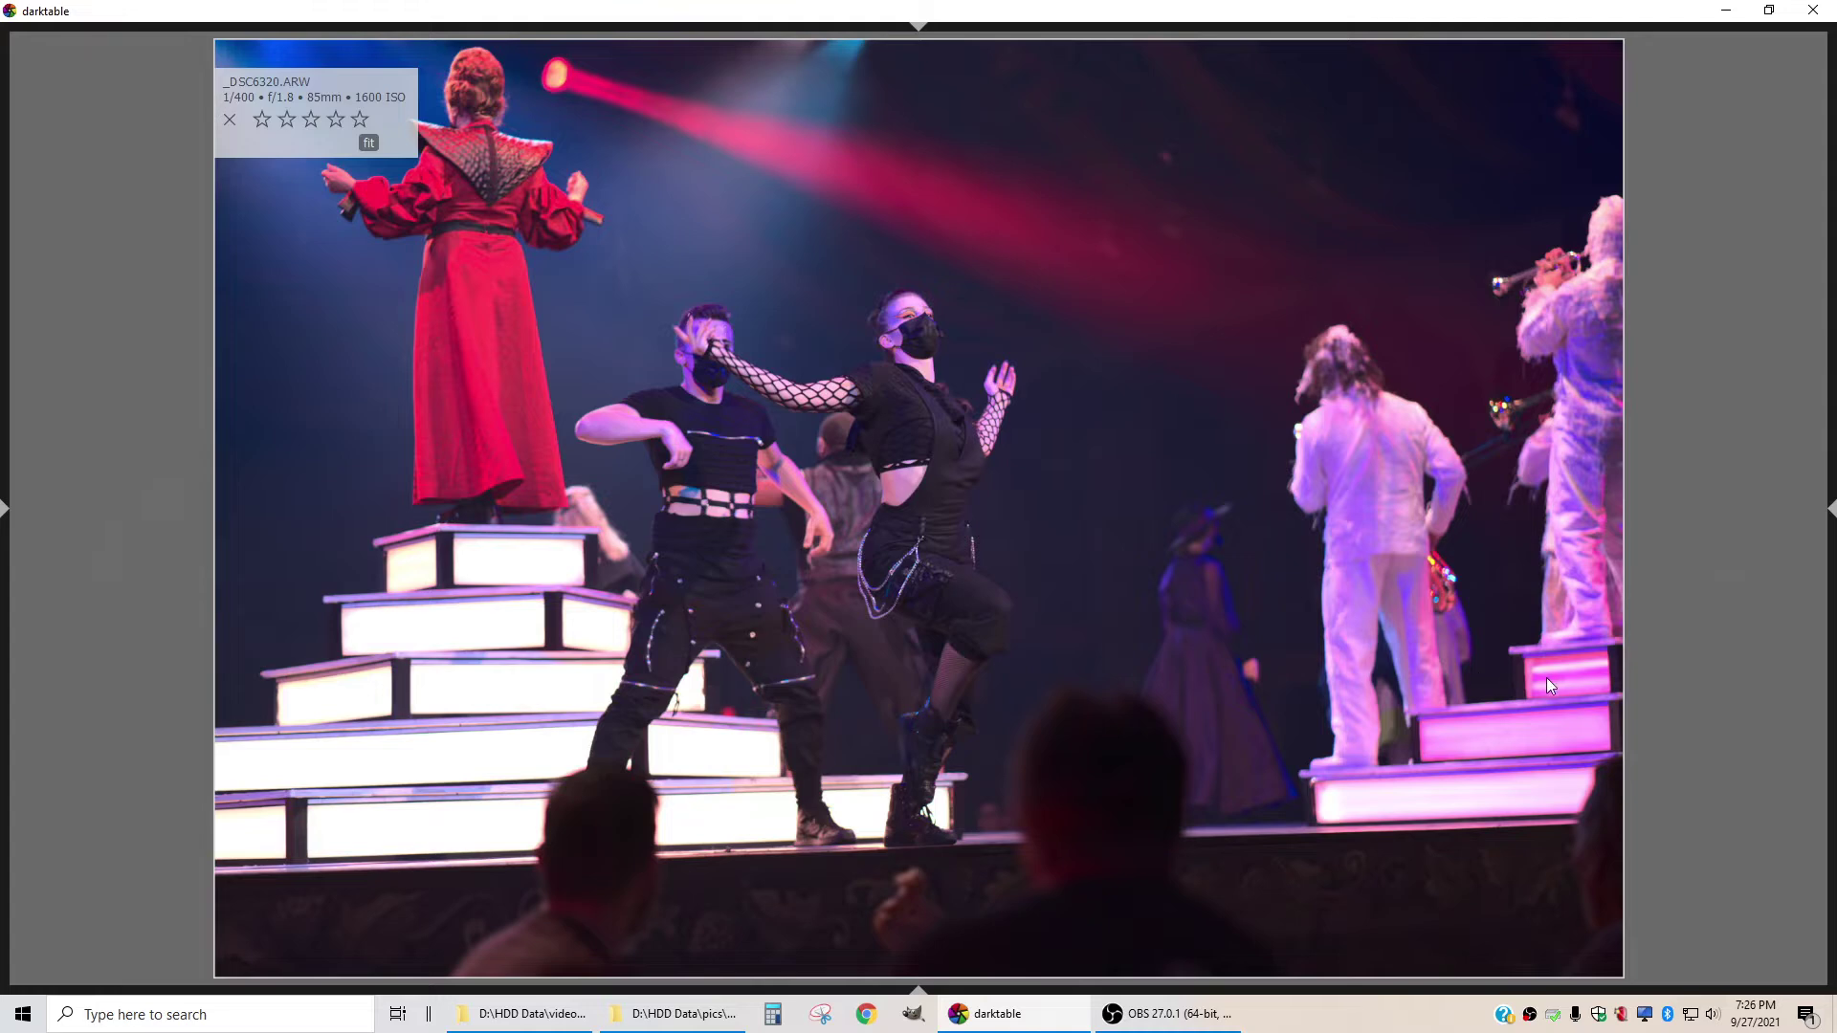
scroll(1471, 655, down, 2)
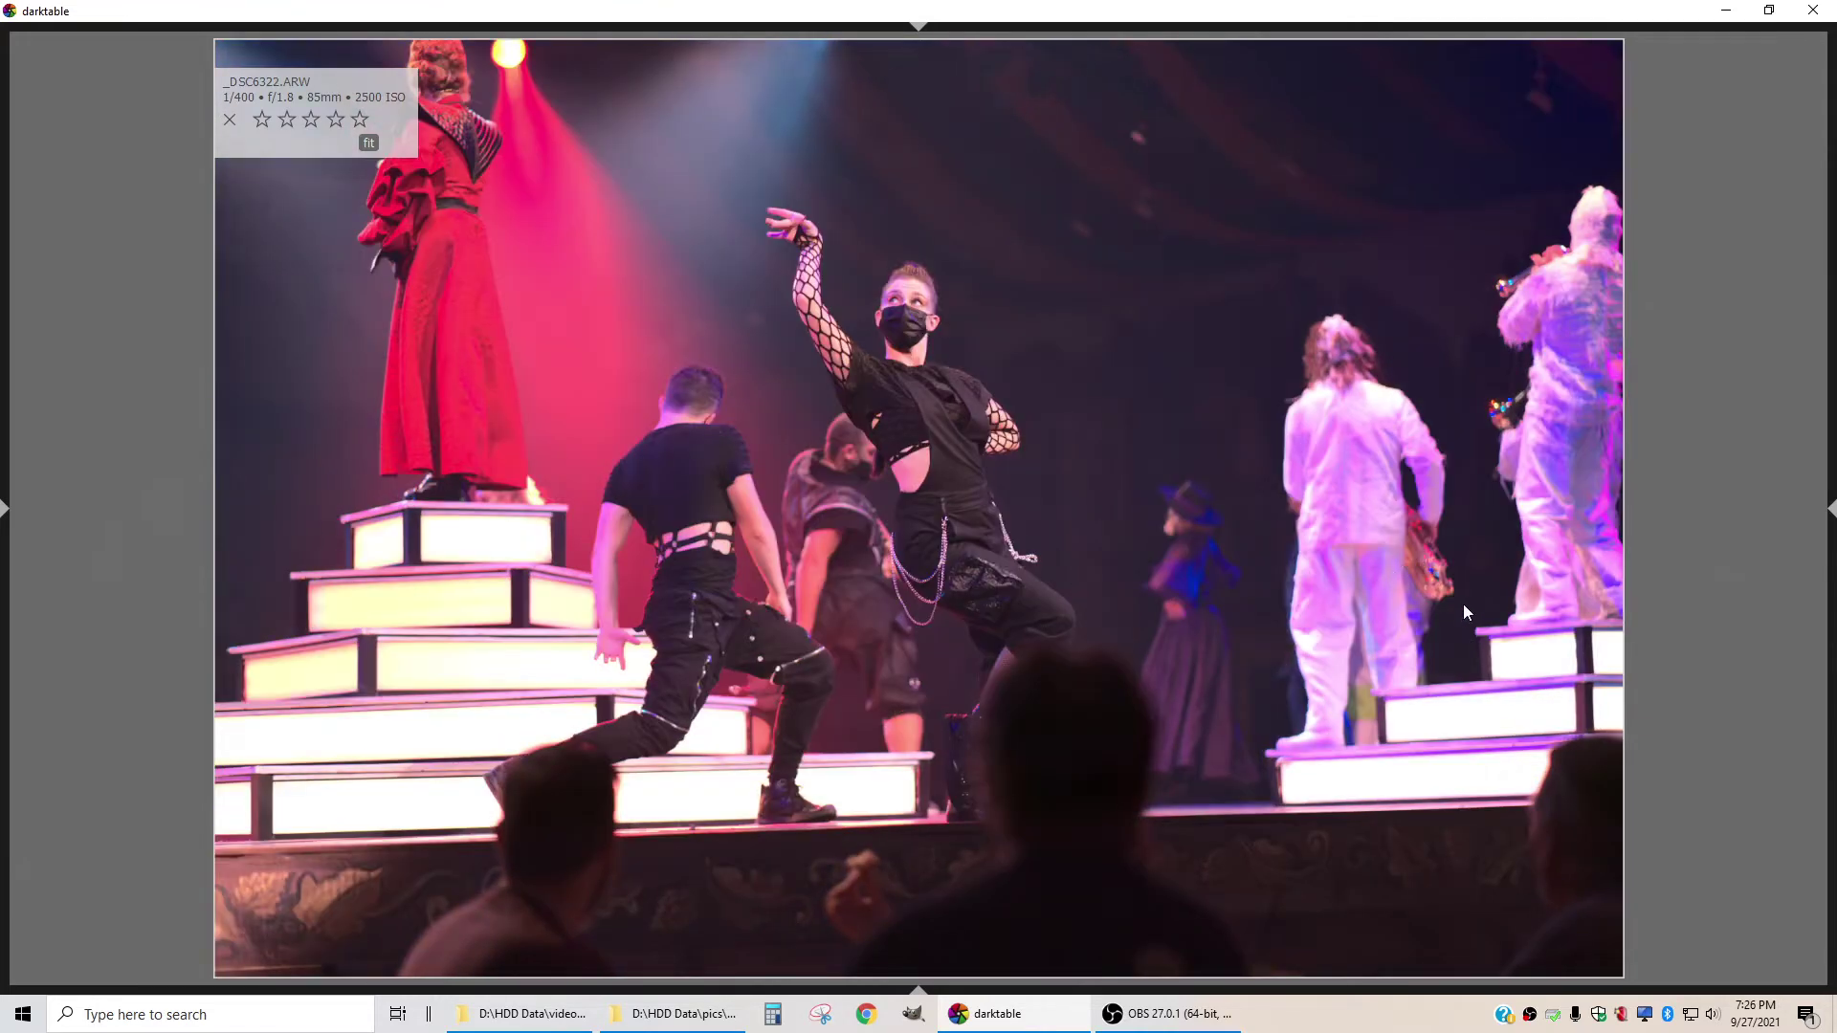
scroll(1421, 605, down, 1)
scroll(1422, 604, down, 2)
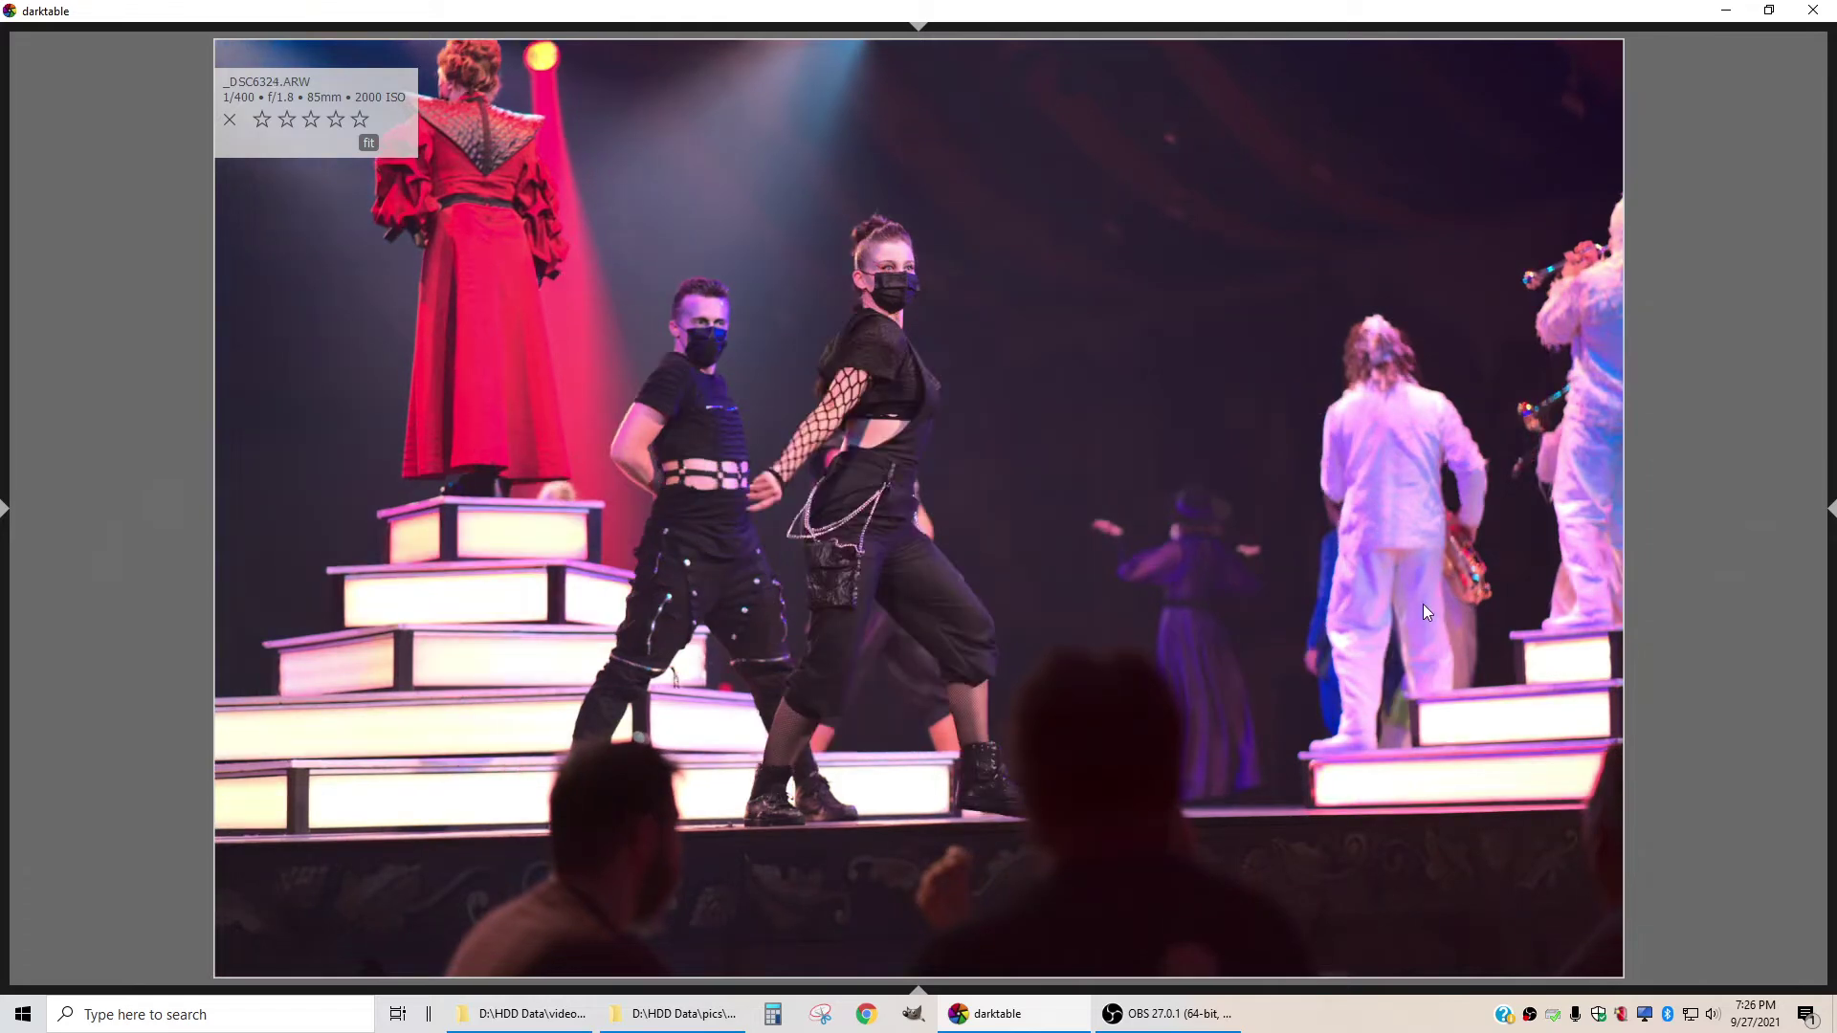
scroll(1370, 609, down, 1)
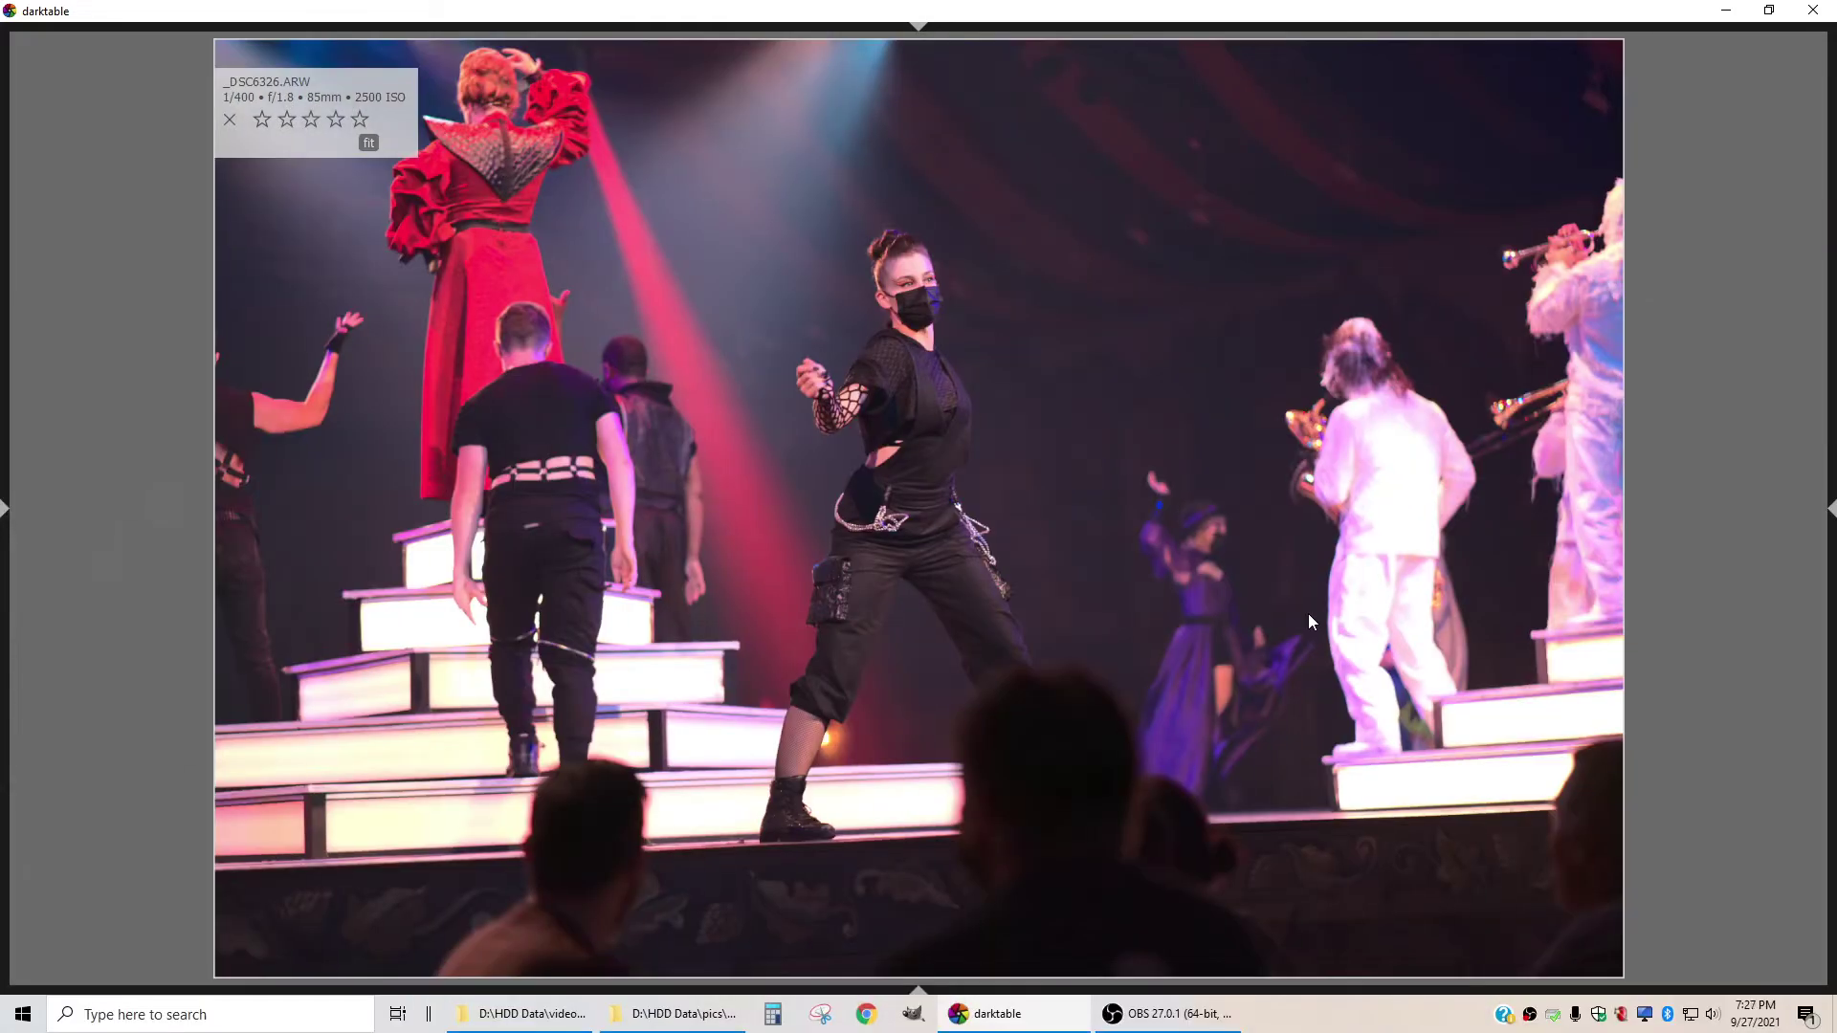
scroll(1318, 620, down, 1)
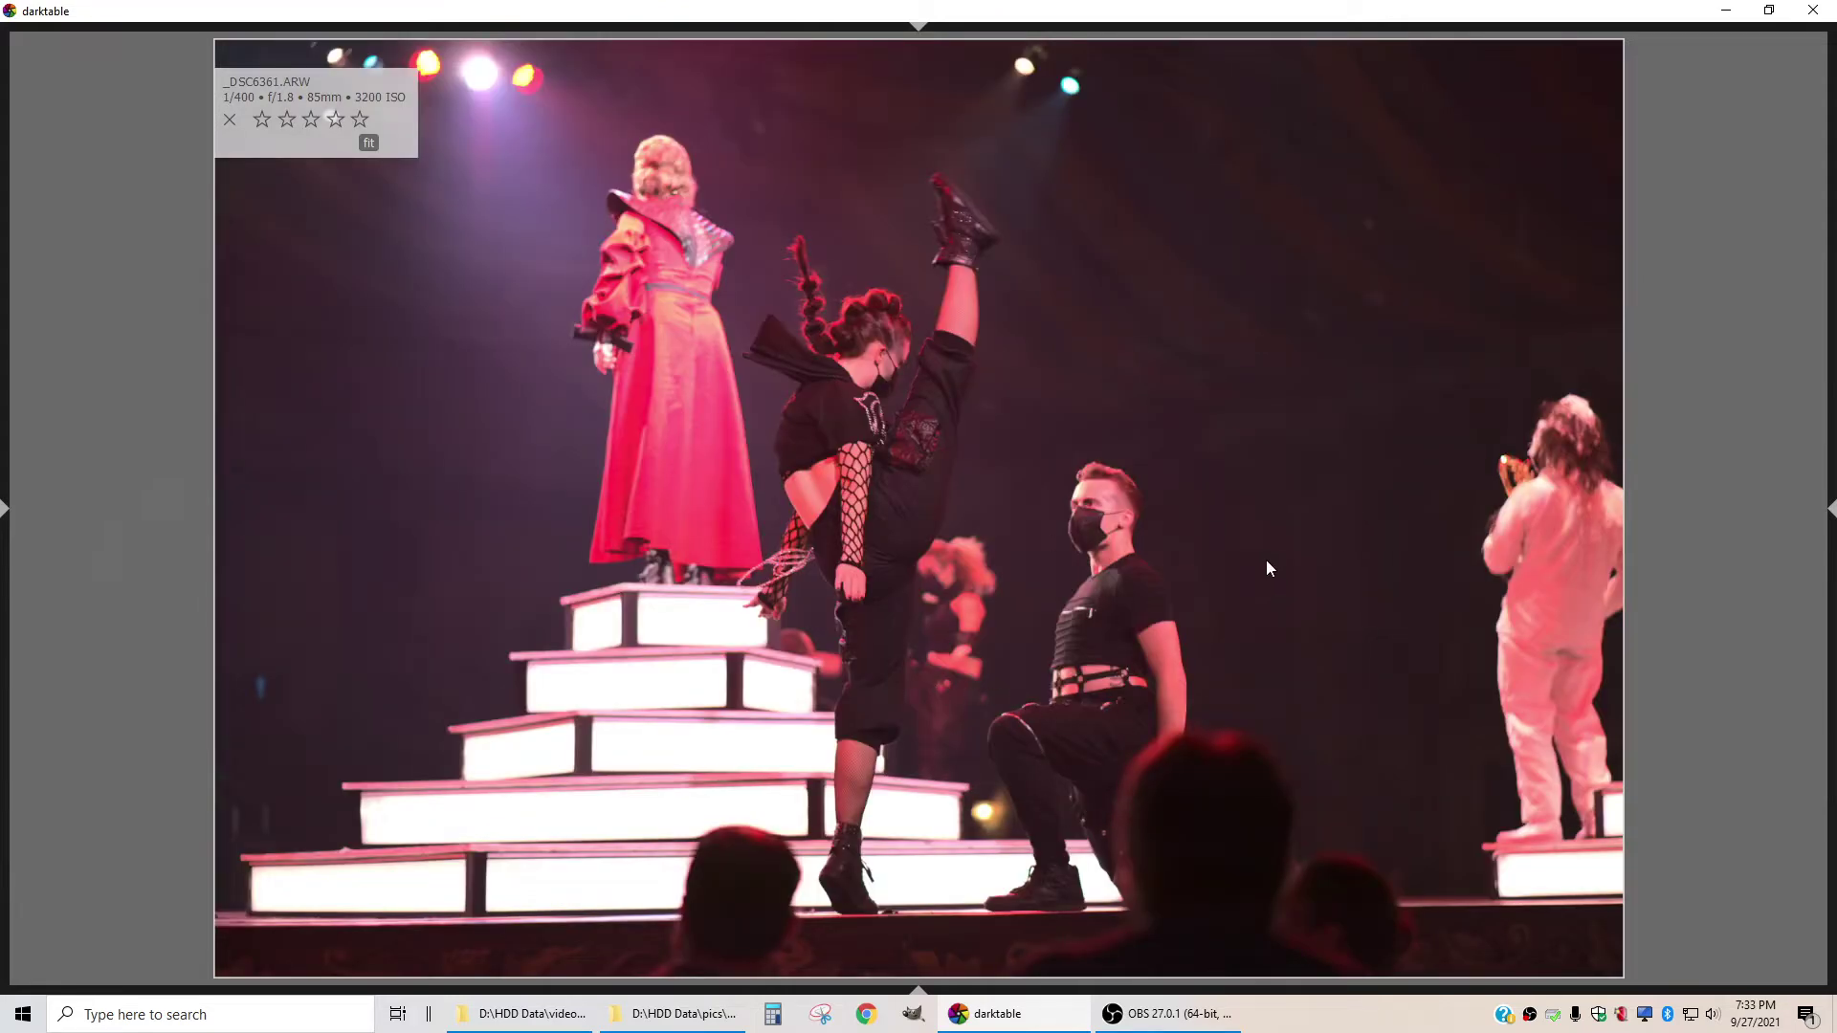
Compare the high-kick dancer shots _DSC6361.ARW and _DSC6362.ARW for pose, framing and visible faces
scroll(1268, 569, down, 1)
scroll(1268, 569, down, 1)
scroll(1268, 569, up, 2)
scroll(1259, 555, down, 1)
scroll(1257, 555, up, 1)
scroll(1161, 384, down, 1)
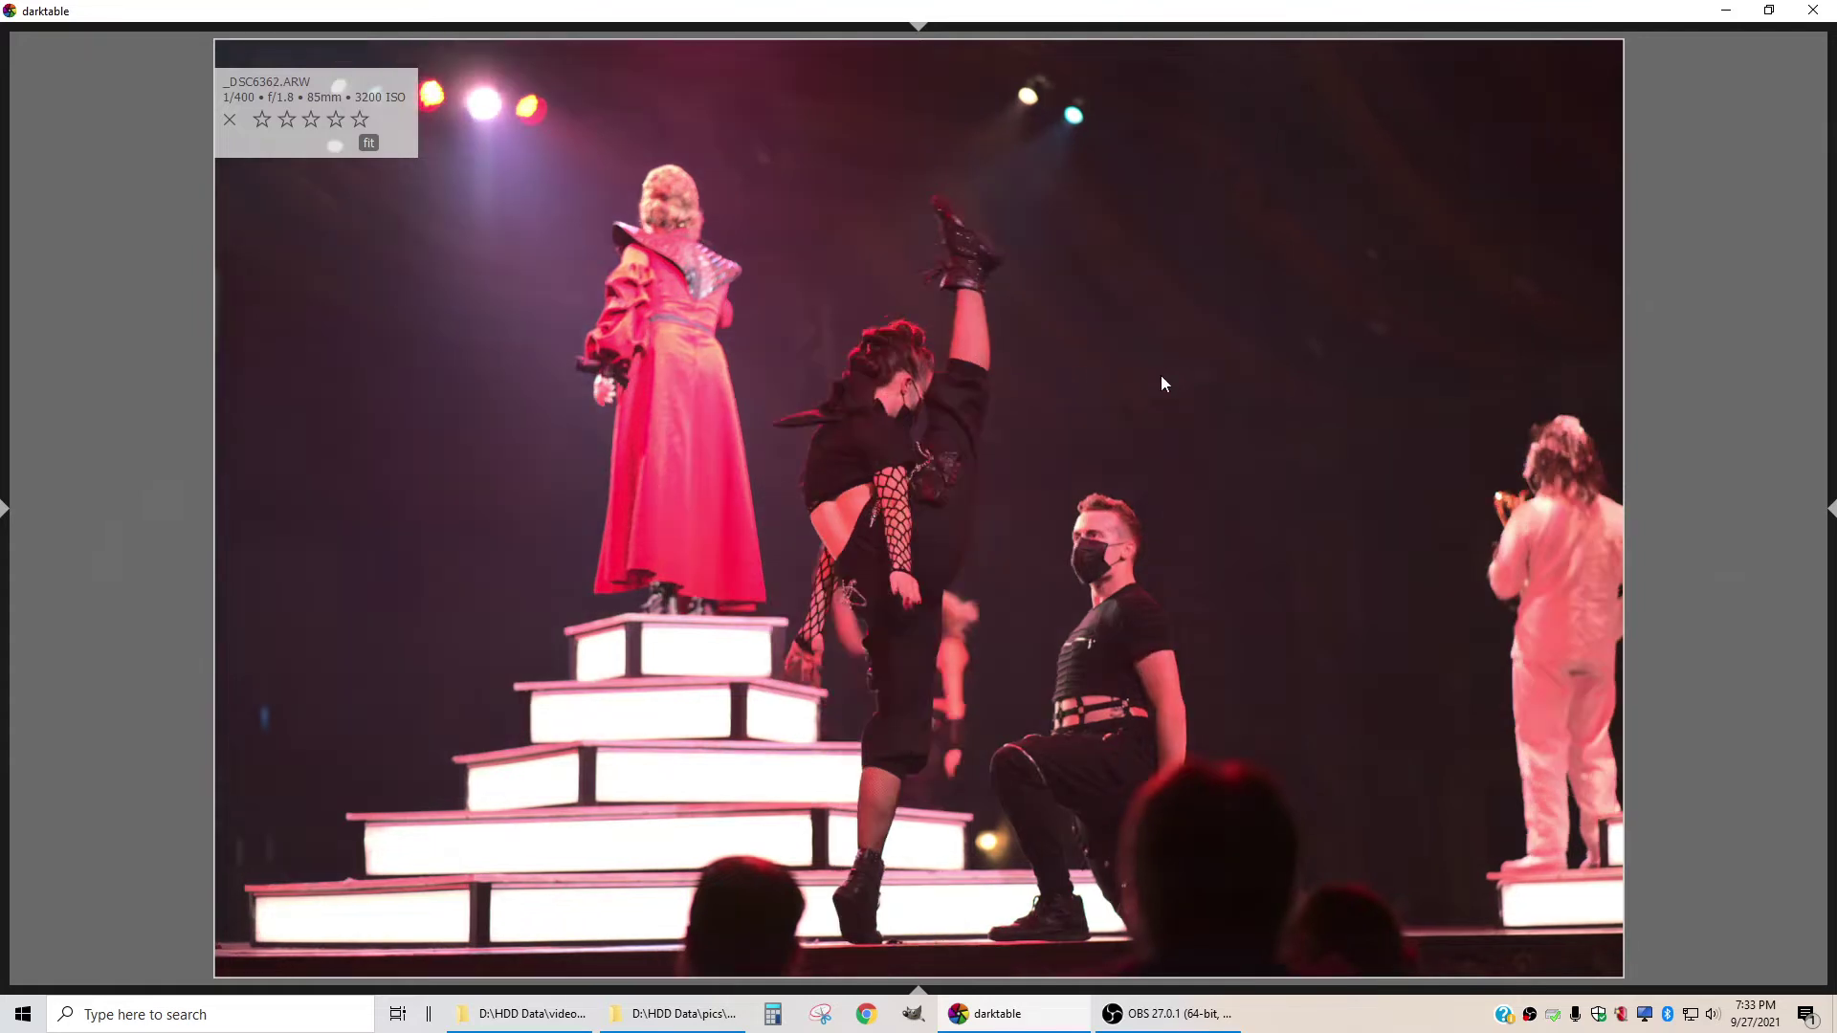
scroll(1161, 384, up, 1)
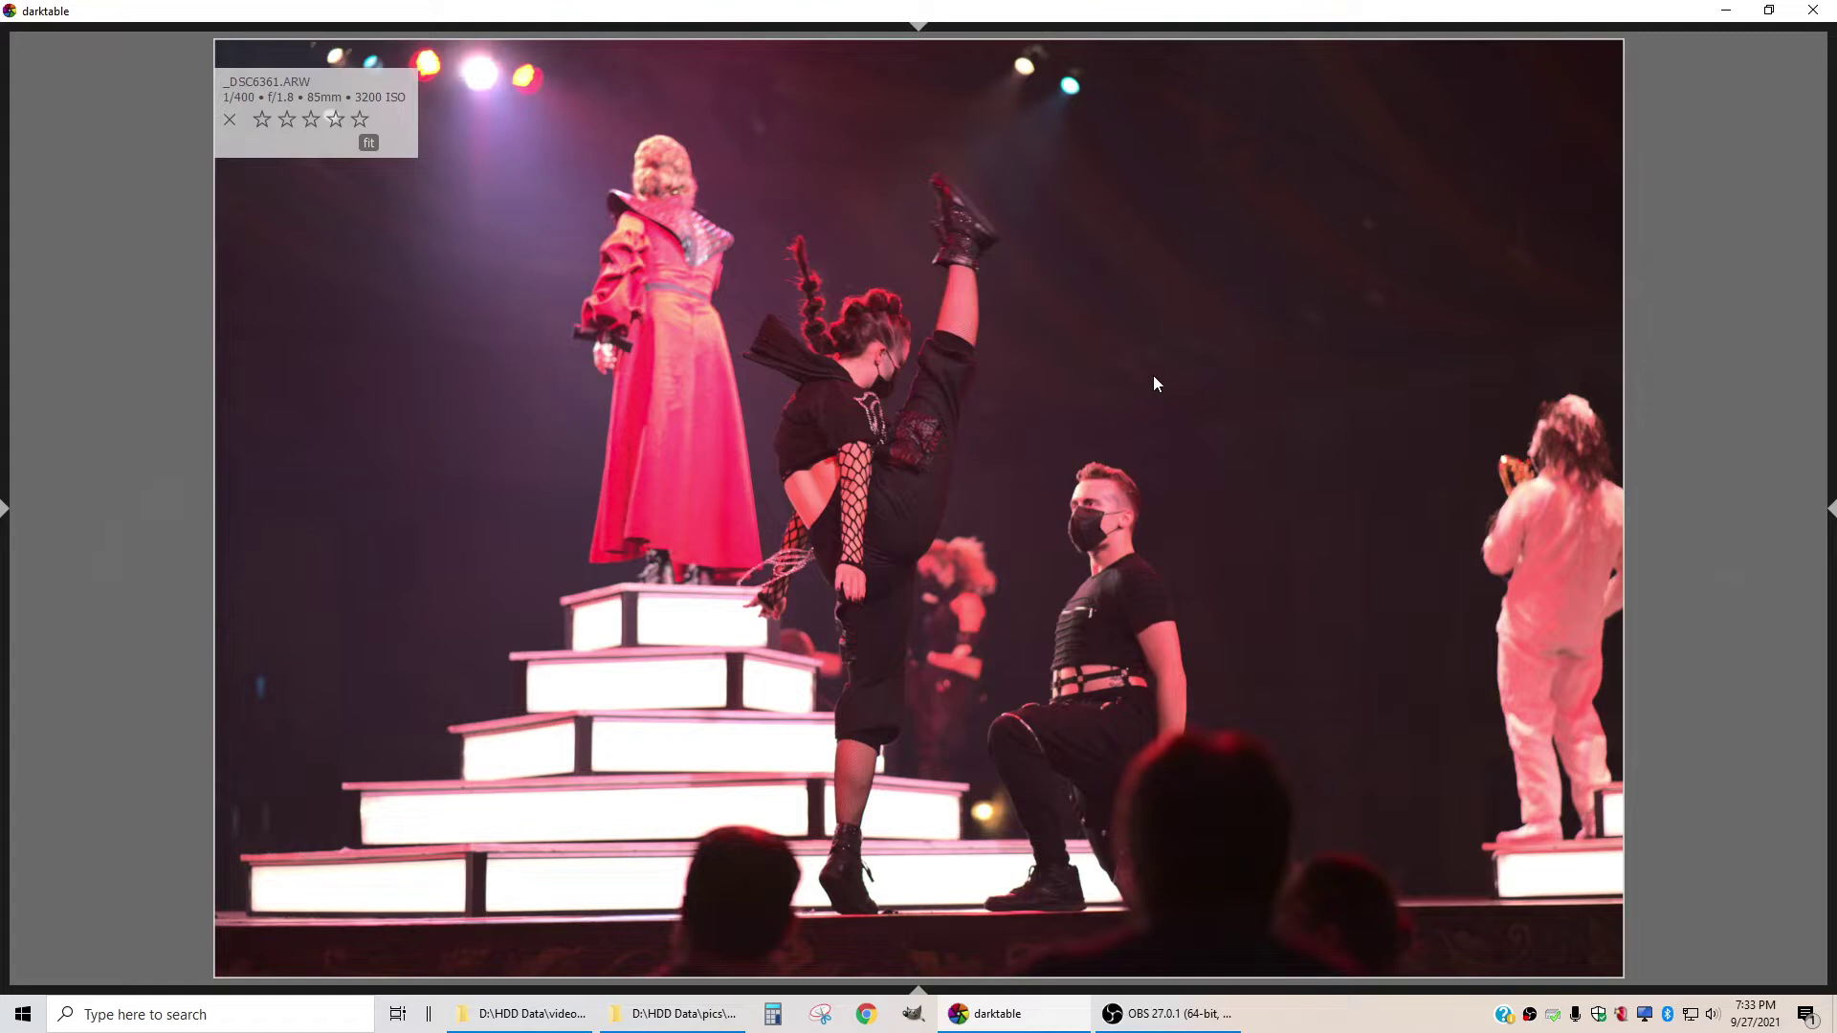
scroll(1154, 381, down, 1)
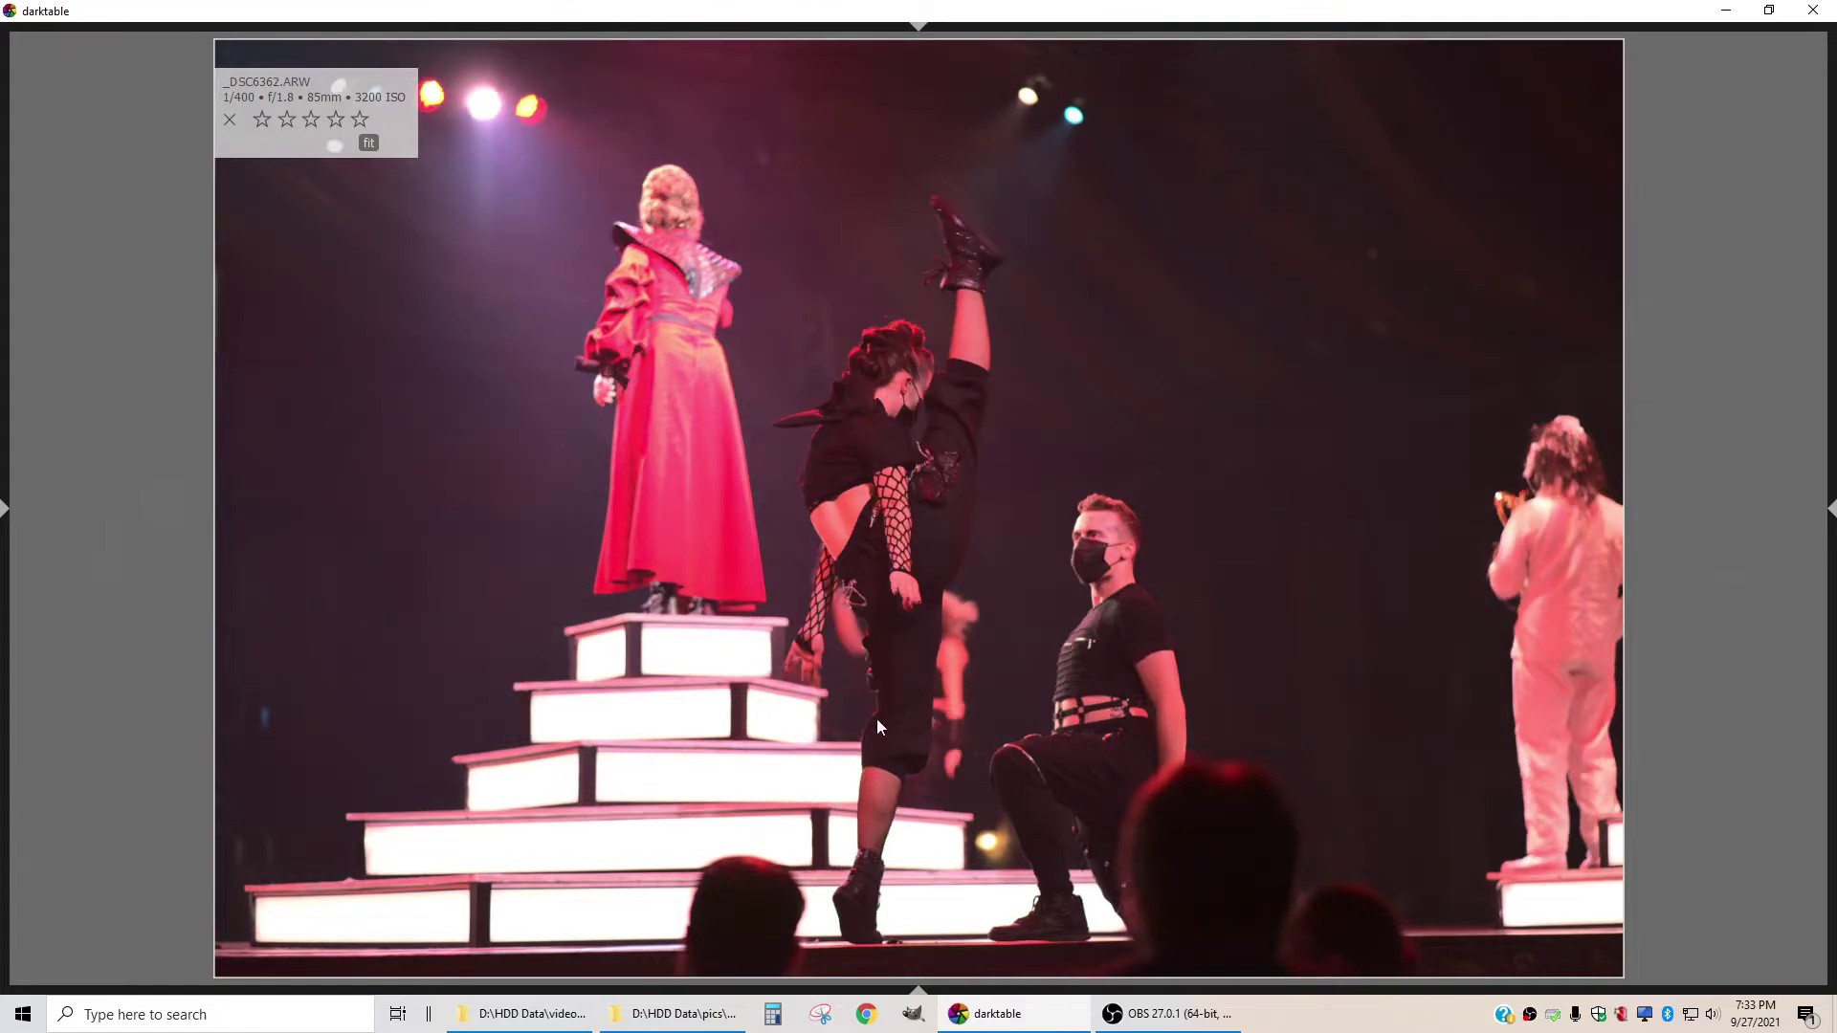
scroll(868, 629, up, 1)
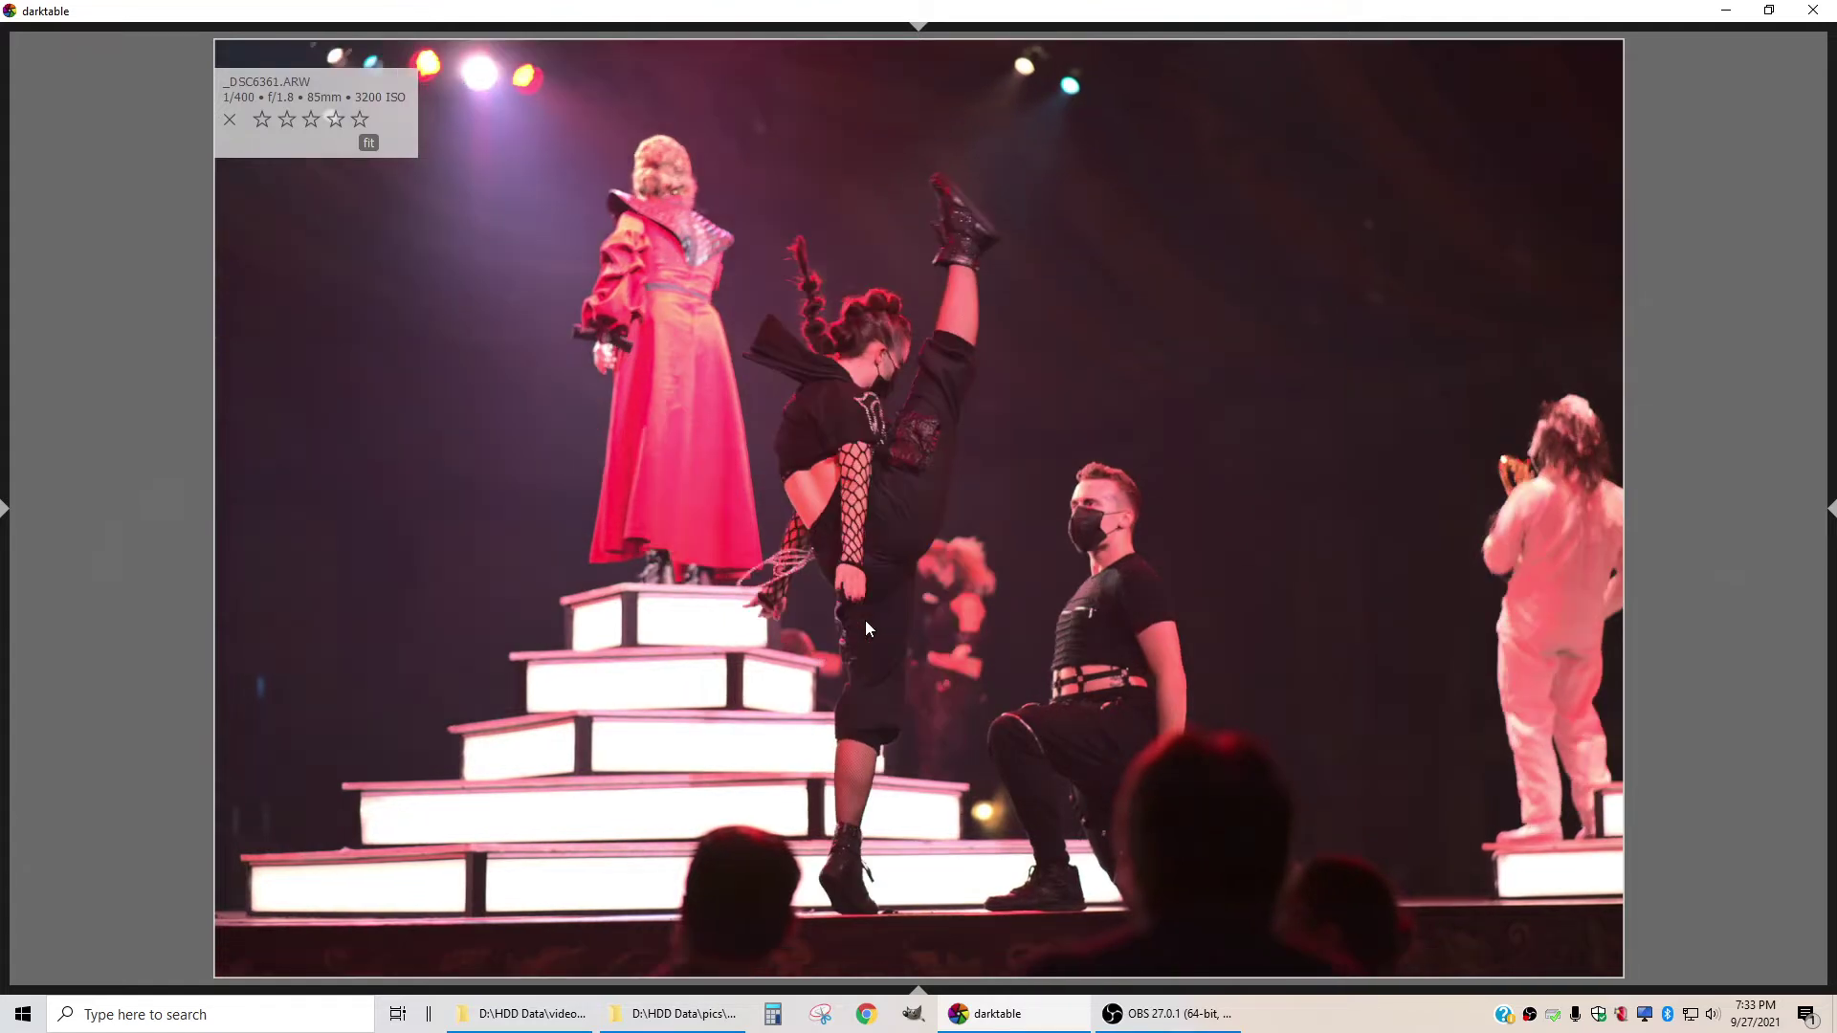
scroll(845, 875, down, 1)
scroll(924, 227, up, 1)
scroll(962, 227, down, 1)
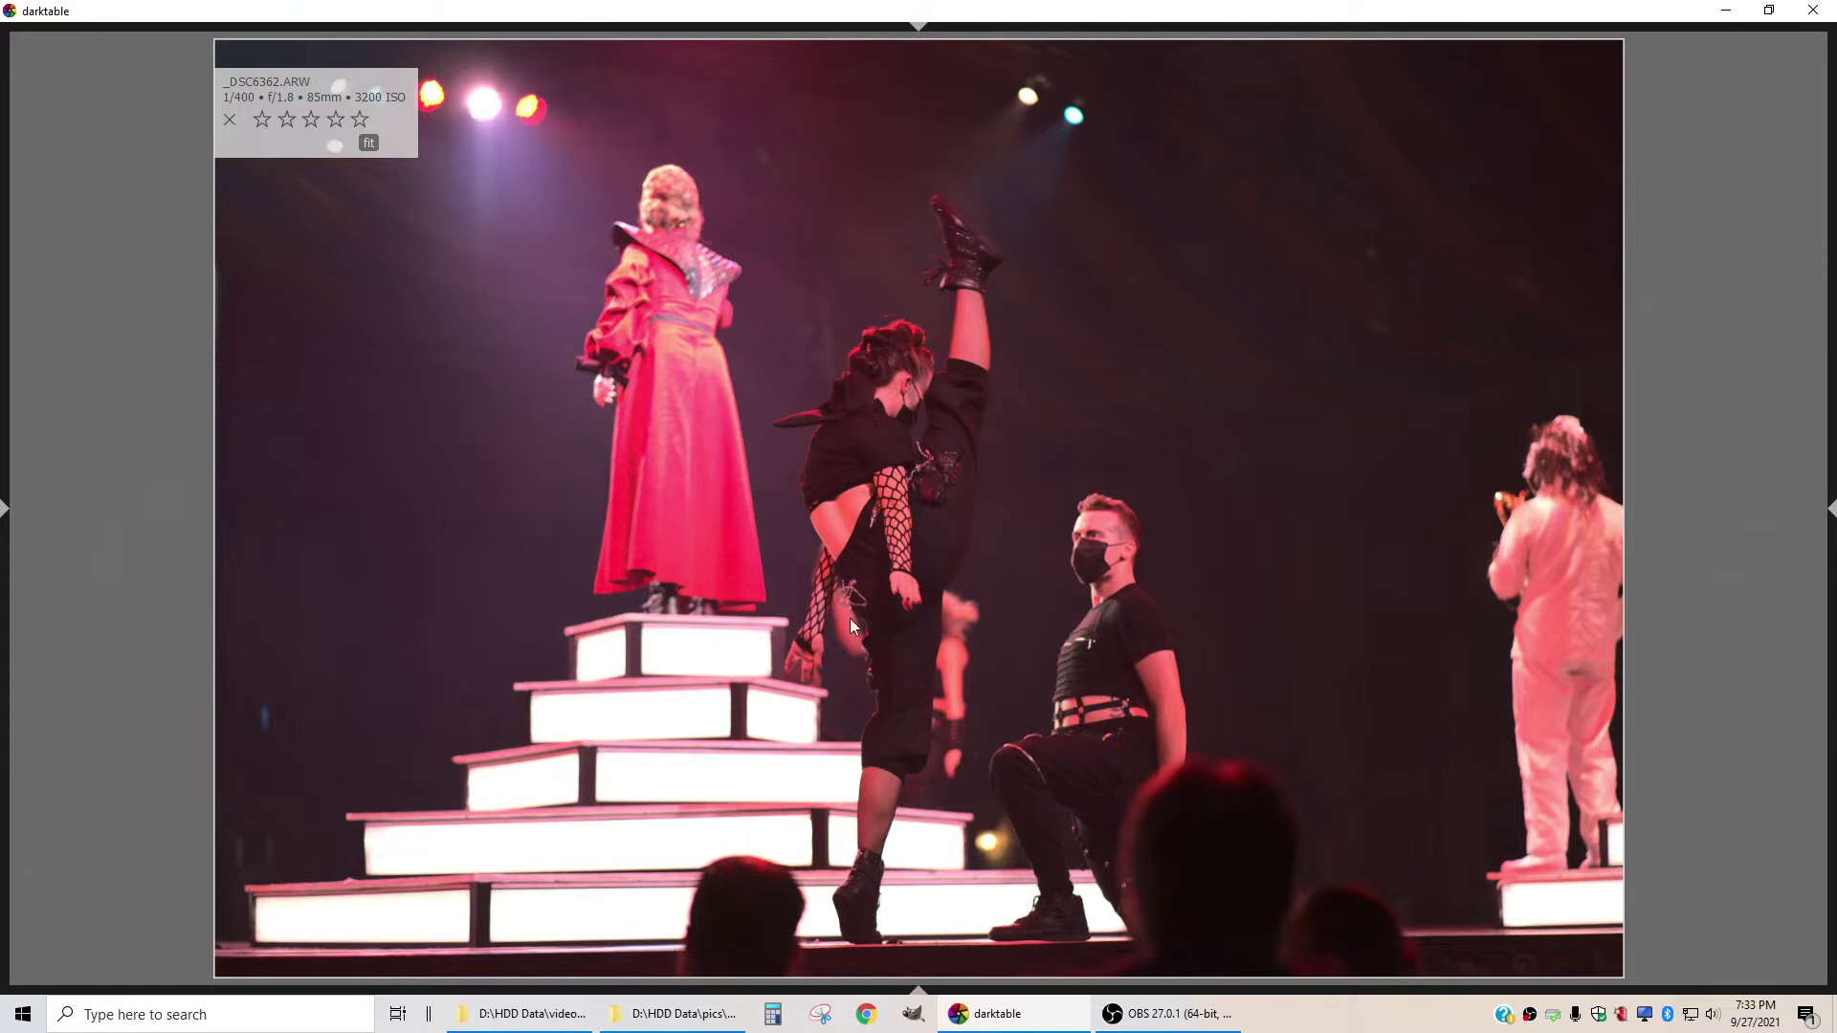
scroll(859, 558, up, 1)
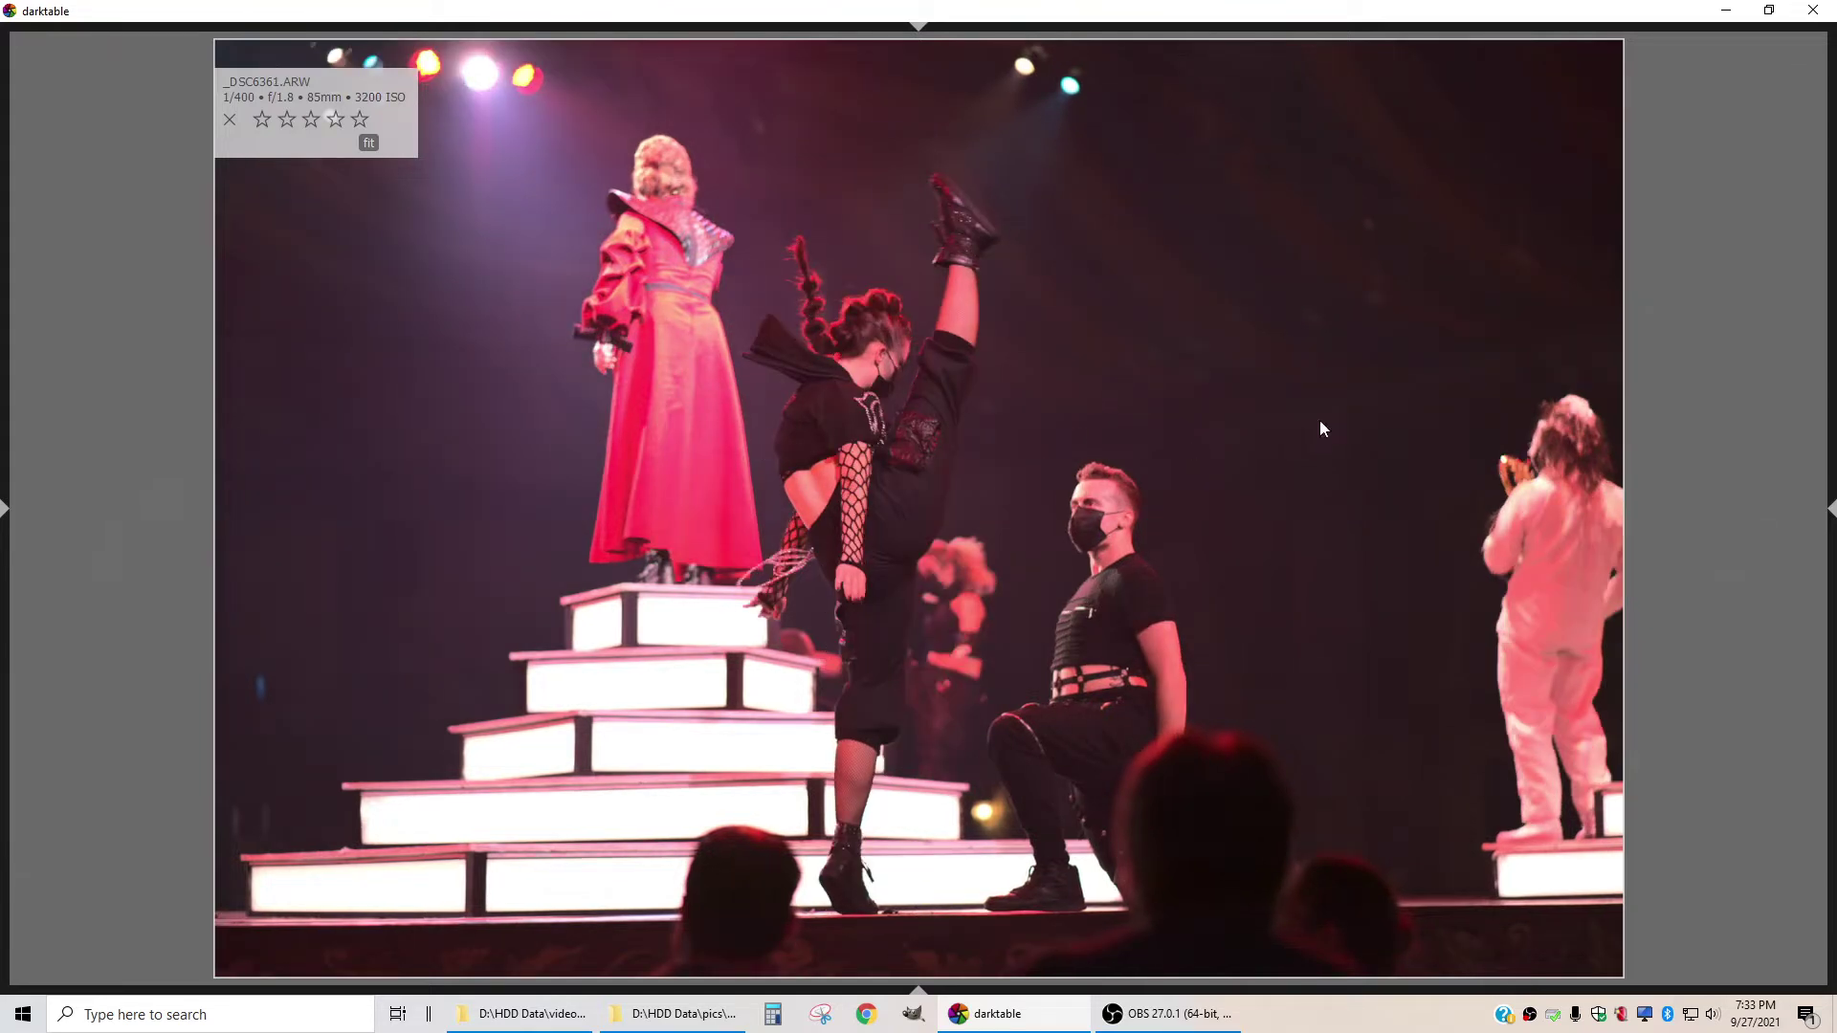
Recheck both high-kick shots and include the frame following _DSC6362.ARW in the comparison
key(Right)
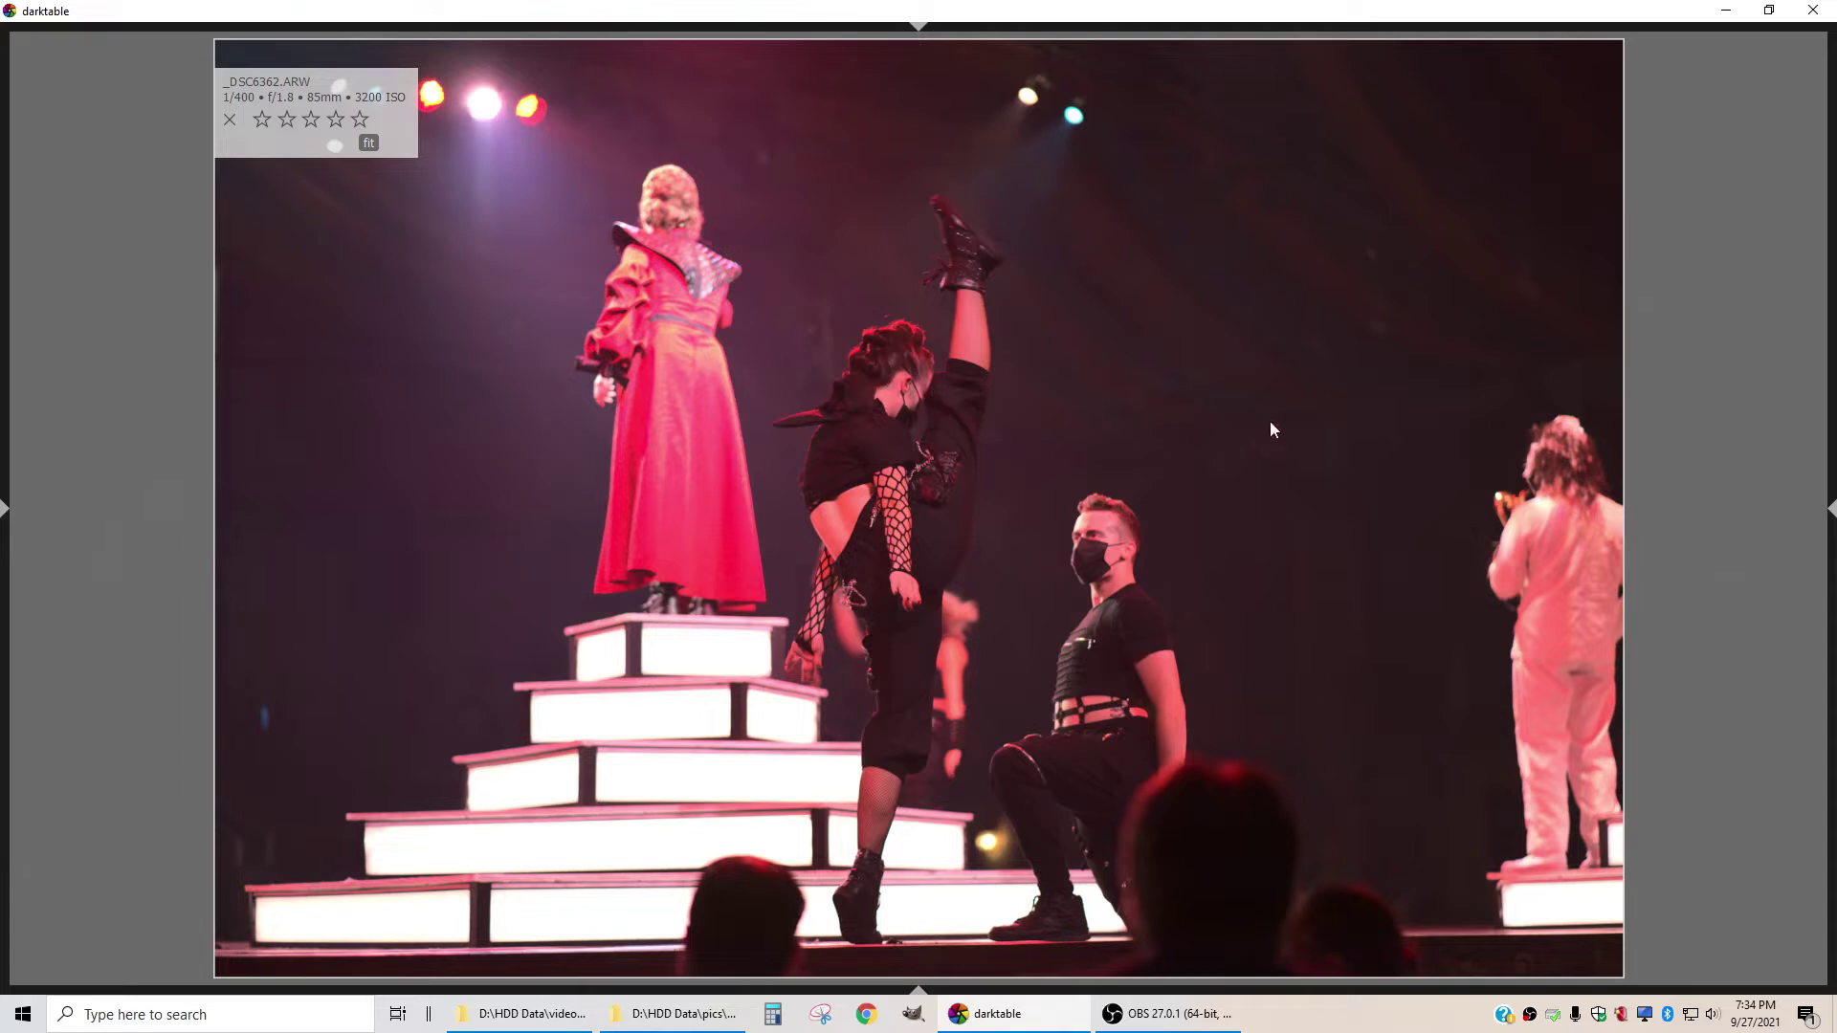
key(Left)
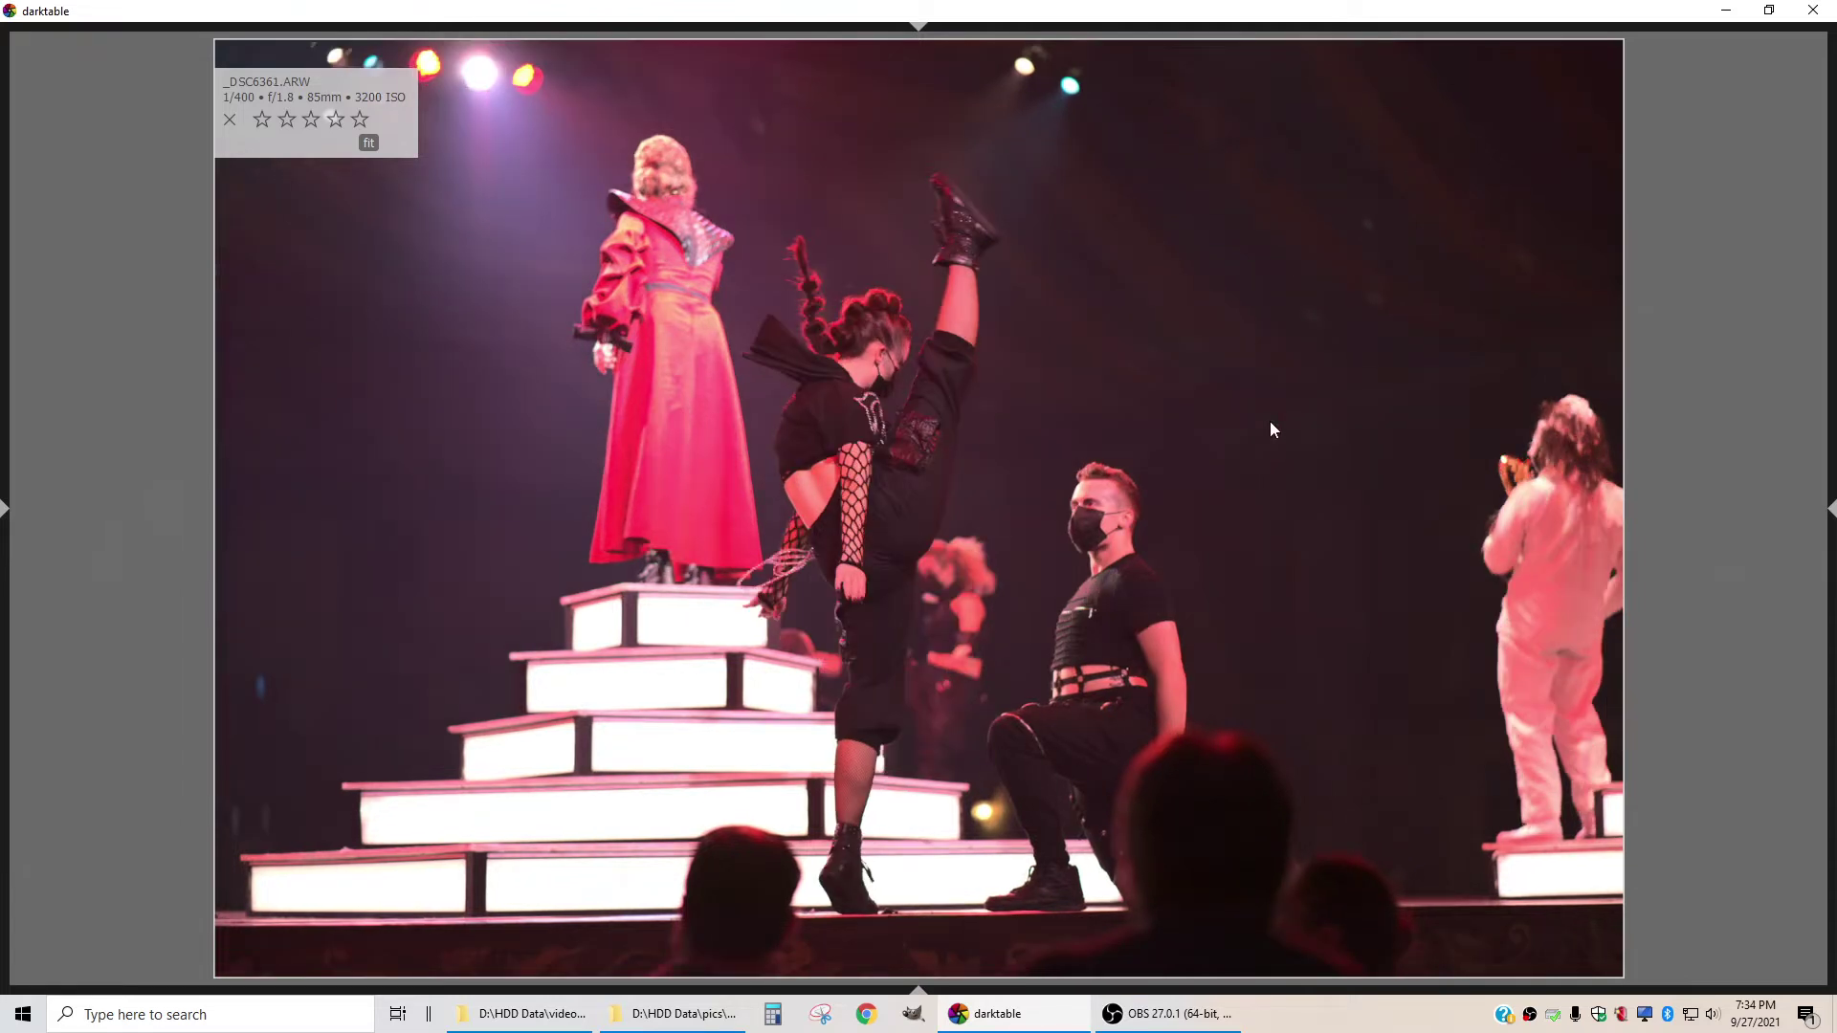
key(Right)
key(Right)
key(Left)
key(Left)
key(Right)
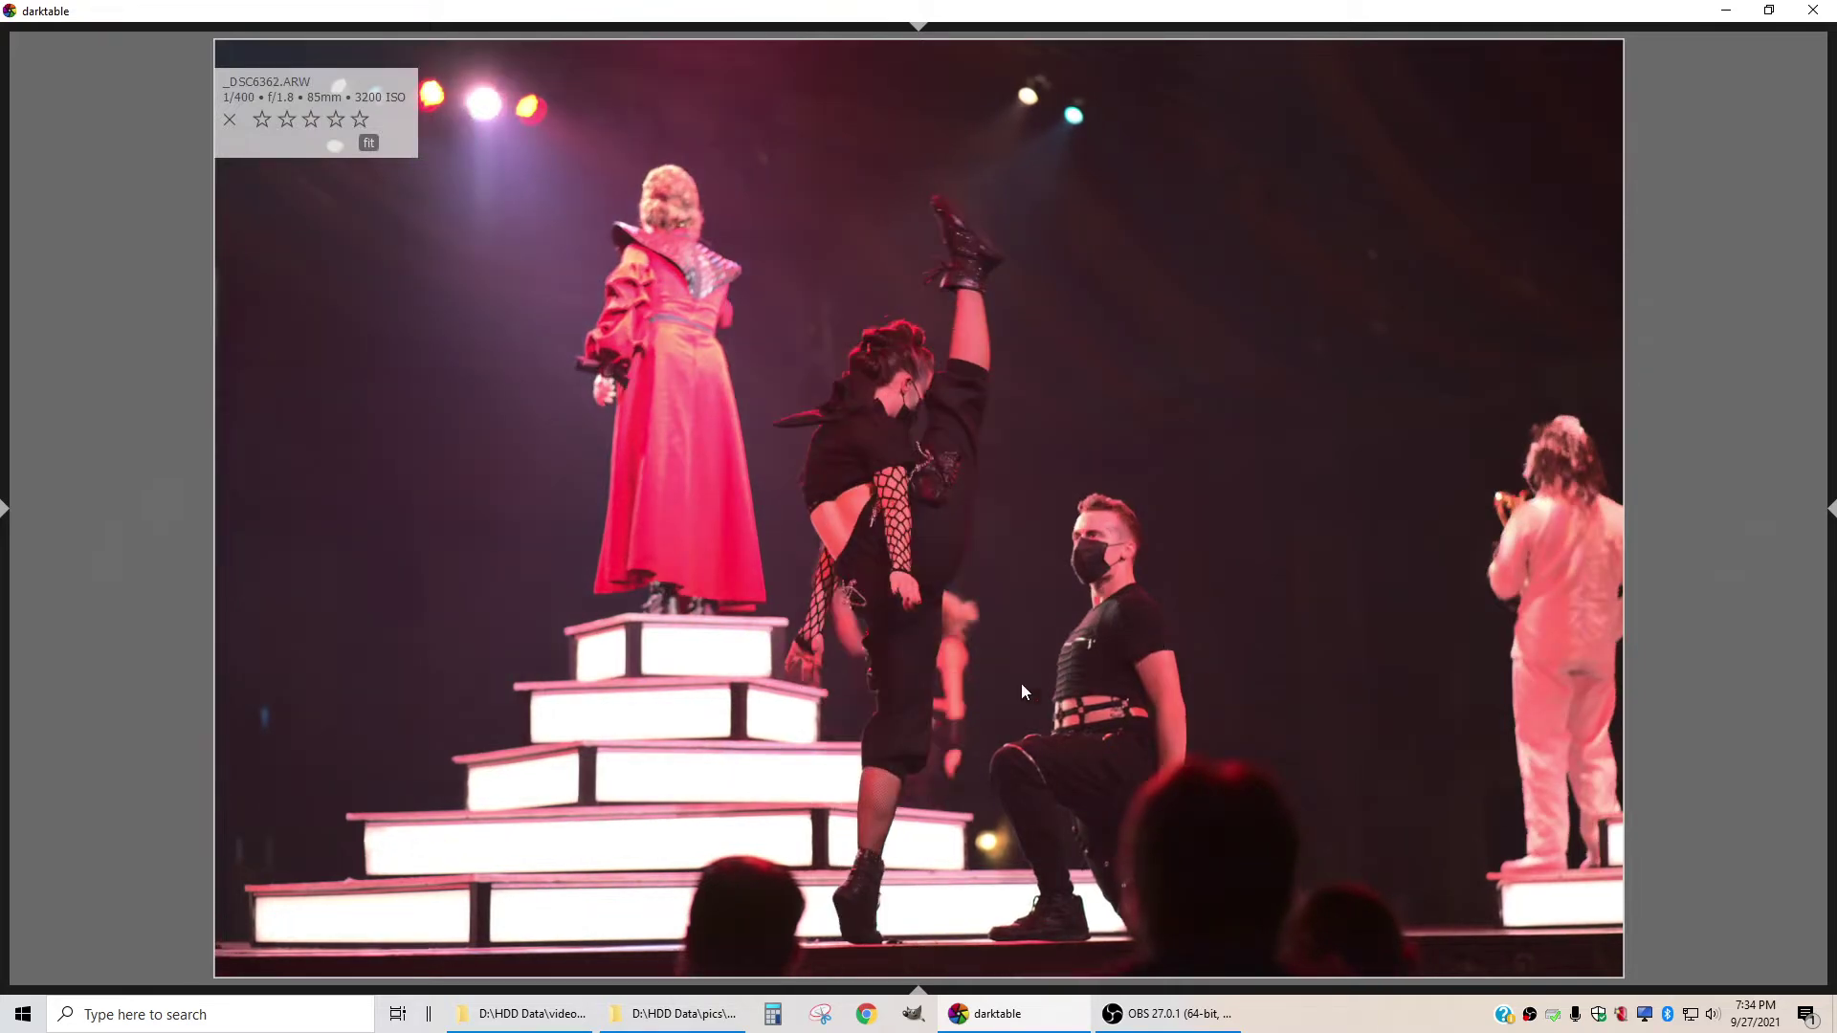
key(Left)
key(Right)
key(Left)
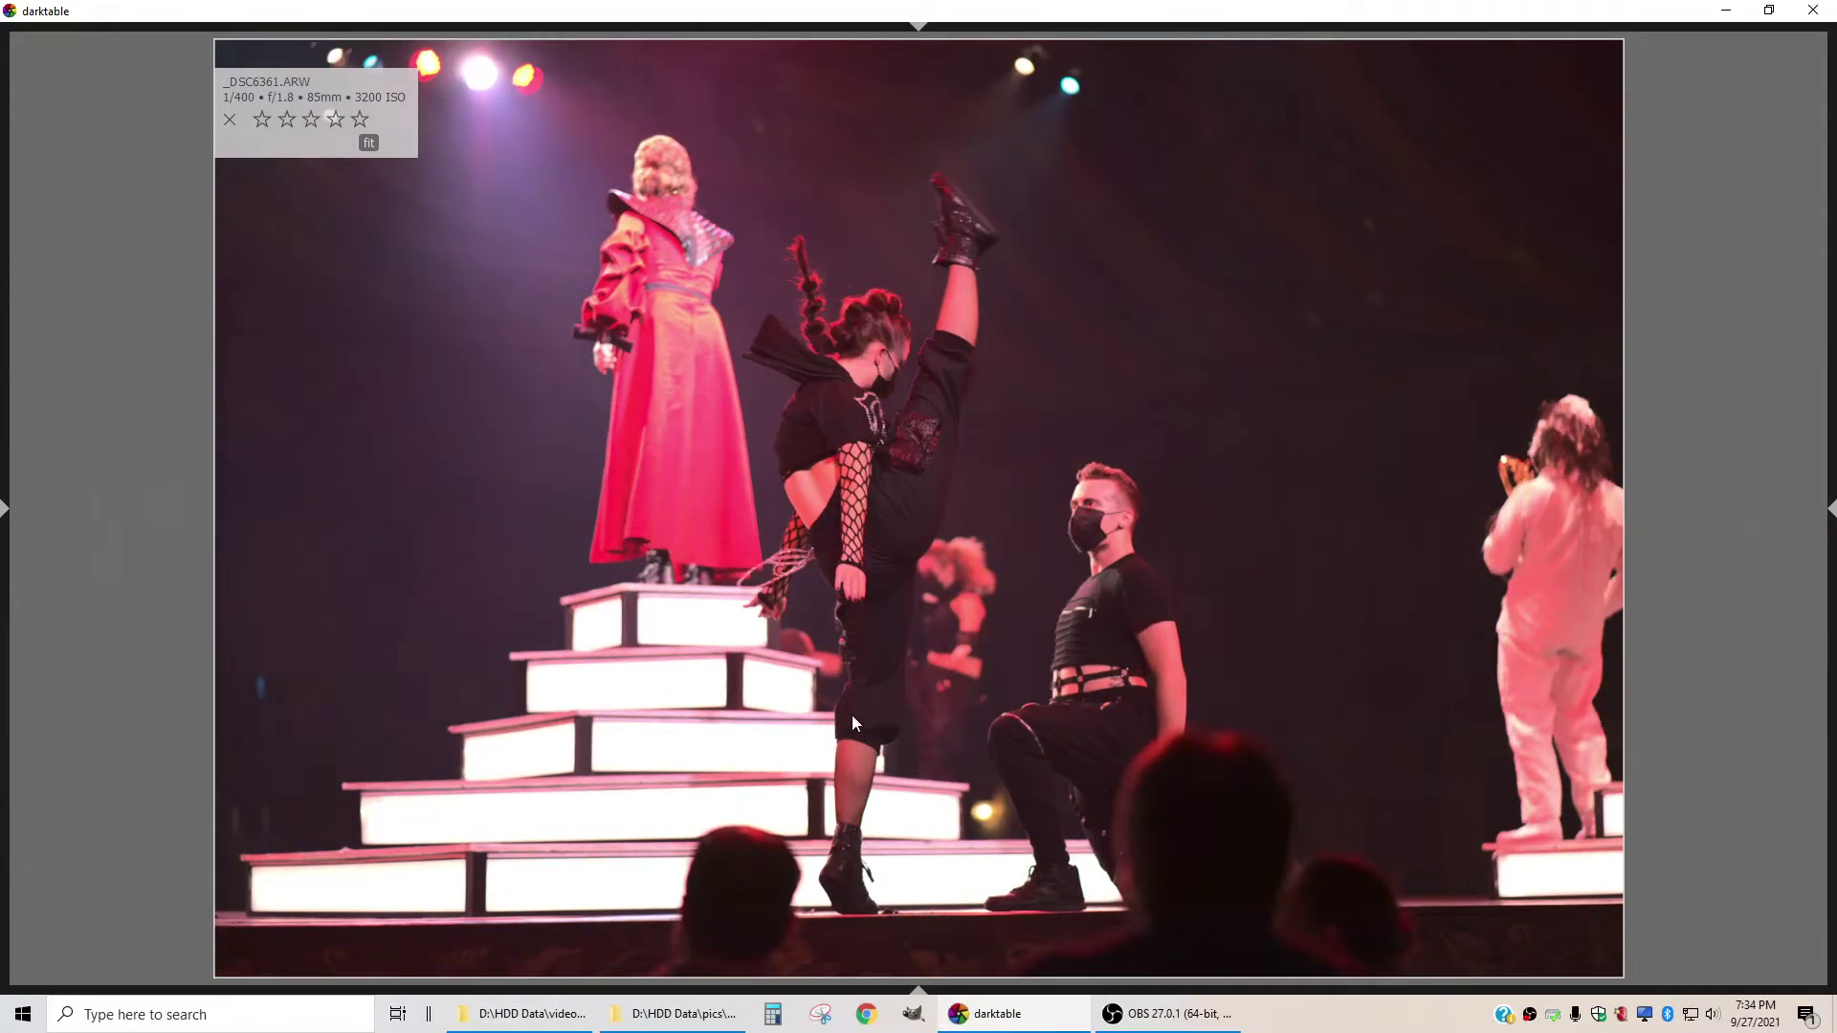
Weigh _DSC6361.ARW against _DSC6362.ARW once more and rate _DSC6361.ARW four stars
key(Right)
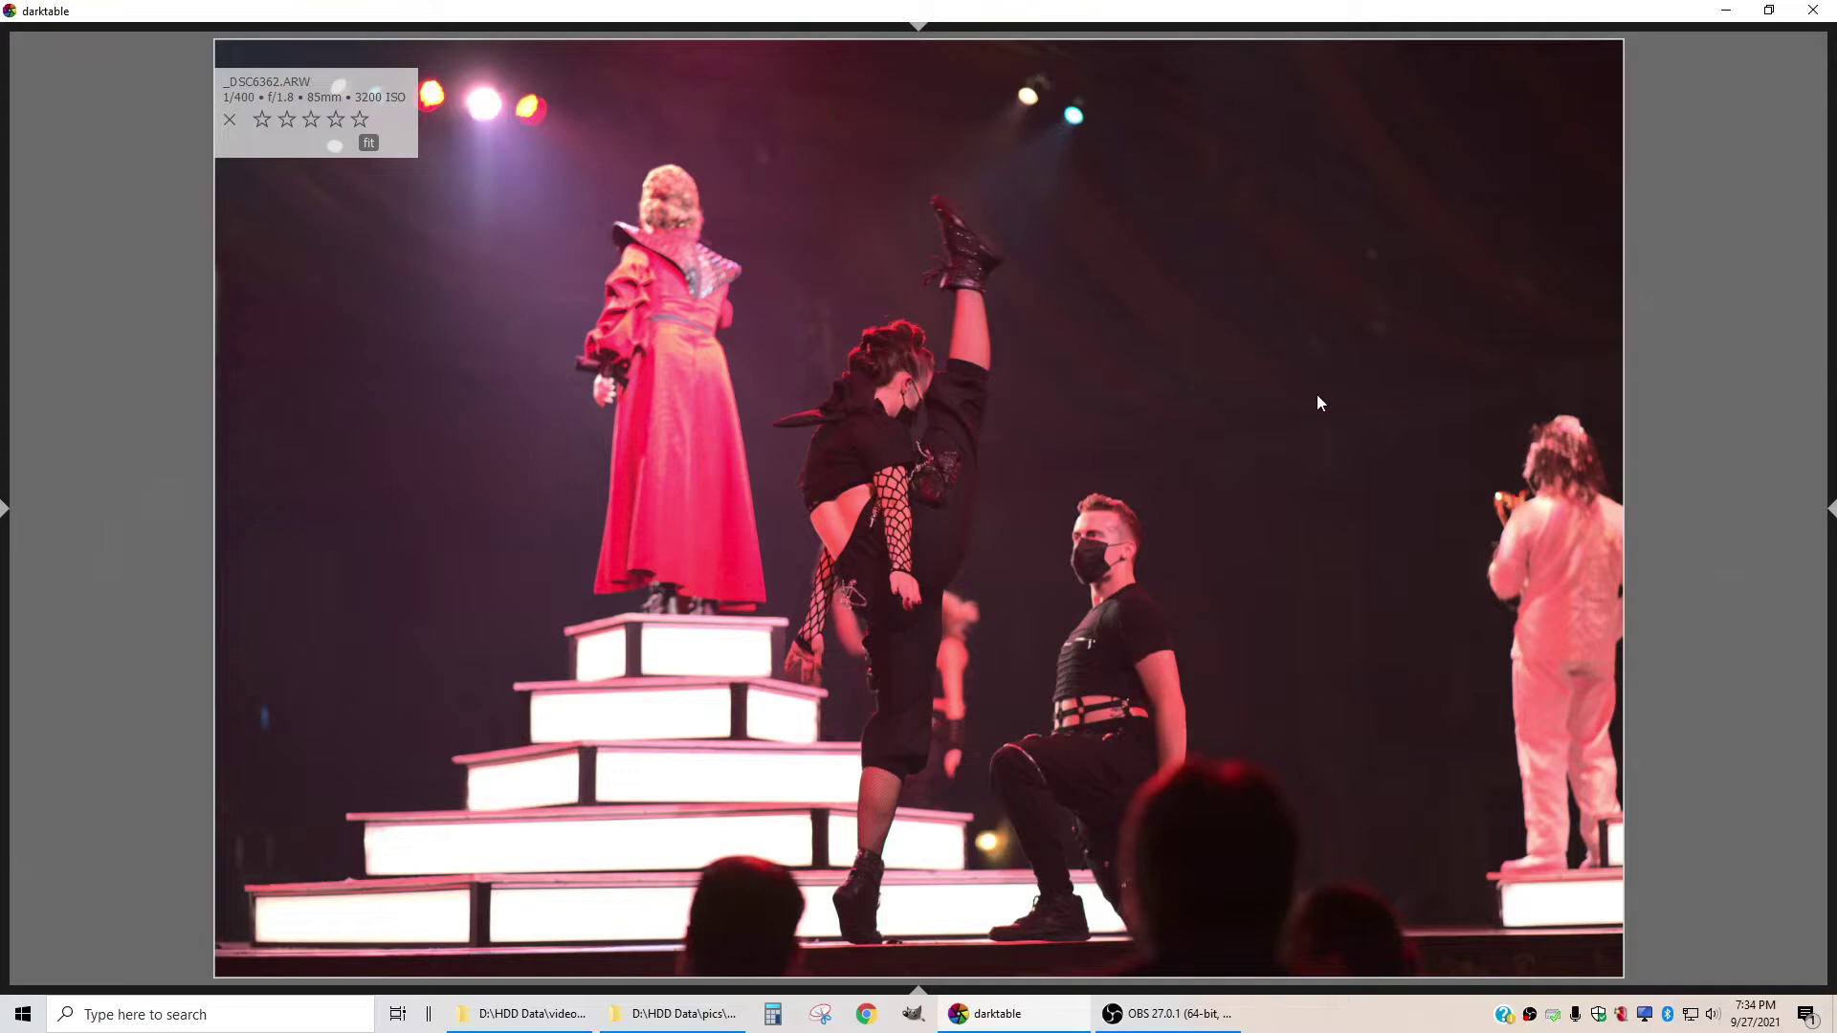
key(Left)
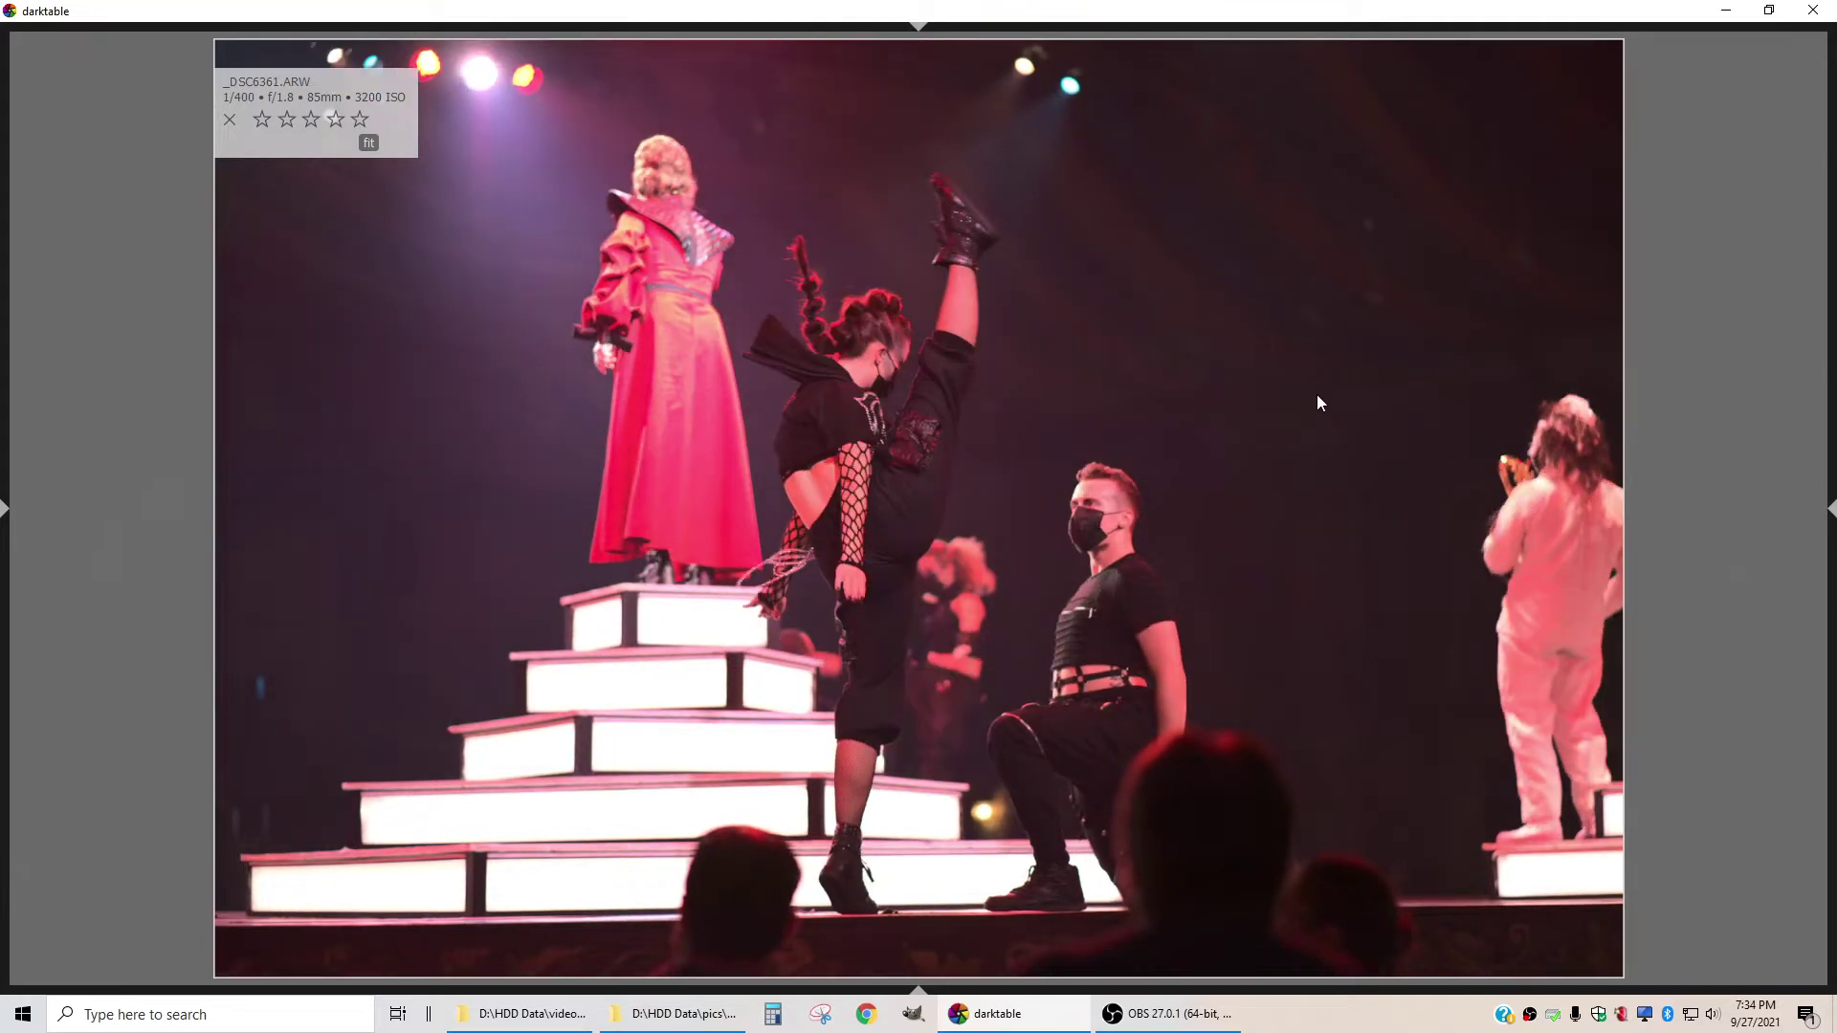
key(Right)
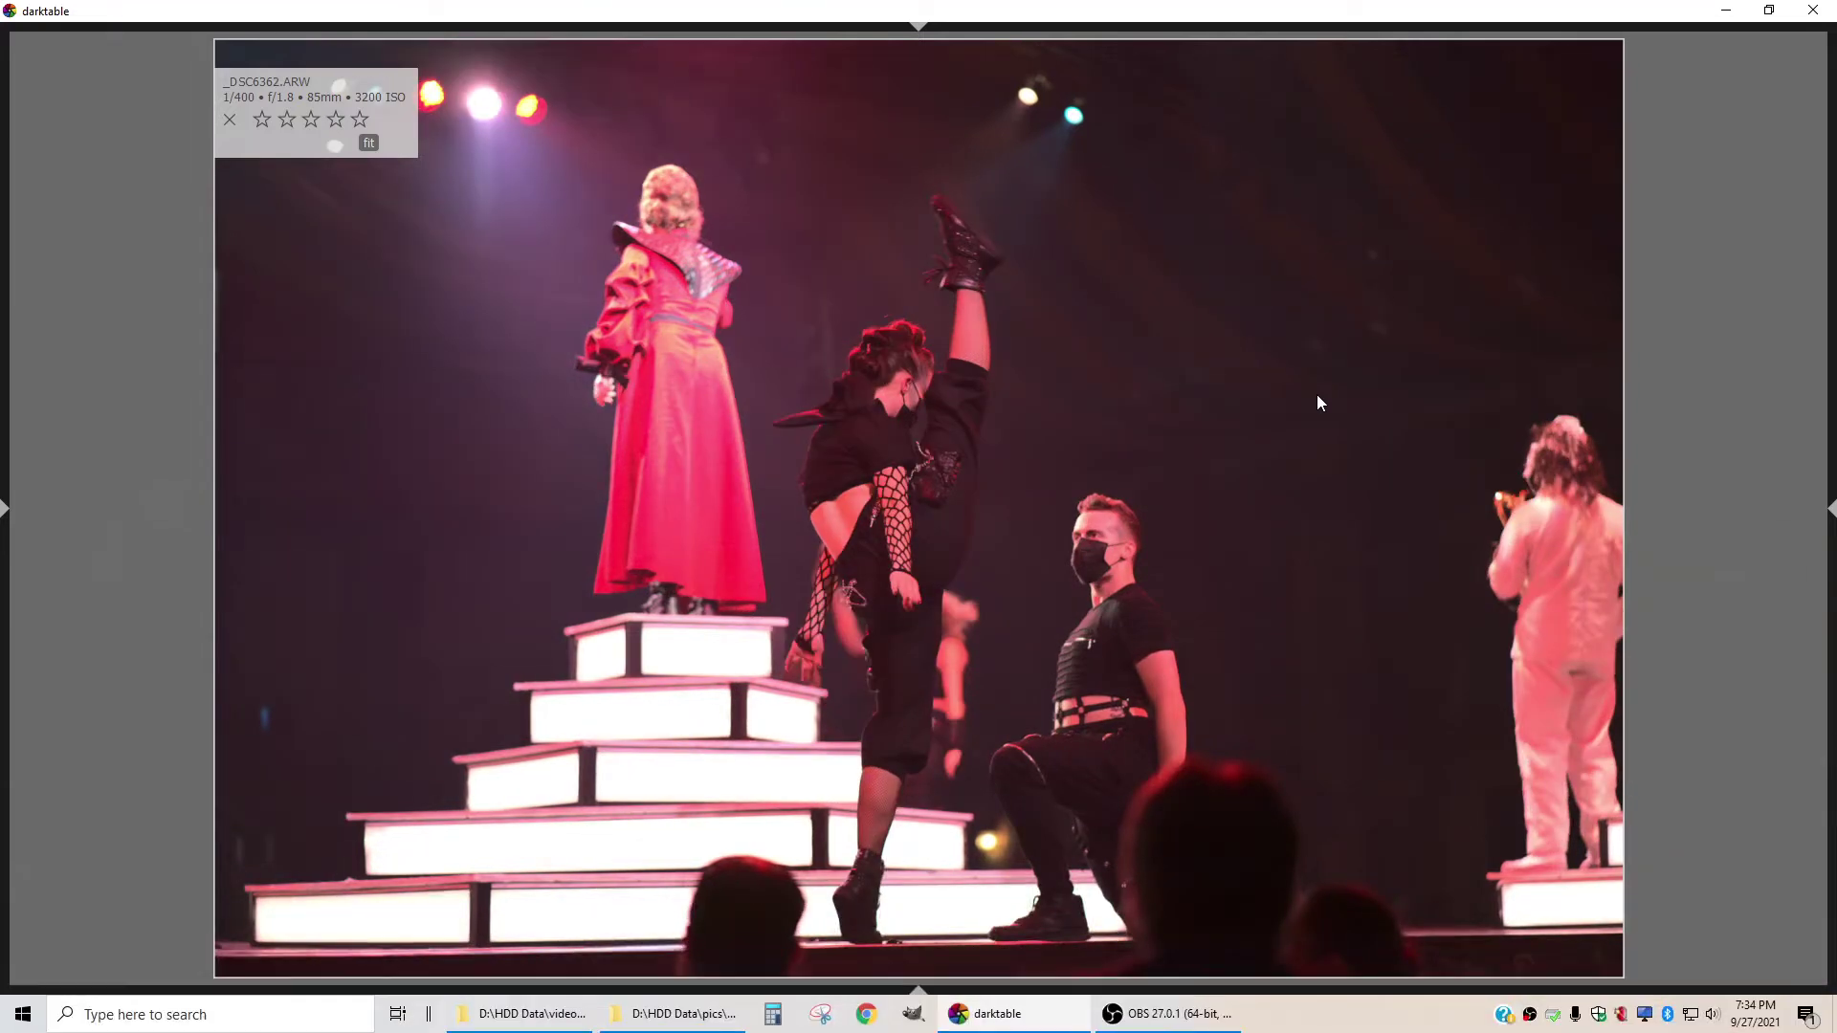
key(Left)
key(Right)
key(Left)
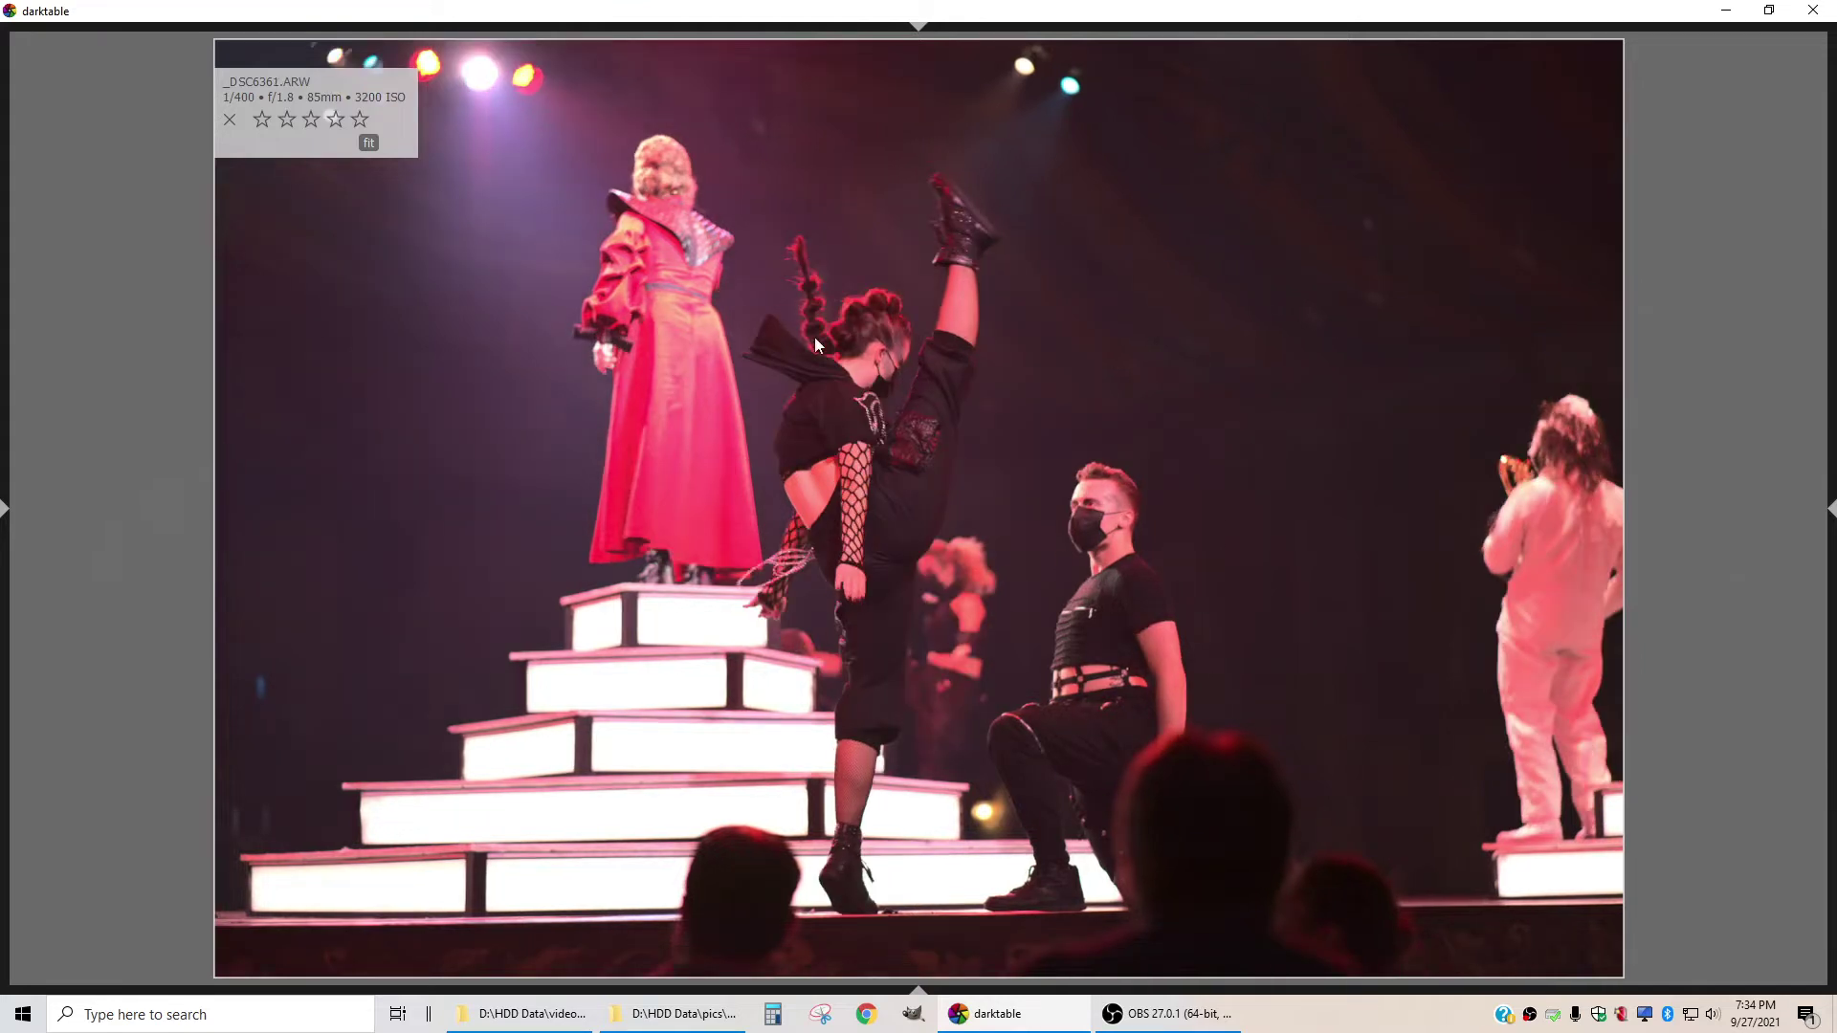
key(3)
key(4)
Review the group dance shots on the lit steps from _DSC6372.ARW through _DSC6374.ARW for possible keepers
scroll(1167, 687, down, 1)
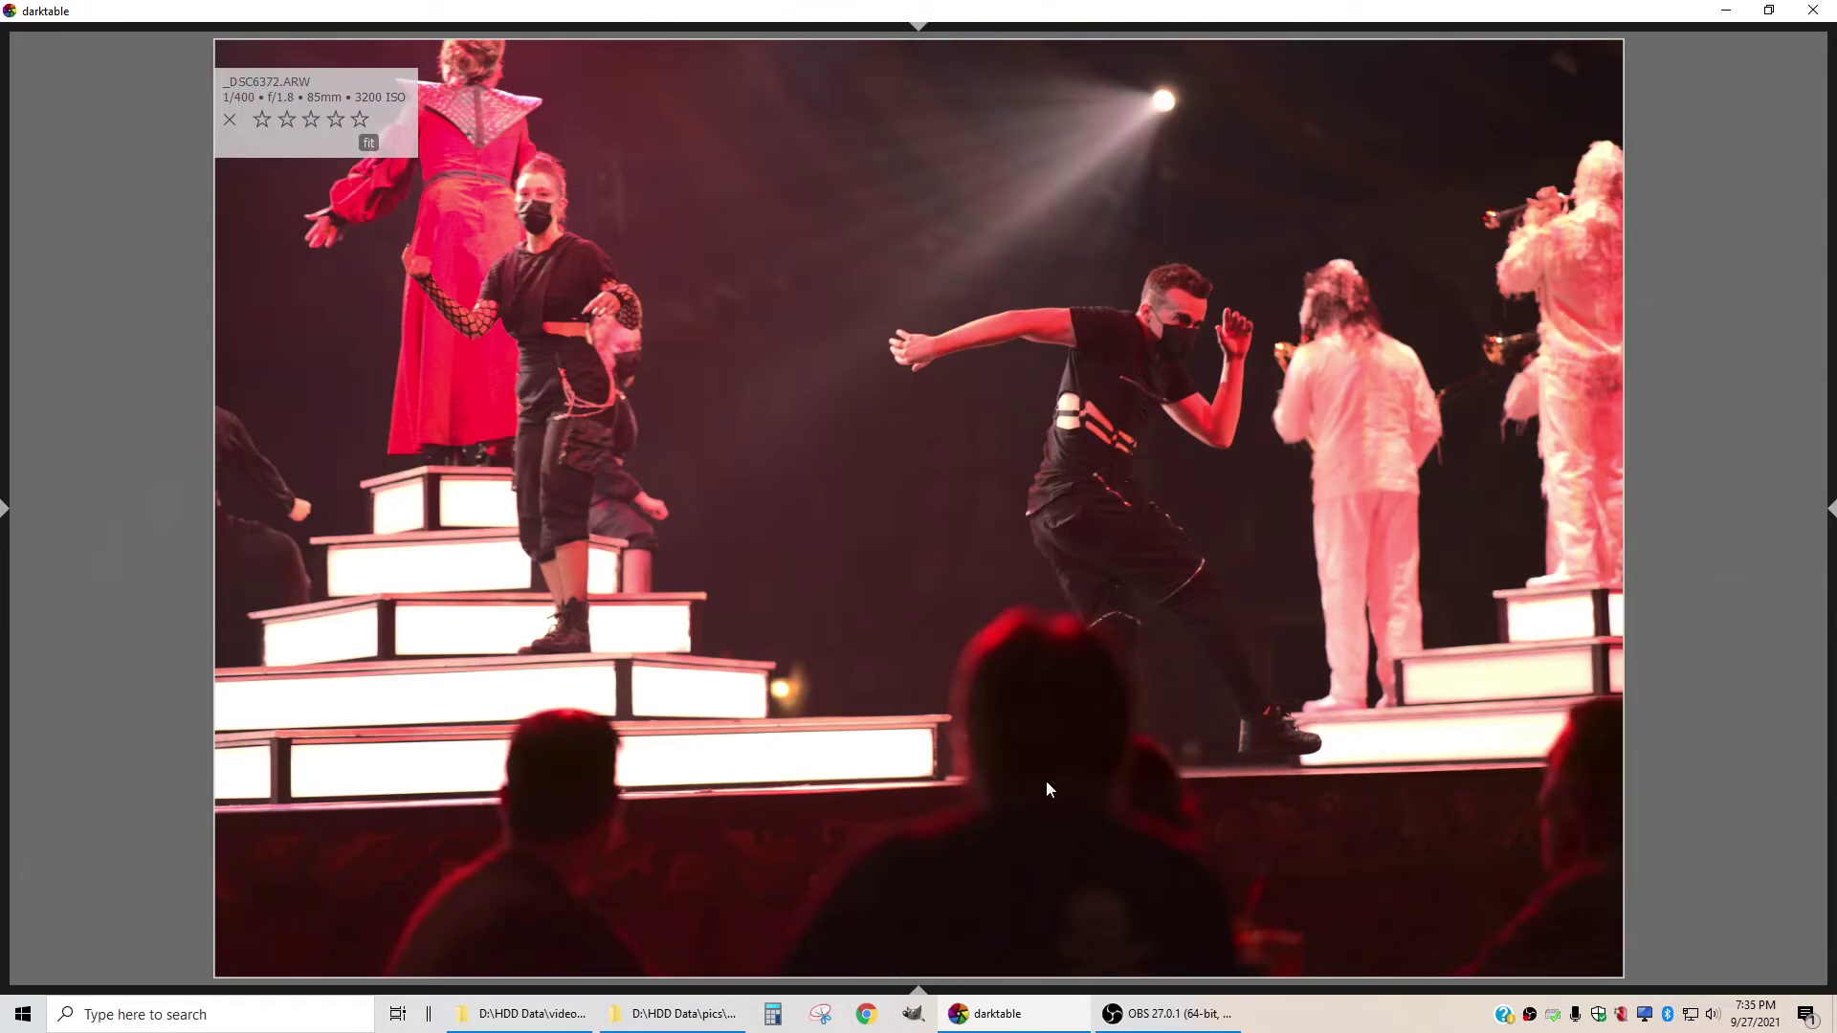
scroll(1110, 685, down, 1)
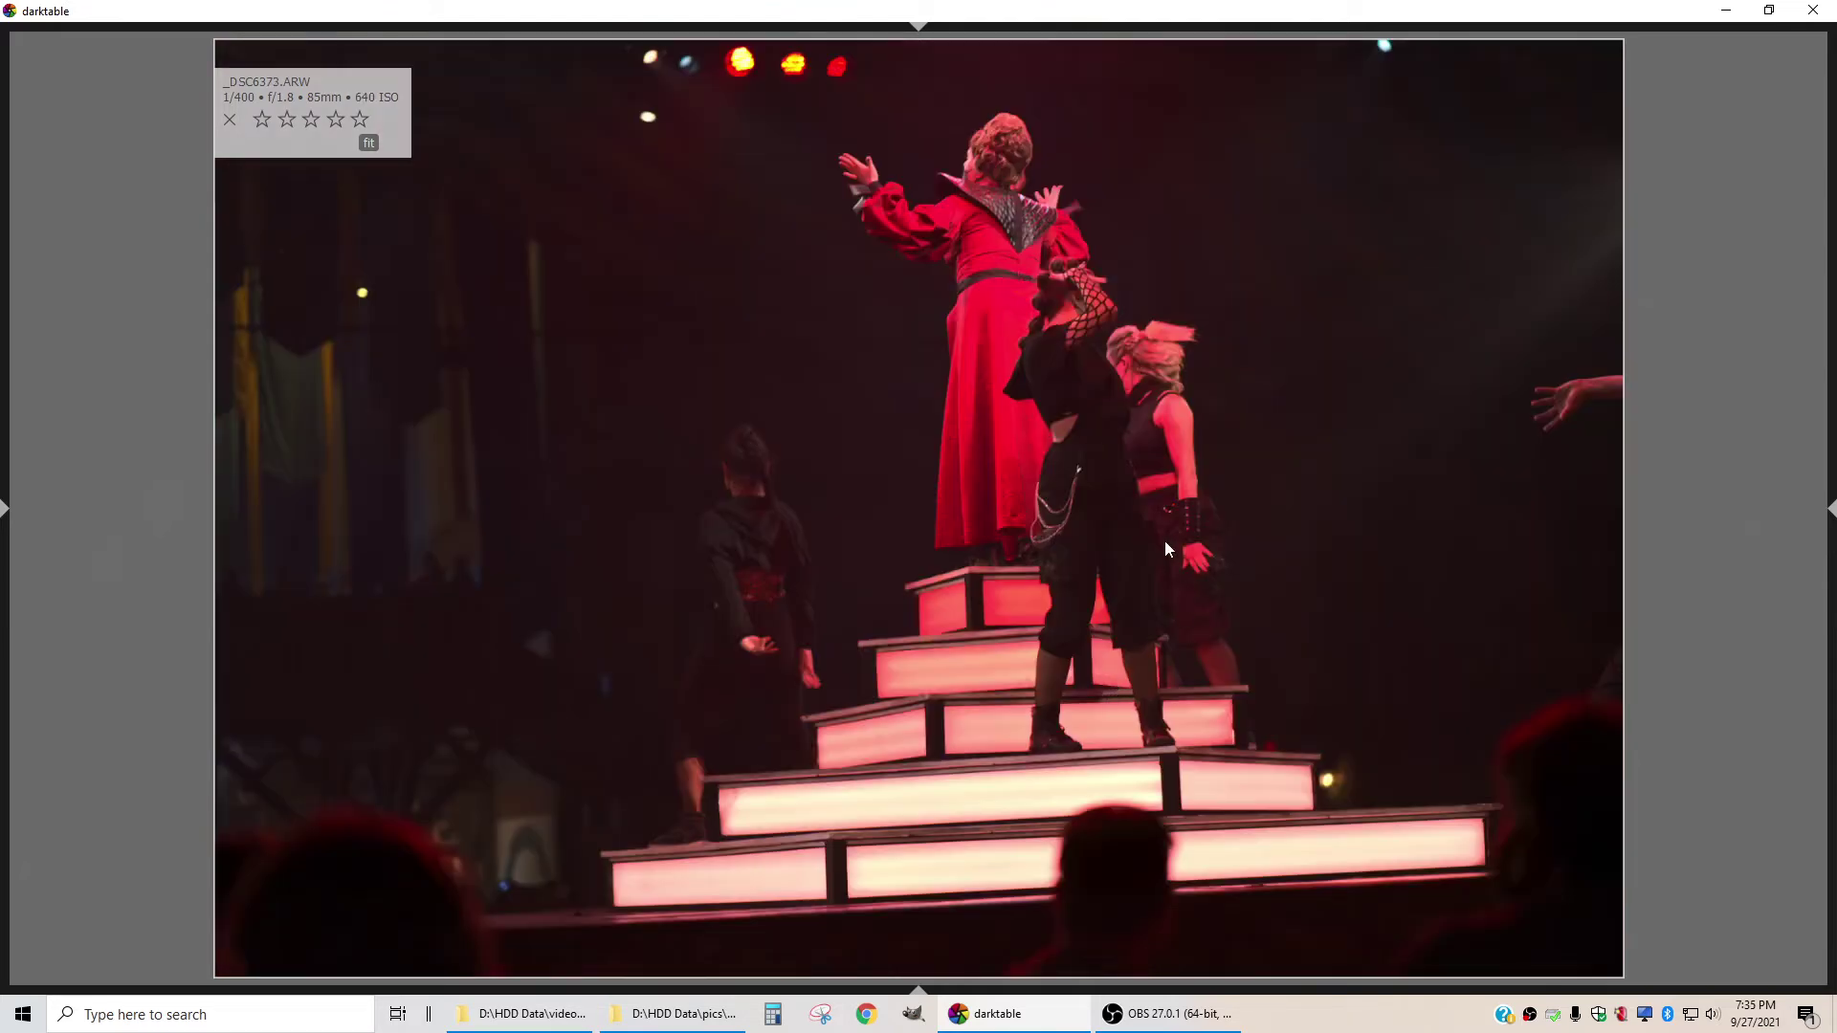
scroll(1165, 549, down, 1)
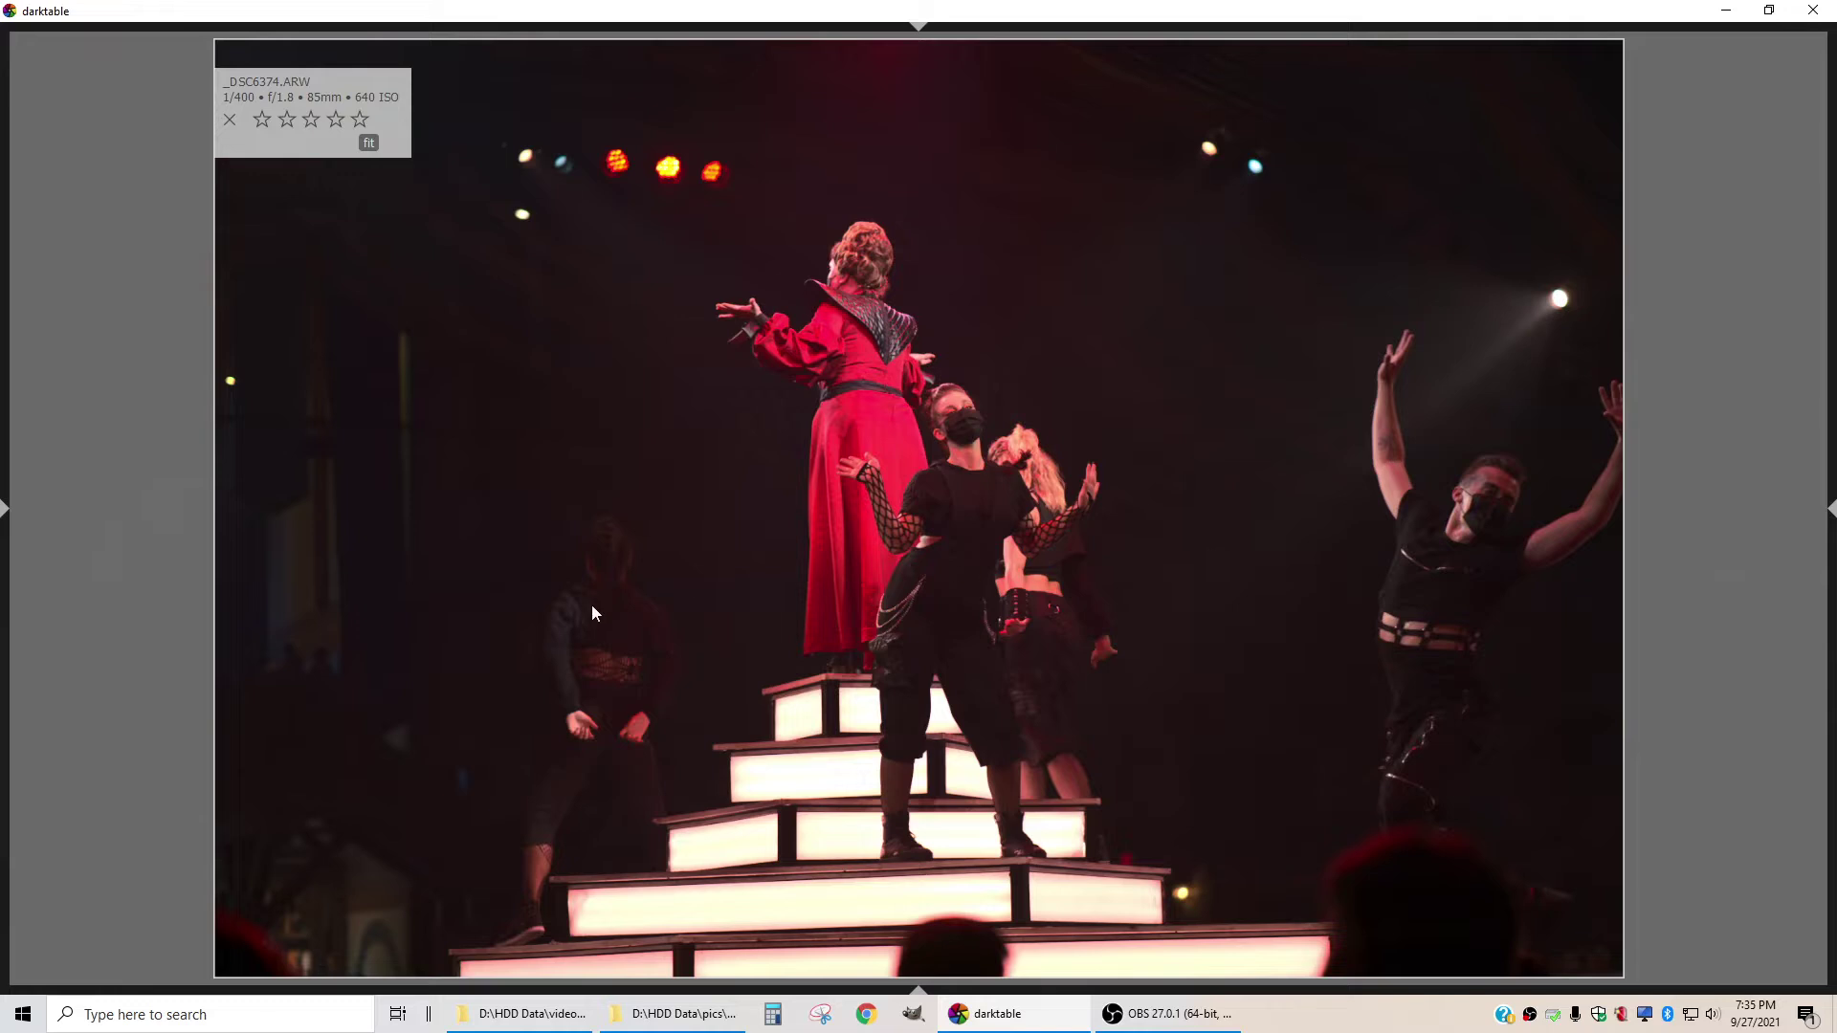
scroll(626, 611, up, 1)
scroll(1195, 421, down, 1)
Compare the partner-lift shots _DSC6384.ARW through _DSC6386.ARW with the vertical version _DSC6387.ARW
key(space)
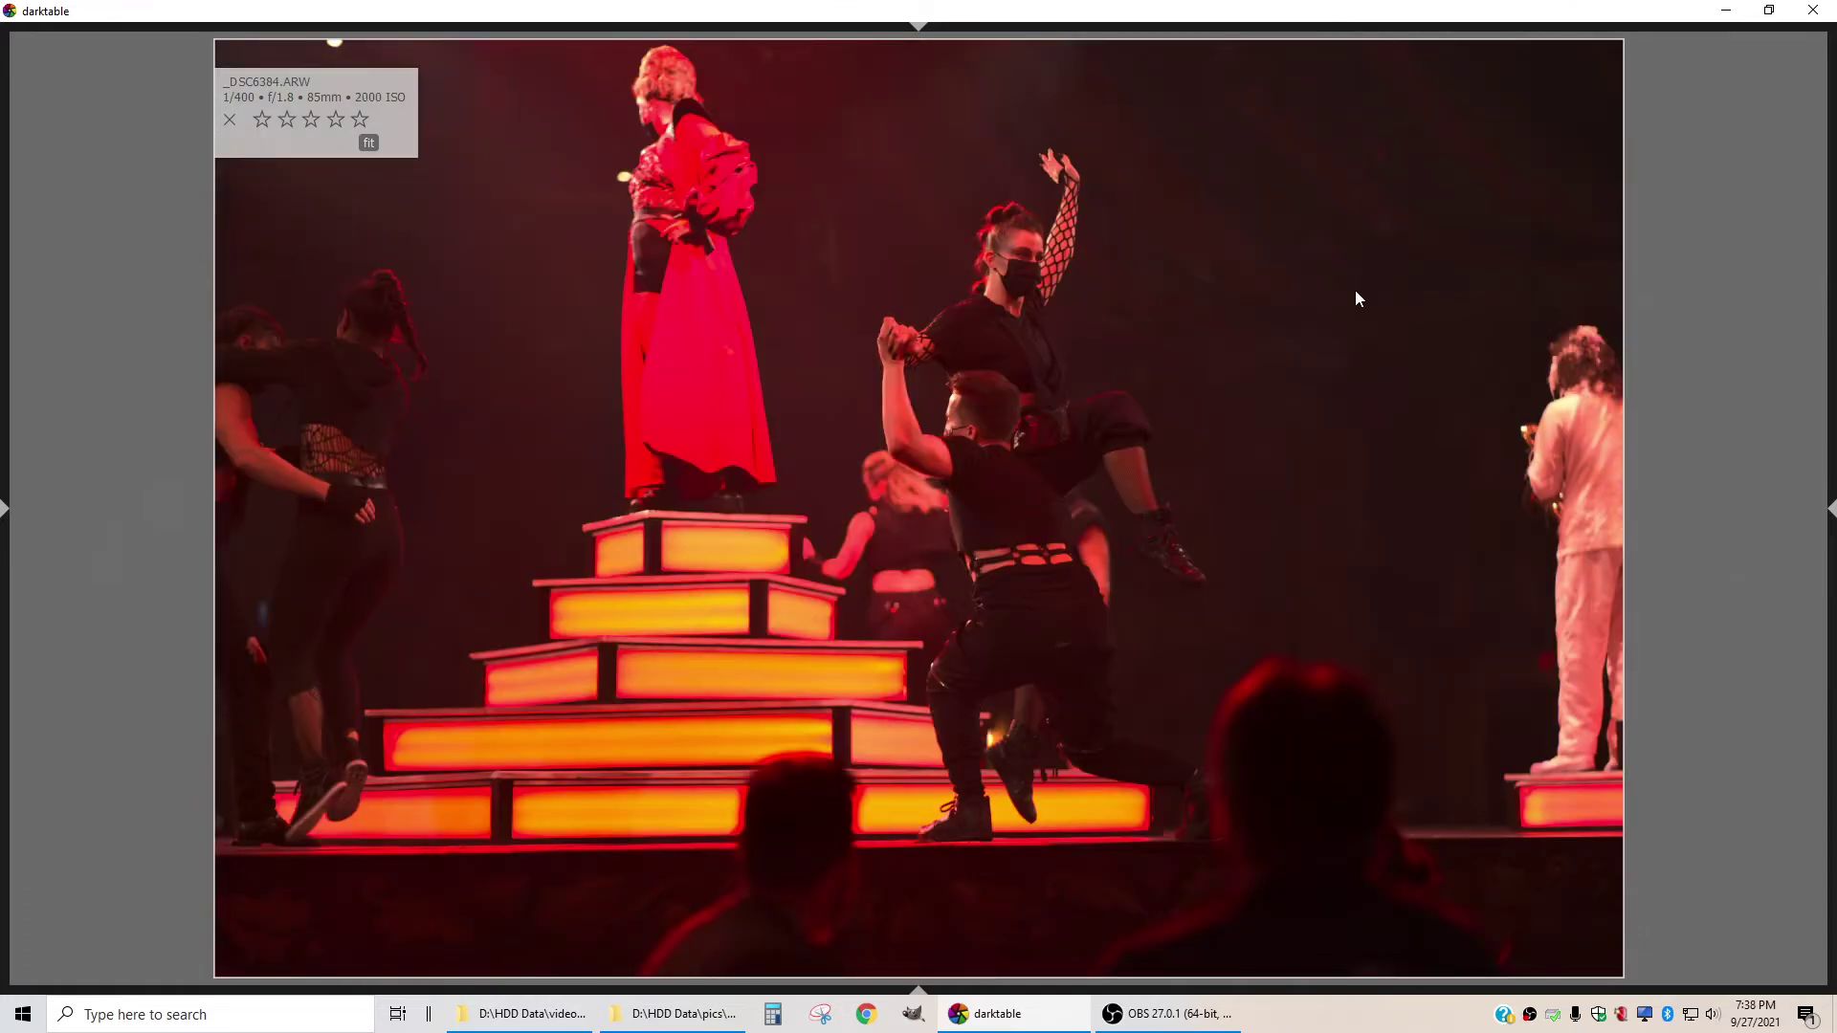
key(space)
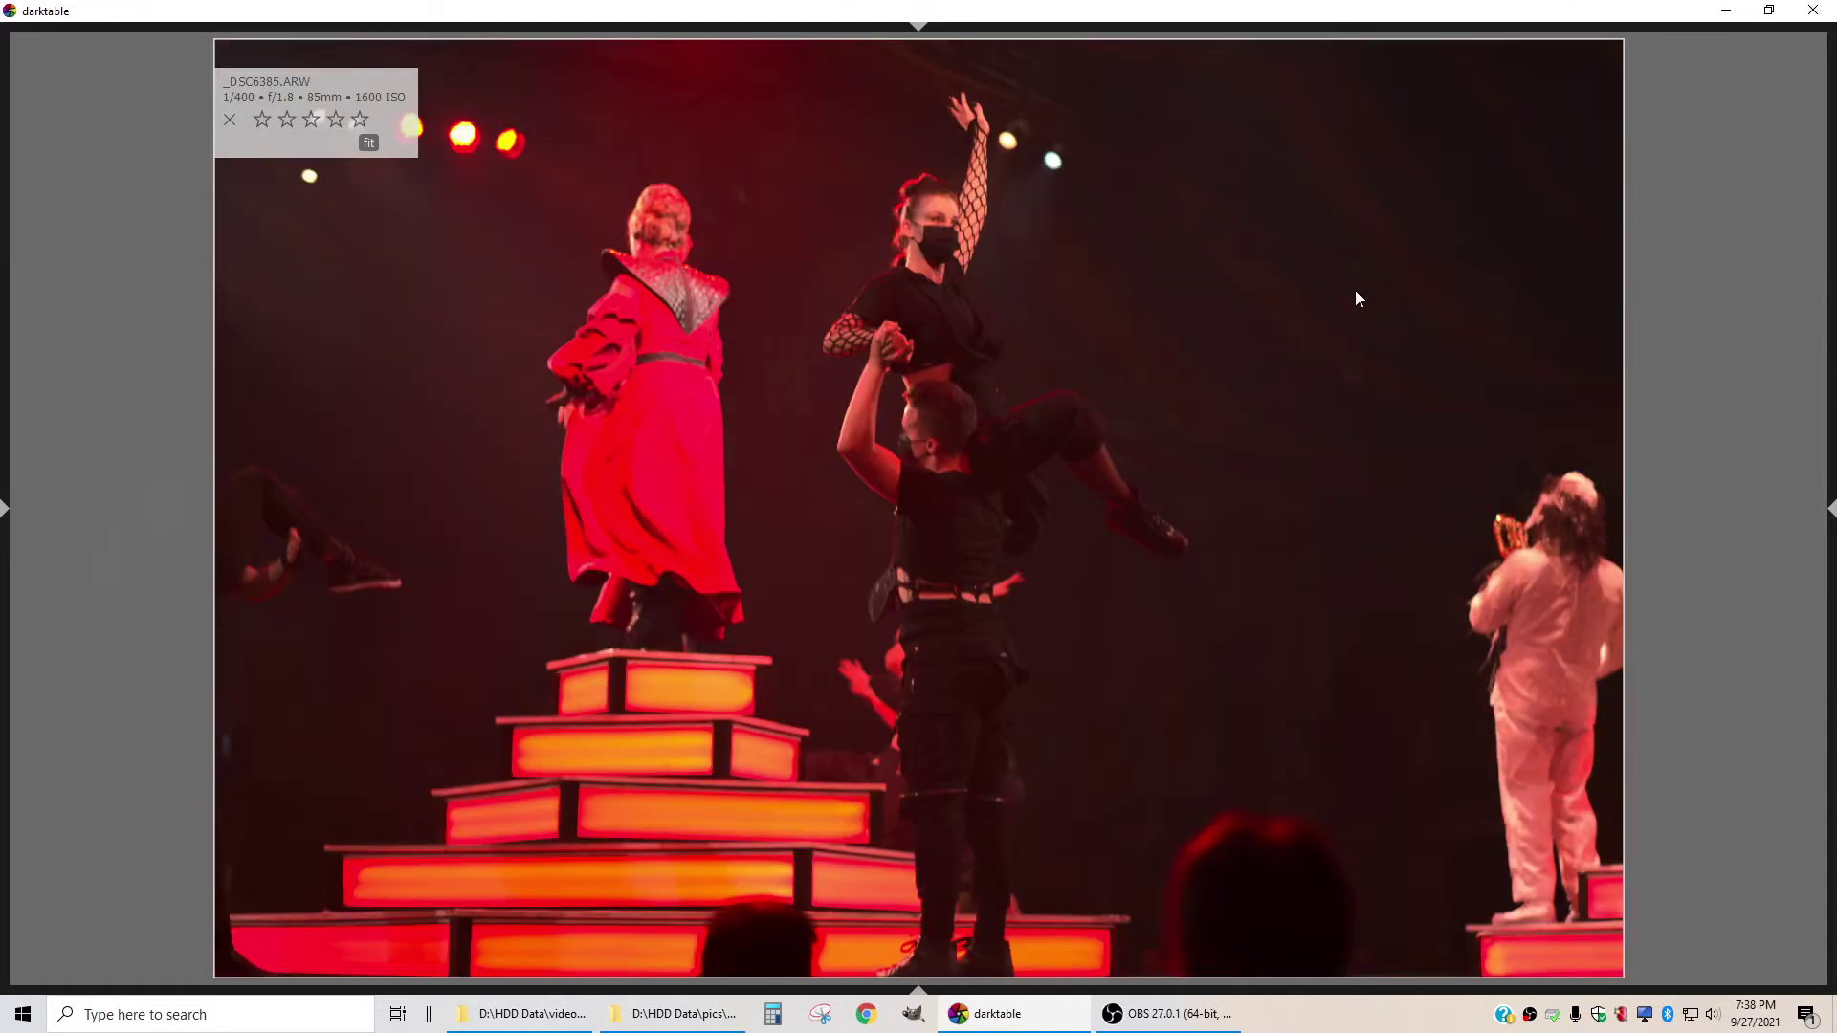
key(BackSpace)
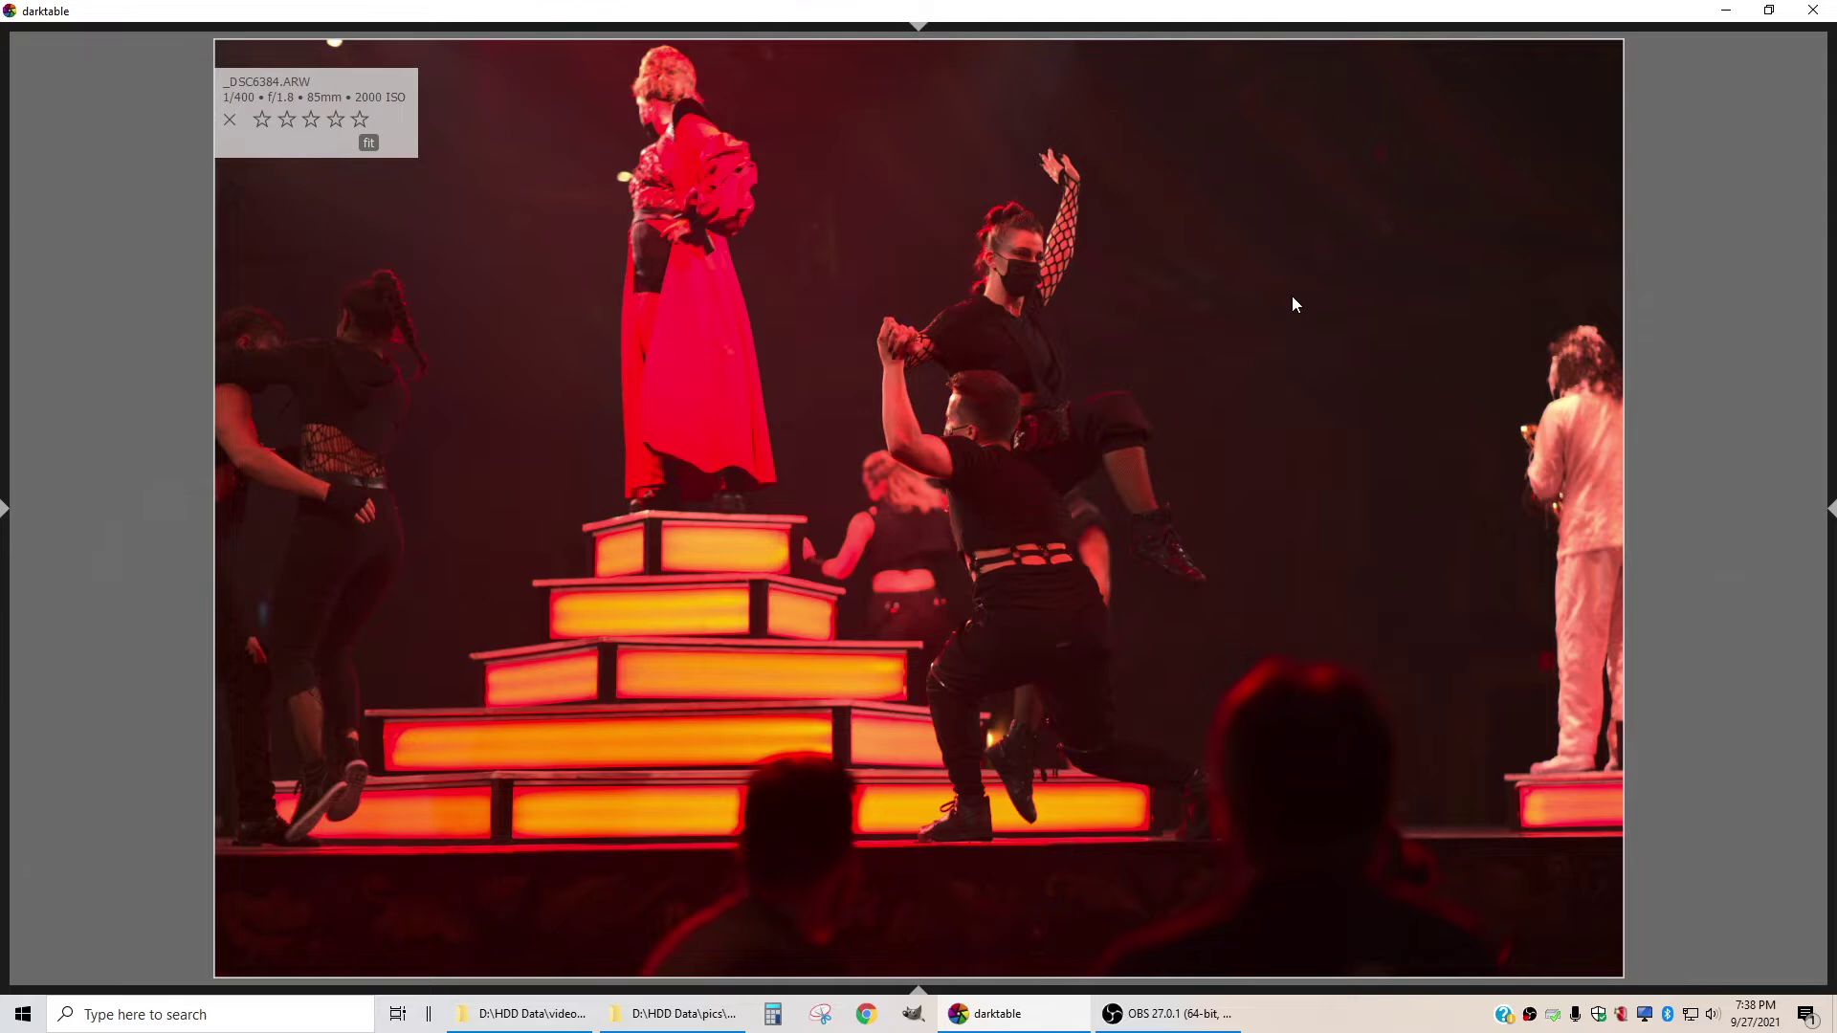
key(space)
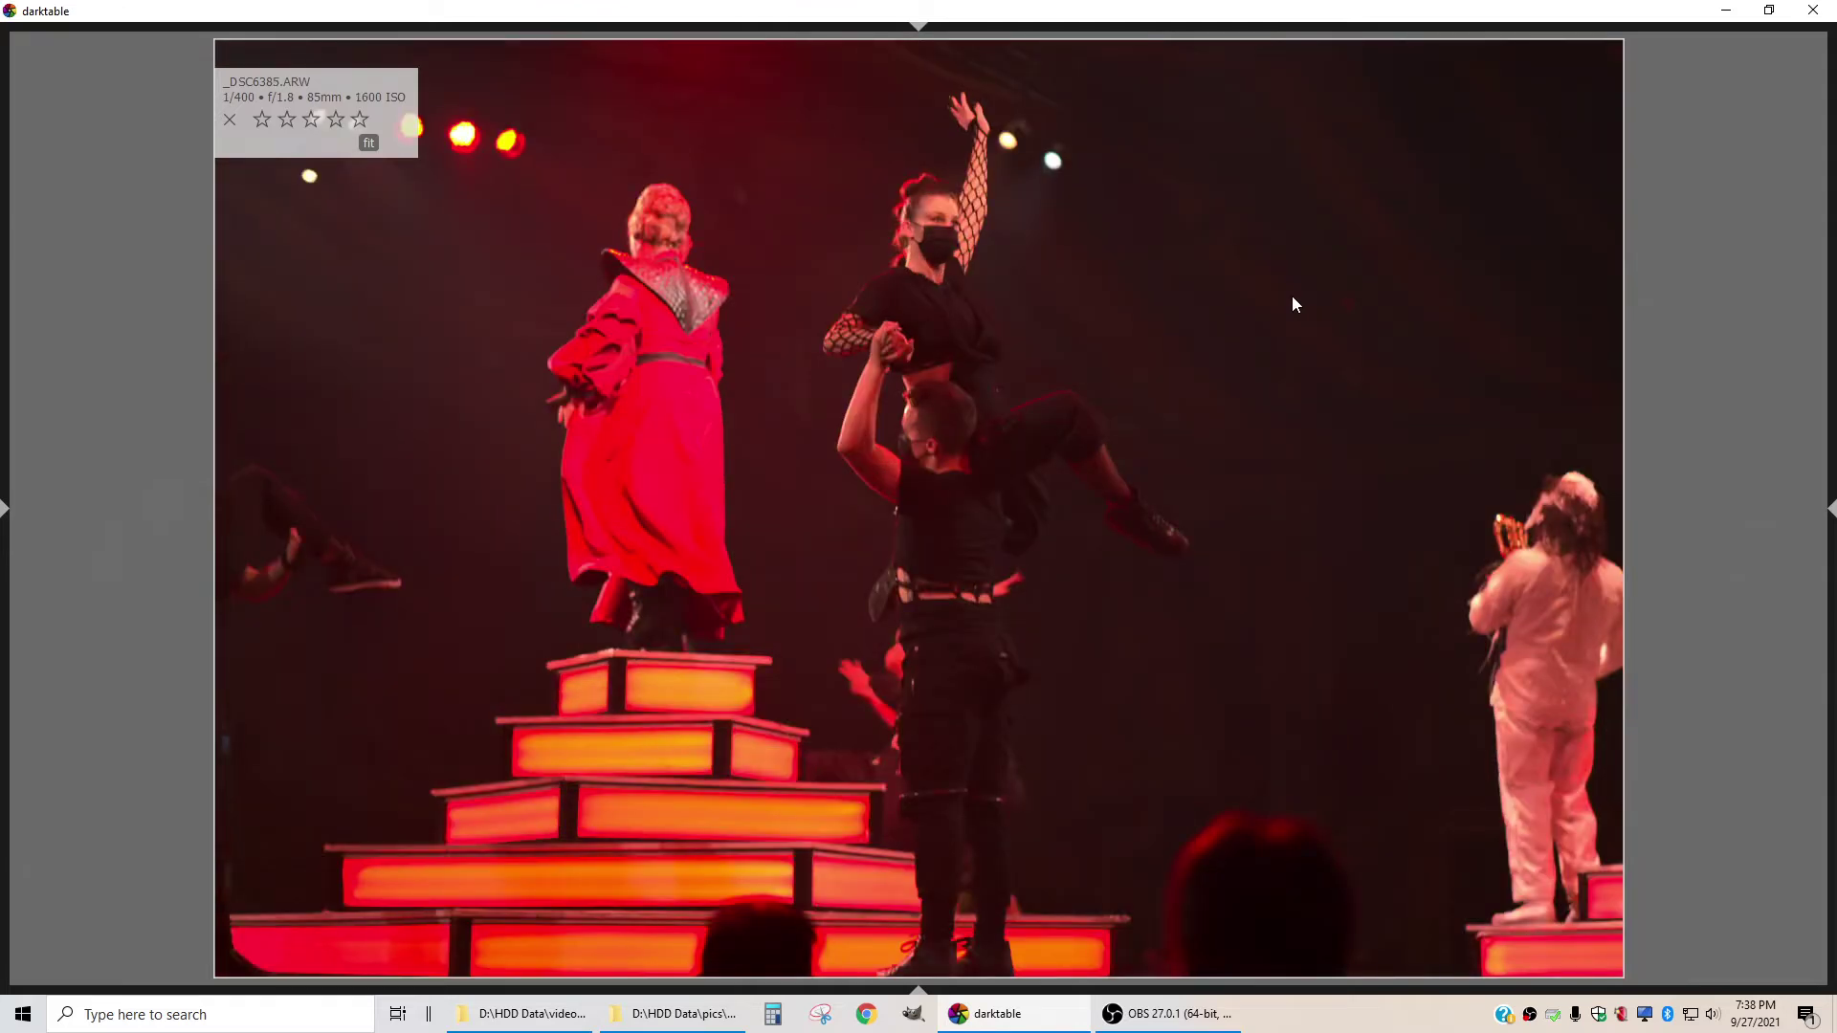
key(space)
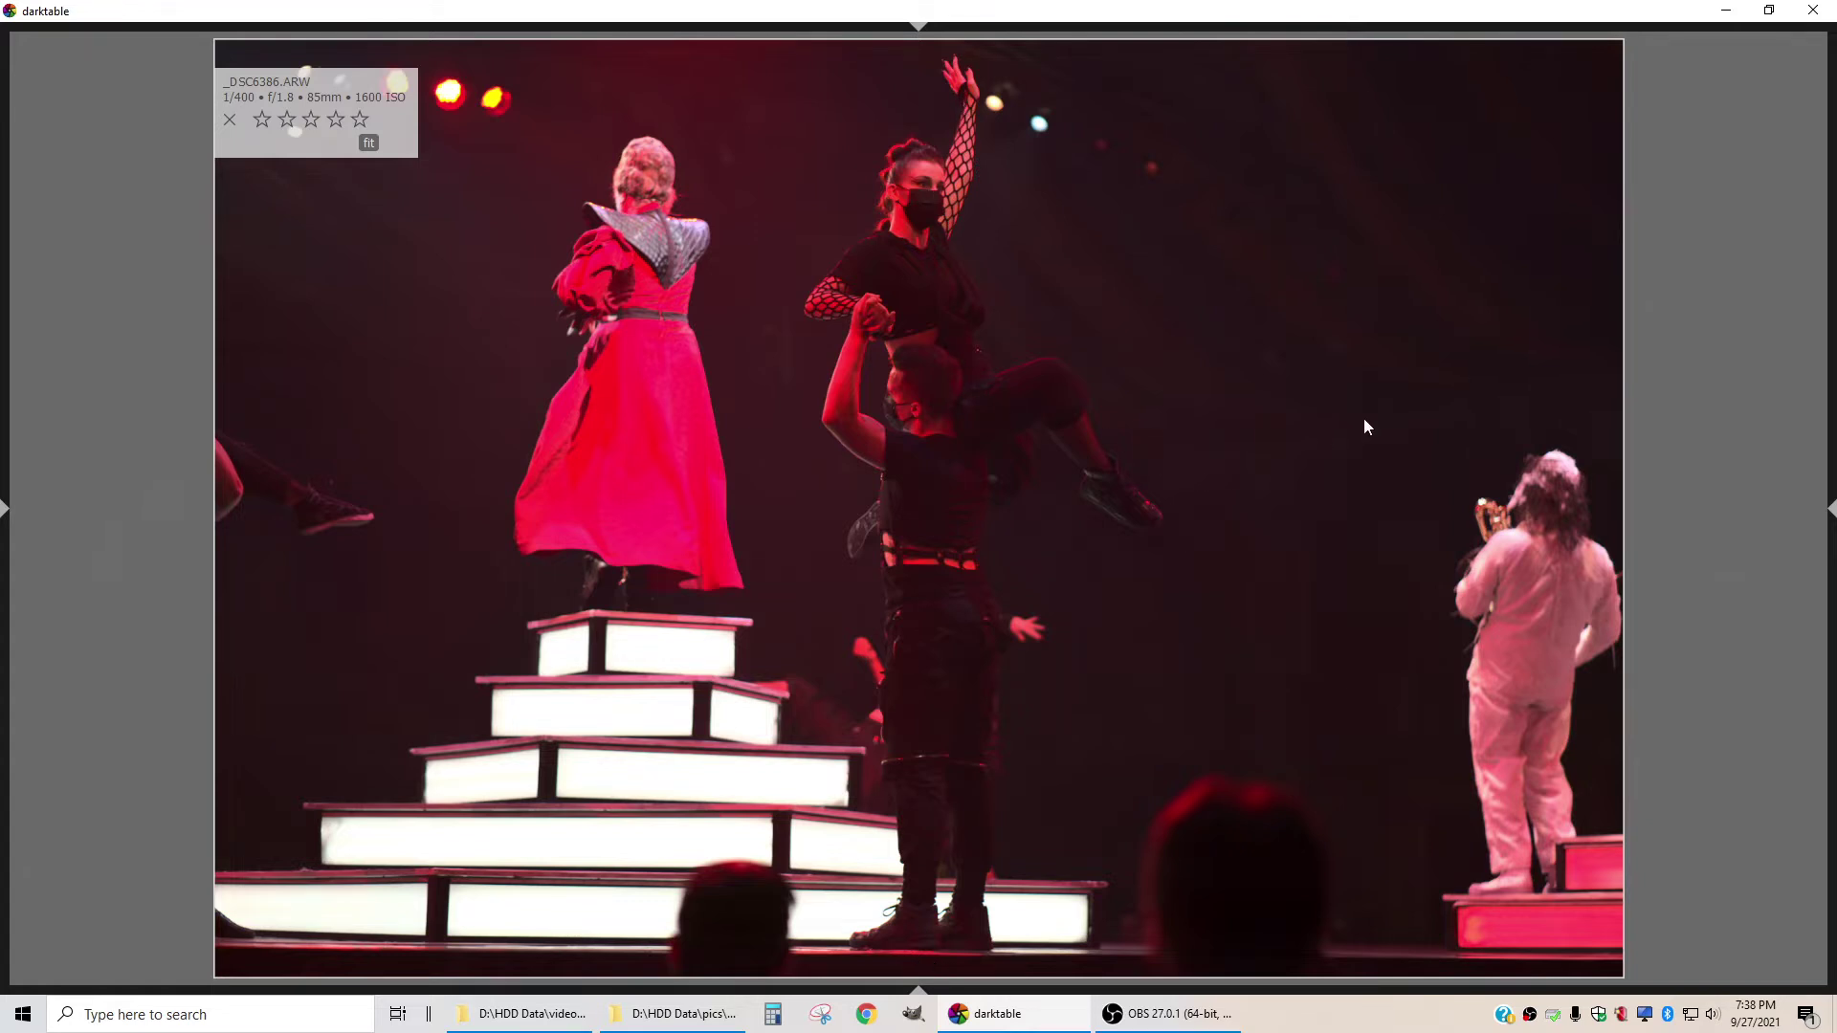
key(space)
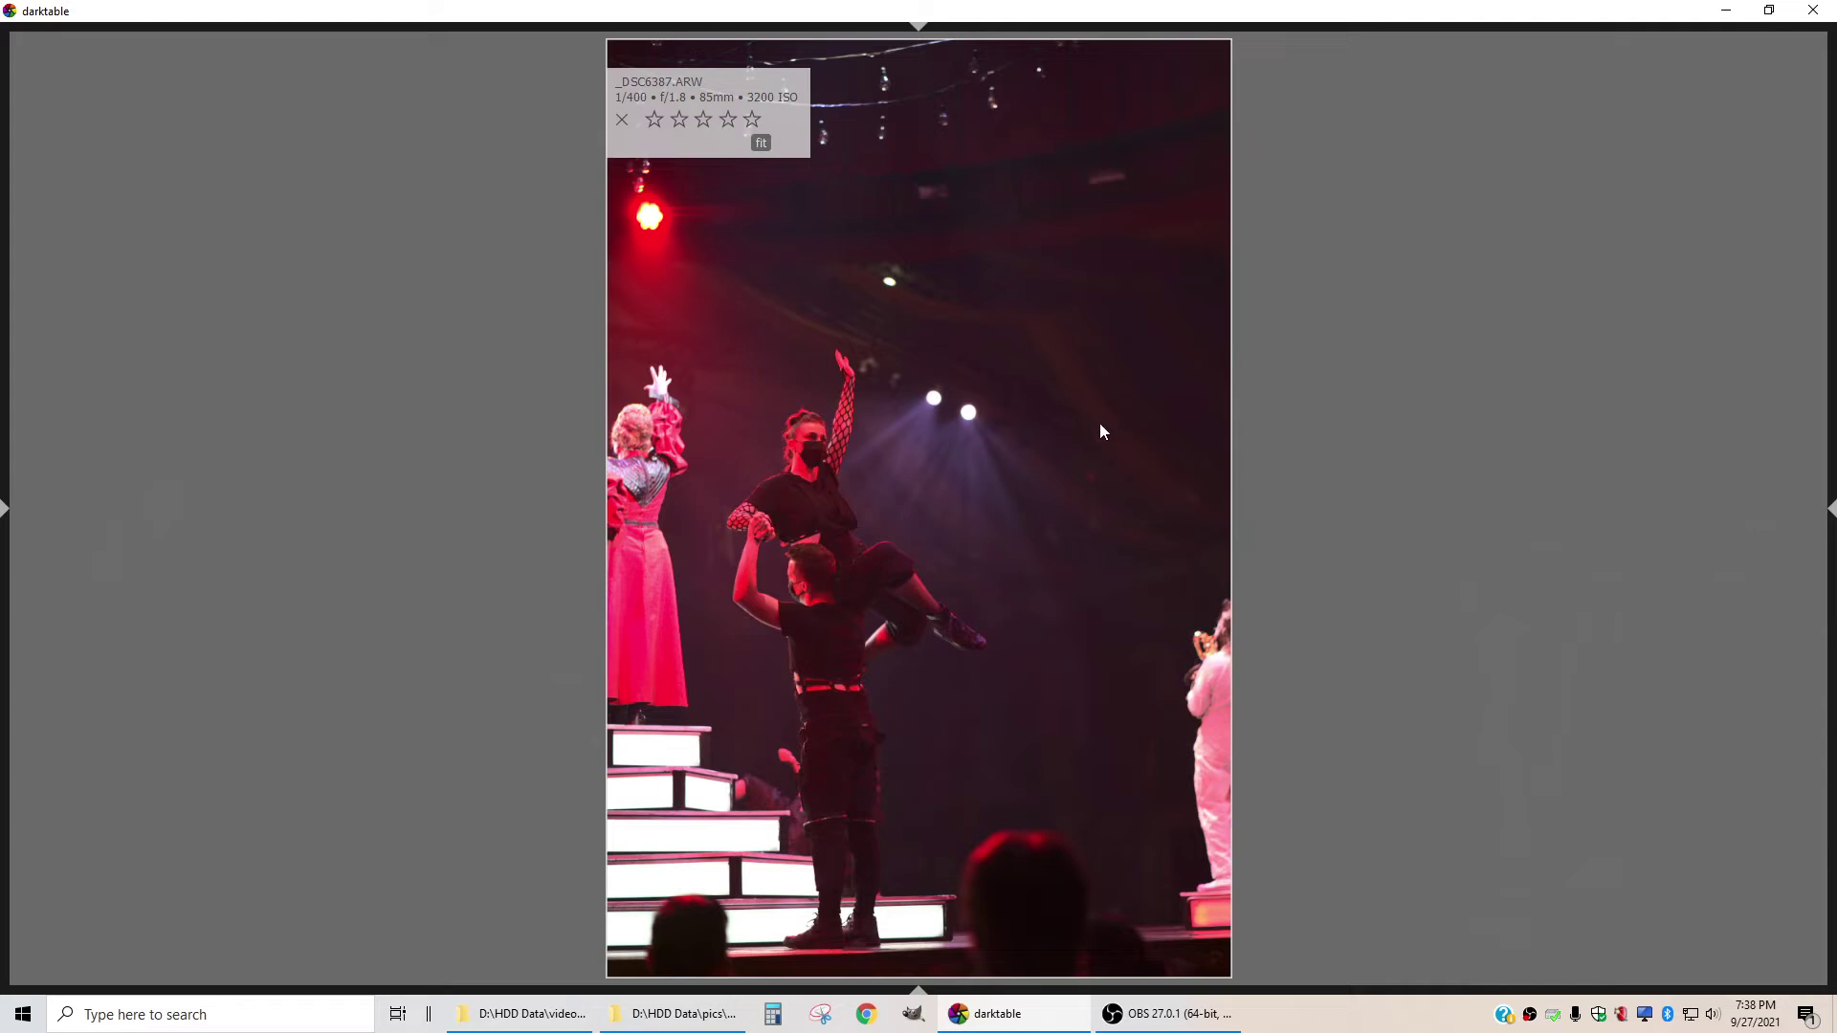
key(BackSpace)
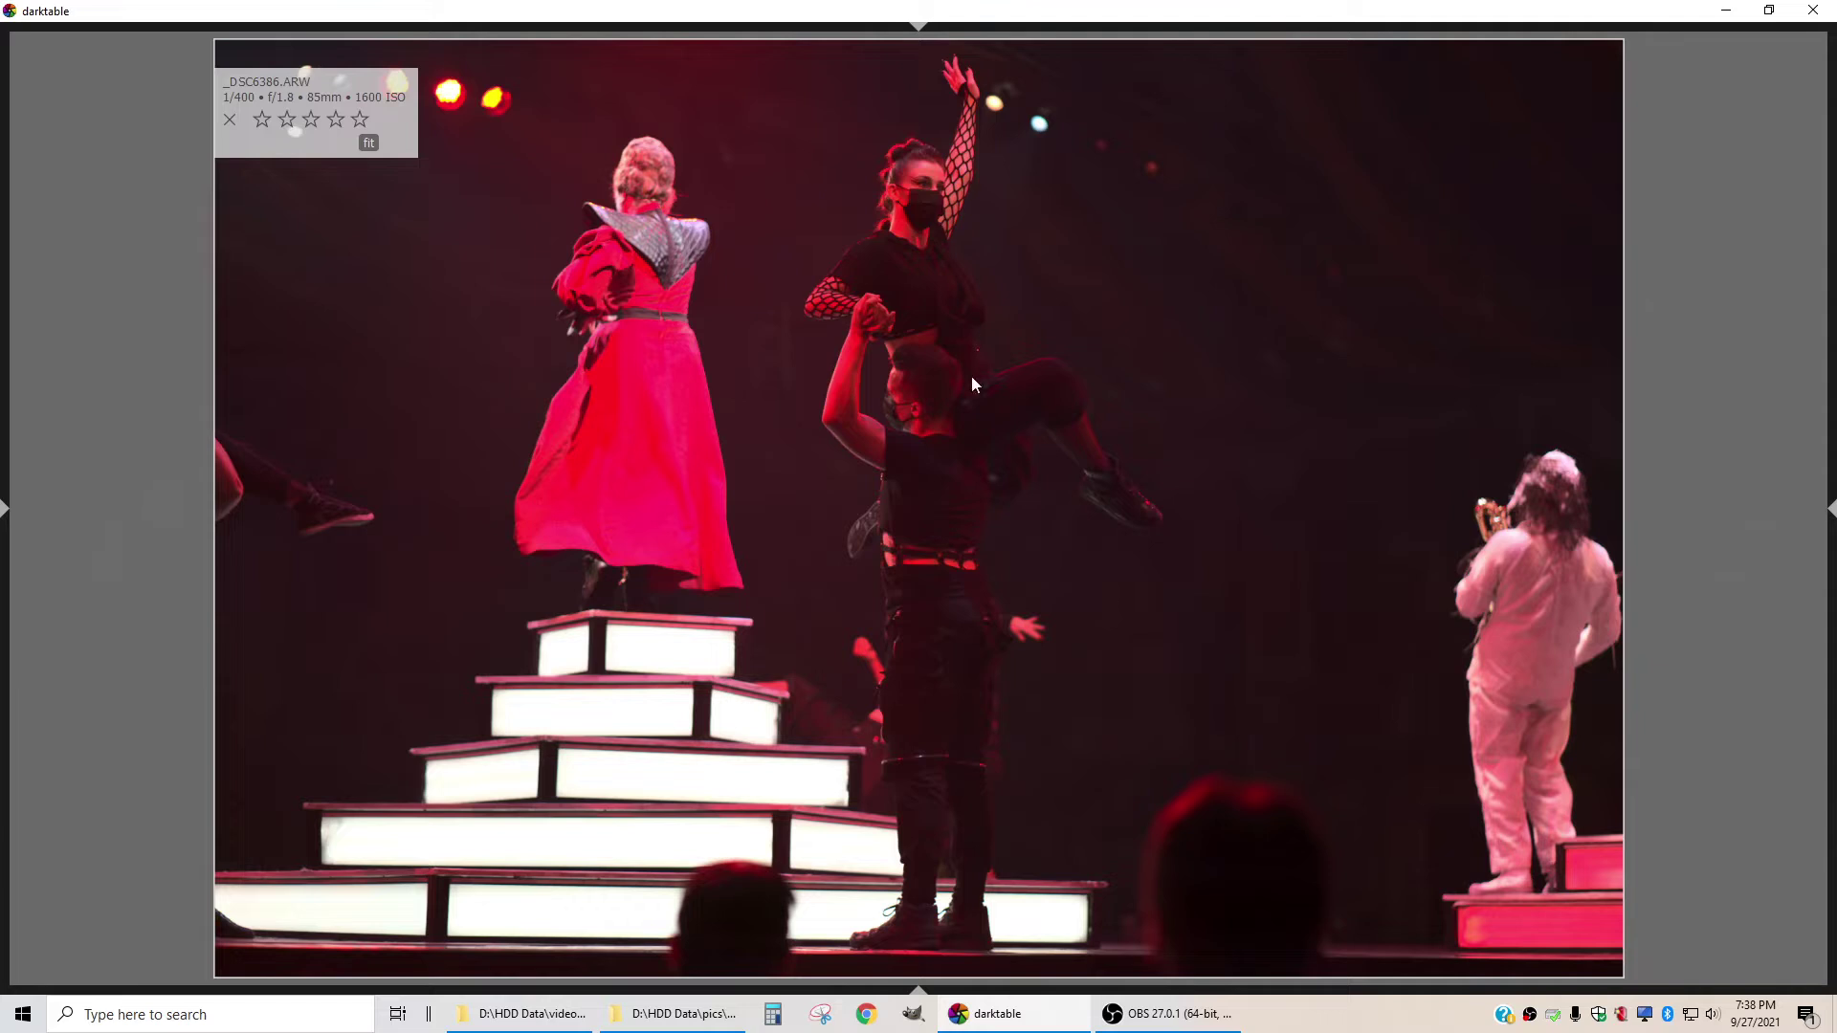
key(space)
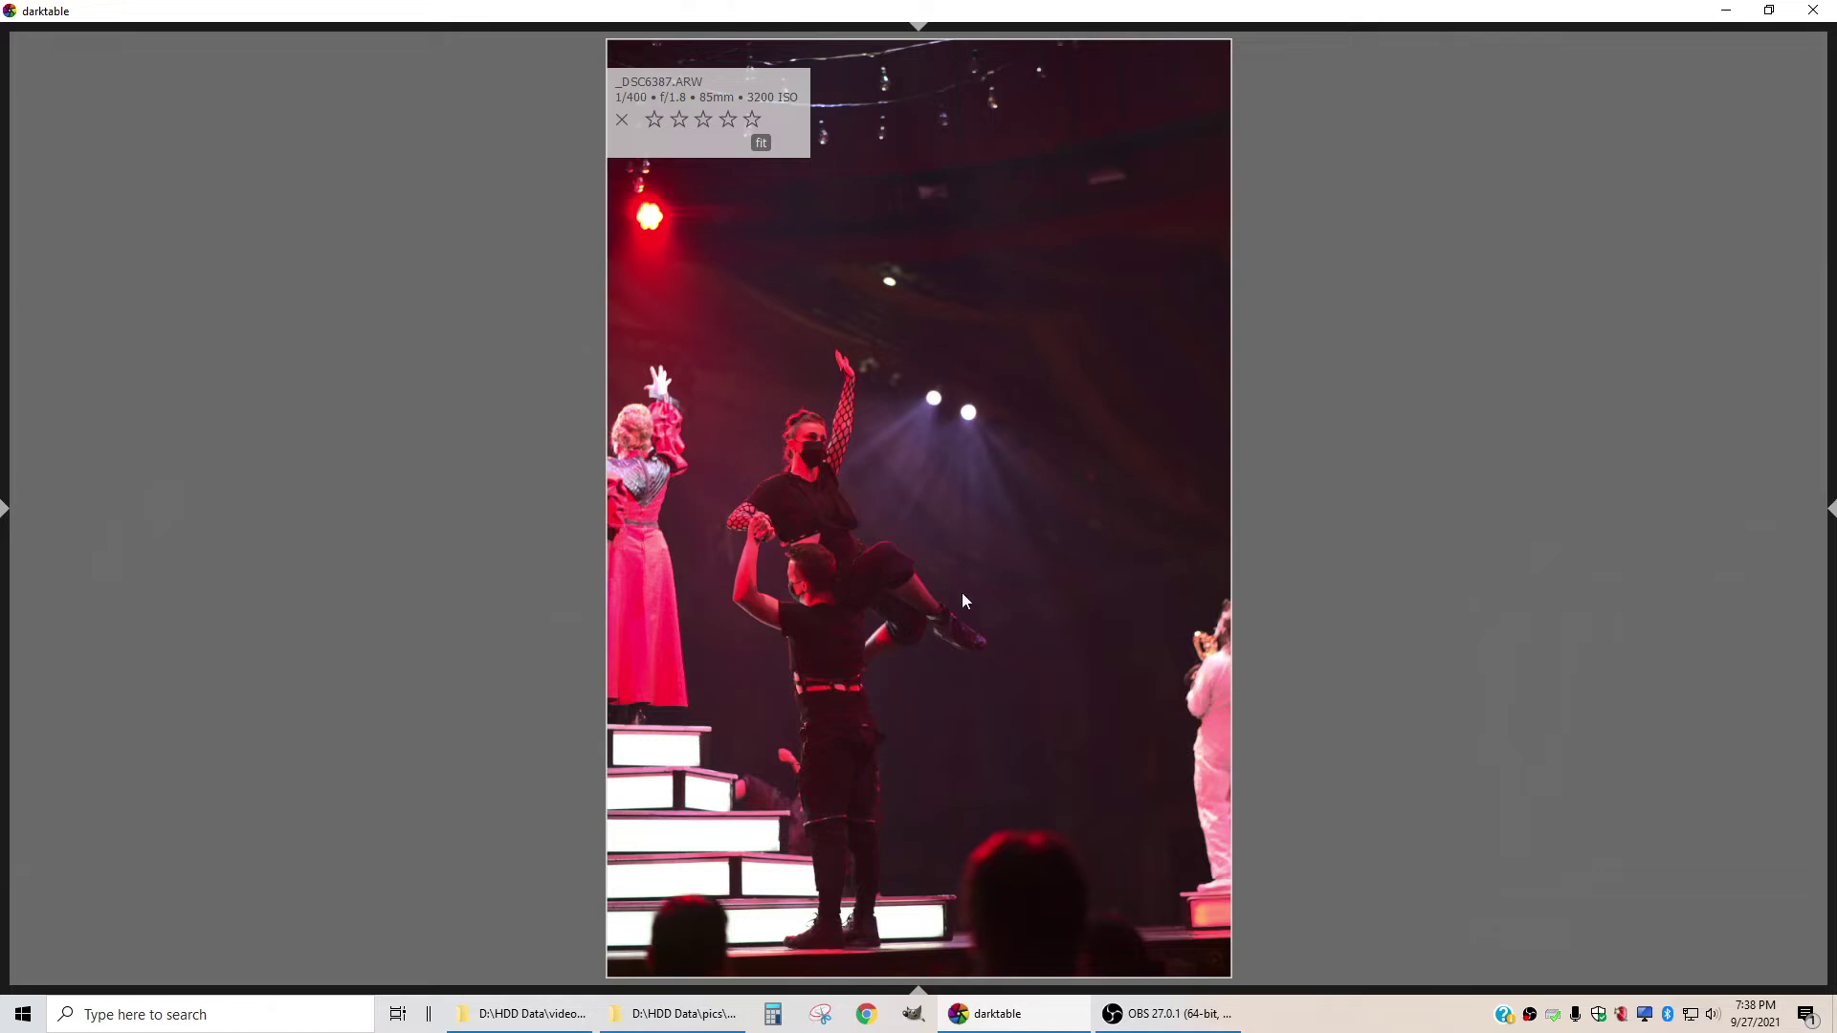
Compare the vertical lift shots _DSC6387.ARW and _DSC6388.ARW, check the following frame, and rate _DSC6388.ARW three stars
key(space)
key(space)
key(BackSpace)
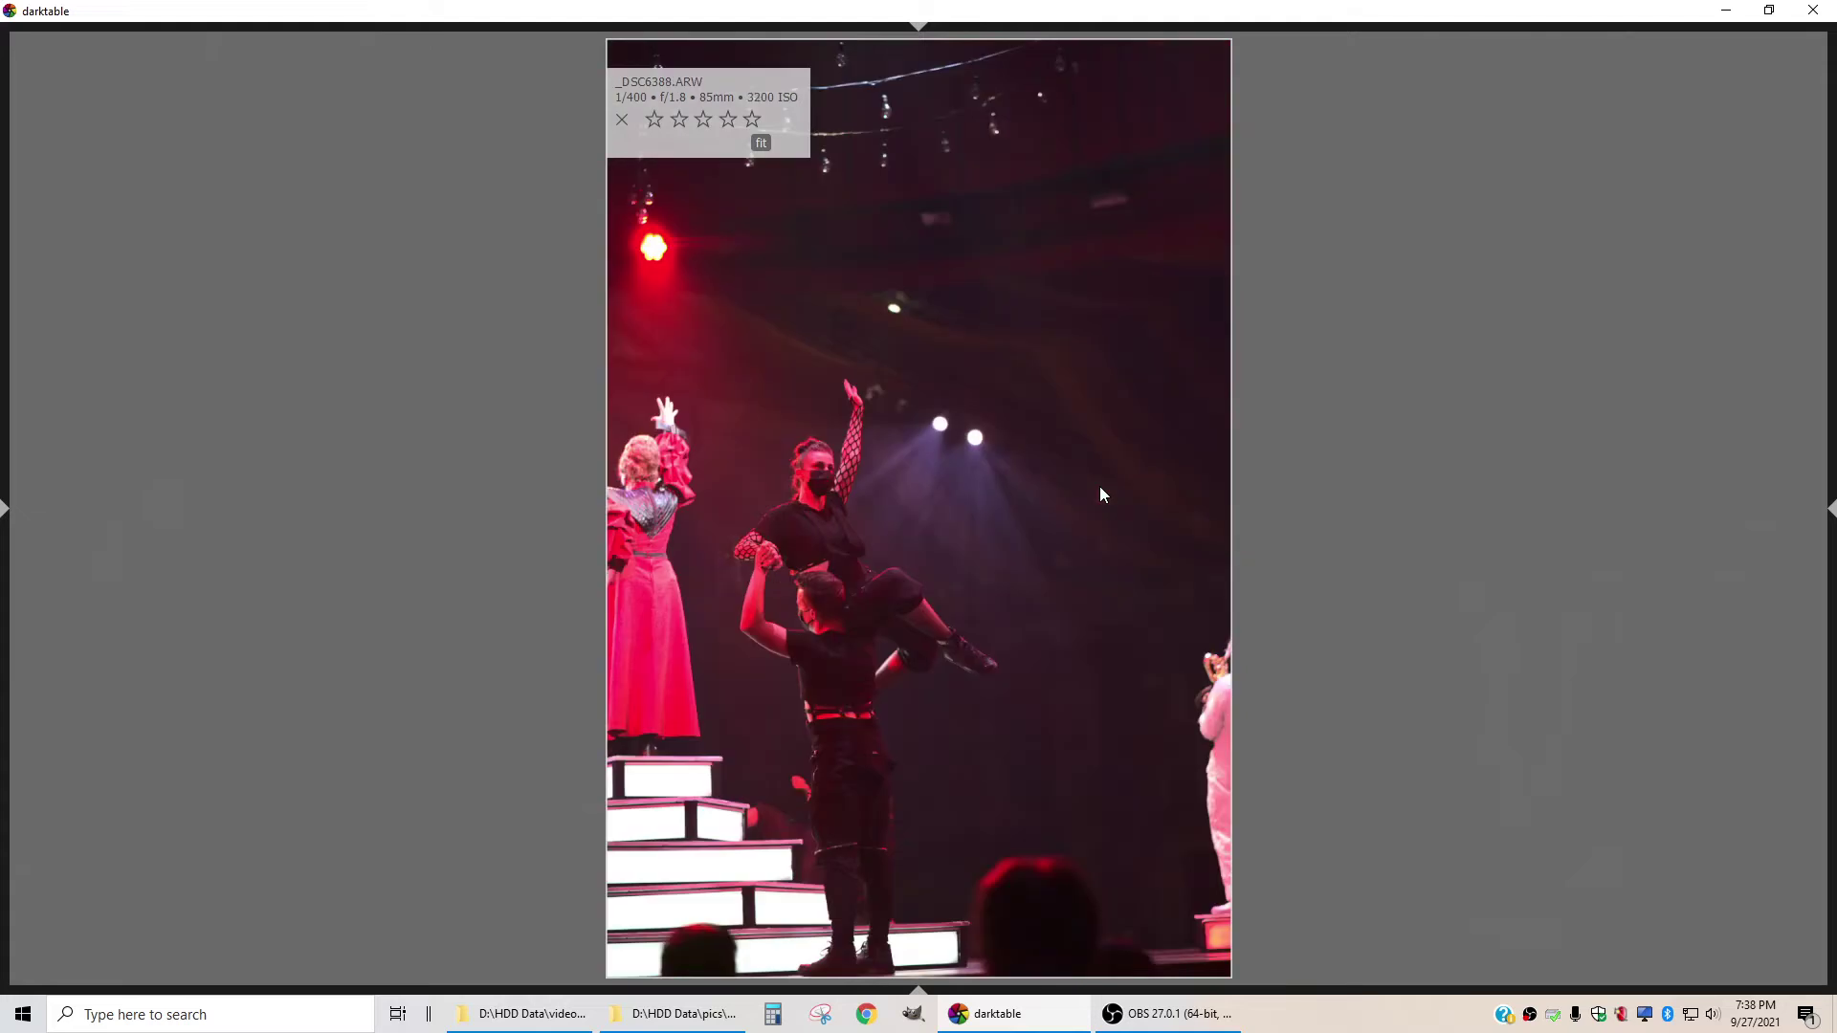
key(BackSpace)
key(space)
key(BackSpace)
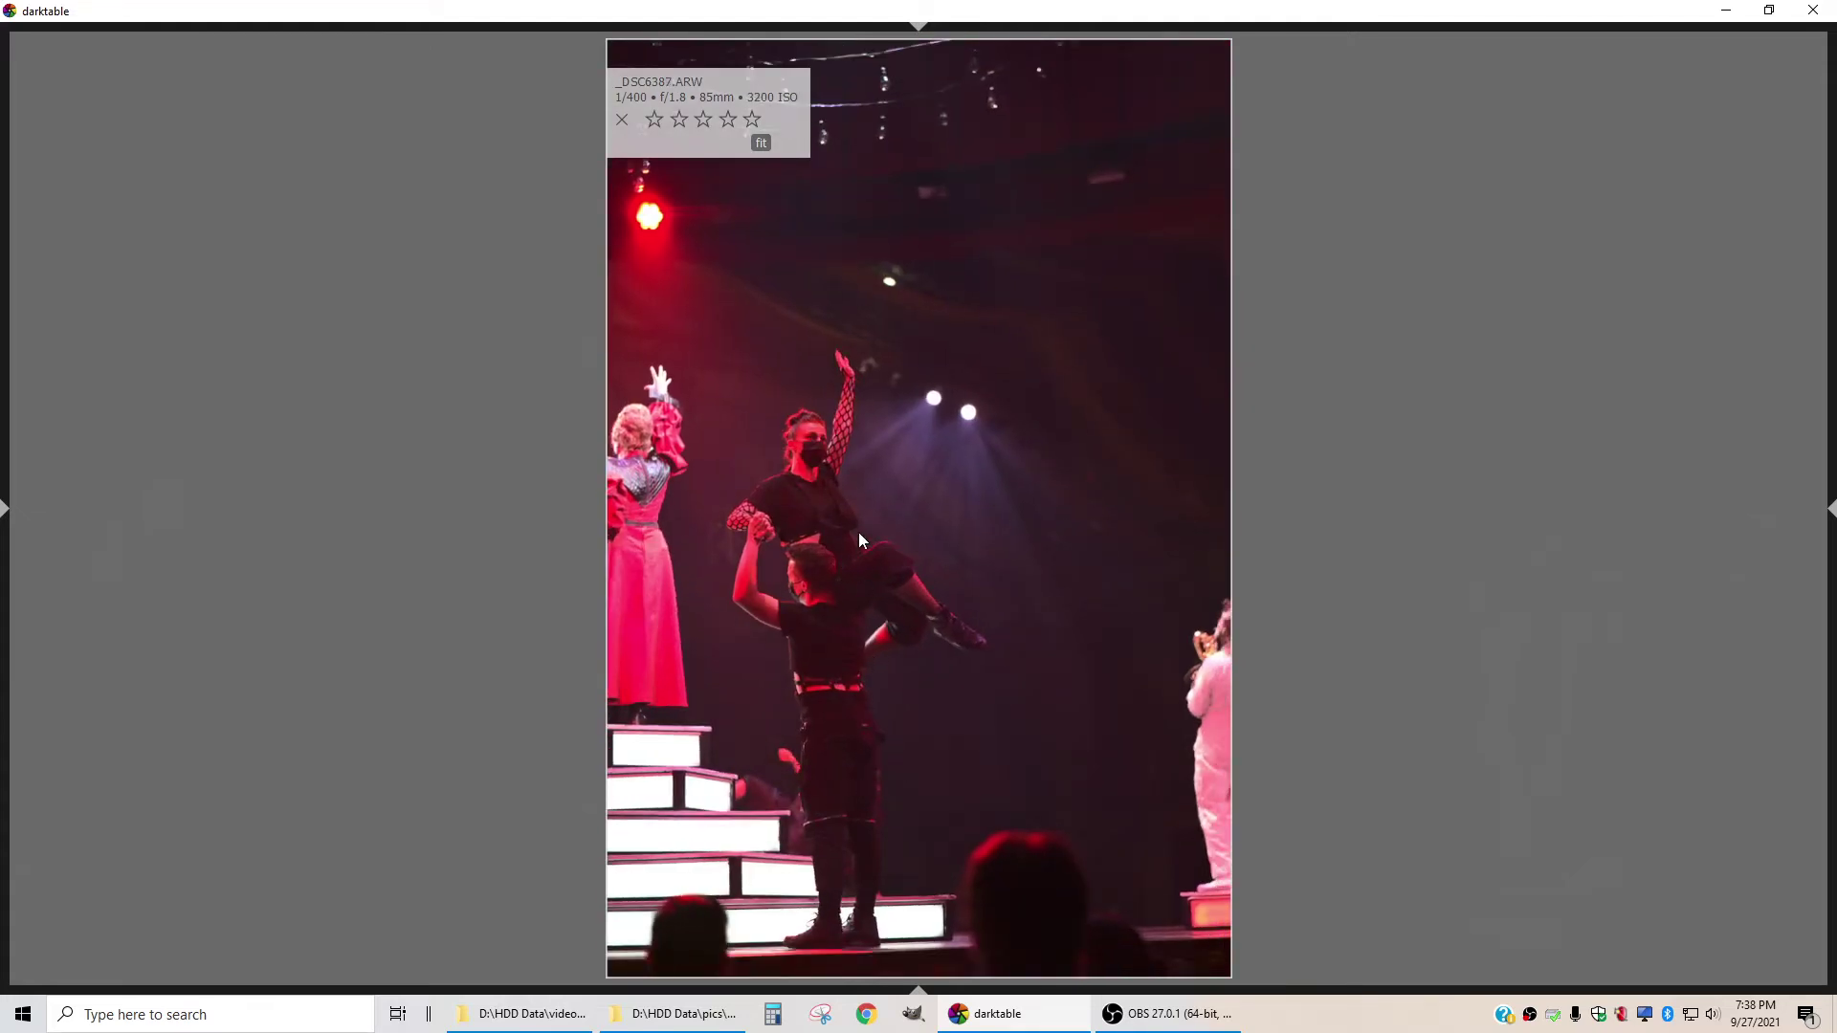
key(space)
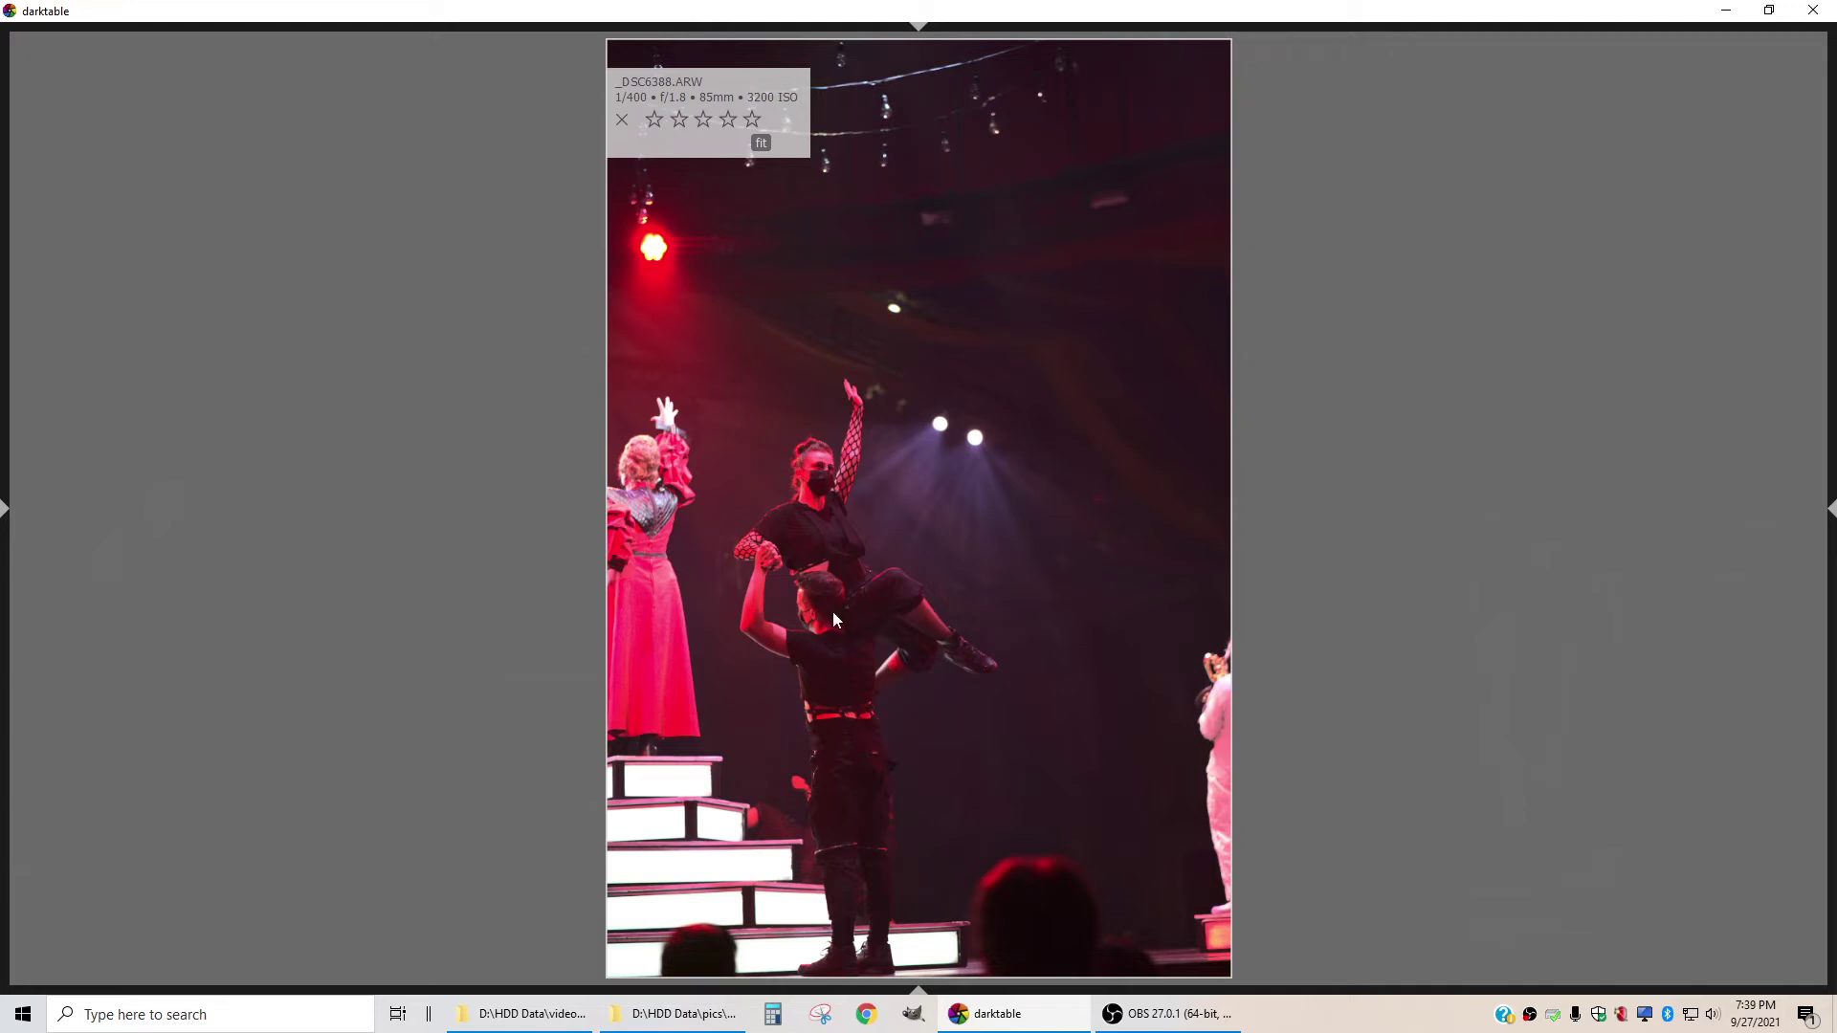
scroll(842, 559, up, 1)
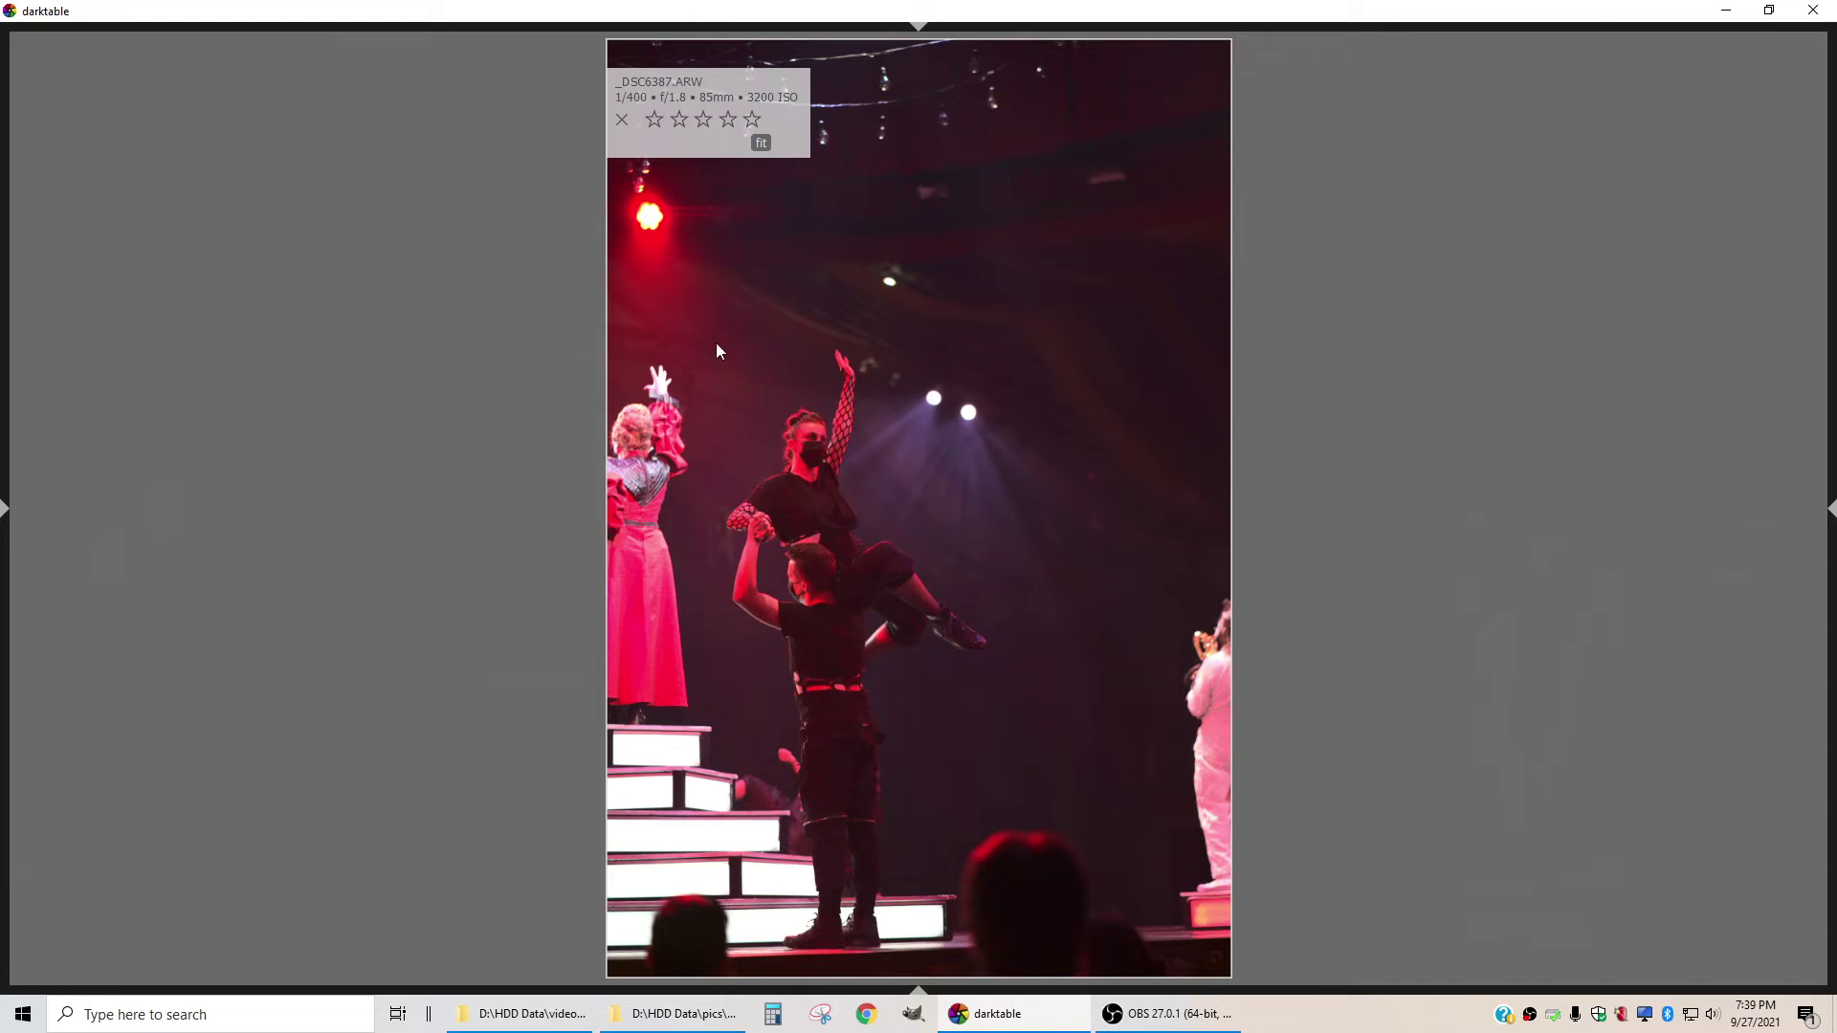
scroll(986, 499, down, 1)
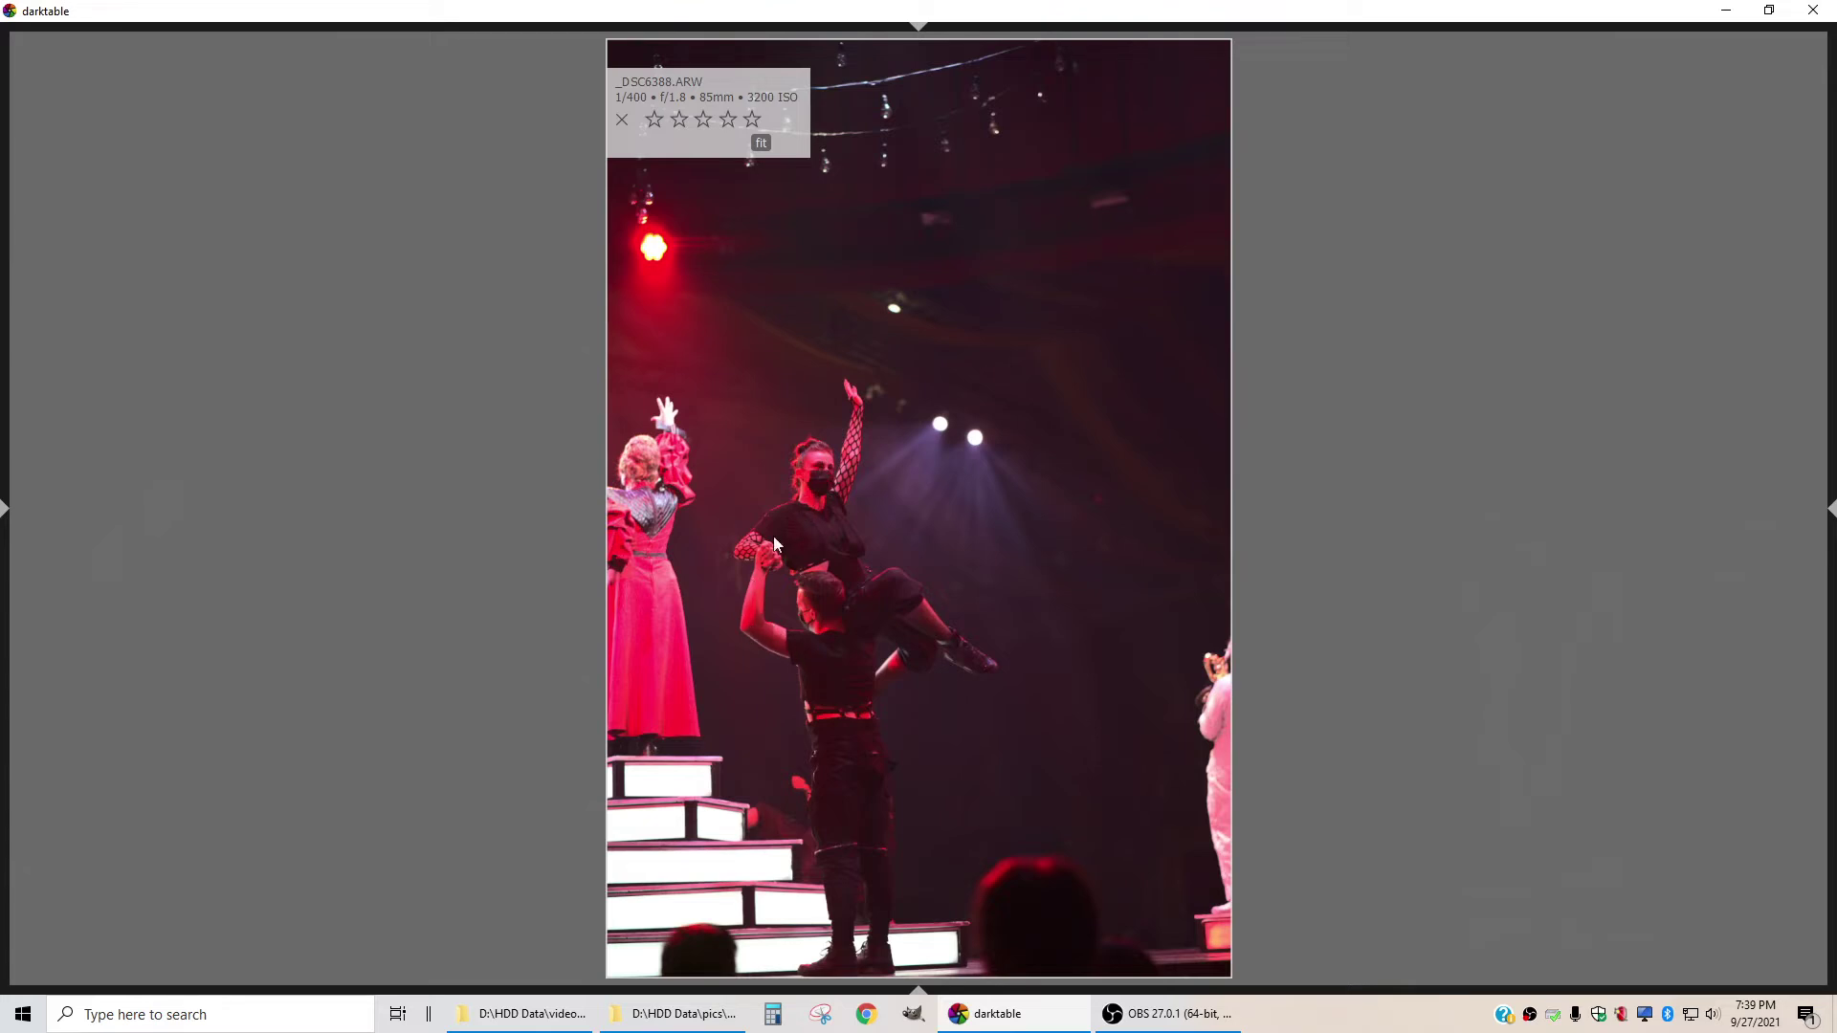
key(3)
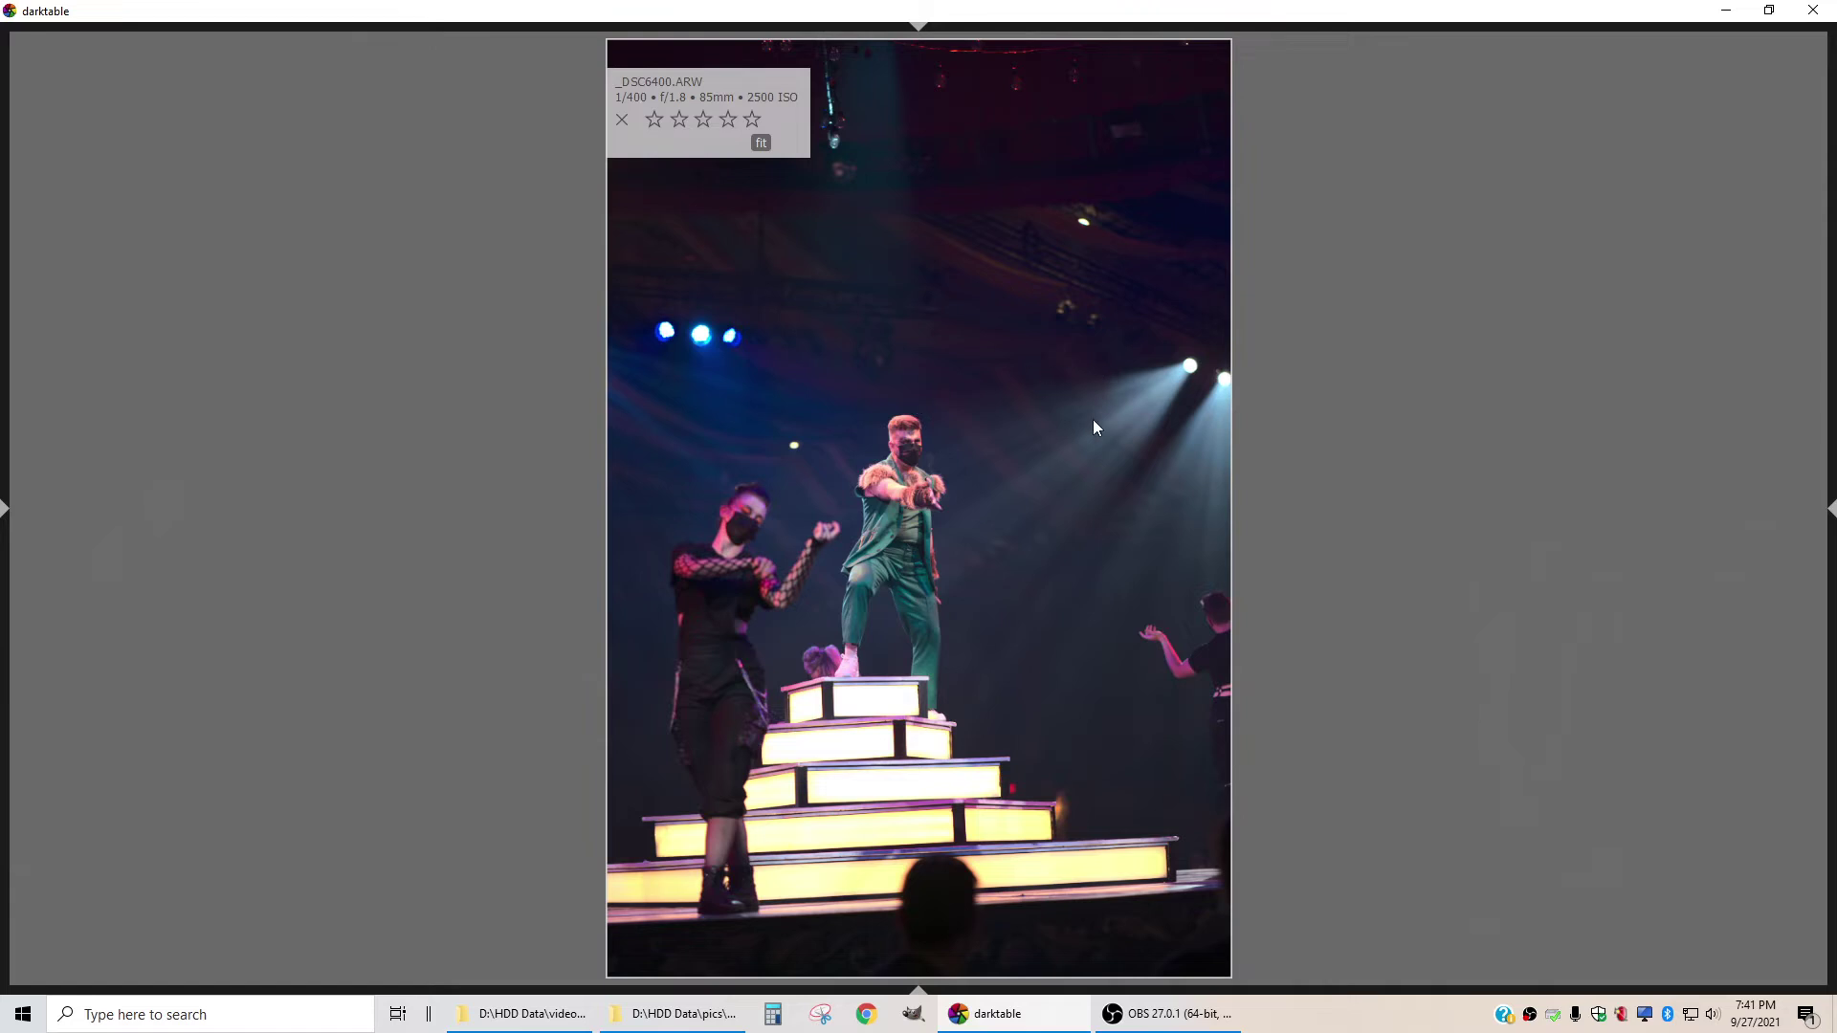
Compare the vertical shots of the green-suited performer on the lit steps, _DSC6400.ARW through _DSC6403.ARW
key(Right)
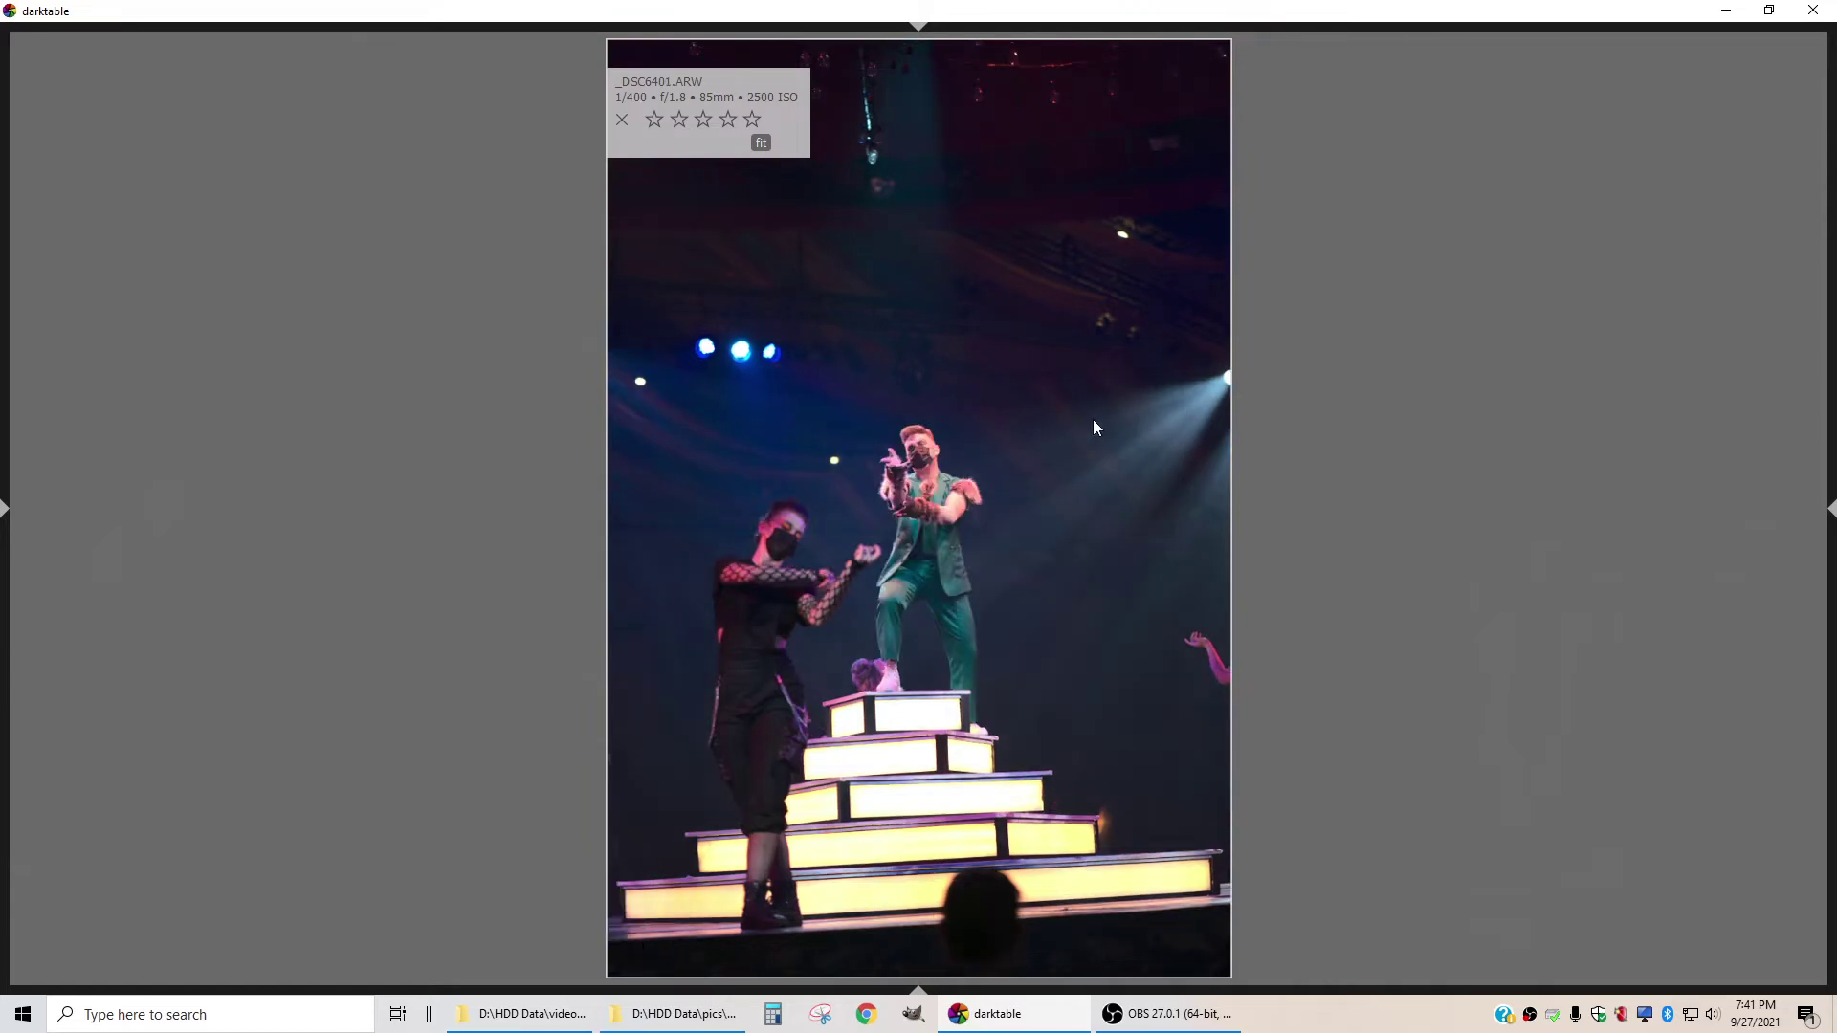
key(Right)
key(Right)
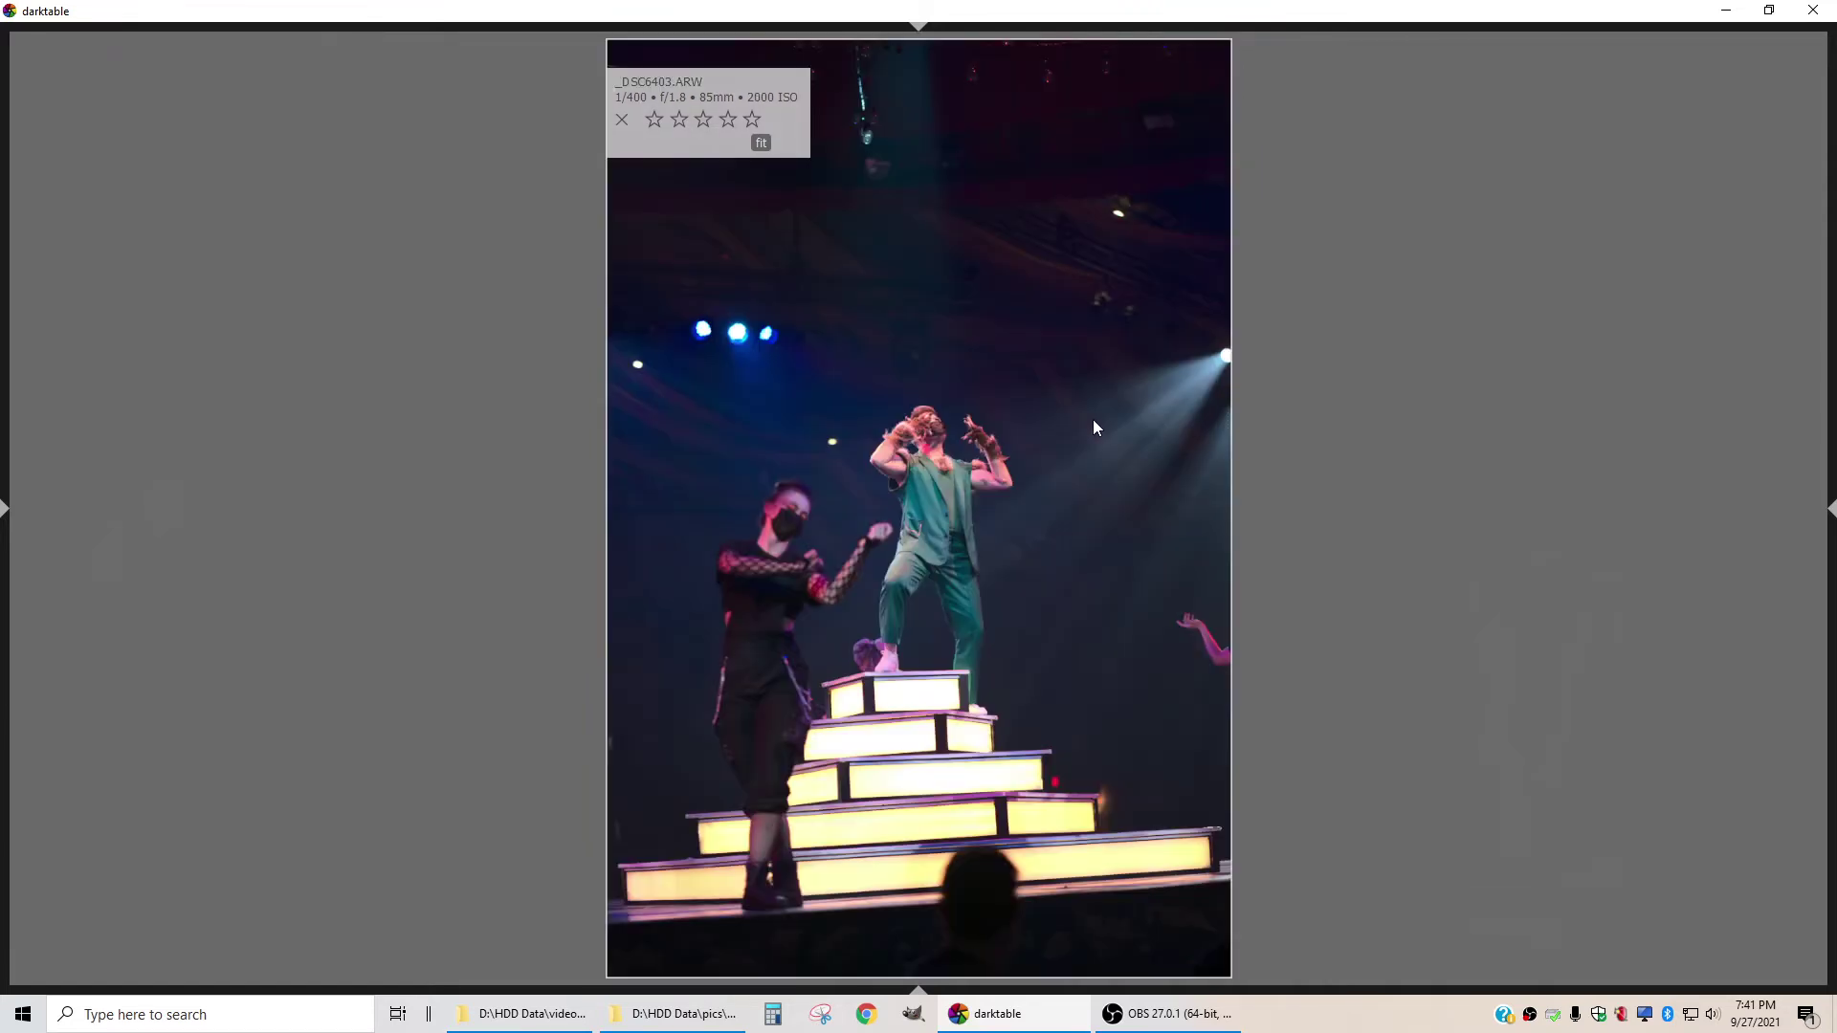
key(Left)
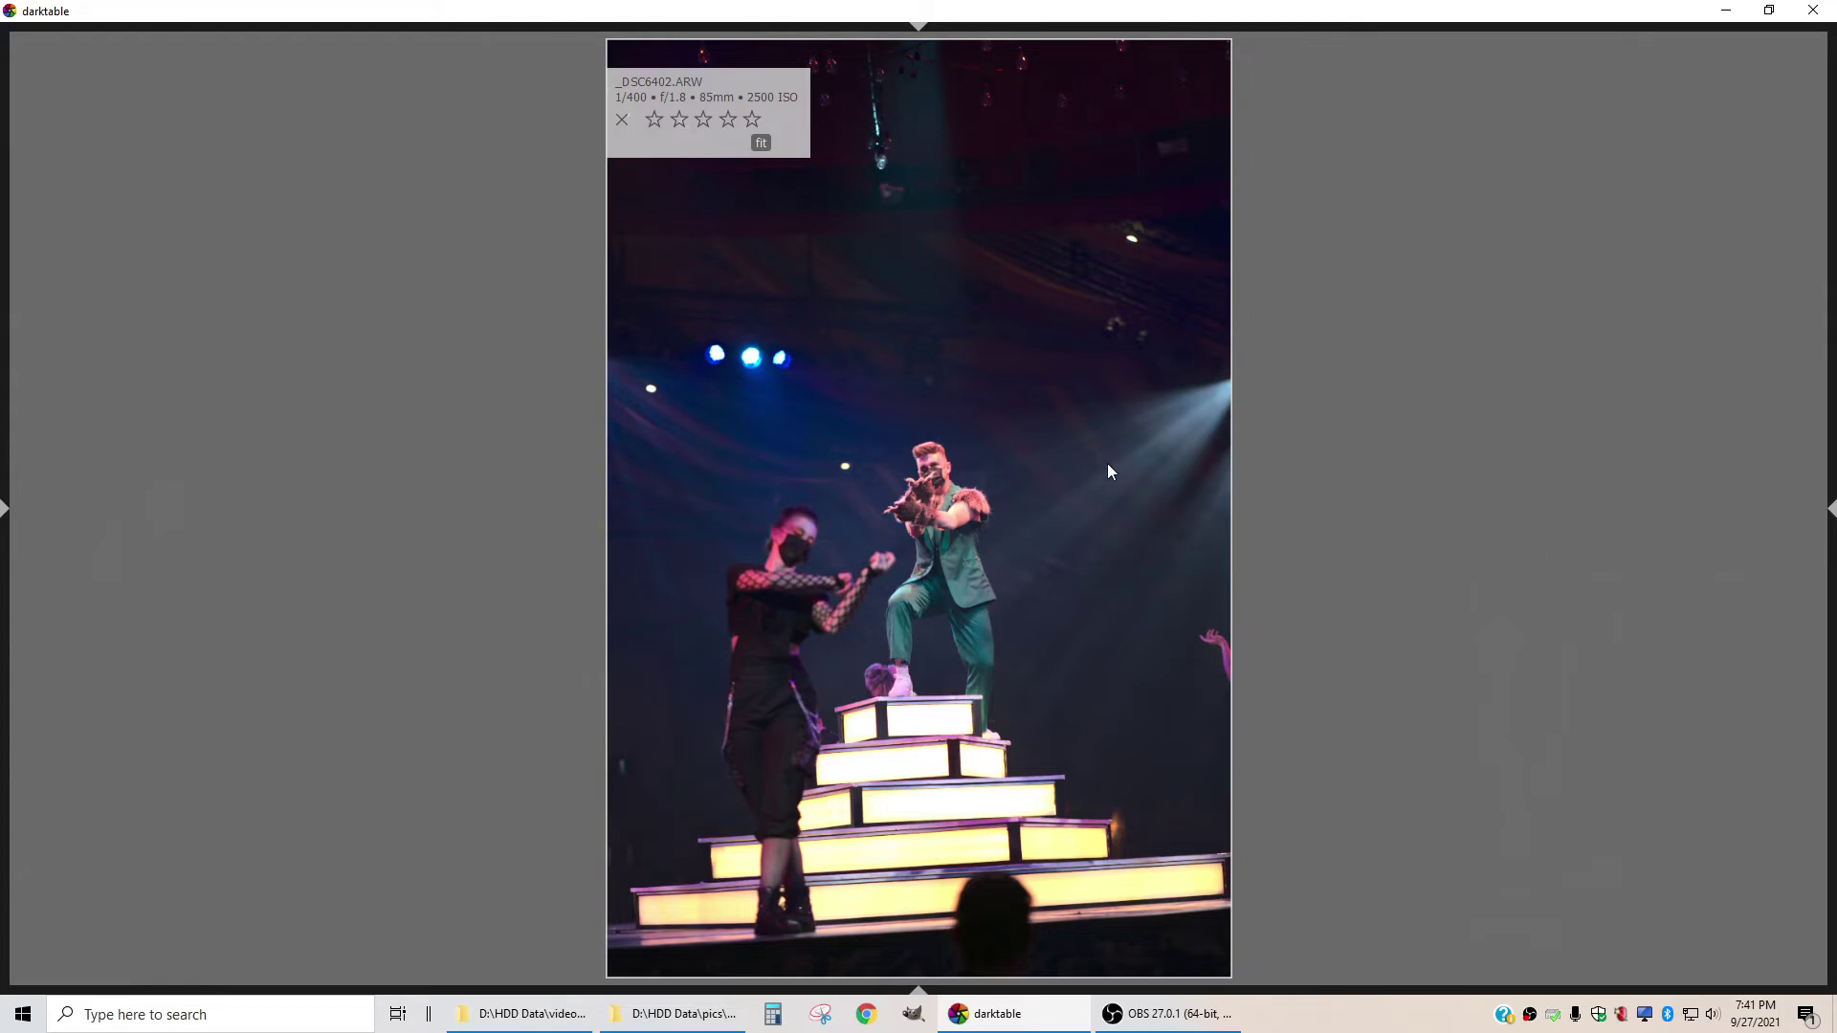
key(Right)
key(Right)
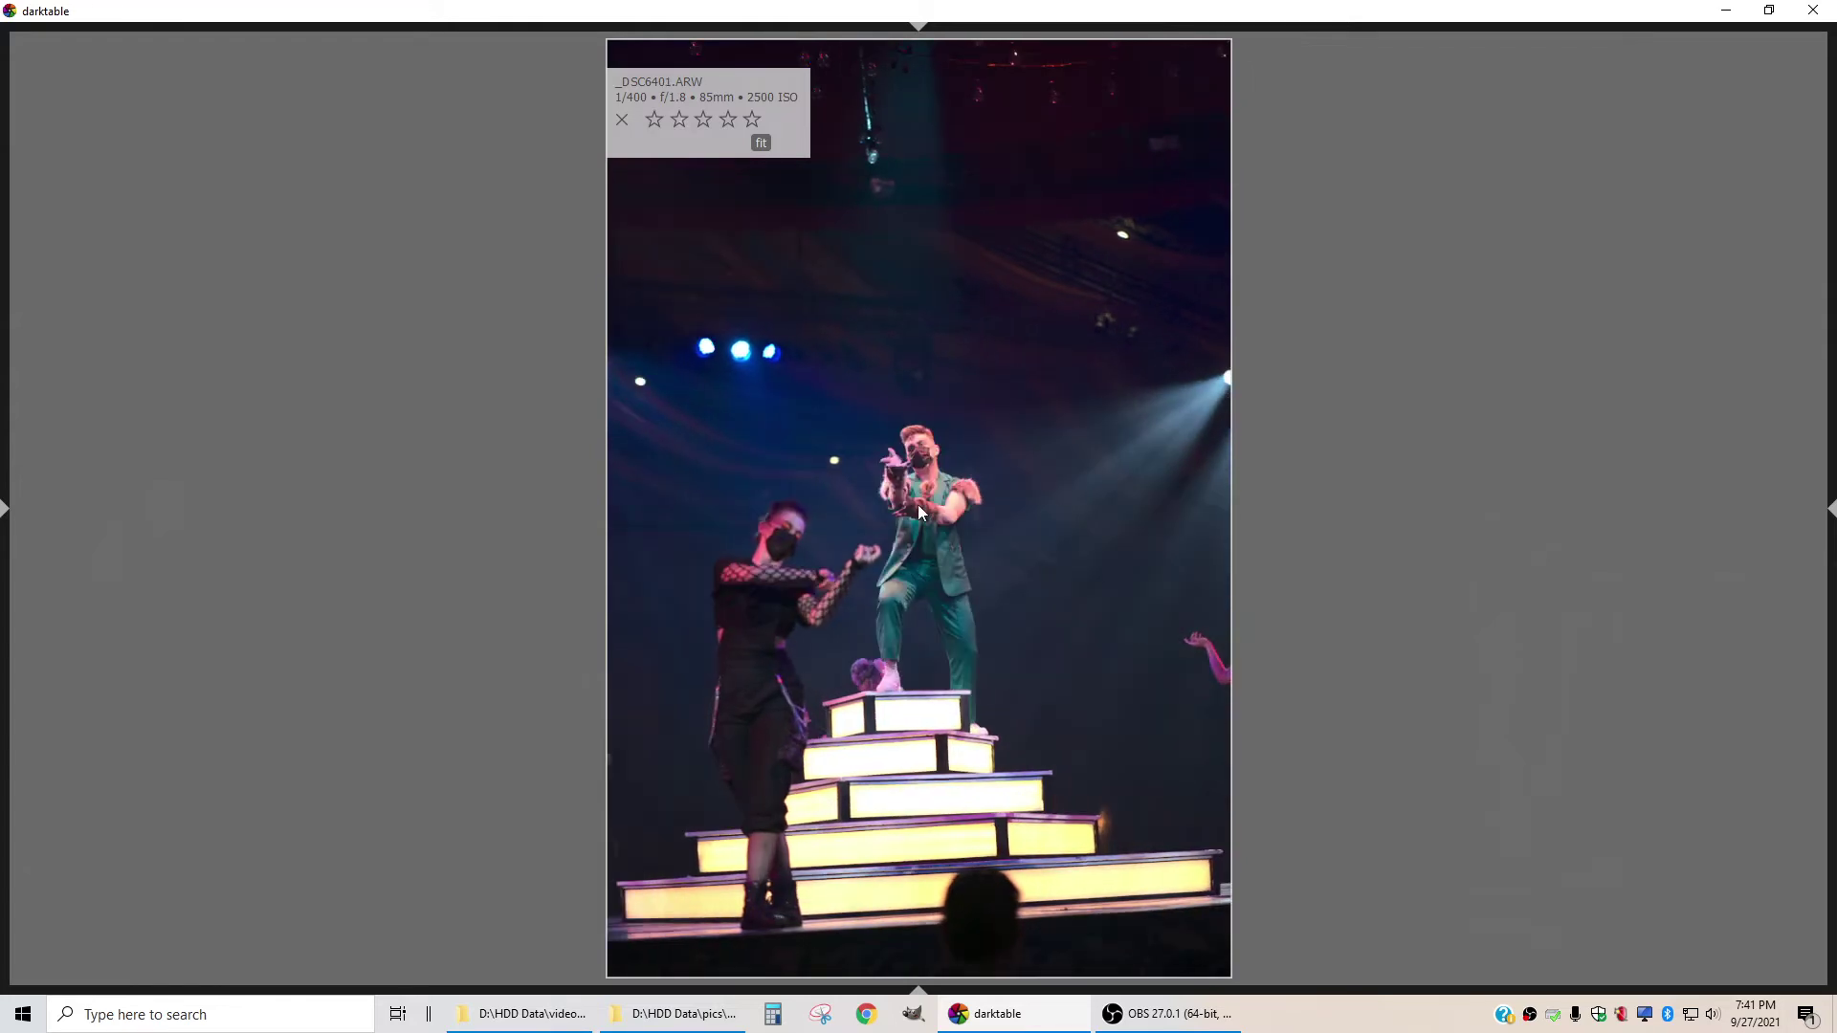
key(Right)
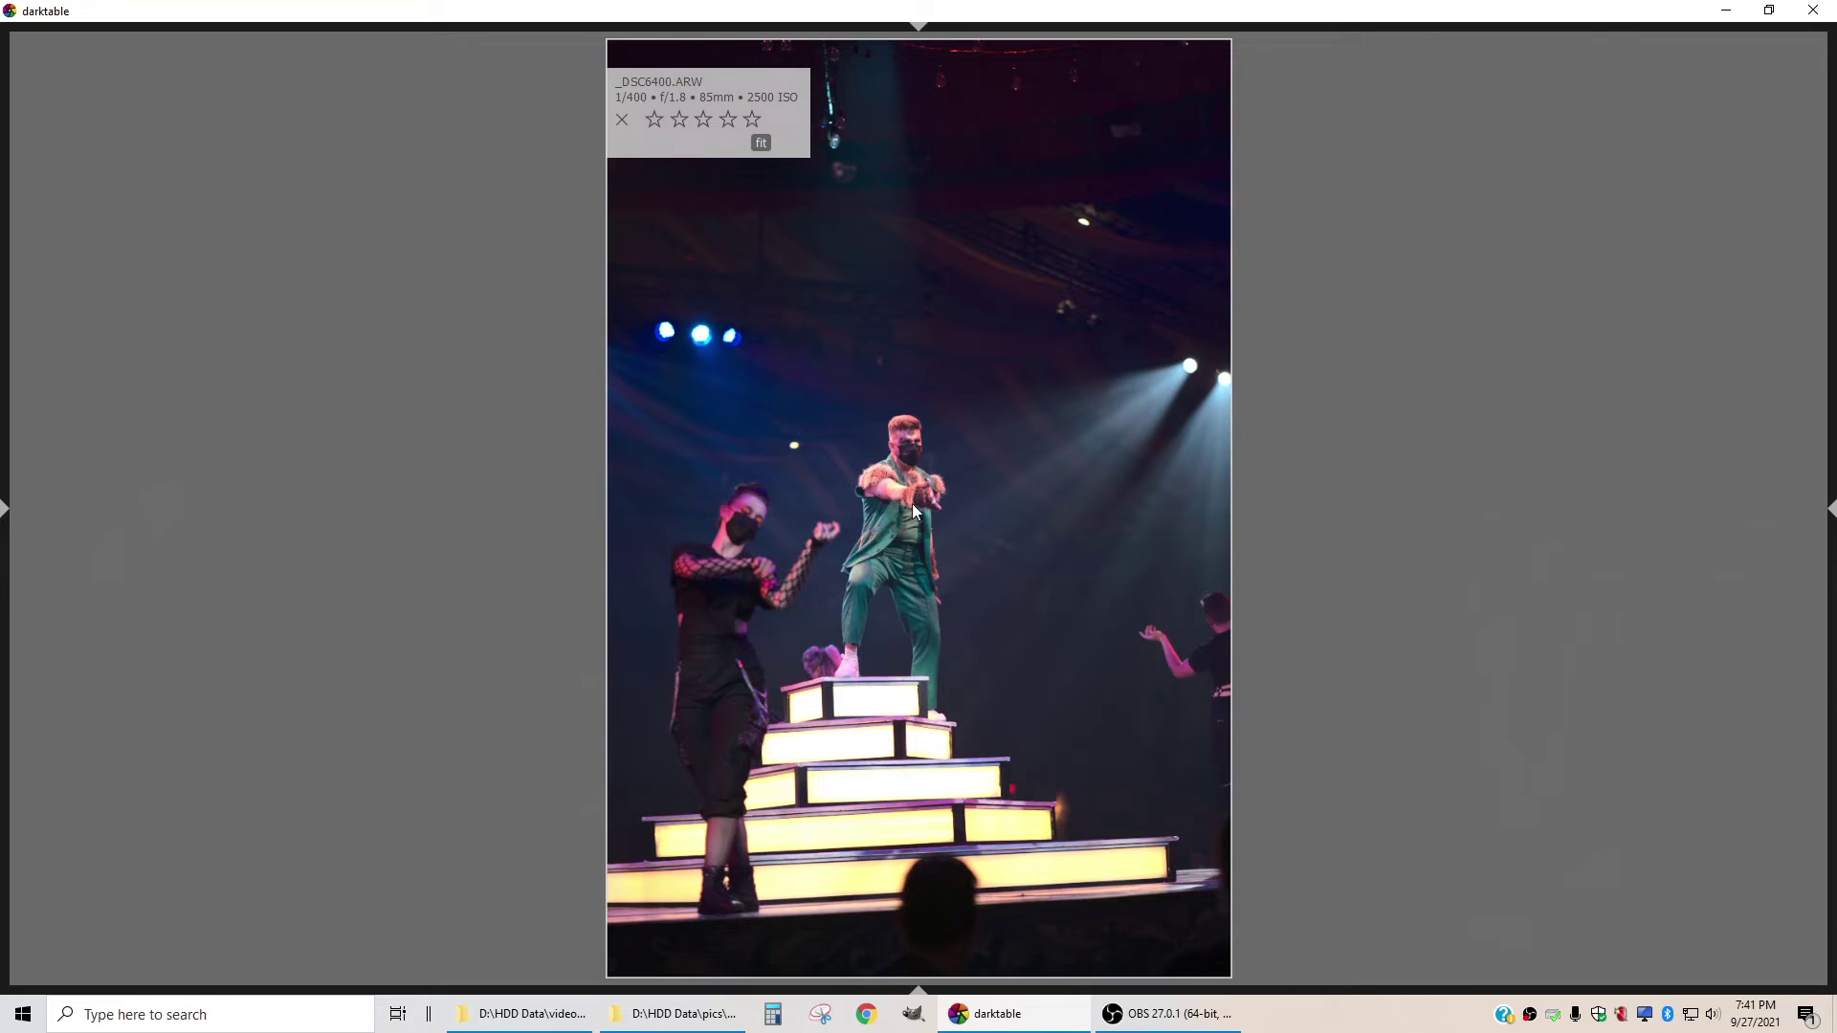
Weigh _DSC6401.ARW against its neighbours _DSC6400.ARW and _DSC6402.ARW once more
key(Left)
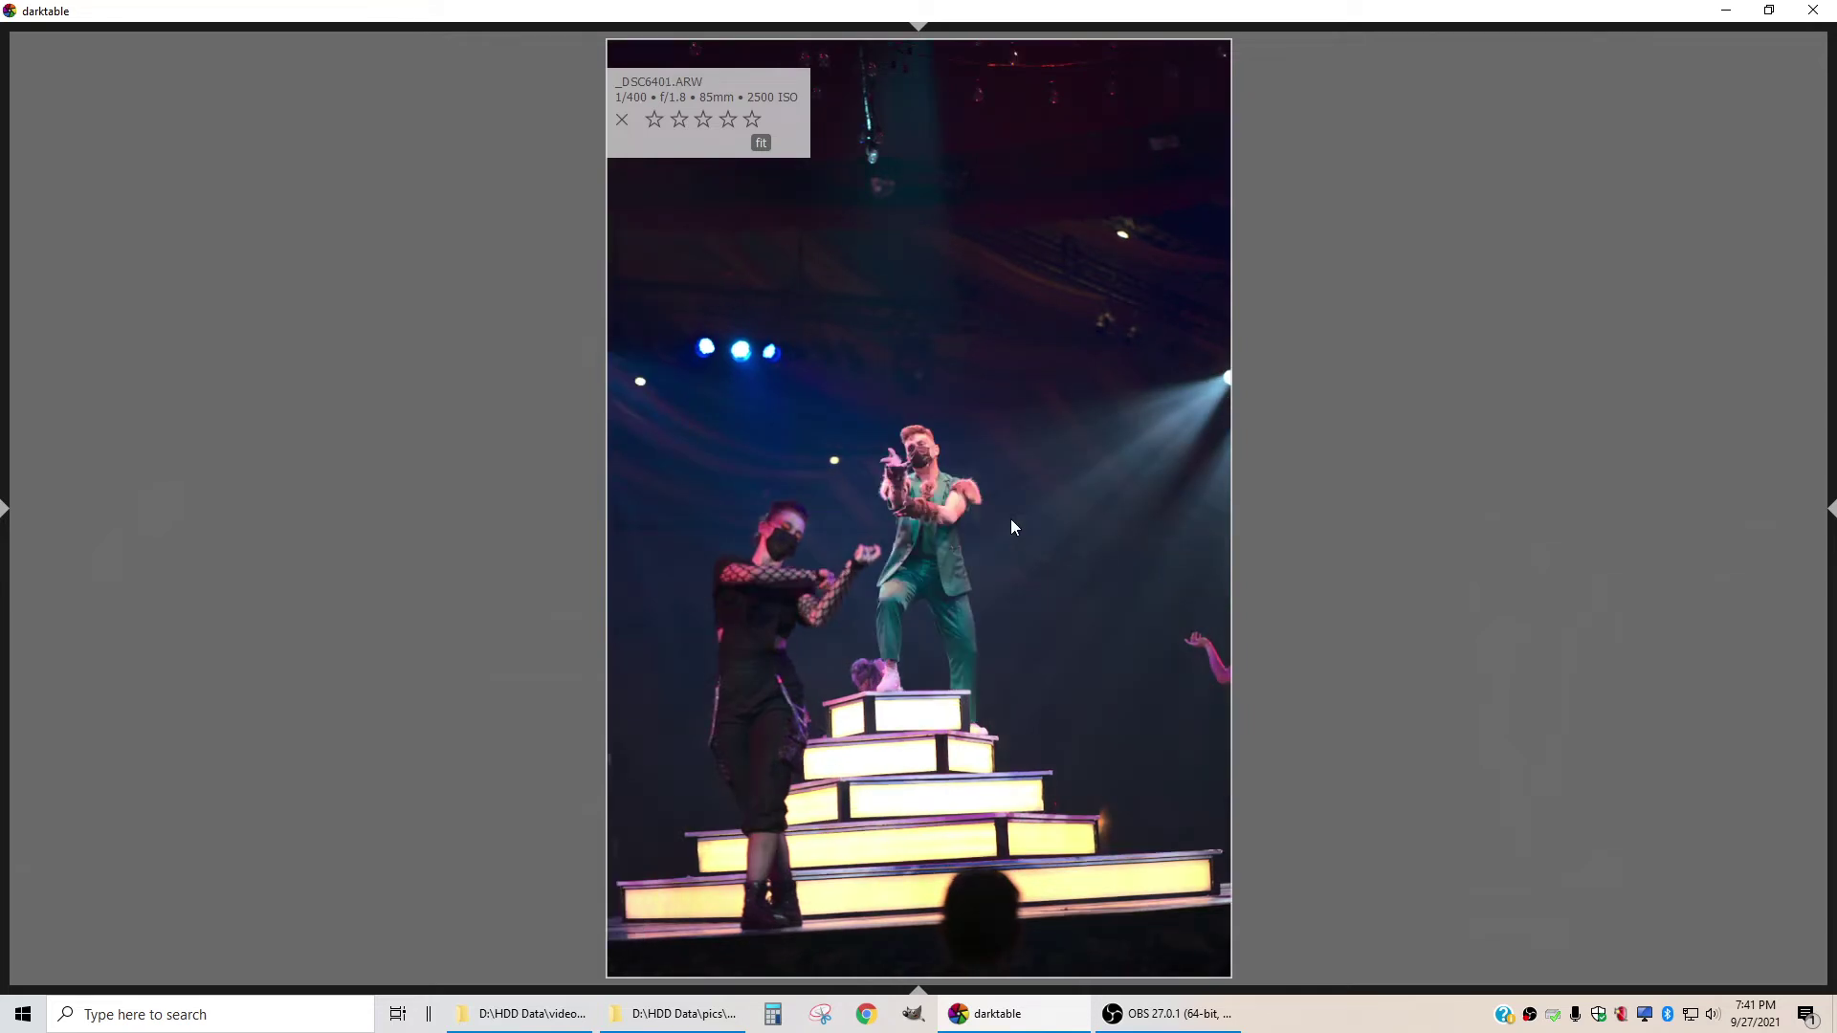
key(Right)
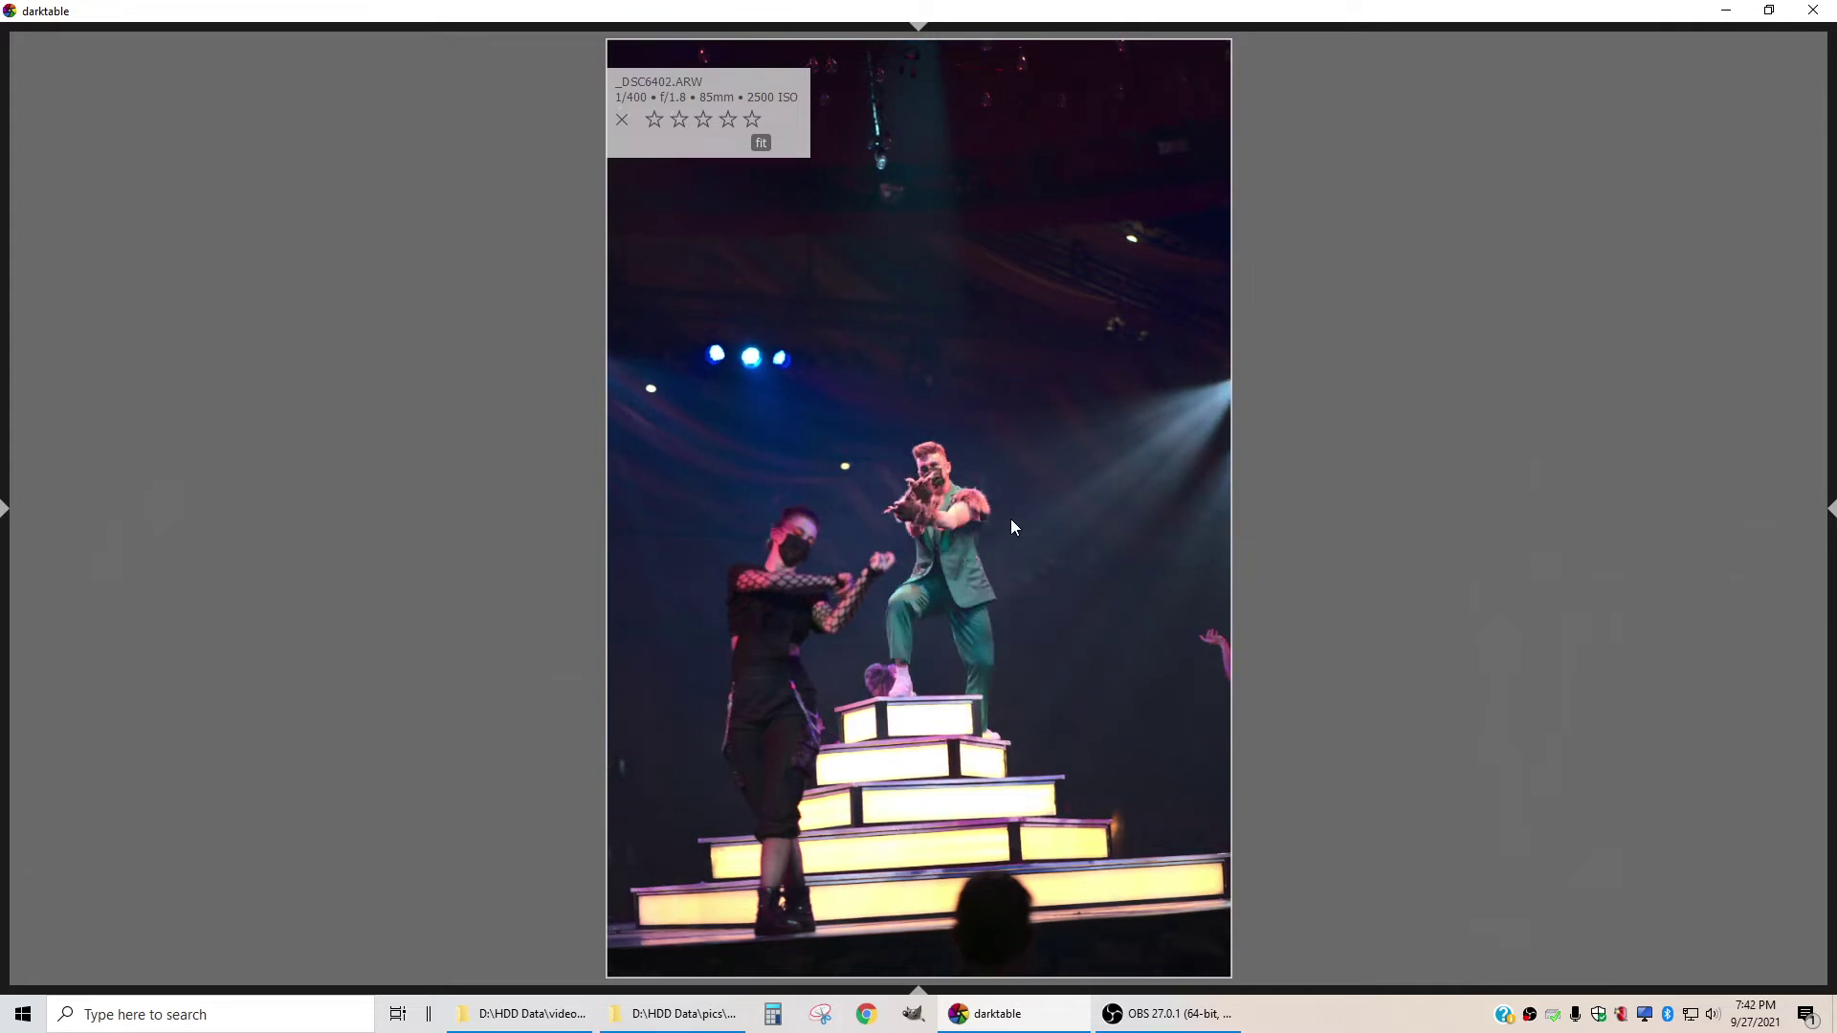
key(Left)
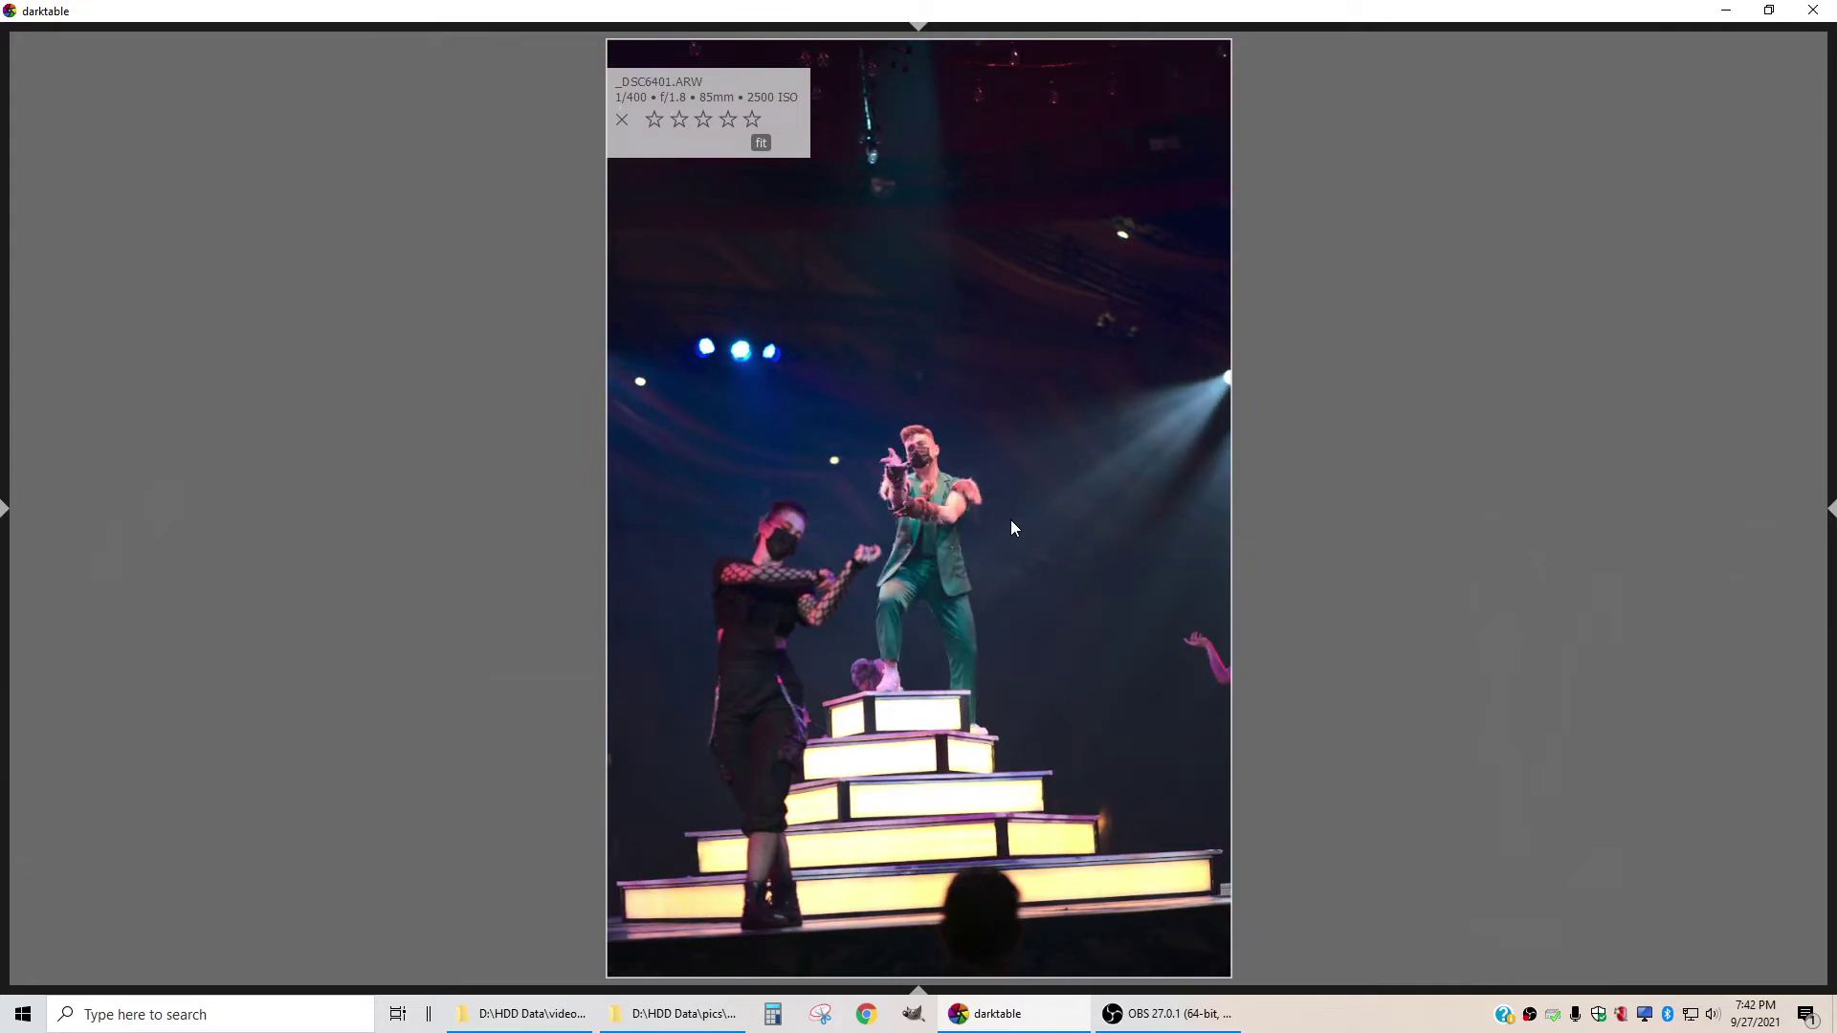
key(2)
key(Right)
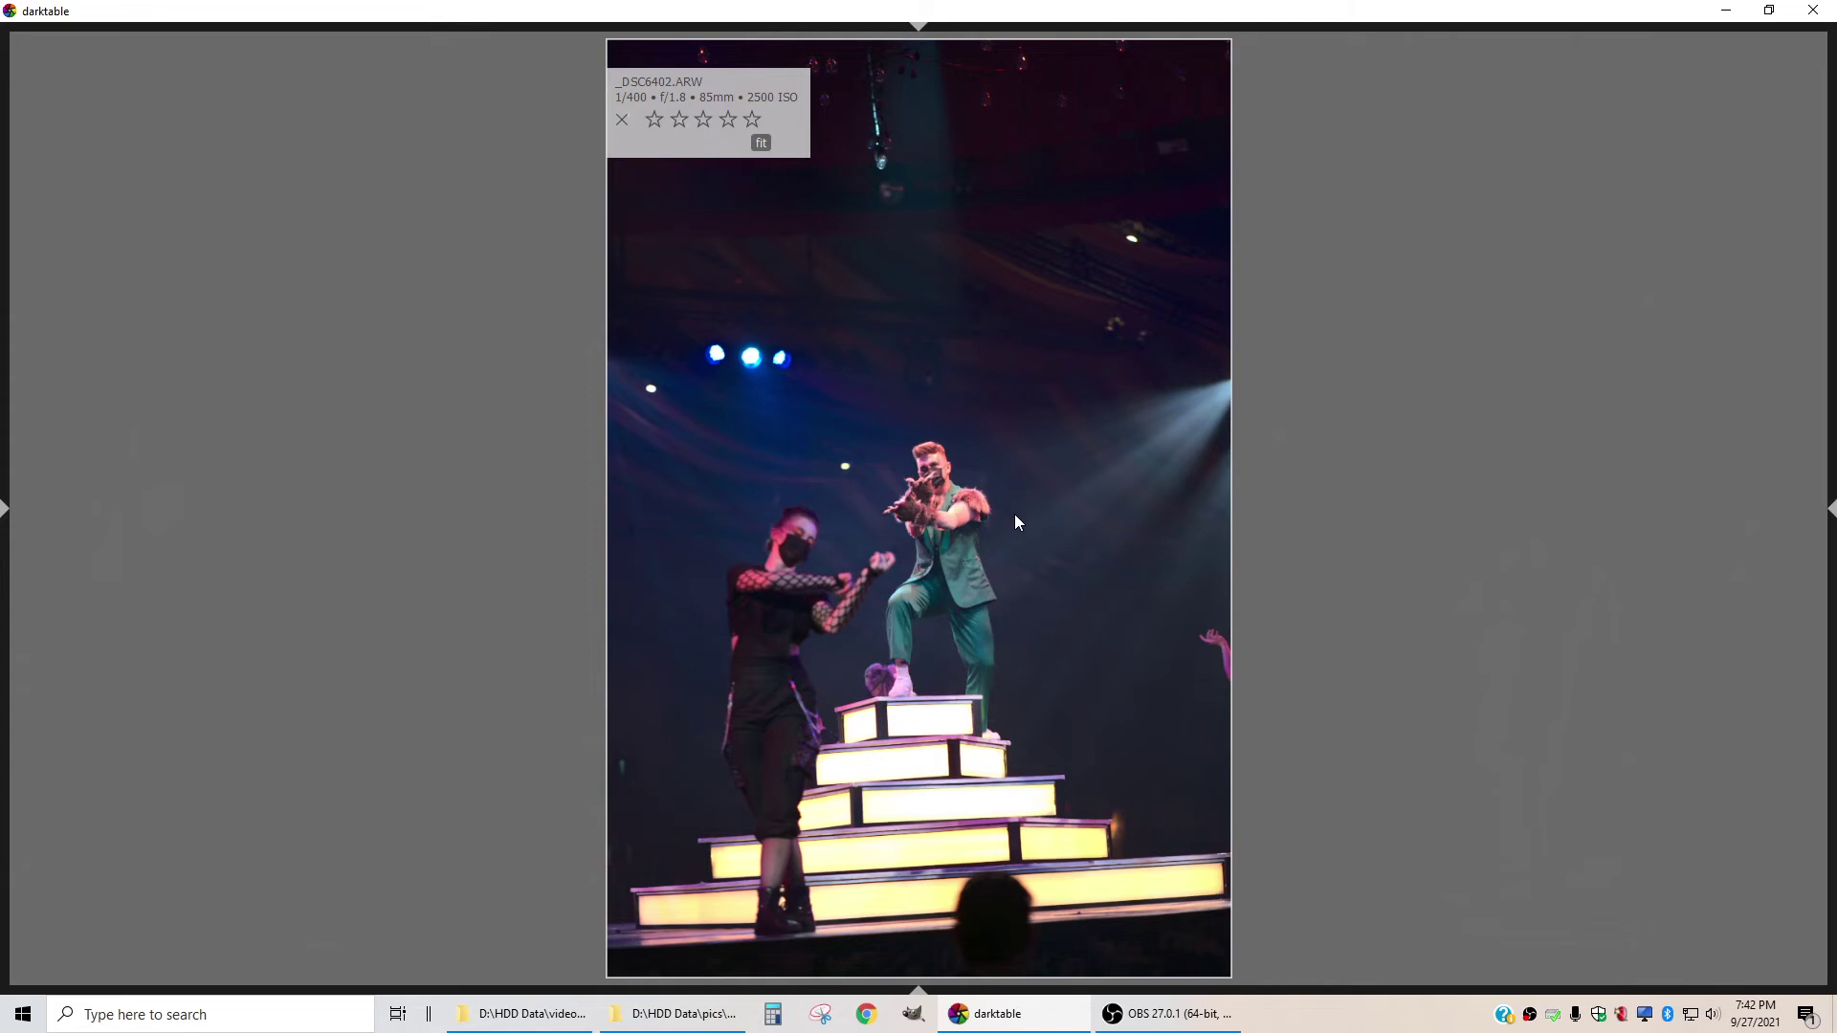
Check _DSC6403.ARW through _DSC6405.ARW and rate the vertical shot _DSC6404.ARW three stars
key(Right)
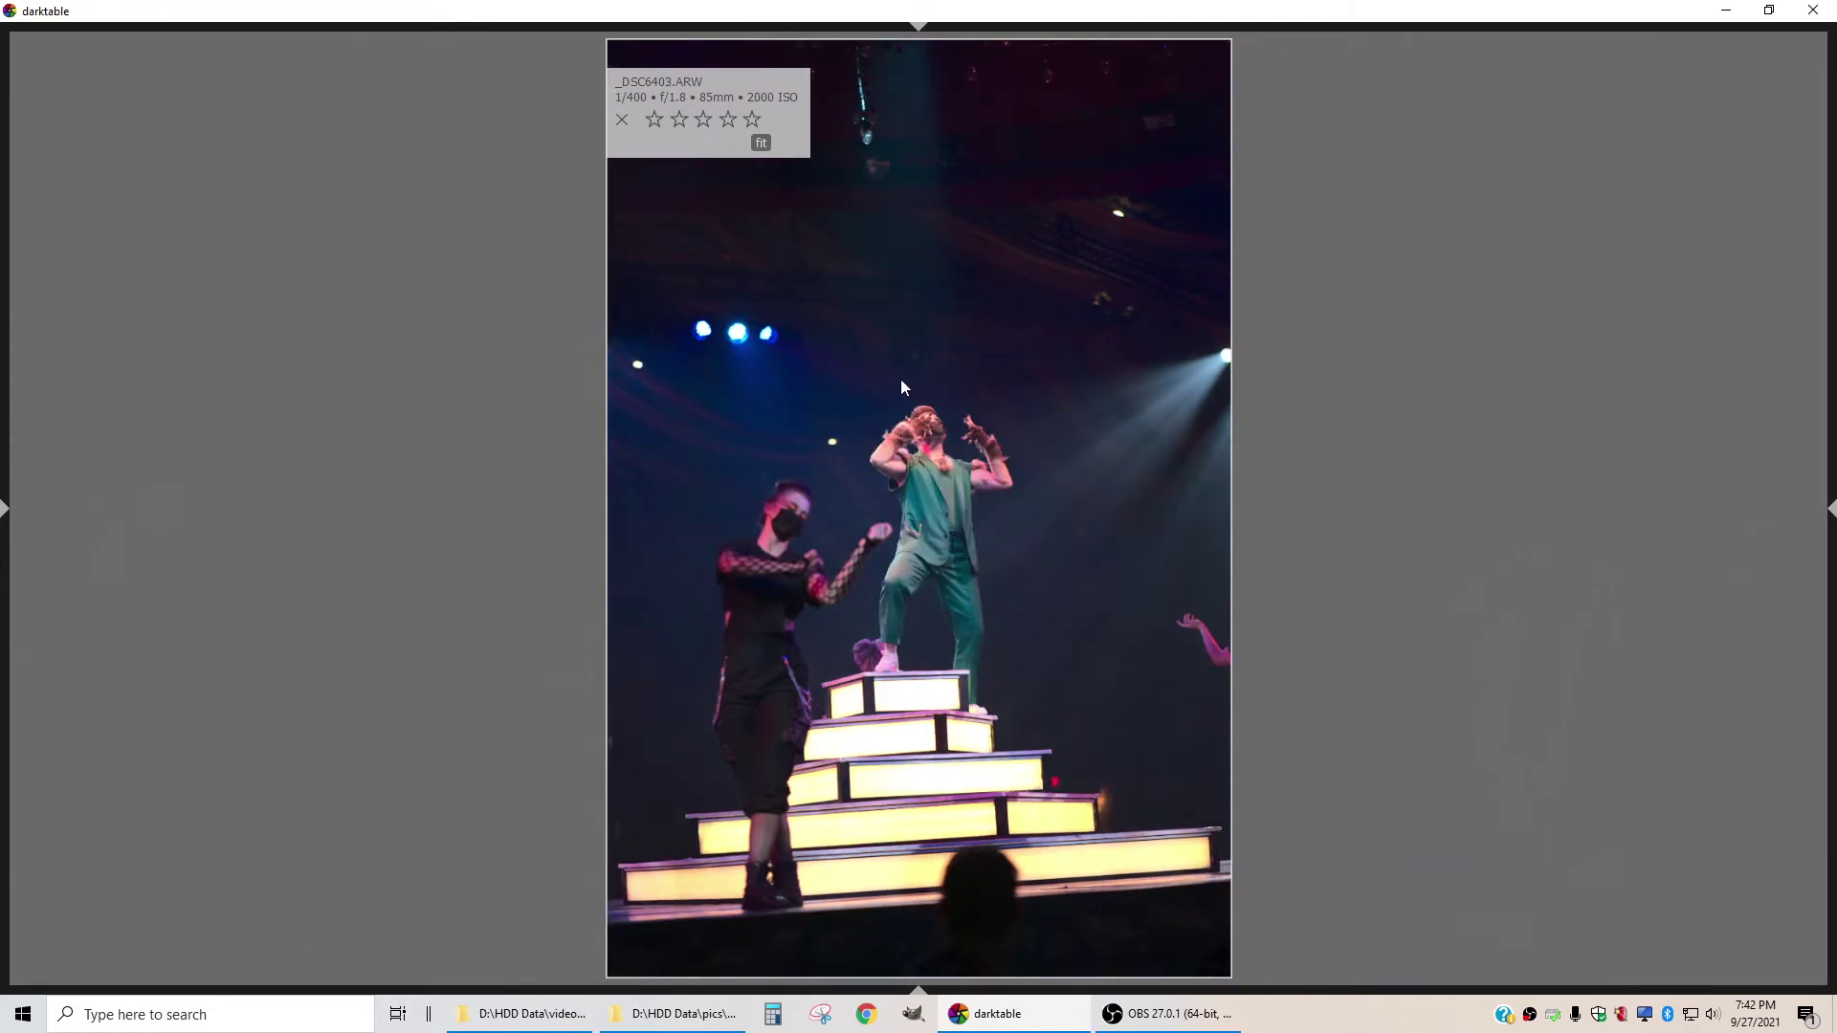
key(Right)
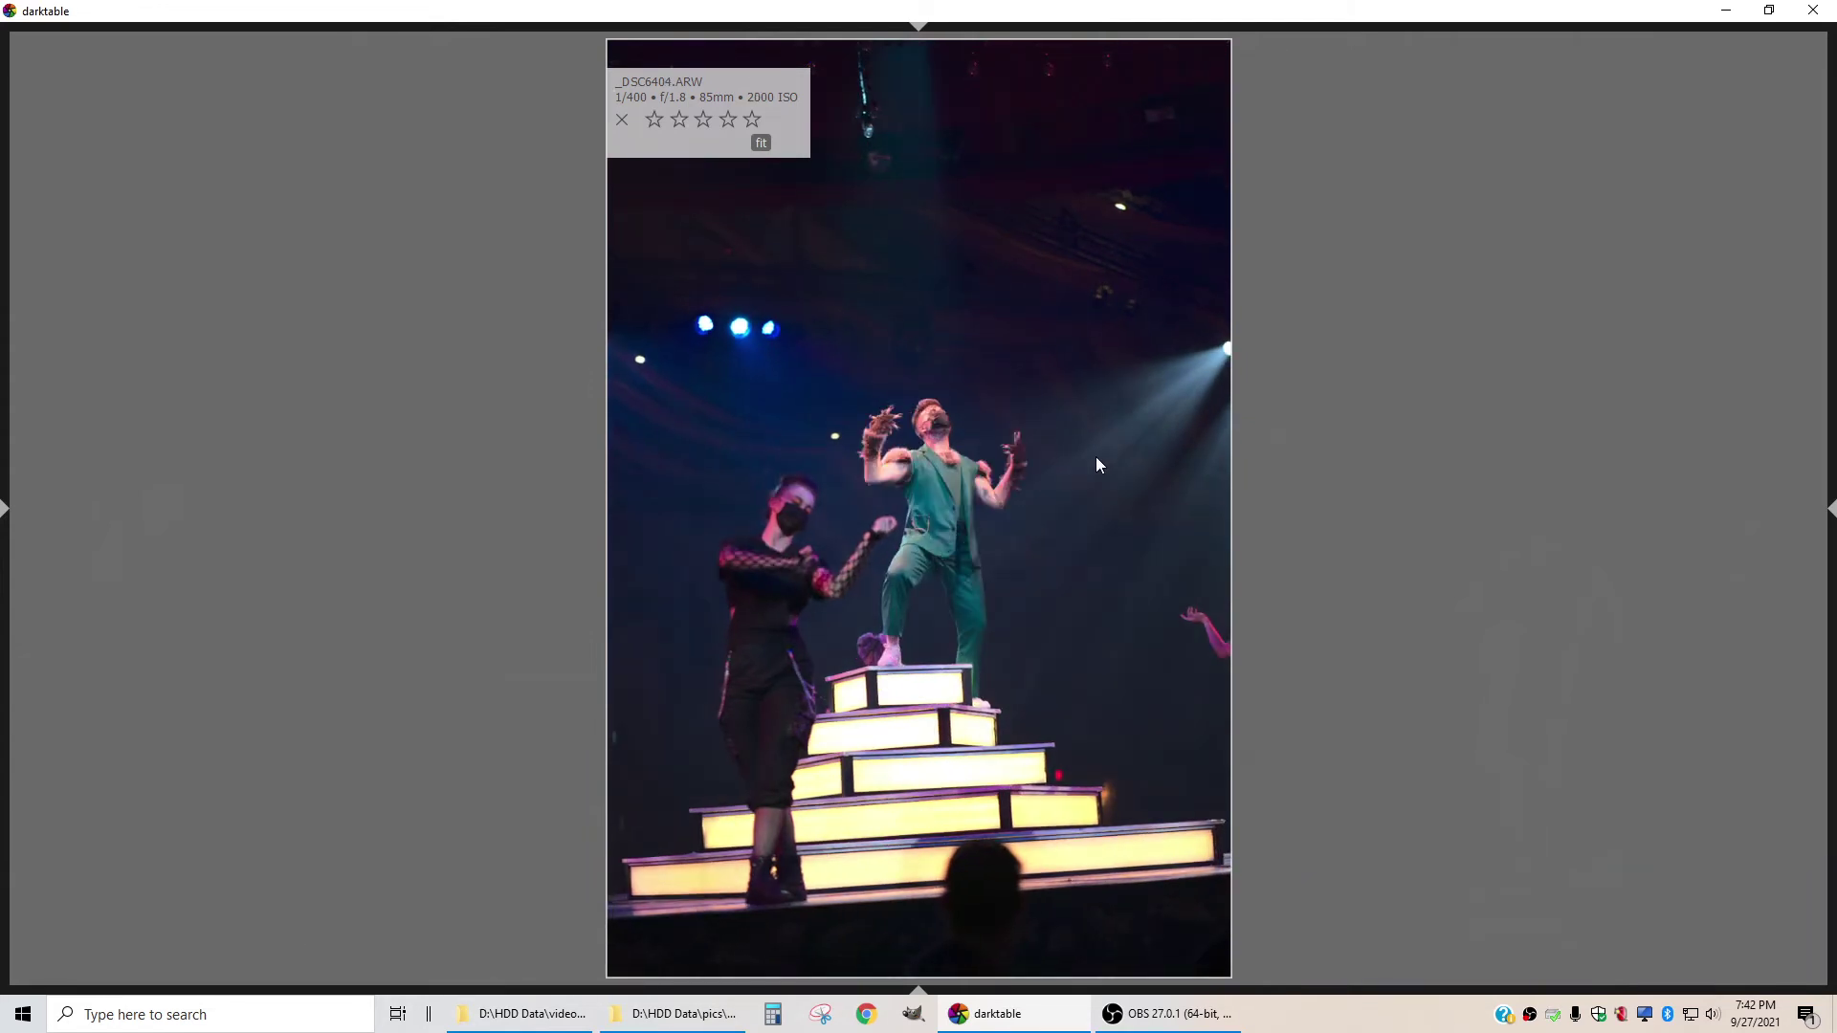
key(Left)
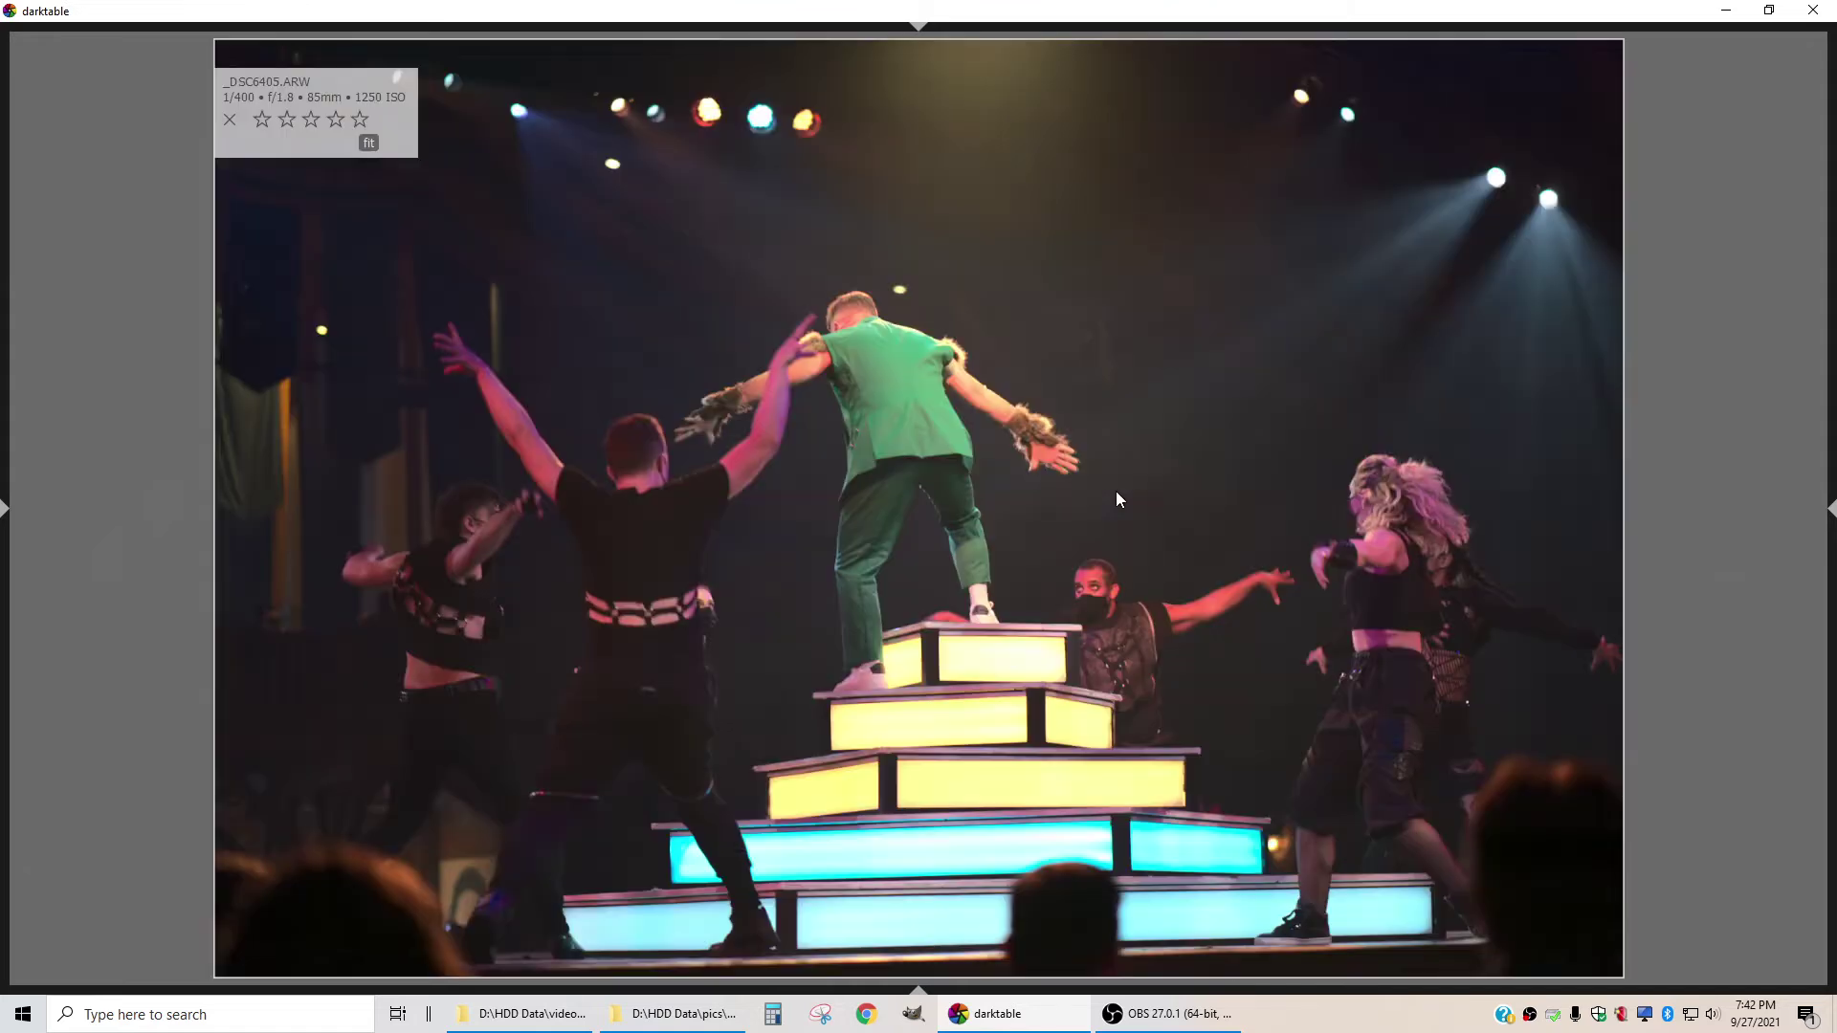
key(Right)
key(3)
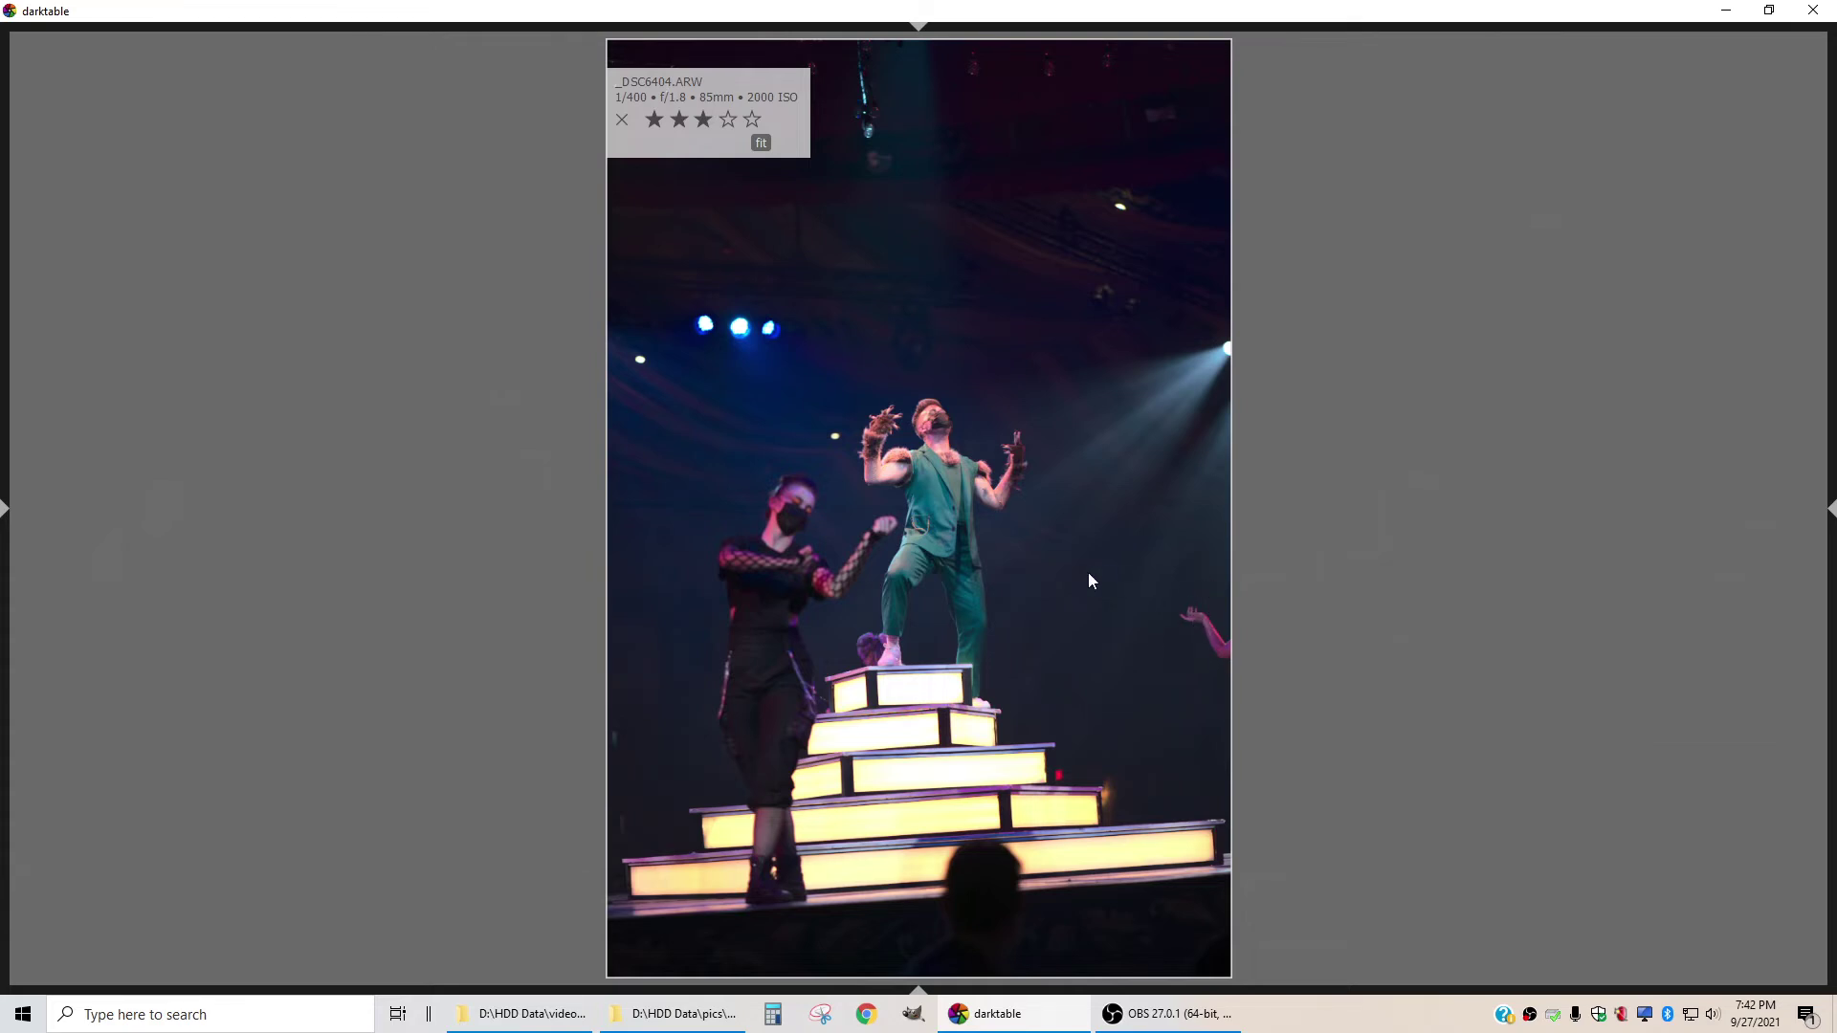
Compare _DSC6408.ARW with the following shots of the green-suited performer and rate _DSC6408.ARW three stars
key(Right)
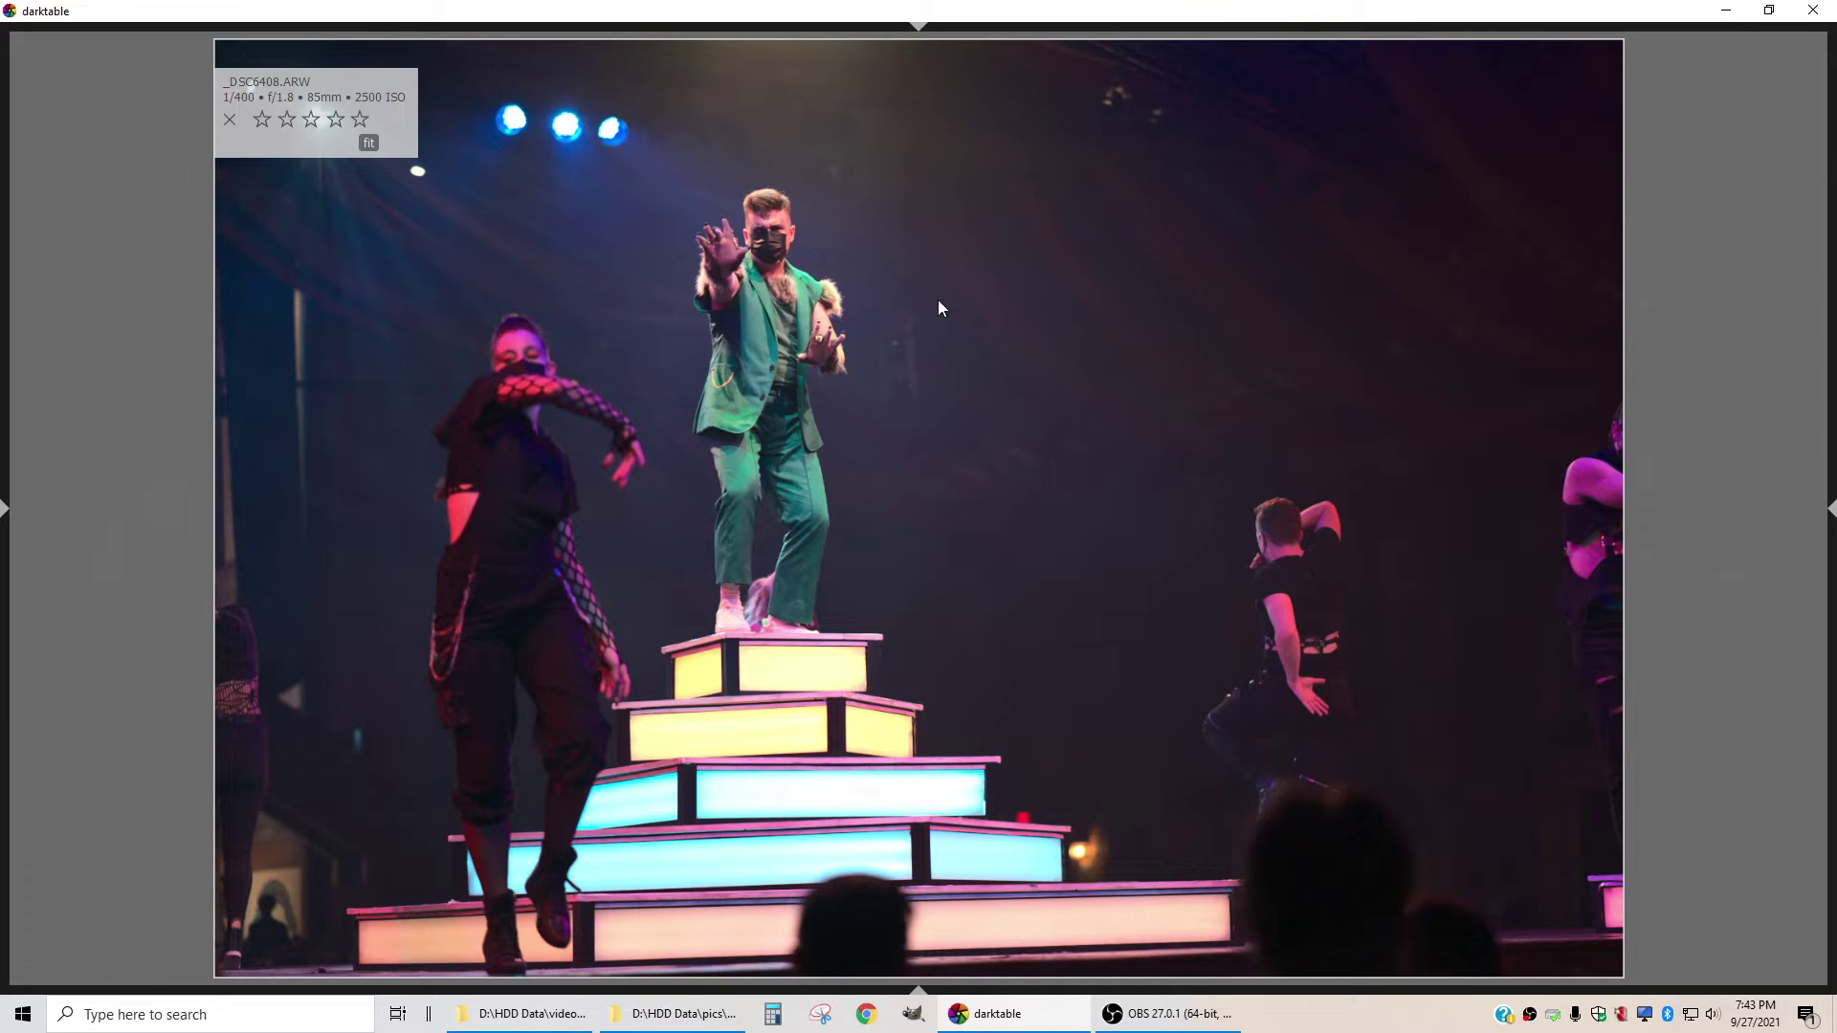
key(Right)
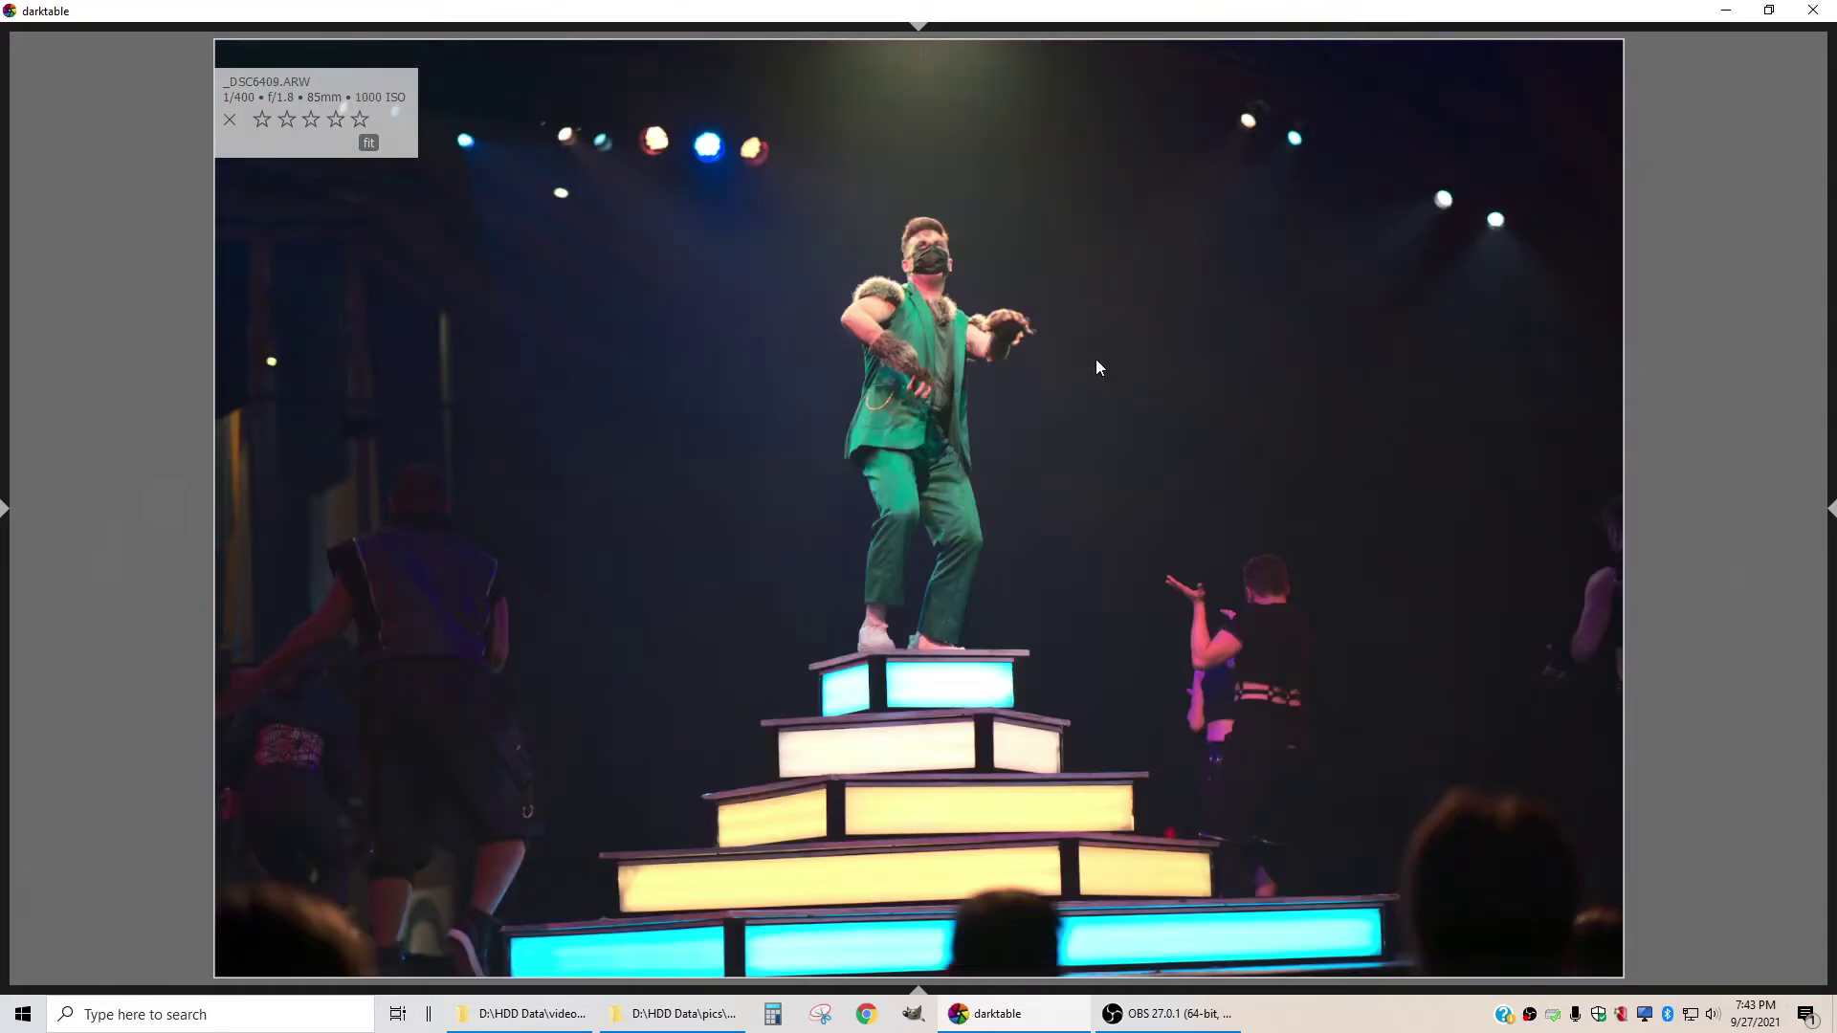
key(Right)
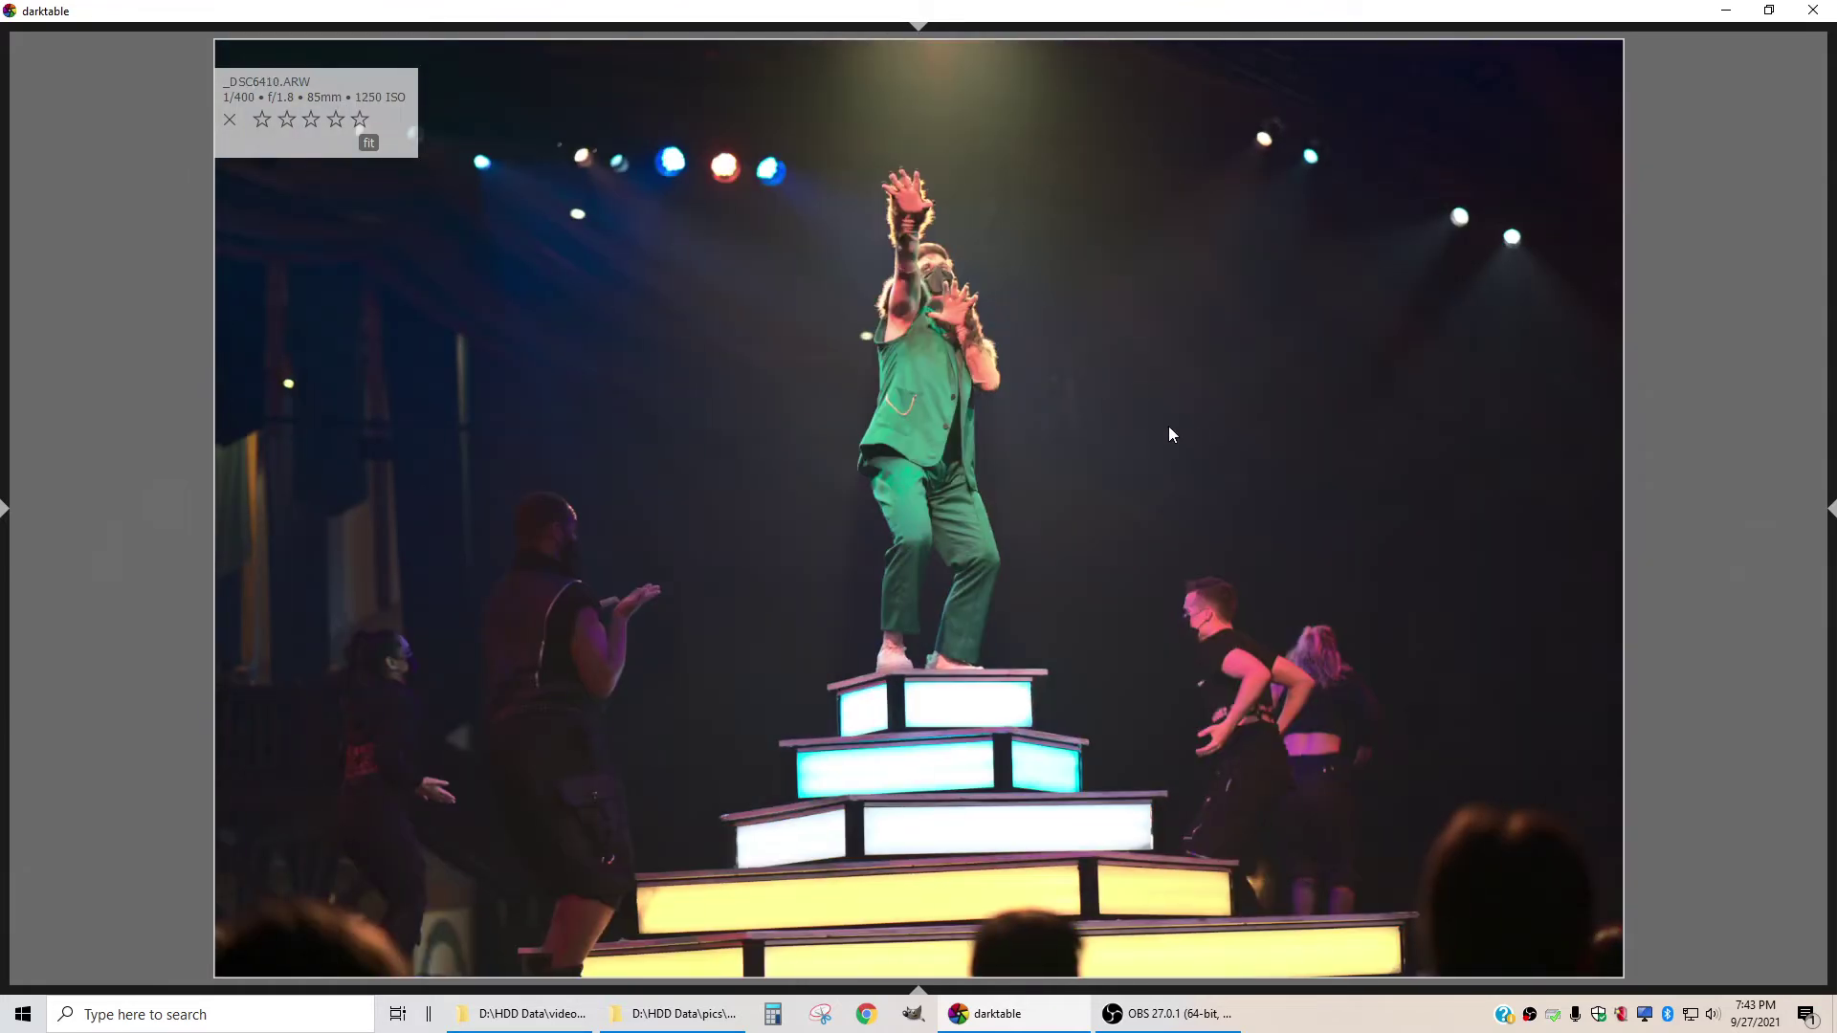
key(Right)
key(Right)
key(Left)
key(Right)
key(Left)
key(Left)
key(Left)
key(Left)
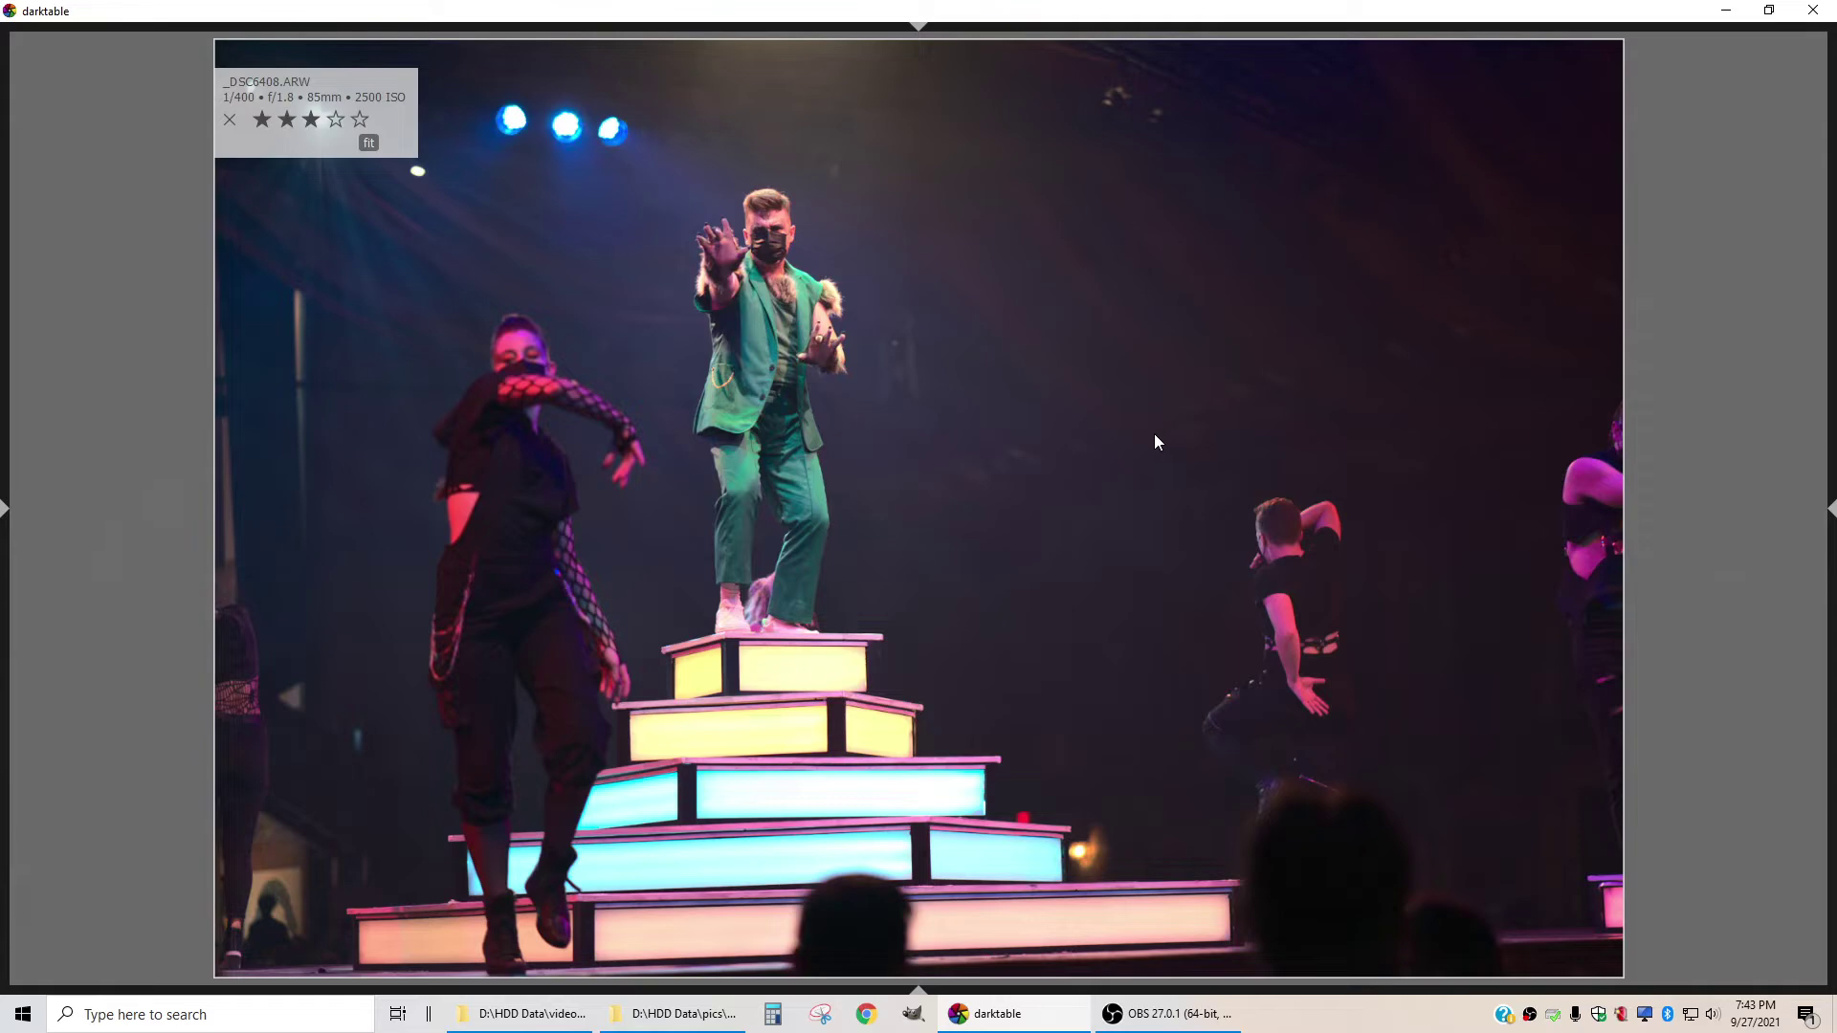
Review the raised-arm shots _DSC6410.ARW and _DSC6411.ARW along with the frames around them
key(Right)
key(Right)
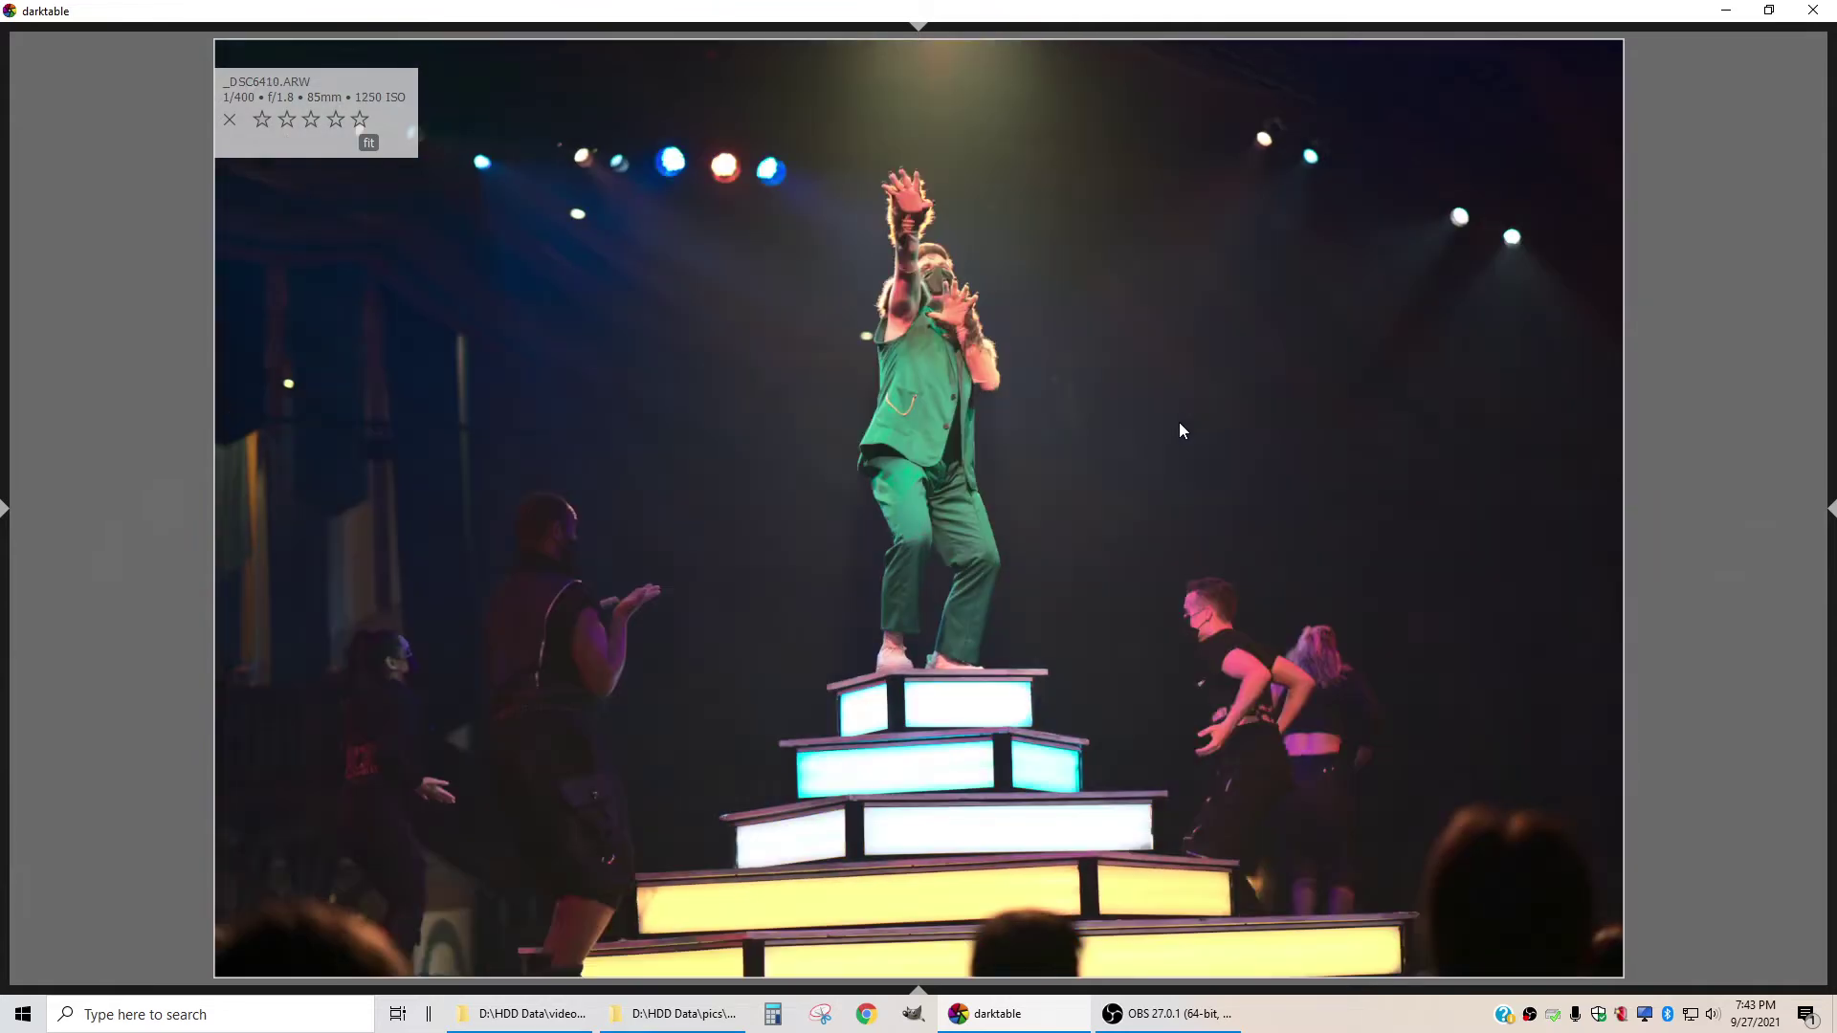
key(Right)
key(Left)
key(Right)
key(Right)
key(Right)
key(Left)
key(Left)
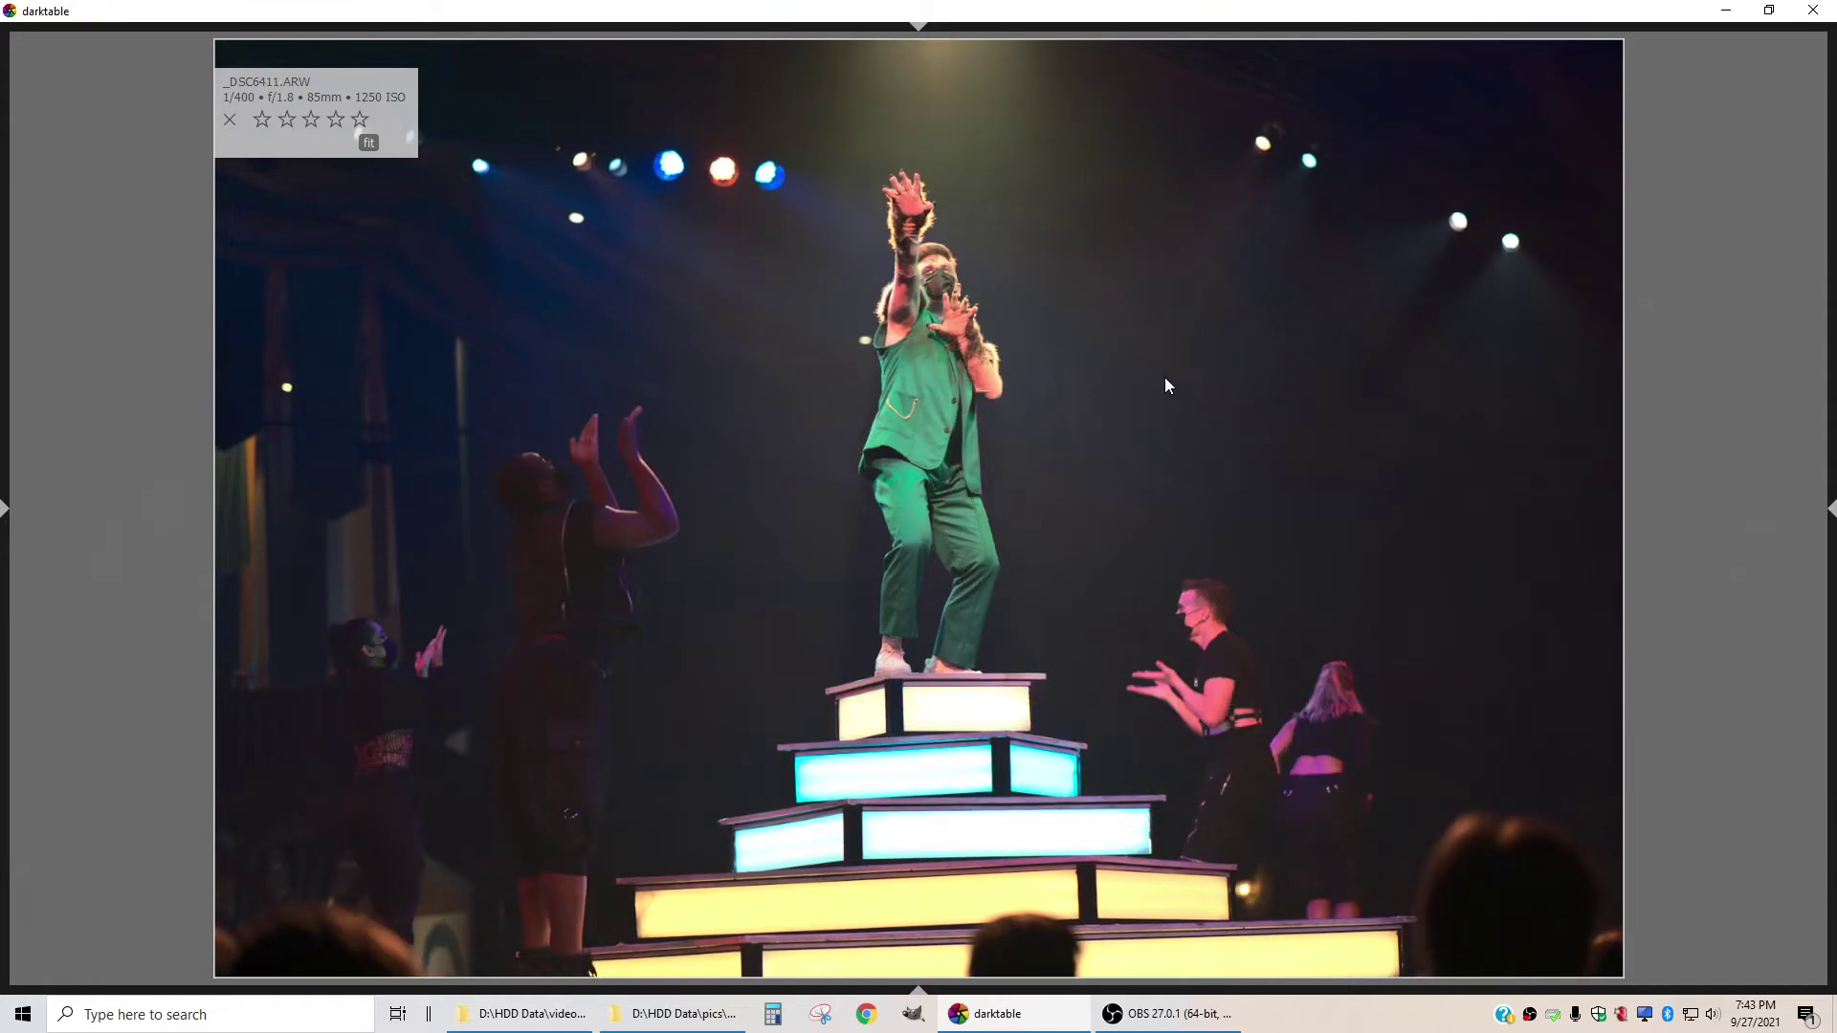
Compare _DSC6410.ARW with _DSC6411.ARW for the face and background dancers, and rate _DSC6411.ARW three stars
key(Right)
key(Left)
key(Left)
key(Right)
key(Left)
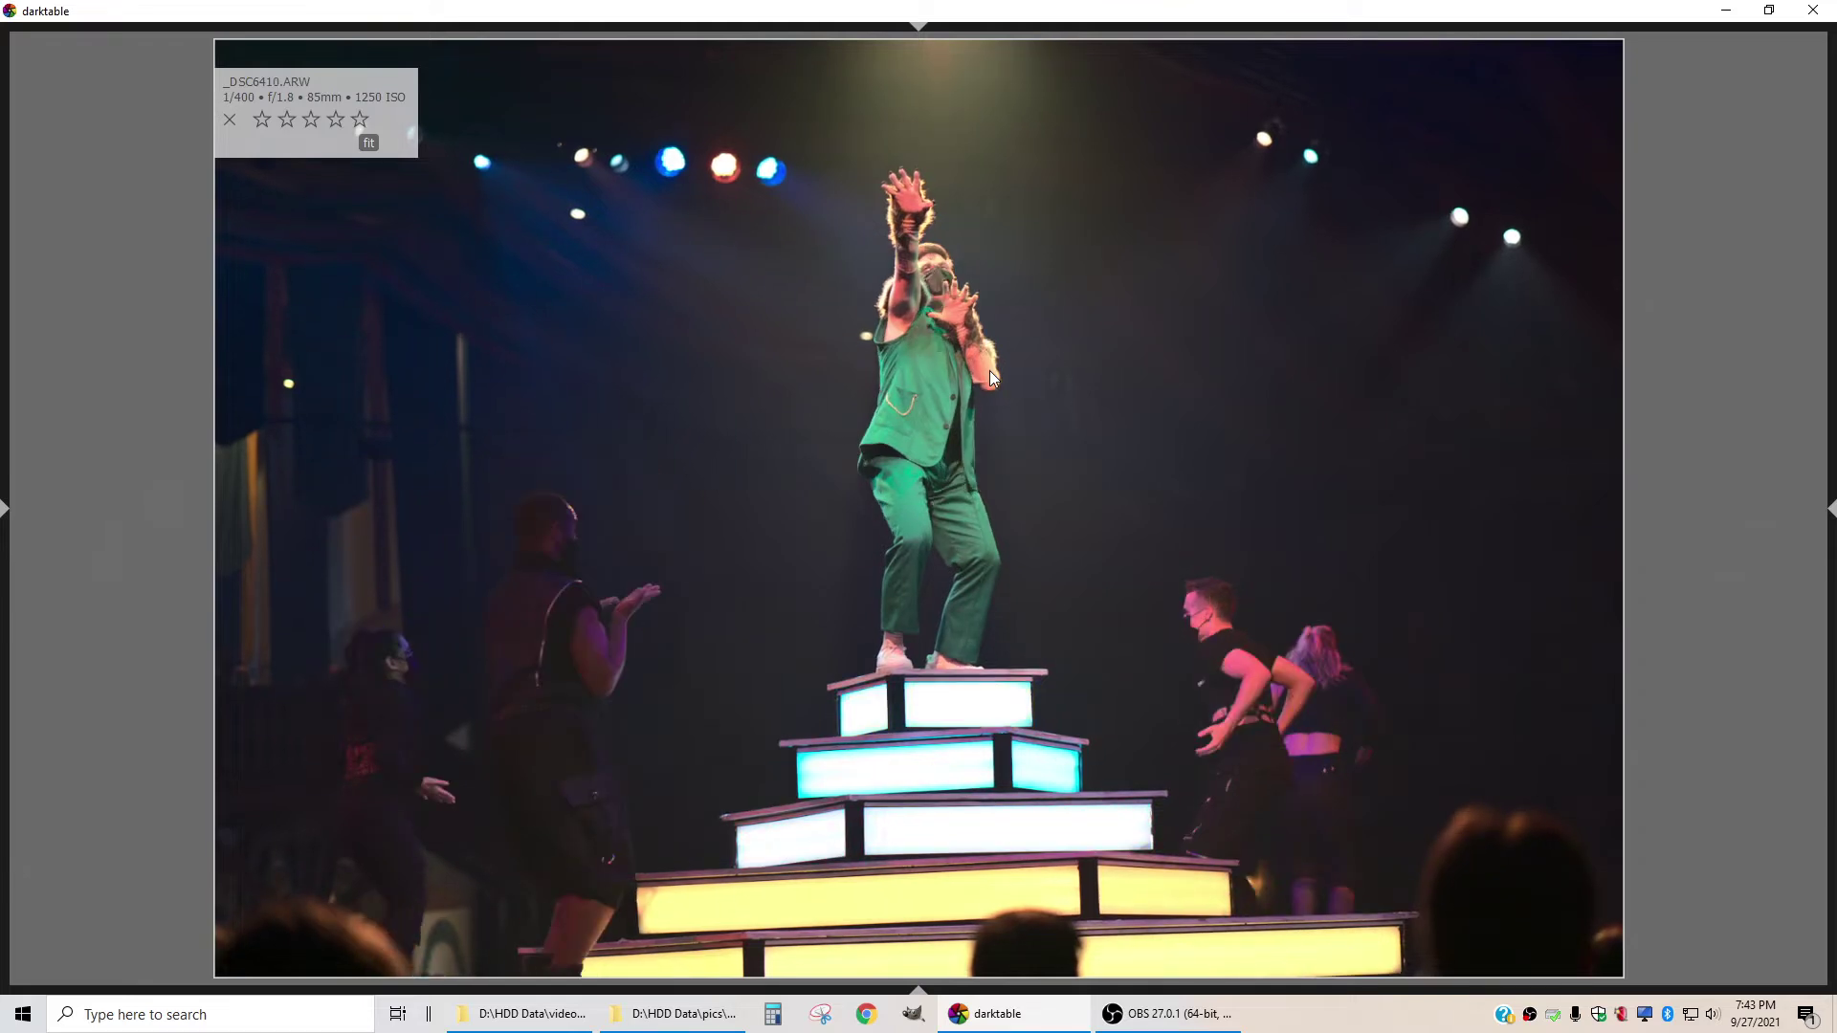
key(Right)
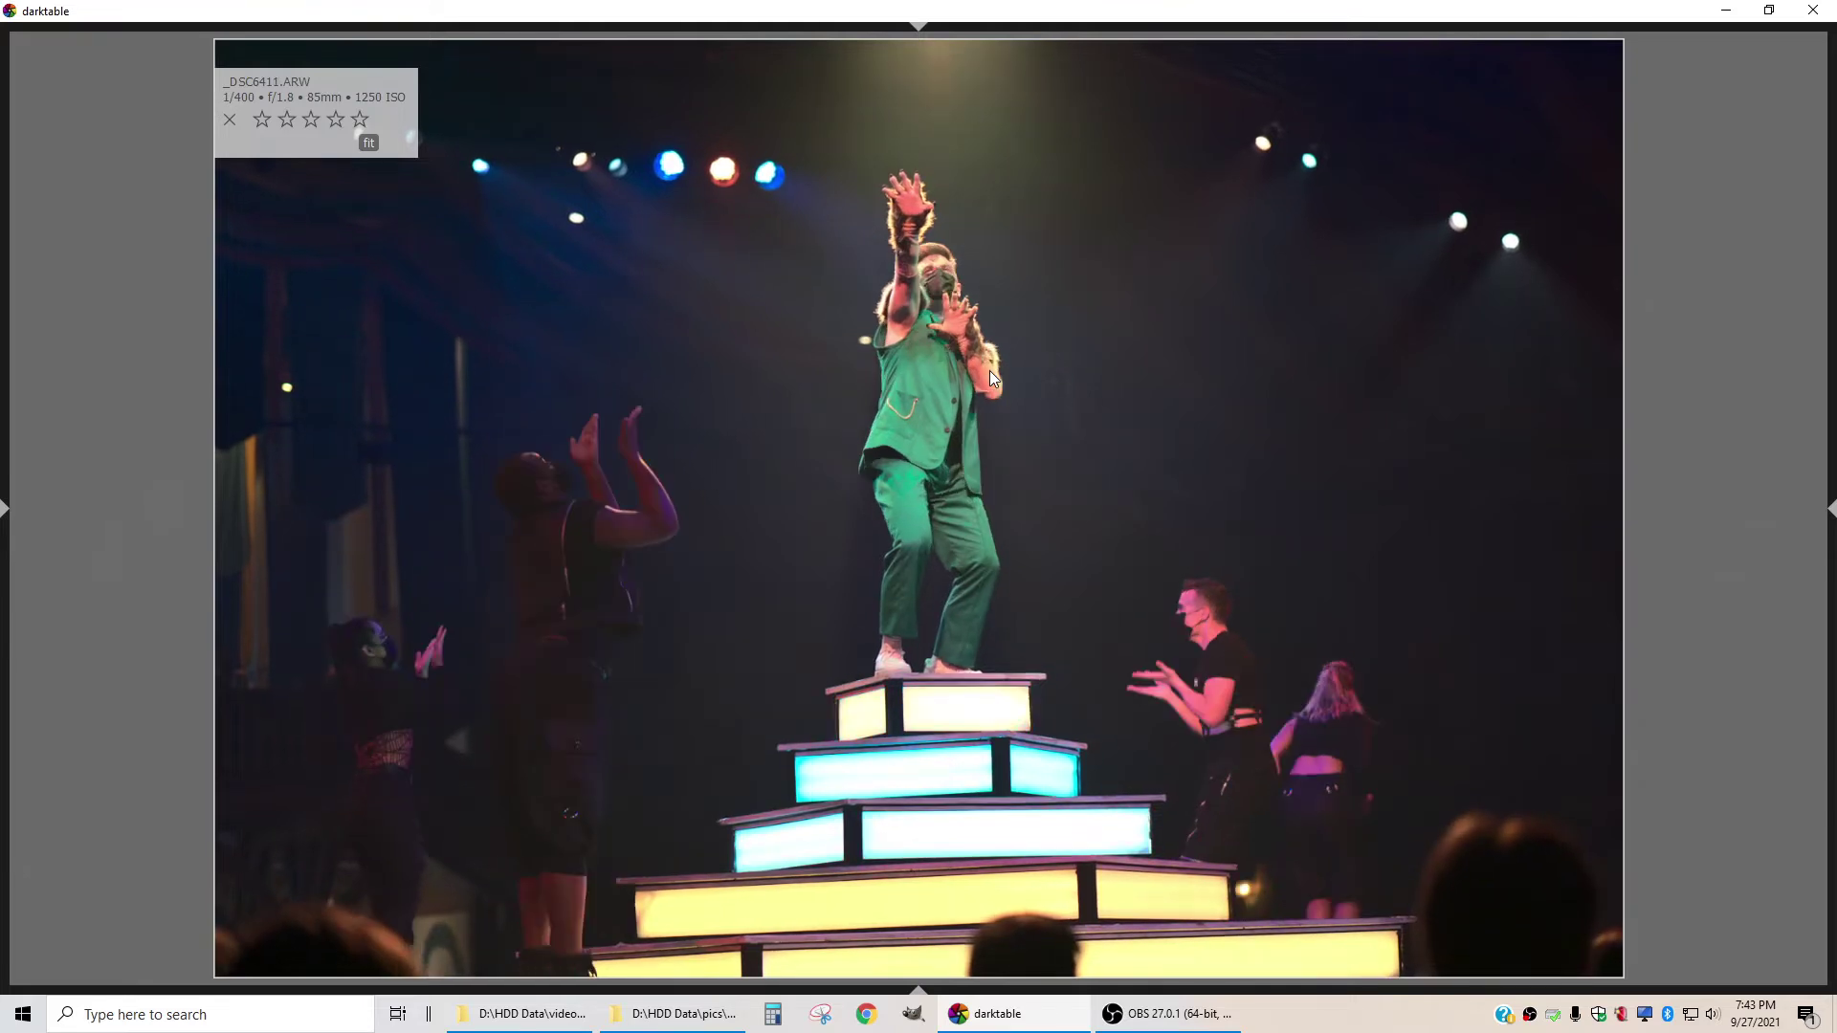
key(Left)
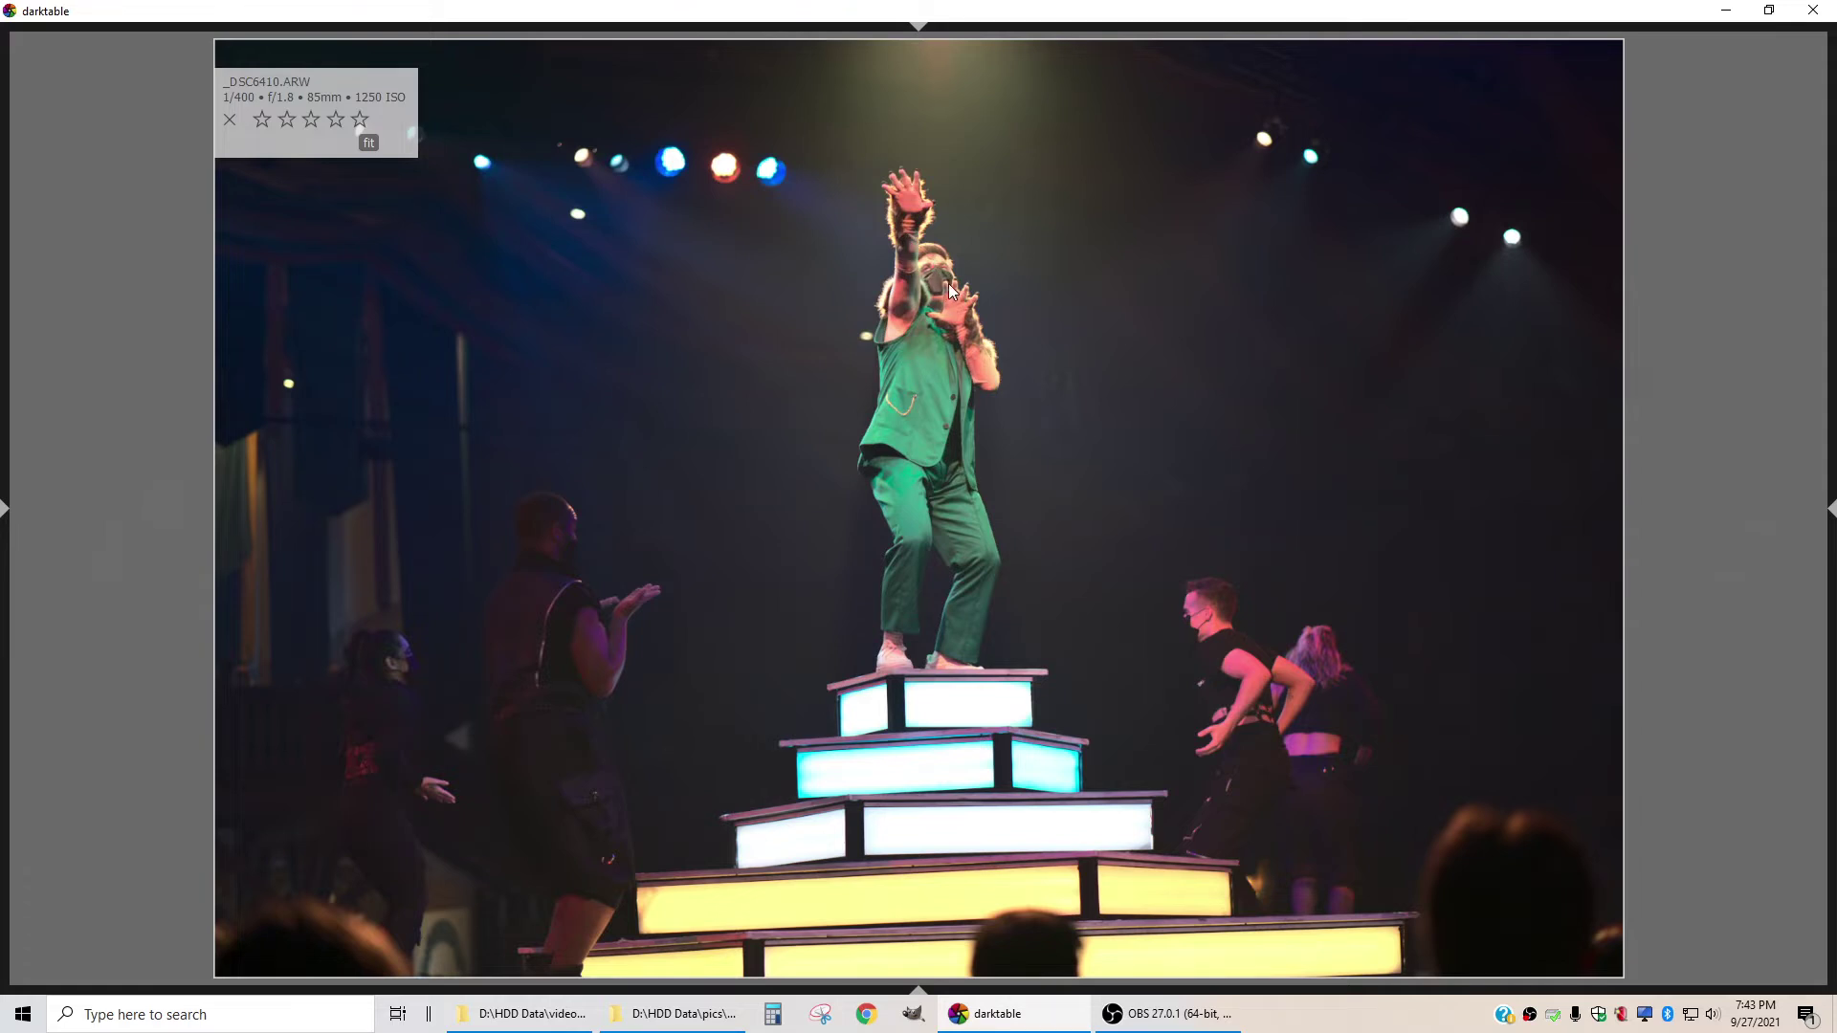
key(Right)
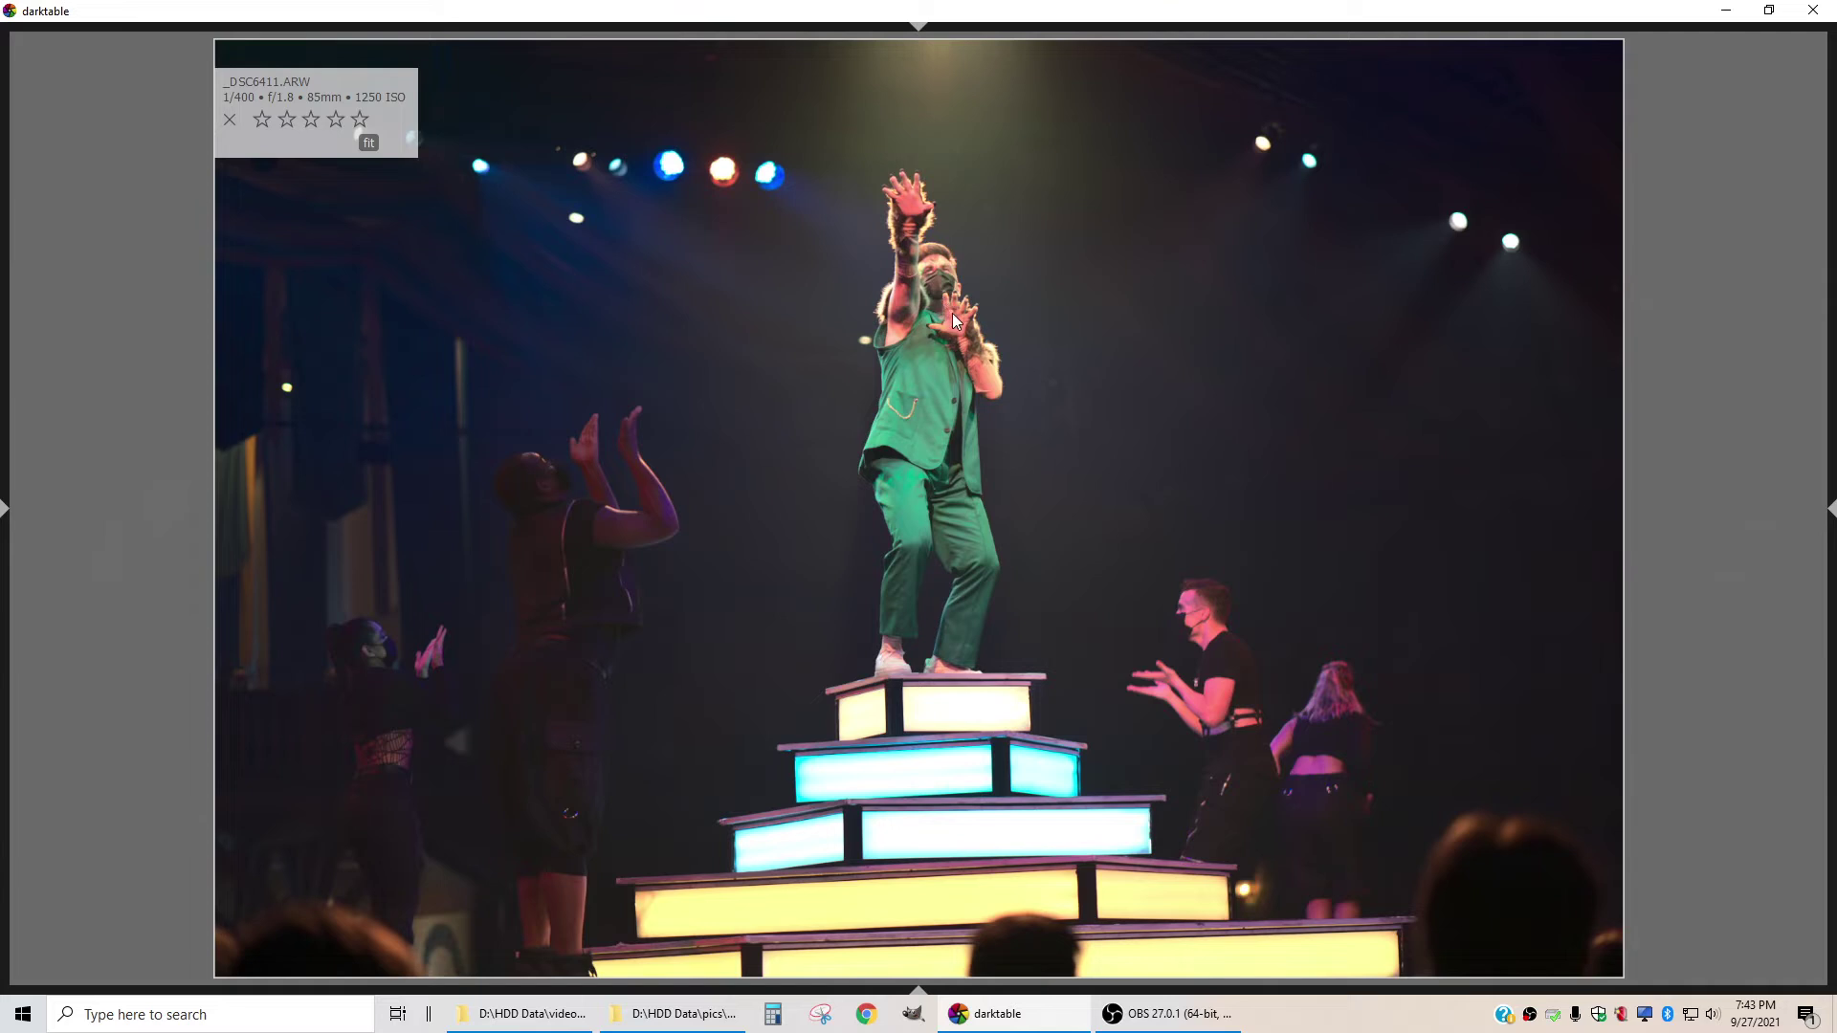
key(Left)
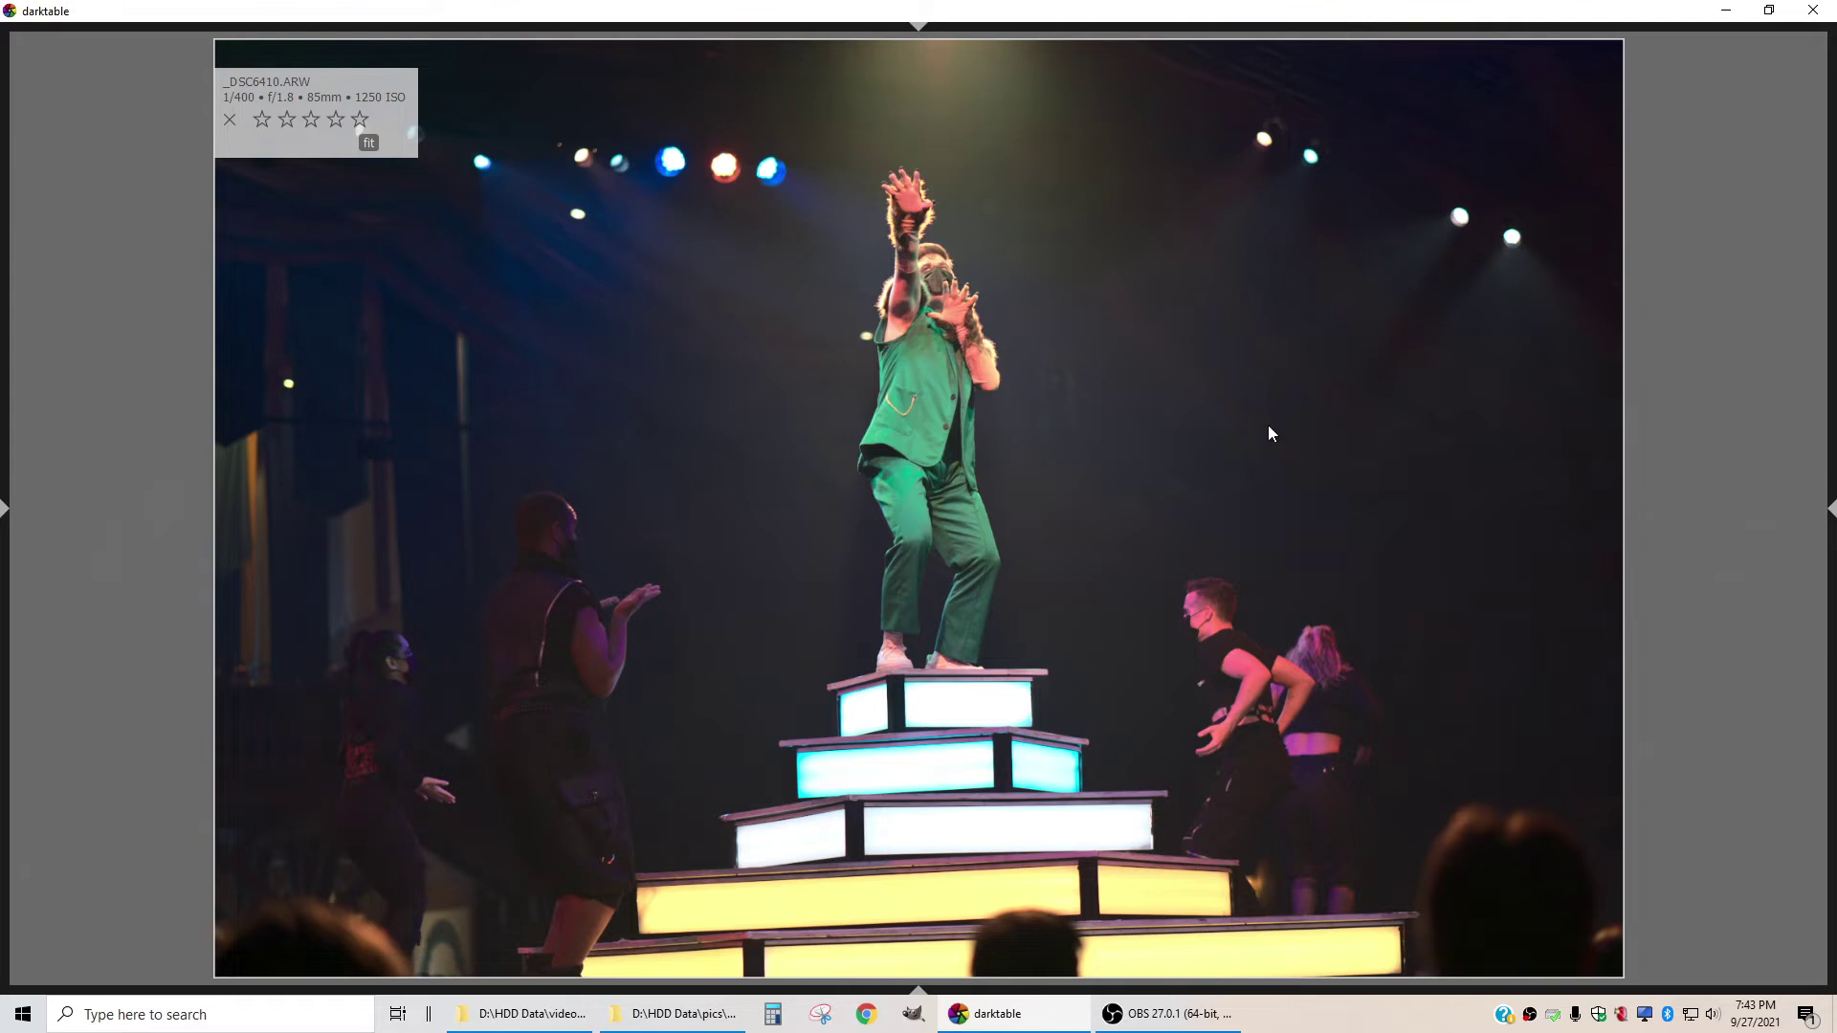
key(Right)
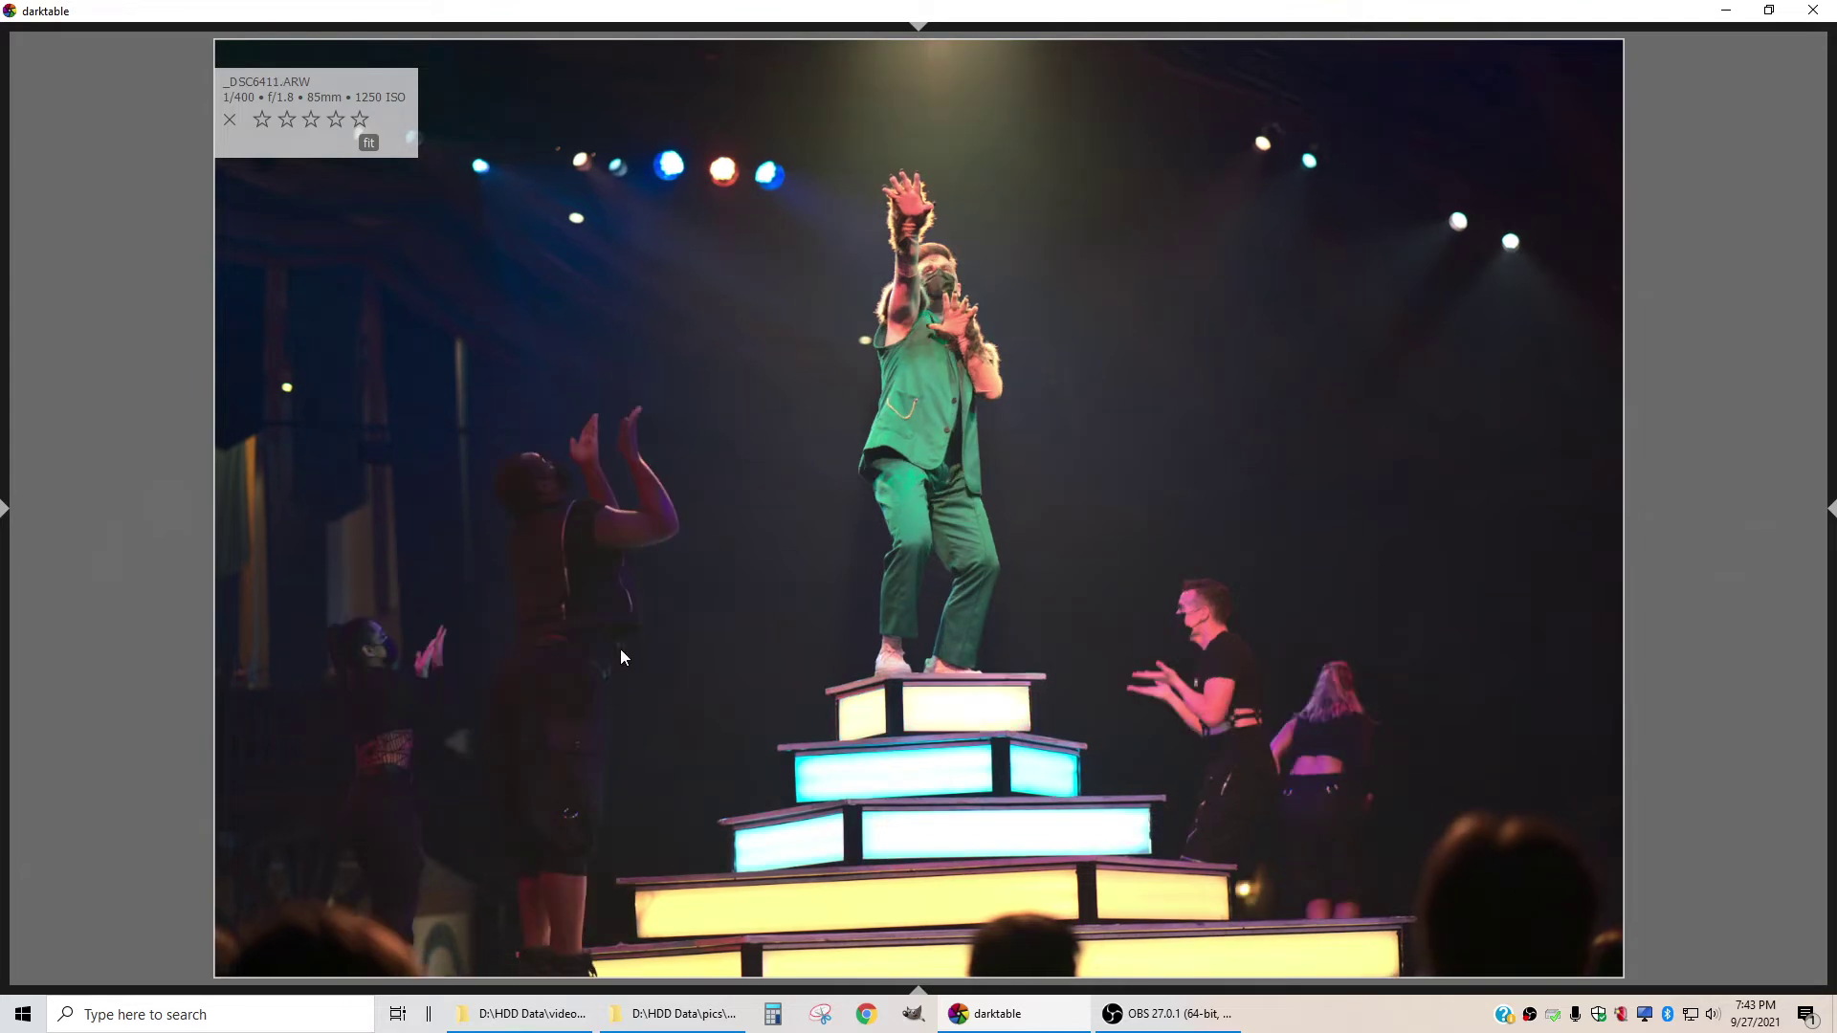
key(3)
key(Right)
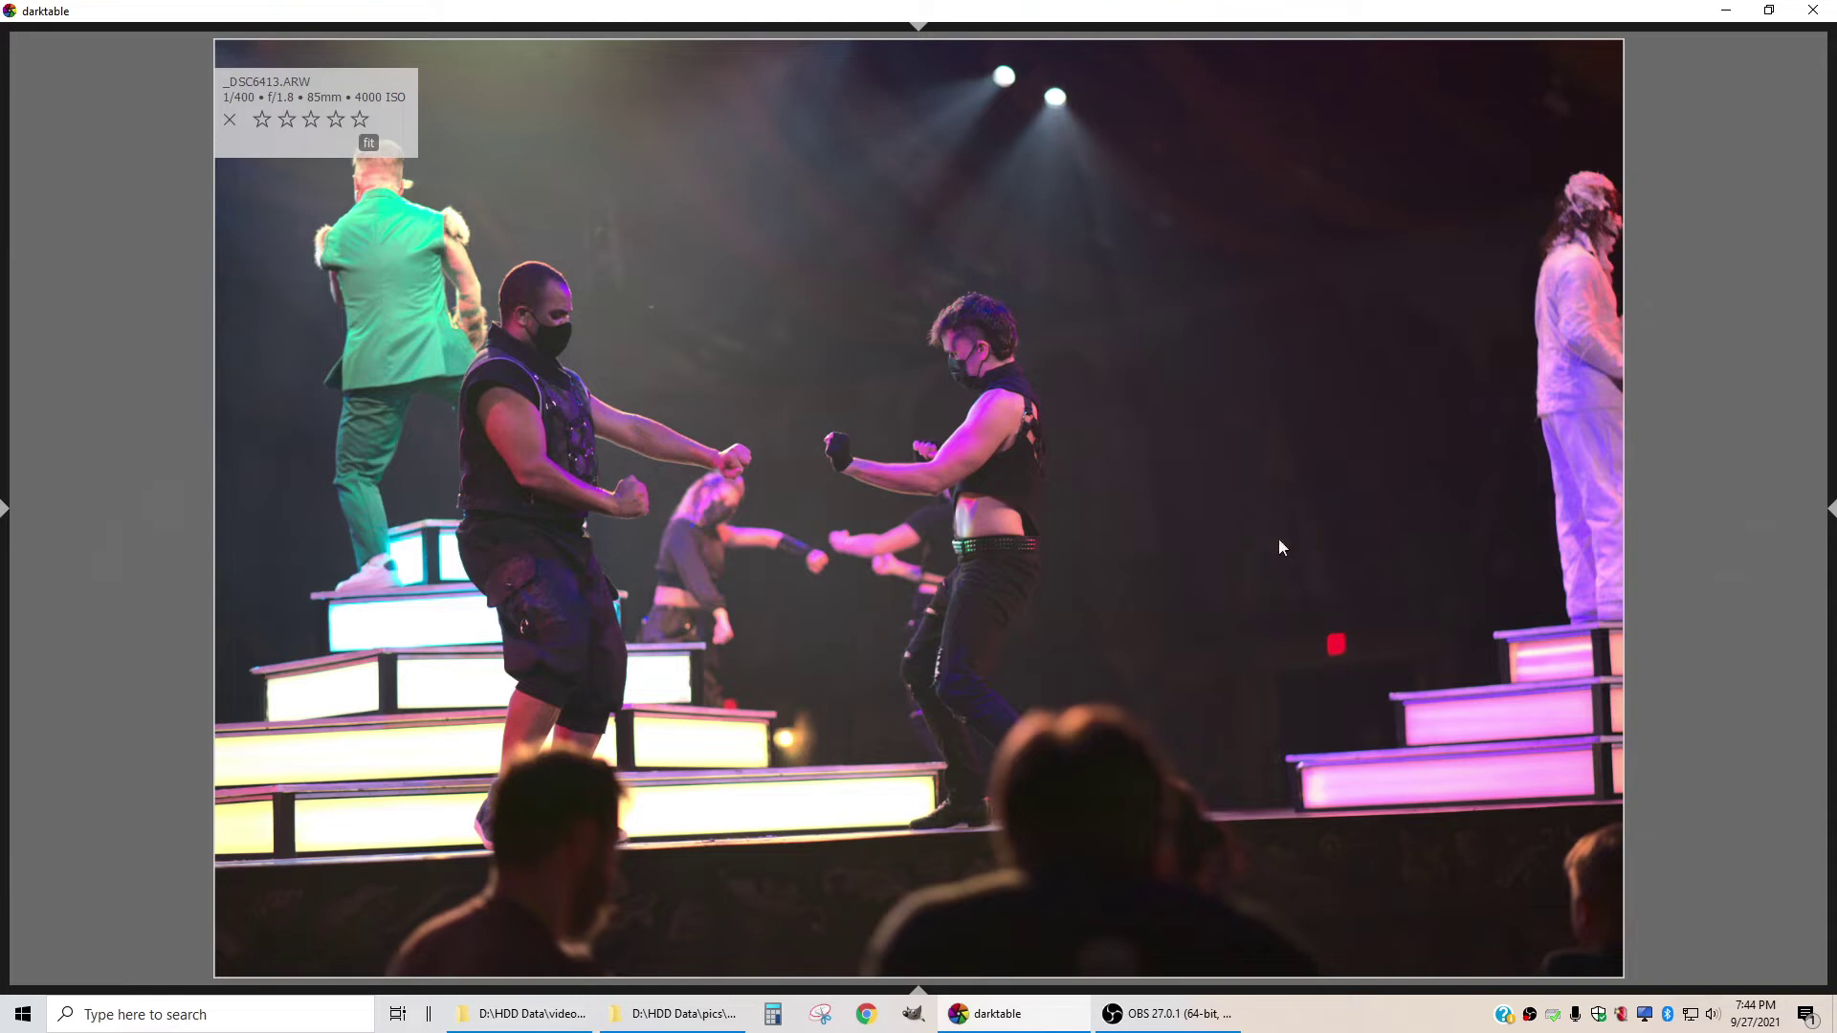
Review the shots of the dancers facing each other, from _DSC6413.ARW through _DSC6418.ARW
key(Right)
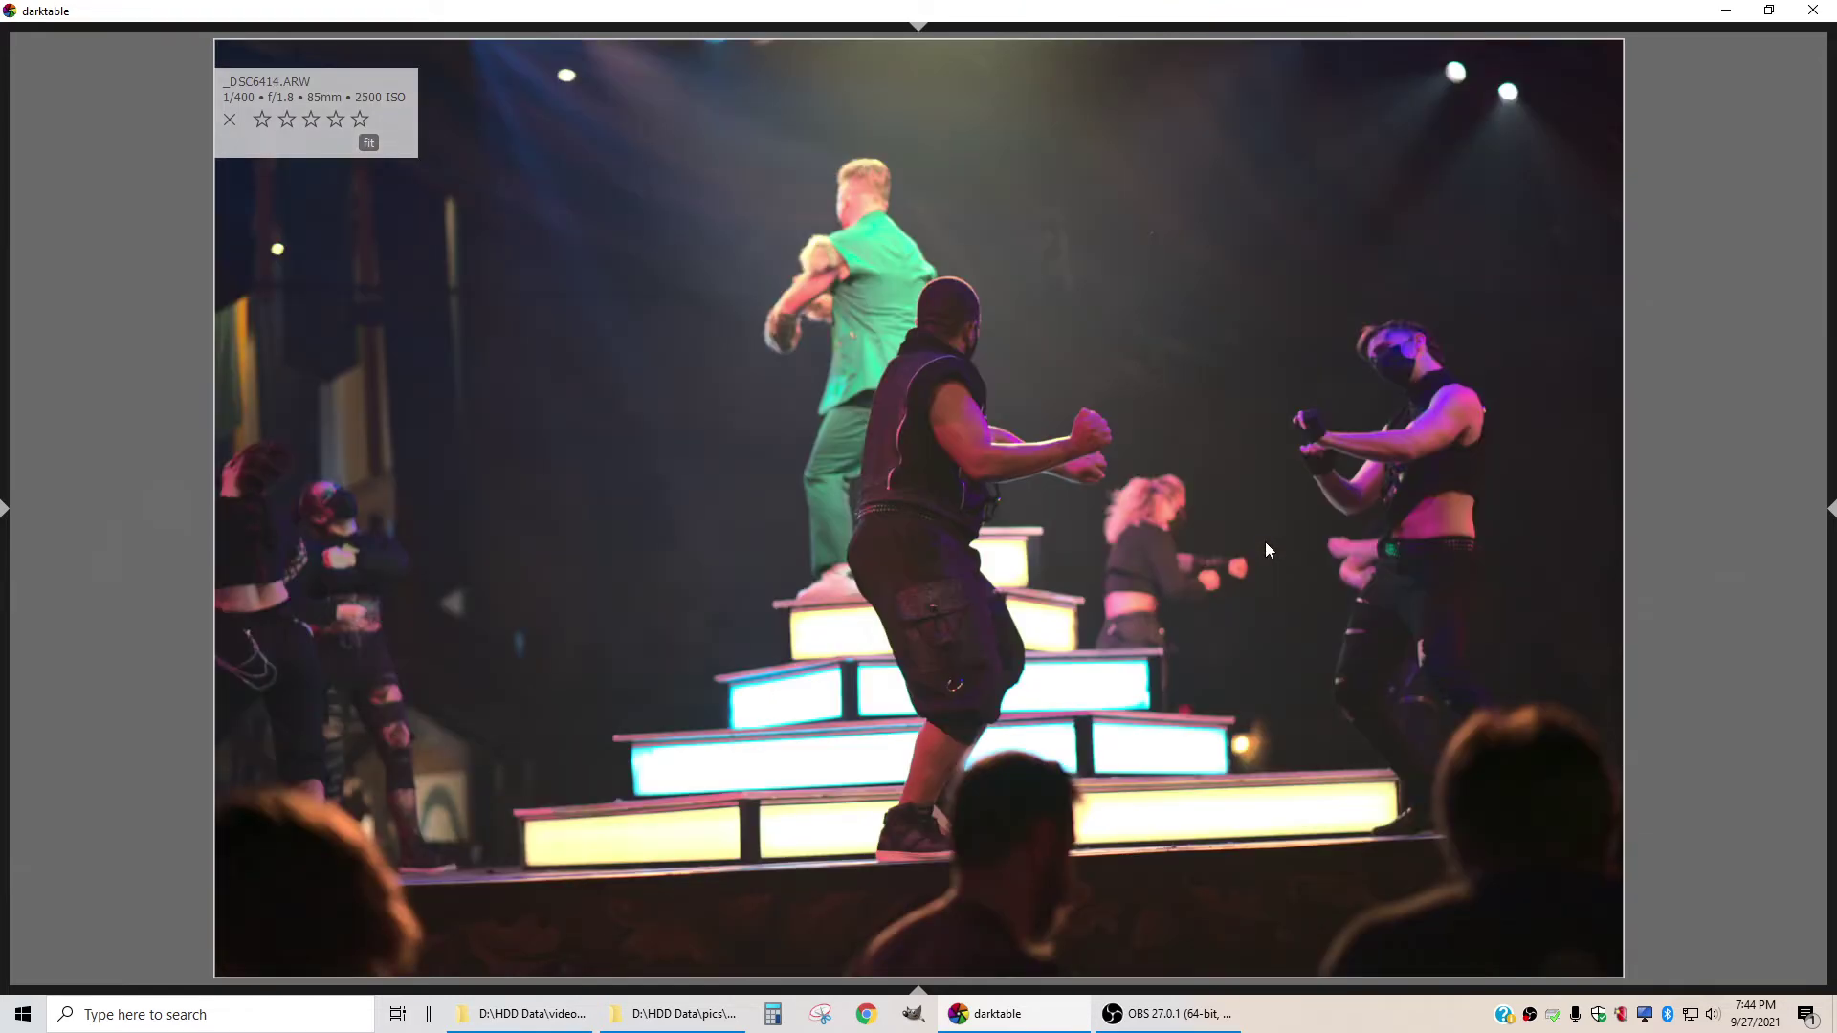
key(Right)
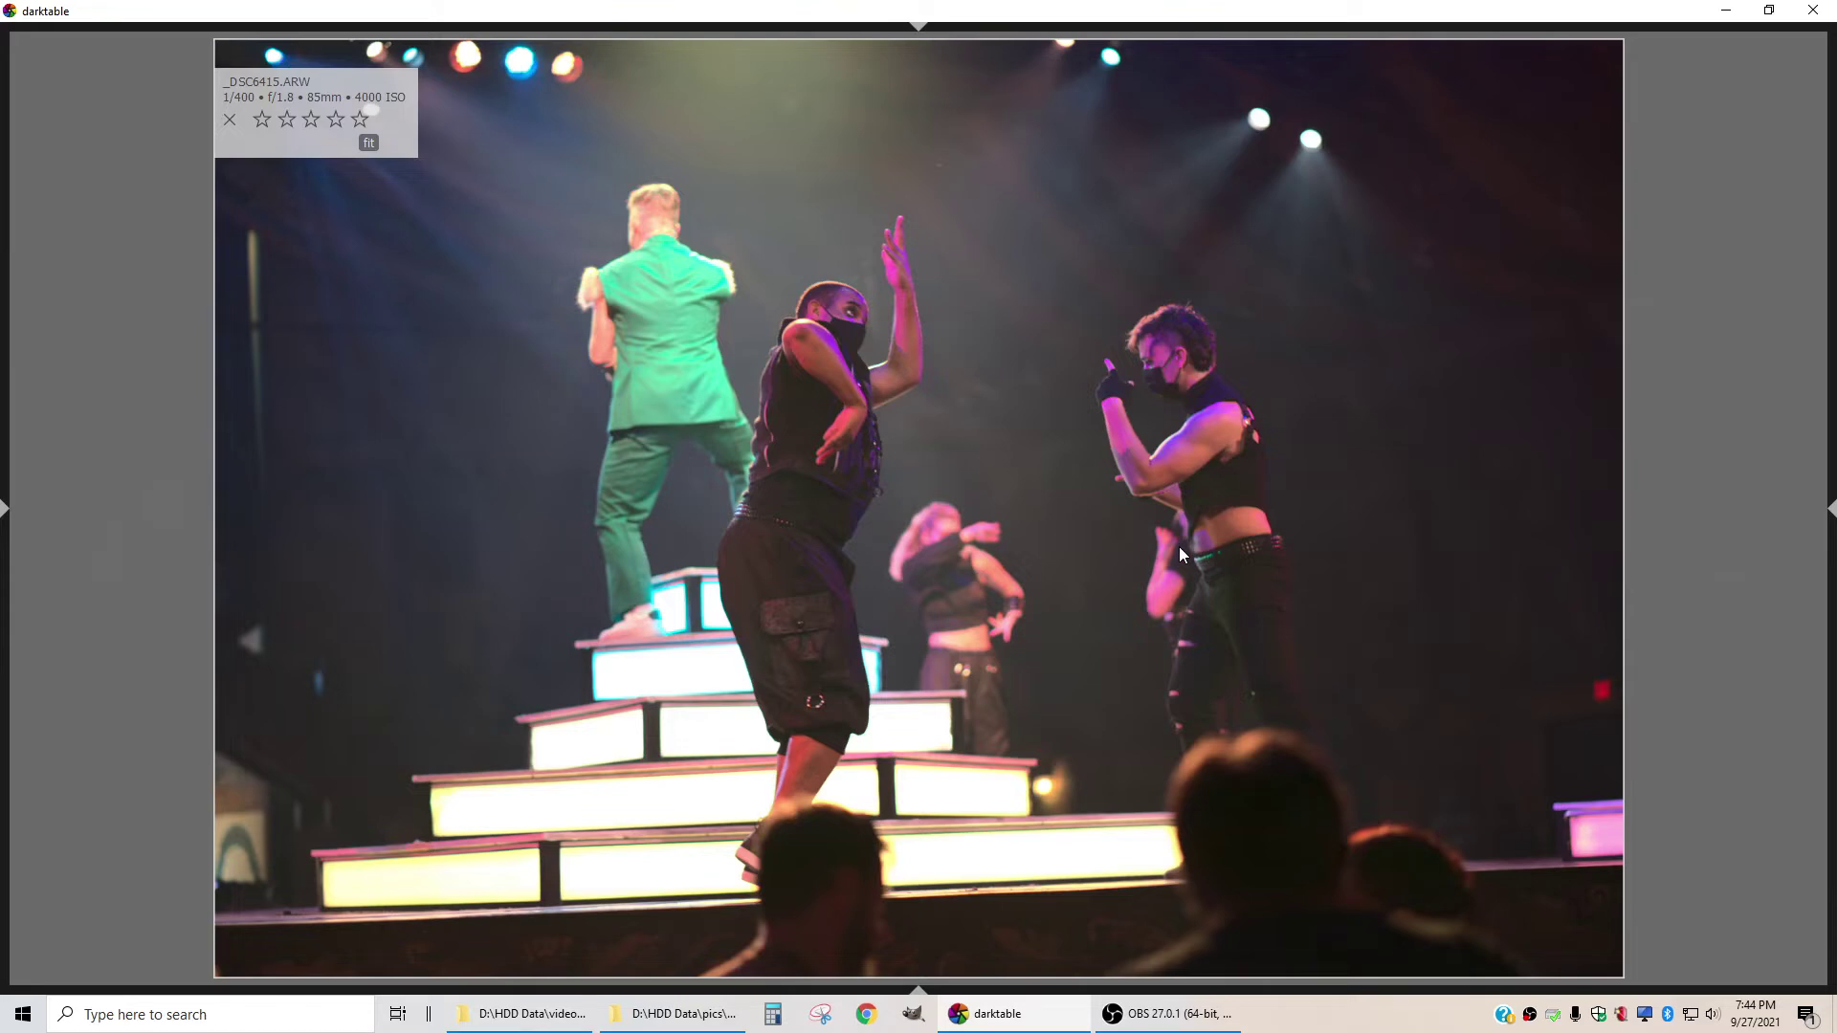
key(Right)
key(Right)
key(Right)
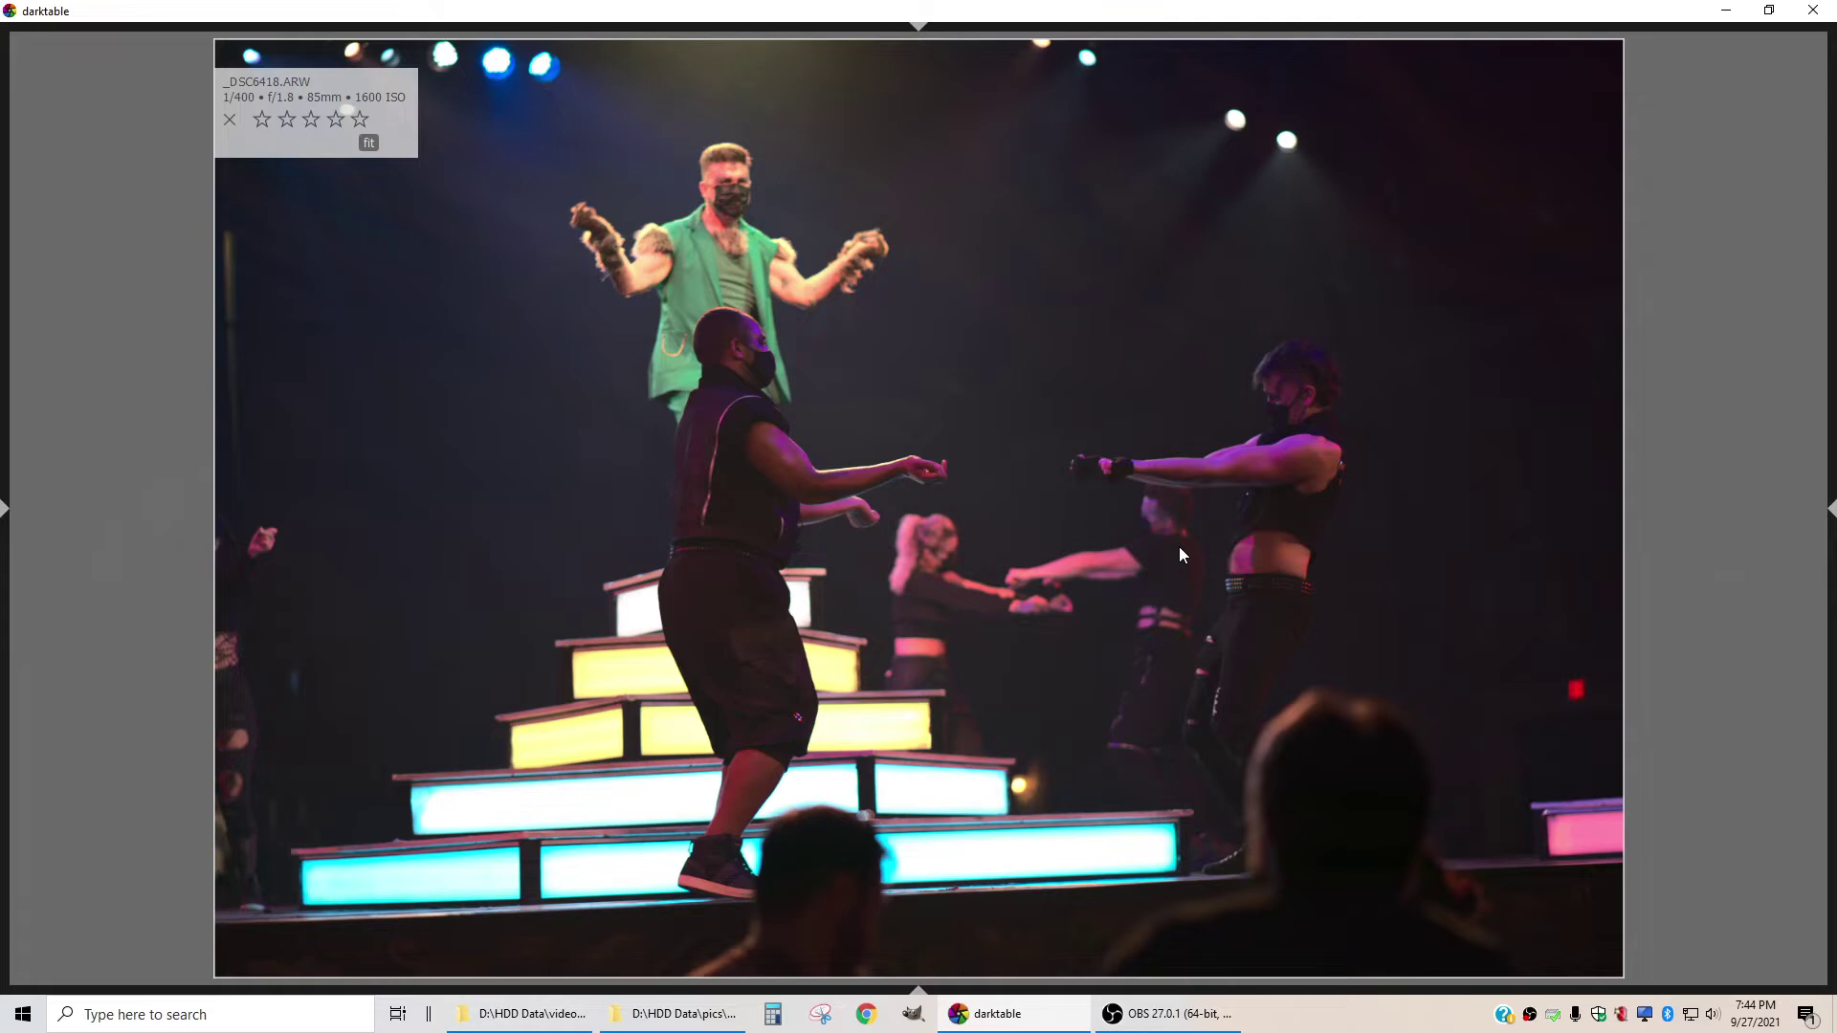
key(Right)
Go back through the facing-dancers series to recheck it down to _DSC6413.ARW
key(Left)
key(Left)
key(Left)
key(Left)
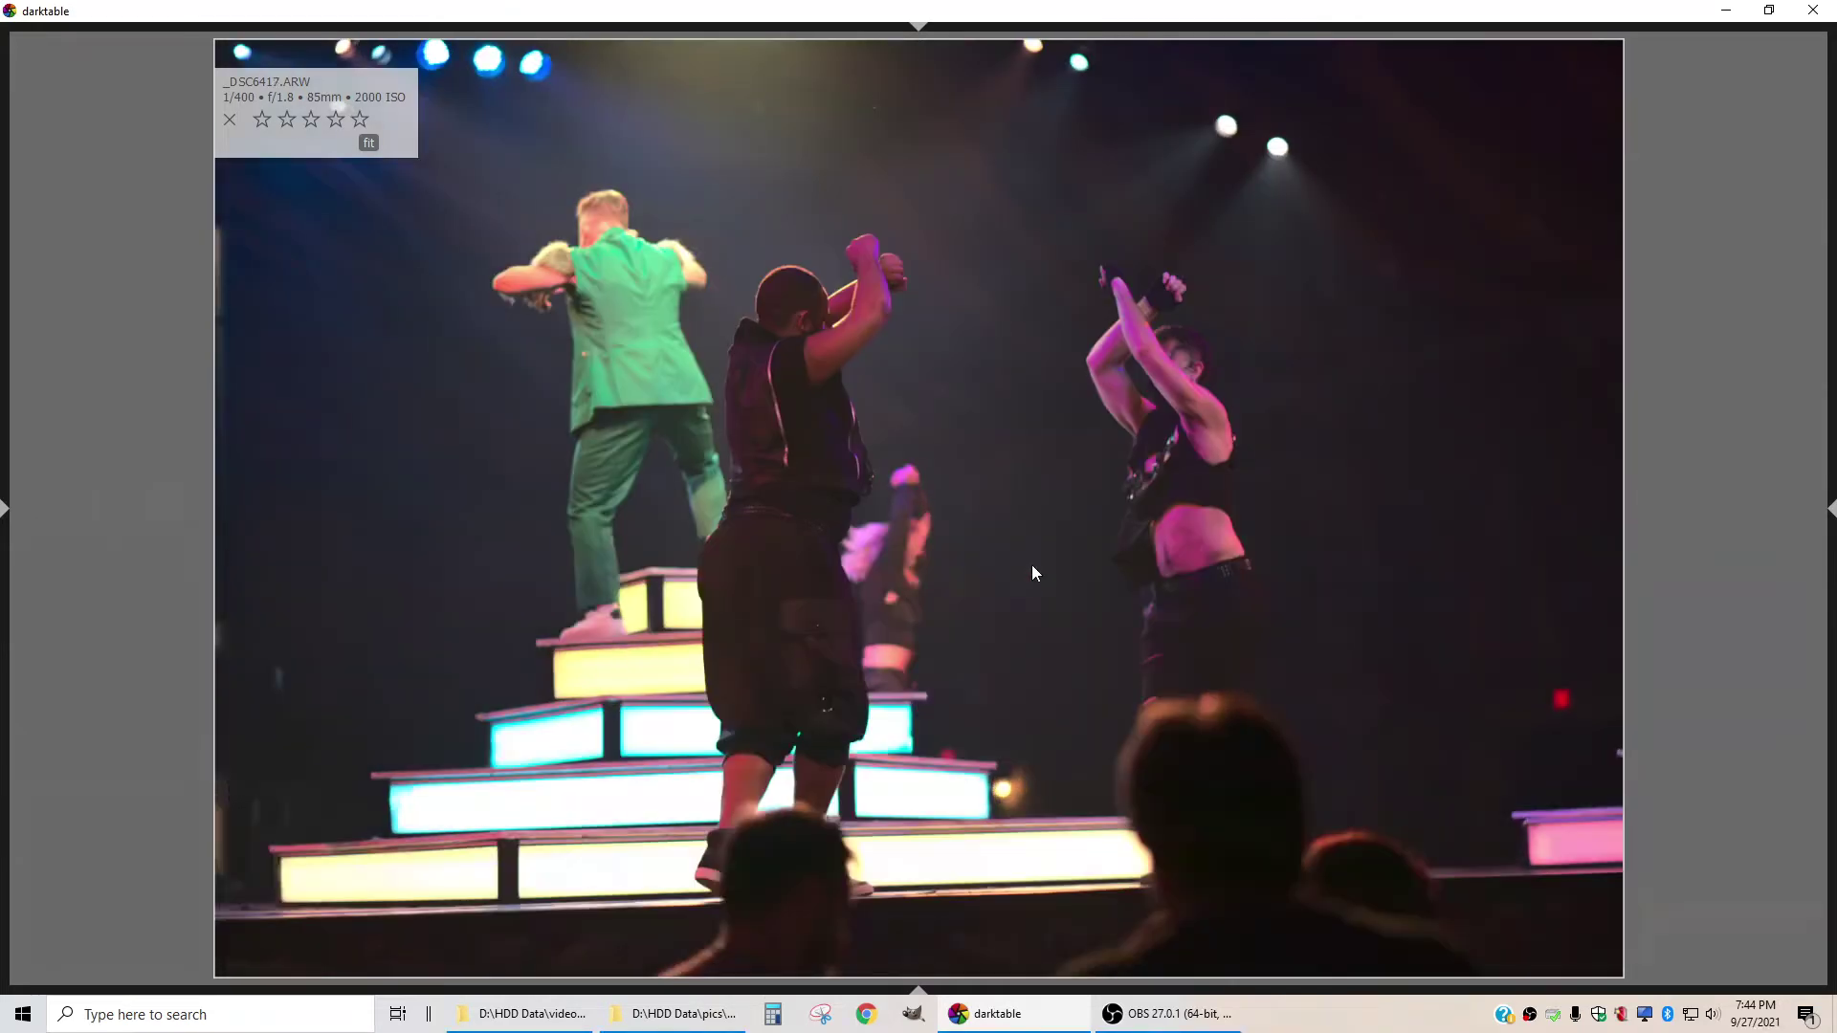
key(Left)
key(Left)
key(Left)
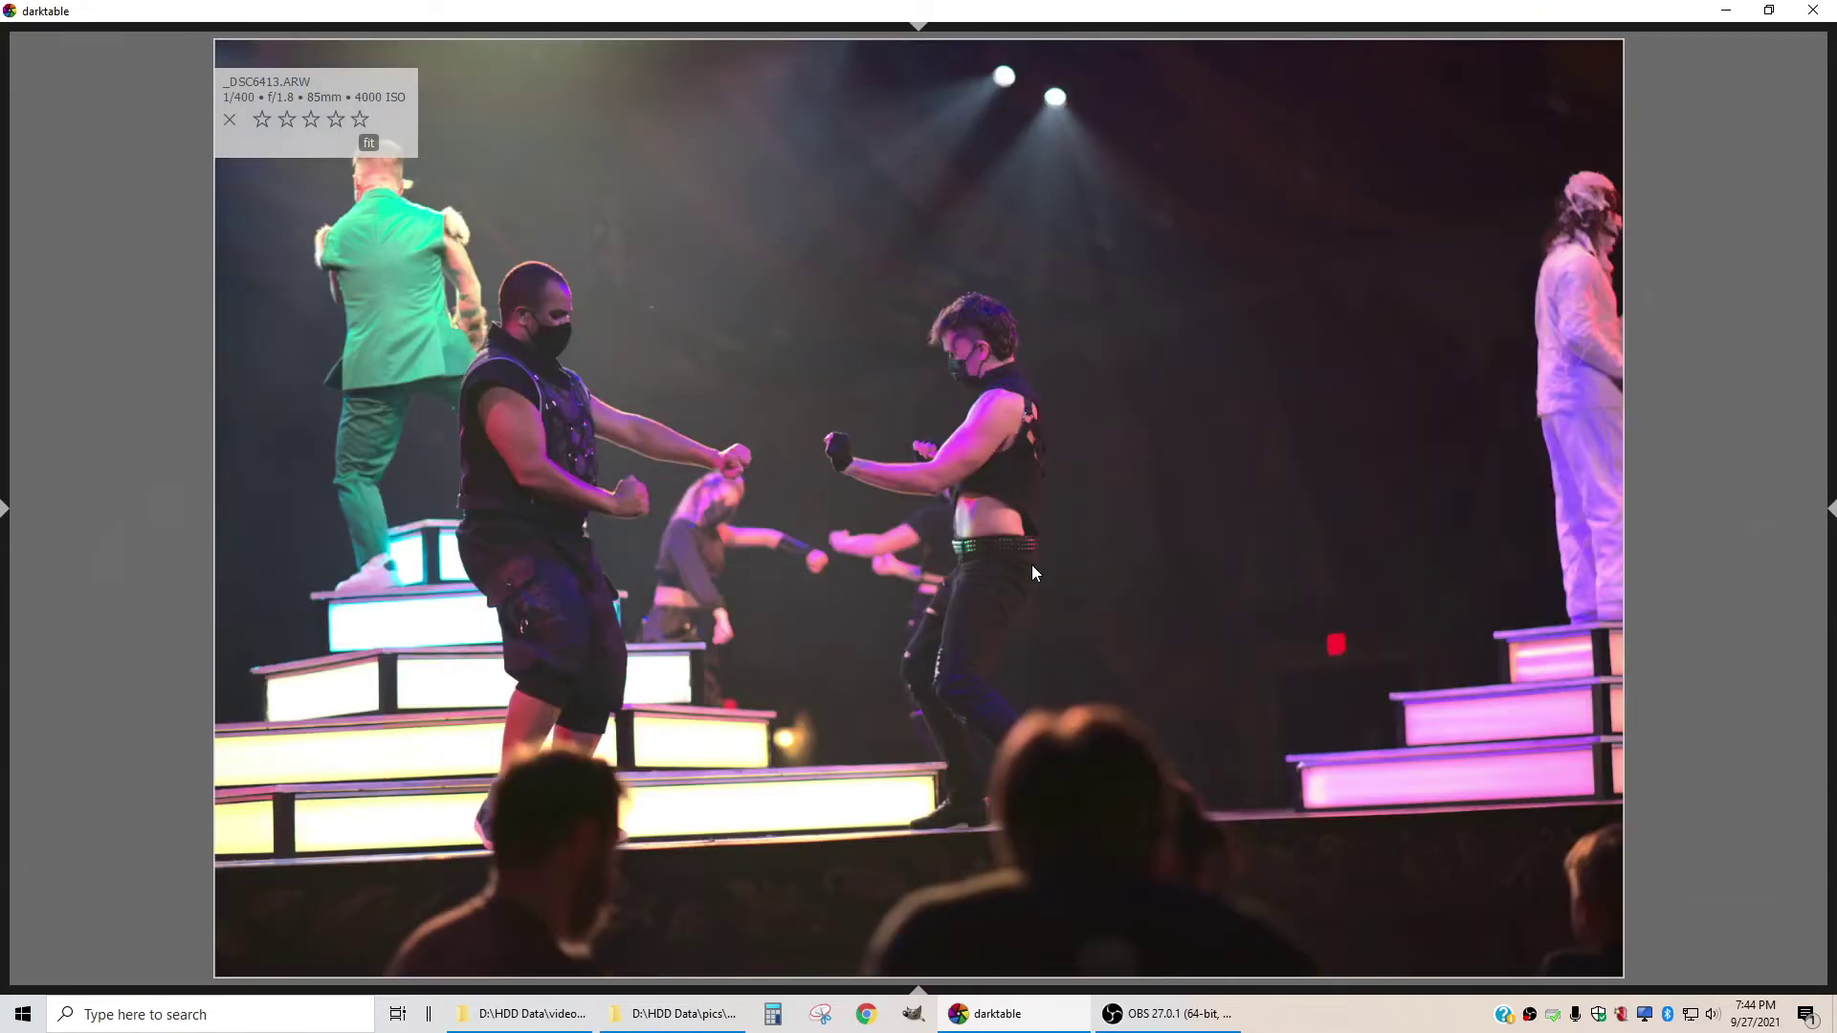
Rate the facing-dancers shot _DSC6413.ARW three stars and continue through the following frames
key(Right)
key(3)
key(Right)
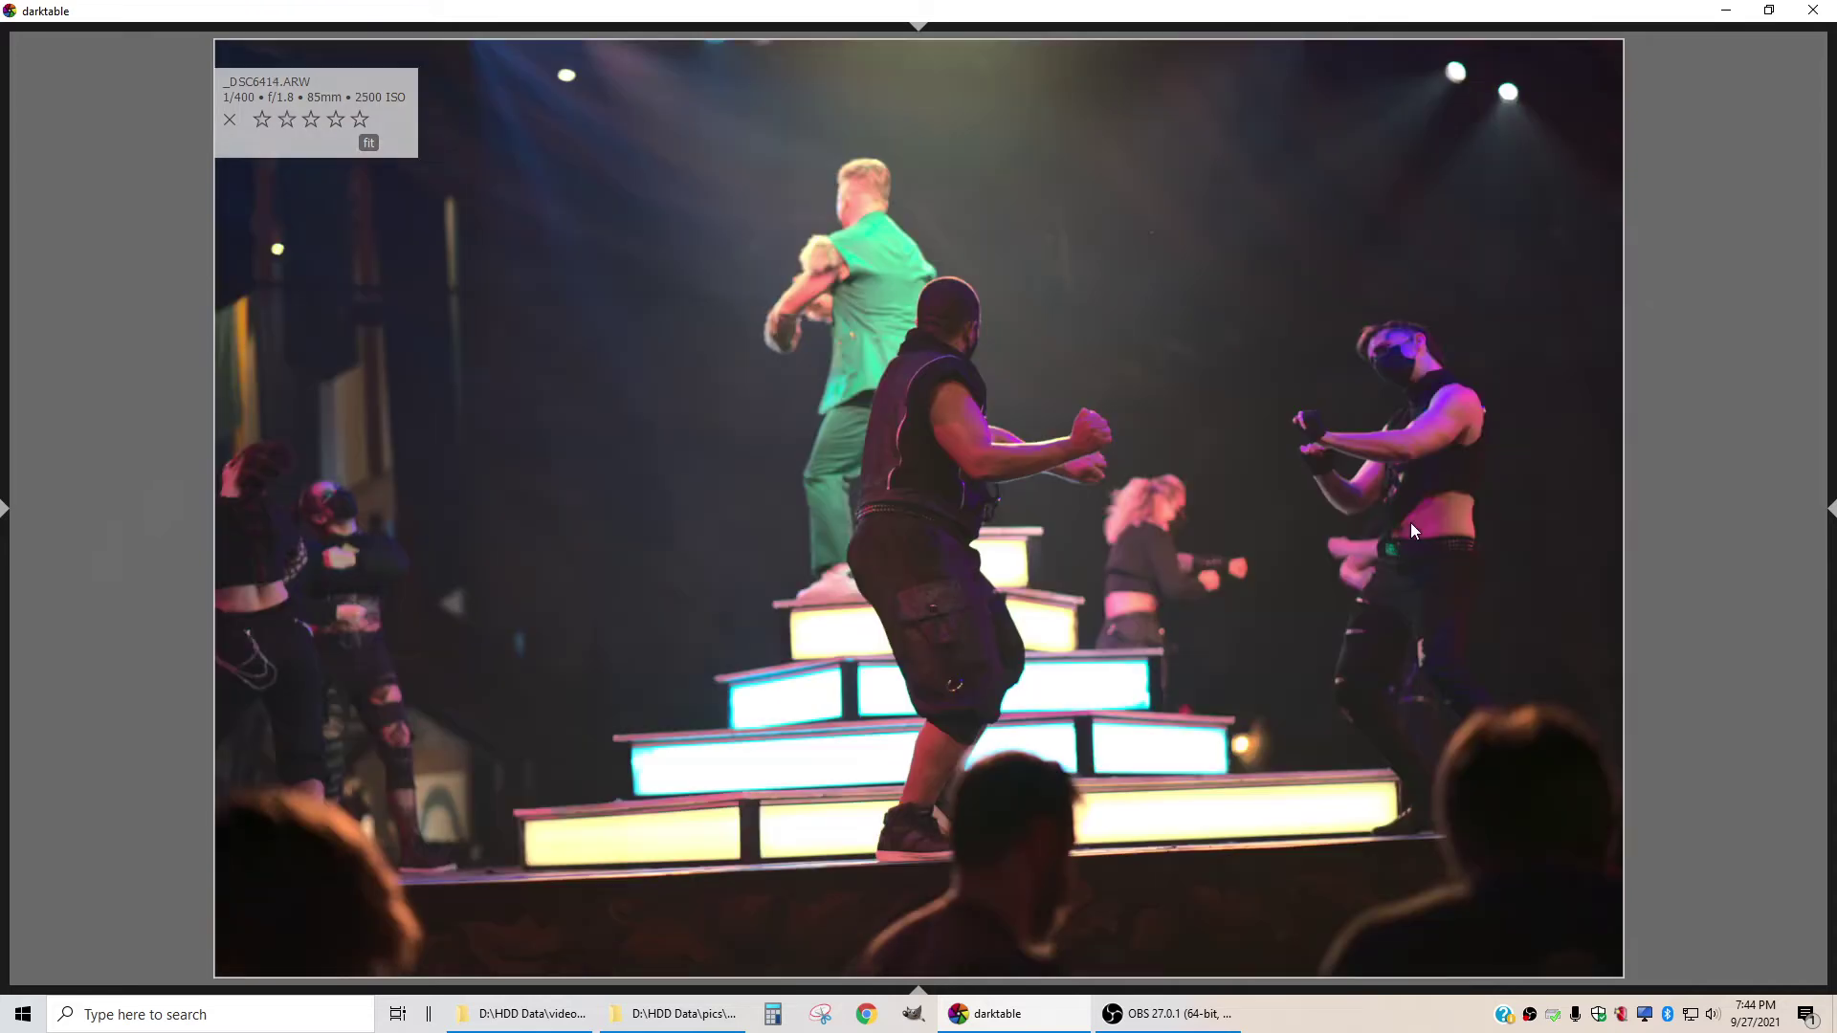
key(Right)
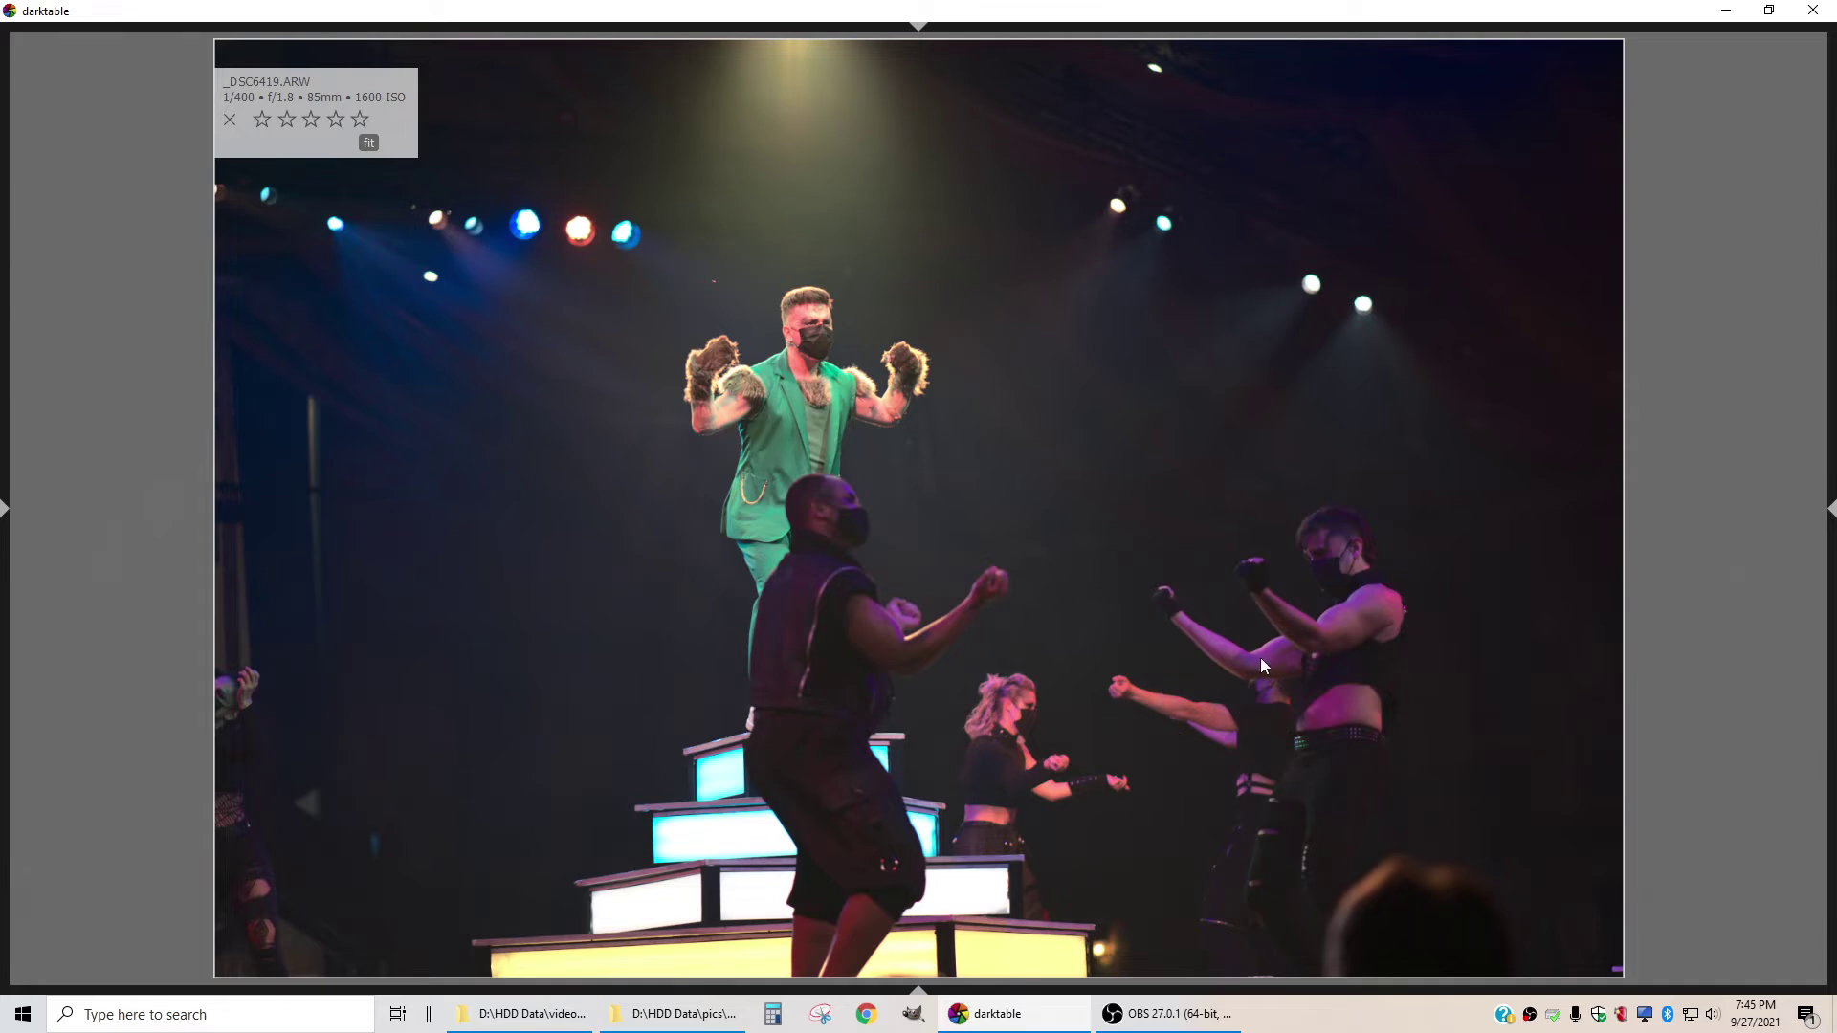
Compare the next dance shots, _DSC6419.ARW through _DSC6422.ARW, for possible keepers
key(space)
key(space)
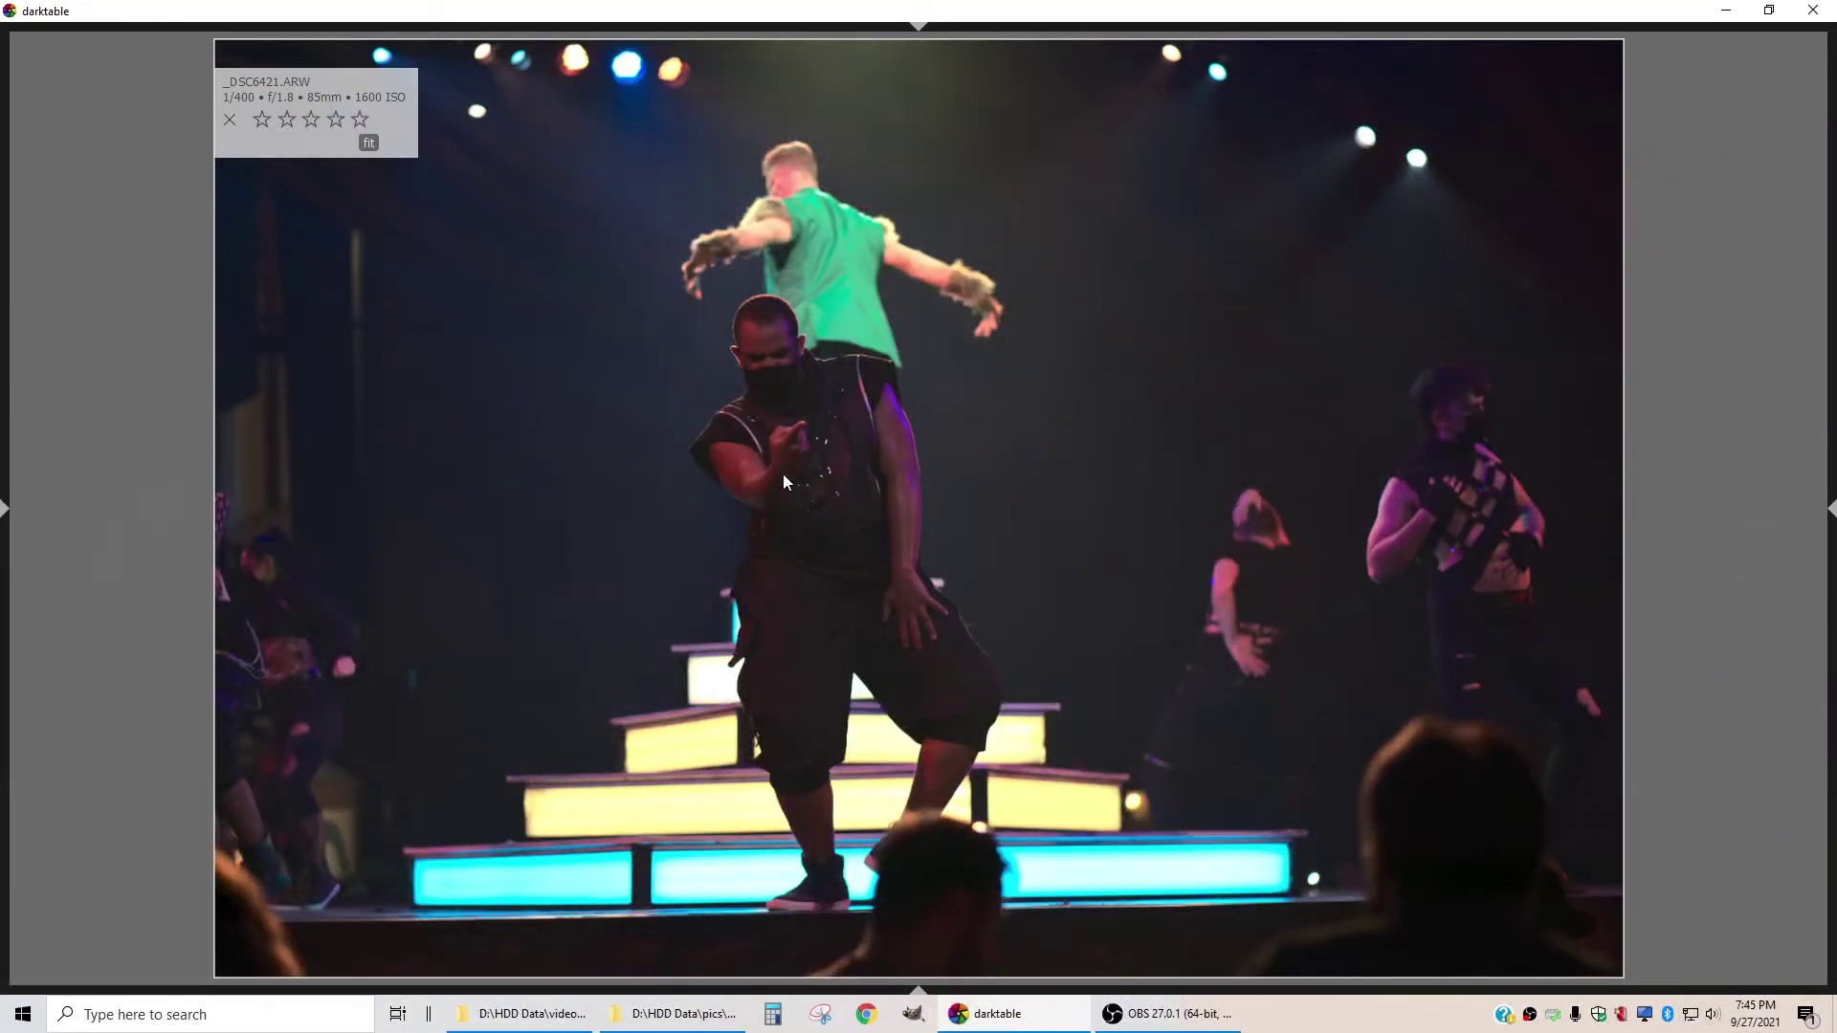
key(space)
key(BackSpace)
key(BackSpace)
key(space)
key(space)
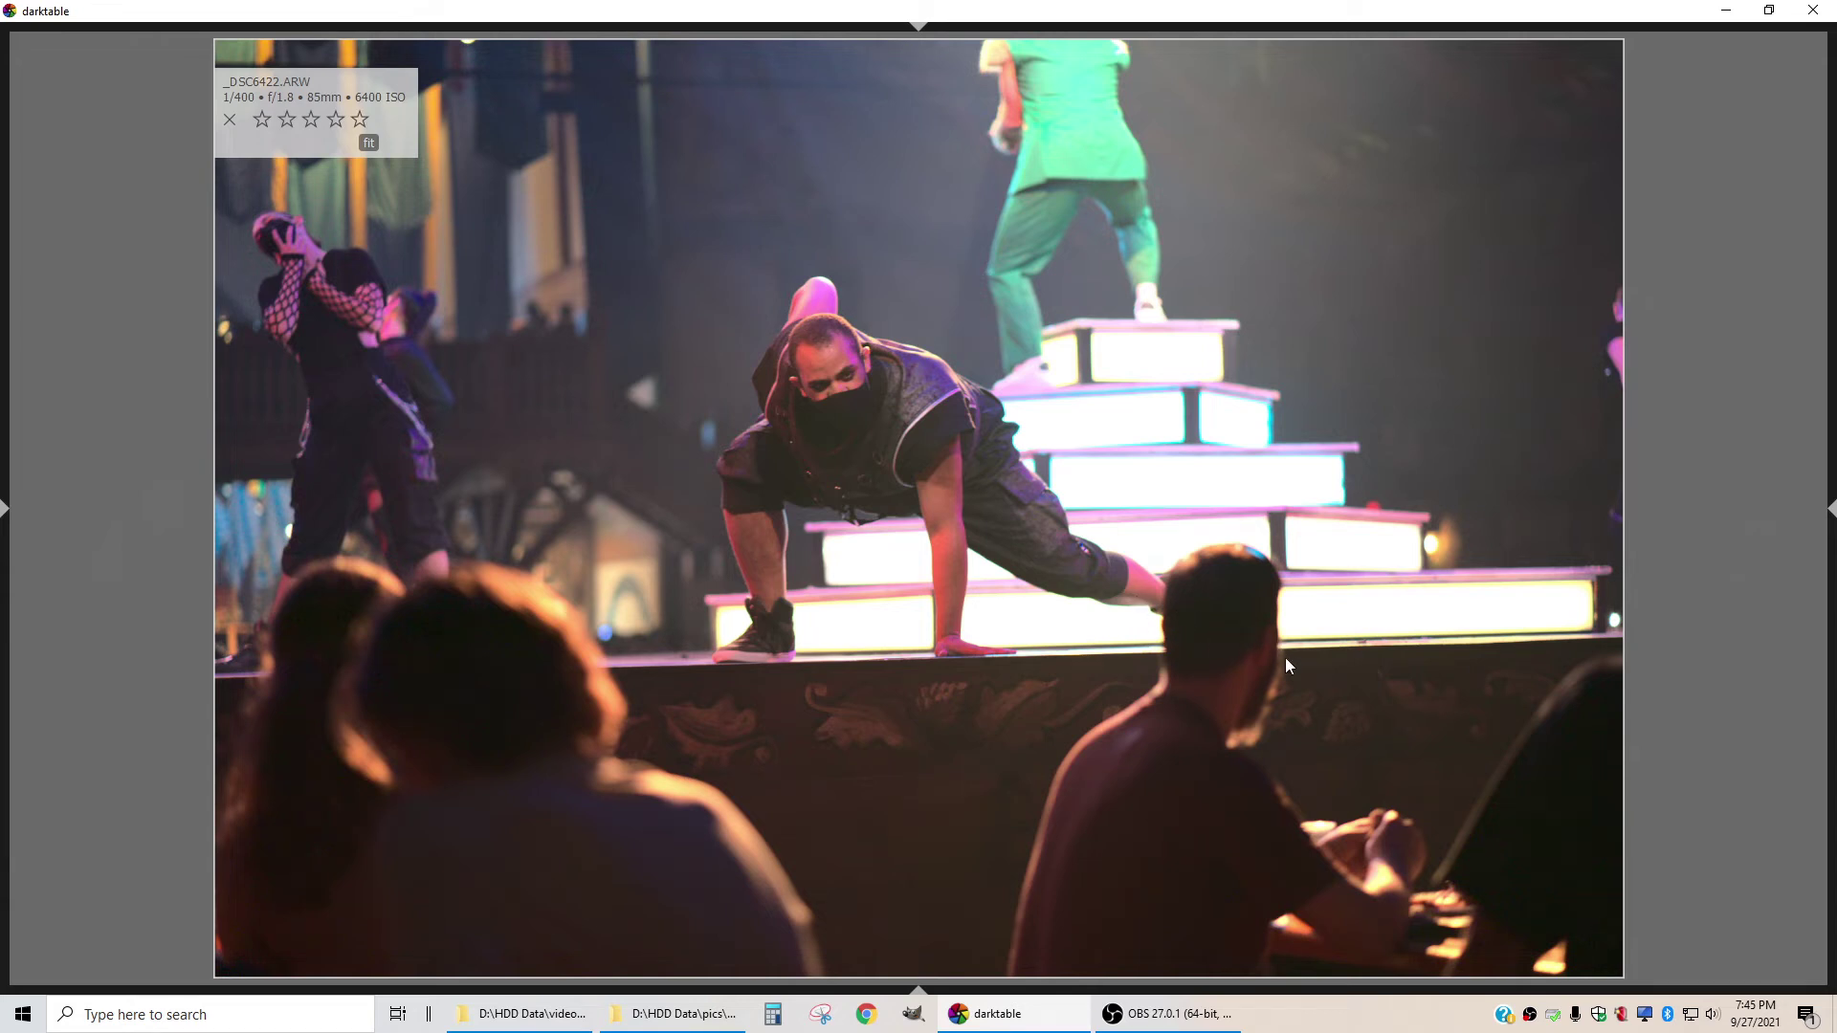
Compare the crouching-dancer shots _DSC6422.ARW and _DSC6423.ARW, and continue to the staircase group shot _DSC6424.ARW
key(space)
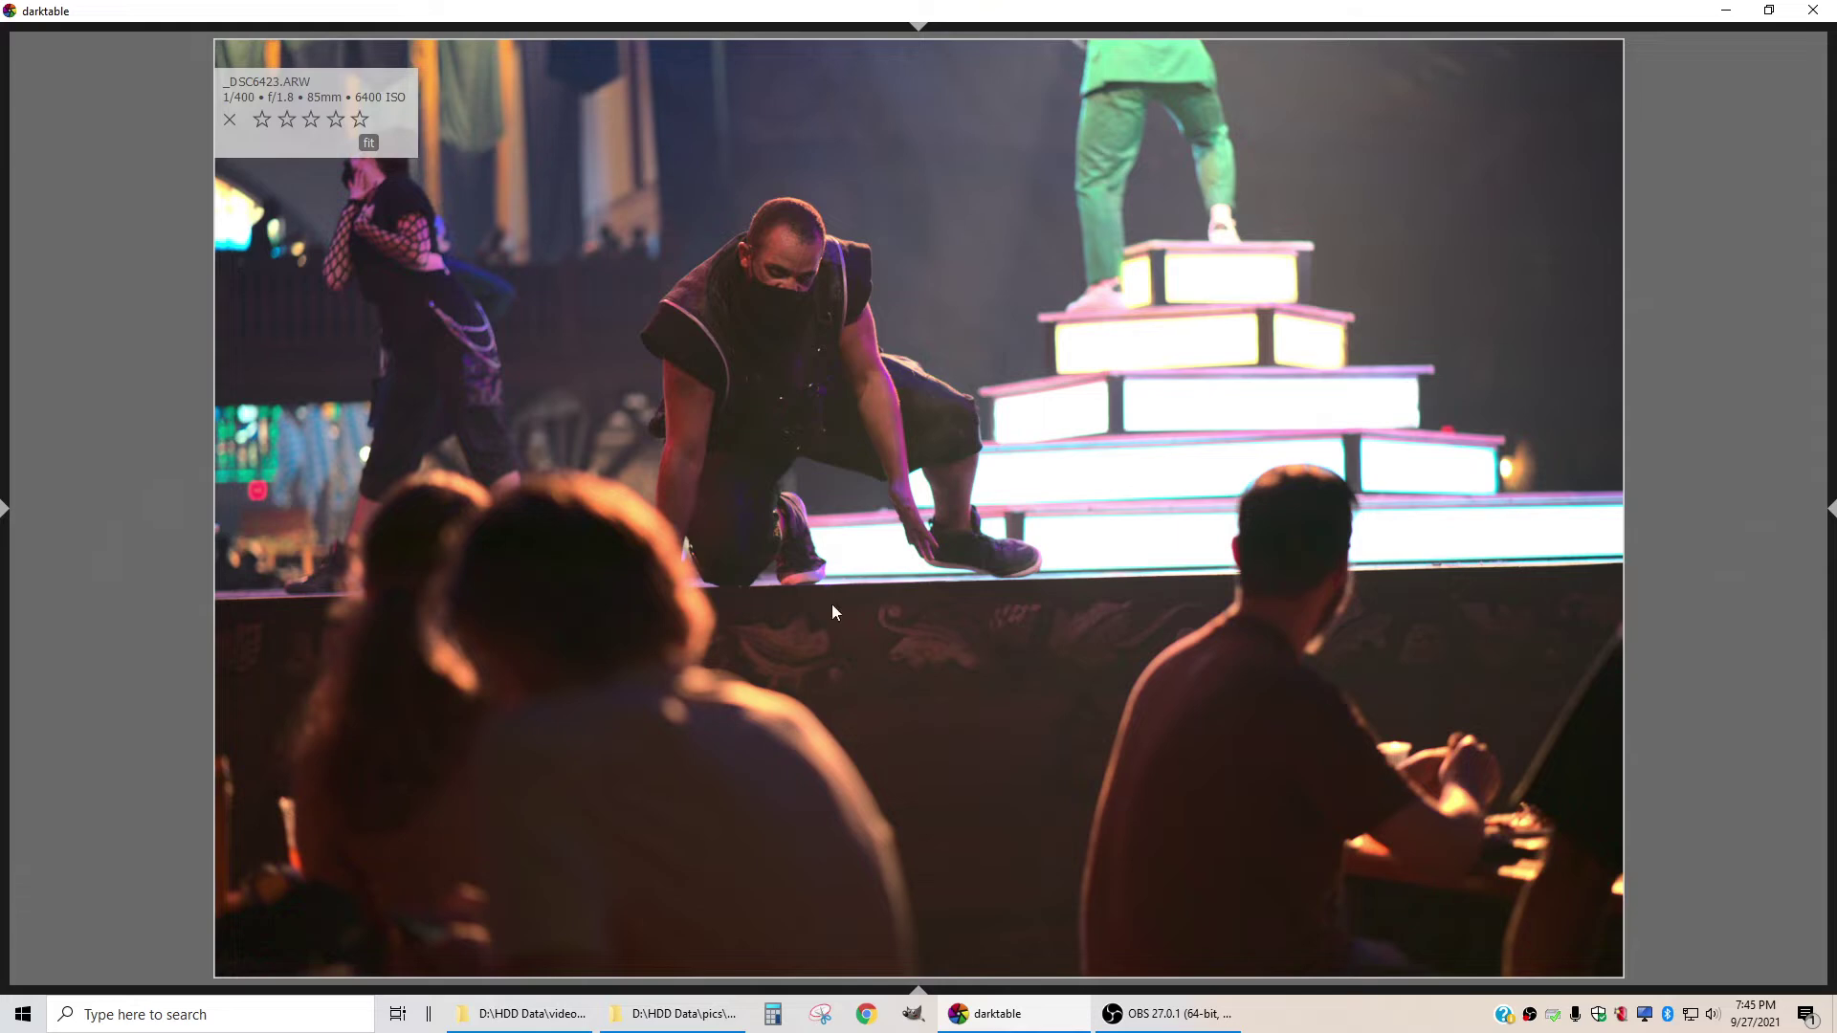
key(BackSpace)
key(BackSpace)
key(space)
key(space)
key(space)
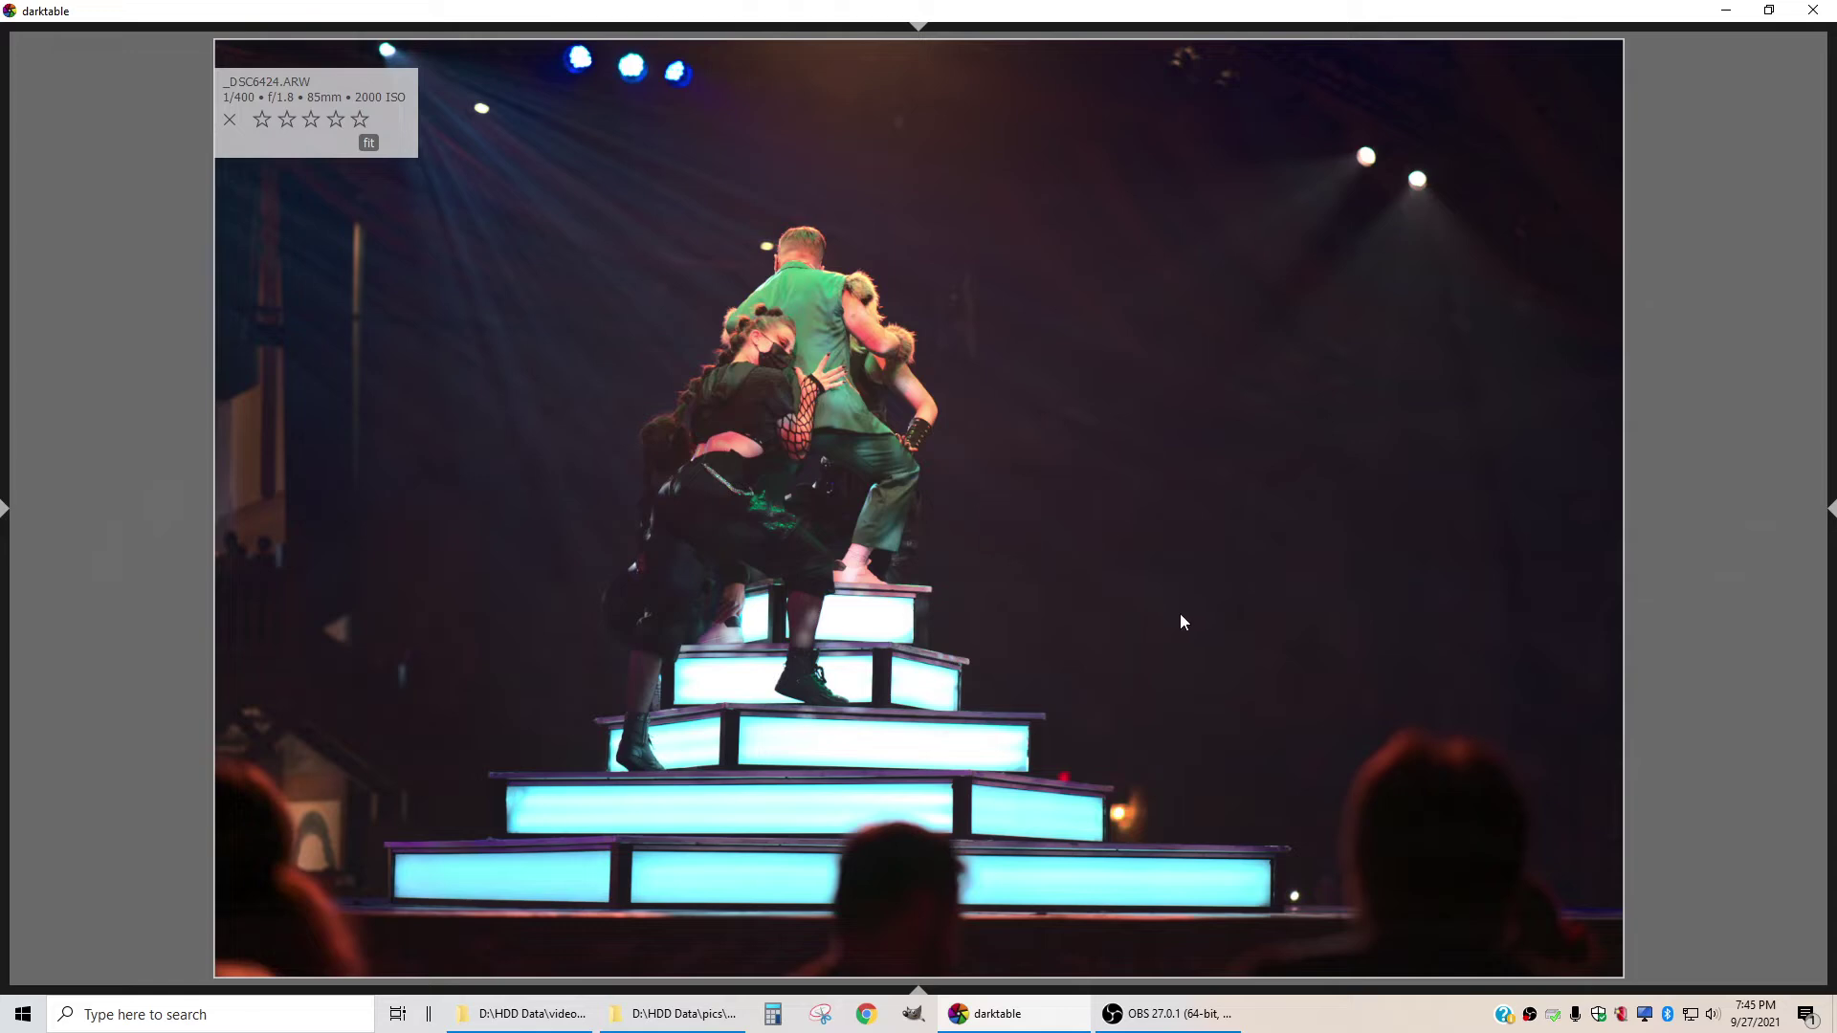
Compare the similar shots of the group embracing on the lit staircase, _DSC6424.ARW through _DSC6426.ARW
key(space)
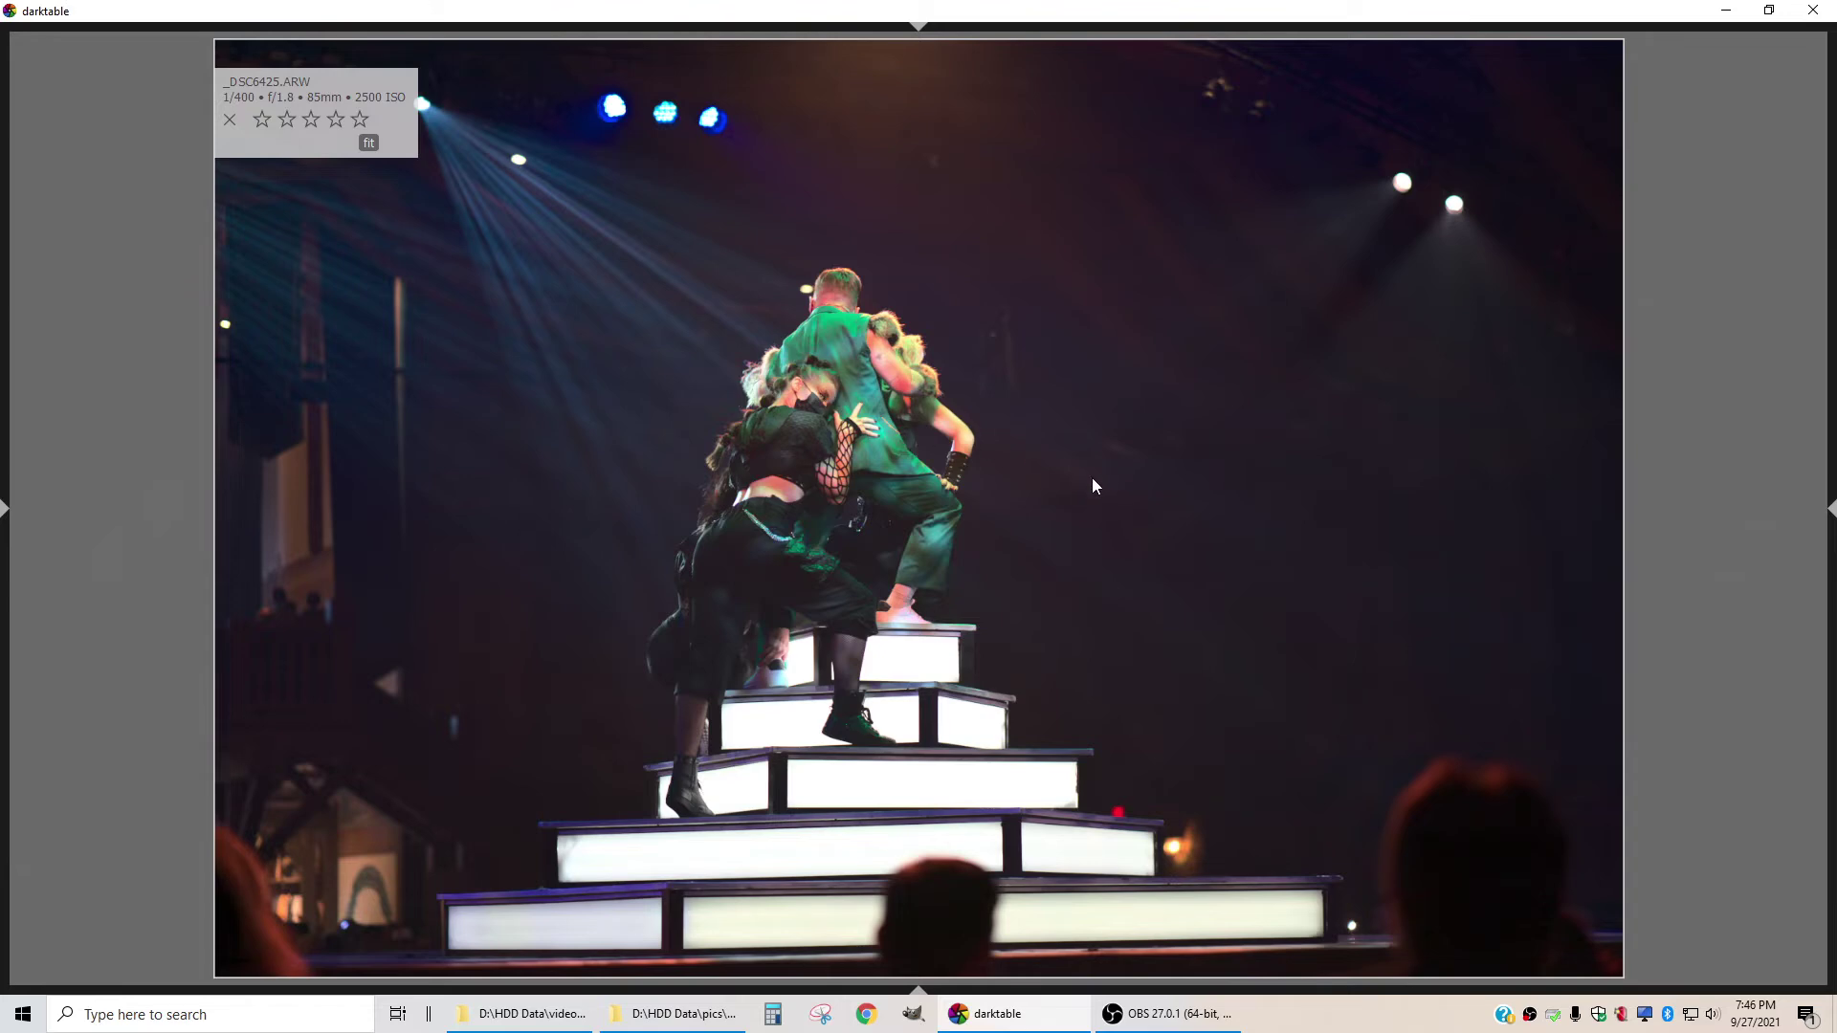
key(space)
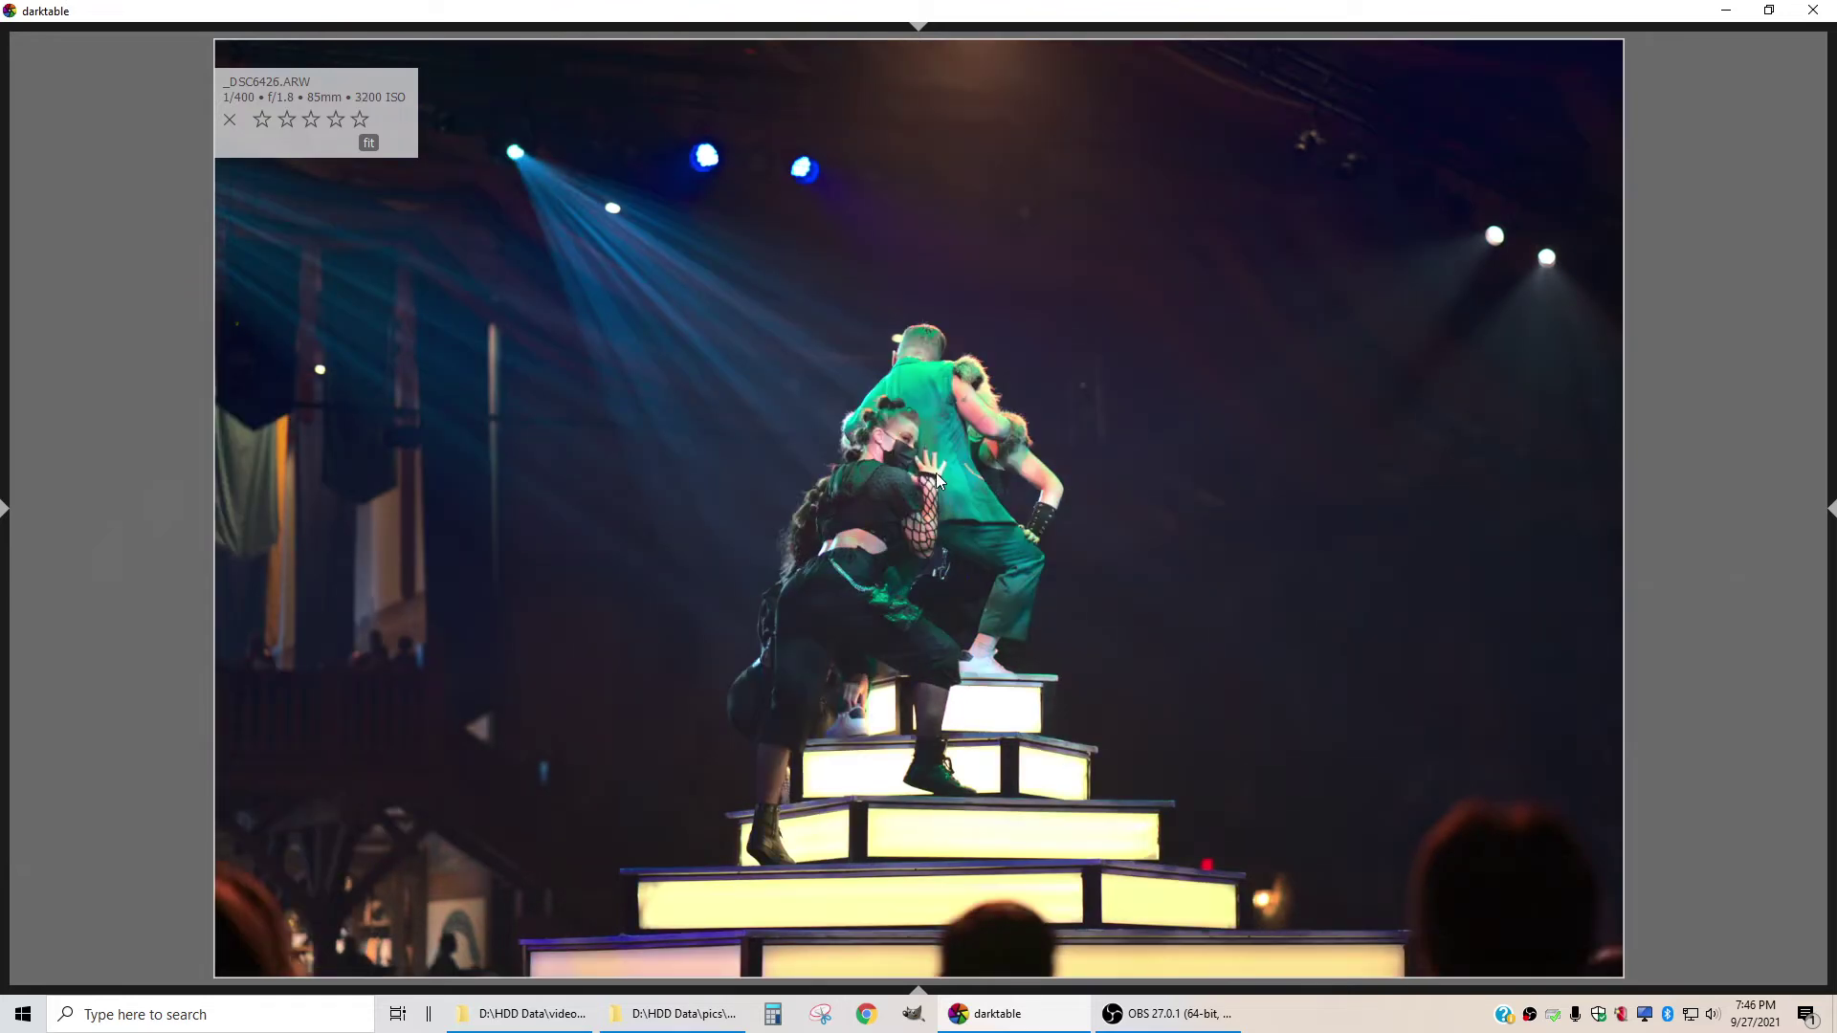
key(BackSpace)
key(space)
key(BackSpace)
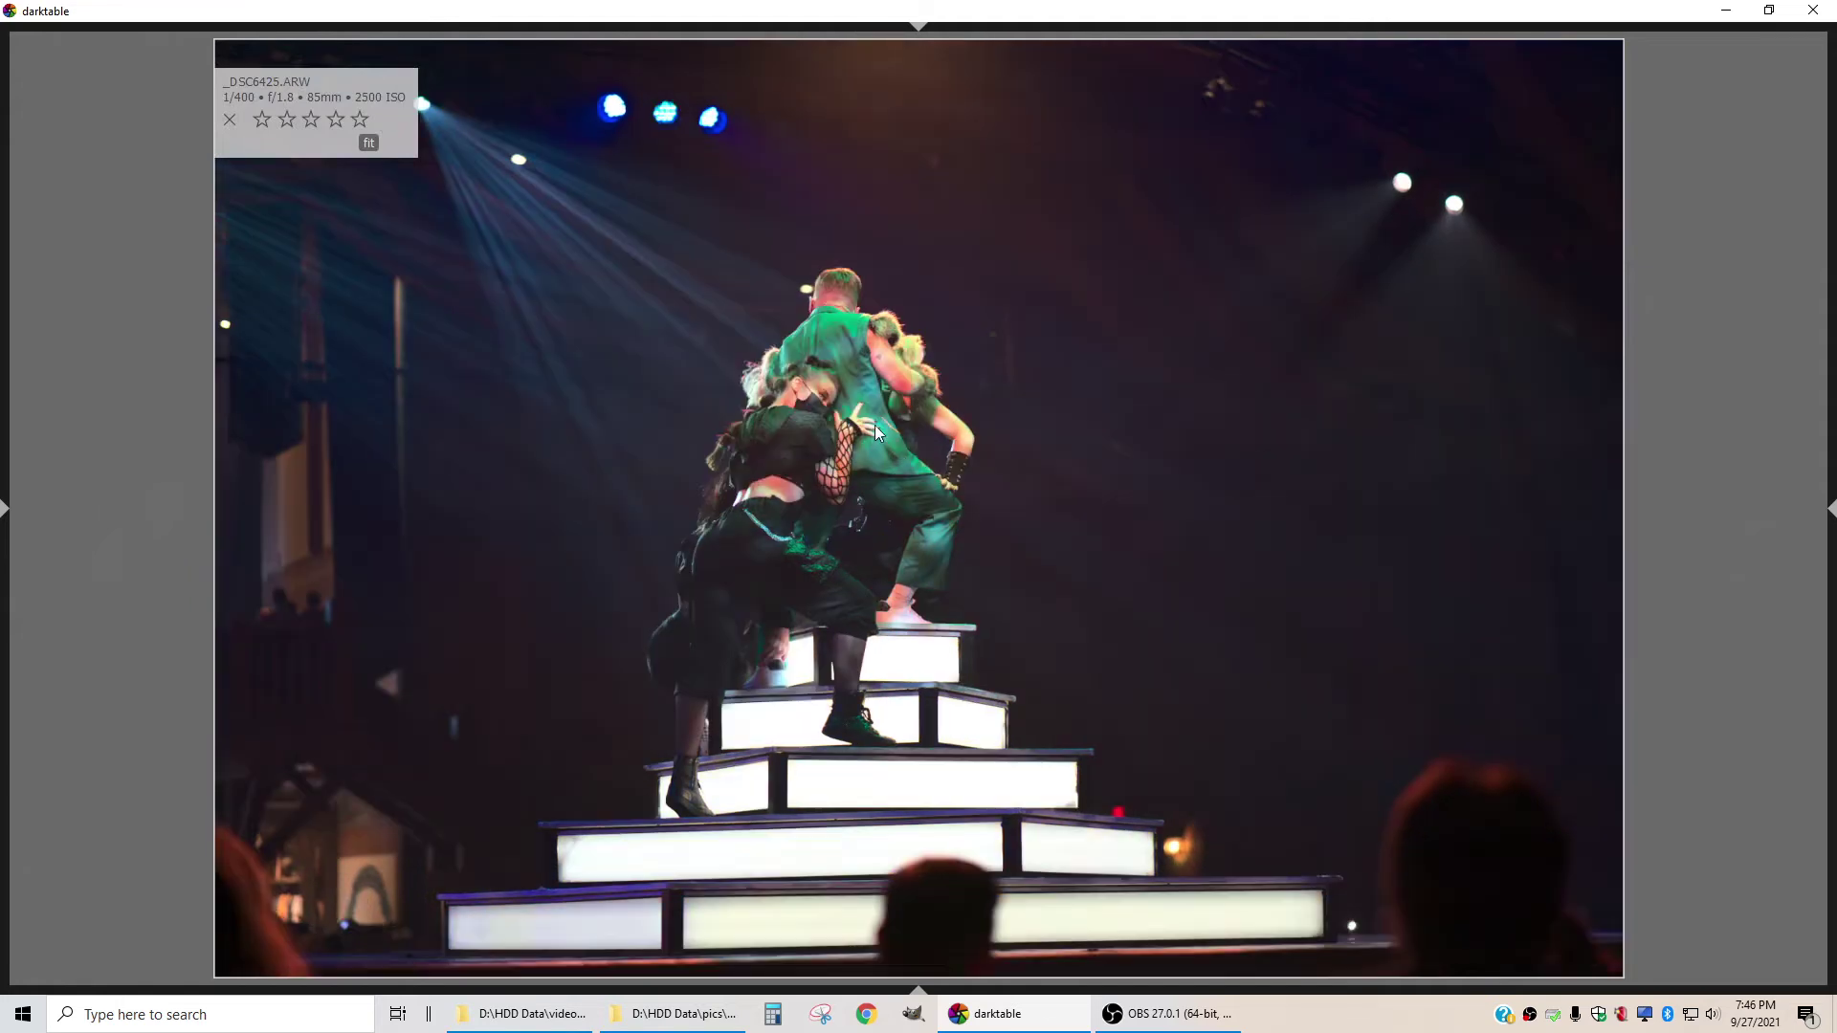
key(space)
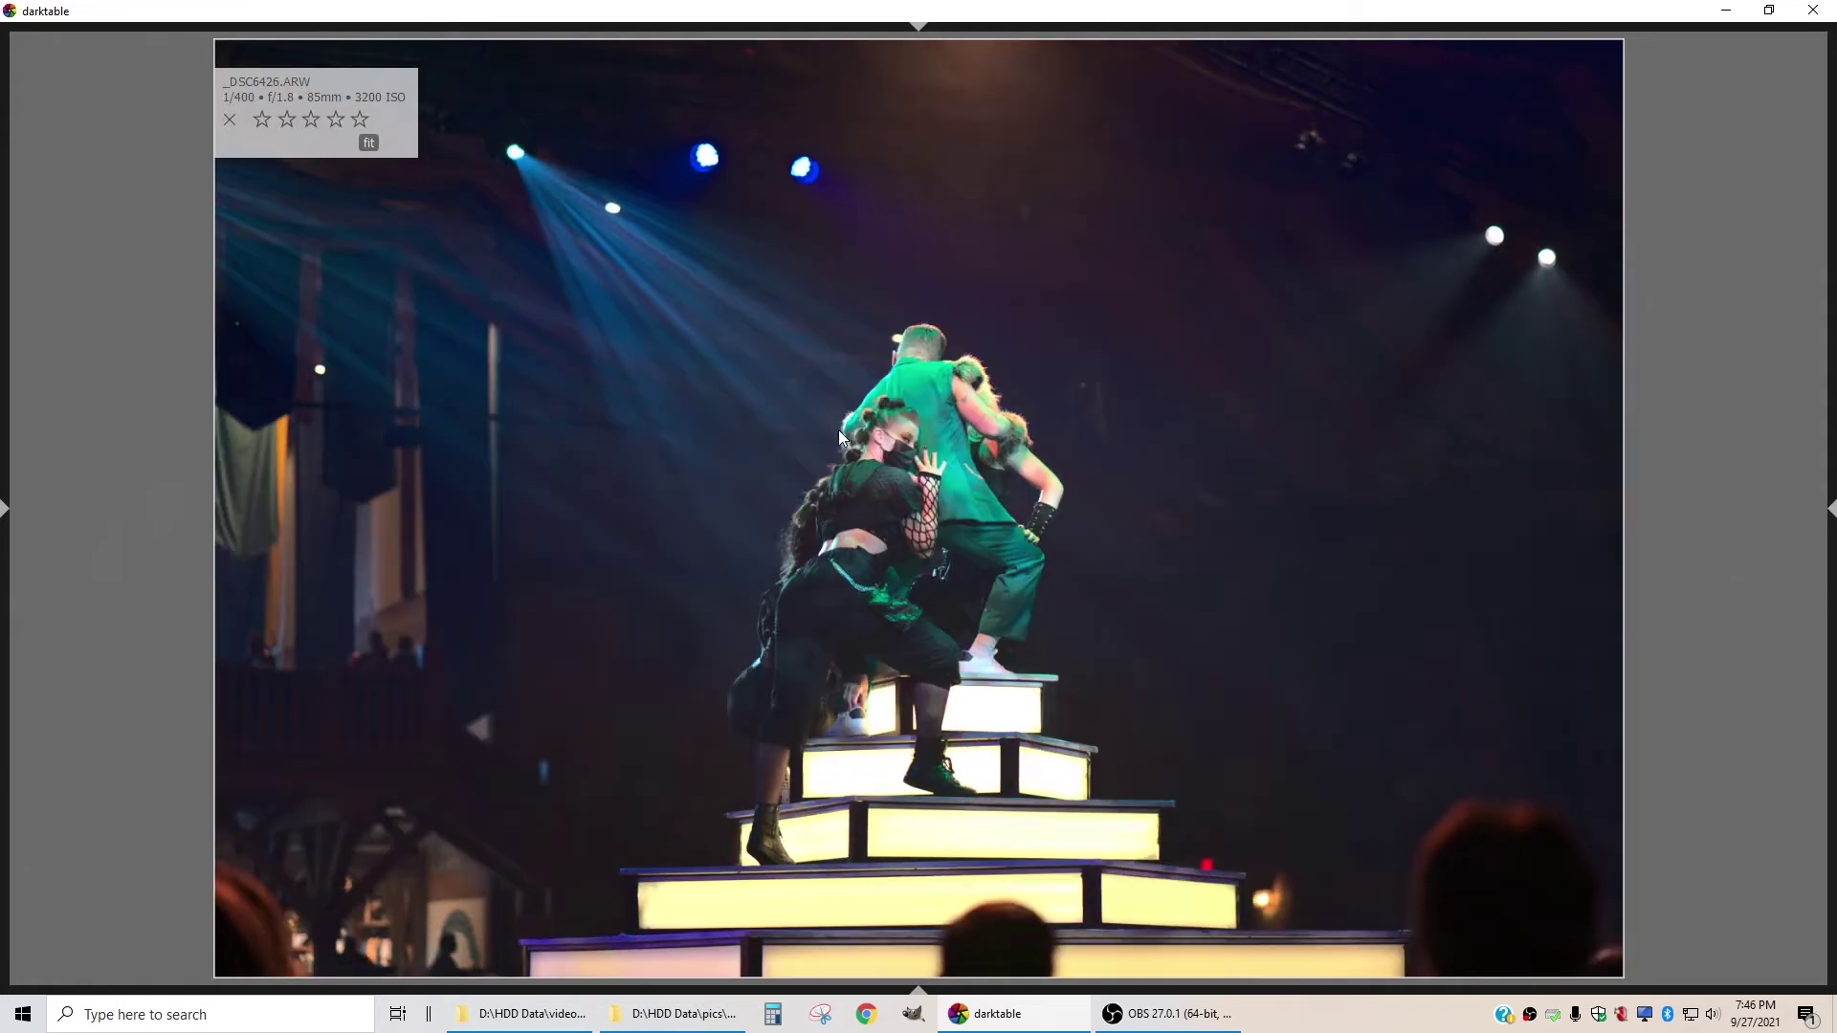
key(BackSpace)
key(BackSpace)
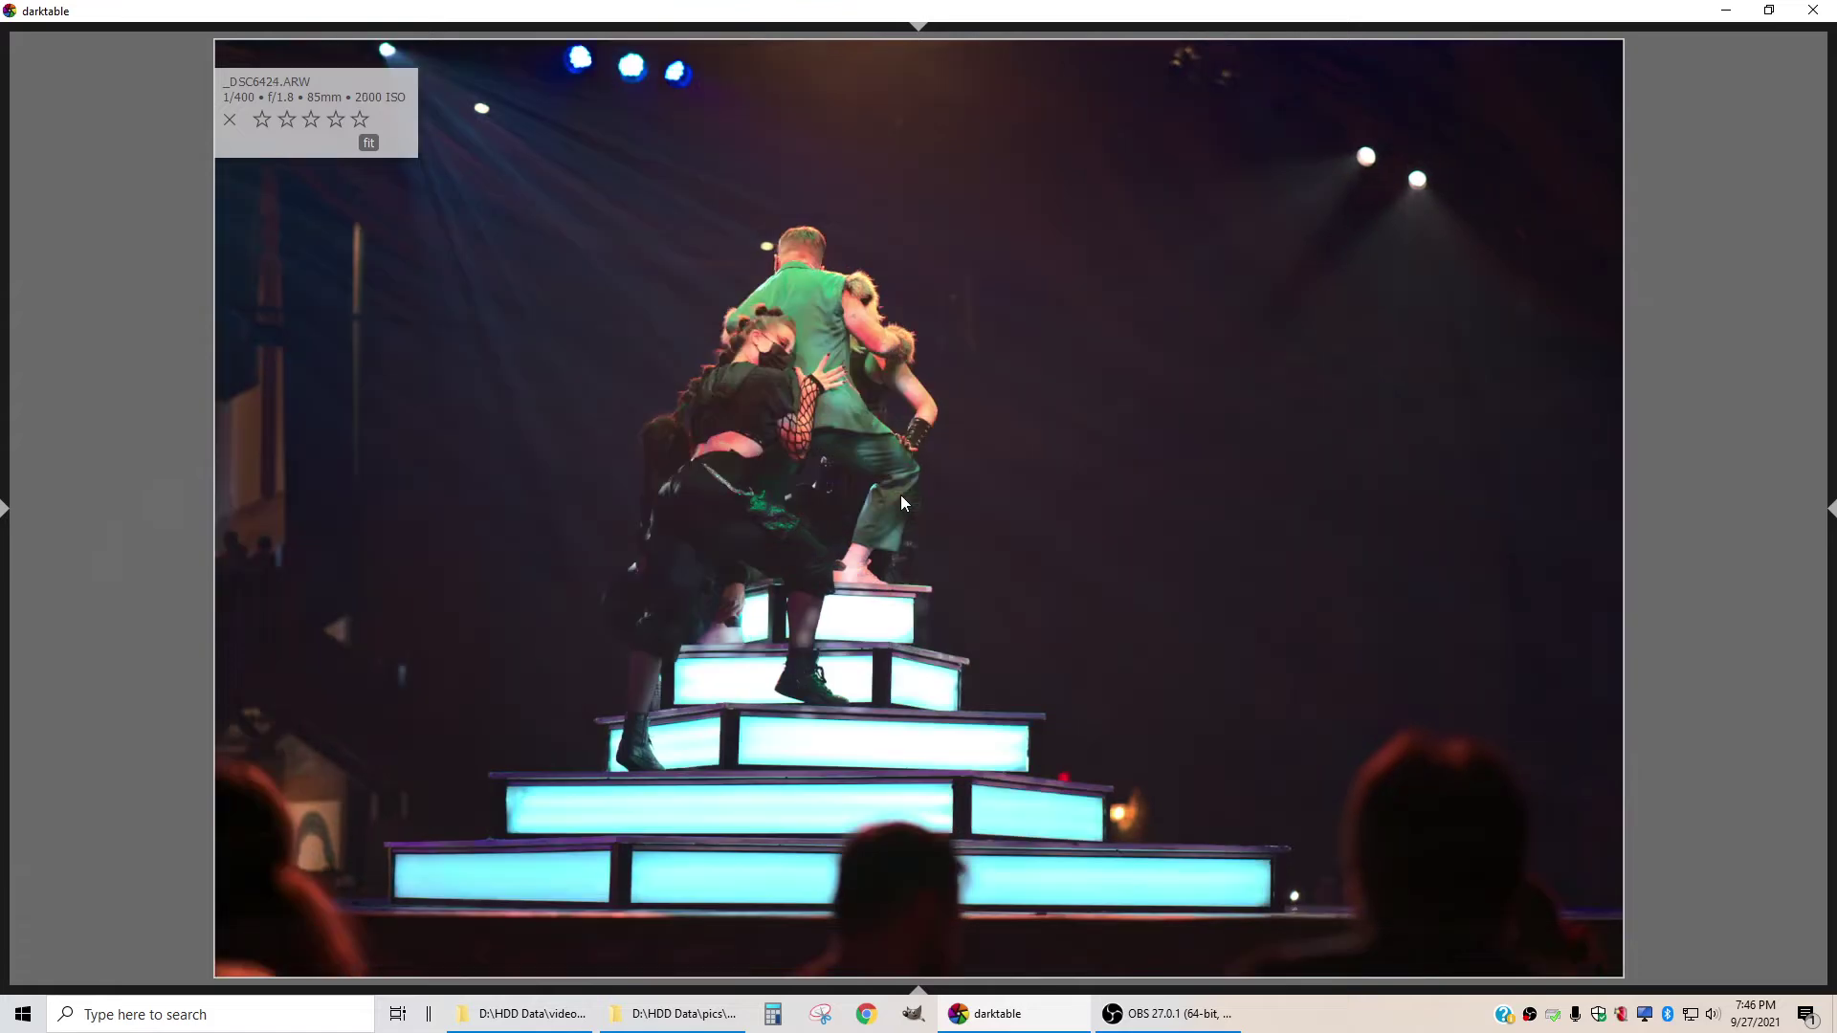
Rate the staircase group shot _DSC6425.ARW three stars and continue to the walking-dancer shot _DSC6428.ARW
key(space)
key(3)
key(space)
key(space)
key(space)
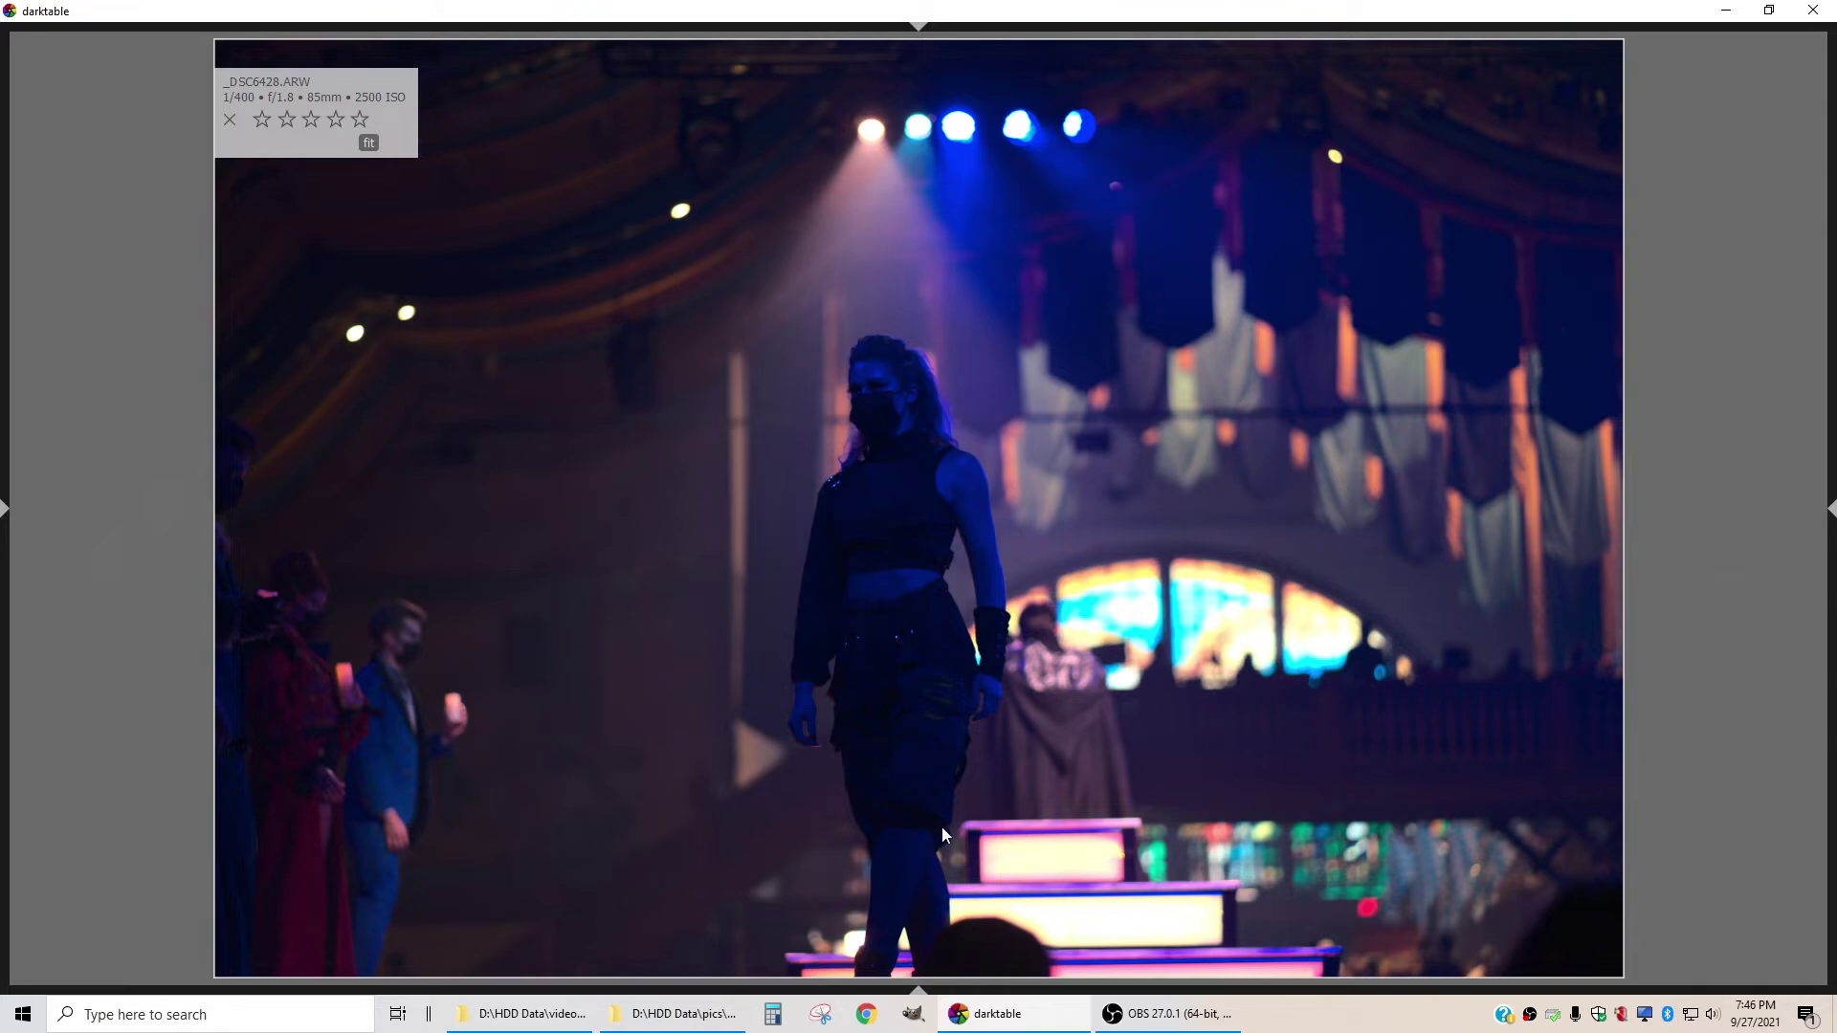
Review the dancer shots from _DSC6429.ARW on, comparing the leaning poses _DSC6433.ARW through _DSC6435.ARW
key(space)
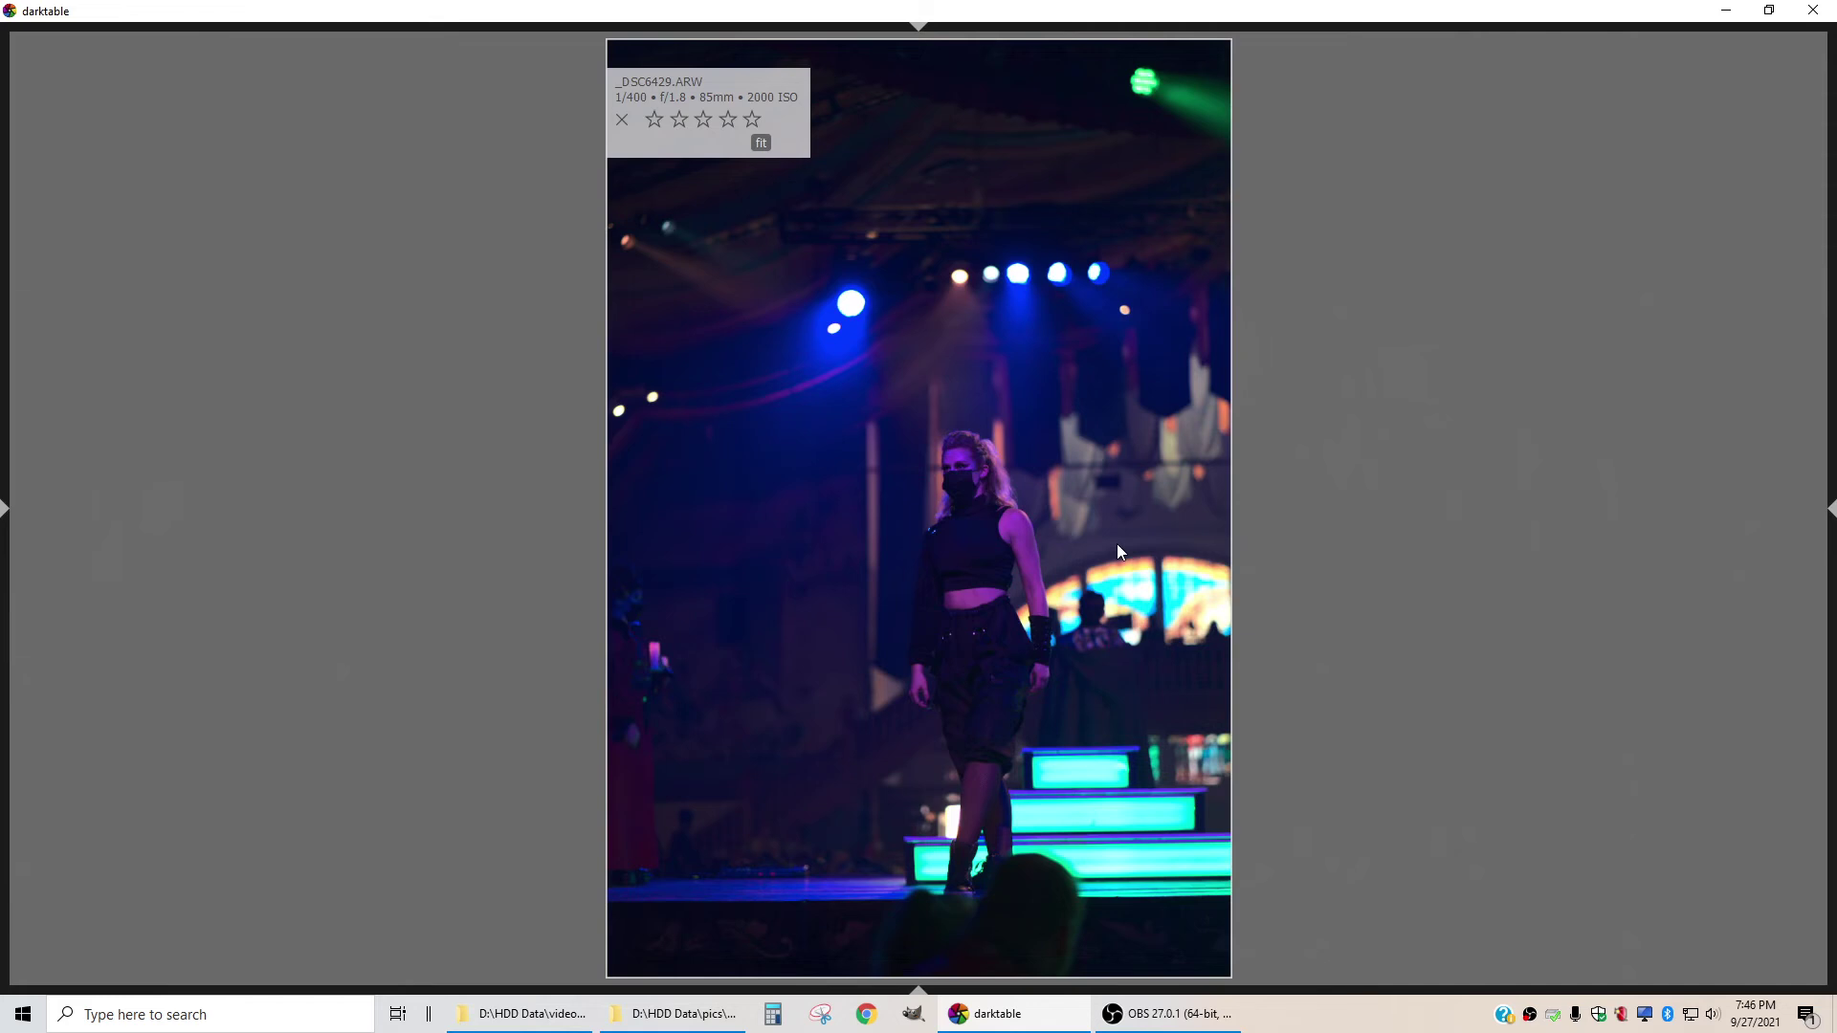
key(space)
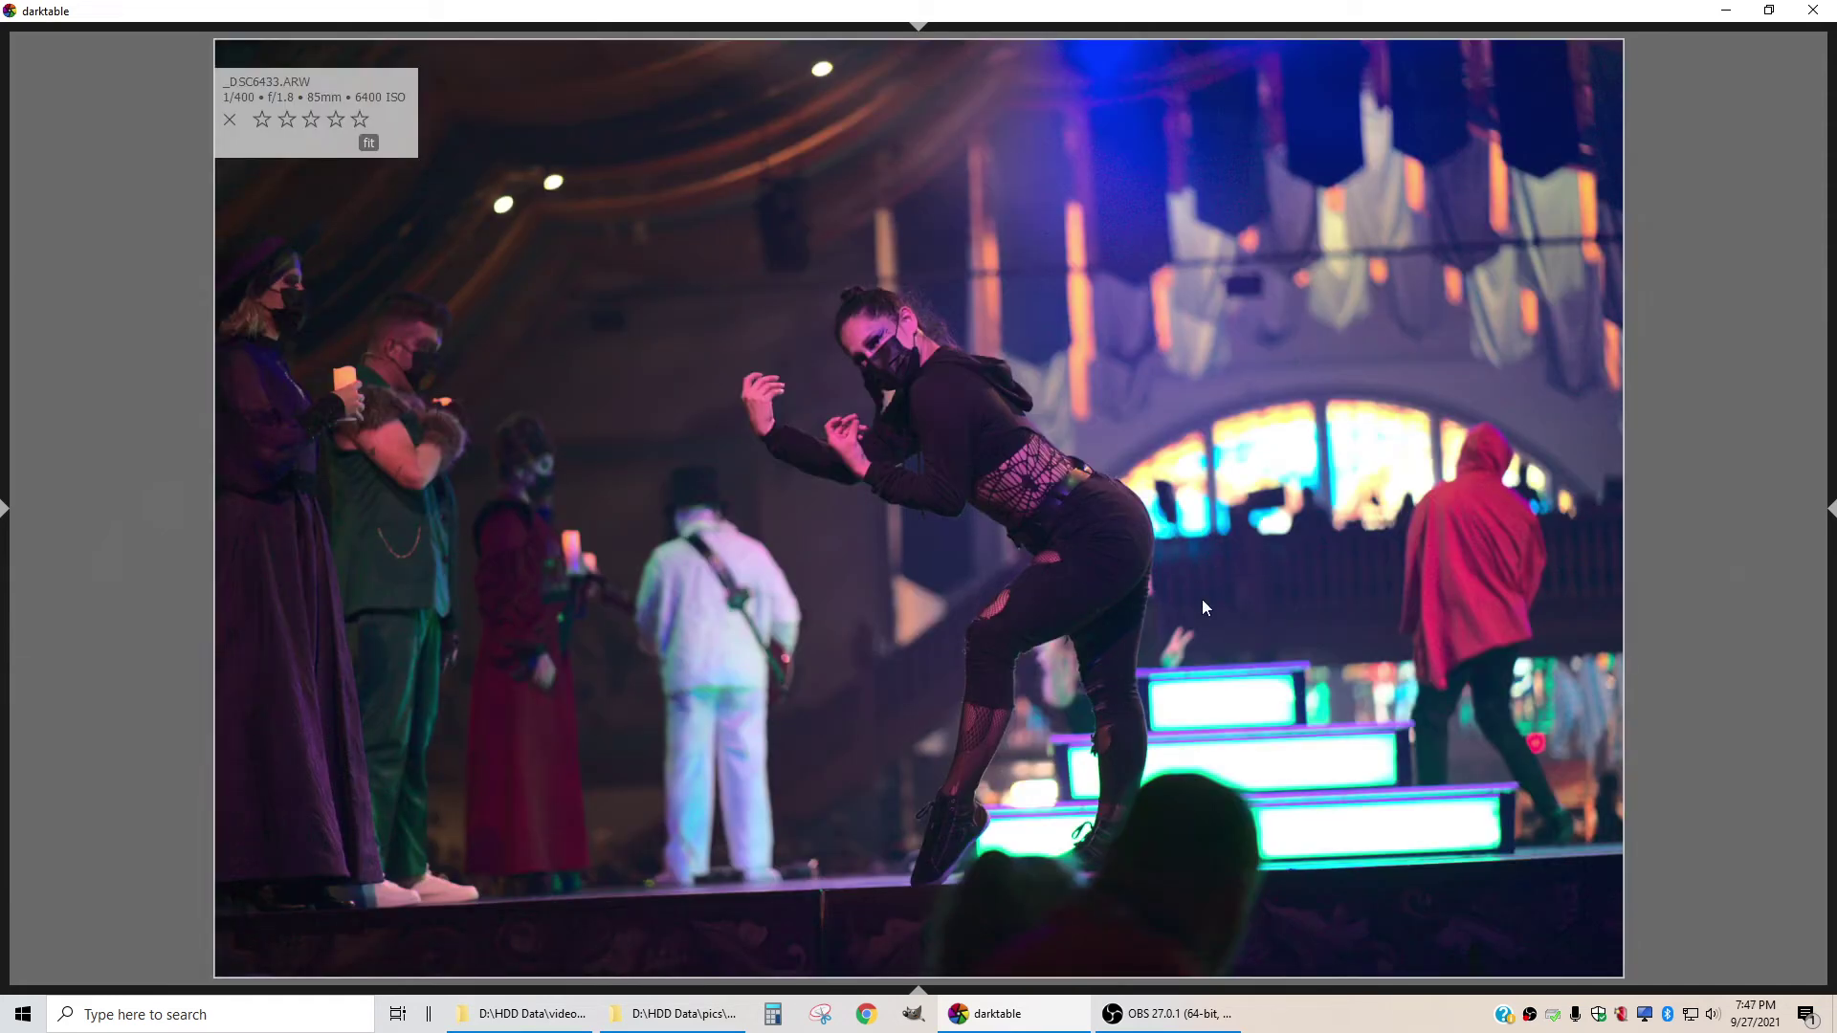
key(space)
key(BackSpace)
key(space)
key(space)
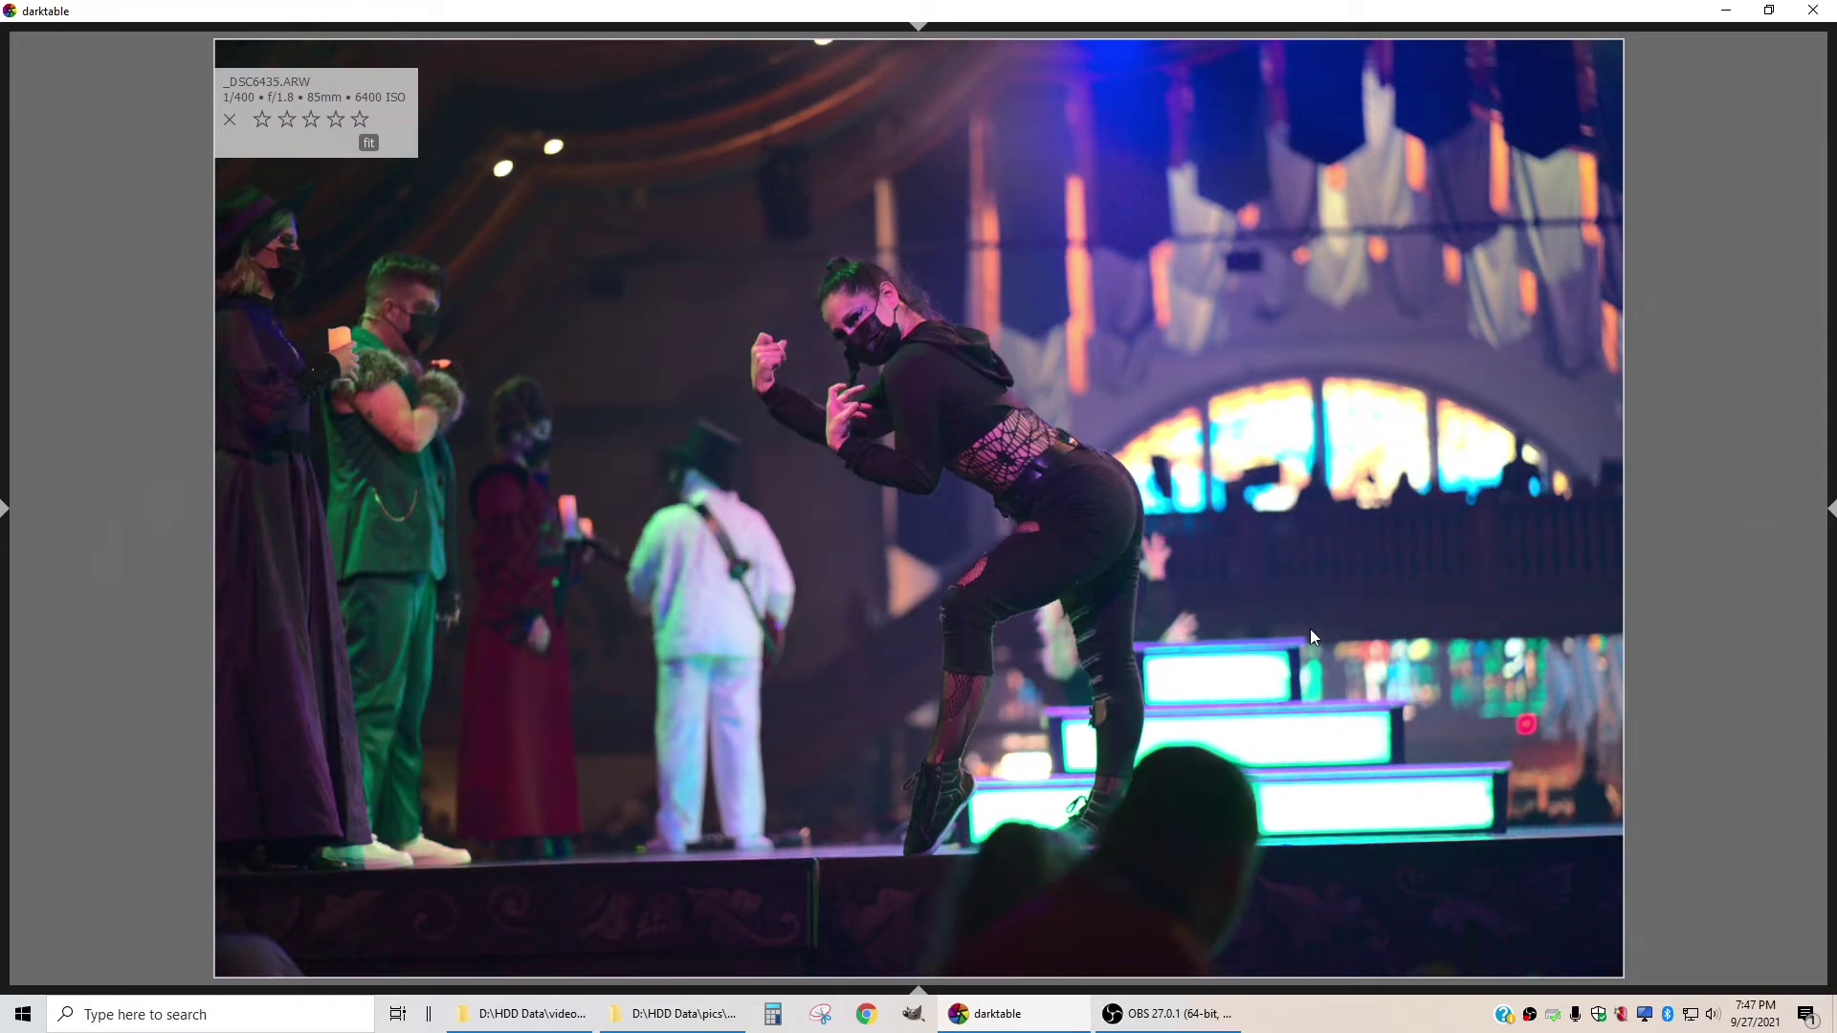
Compare the leaning-dancer shots _DSC6435.ARW through _DSC6437.ARW back and forth to find the best pose
key(space)
key(space)
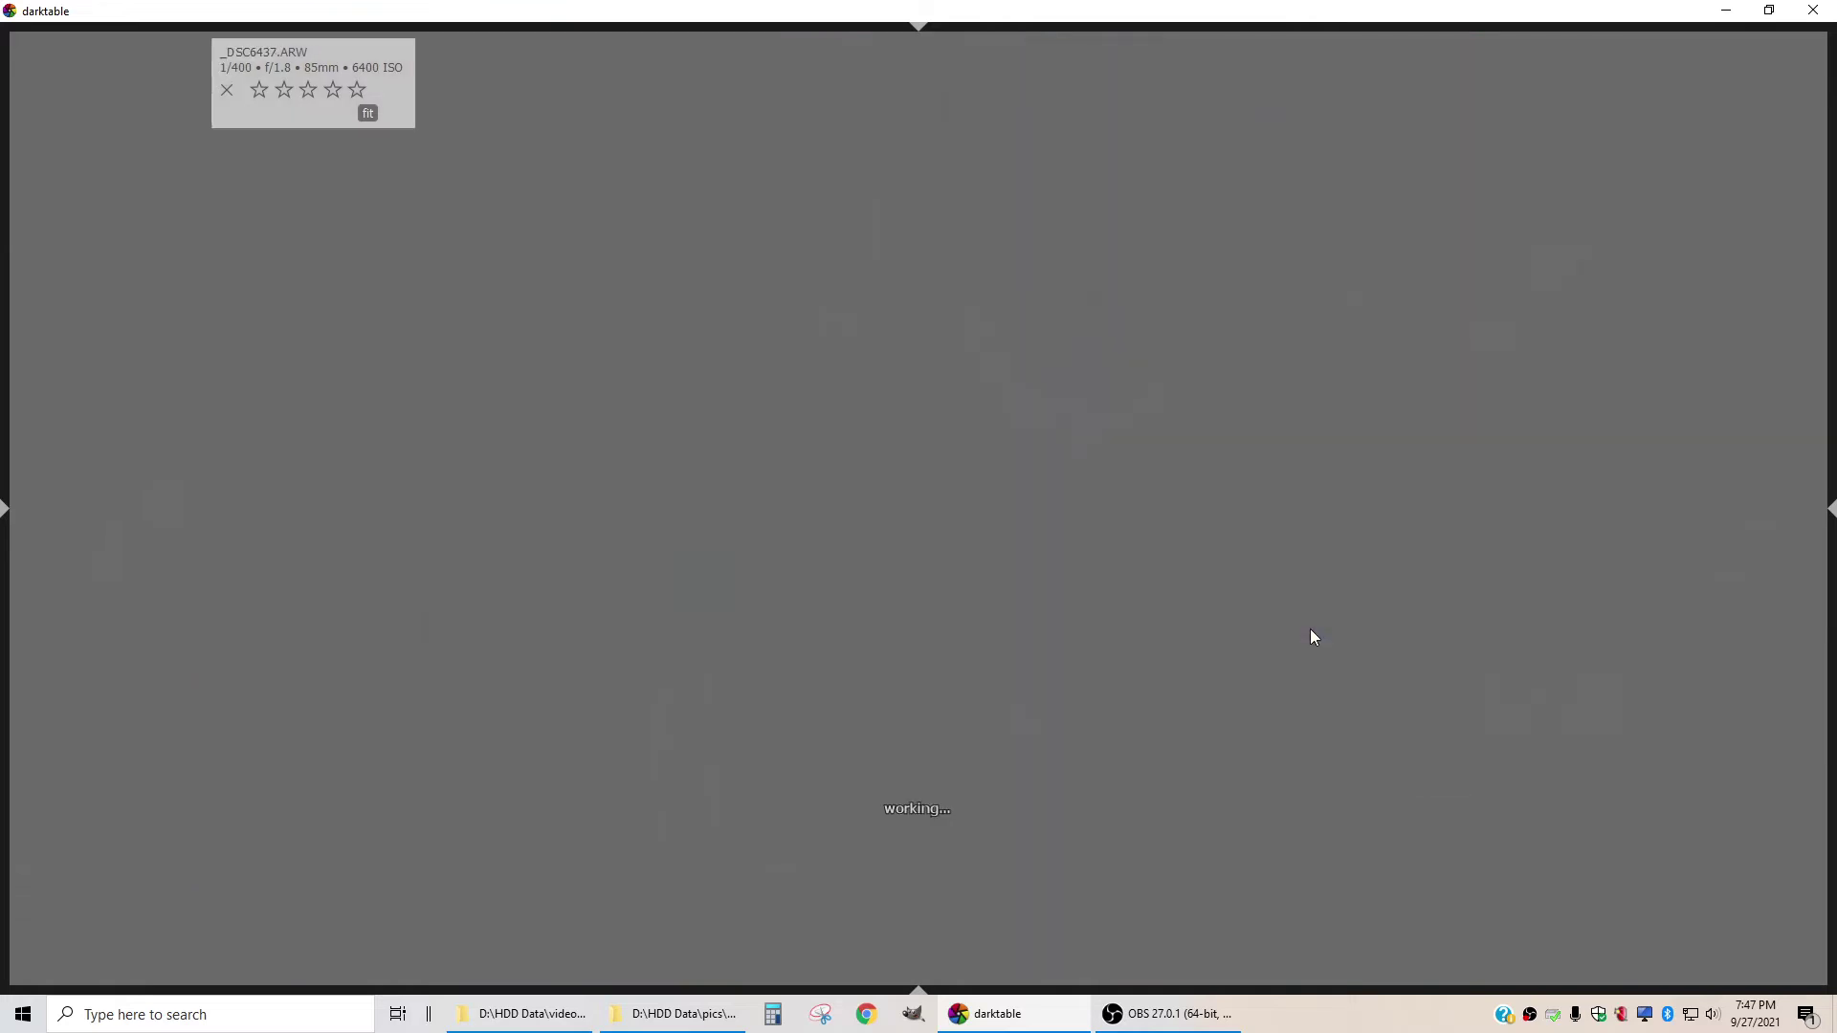
key(space)
key(space)
key(BackSpace)
key(BackSpace)
key(BackSpace)
key(BackSpace)
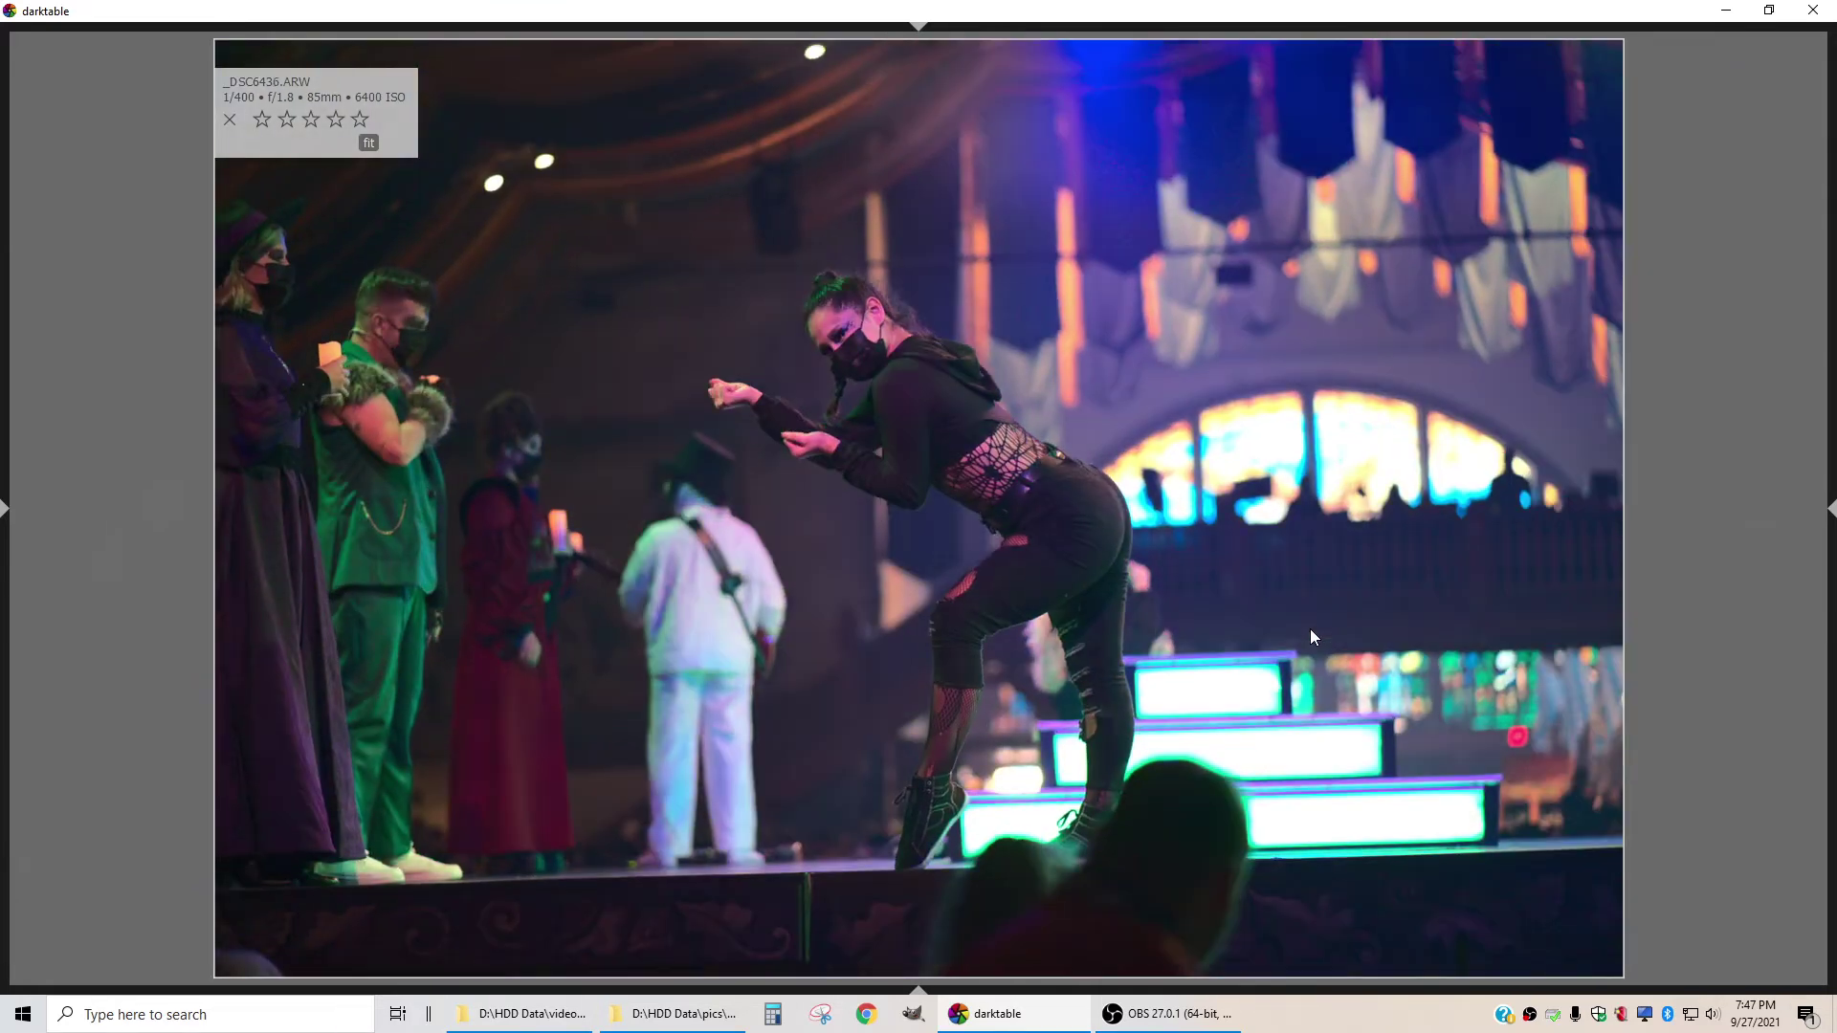
key(space)
key(space)
key(BackSpace)
key(BackSpace)
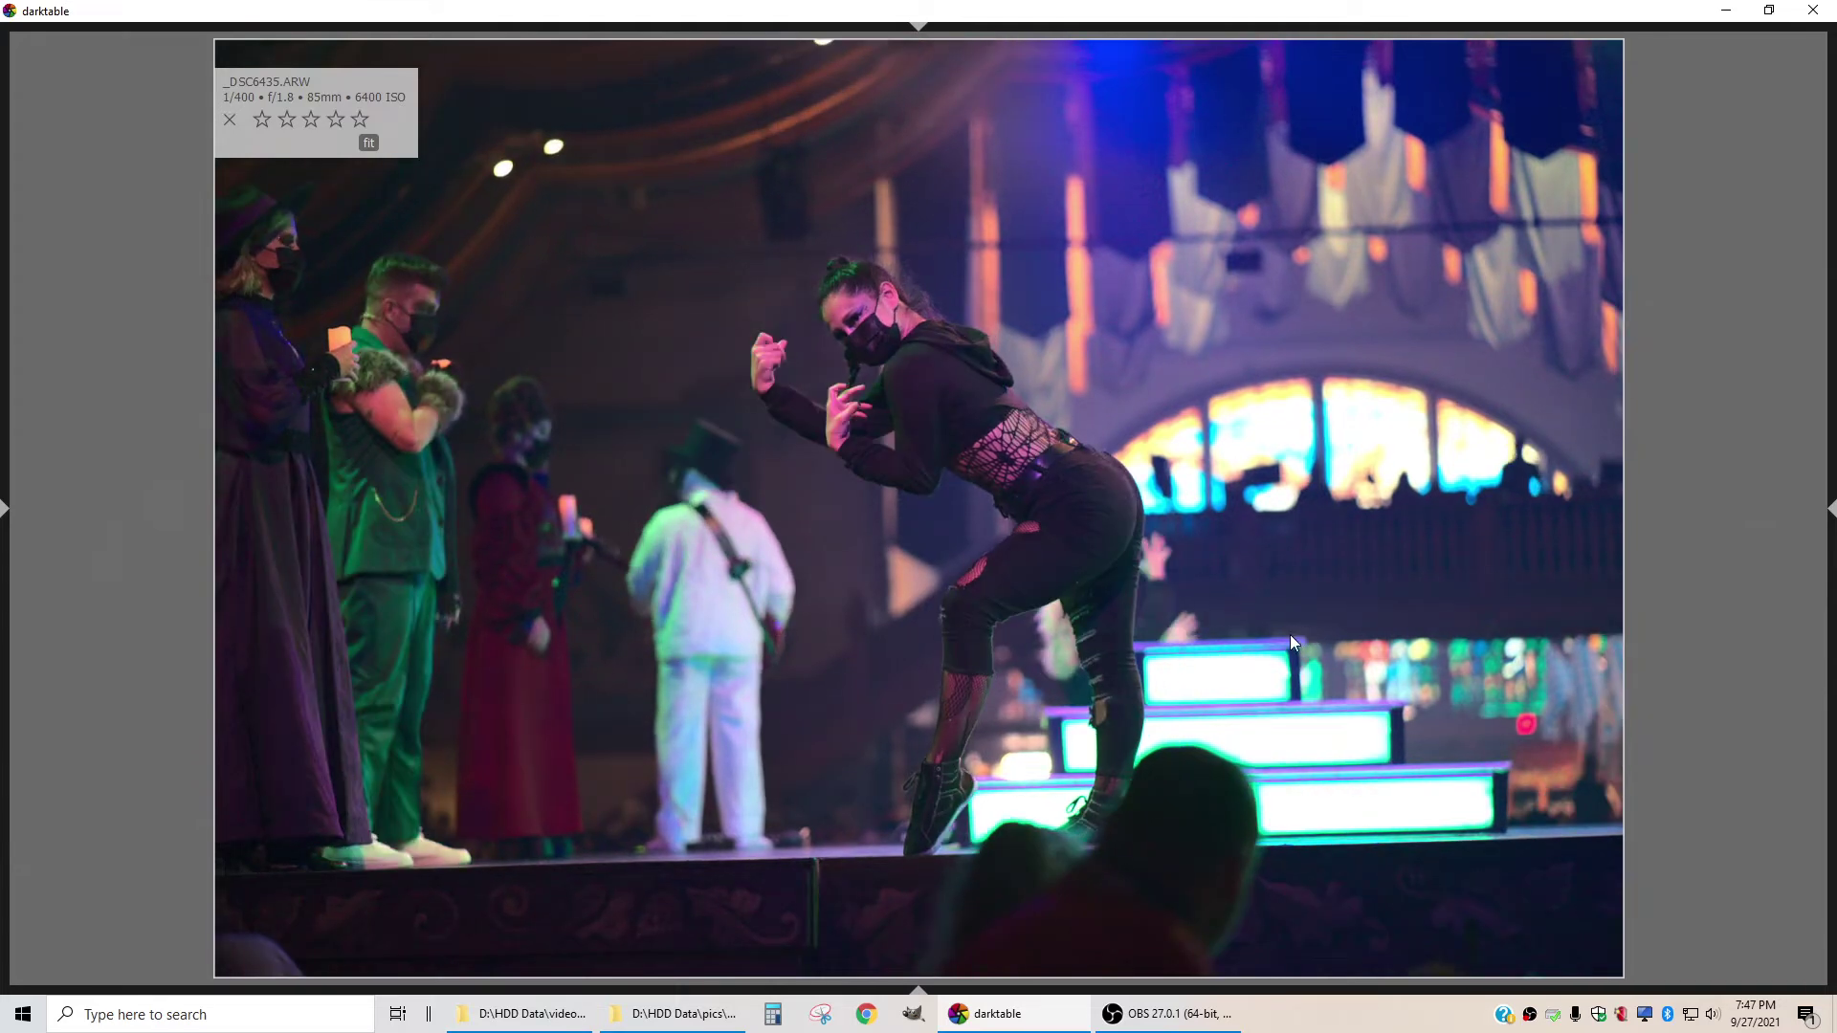
key(space)
key(space)
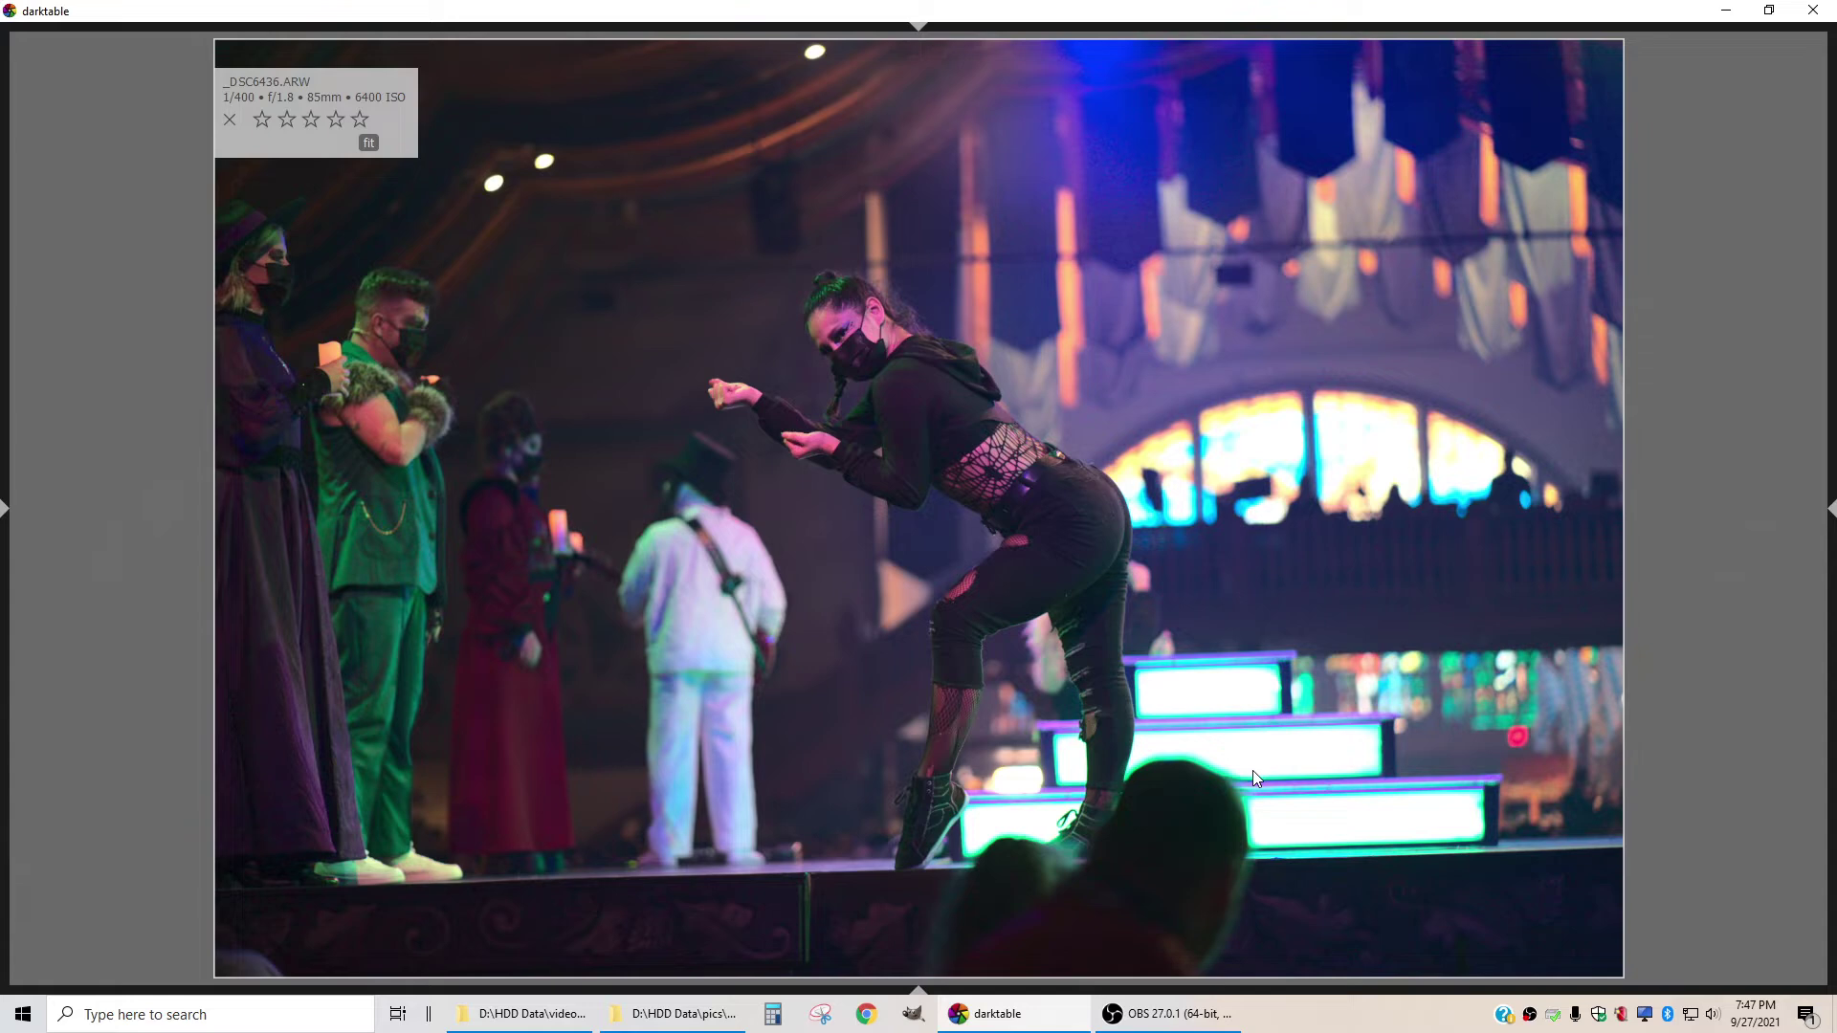
Recheck the leaning-dancer shot _DSC6435.ARW against its following frames and rate it three stars
key(BackSpace)
key(BackSpace)
key(space)
key(space)
key(BackSpace)
key(BackSpace)
key(3)
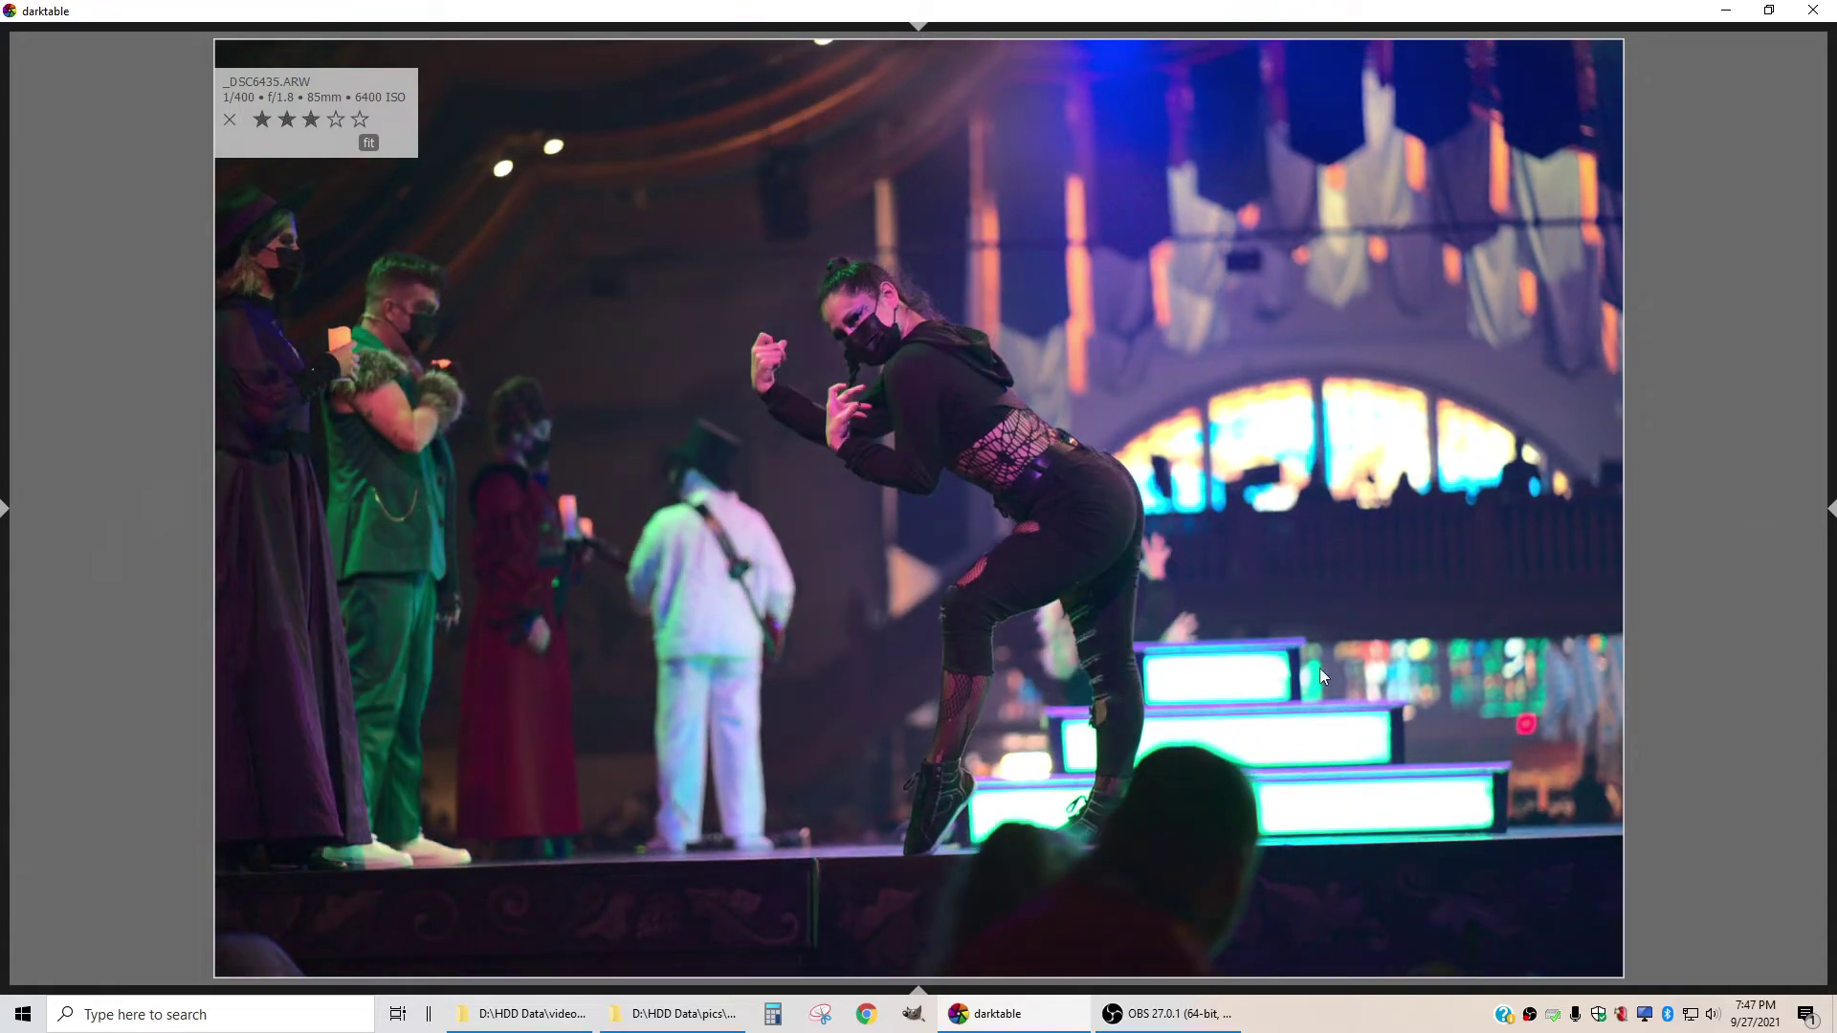
Recheck the earlier leaning-dancer shots _DSC6433.ARW and _DSC6434.ARW against the rated frame, and continue through the series
key(BackSpace)
key(BackSpace)
key(BackSpace)
key(BackSpace)
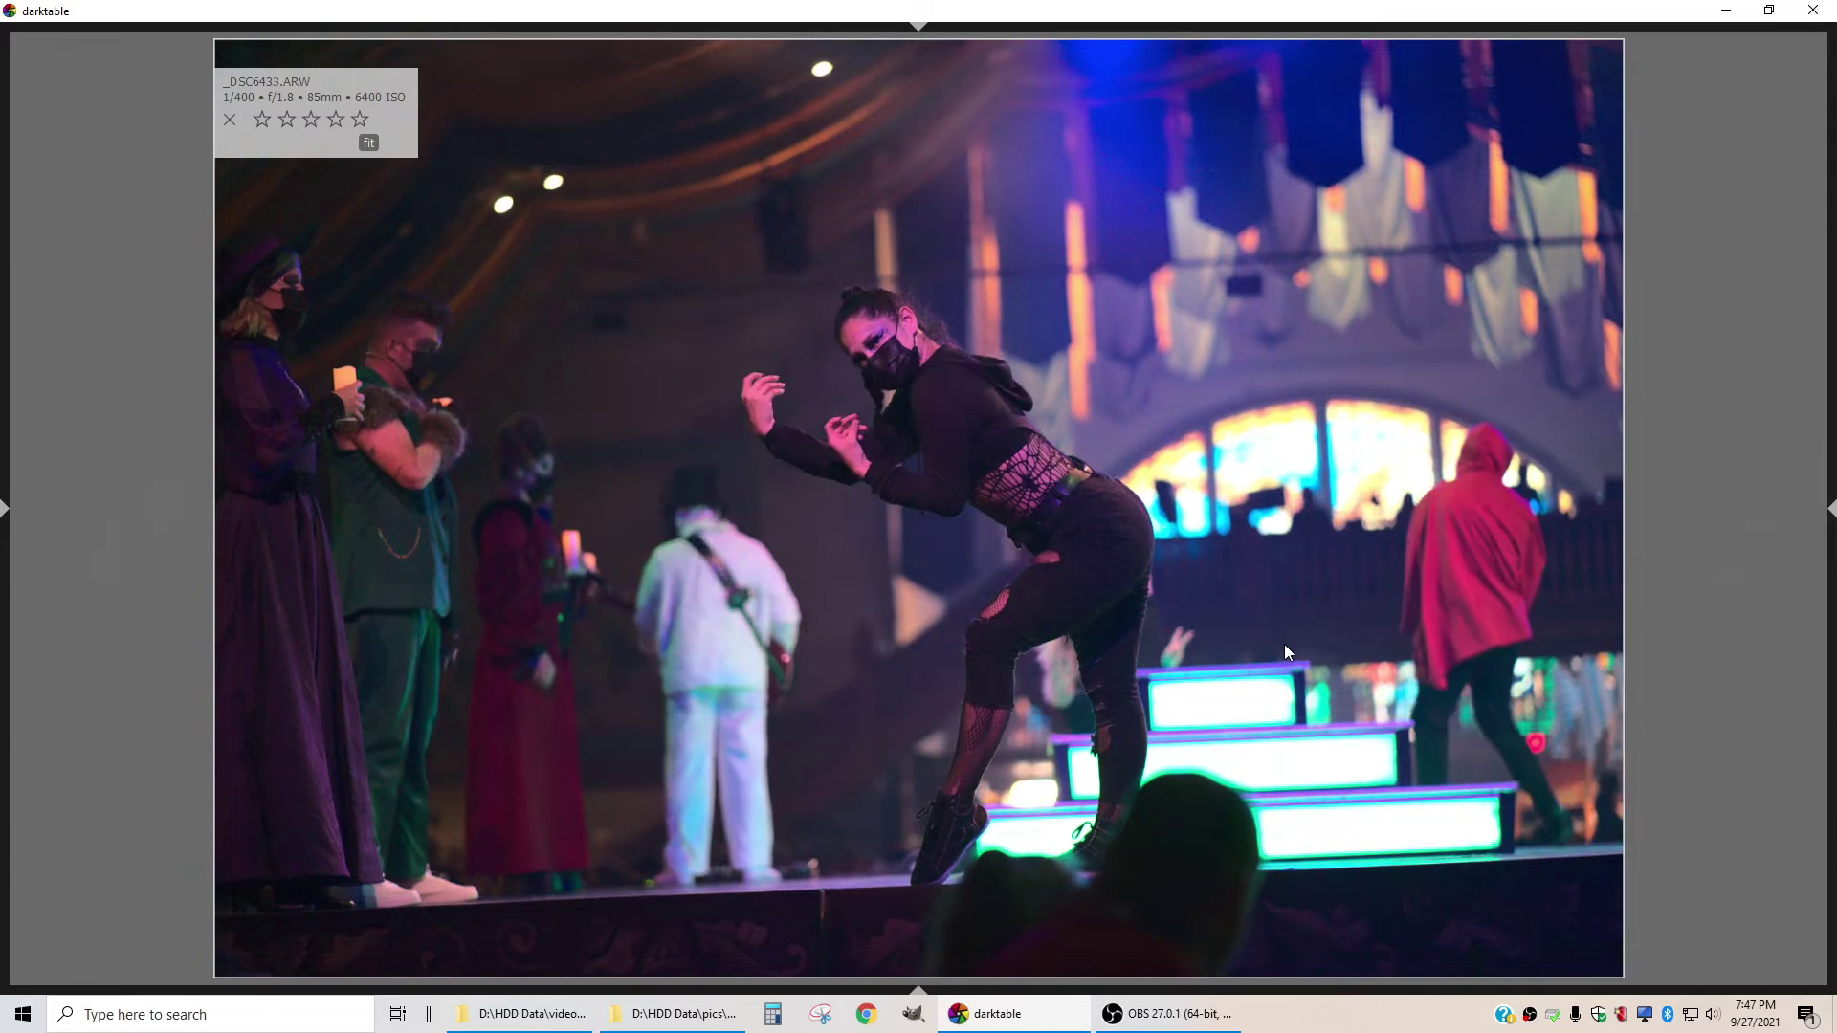
key(space)
key(space)
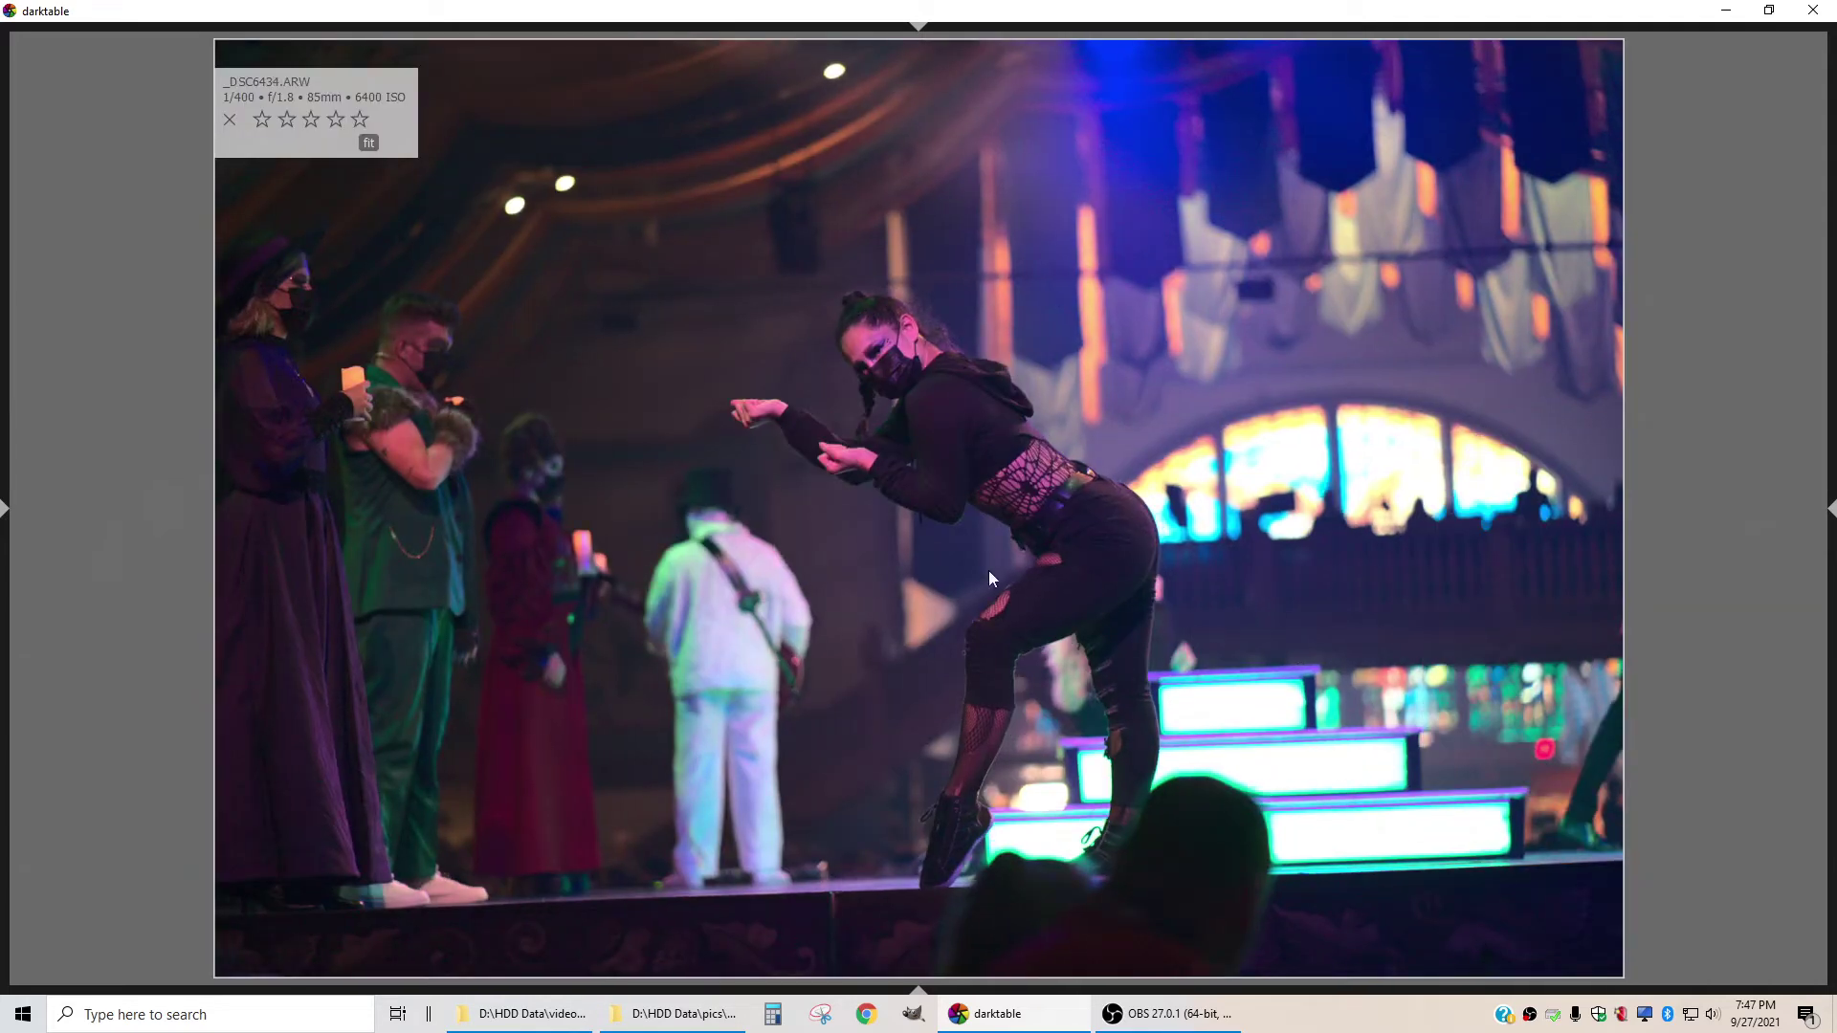
key(space)
key(space)
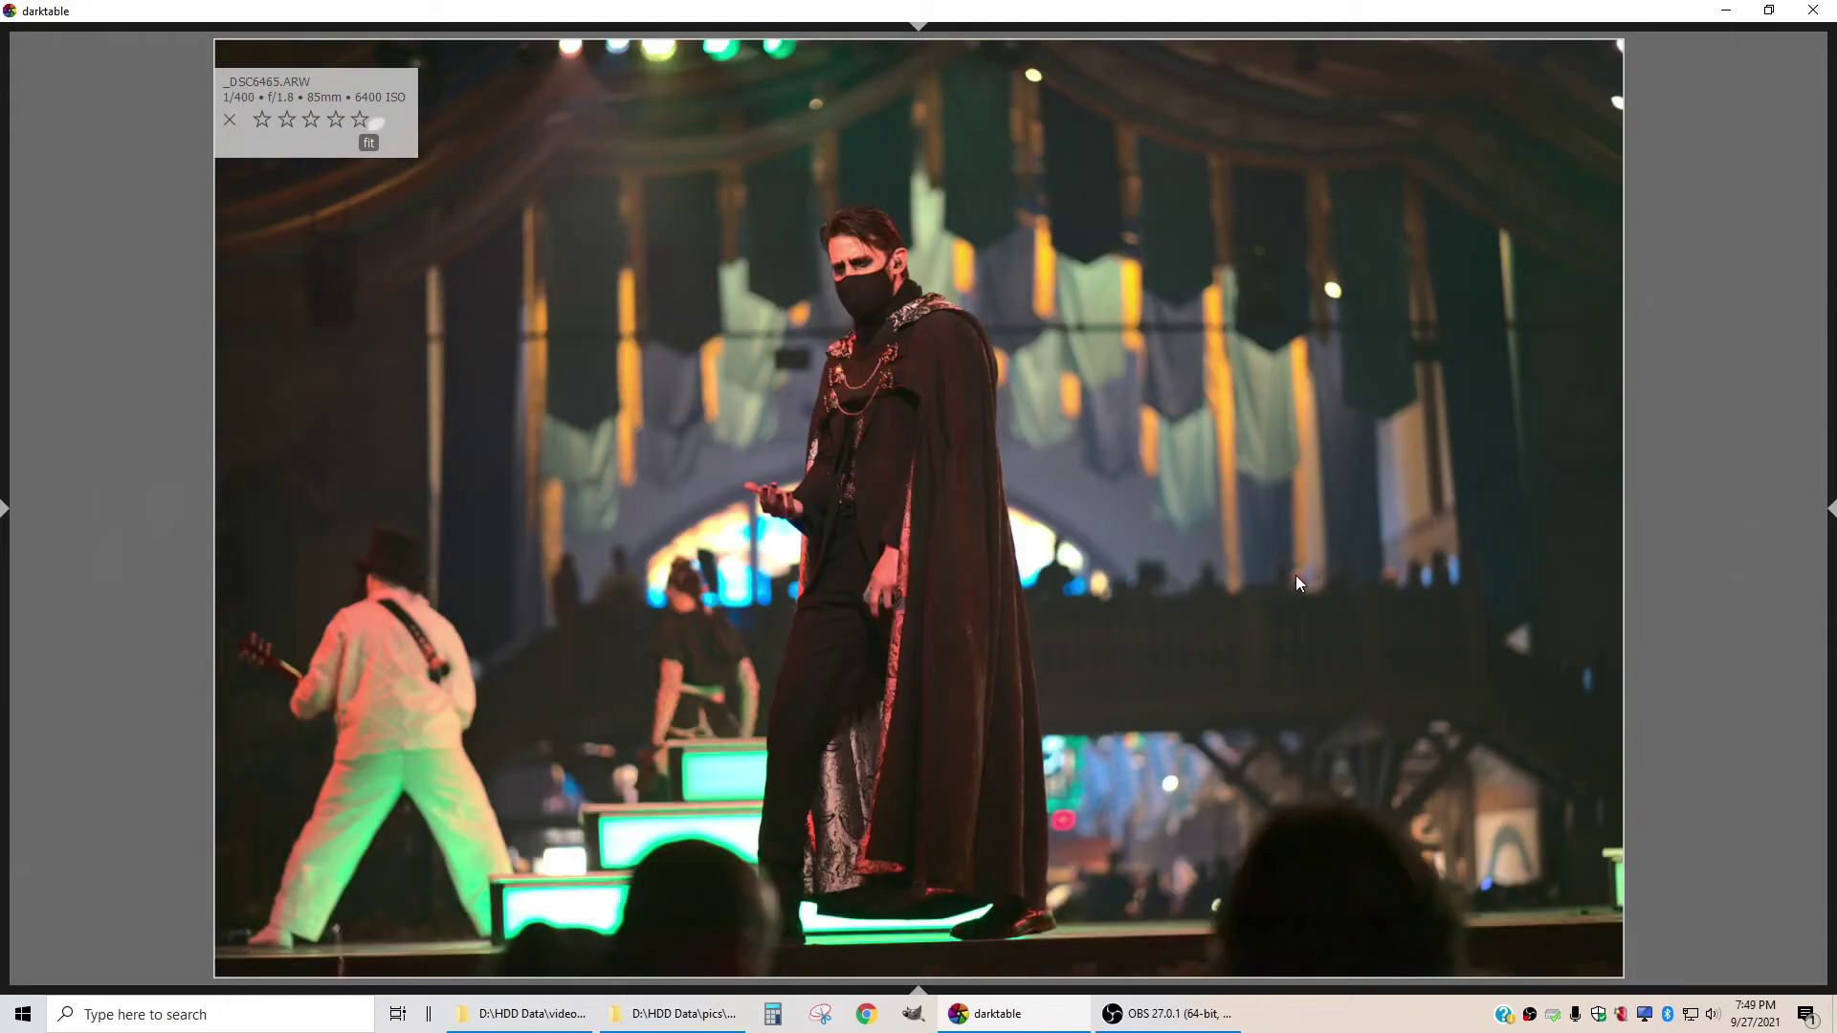
Review the shots of the caped singer from _DSC6465.ARW through _DSC6471.ARW
key(space)
key(BackSpace)
key(space)
key(space)
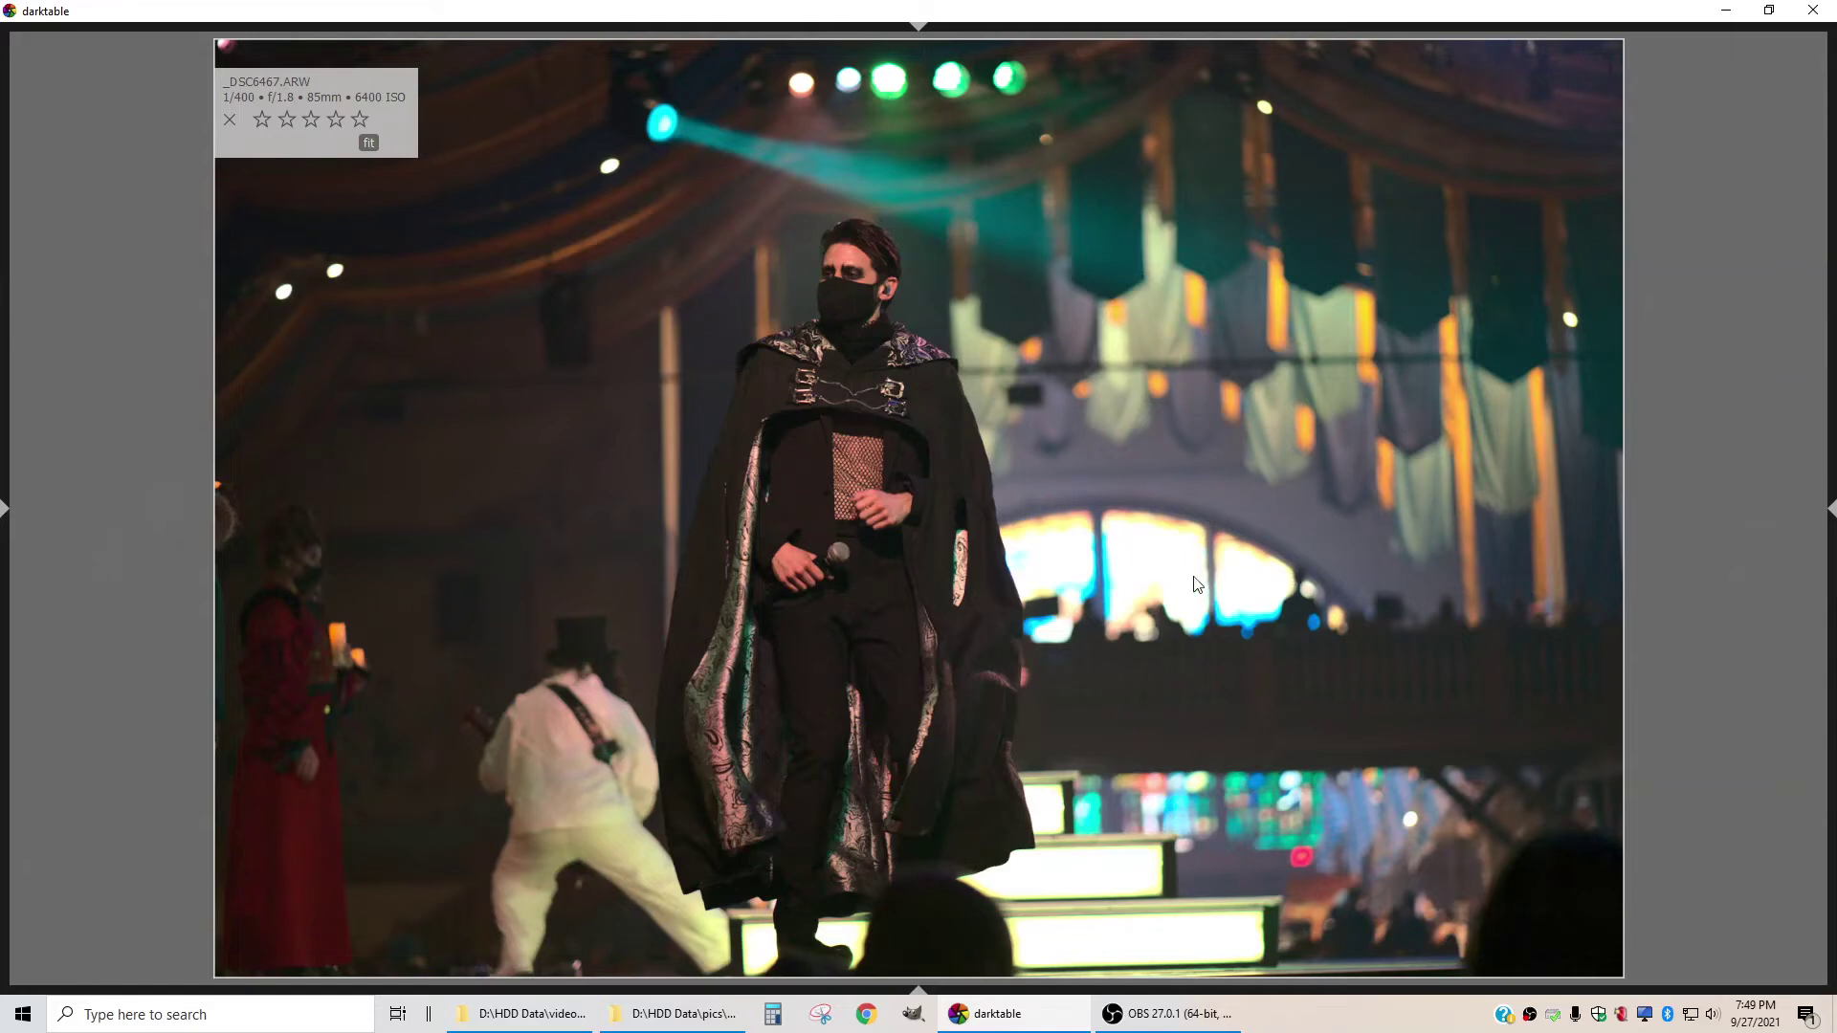
key(space)
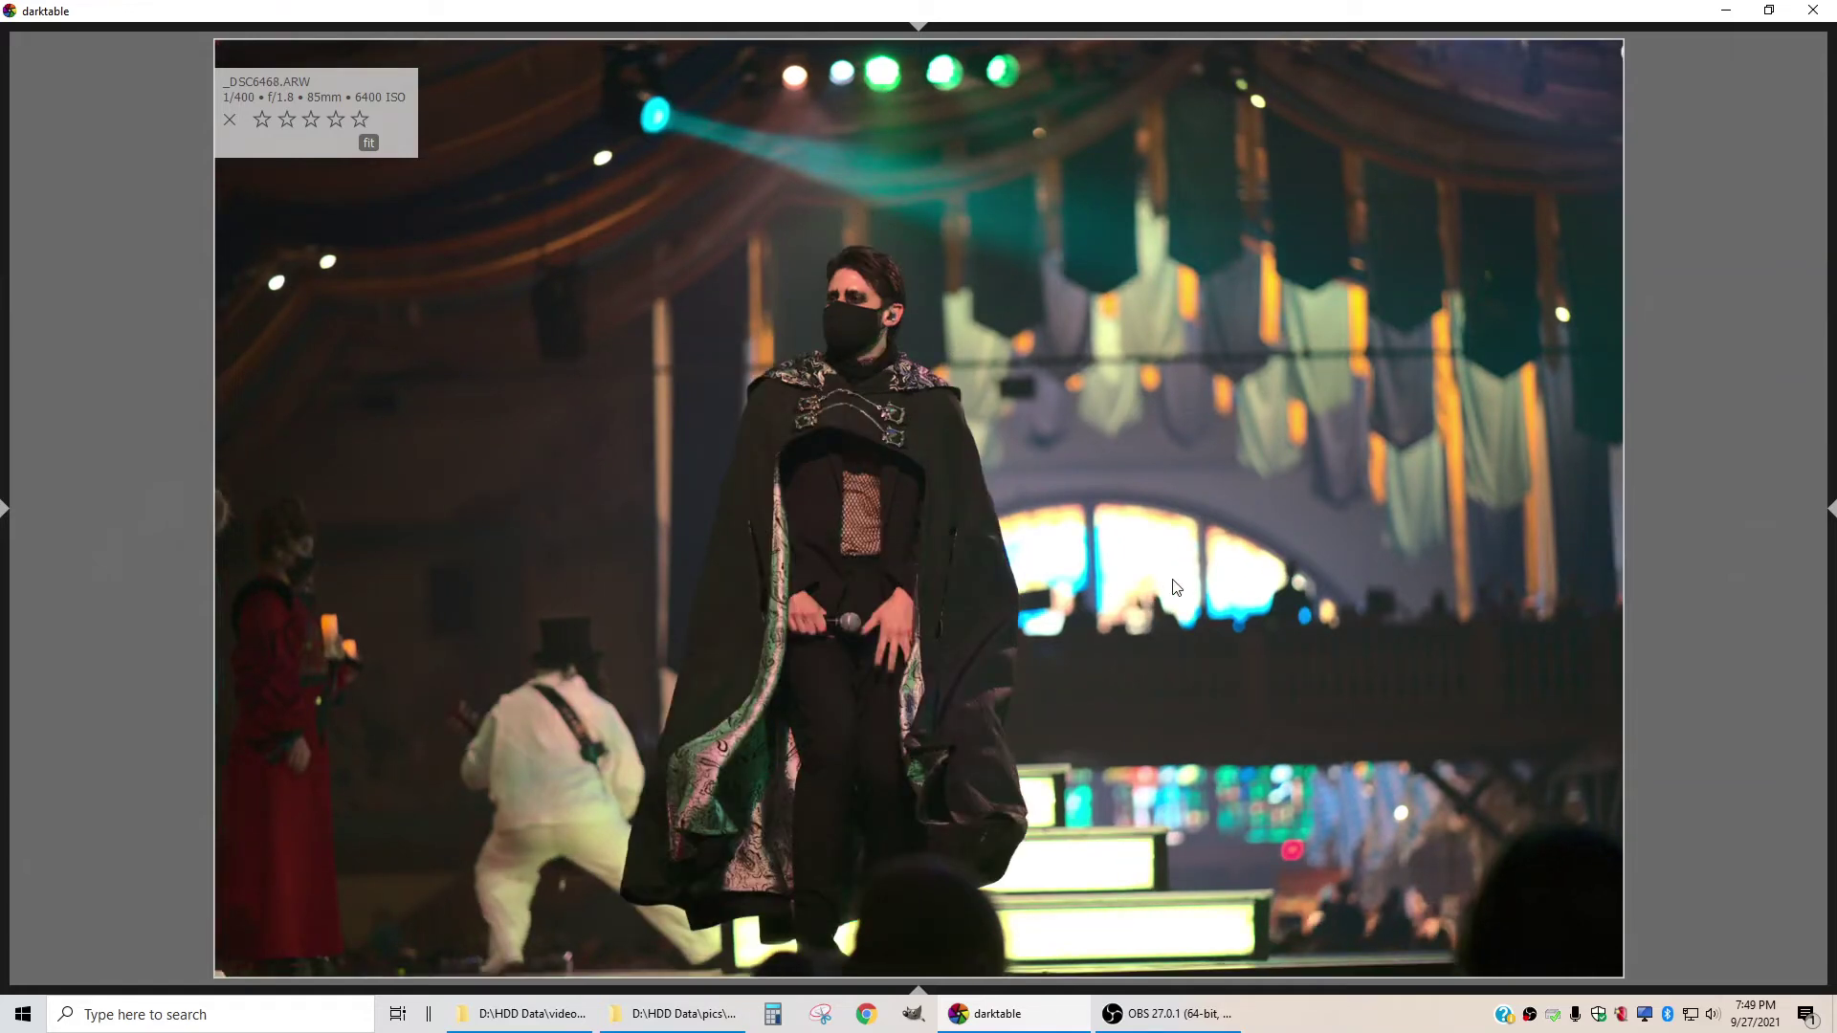
key(space)
key(space)
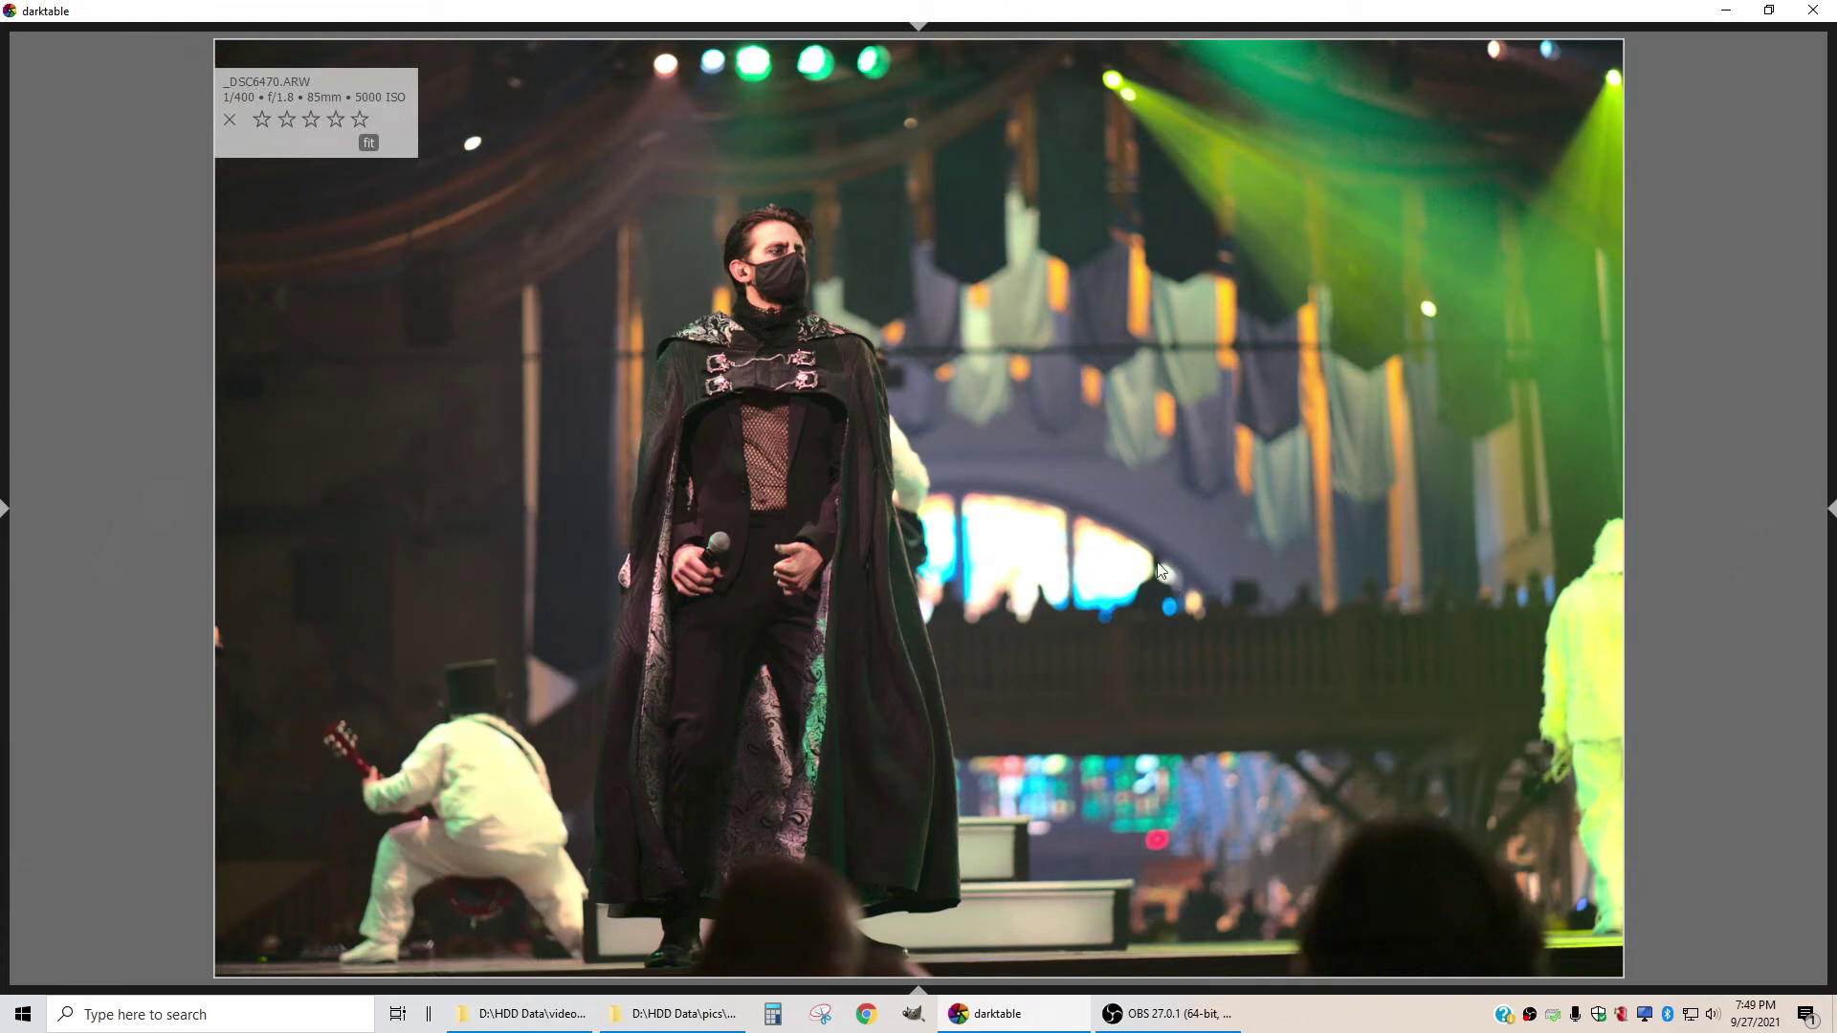
key(space)
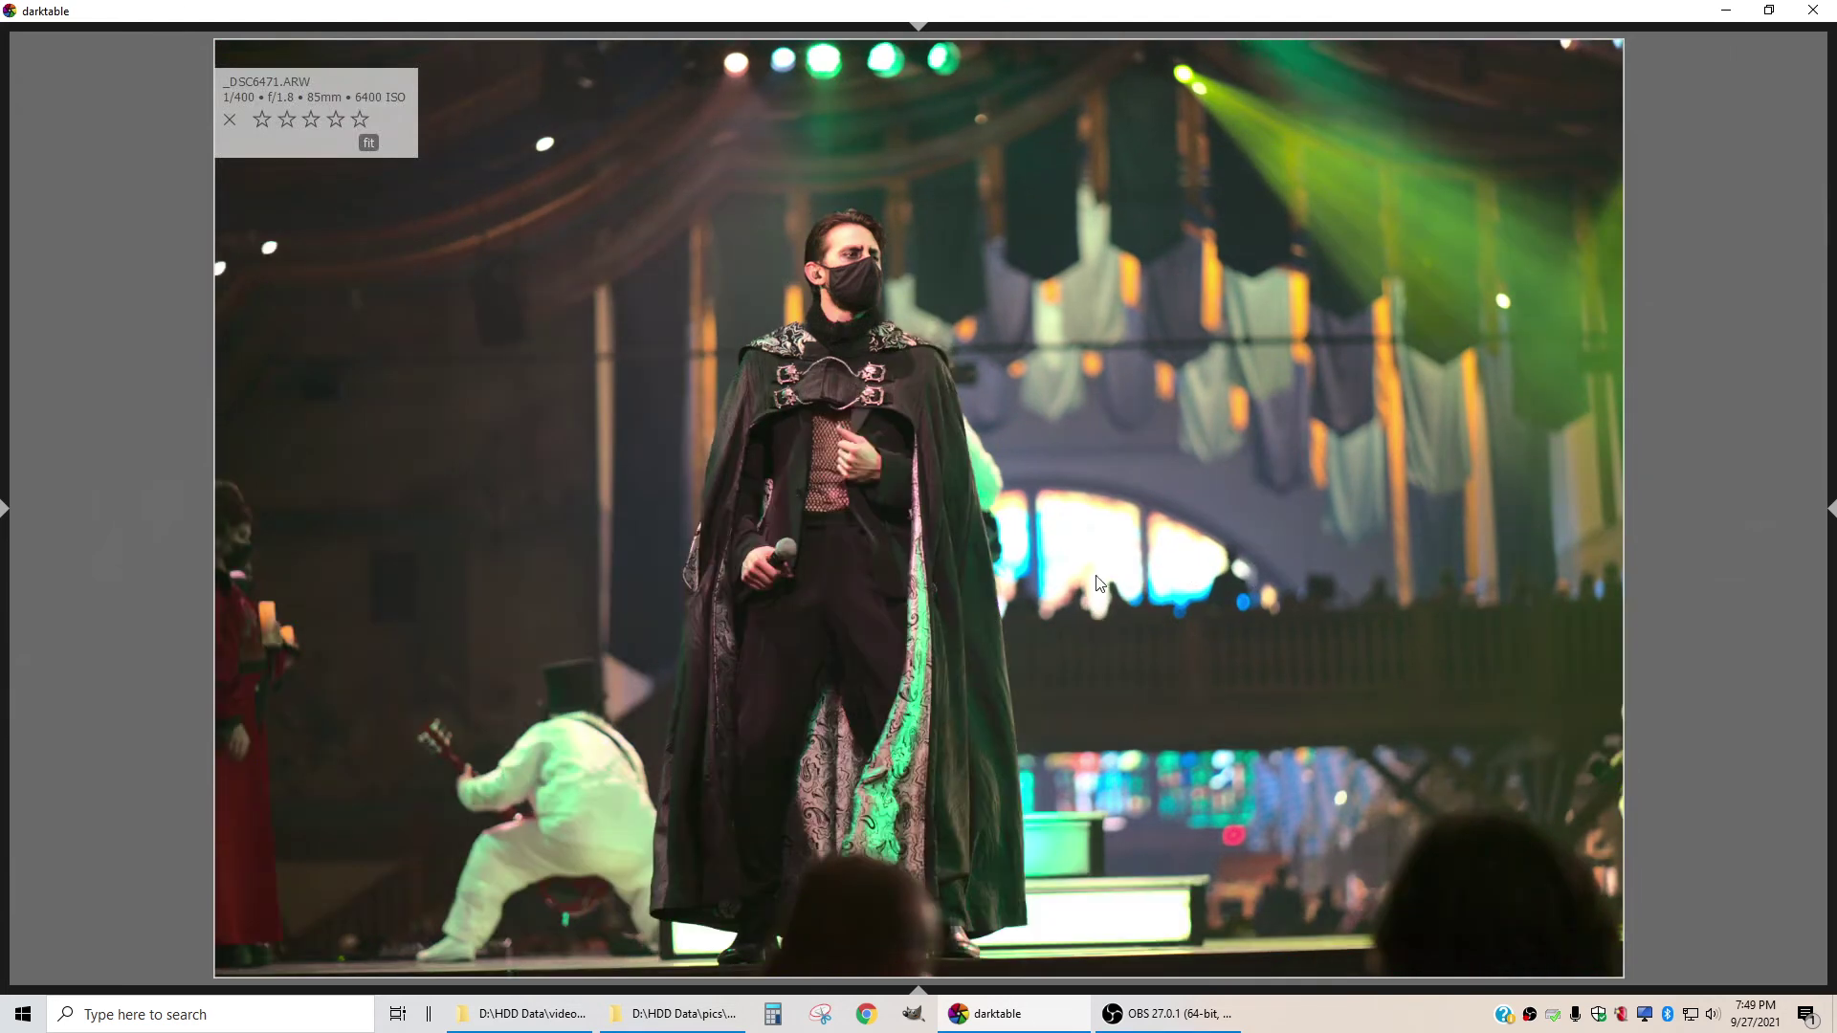
Continue through the caped-singer shots to _DSC6475.ARW, and go back toward _DSC6470.ARW
key(space)
key(space)
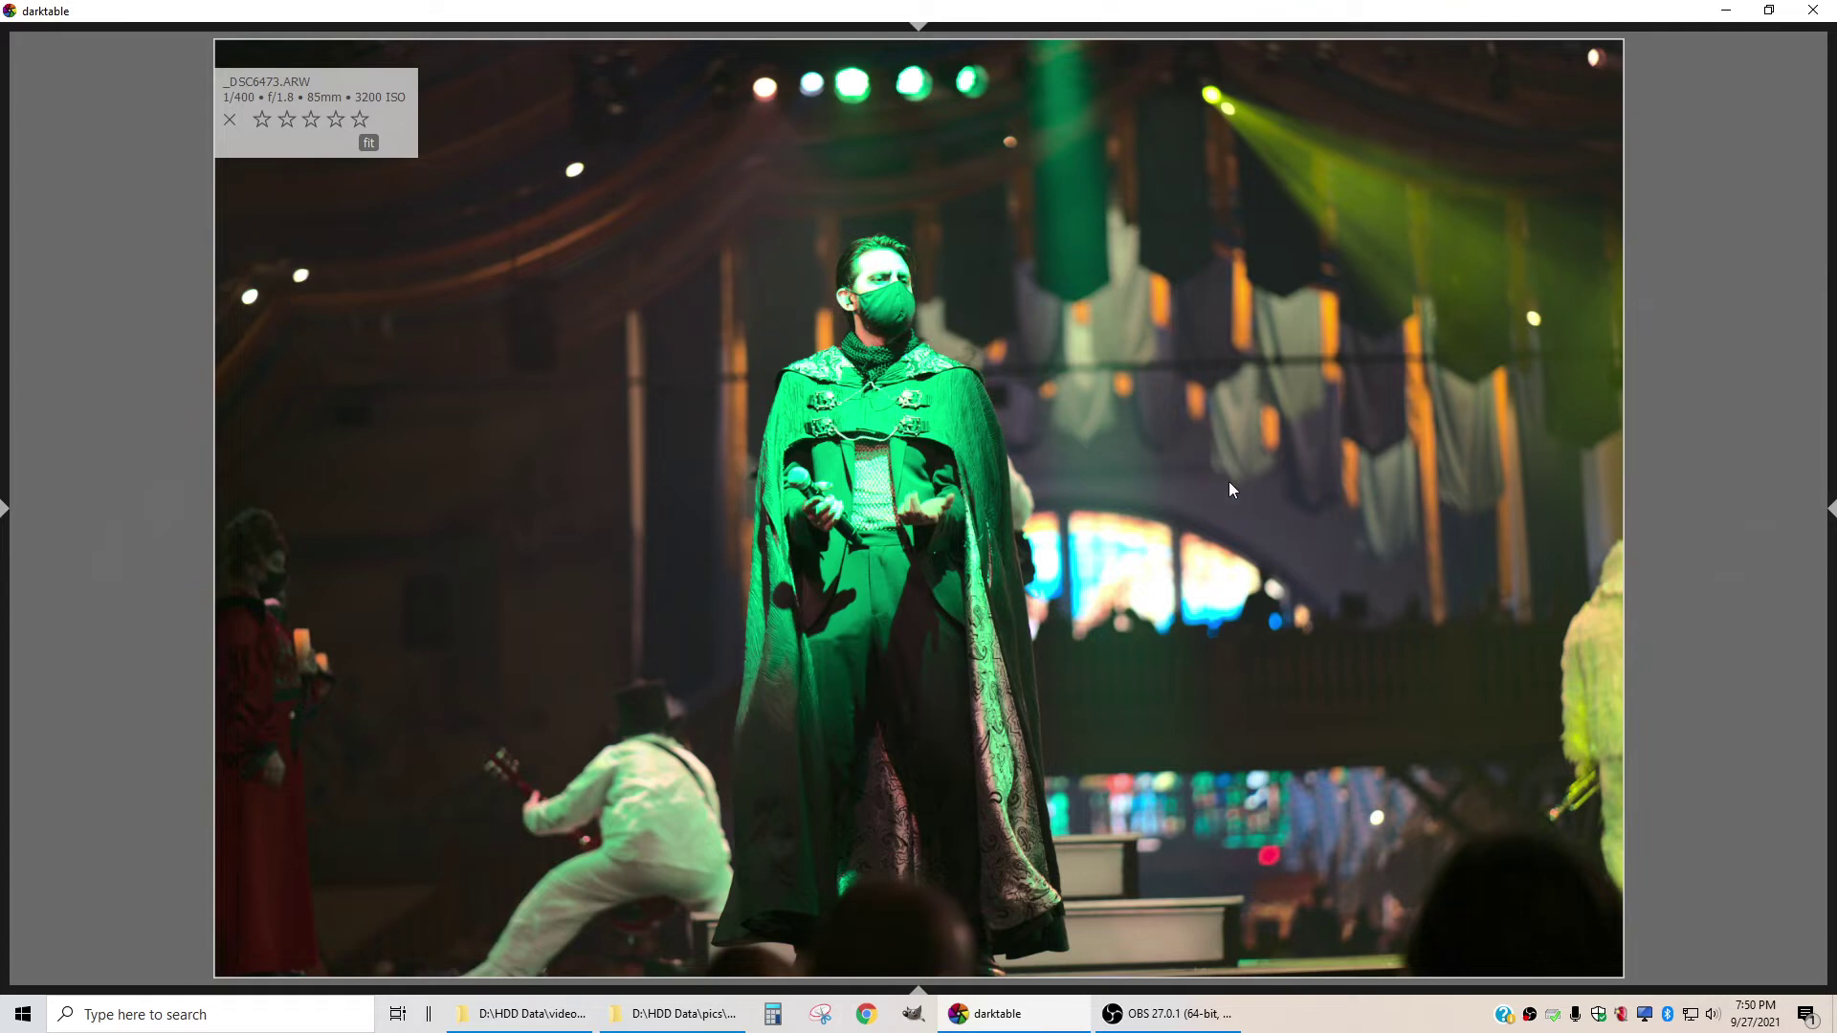
key(space)
key(space)
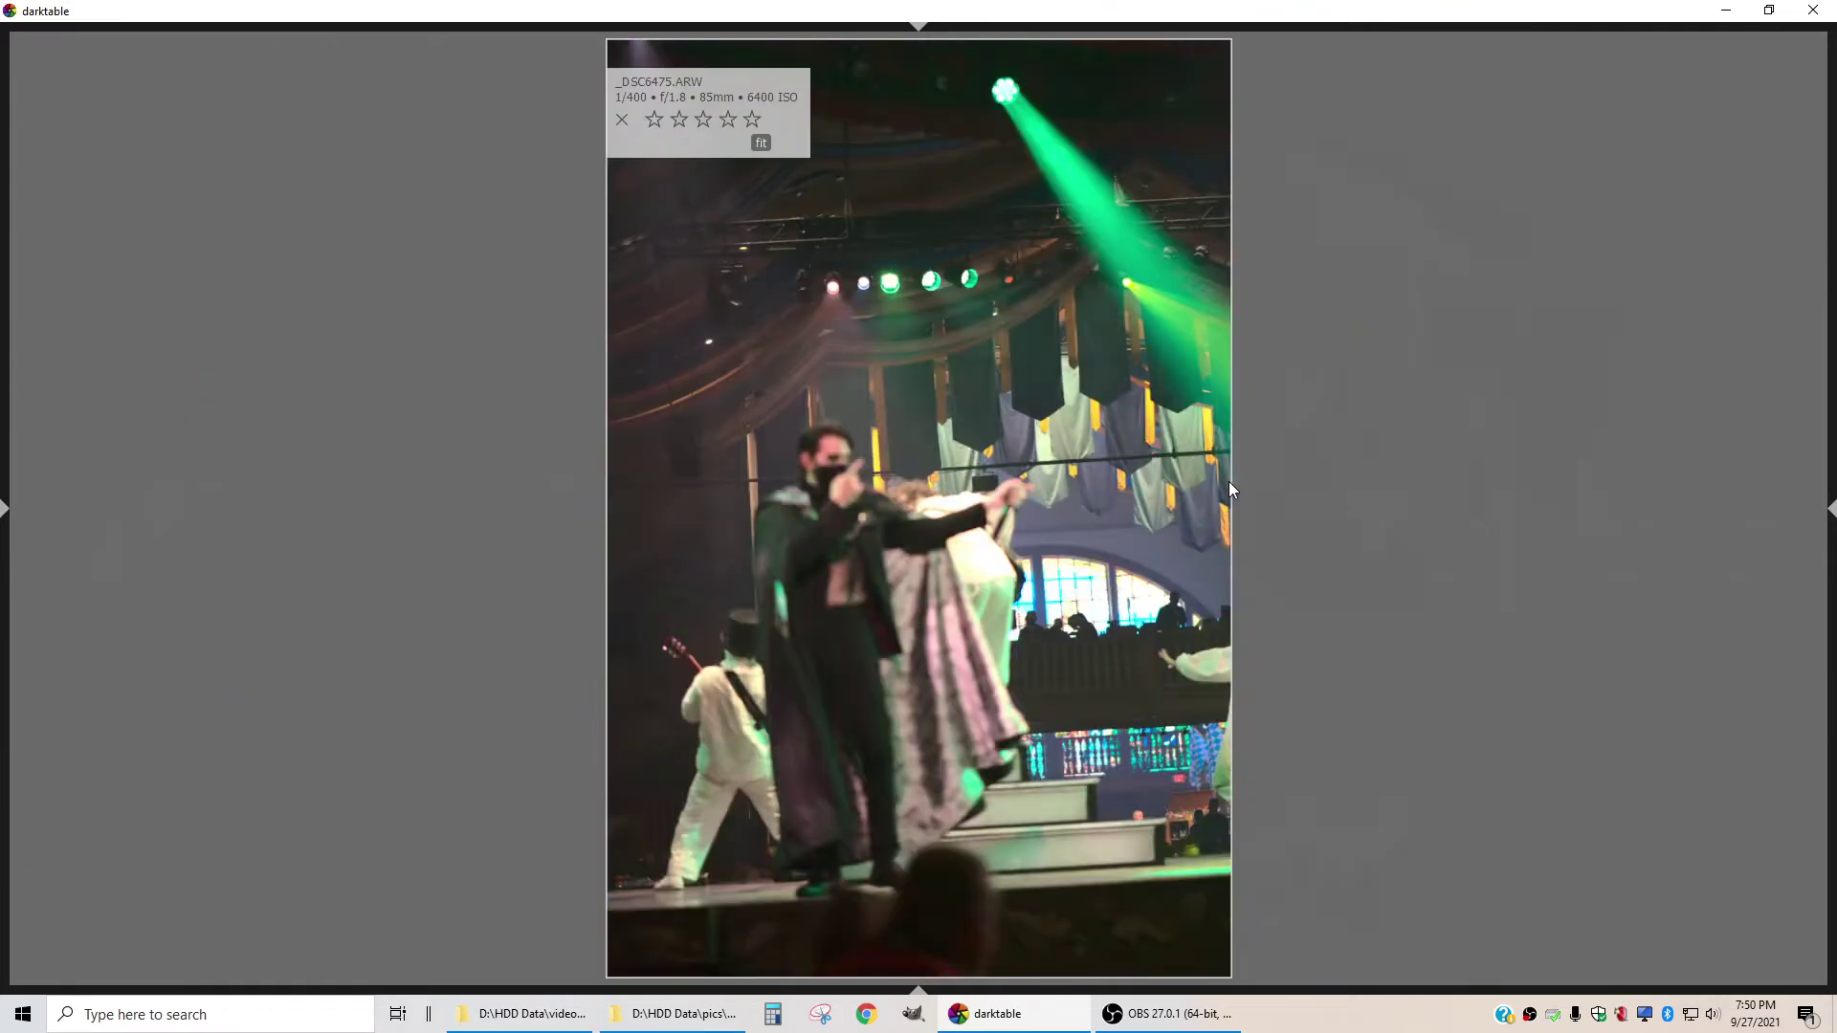
key(BackSpace)
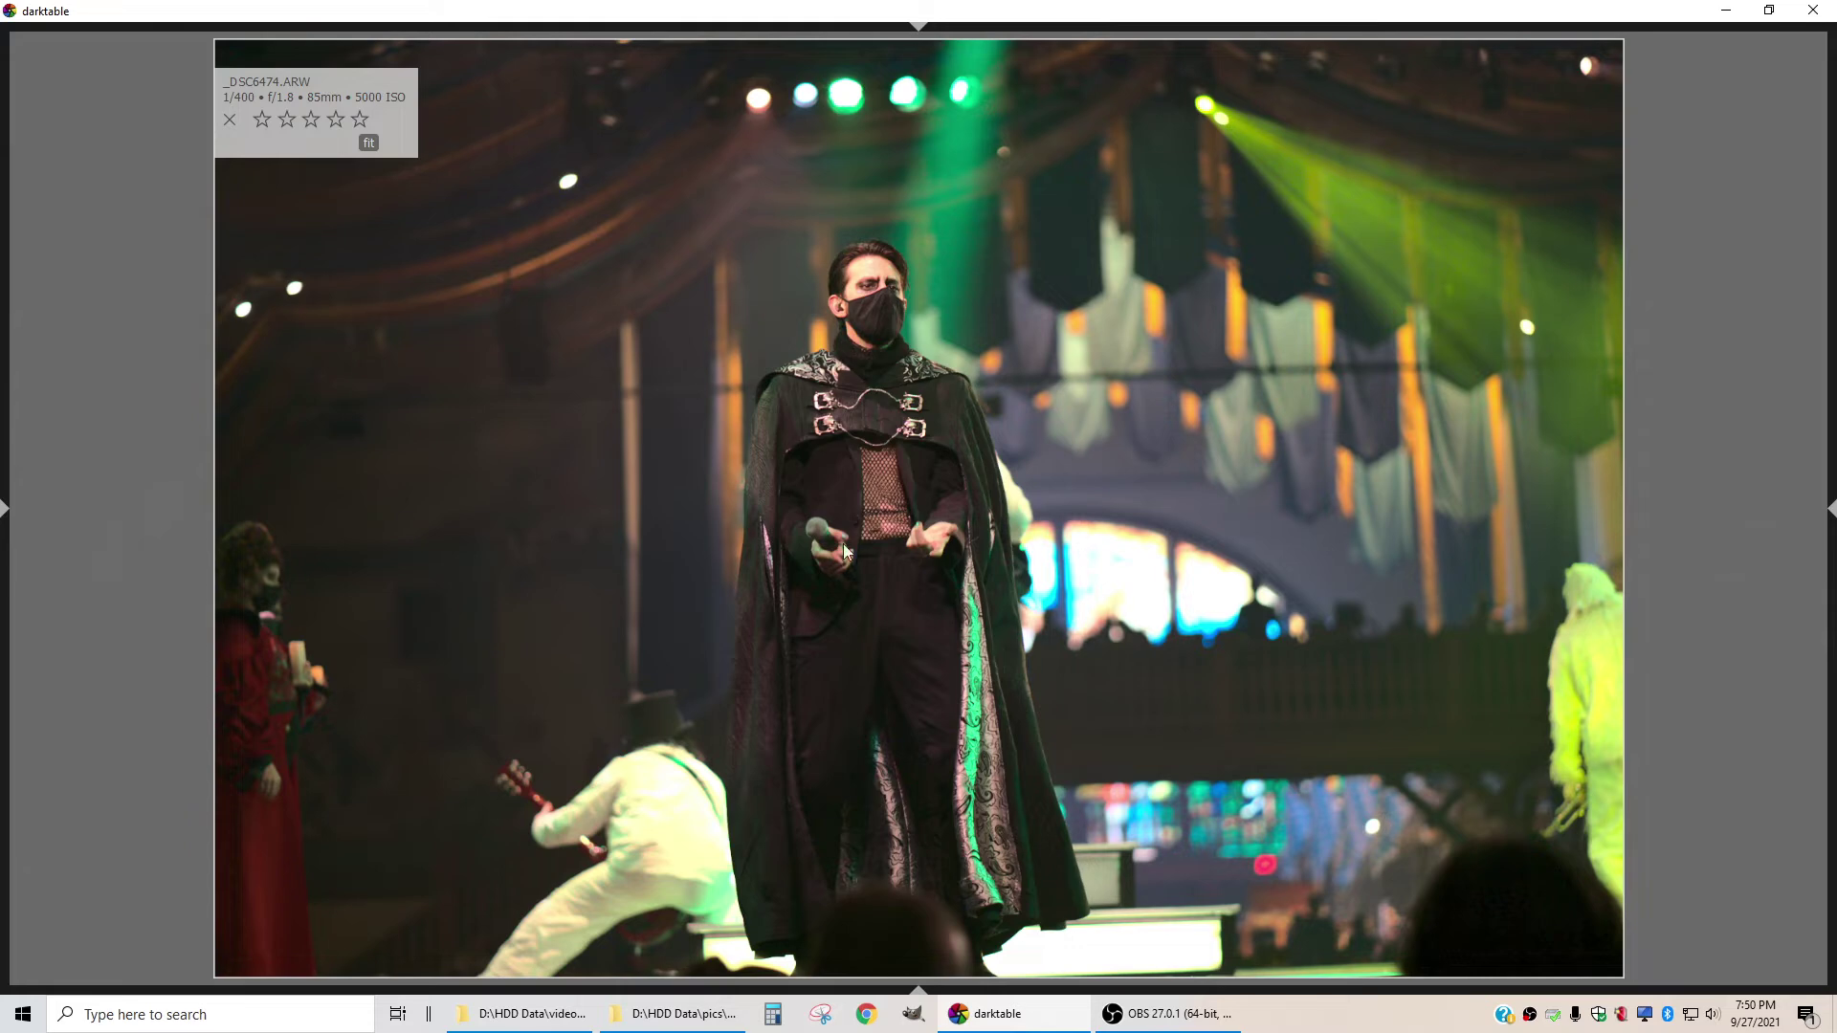
key(BackSpace)
key(BackSpace)
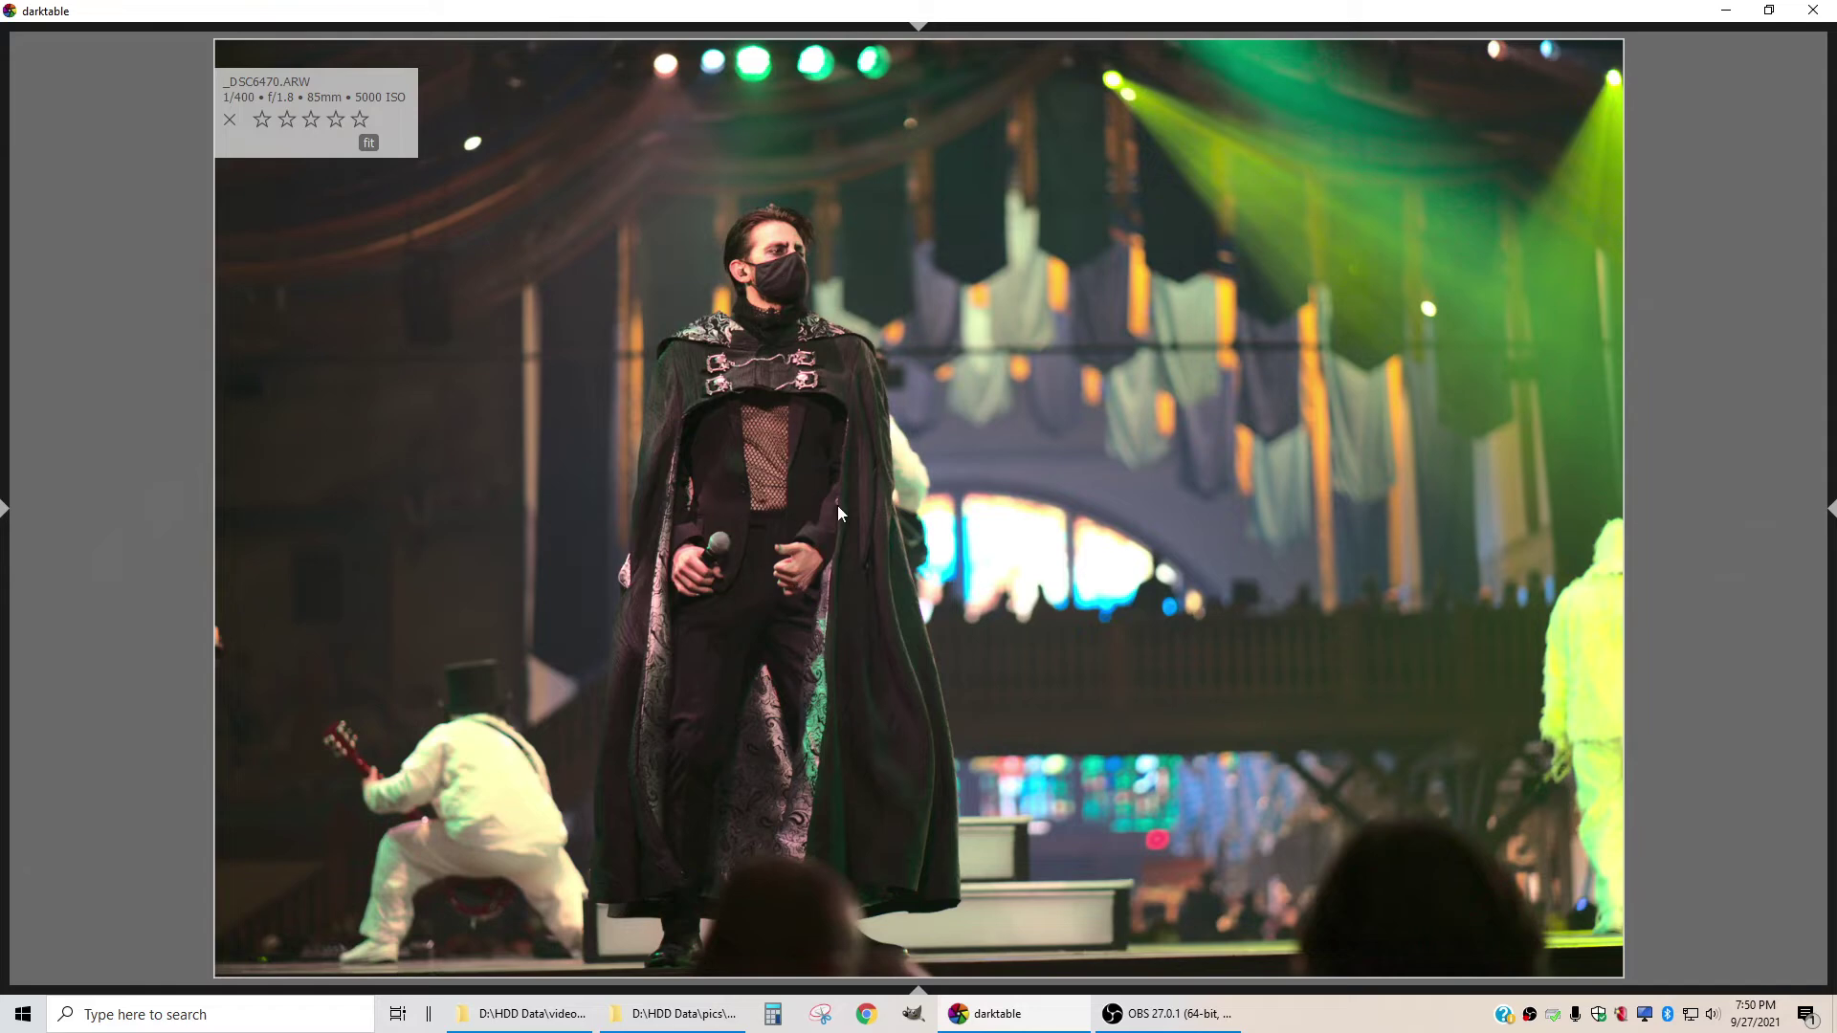
Compare the caped-singer shots again around _DSC6470.ARW and onward through _DSC6475.ARW for possible keepers
key(Left)
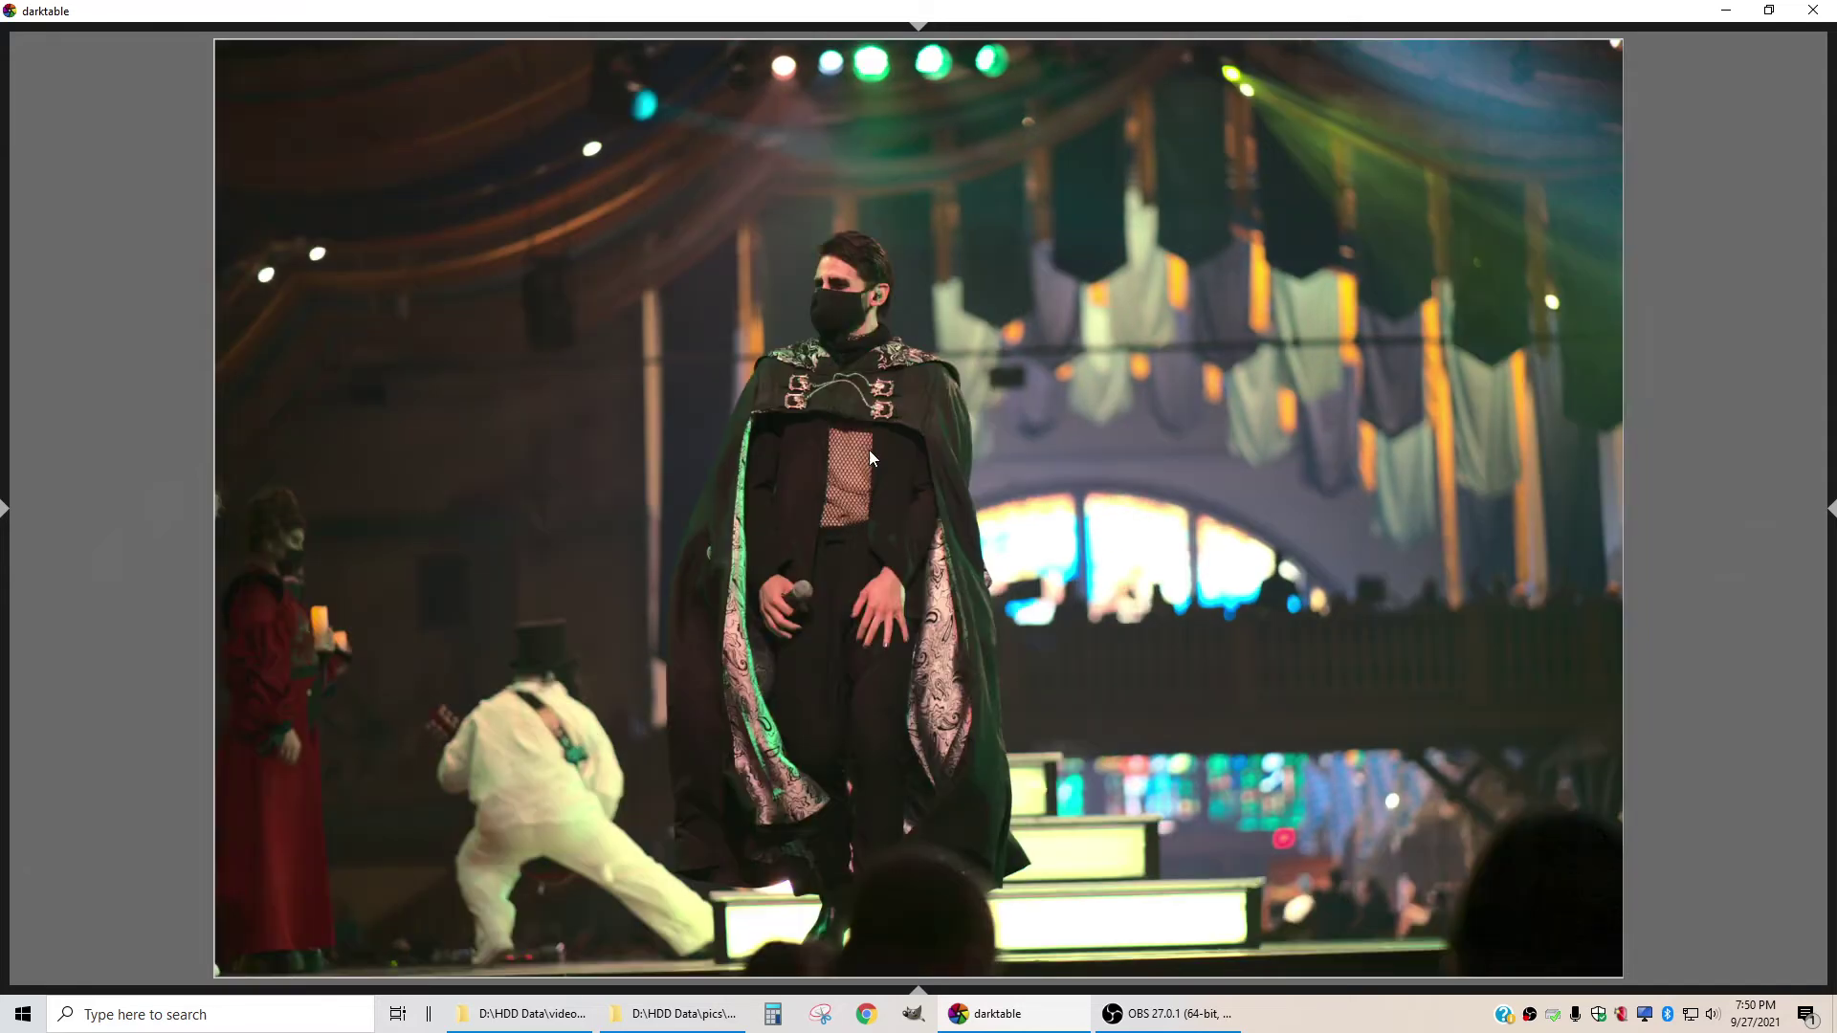
key(Right)
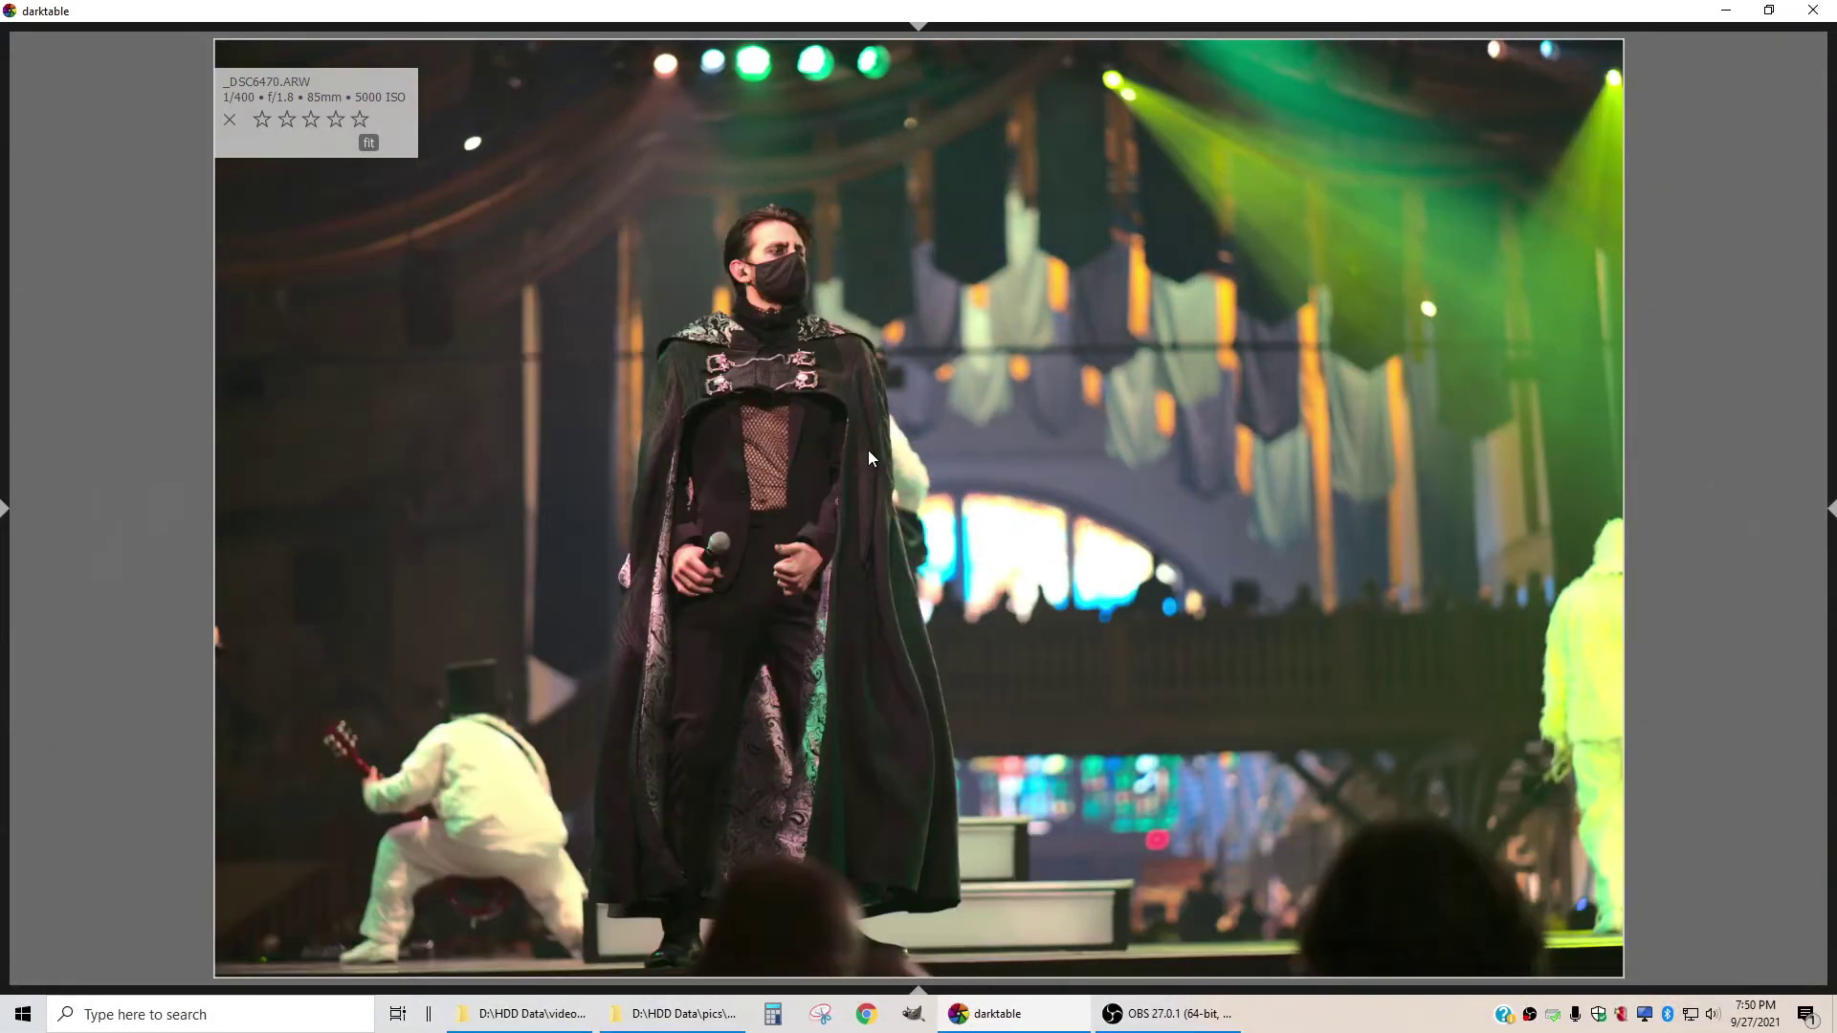
key(Right)
key(Right)
key(Right)
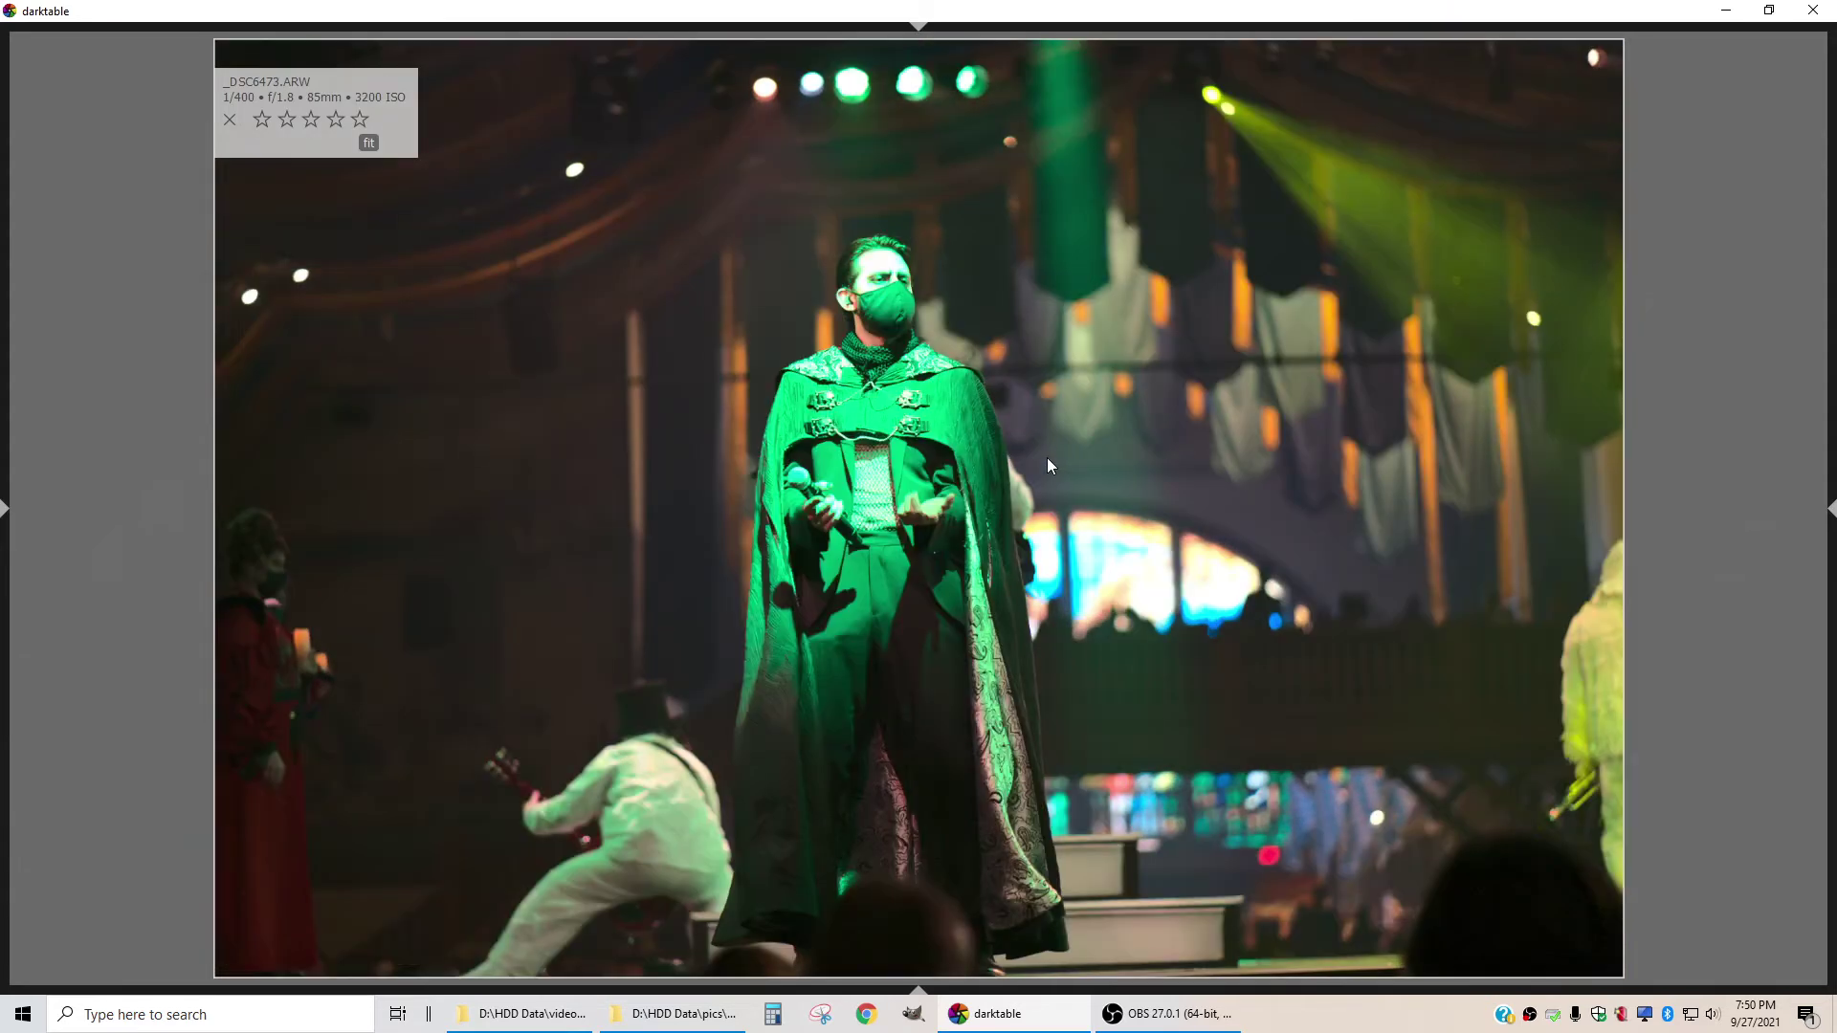
key(Right)
key(Right)
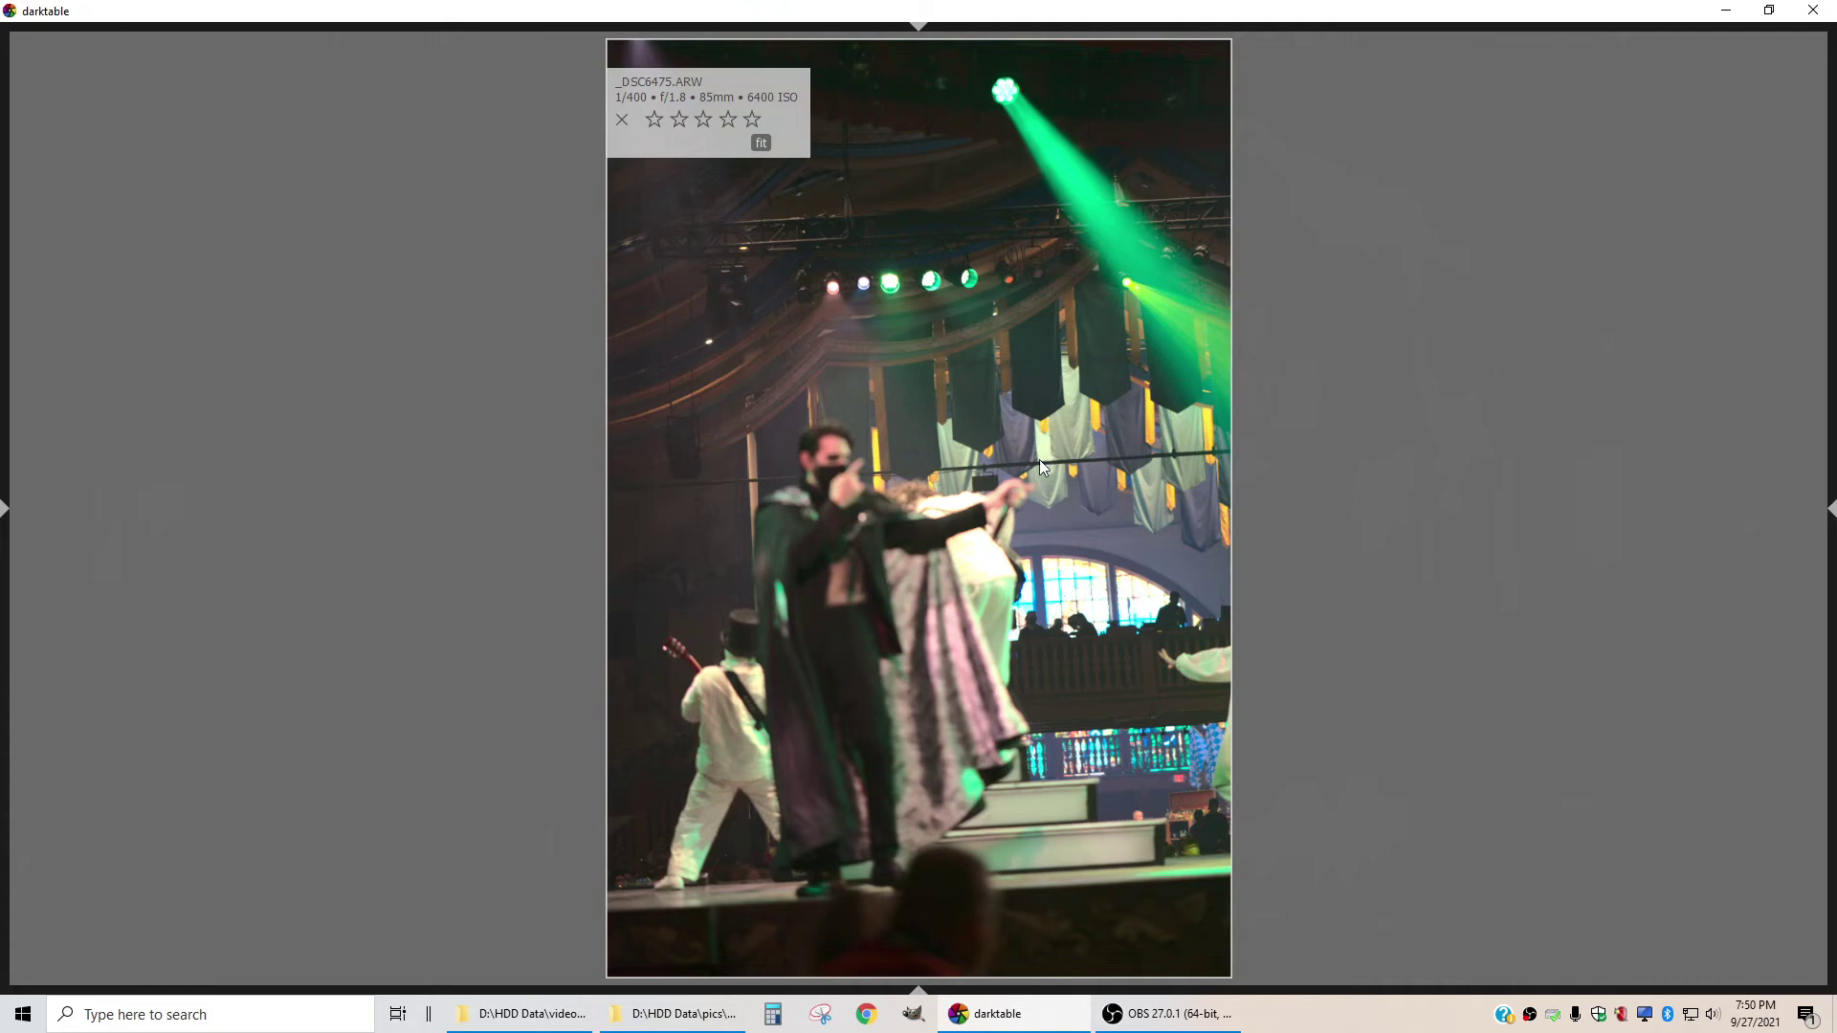
key(Left)
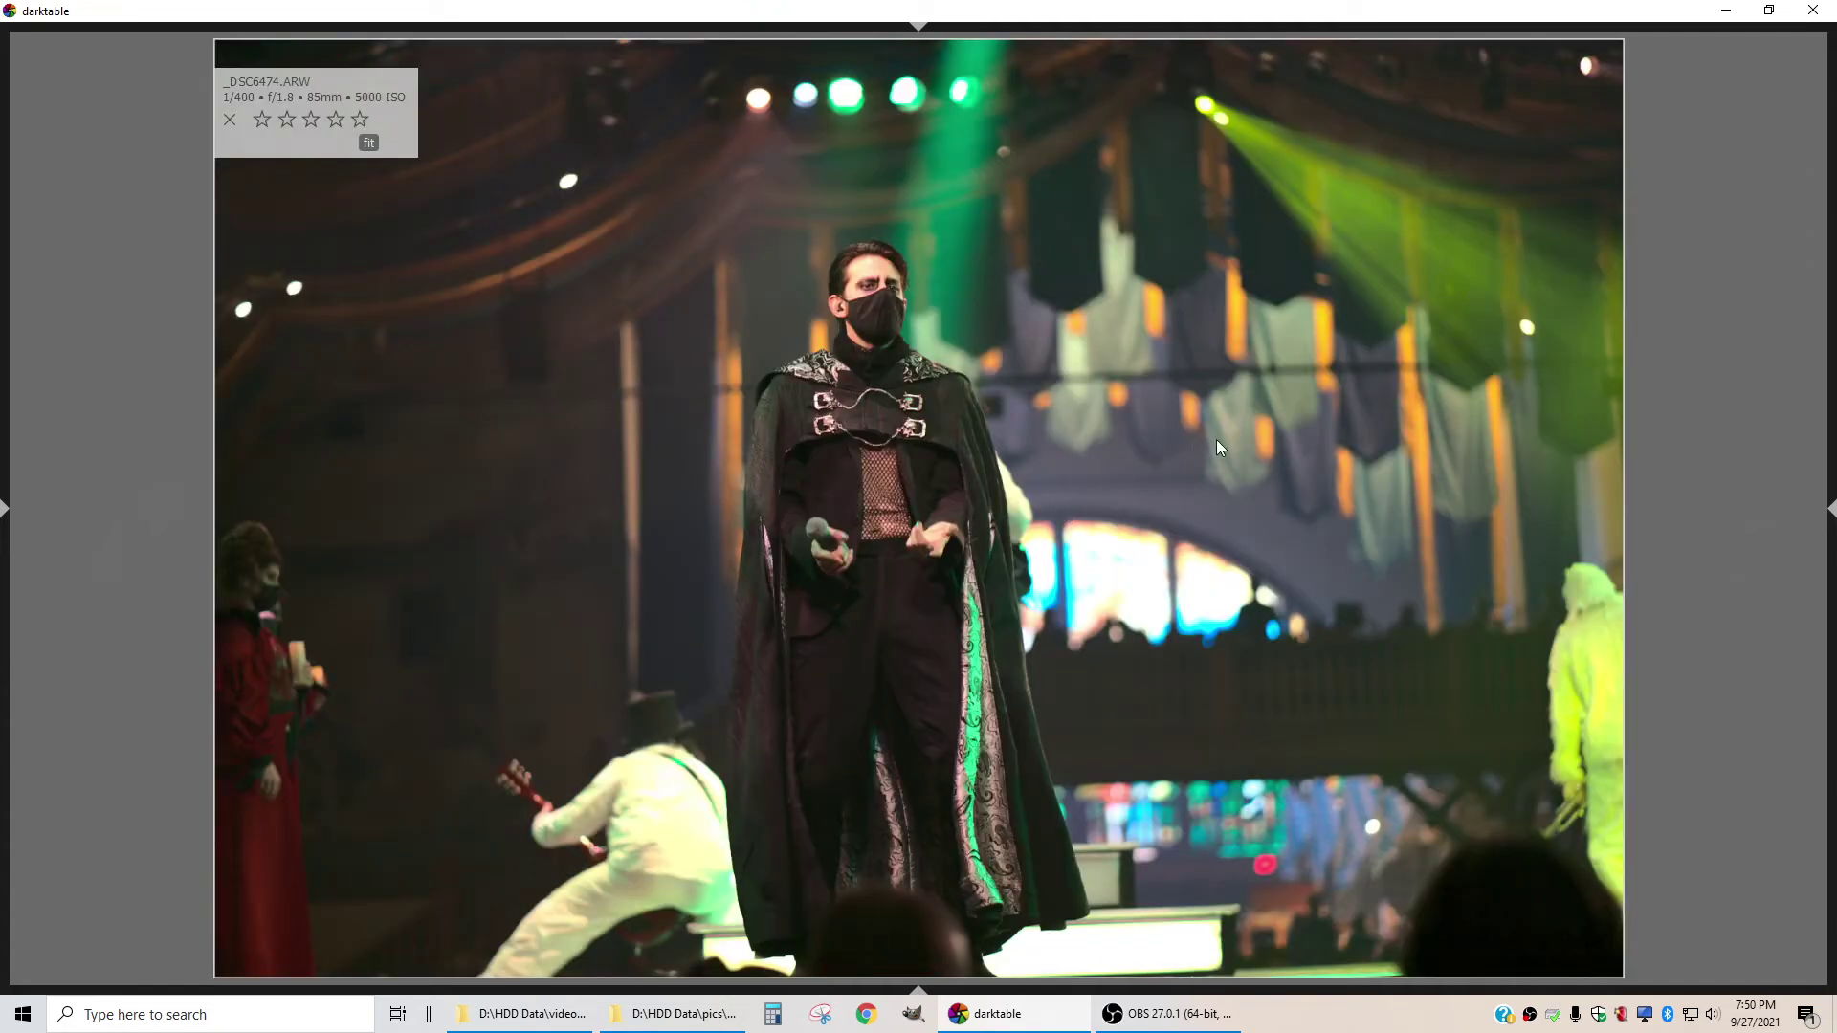
key(Right)
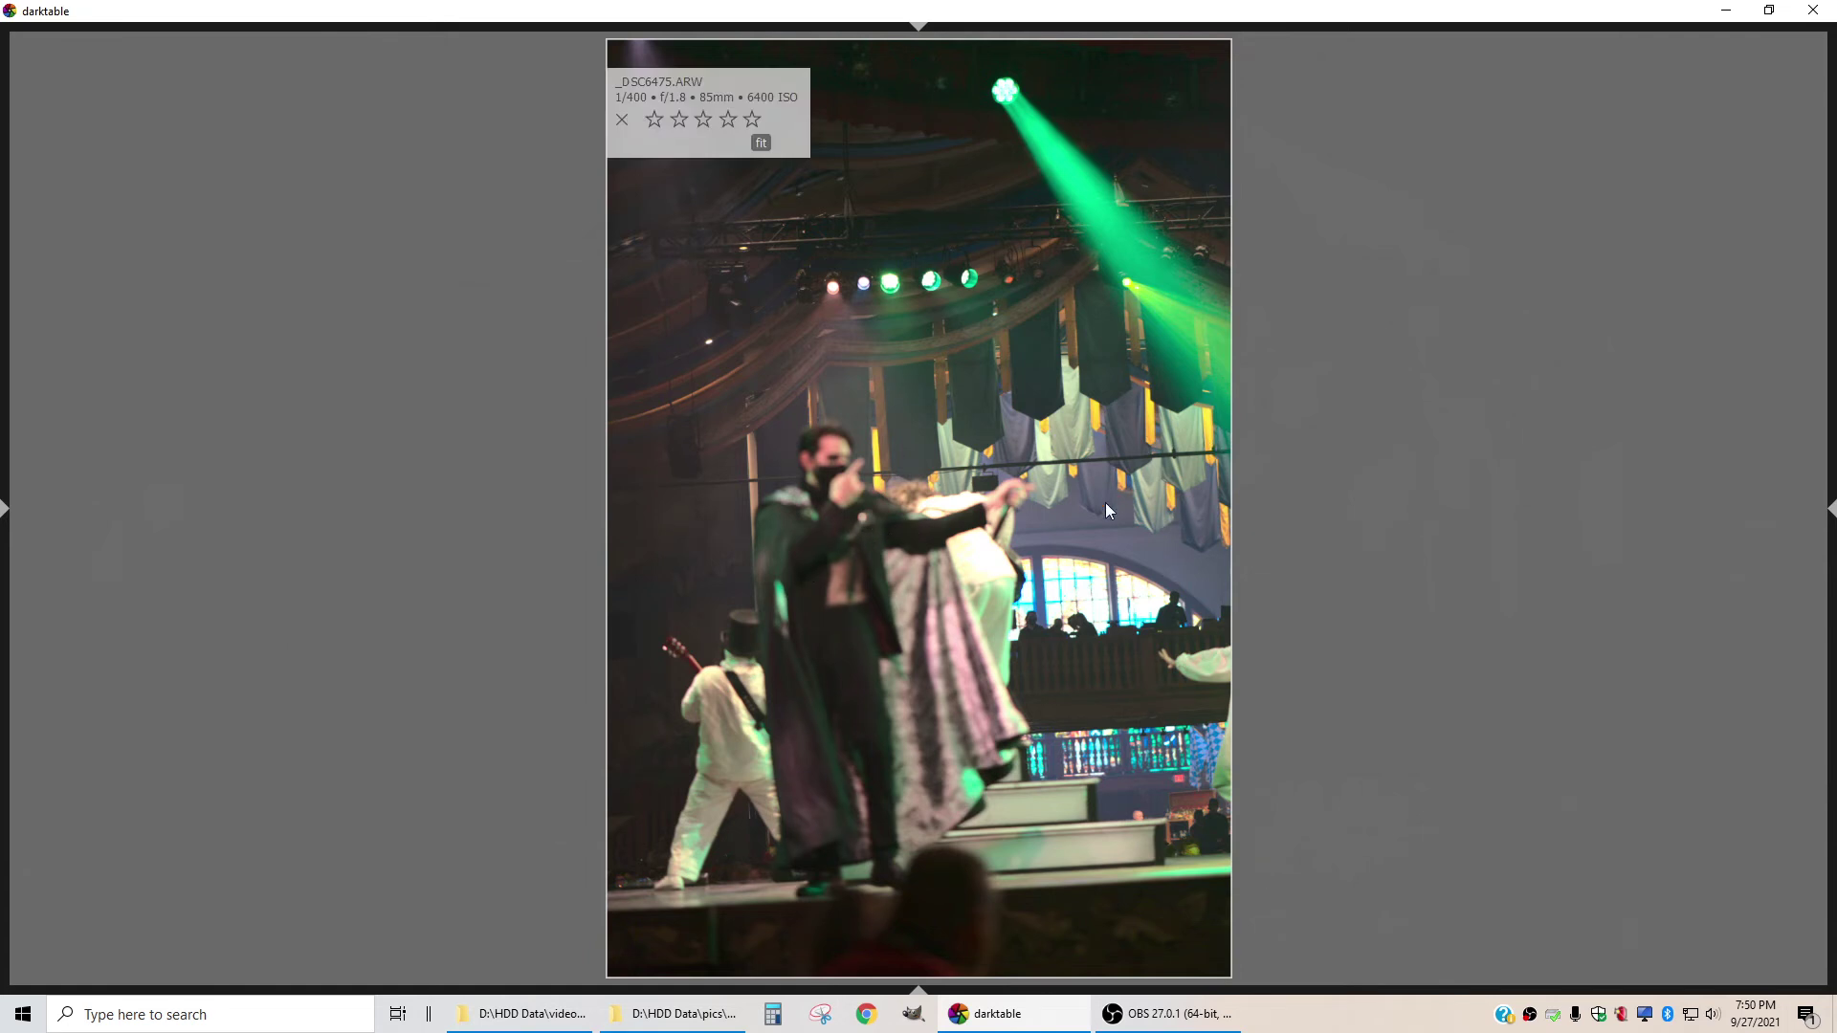
Compare the raised-fist shot _DSC6478.ARW with the following frames, rate it three stars and continue to _DSC6479.ARW
key(Right)
key(Right)
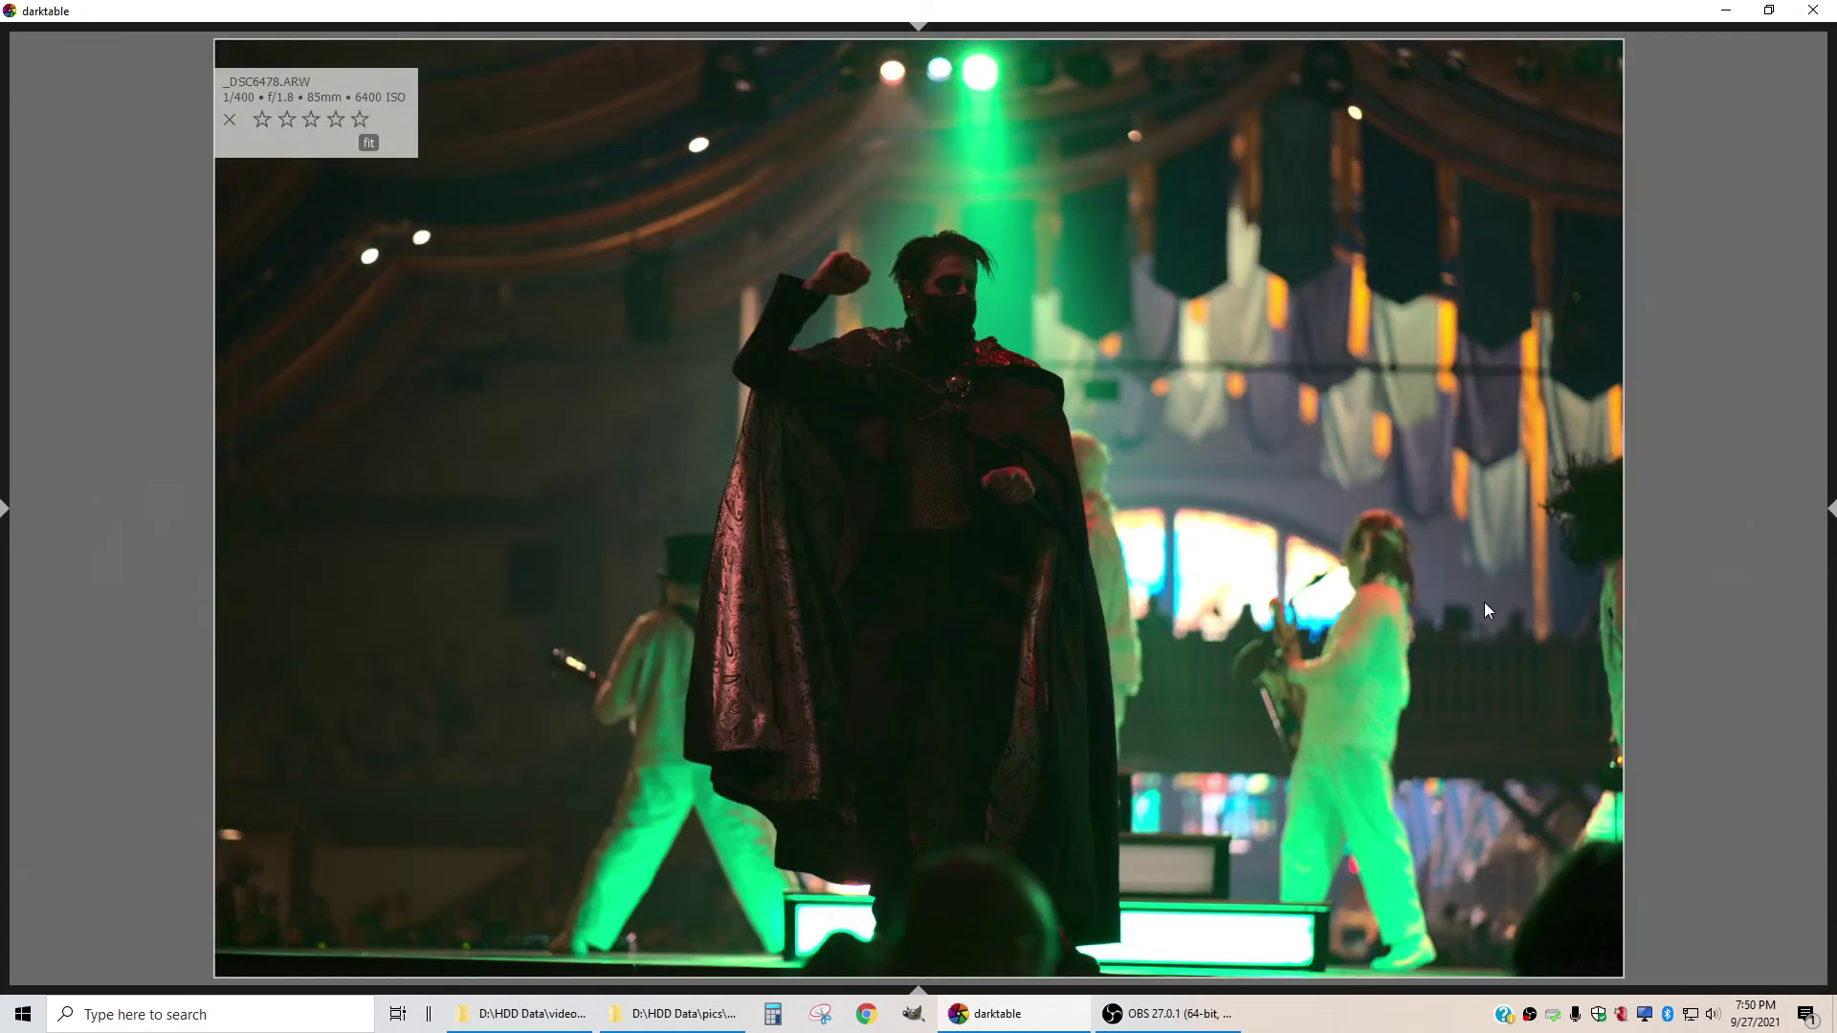
key(Right)
key(Right)
key(Left)
key(Left)
key(3)
key(Right)
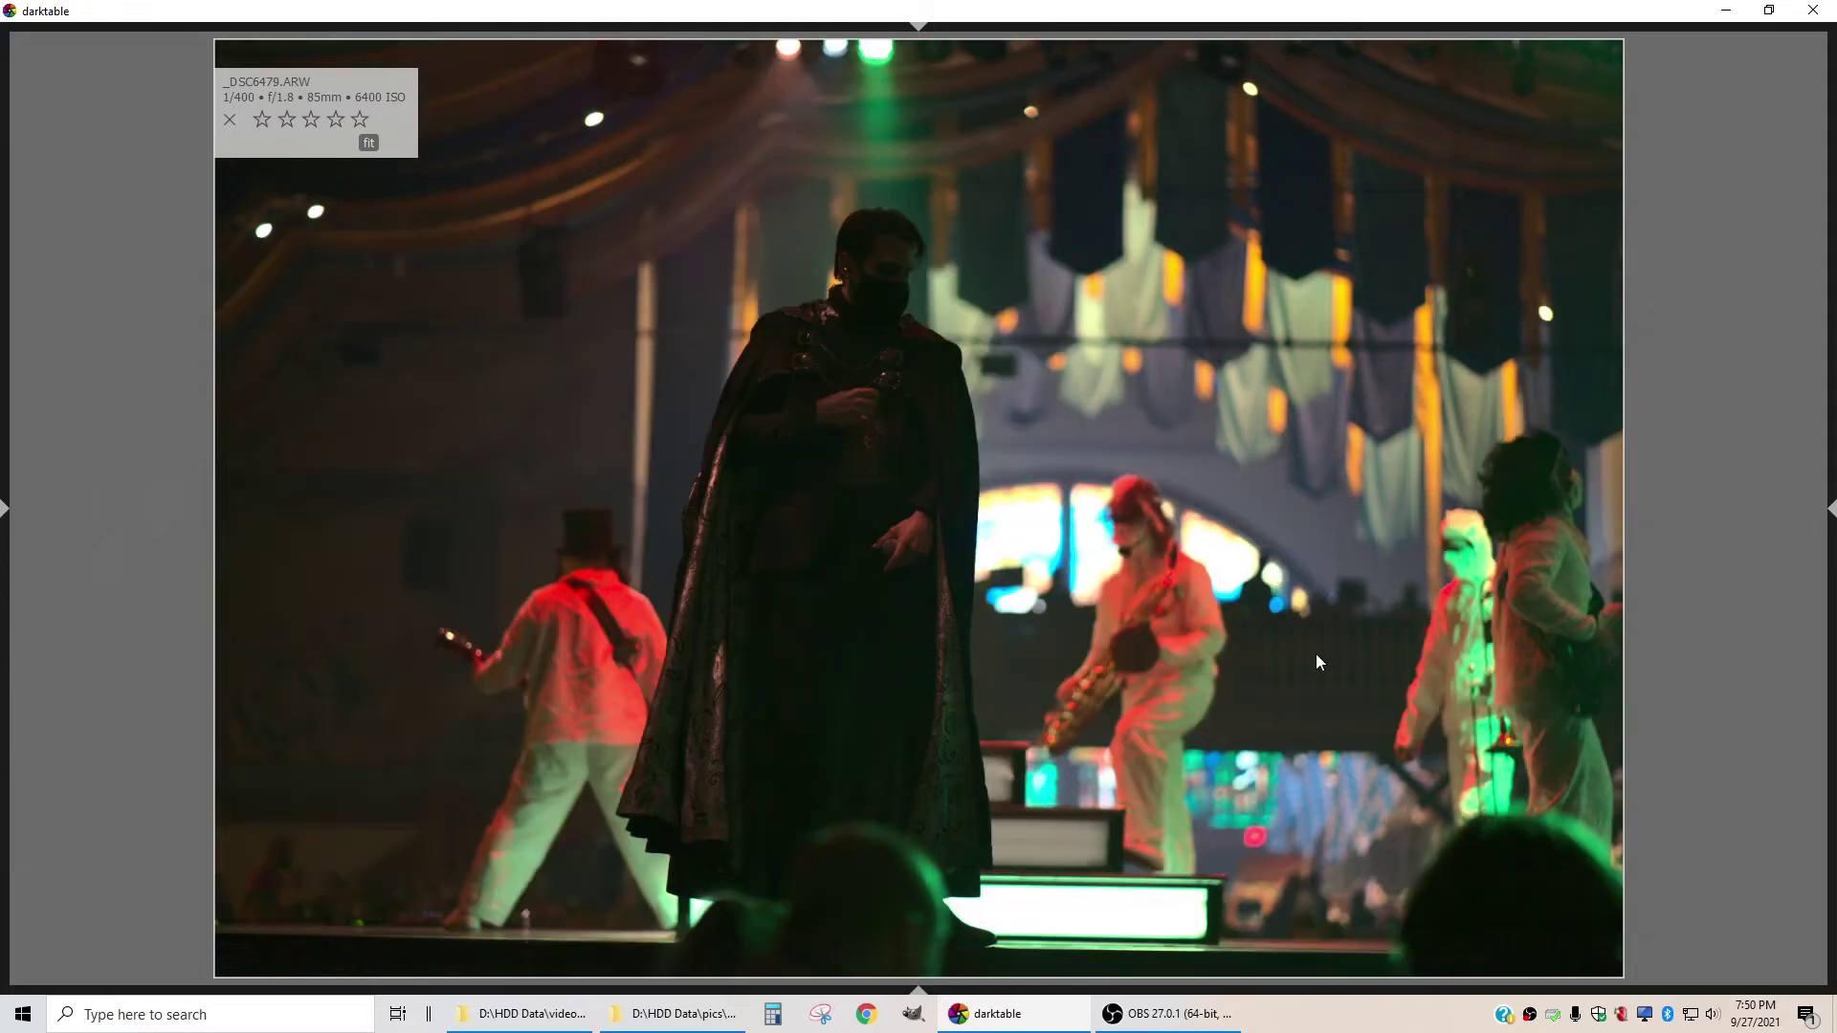
Compare the caped-singer shots _DSC6479.ARW through _DSC6482.ARW with the raised-fist shot _DSC6478.ARW
key(Right)
key(Right)
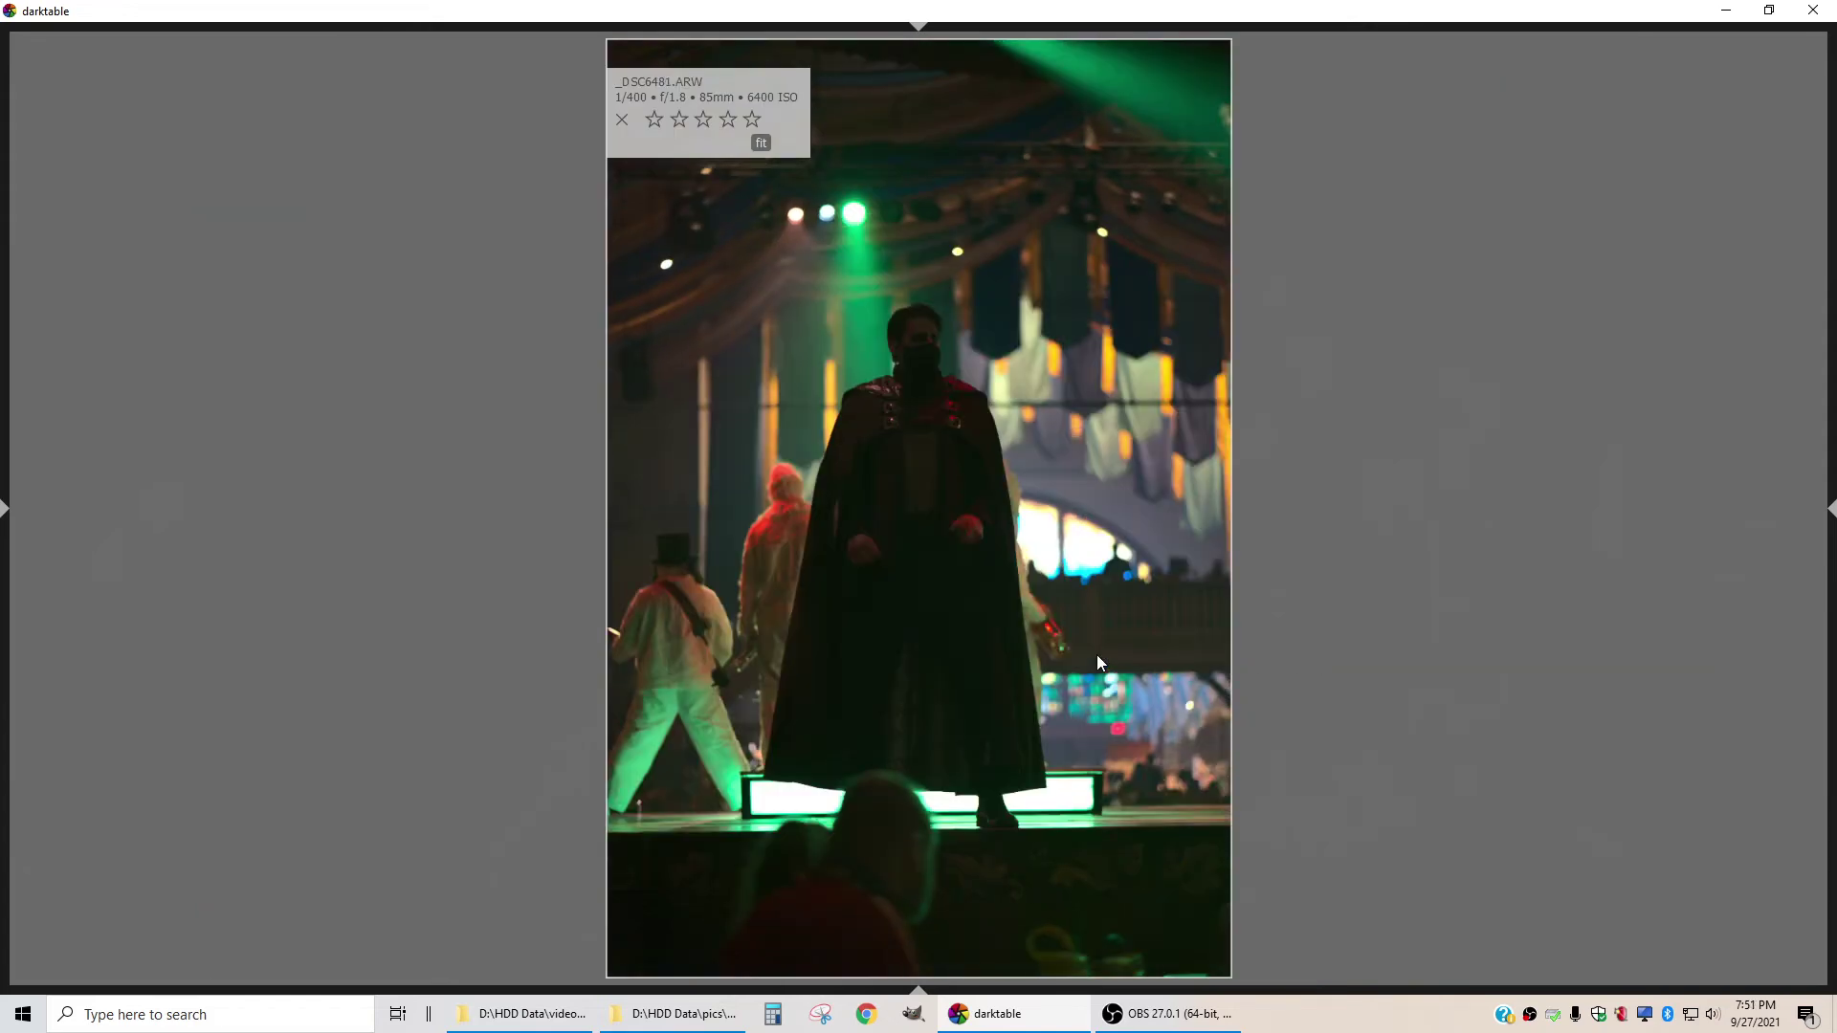
key(Right)
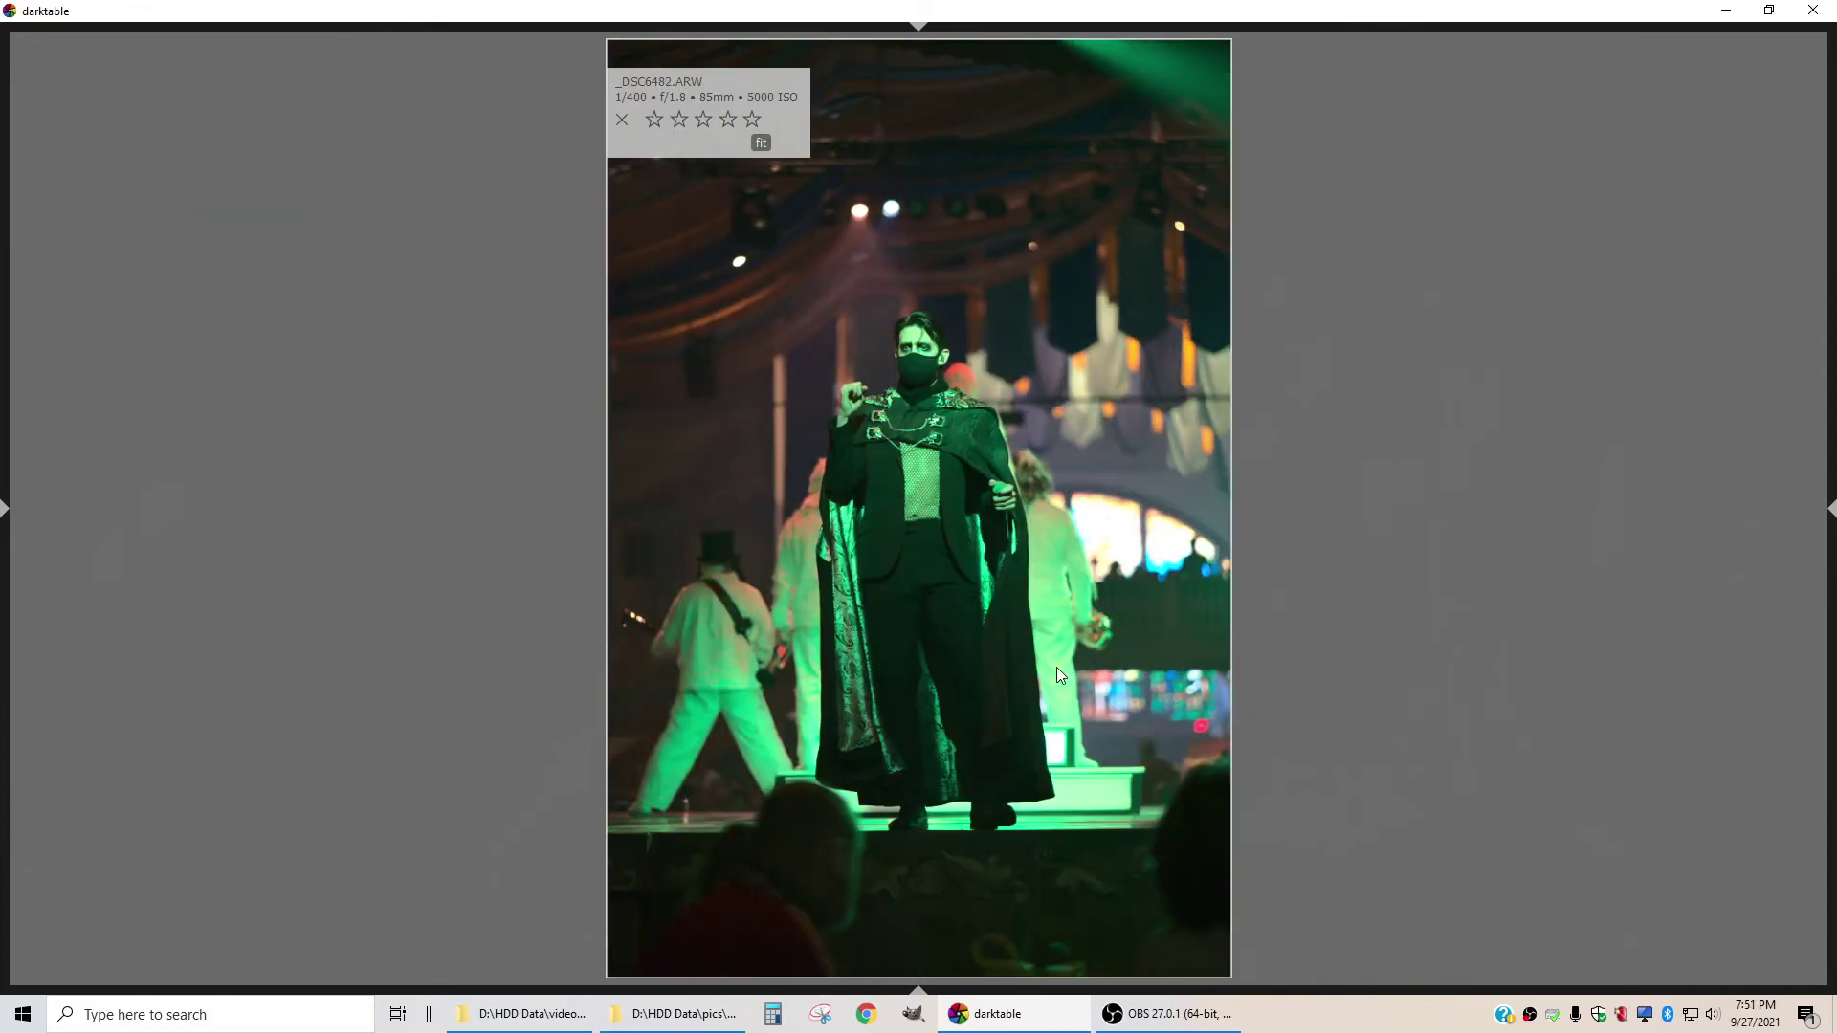
key(Left)
key(Left)
key(Left)
key(Left)
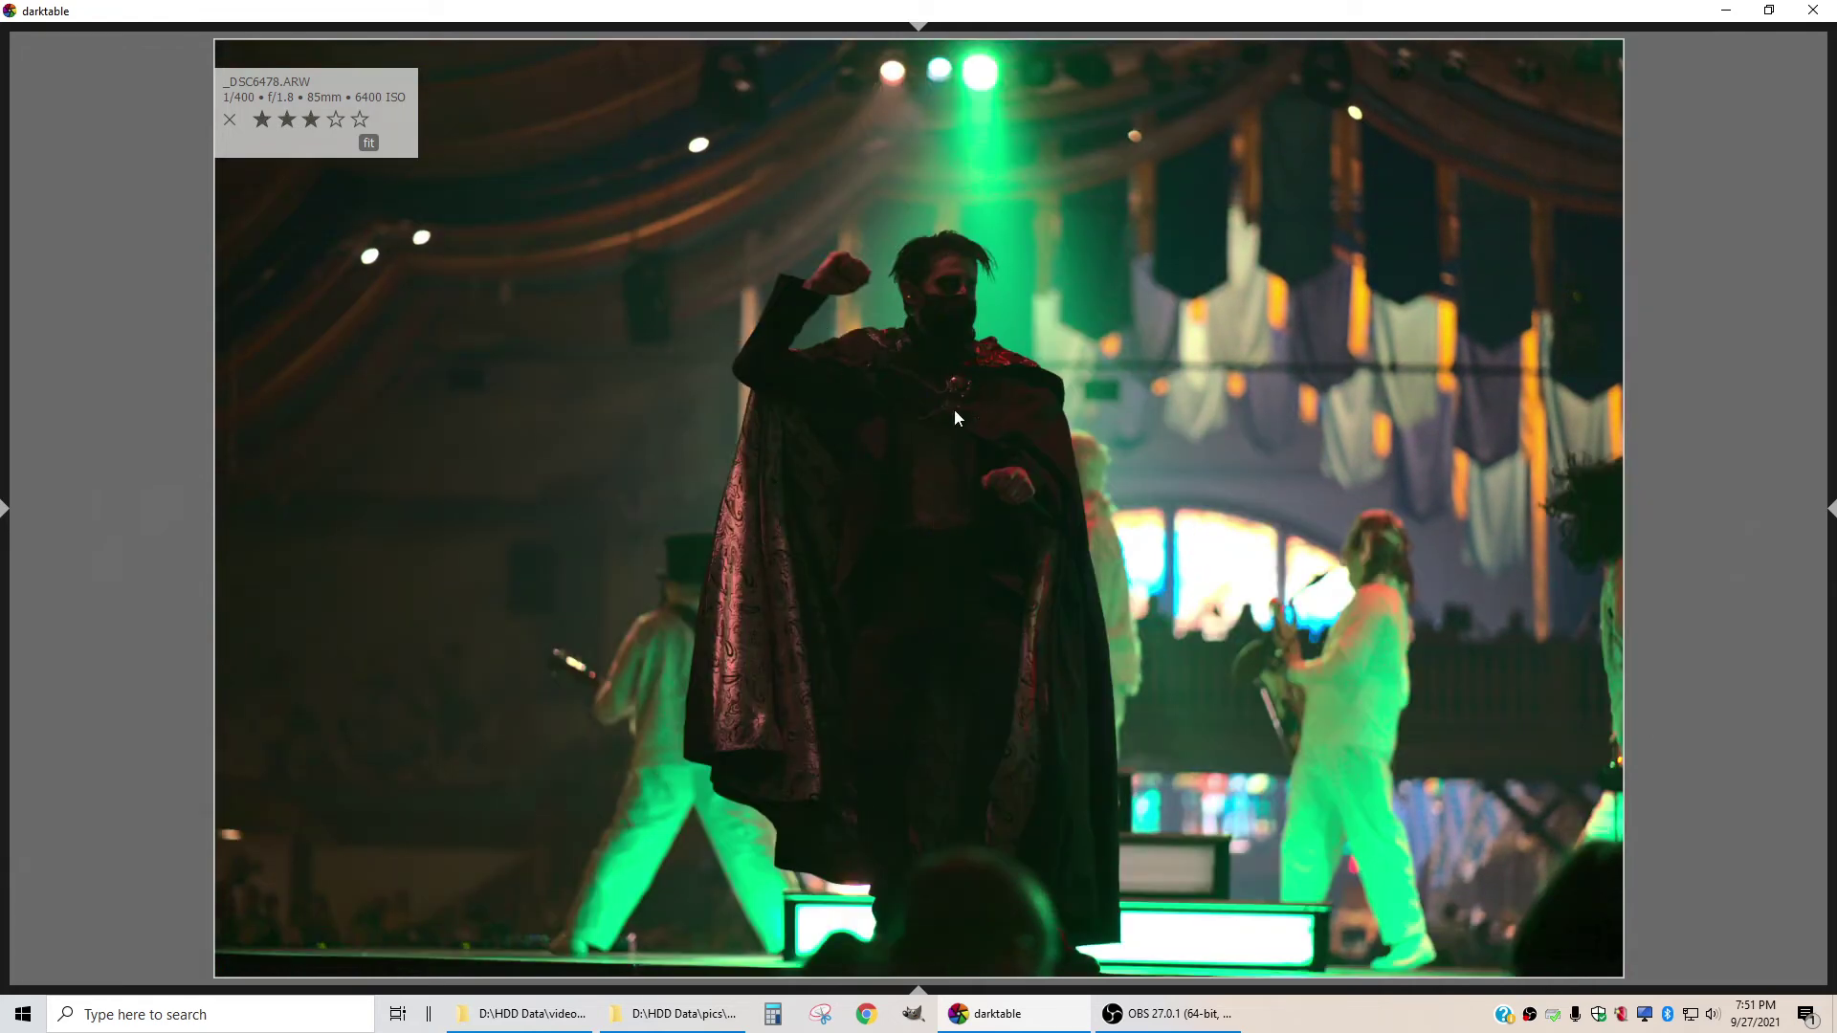
key(Right)
key(Right)
key(Right)
key(Right)
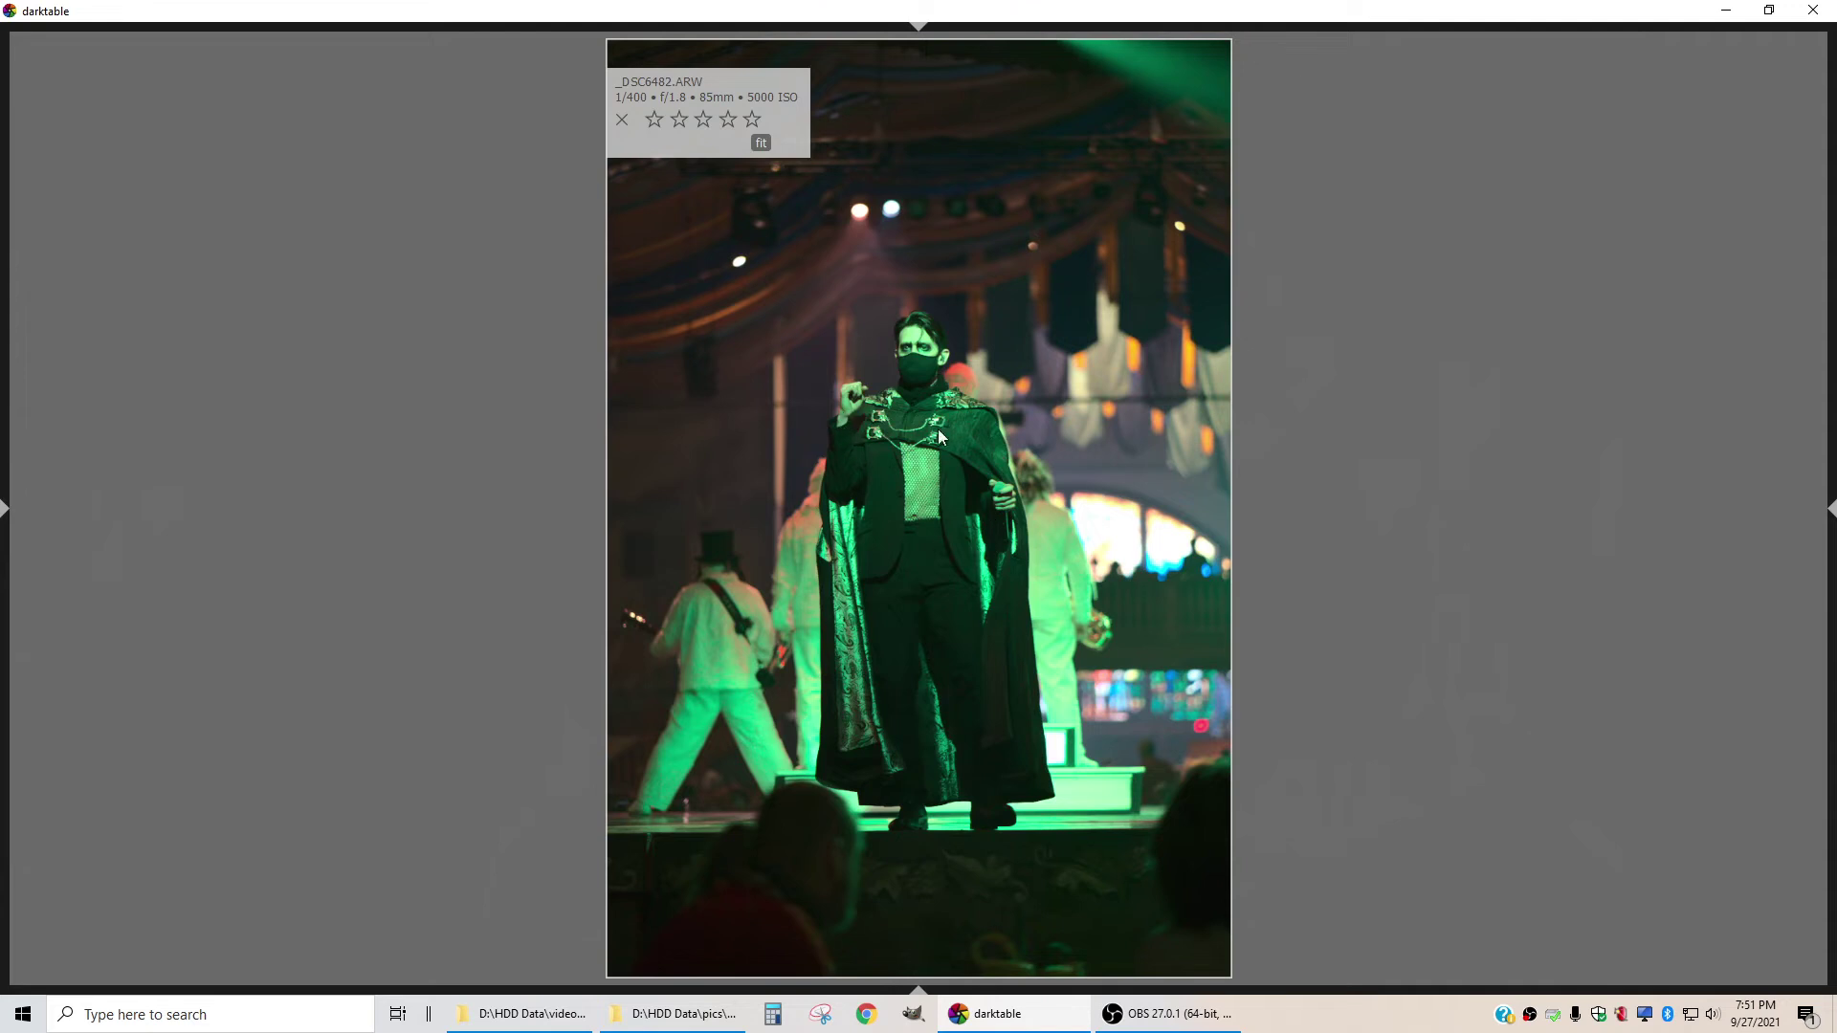
key(Right)
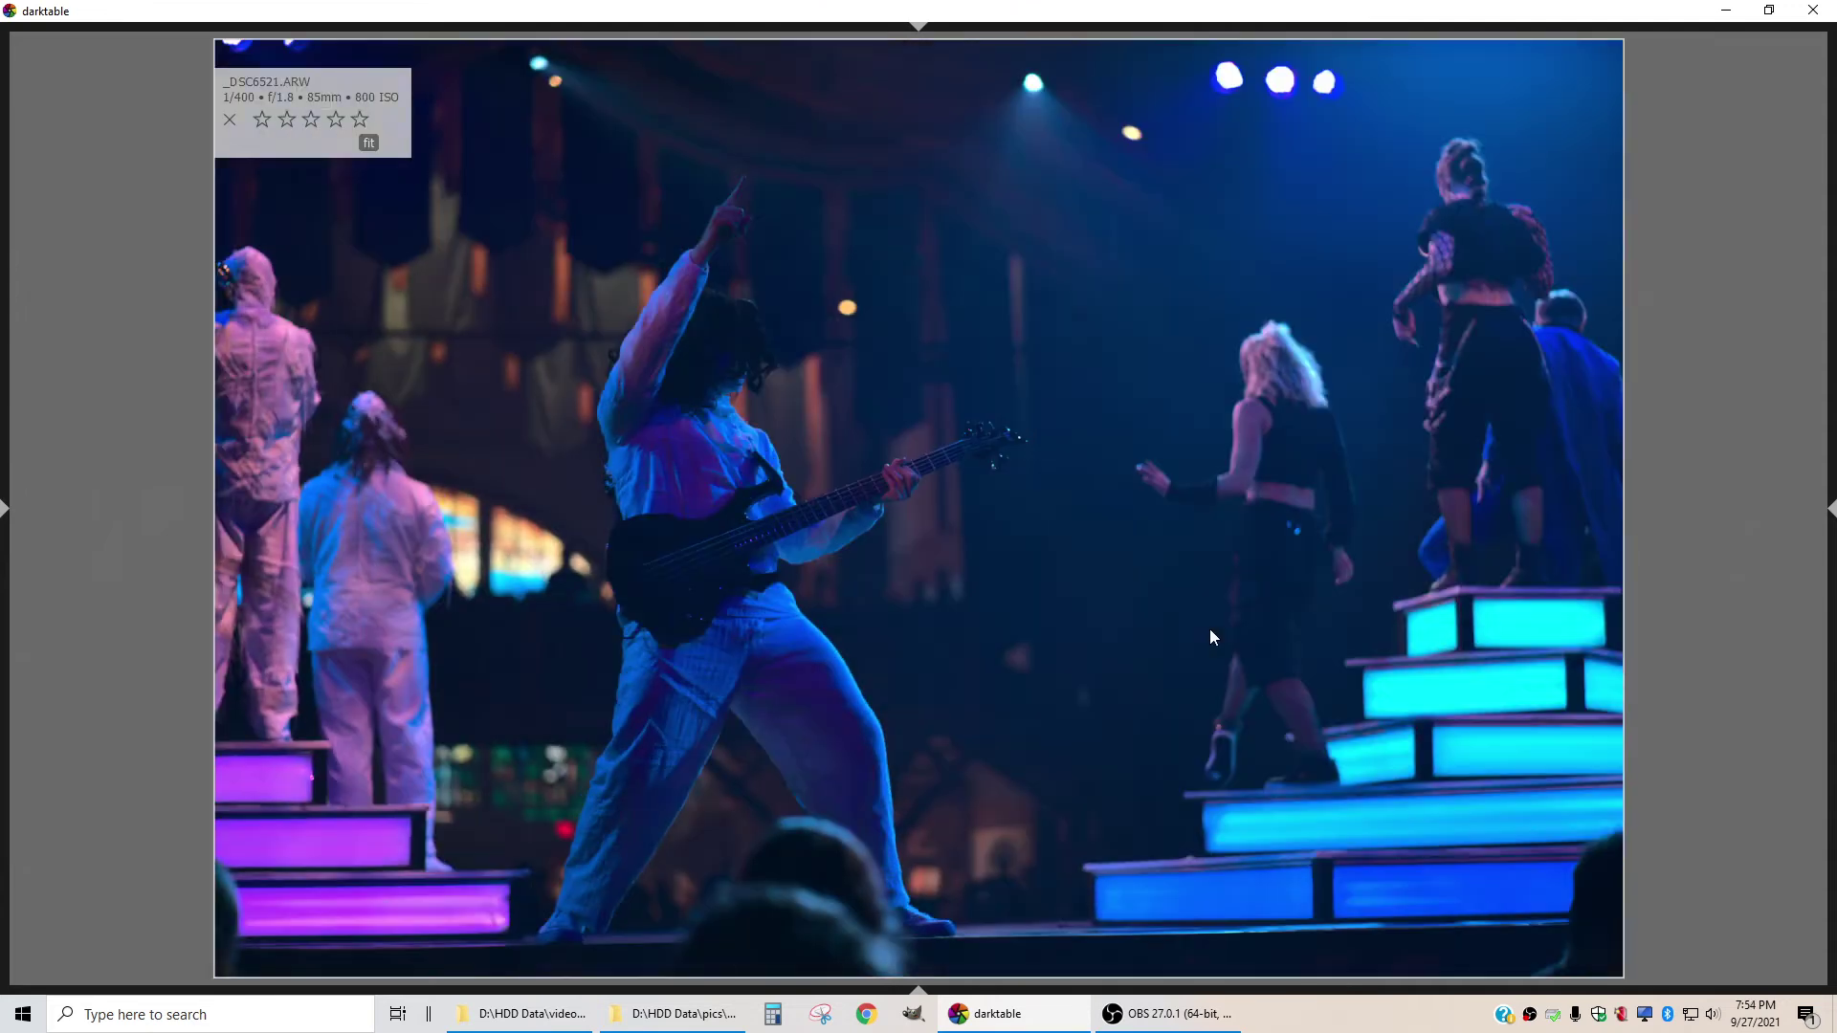
Review the bass-player and blue-suited singer shots from _DSC6521.ARW through _DSC6525.ARW, comparing the two pointing poses _DSC6522.ARW and _DSC6523.ARW
key(Right)
key(Right)
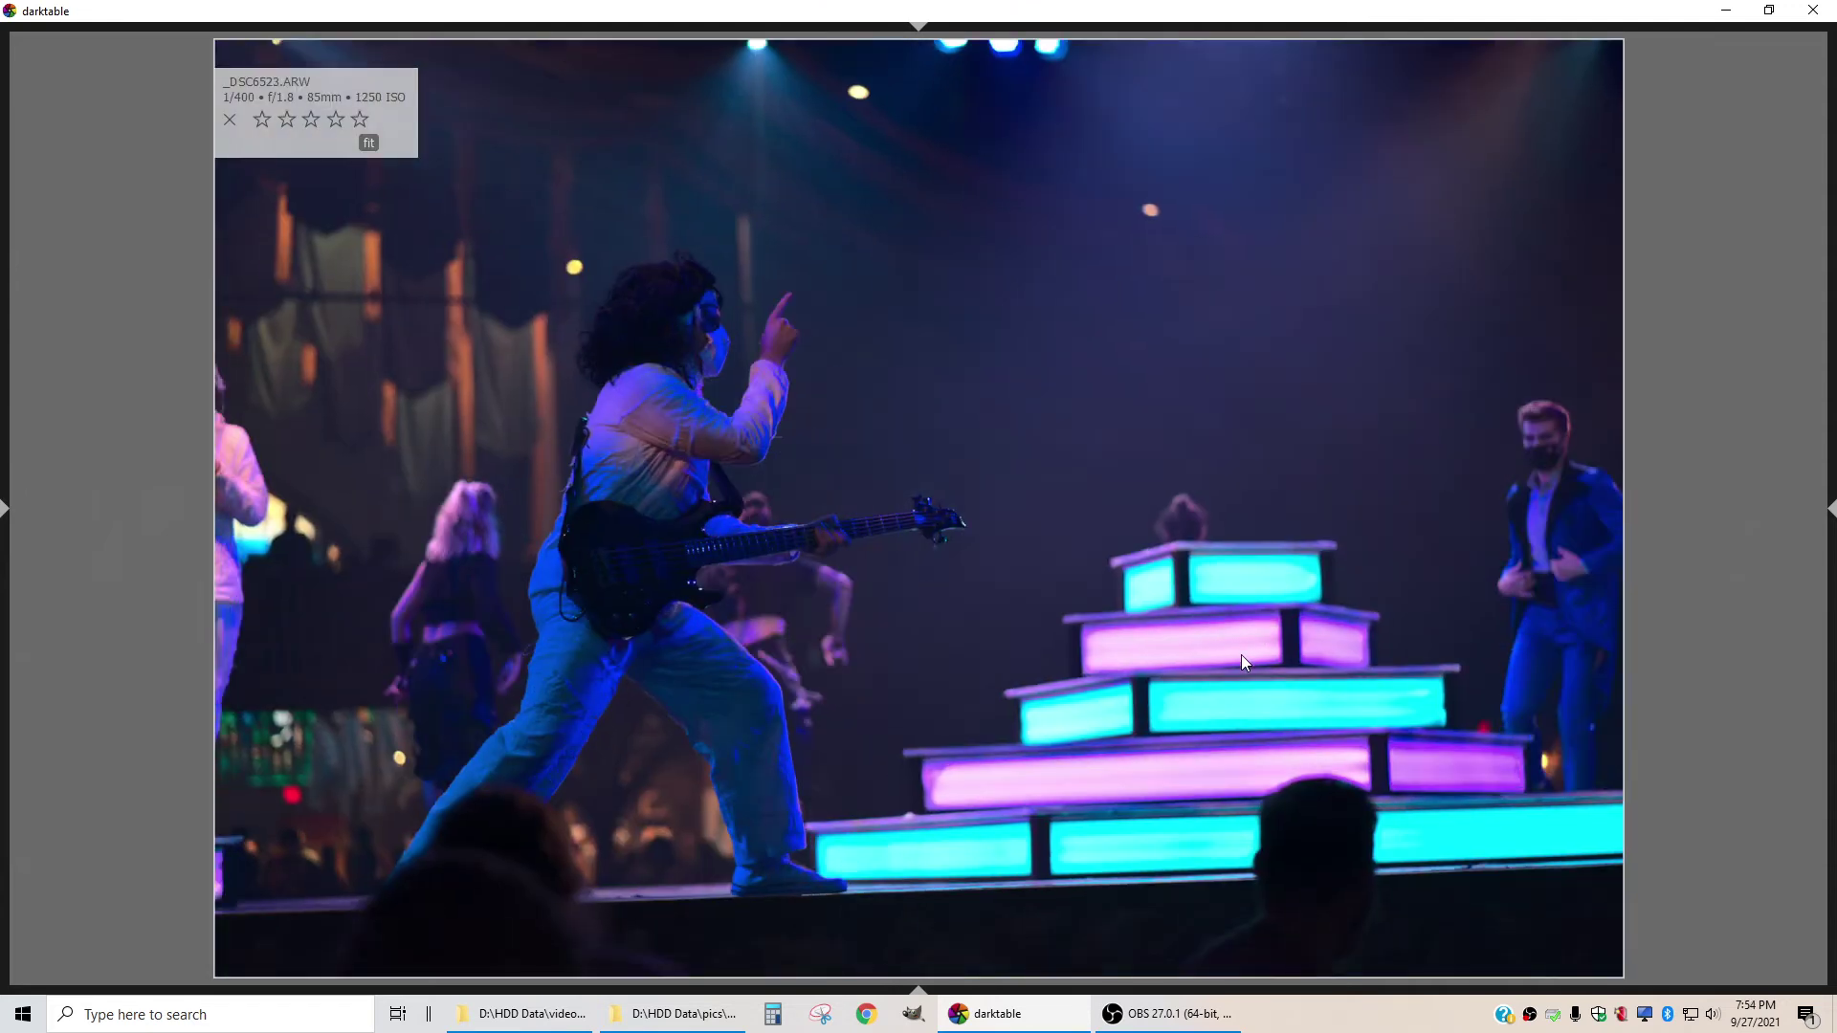
key(Right)
key(Left)
key(Left)
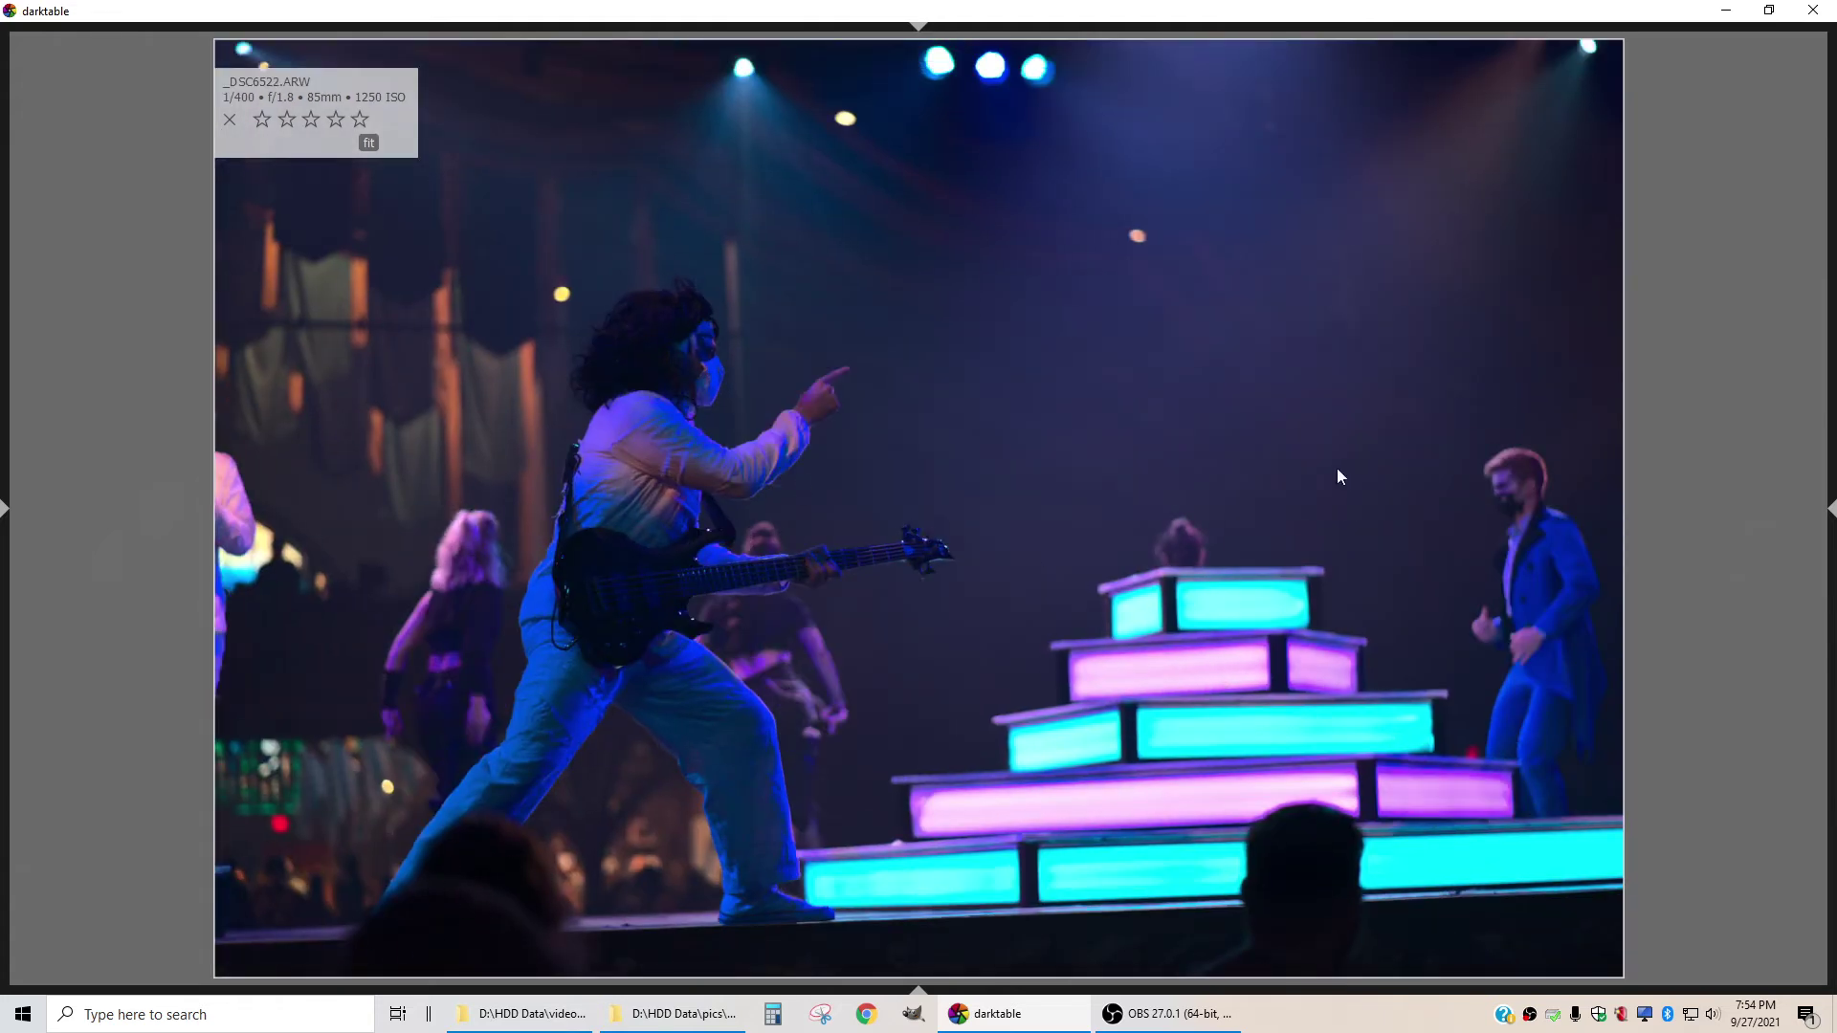
key(Right)
key(Right)
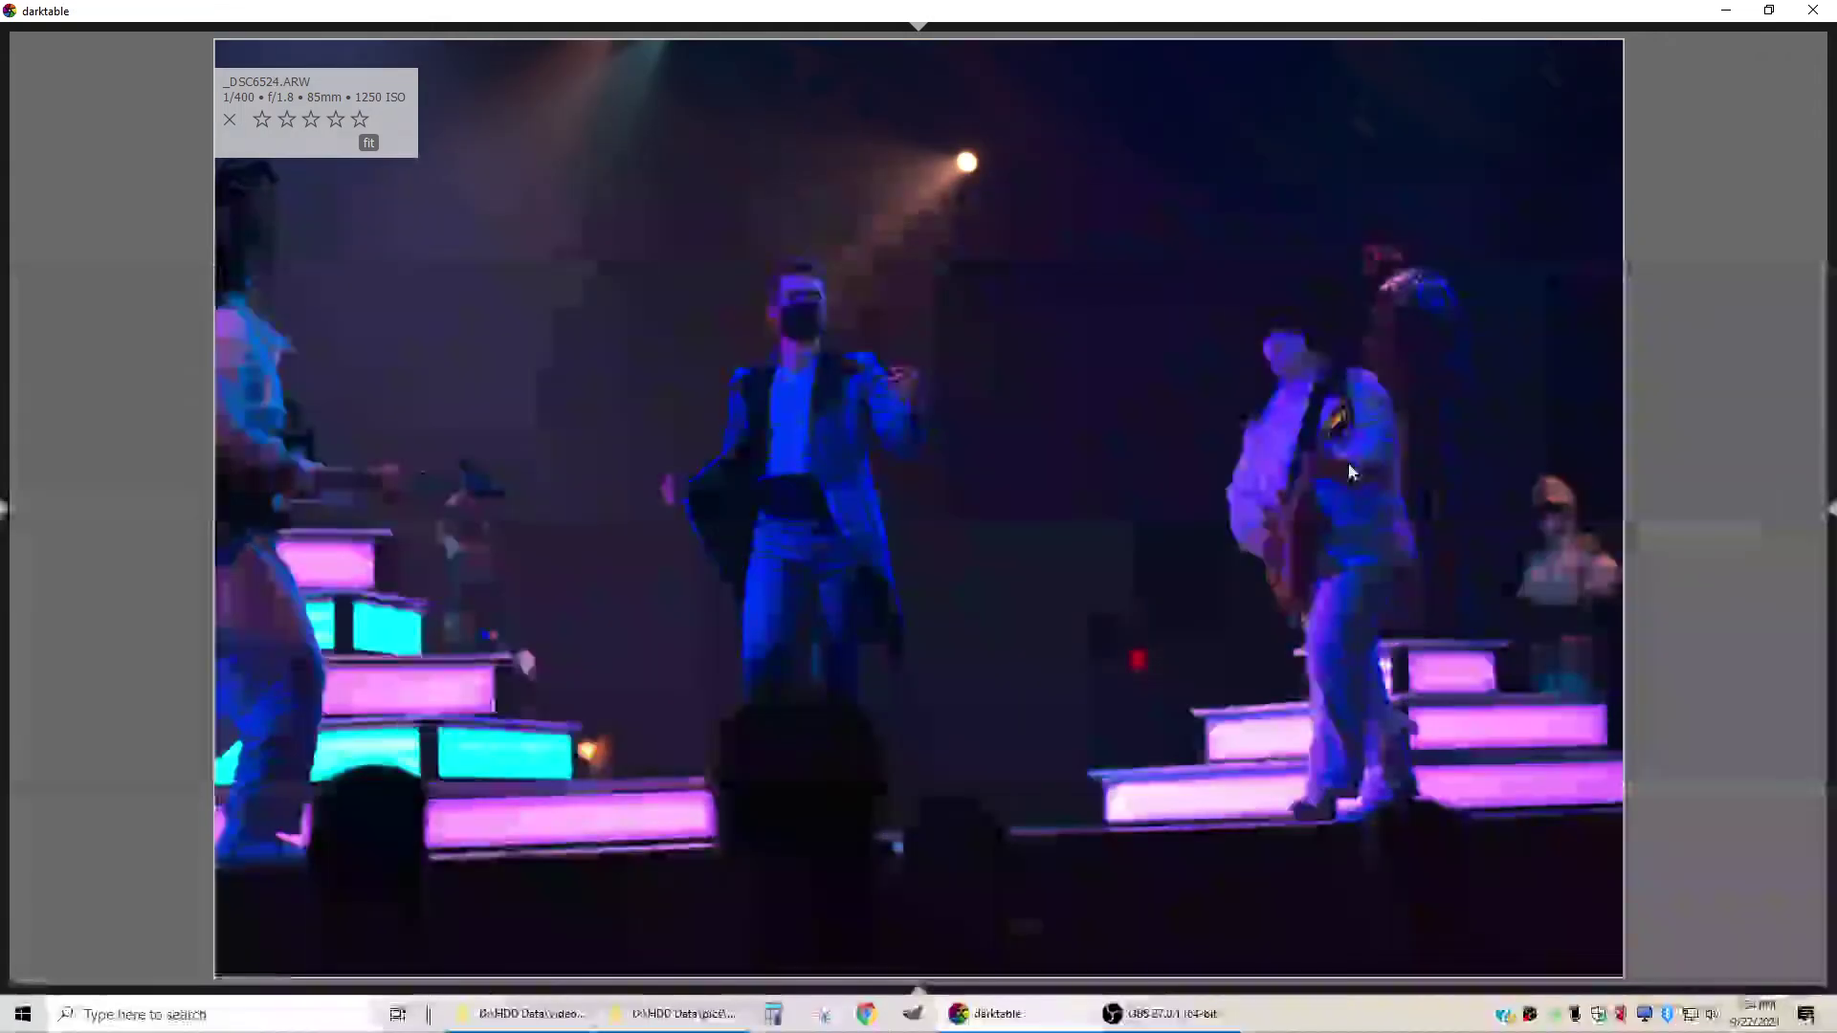
key(Right)
key(Right)
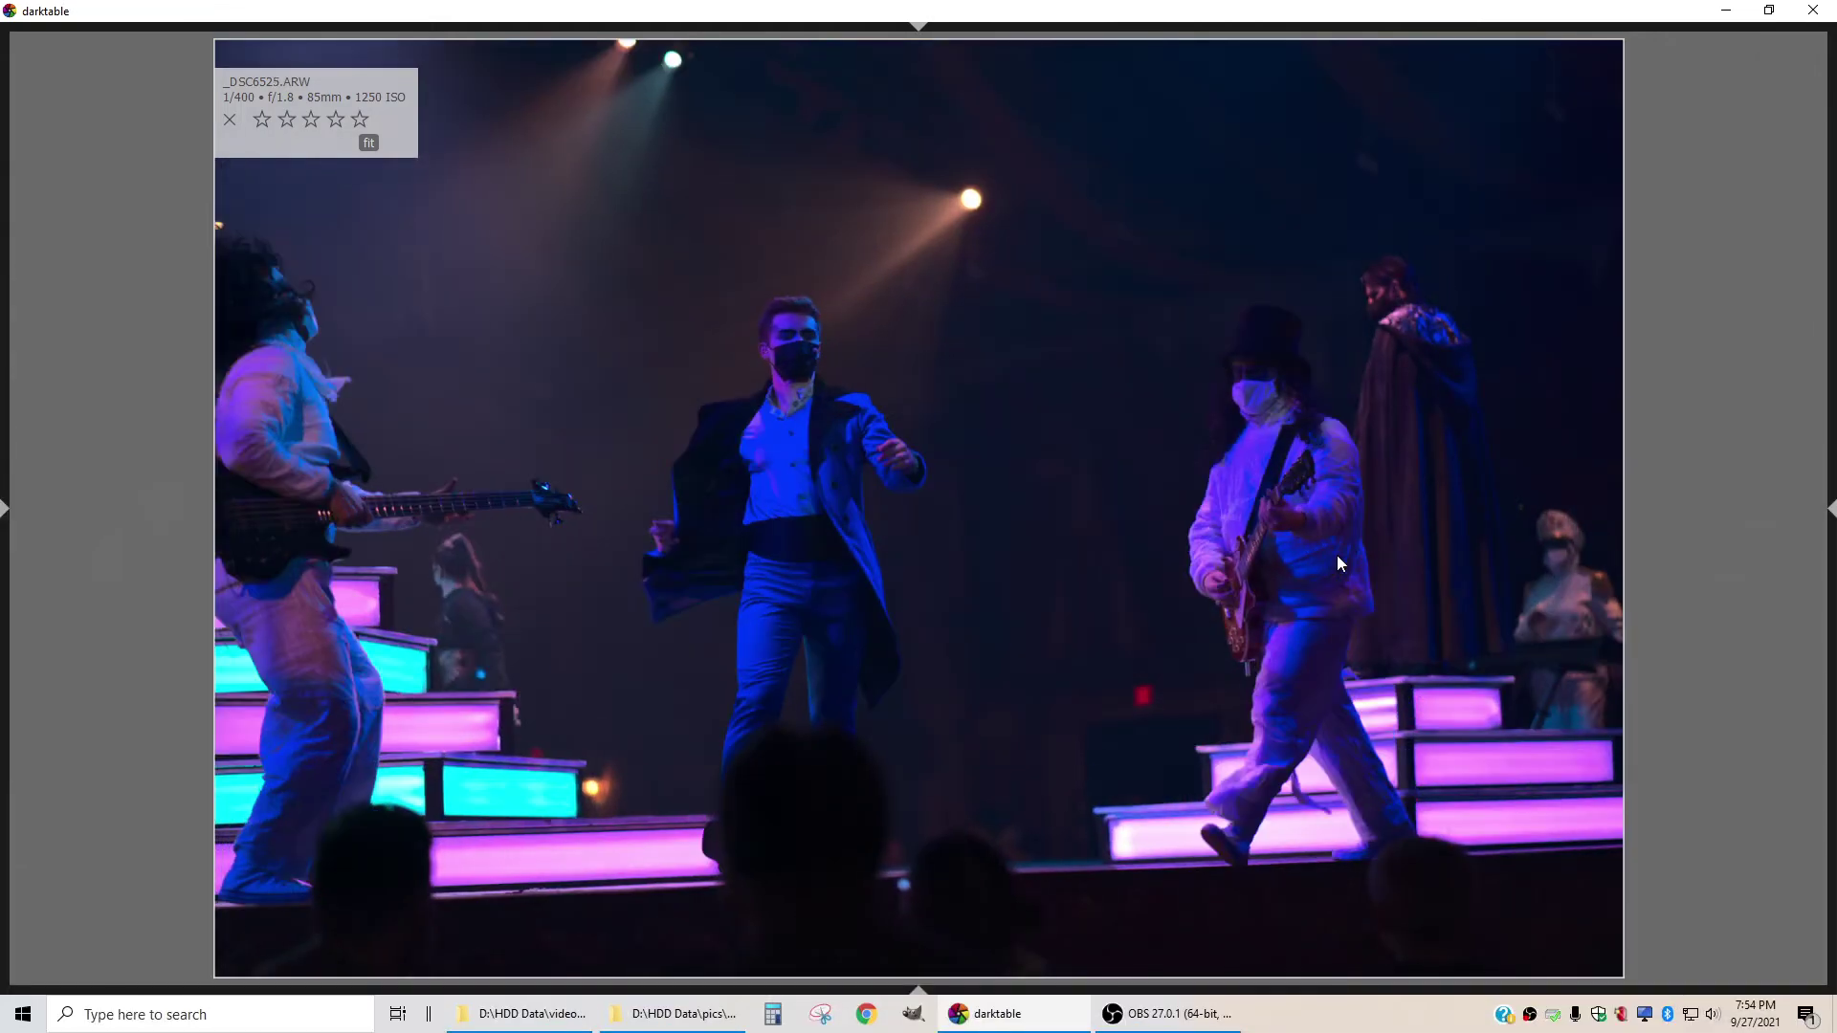
key(Right)
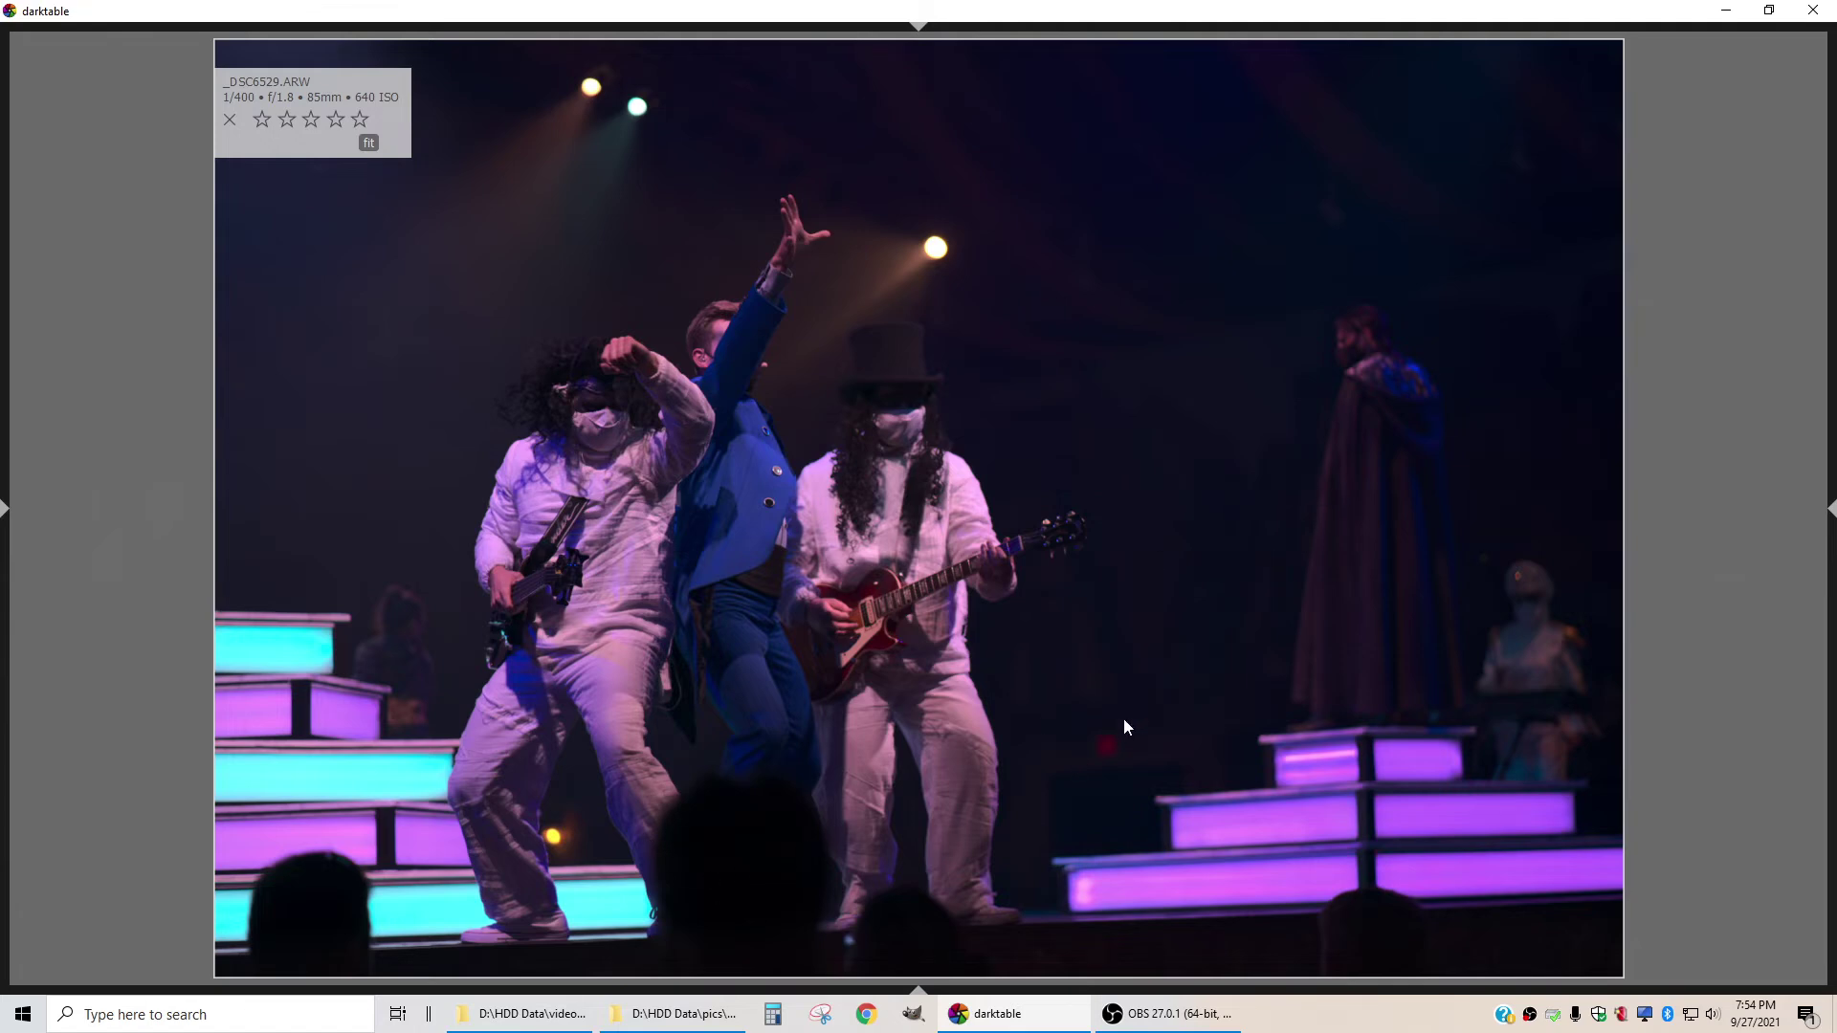
Review the shots of the blue-coated singer between two guitarists from _DSC6529.ARW through _DSC6536.ARW
key(space)
key(space)
key(space)
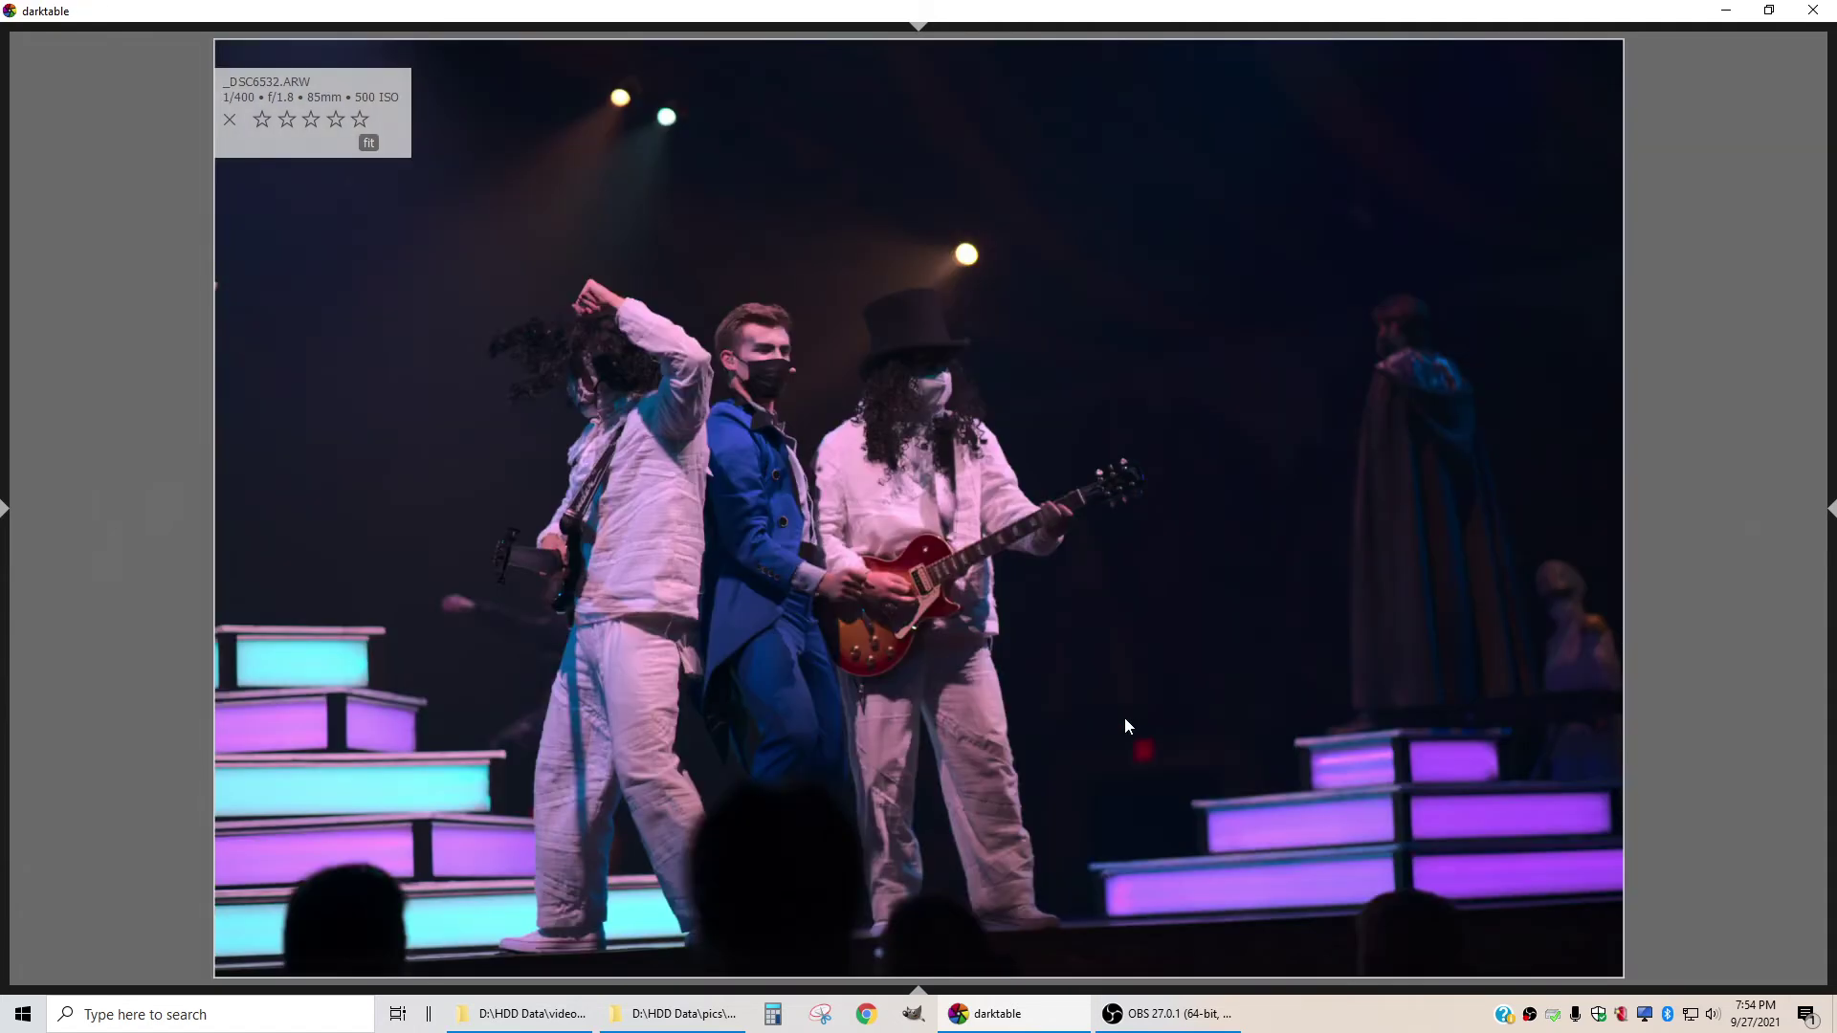
key(space)
key(space)
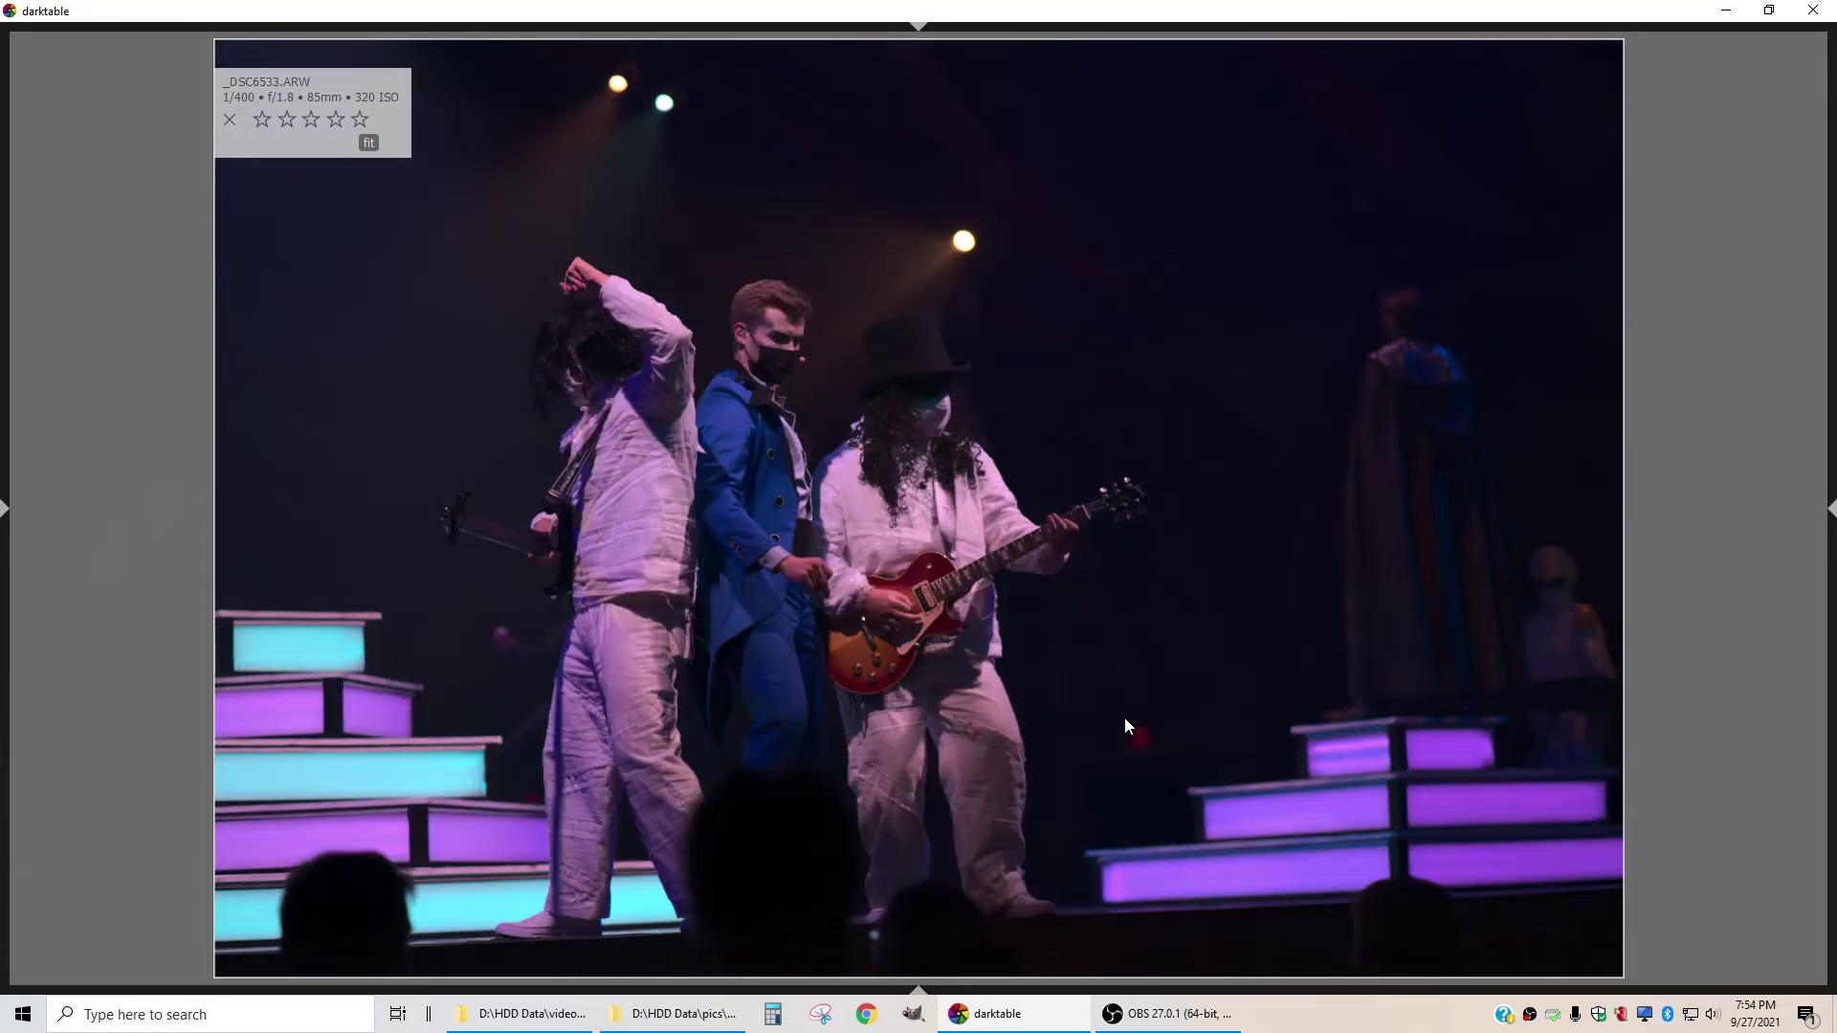
key(space)
key(space)
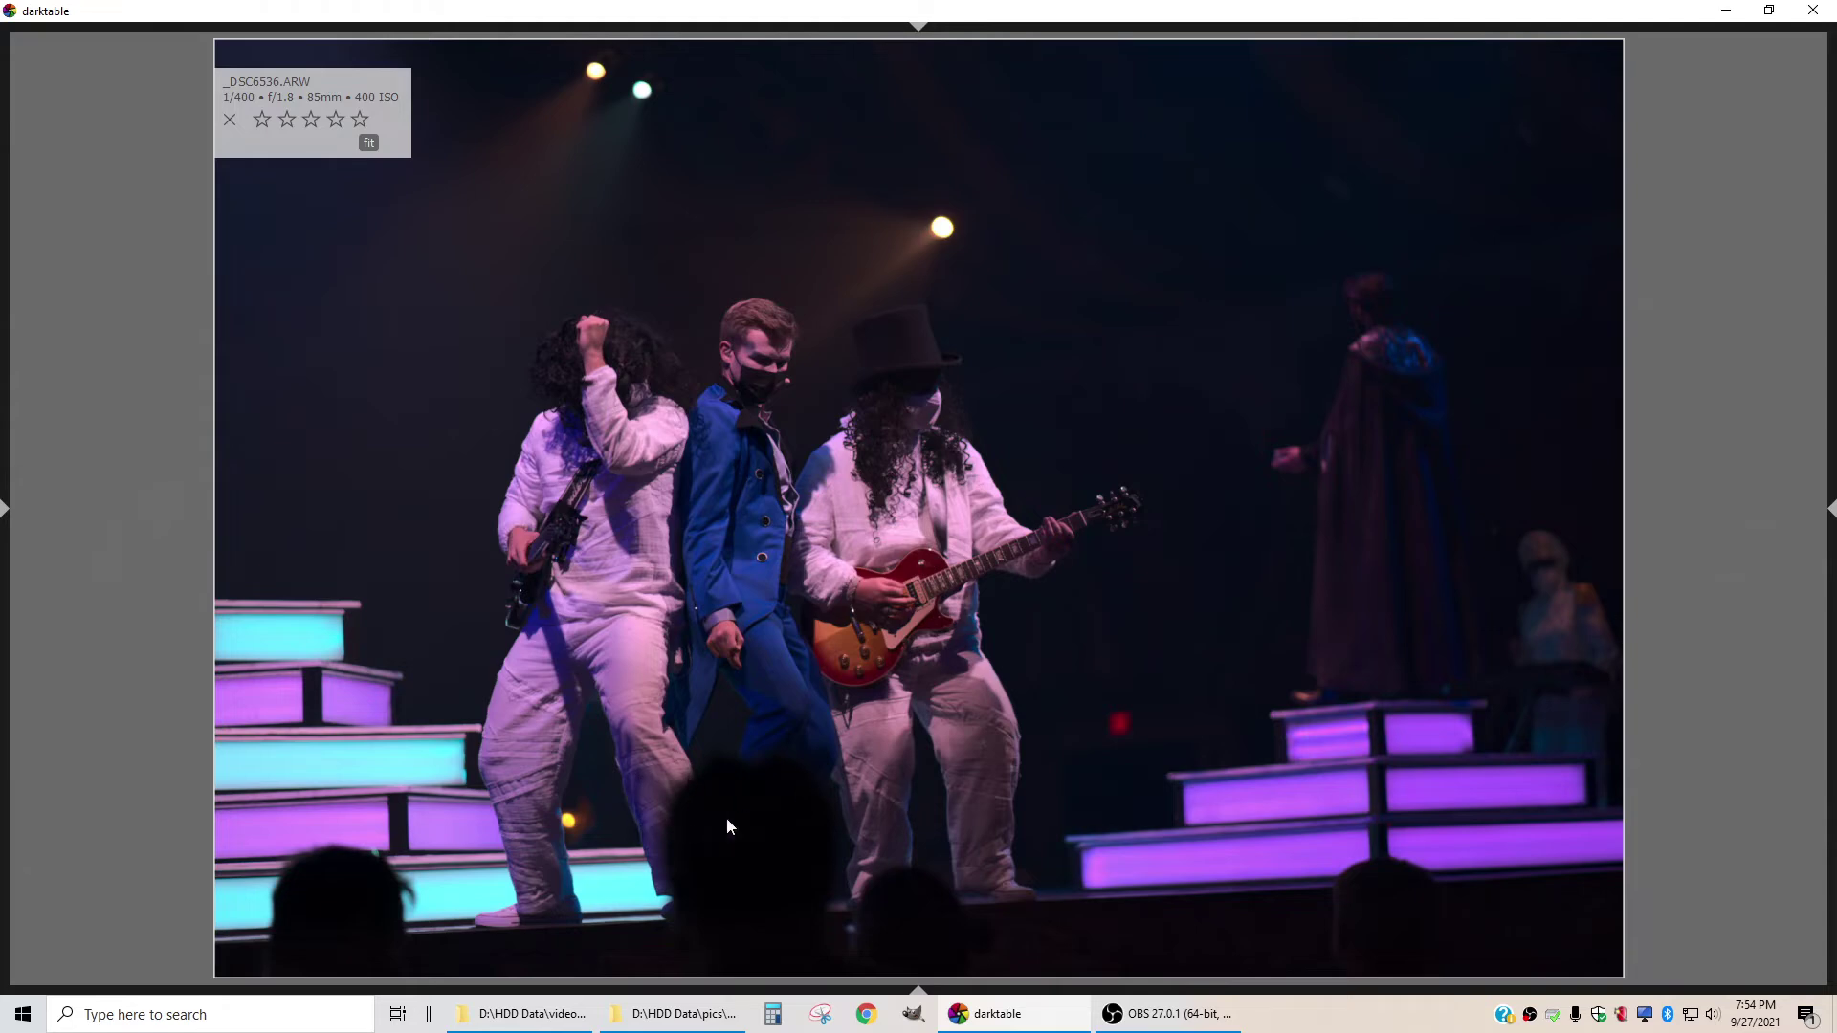
Continue reviewing the singer-and-guitarists shots from _DSC6537.ARW through _DSC6543.ARW for possible keepers
key(space)
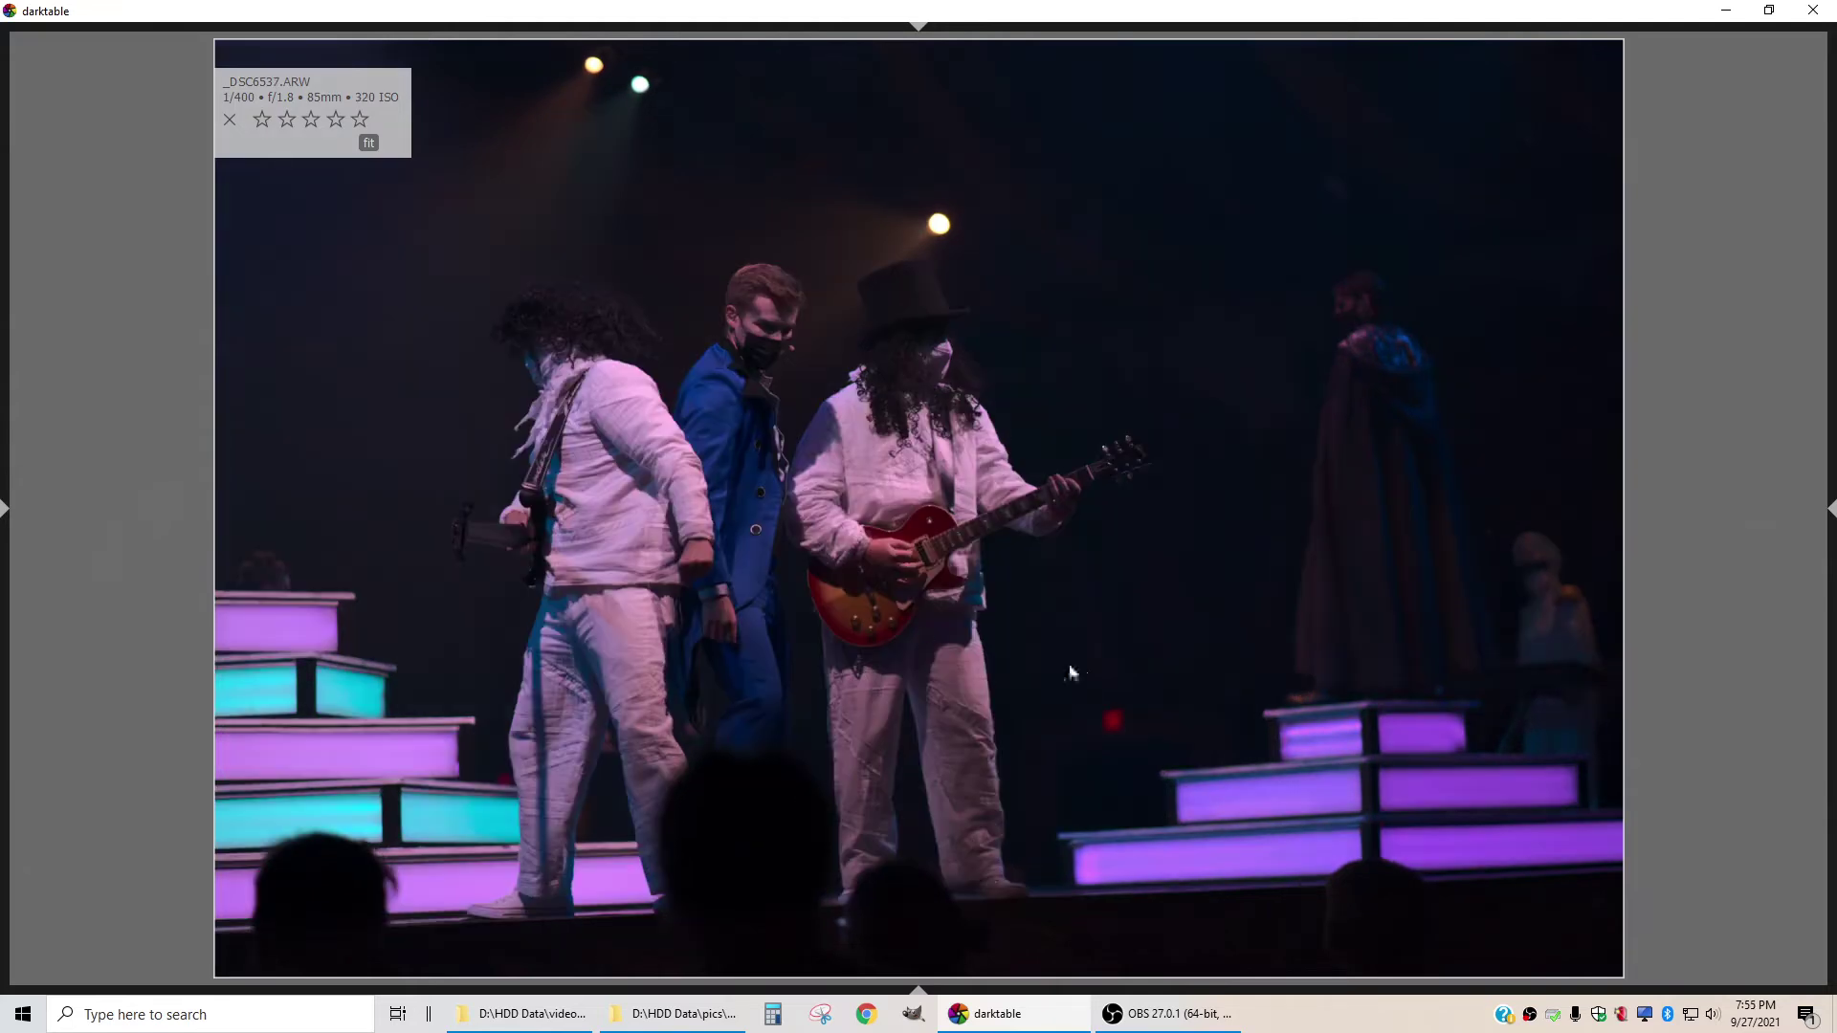
key(space)
key(space)
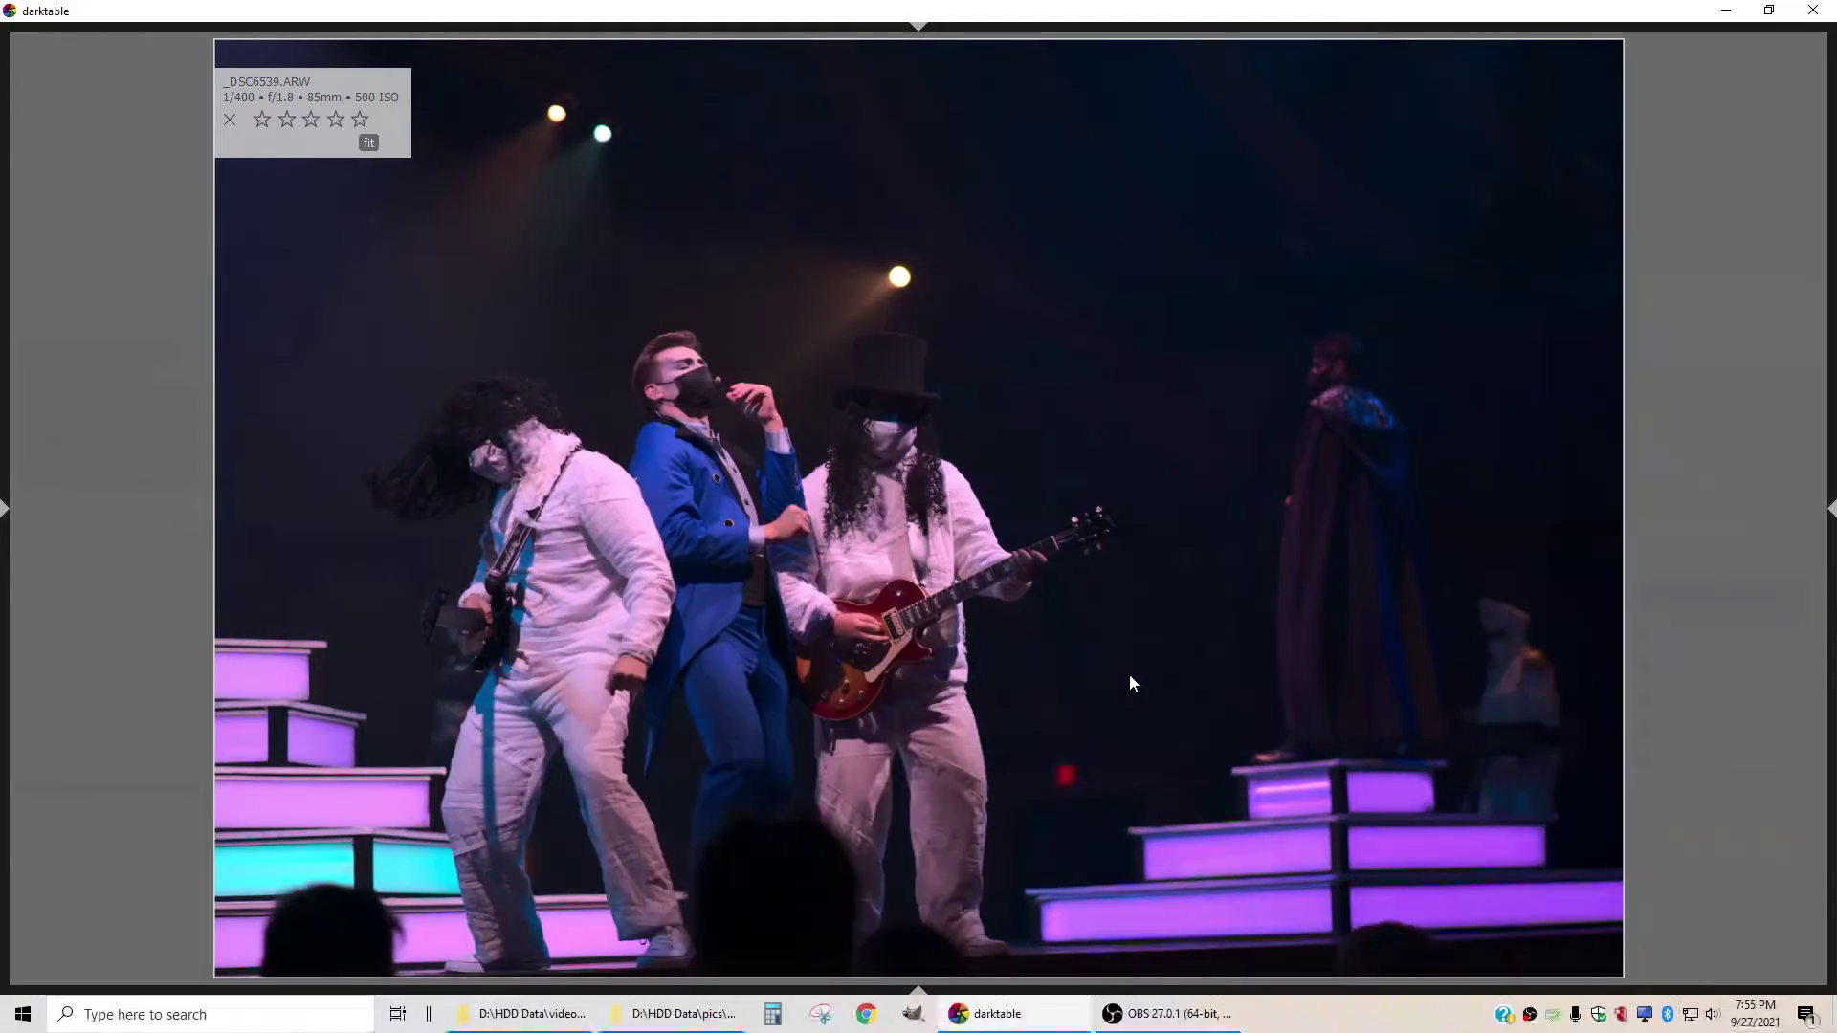
key(space)
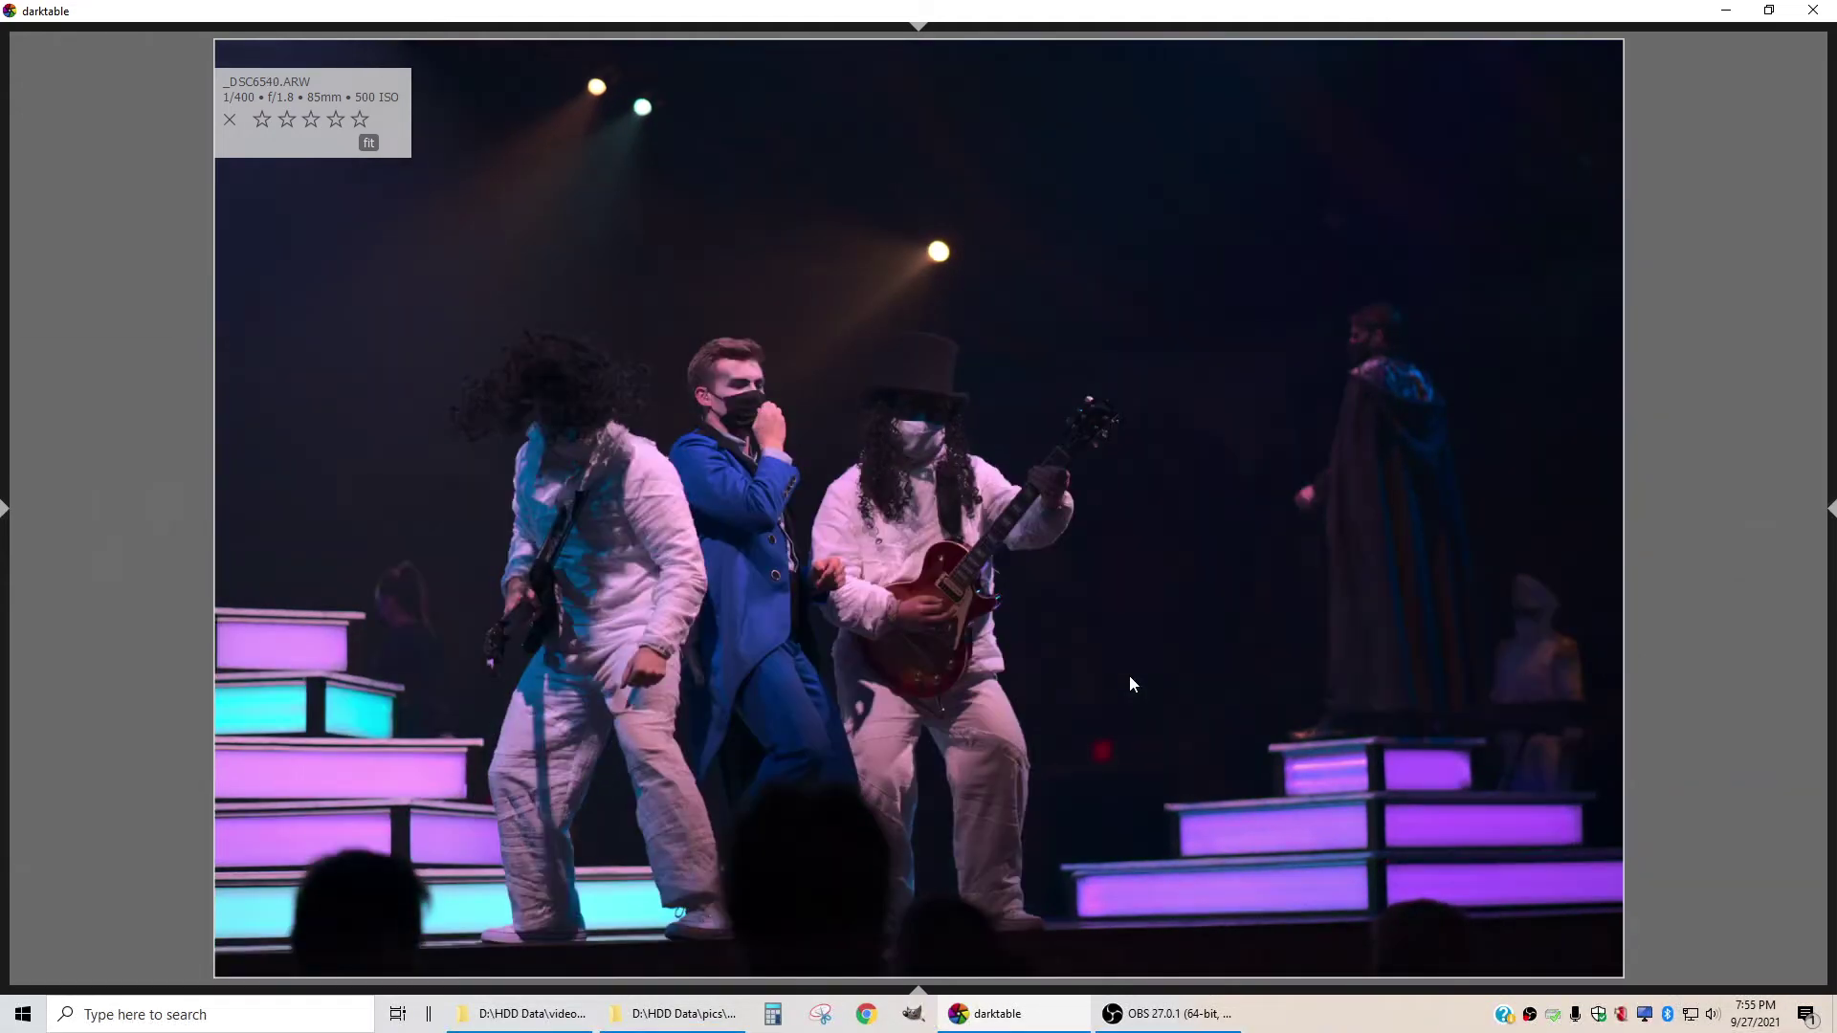
key(space)
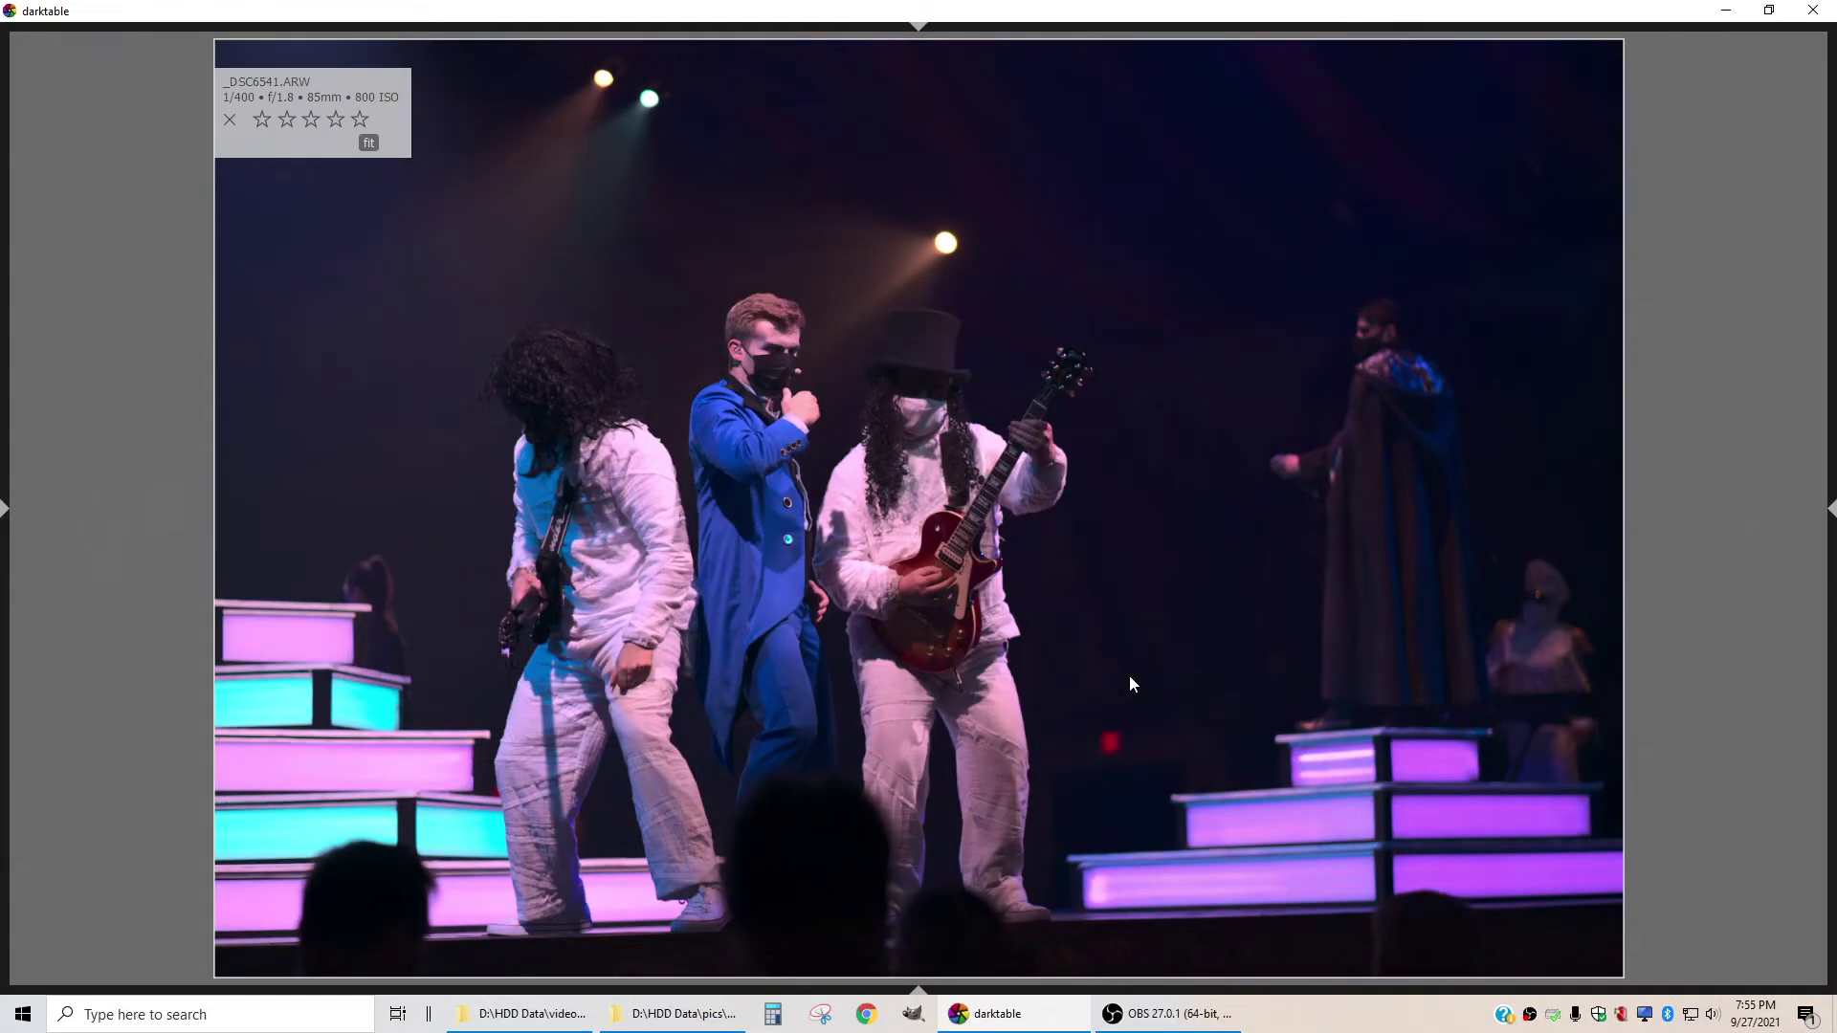
key(space)
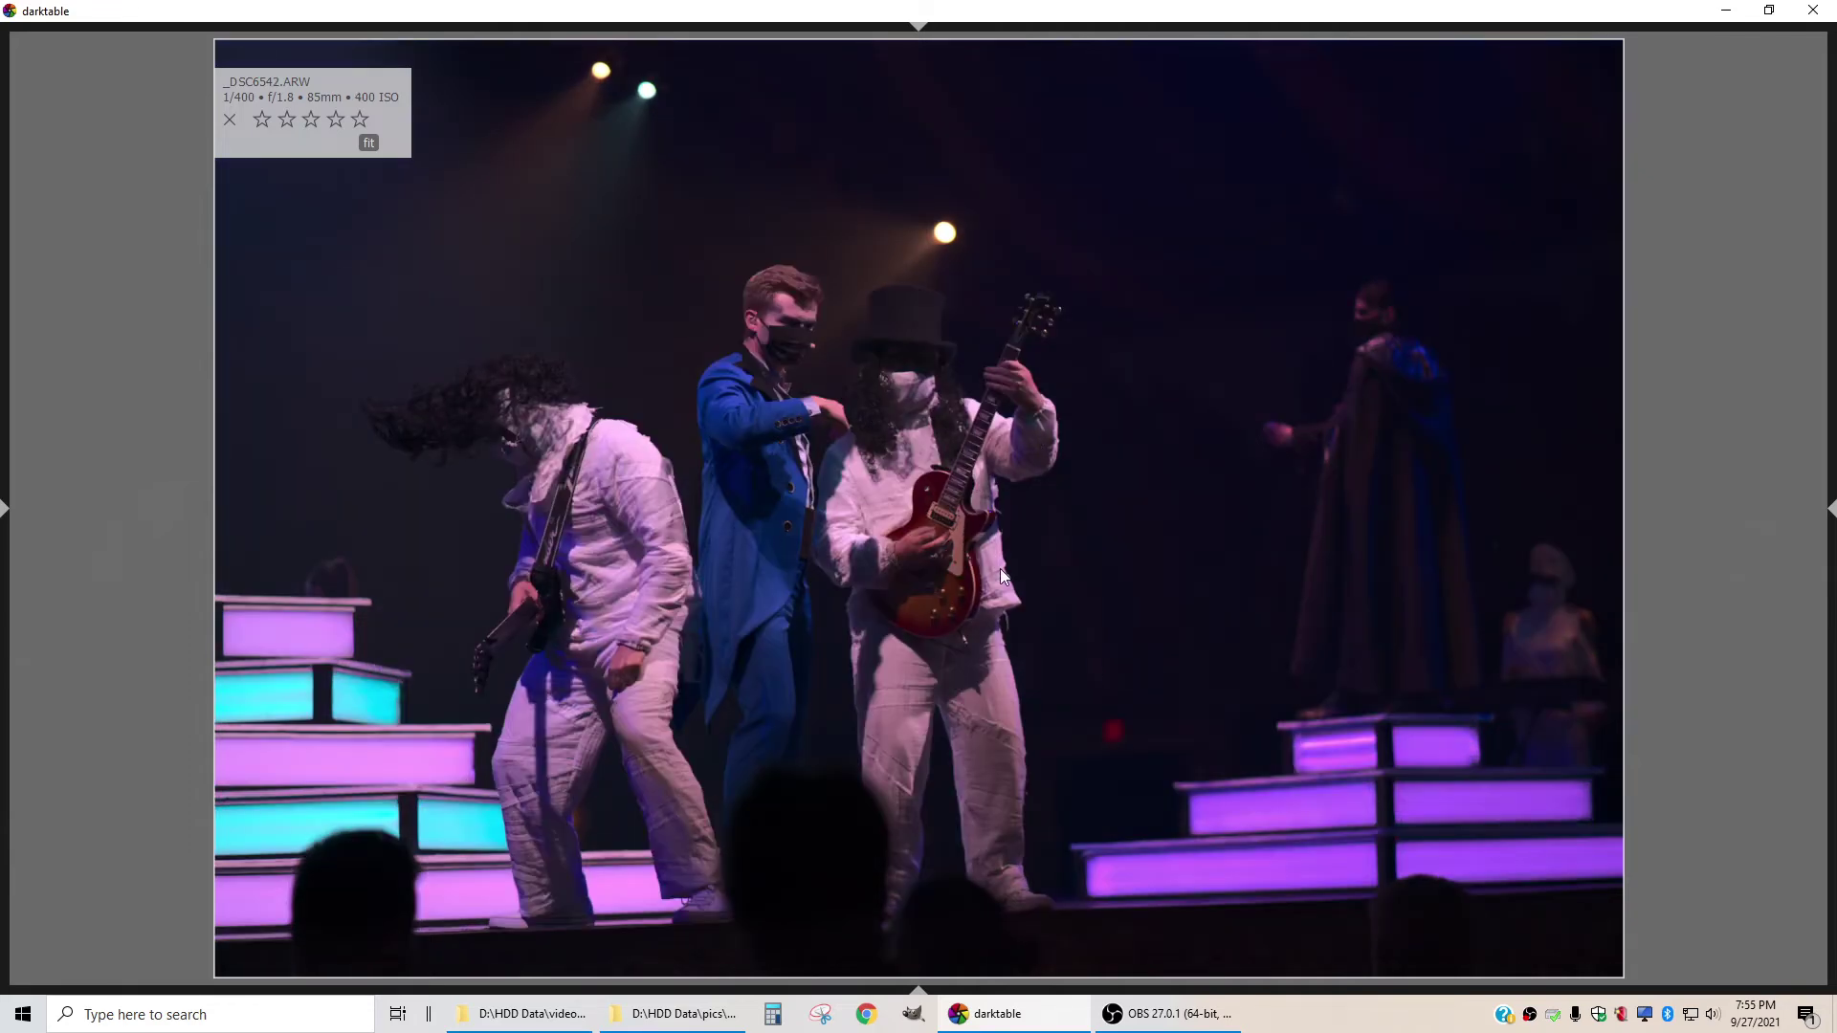
key(space)
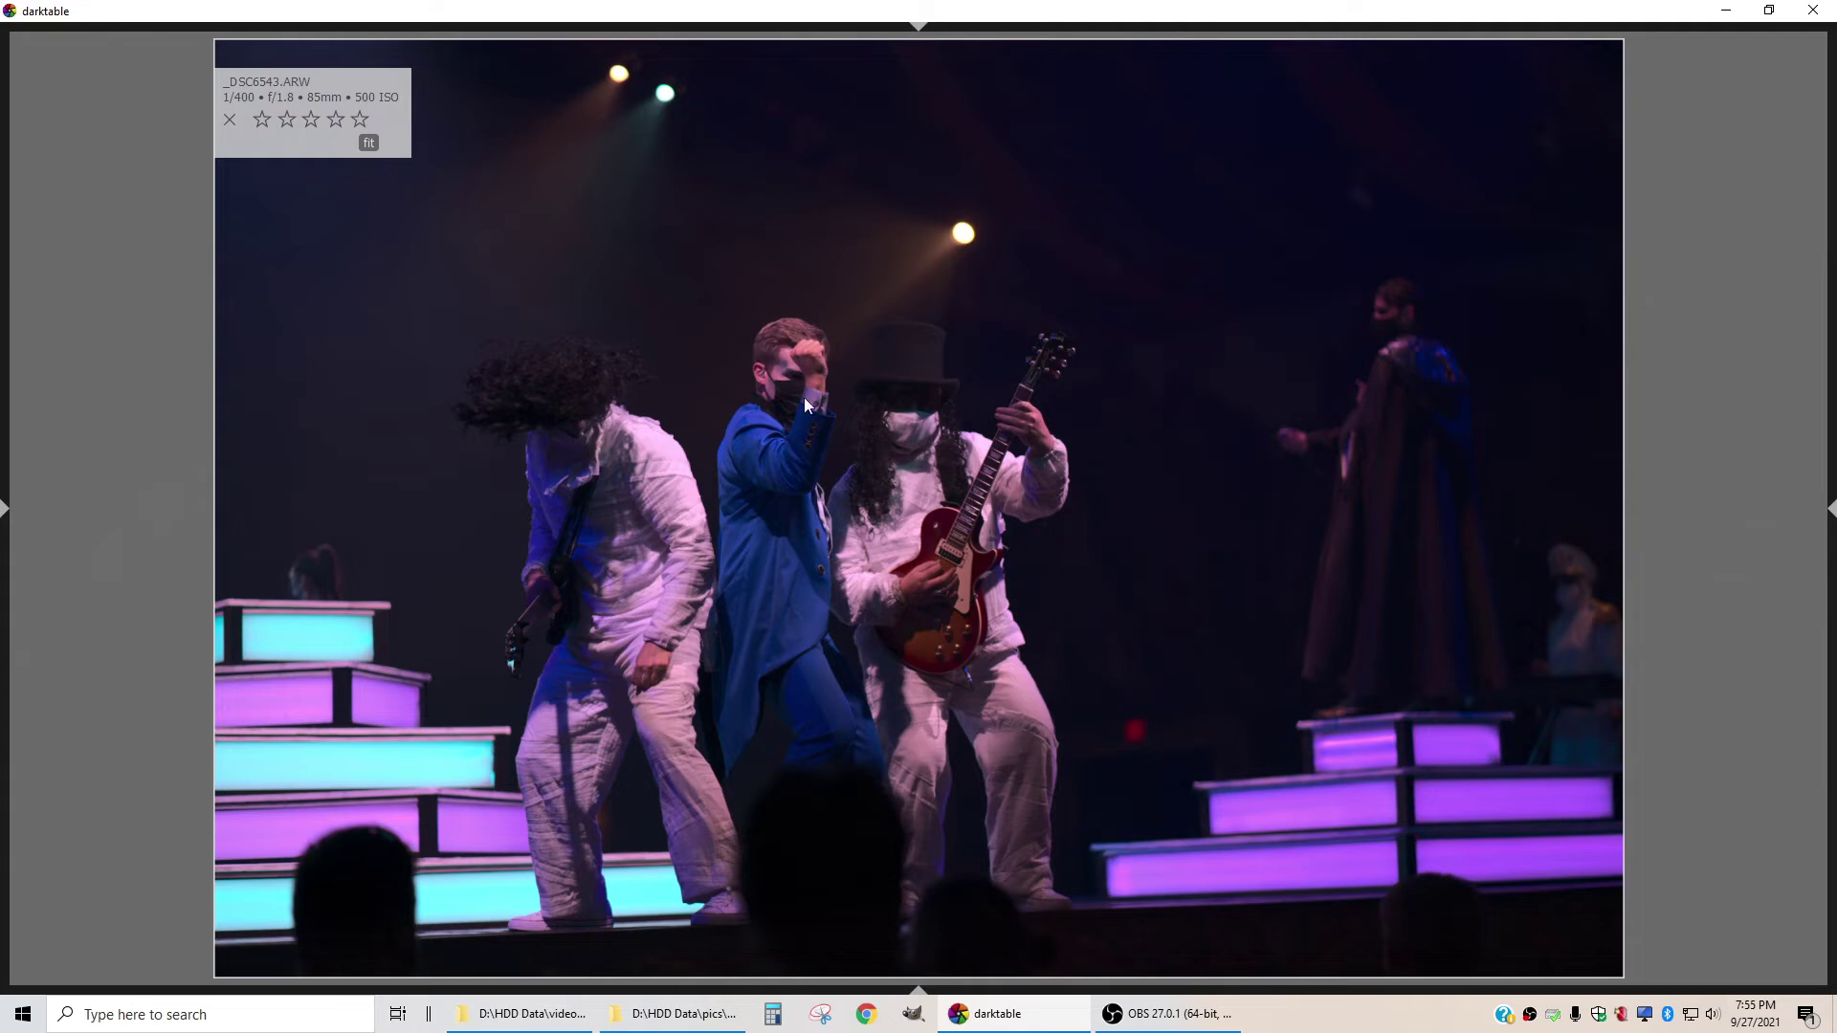
Advance through the singer-and-guitarists shots to _DSC6547.ARW, rate it three stars and continue to _DSC6548.ARW
key(Right)
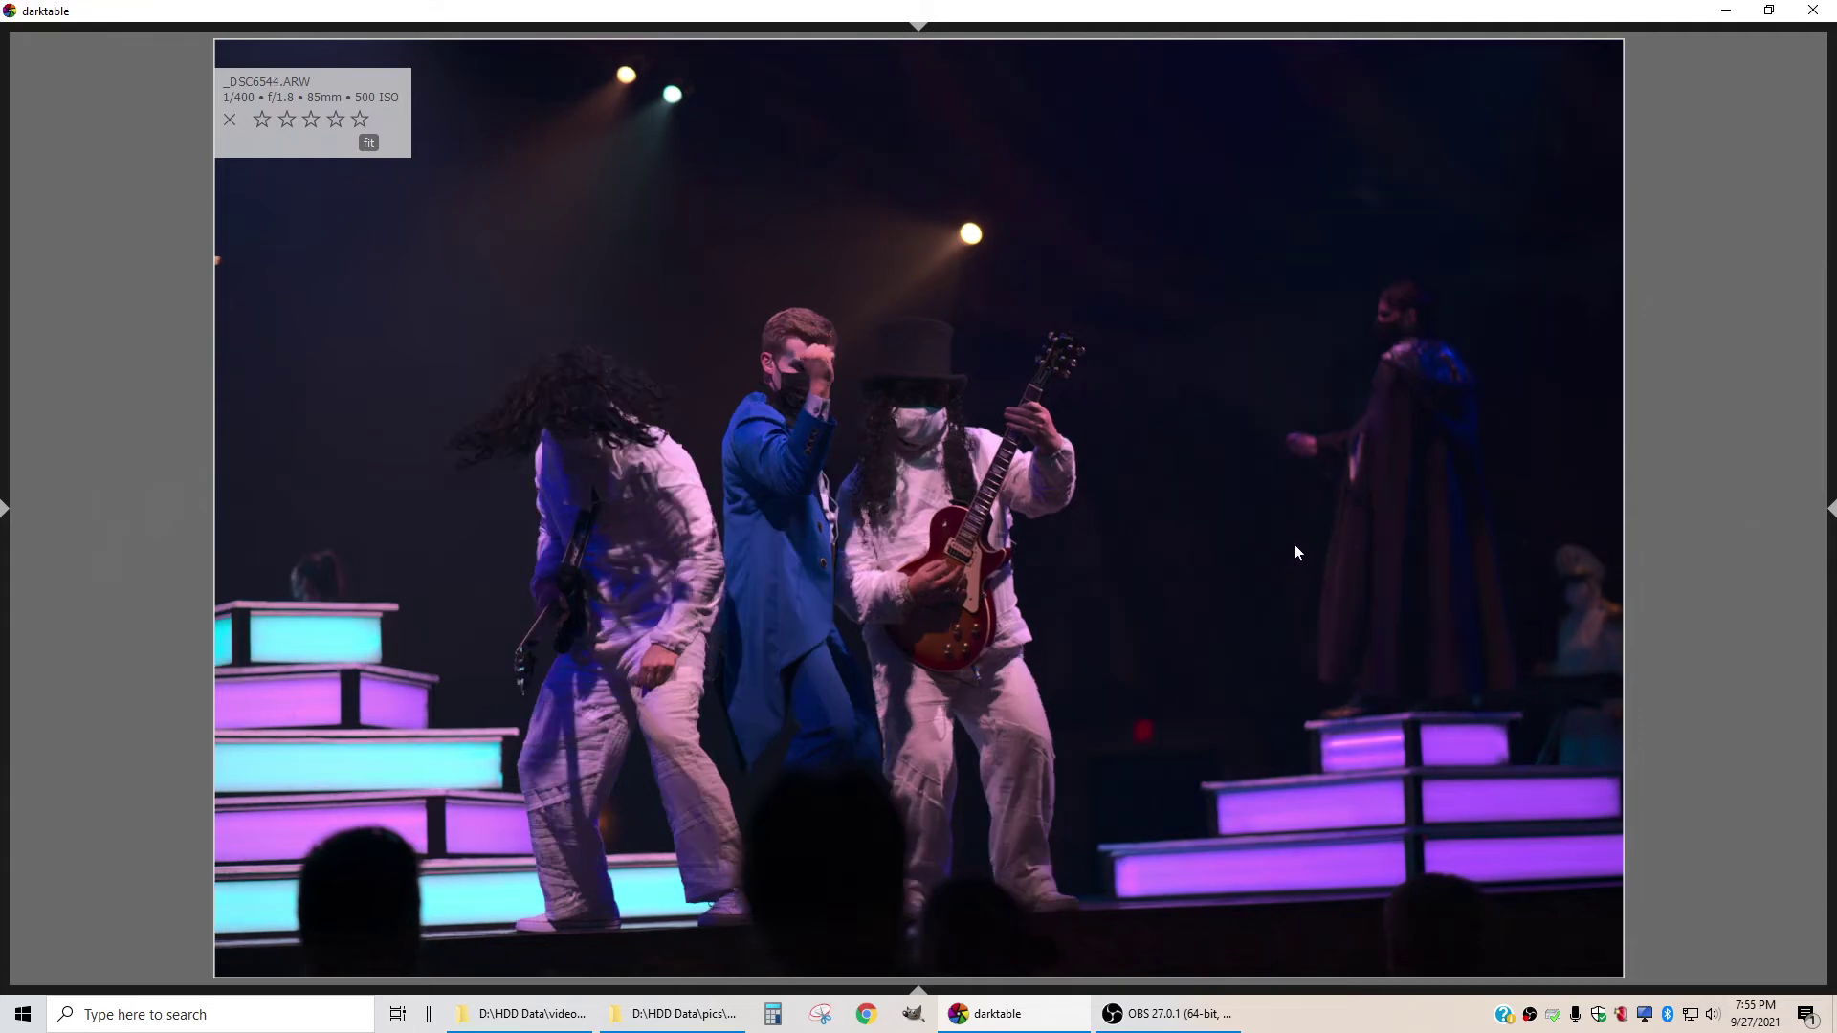
key(Right)
key(Right)
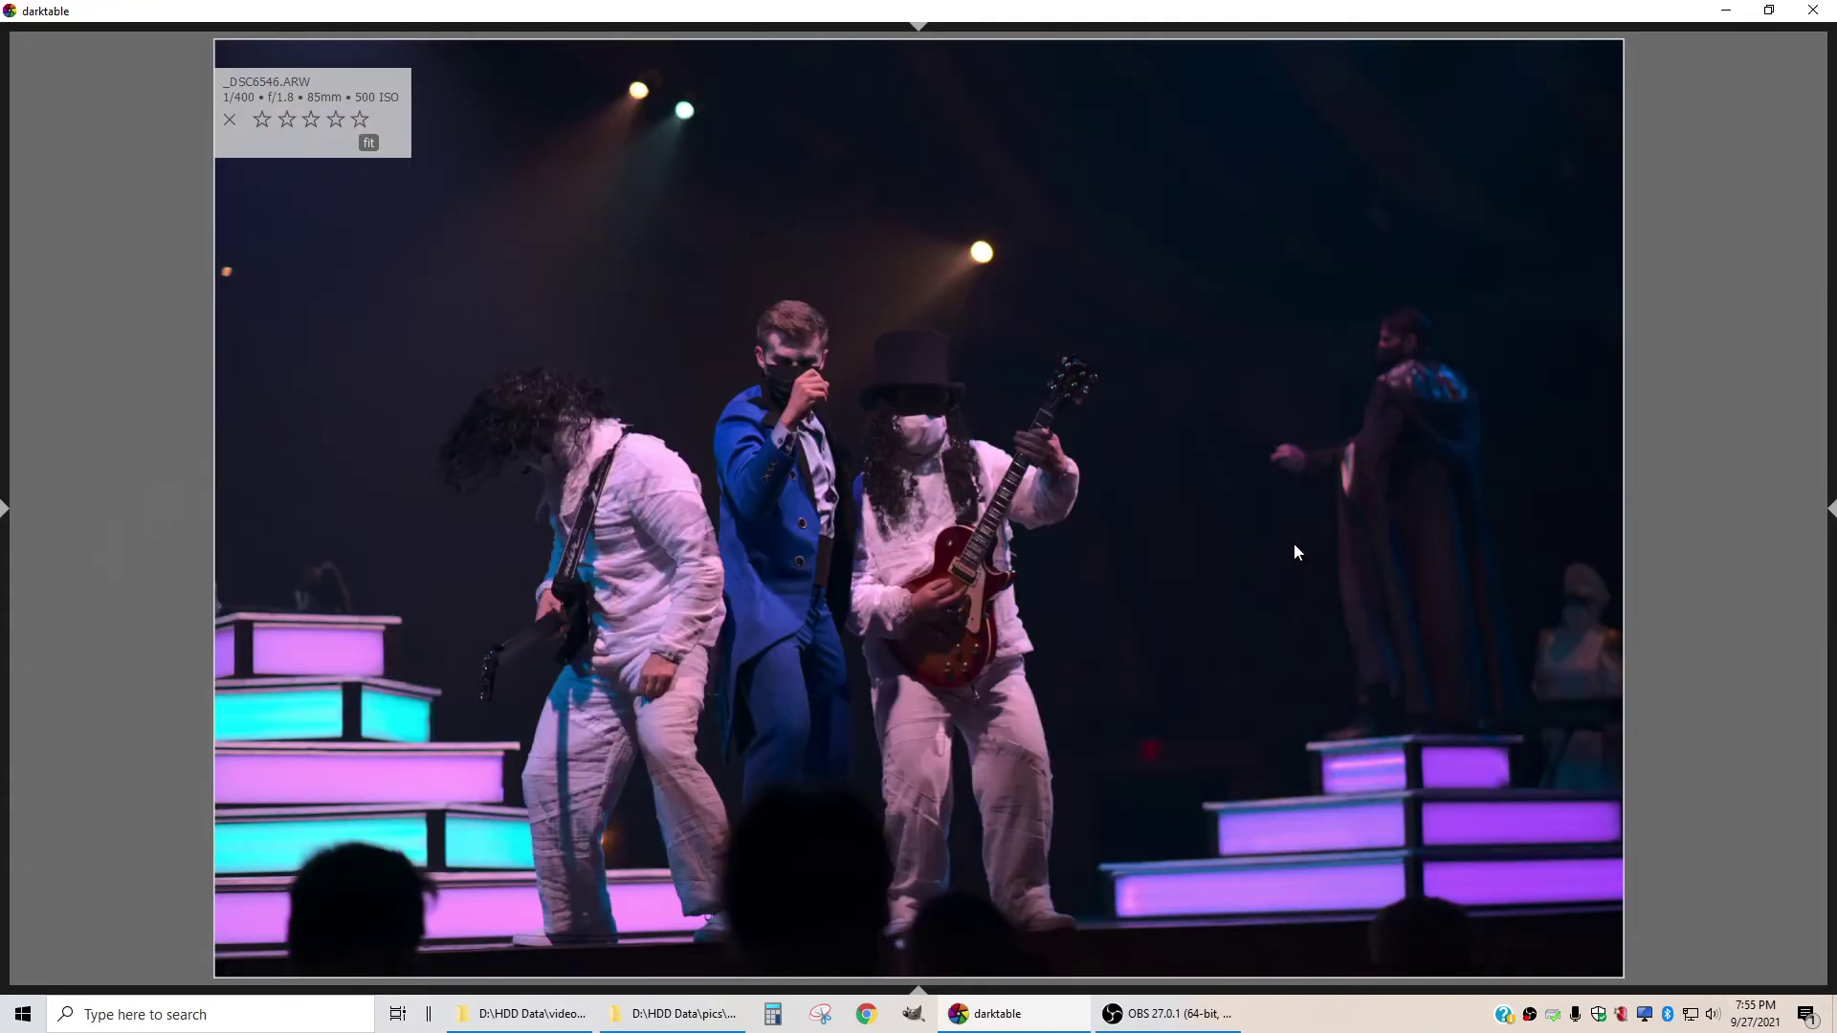
key(Right)
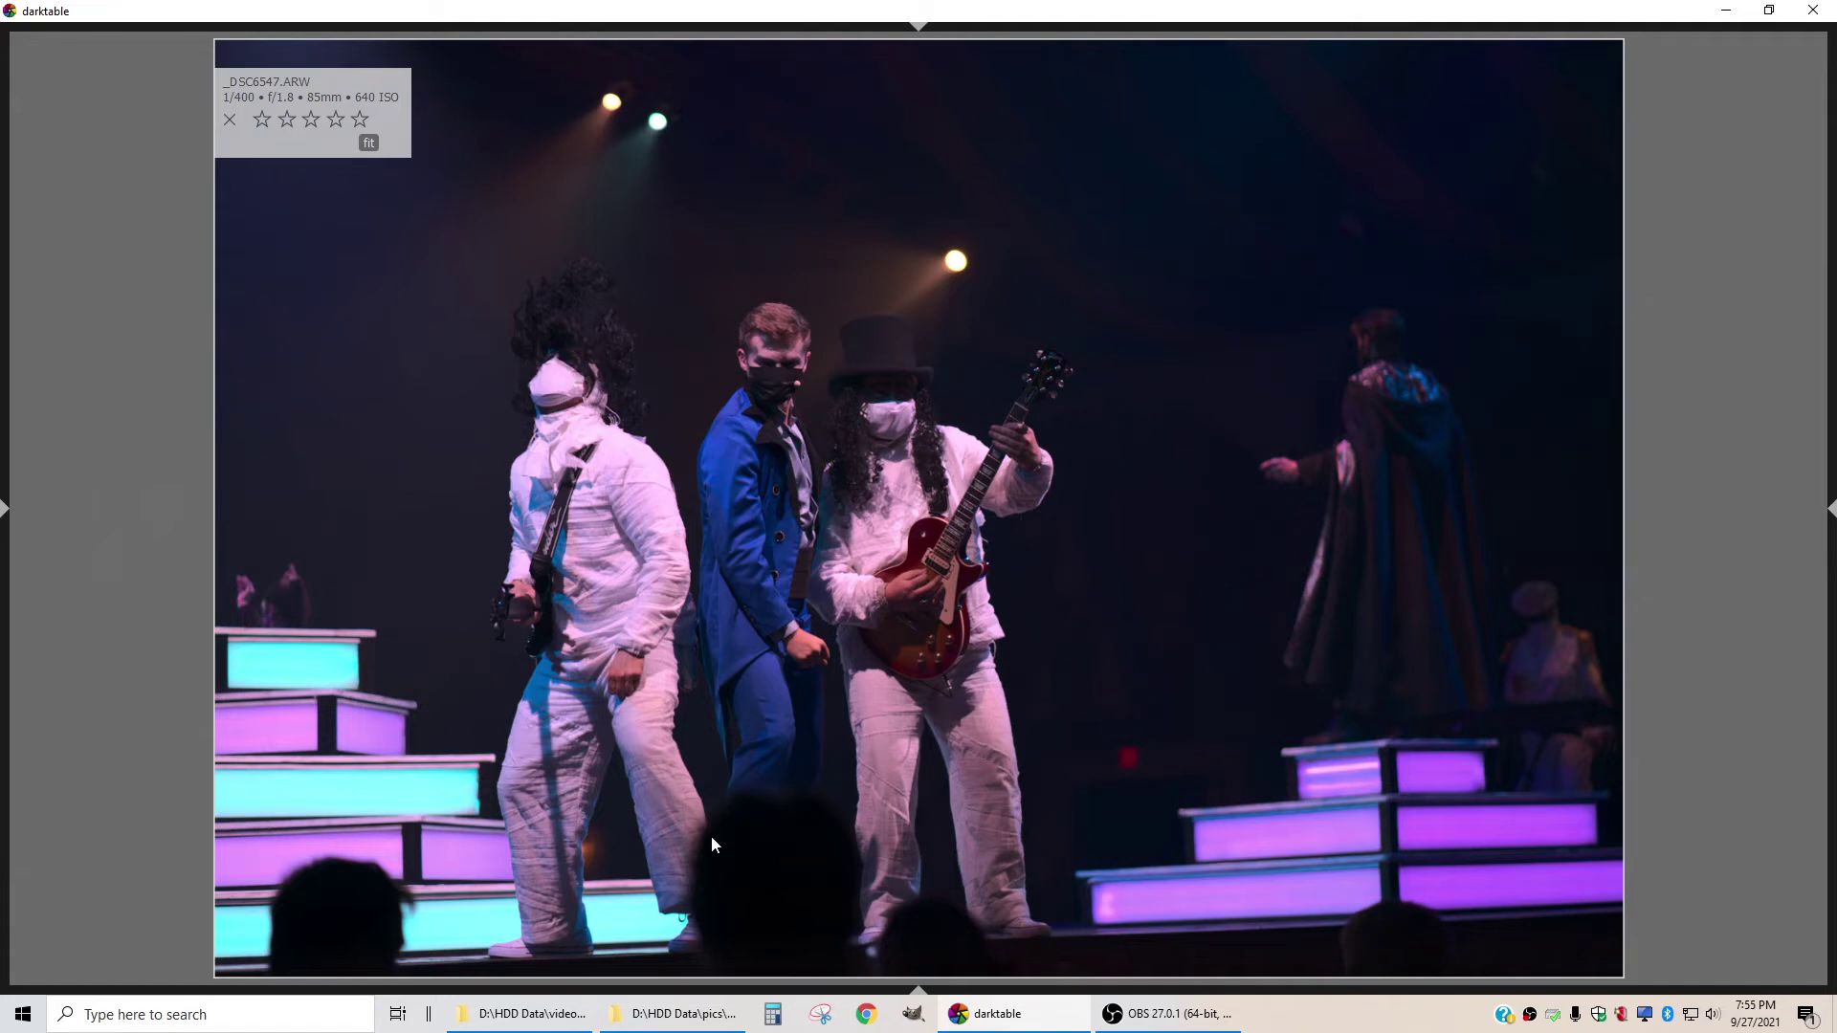
key(3)
key(Right)
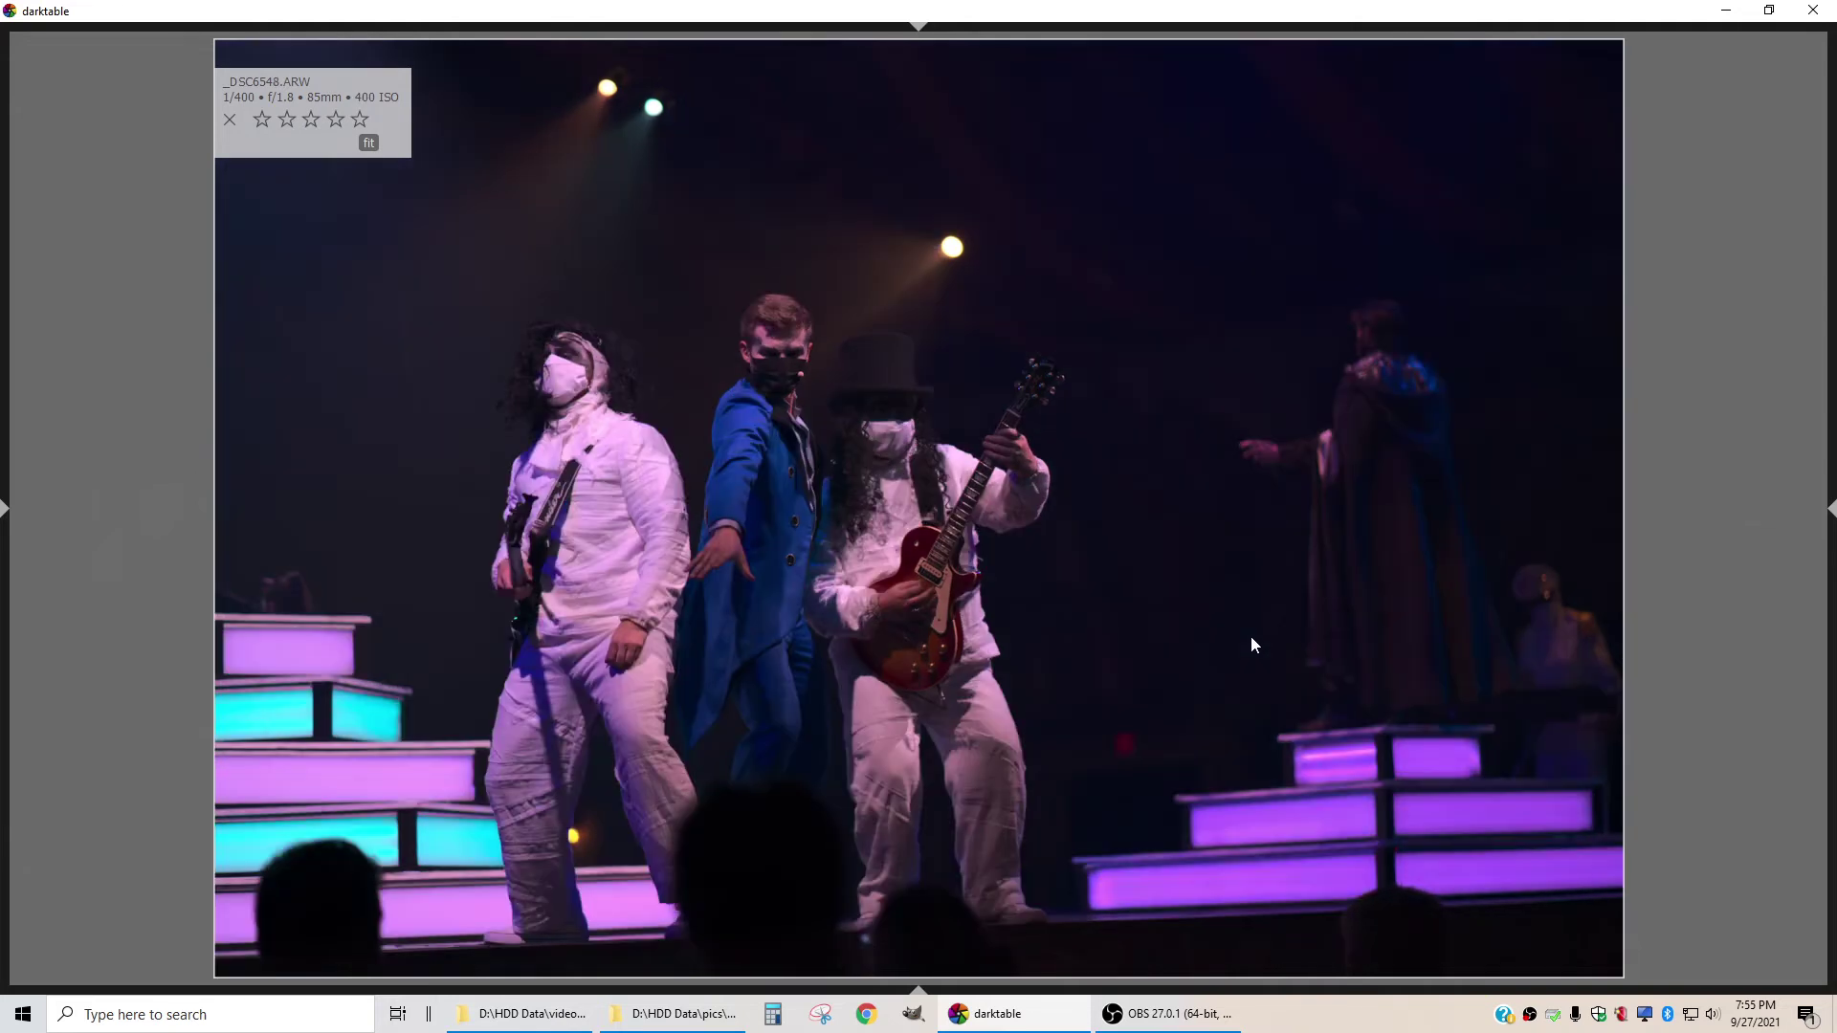
Compare _DSC6548.ARW with _DSC6547.ARW, rate _DSC6548.ARW three stars and move on
key(Left)
key(Right)
key(Left)
key(Right)
key(3)
key(Right)
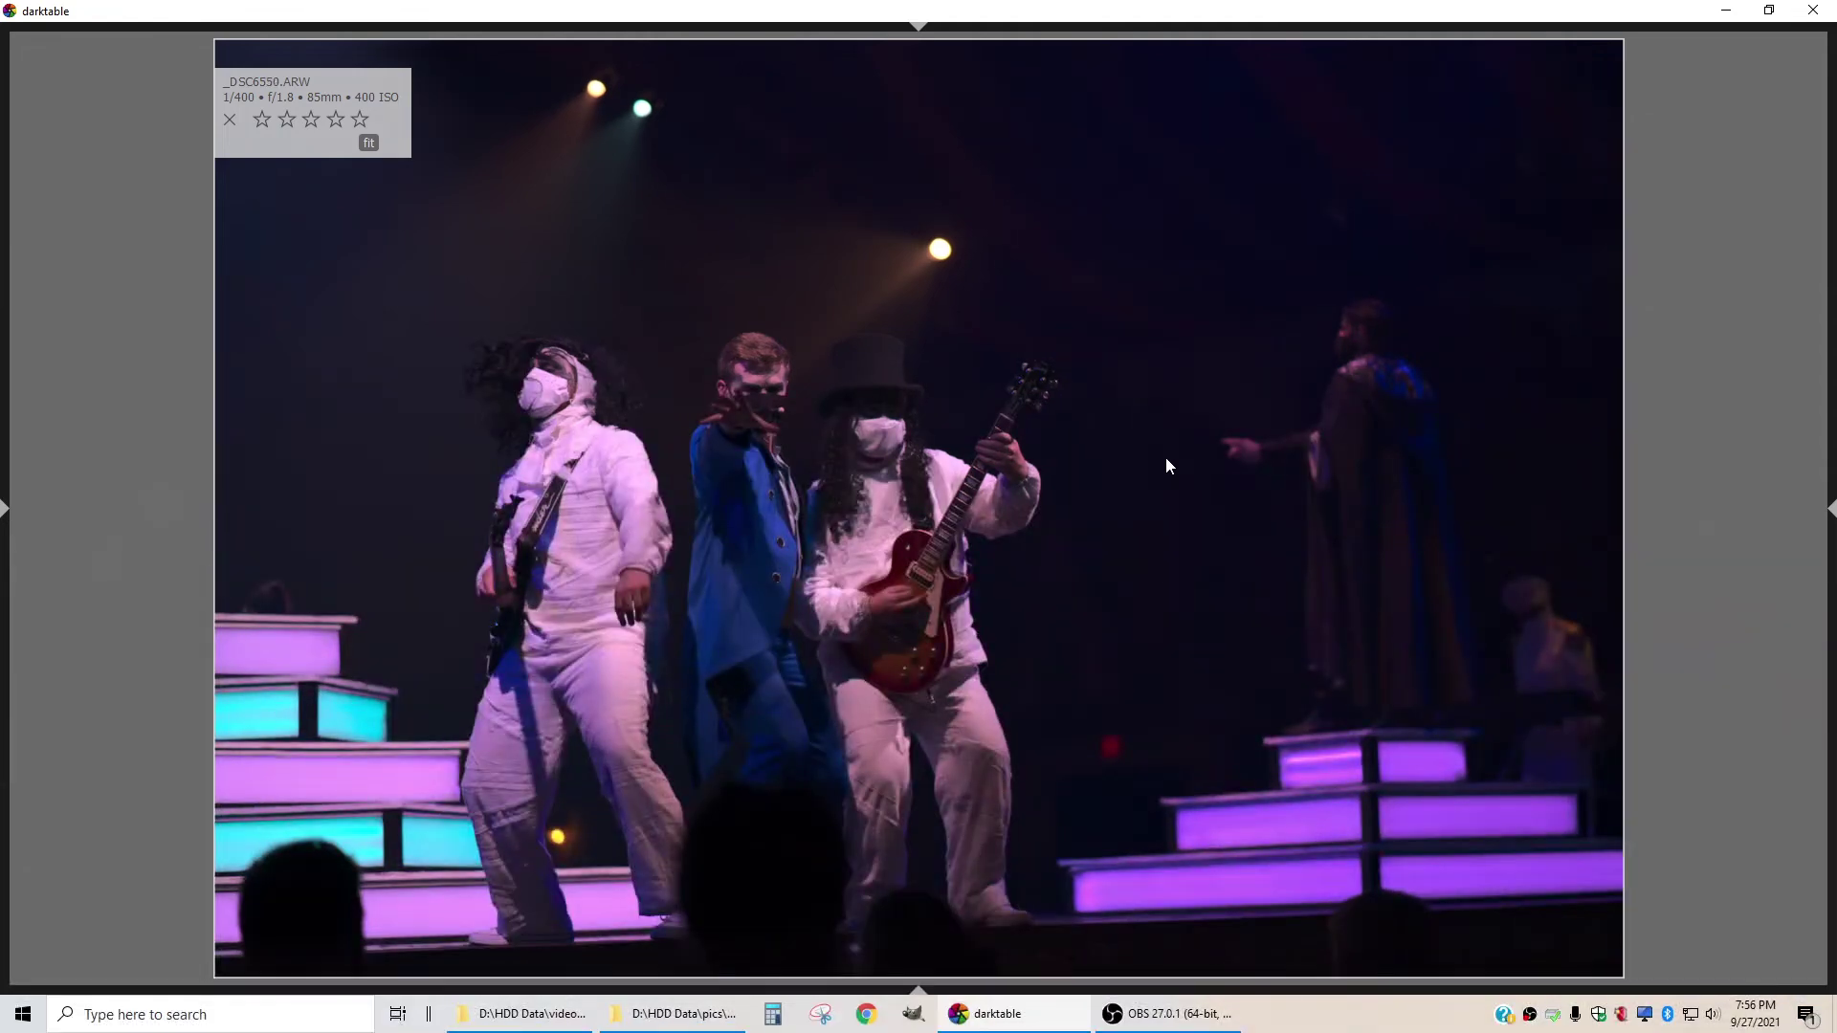
Check the frames up to _DSC6551.ARW, return to the outstretched-hand shot _DSC6549.ARW and rate it three stars
key(Right)
key(Right)
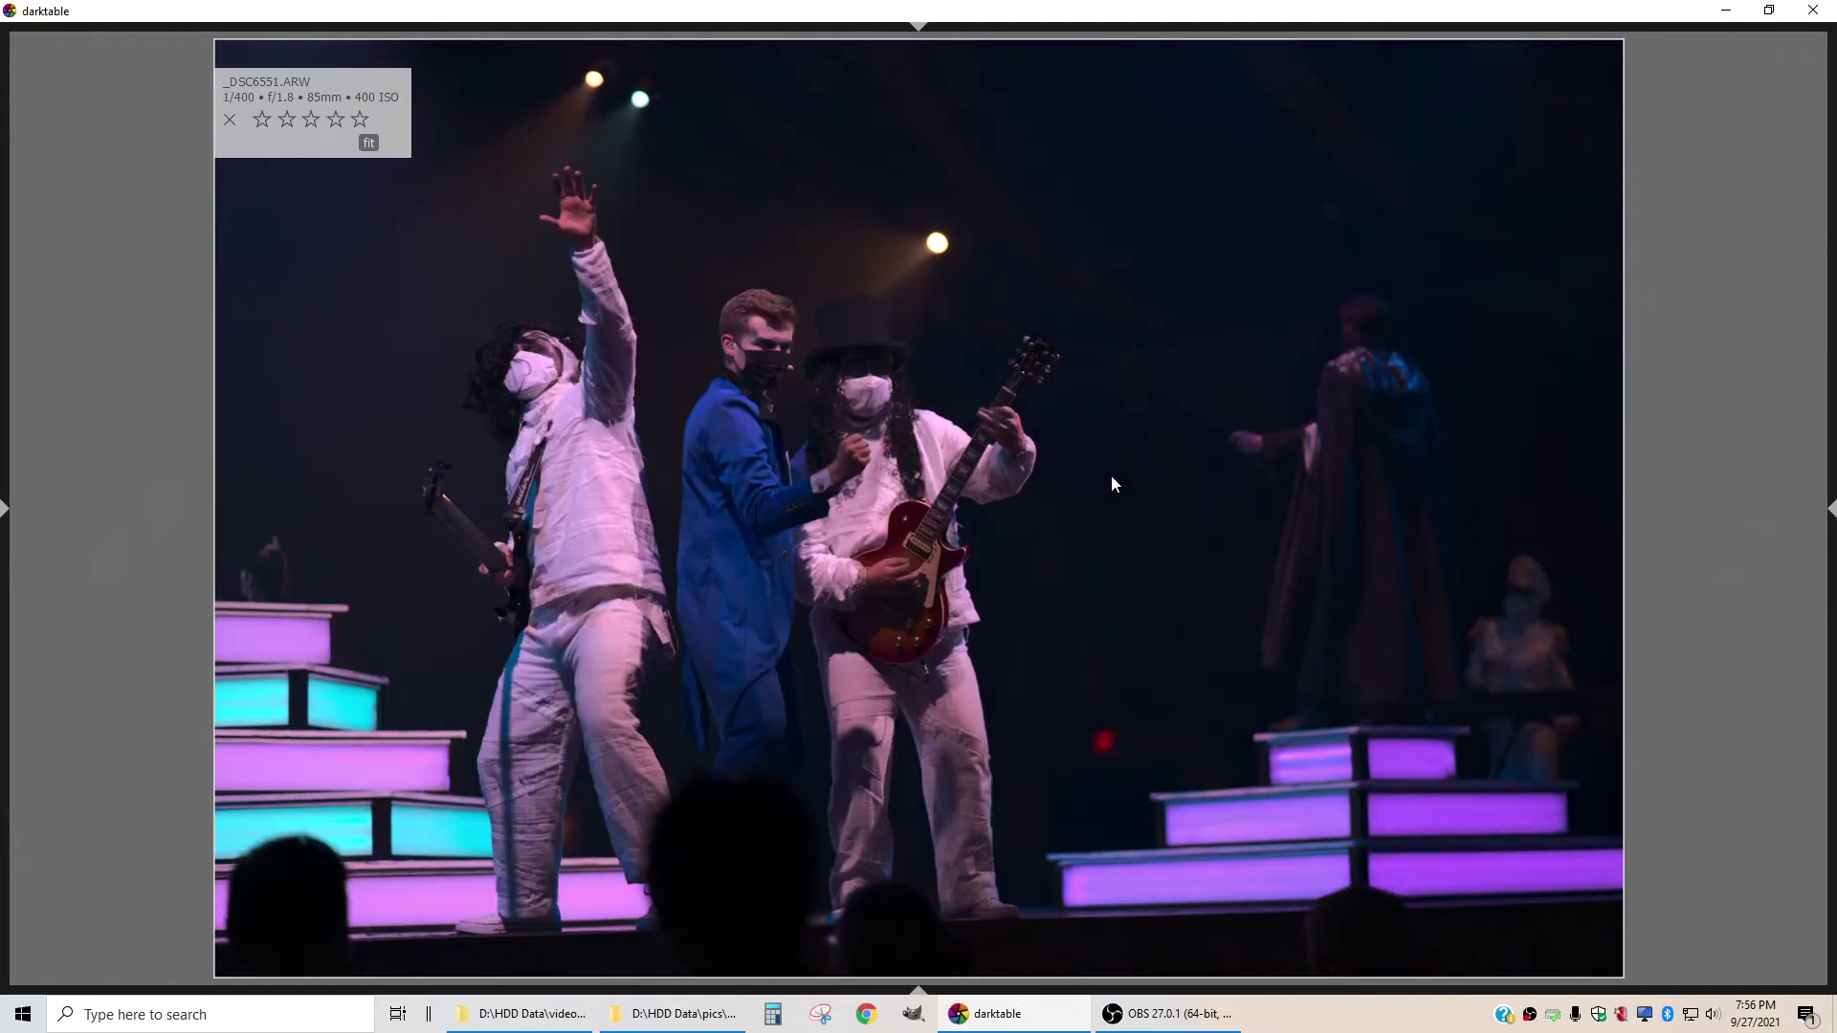
key(Left)
key(Left)
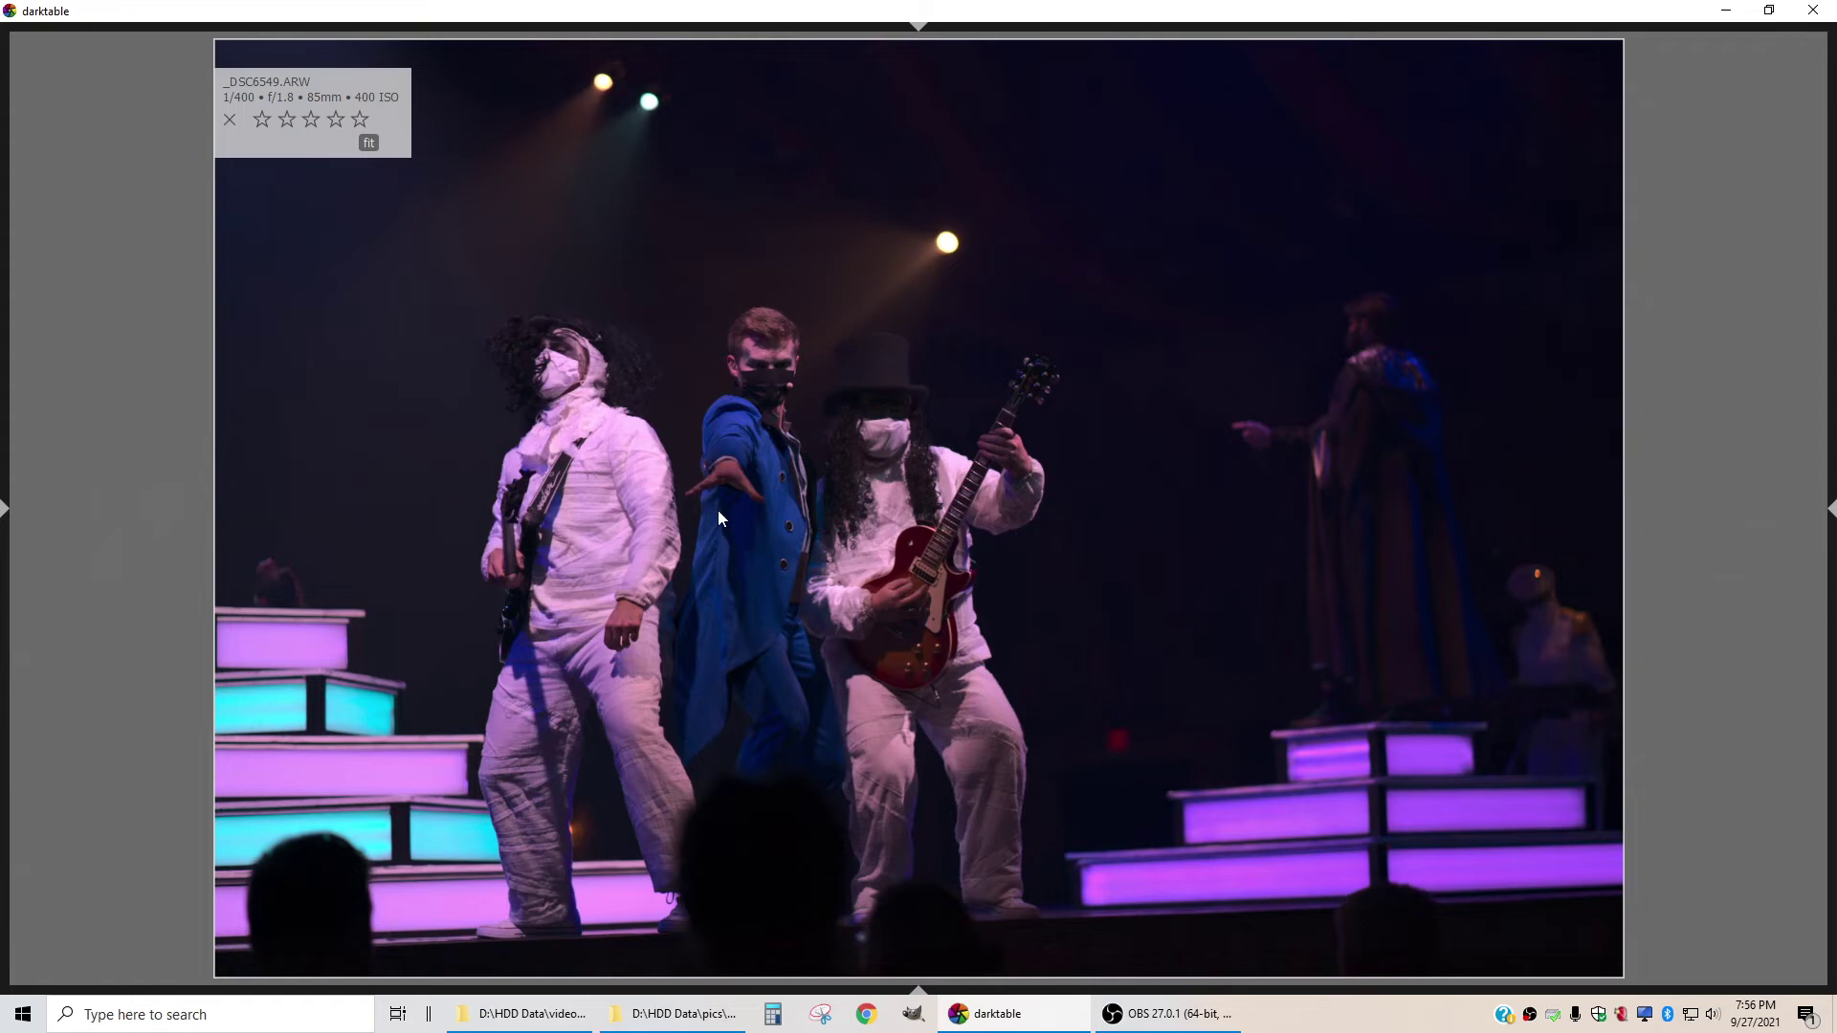
key(3)
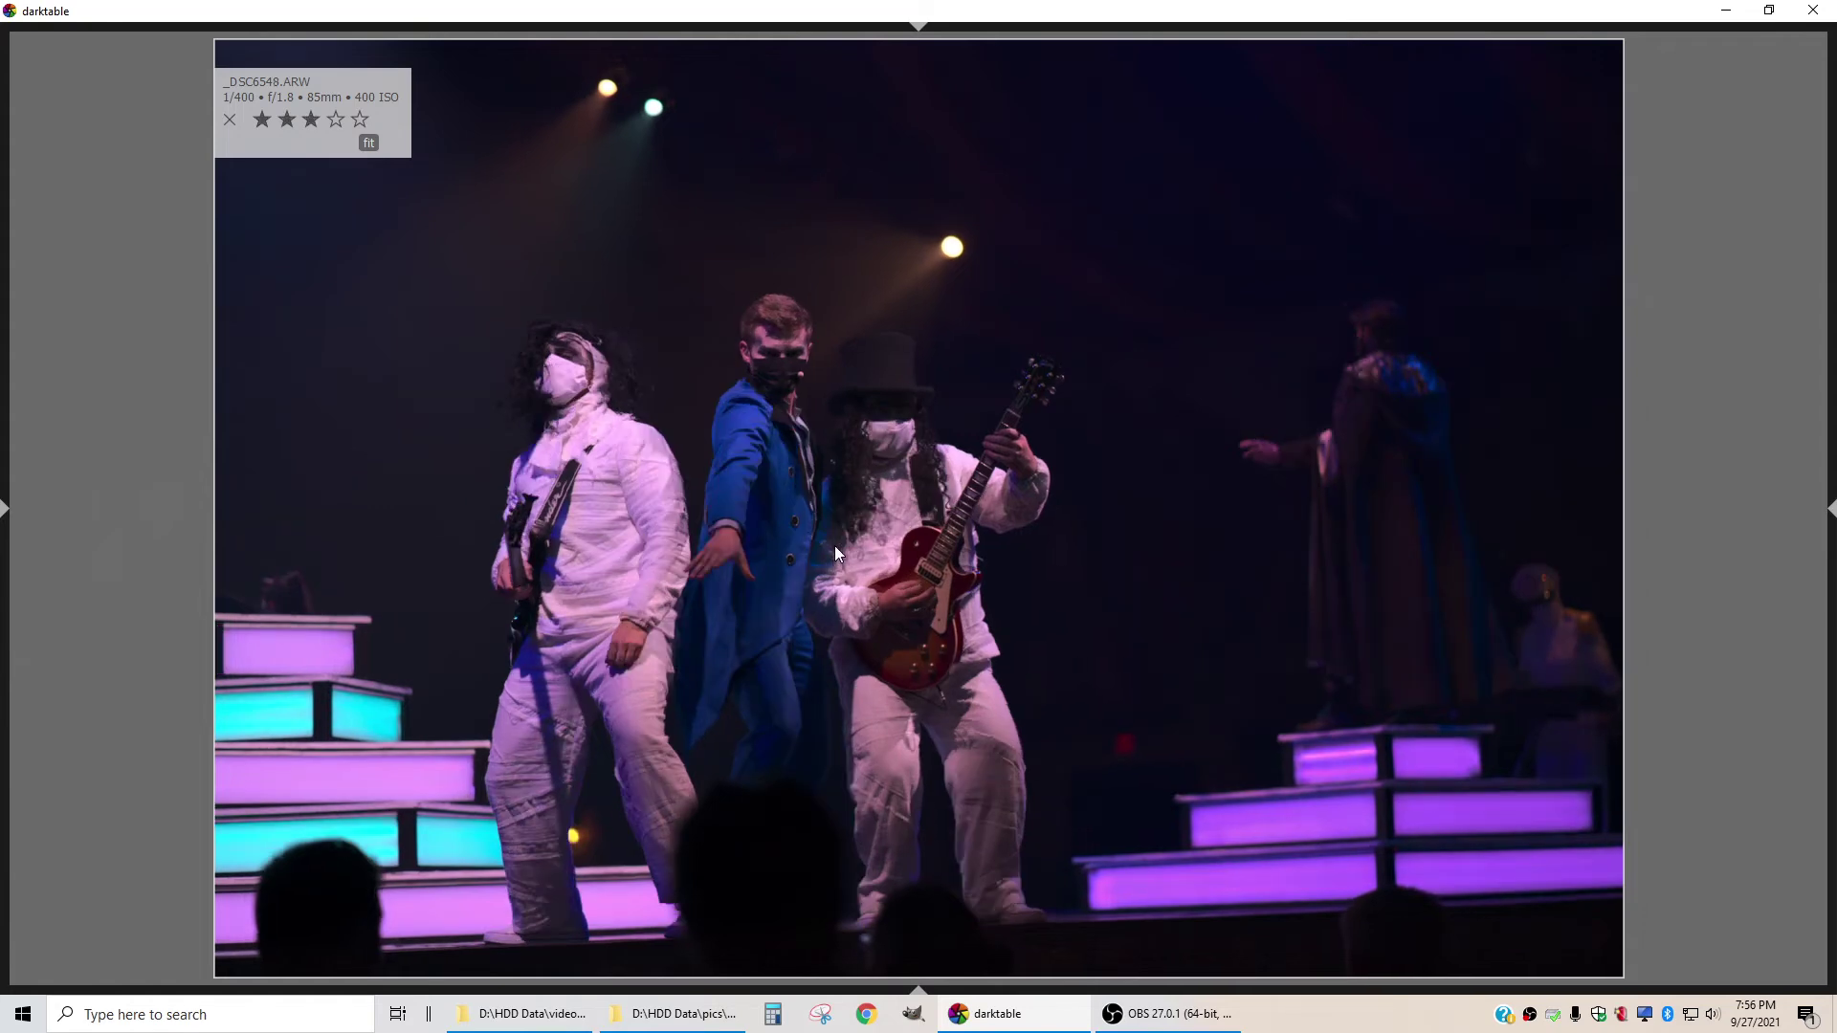
Compare _DSC6550.ARW with the raised-hand shot _DSC6551.ARW, and continue to _DSC6552.ARW
key(Right)
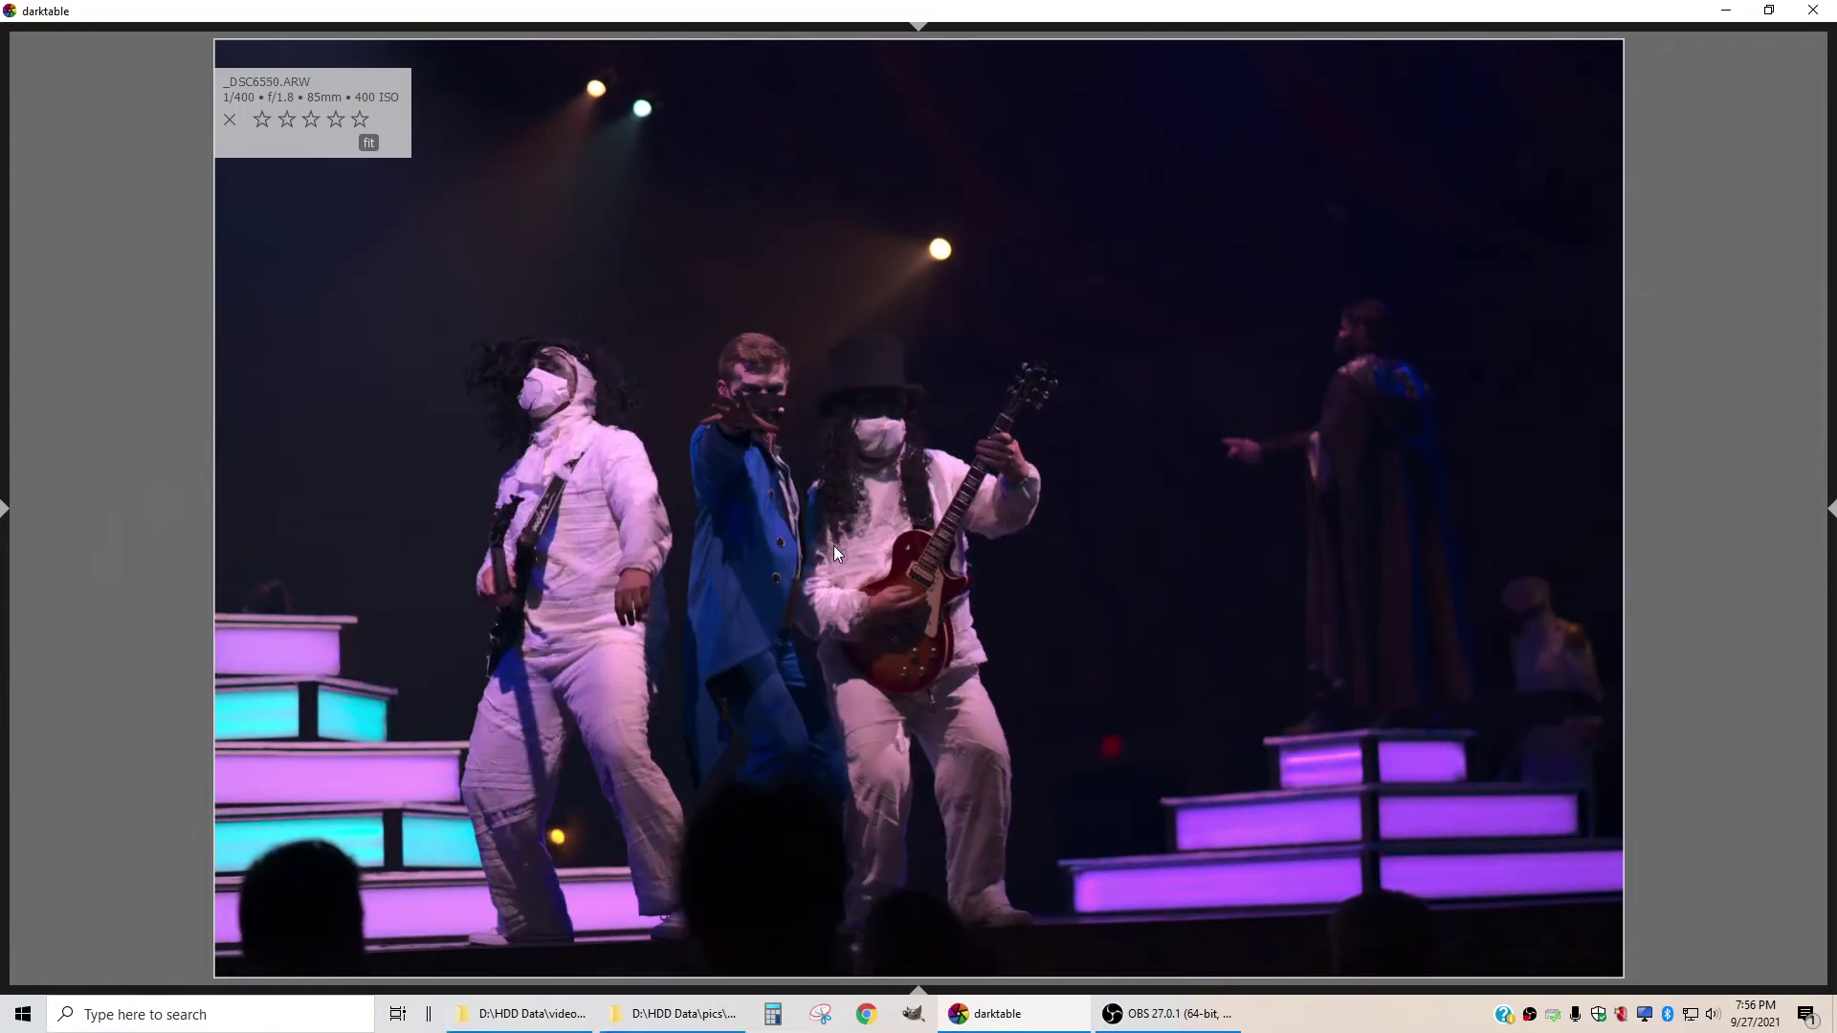
key(Right)
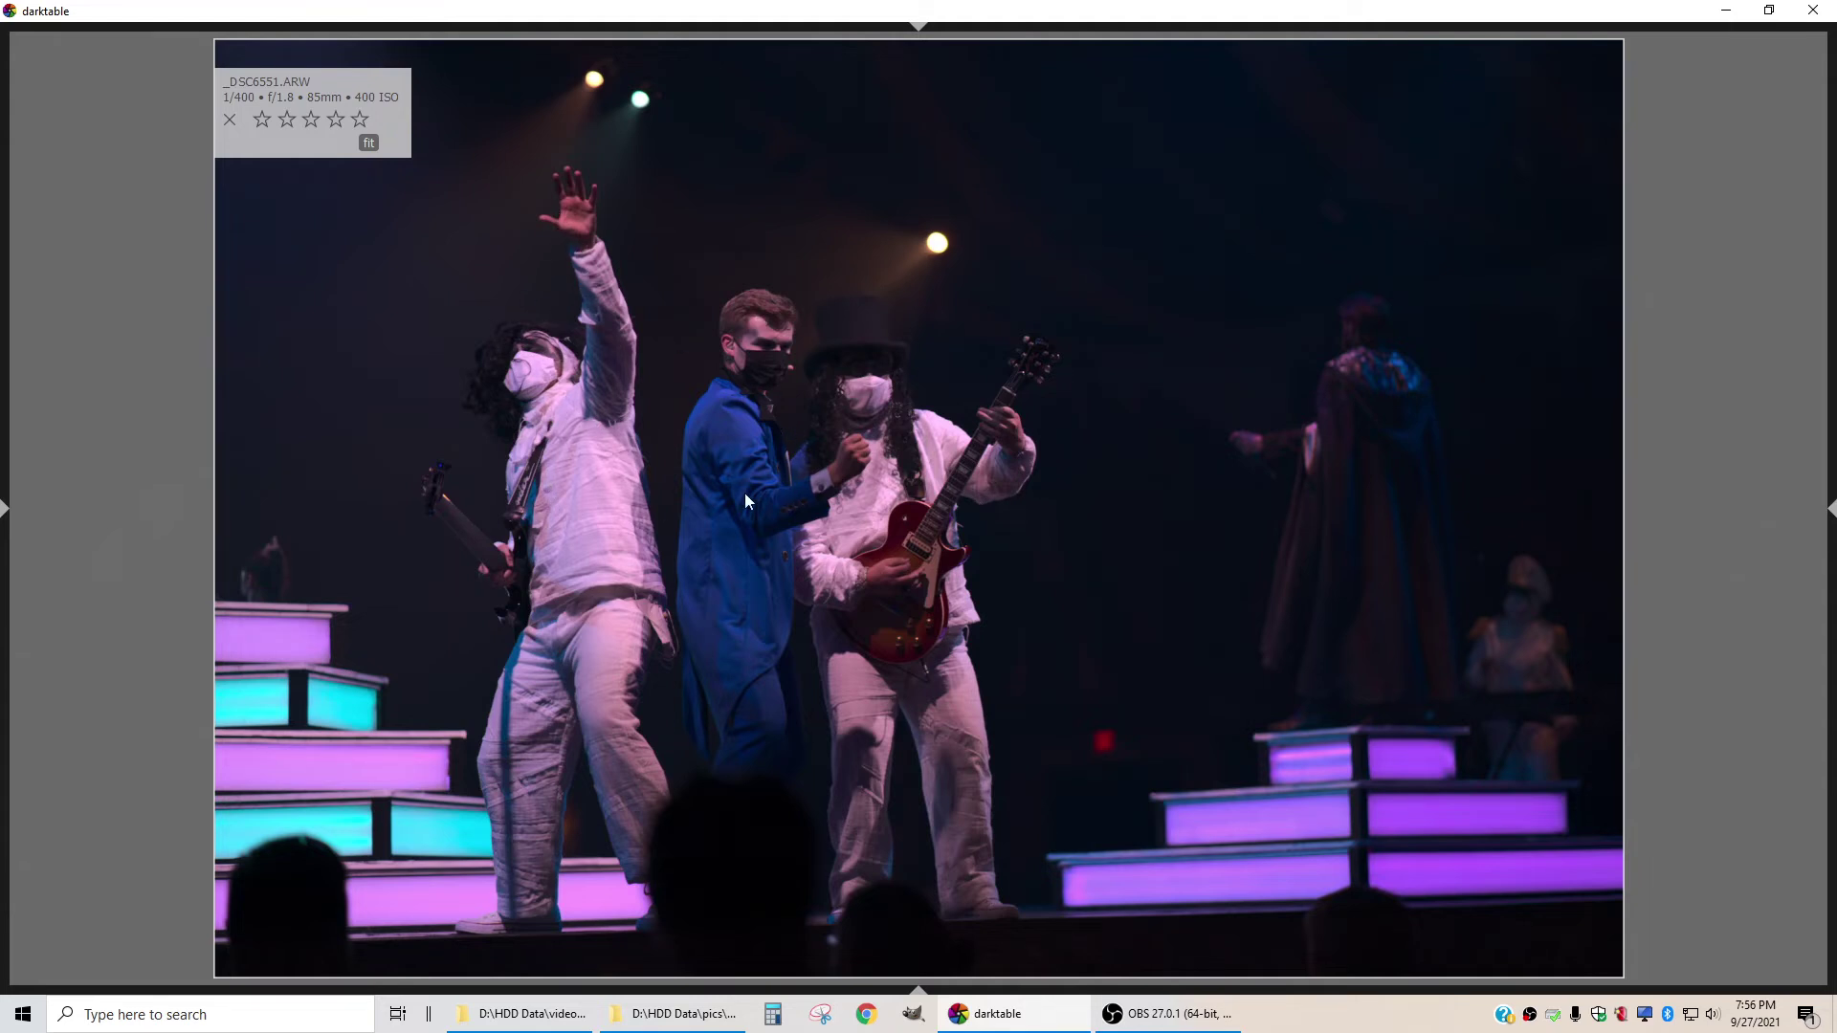
scroll(832, 435, up, 1)
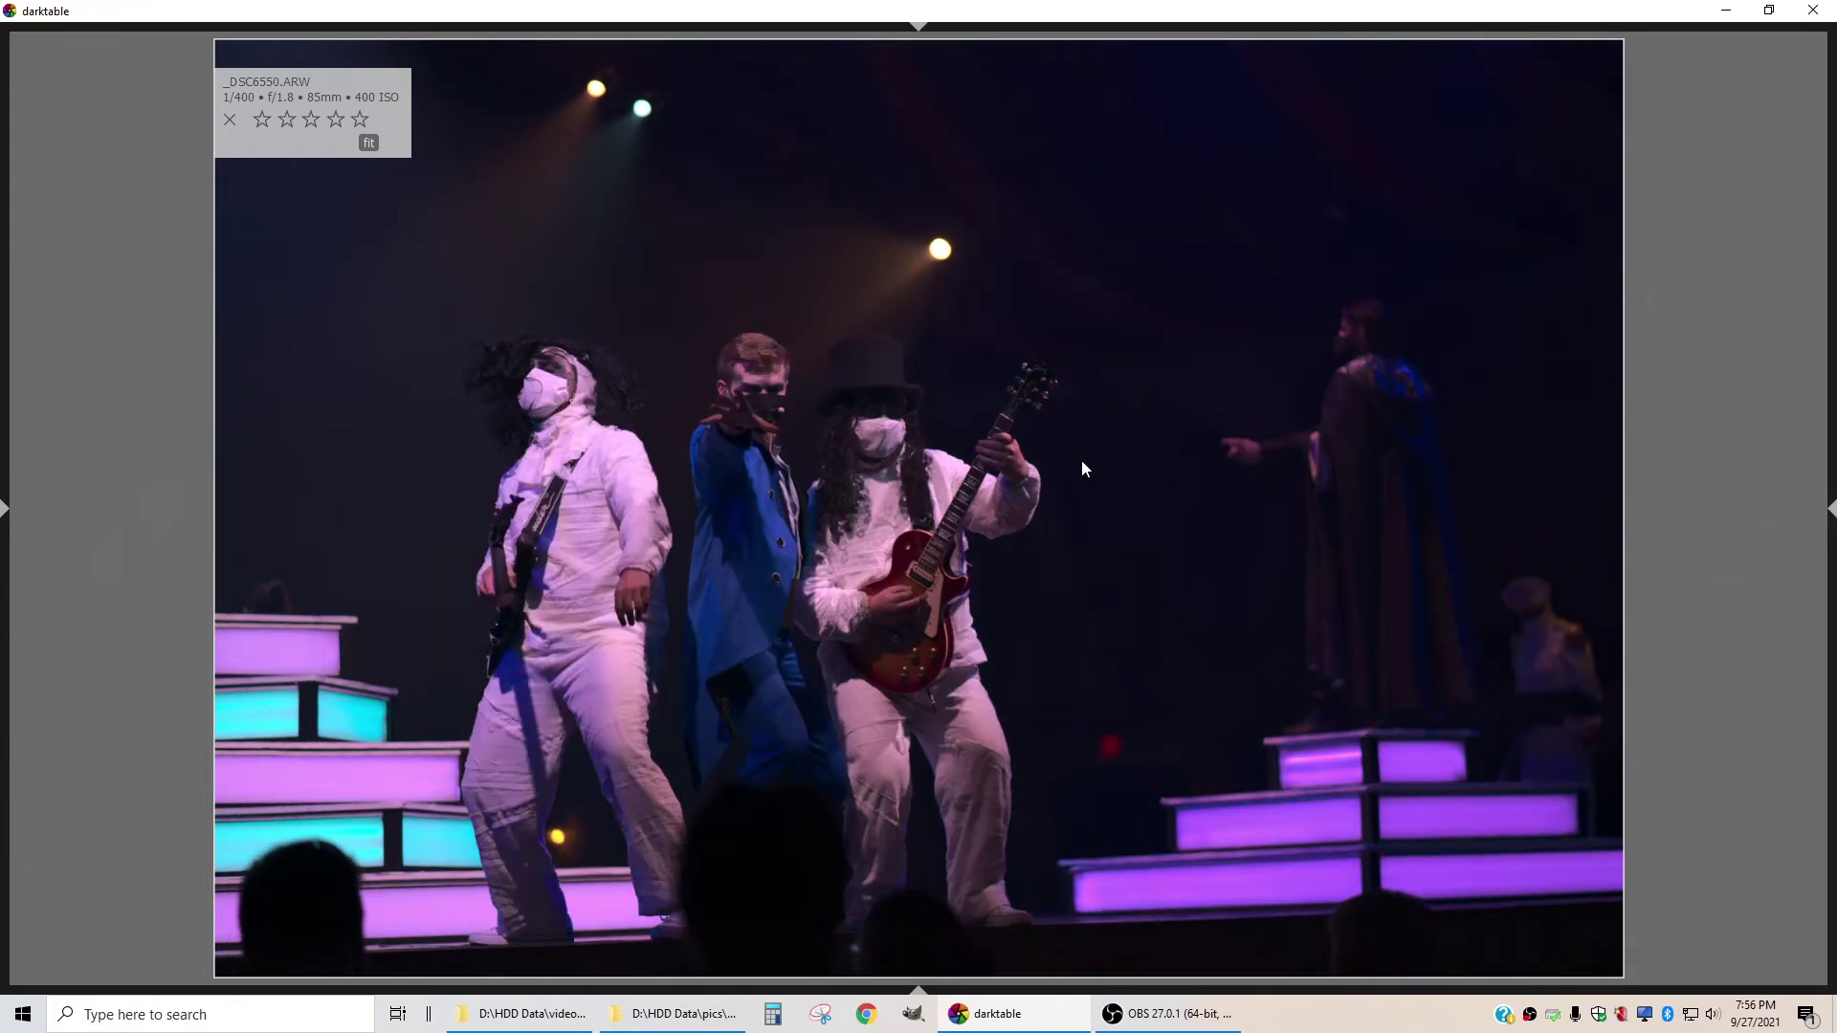
scroll(1083, 469, down, 1)
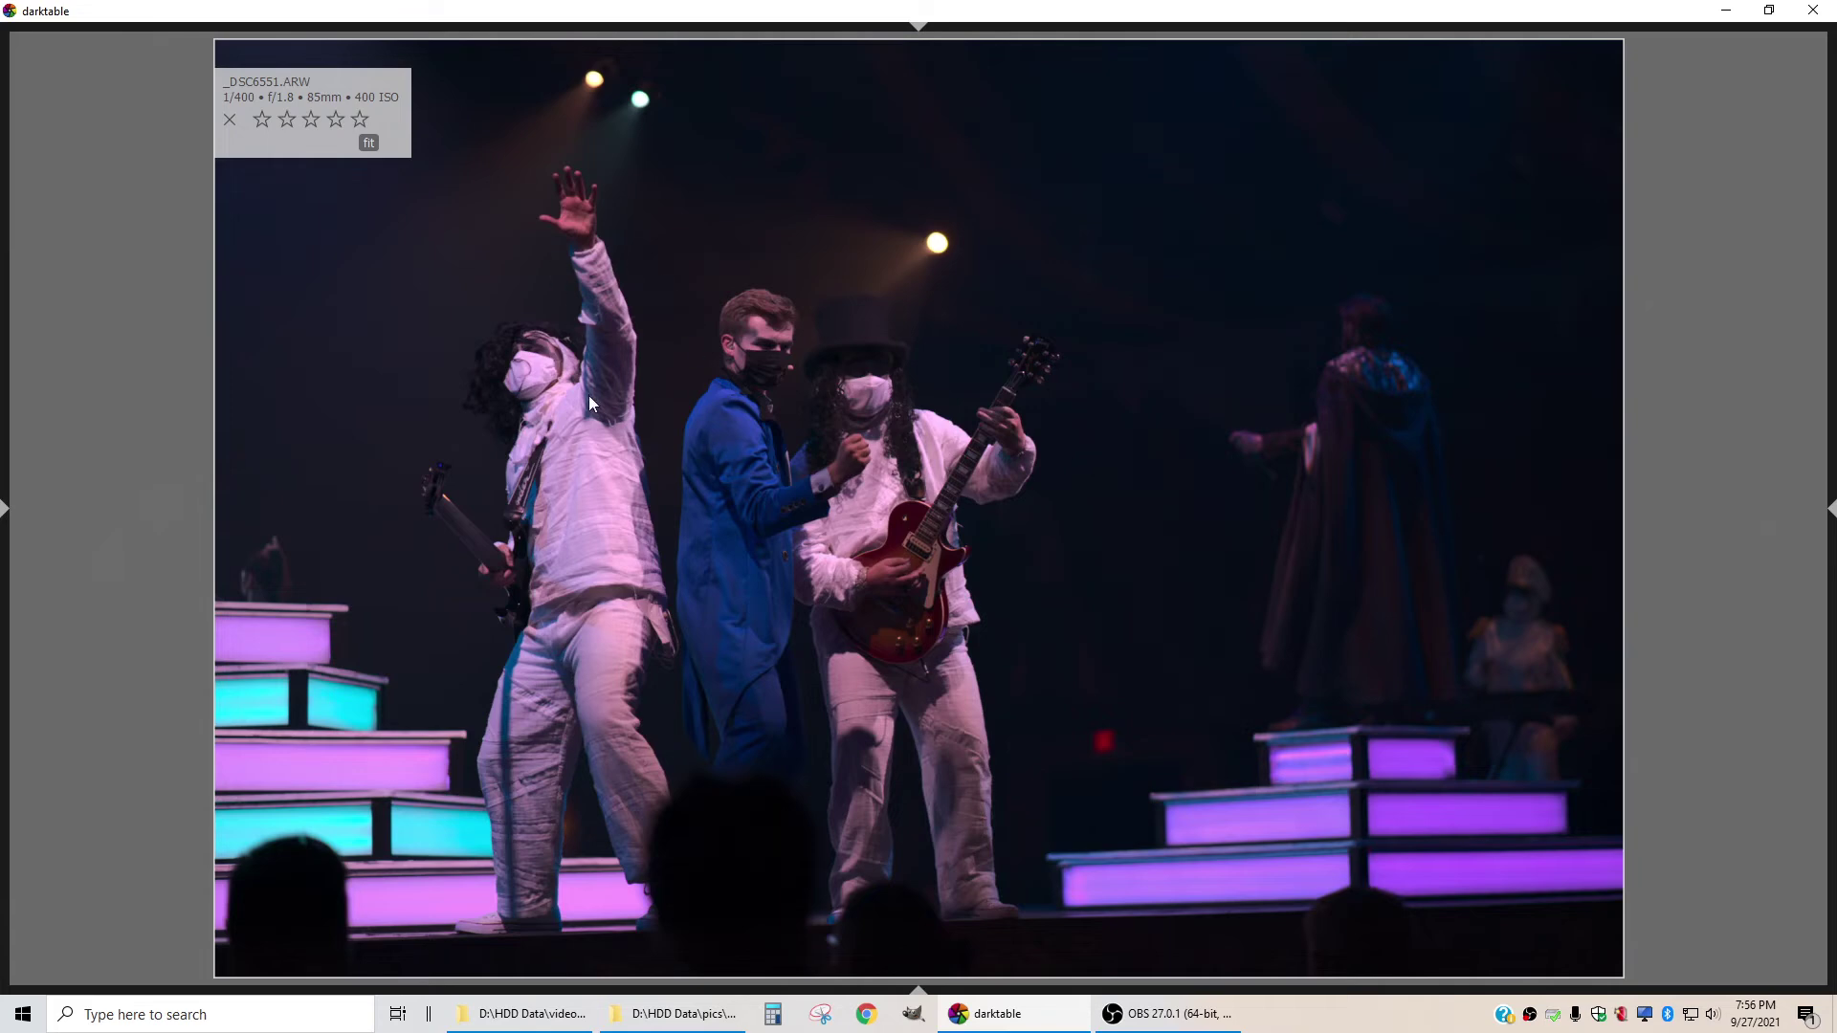
scroll(581, 425, up, 1)
scroll(564, 401, down, 1)
scroll(1166, 528, down, 1)
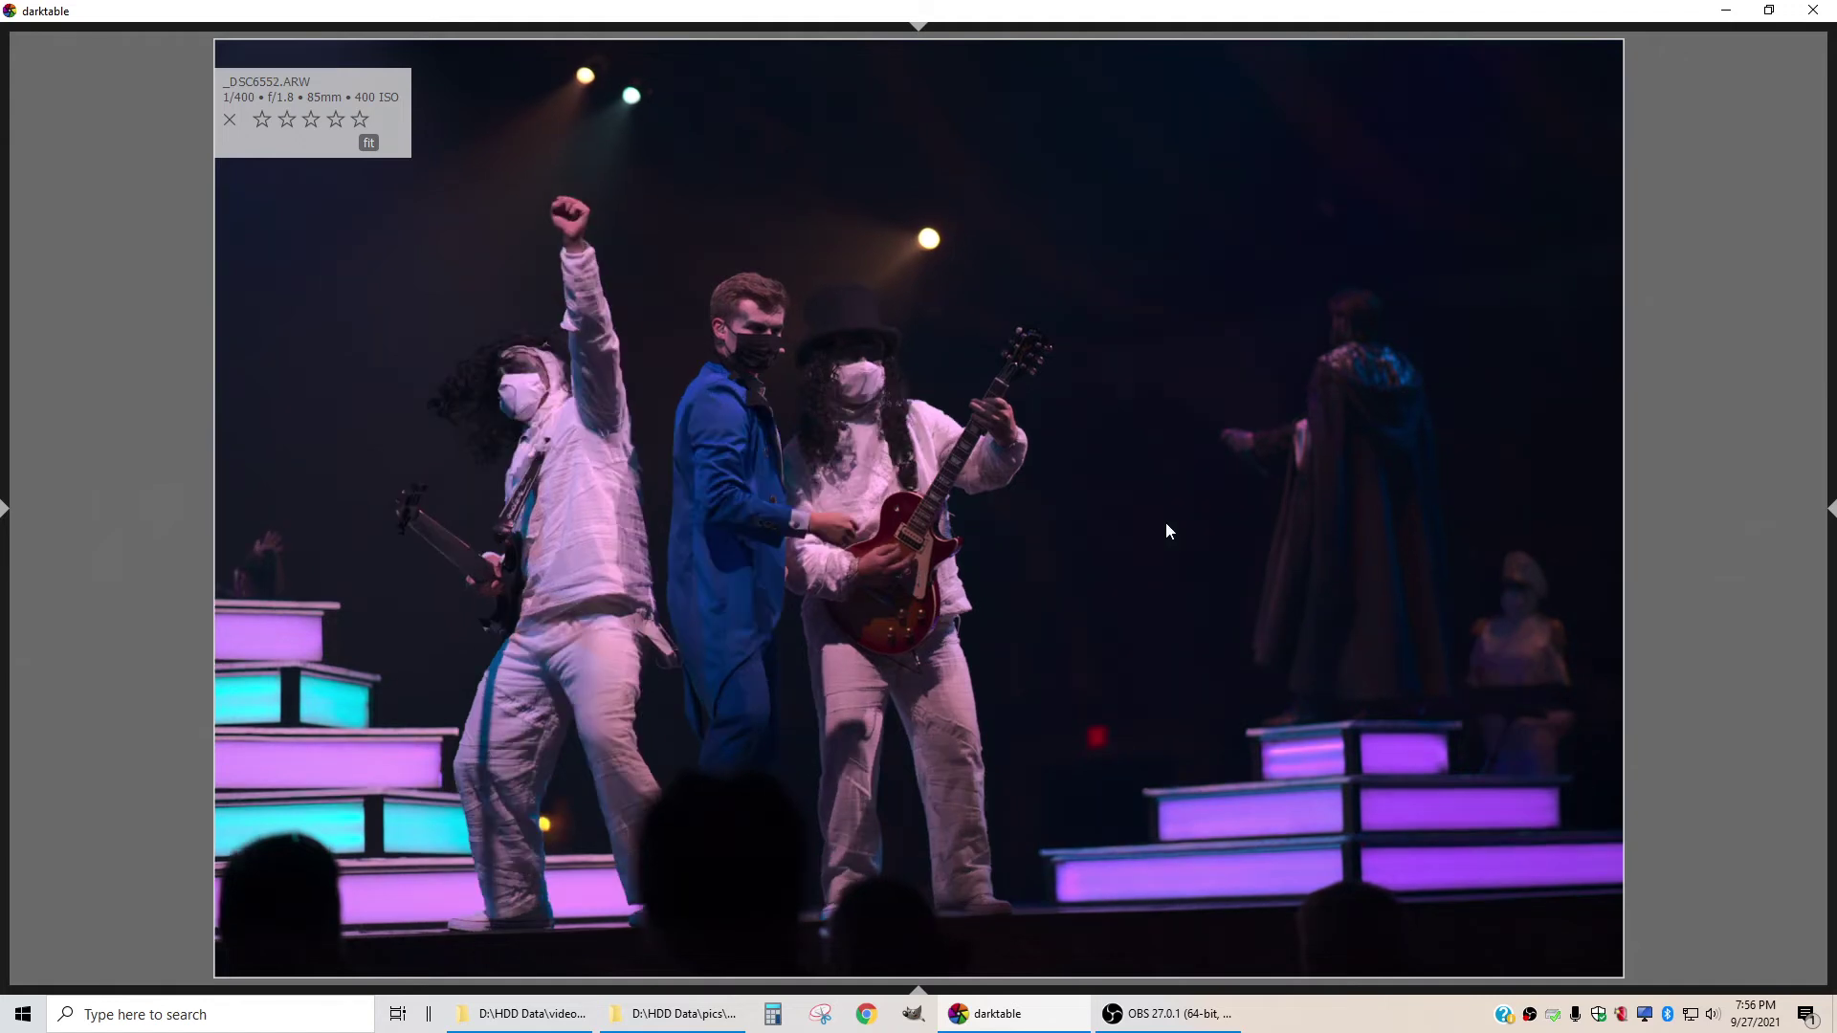
Check the raised-fist shot _DSC6553.ARW, go back to _DSC6549.ARW and its neighbour, and advance again to _DSC6551.ARW
scroll(1167, 524, down, 1)
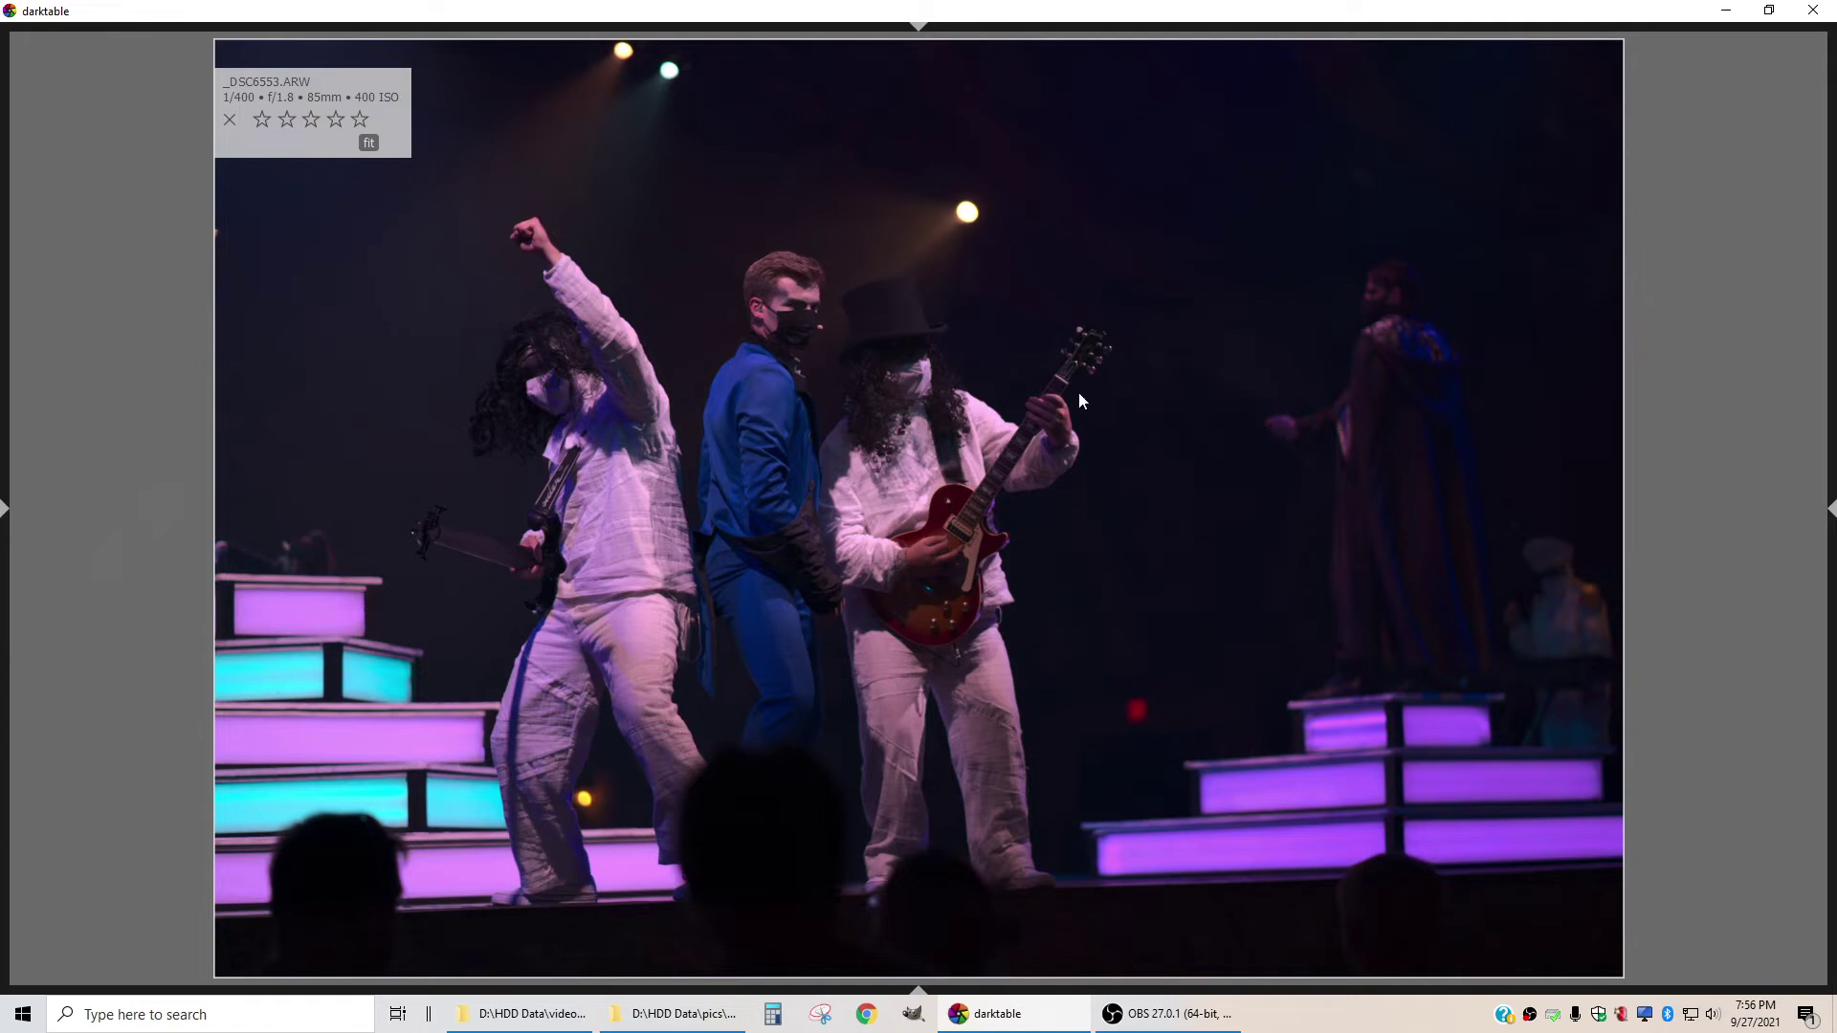
scroll(739, 337, down, 1)
scroll(933, 426, up, 4)
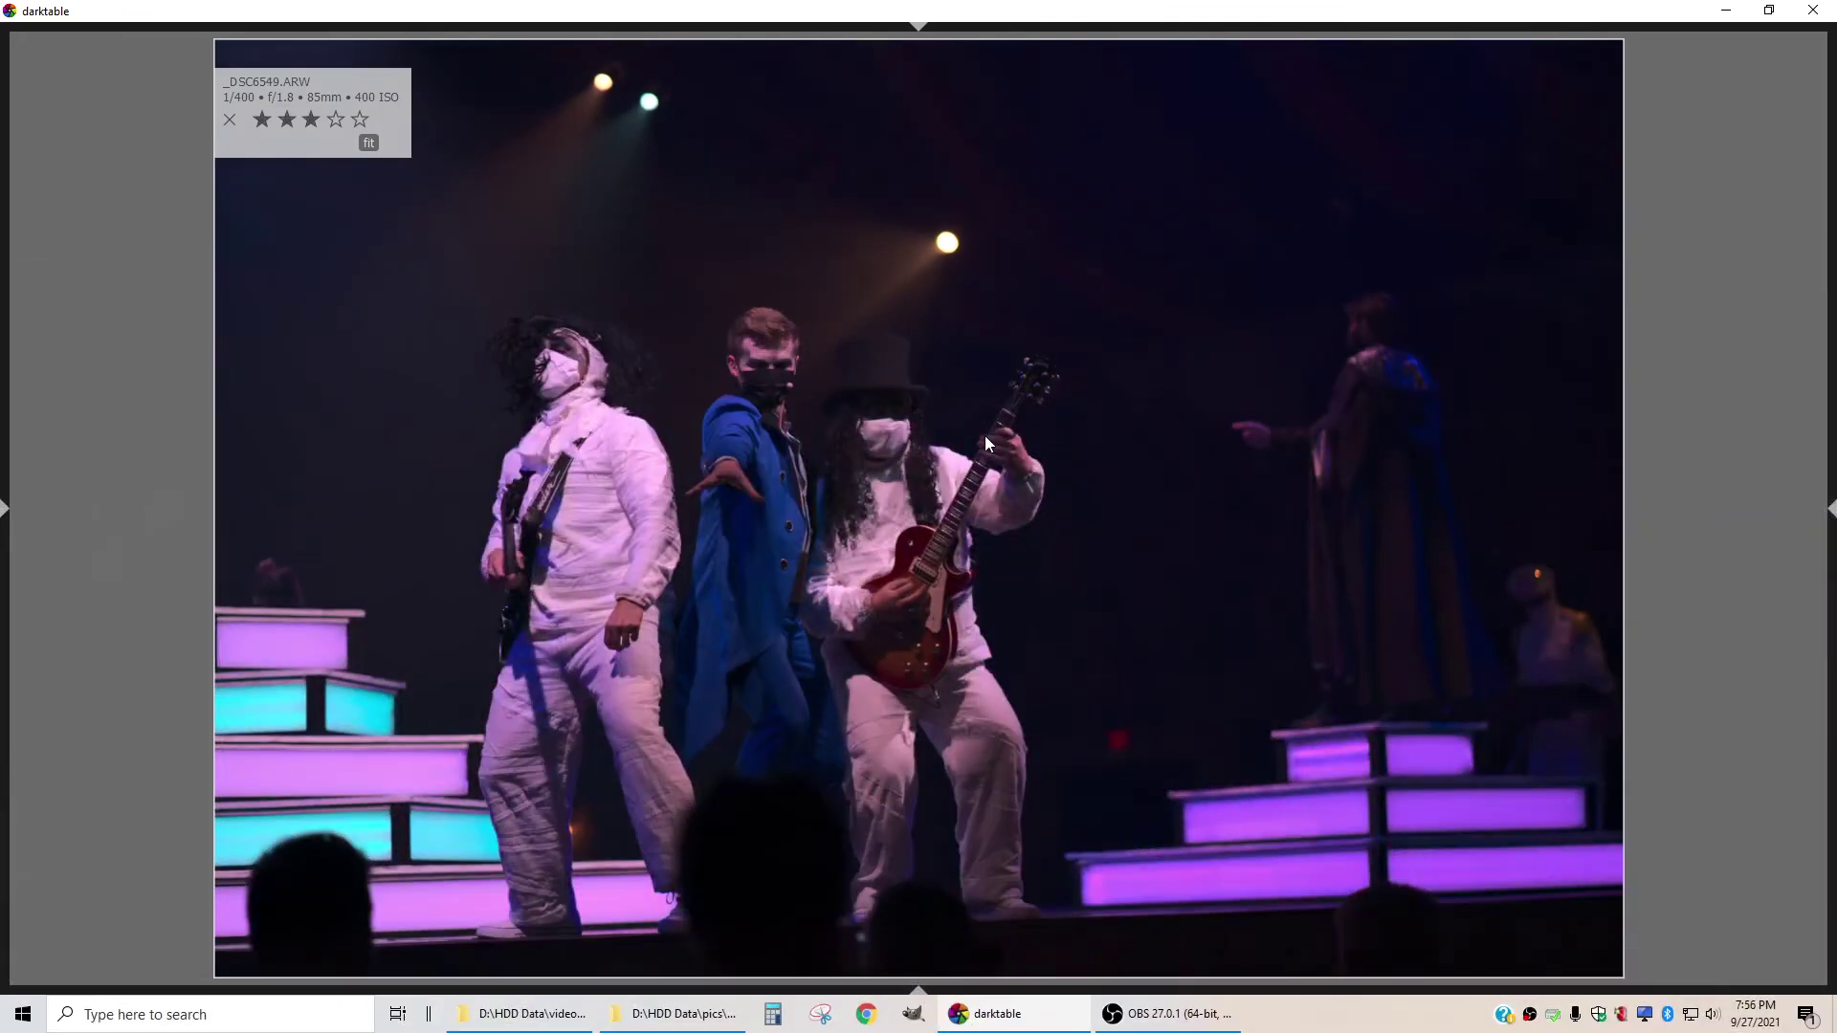
key(Left)
key(Right)
key(Right)
key(Right)
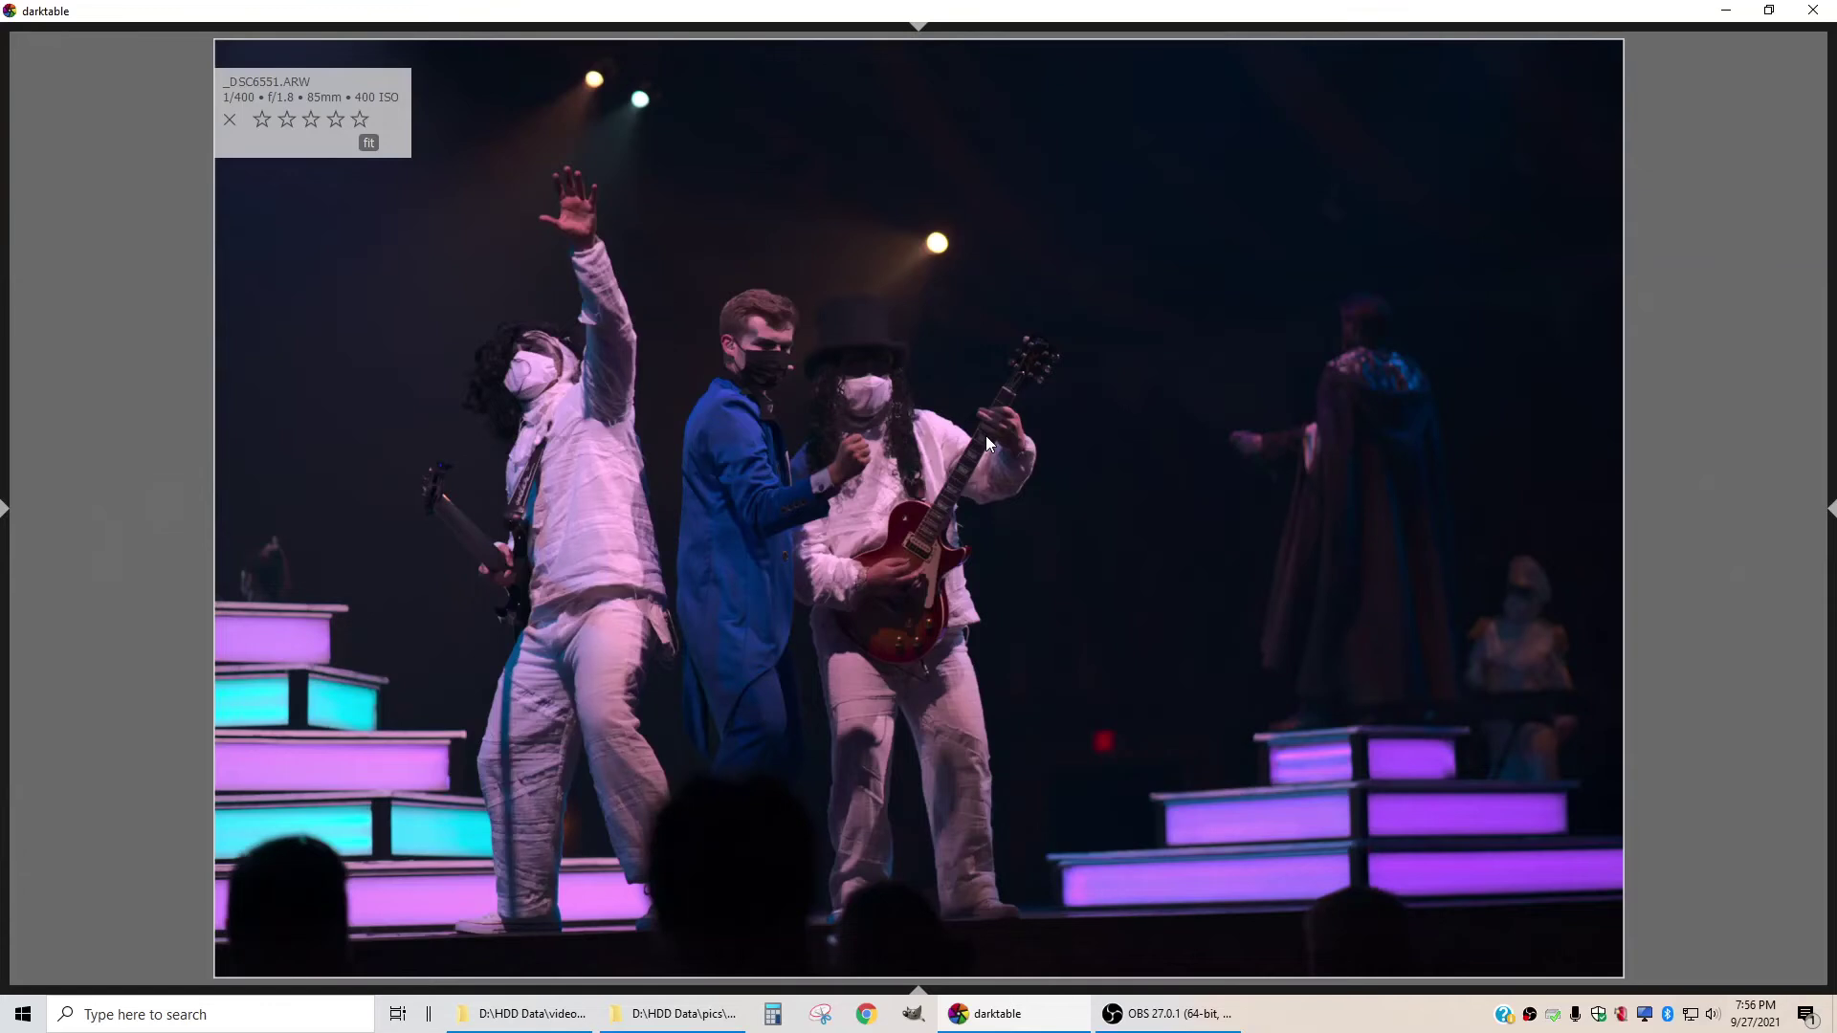
Compare the raised-fist shots _DSC6552.ARW and _DSC6553.ARW, and go back to _DSC6550.ARW
key(Right)
key(Right)
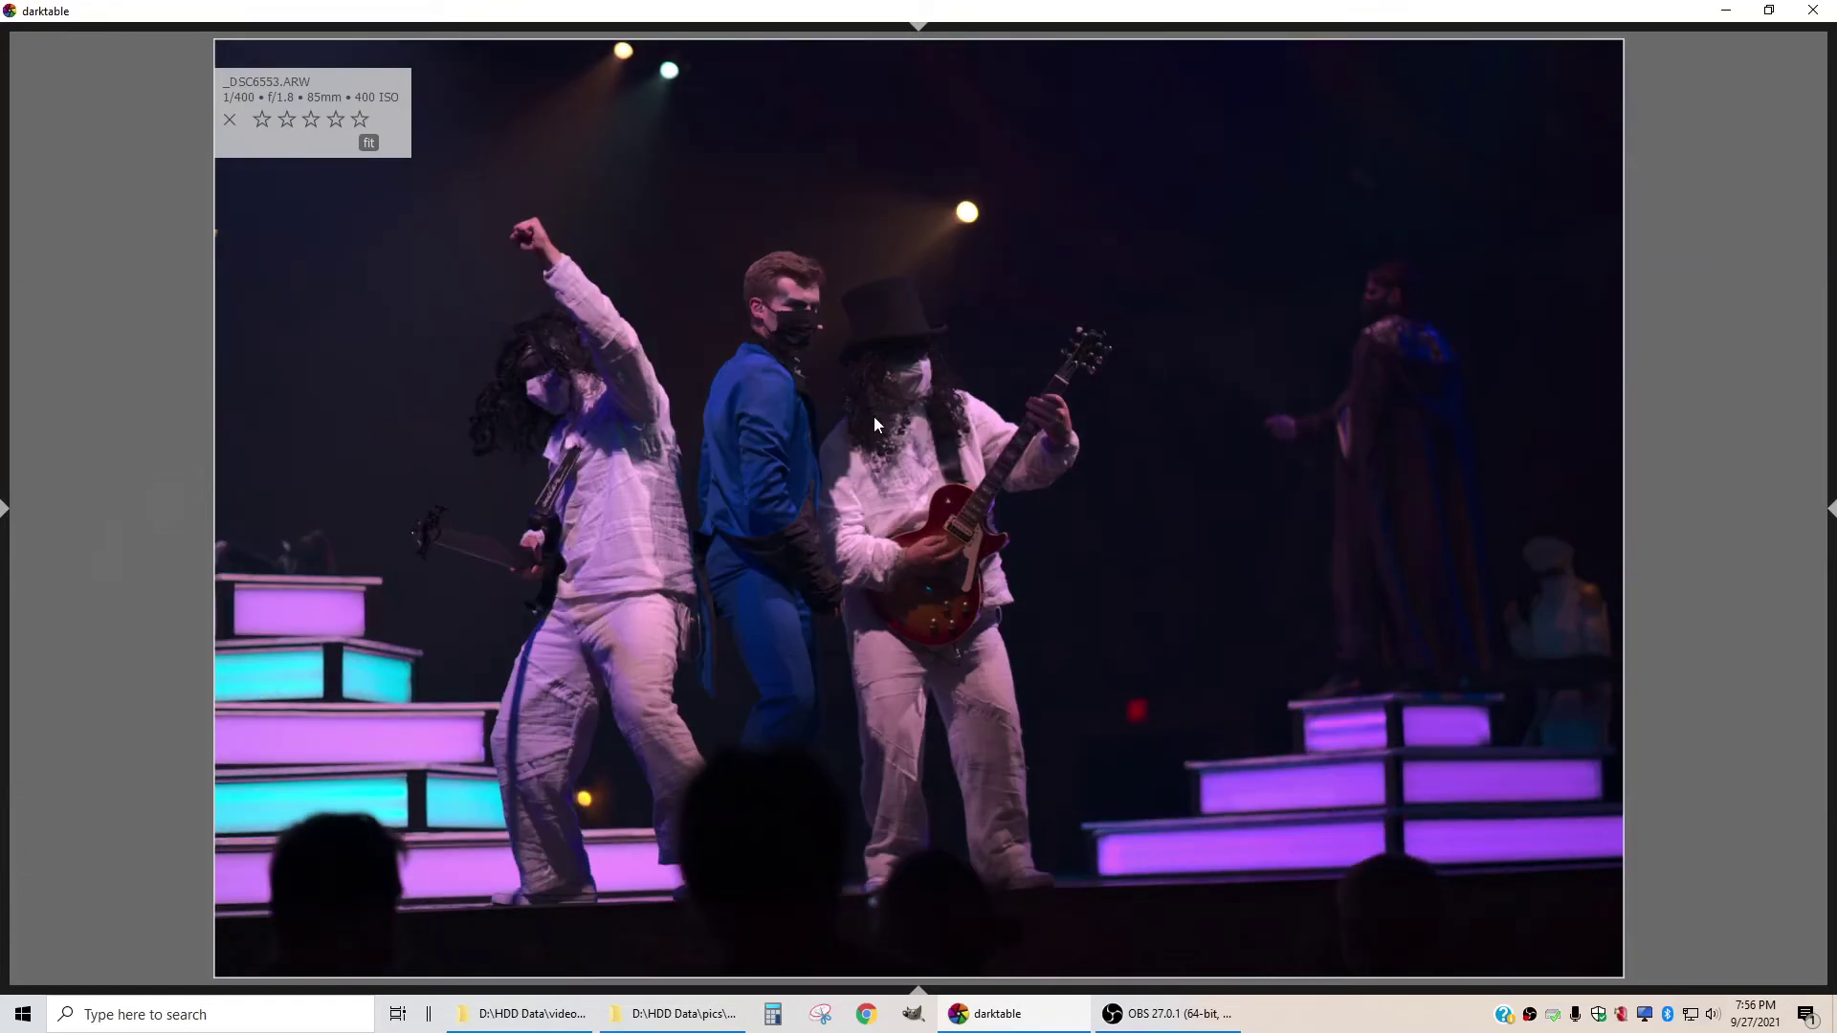
key(Right)
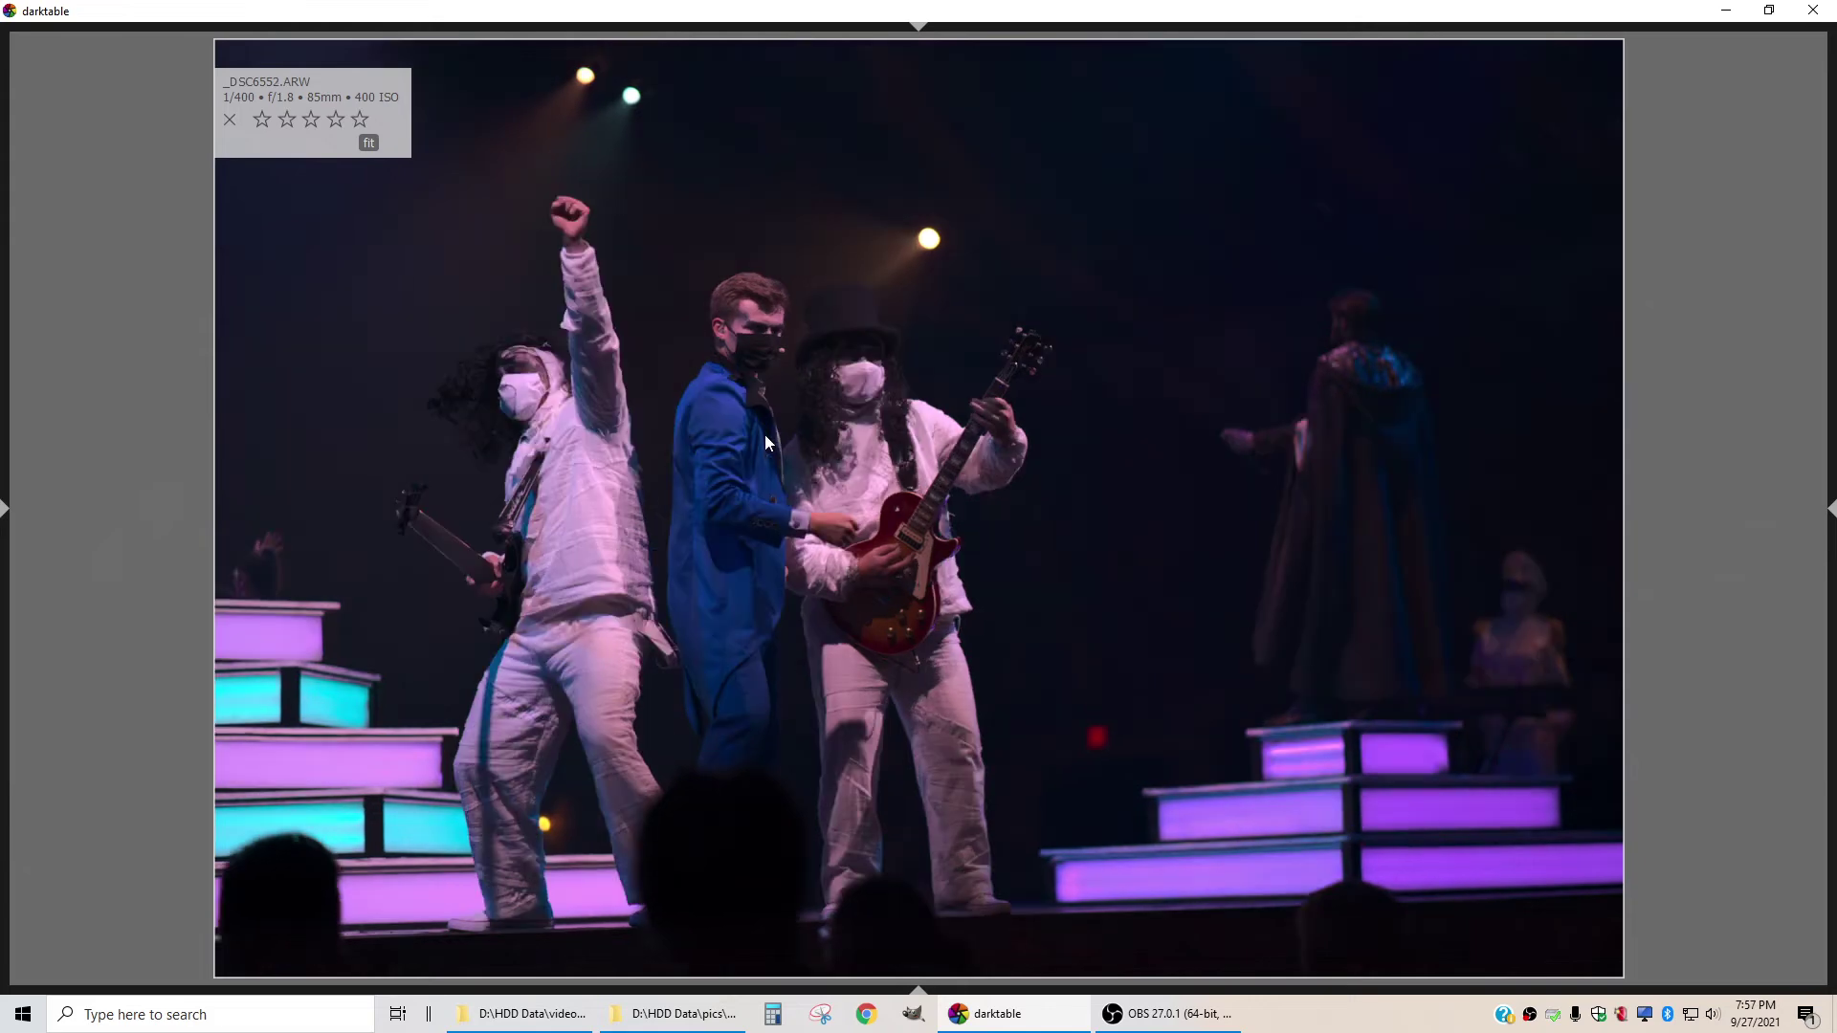
key(Left)
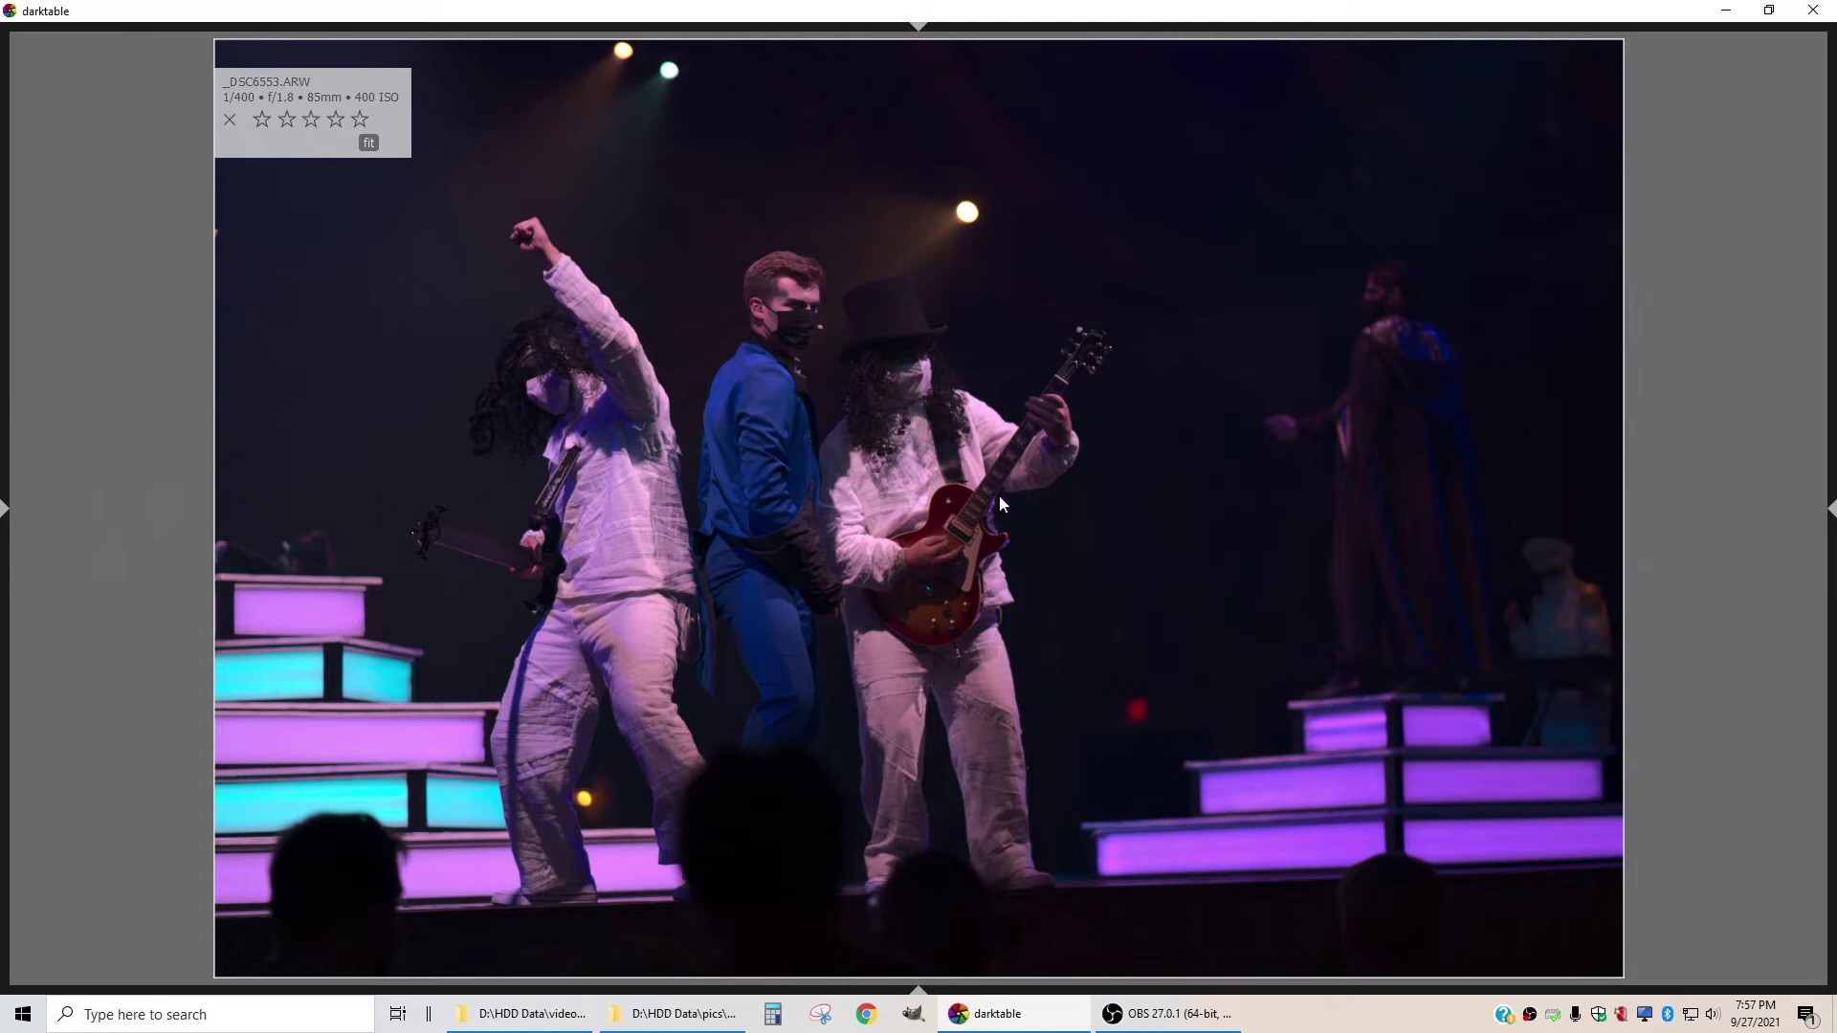
key(Right)
key(Right)
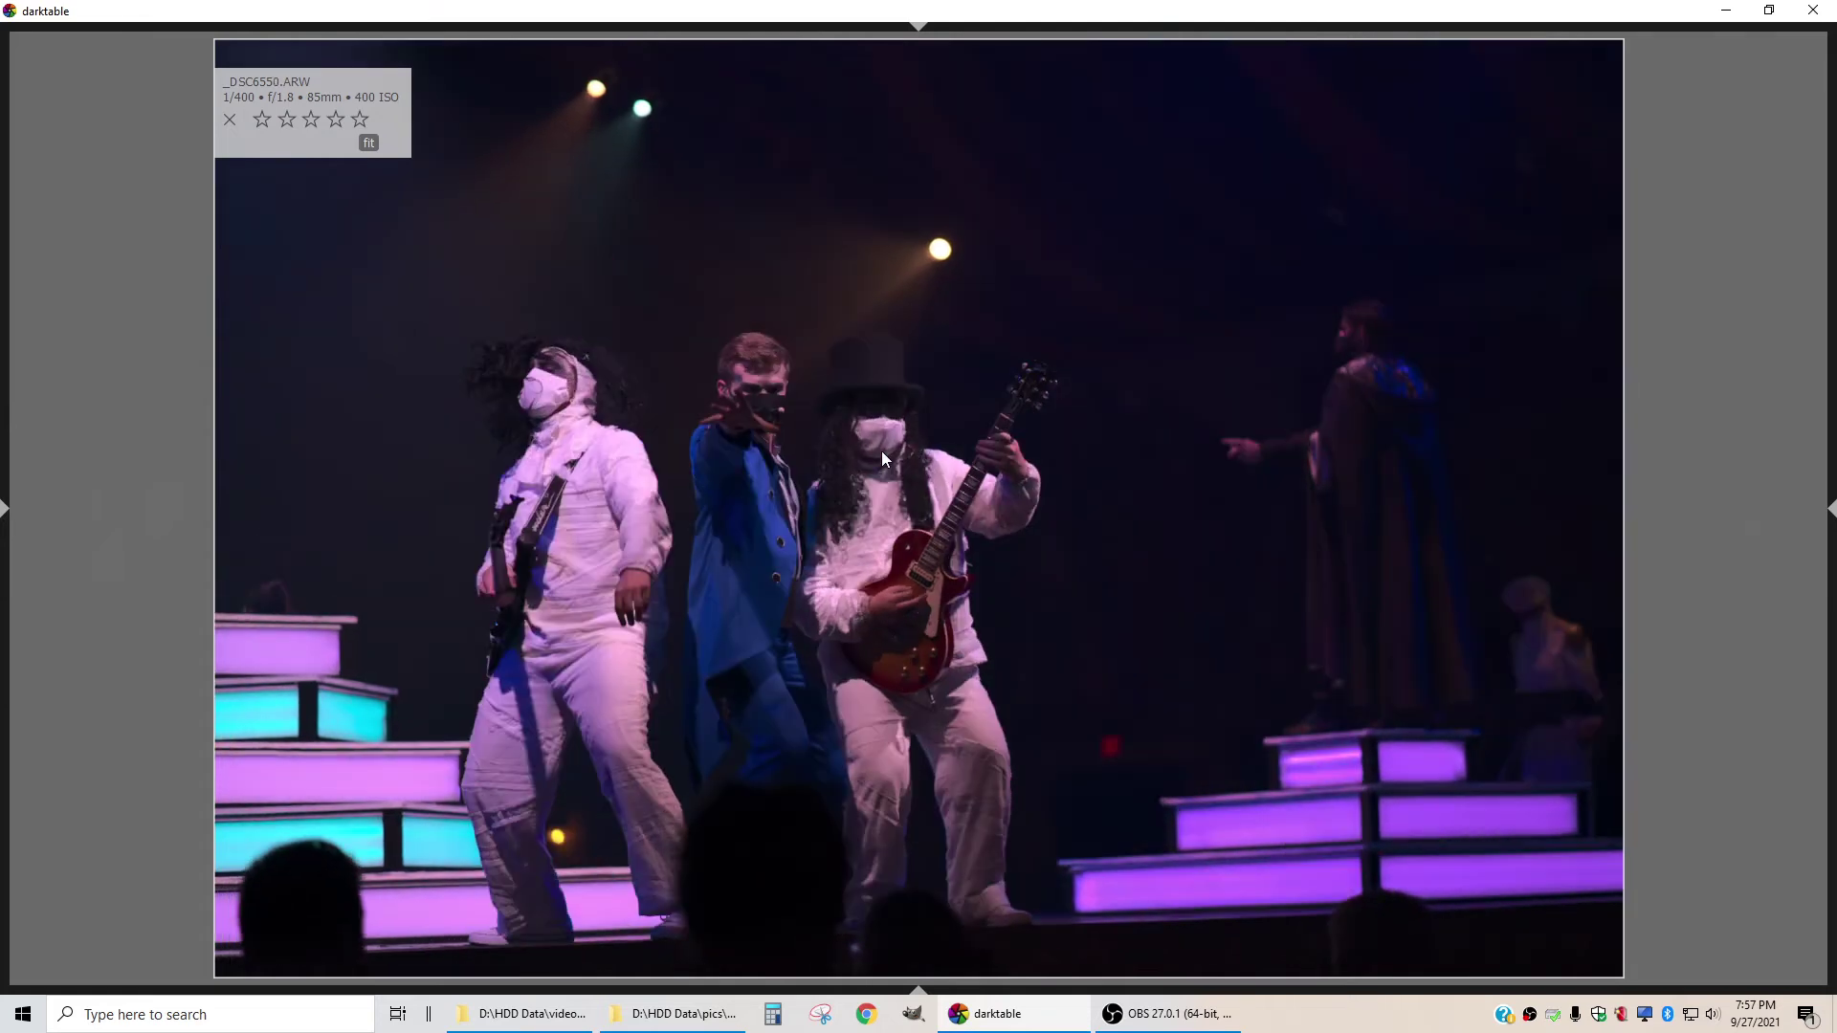
Check the remaining shots of the blue-coated singer and guitarists through _DSC6555.ARW, and continue to the horn players in _DSC6556.ARW
key(Left)
key(Left)
key(Right)
key(Right)
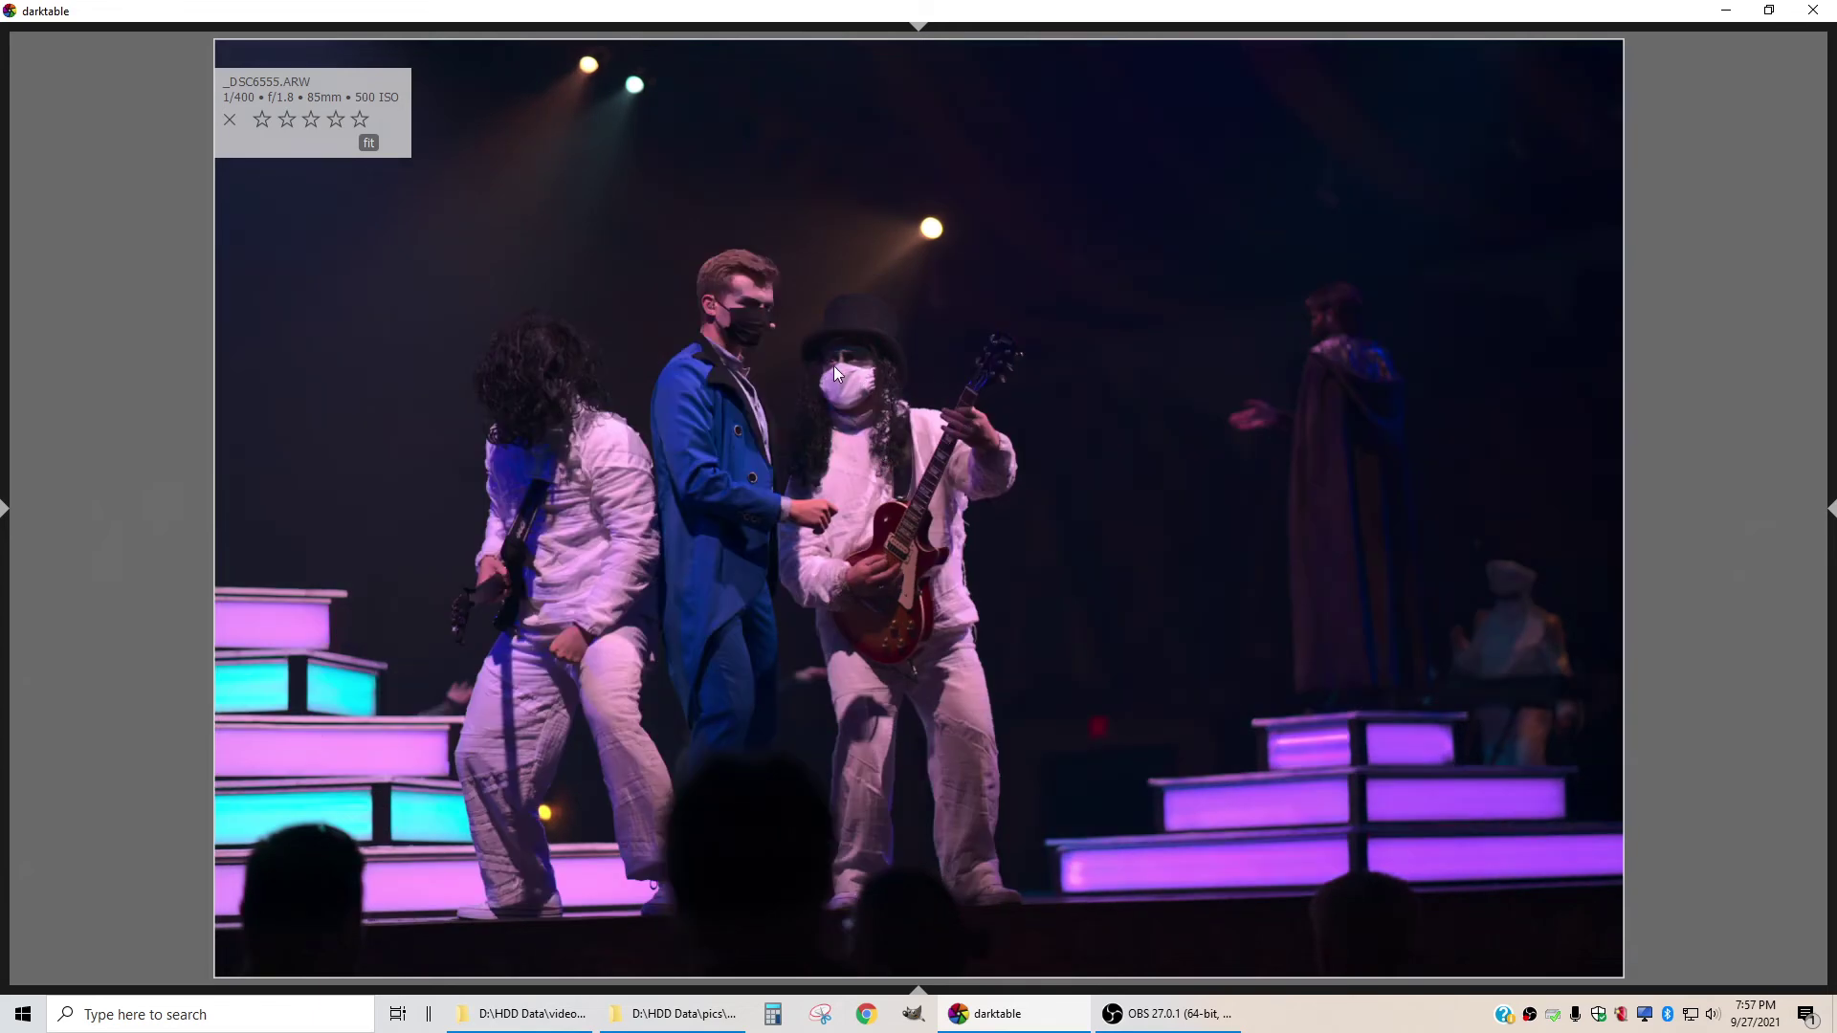
key(Right)
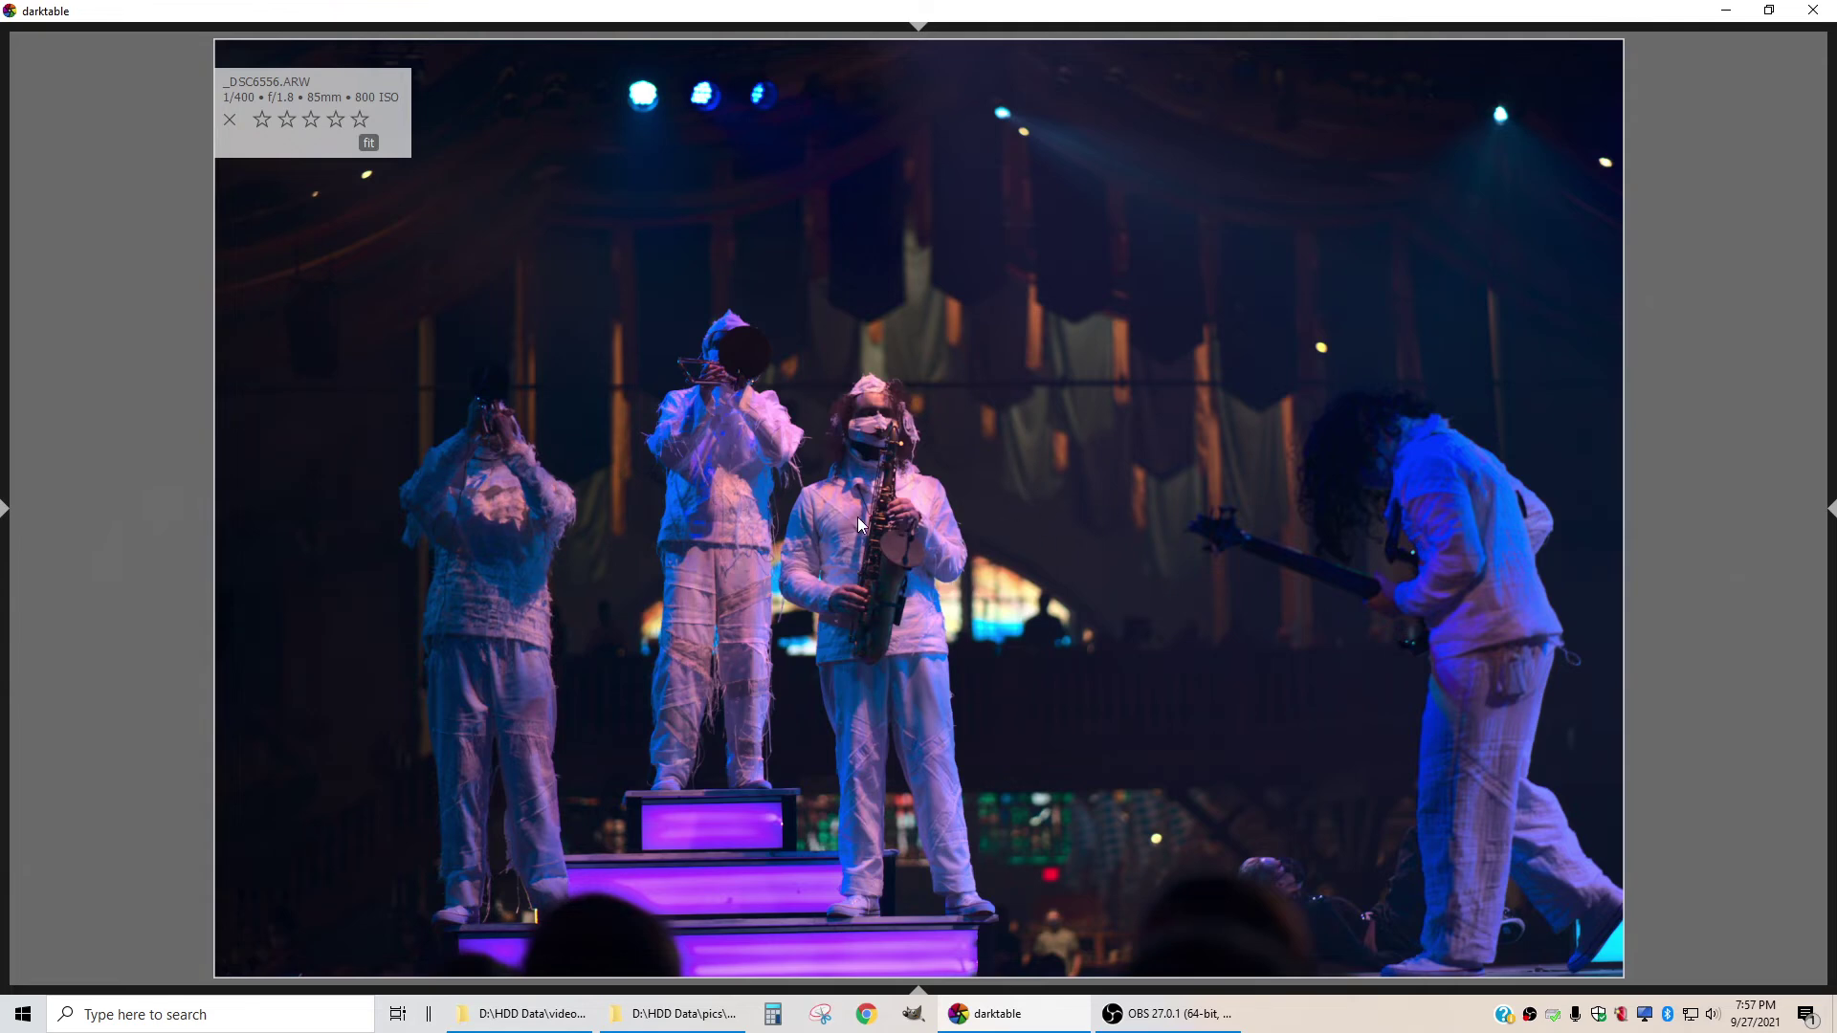
Compare the horn-player shots _DSC6556.ARW and _DSC6557.ARW, and skim ahead to the dancers in _DSC6567.ARW
key(Right)
key(Left)
scroll(920, 522, down, 1)
scroll(813, 516, up, 1)
scroll(1058, 532, down, 1)
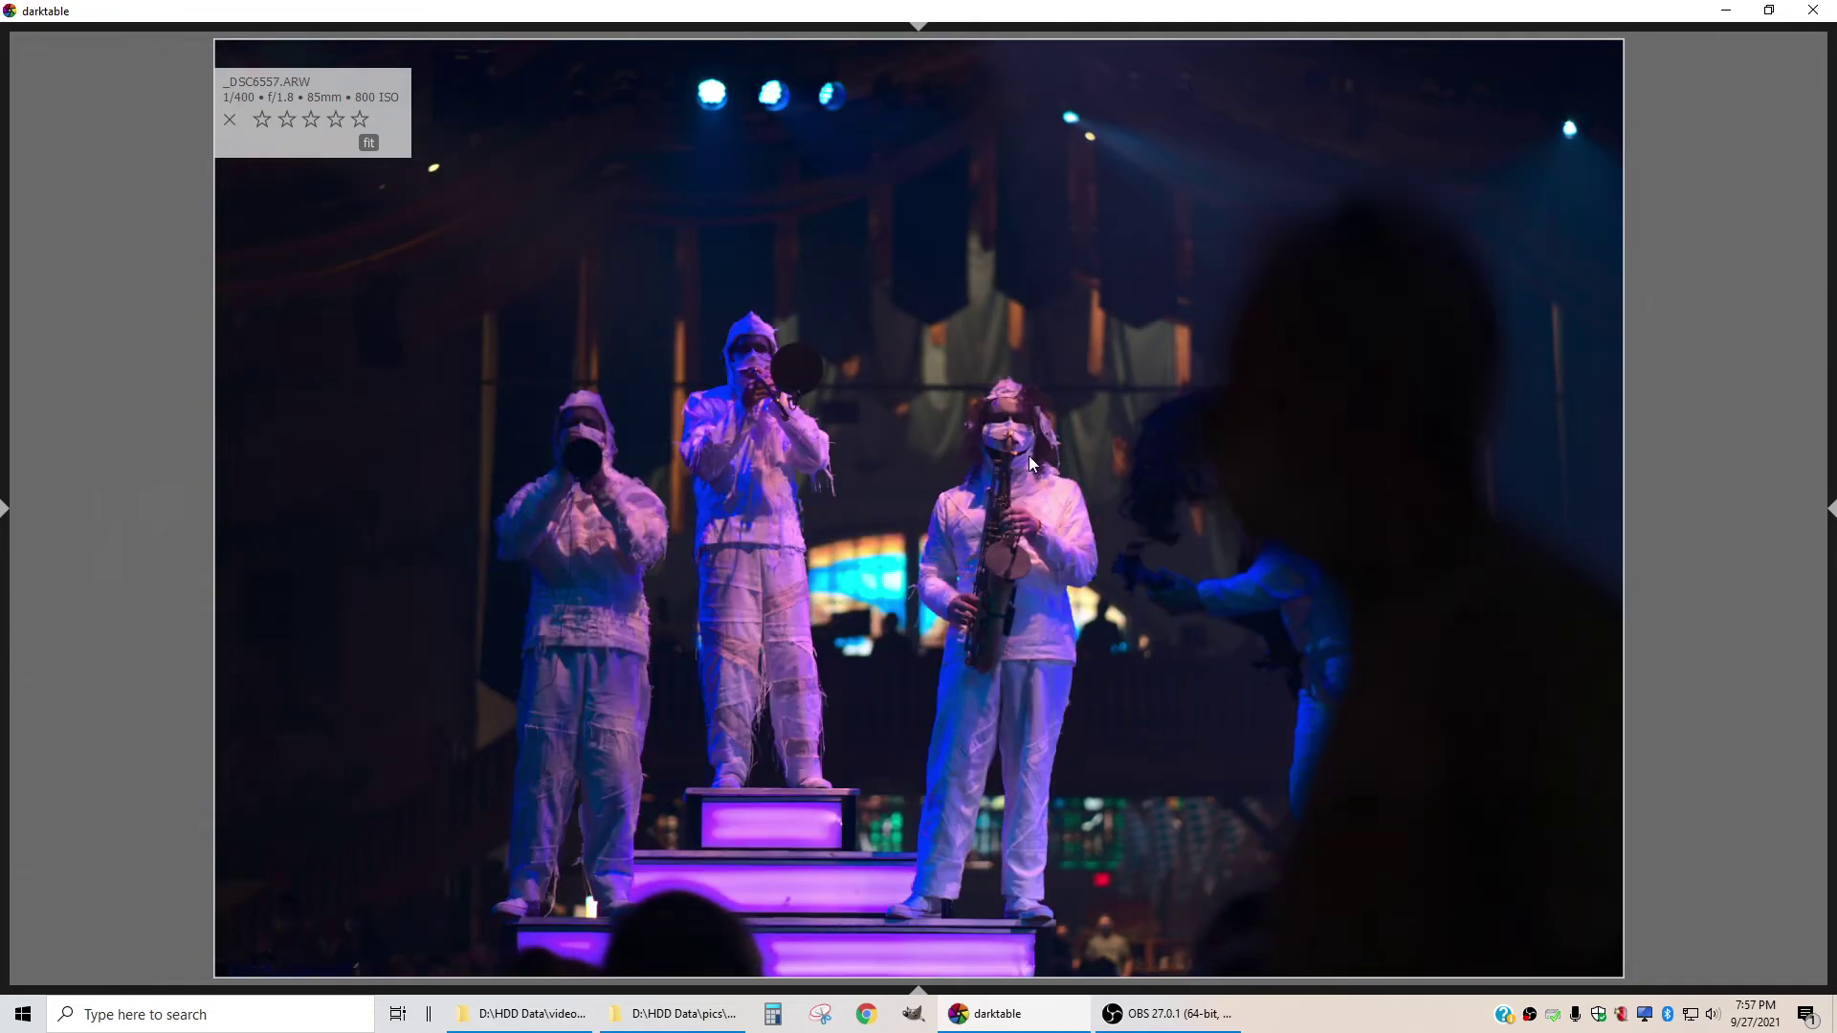
scroll(1072, 520, down, 10)
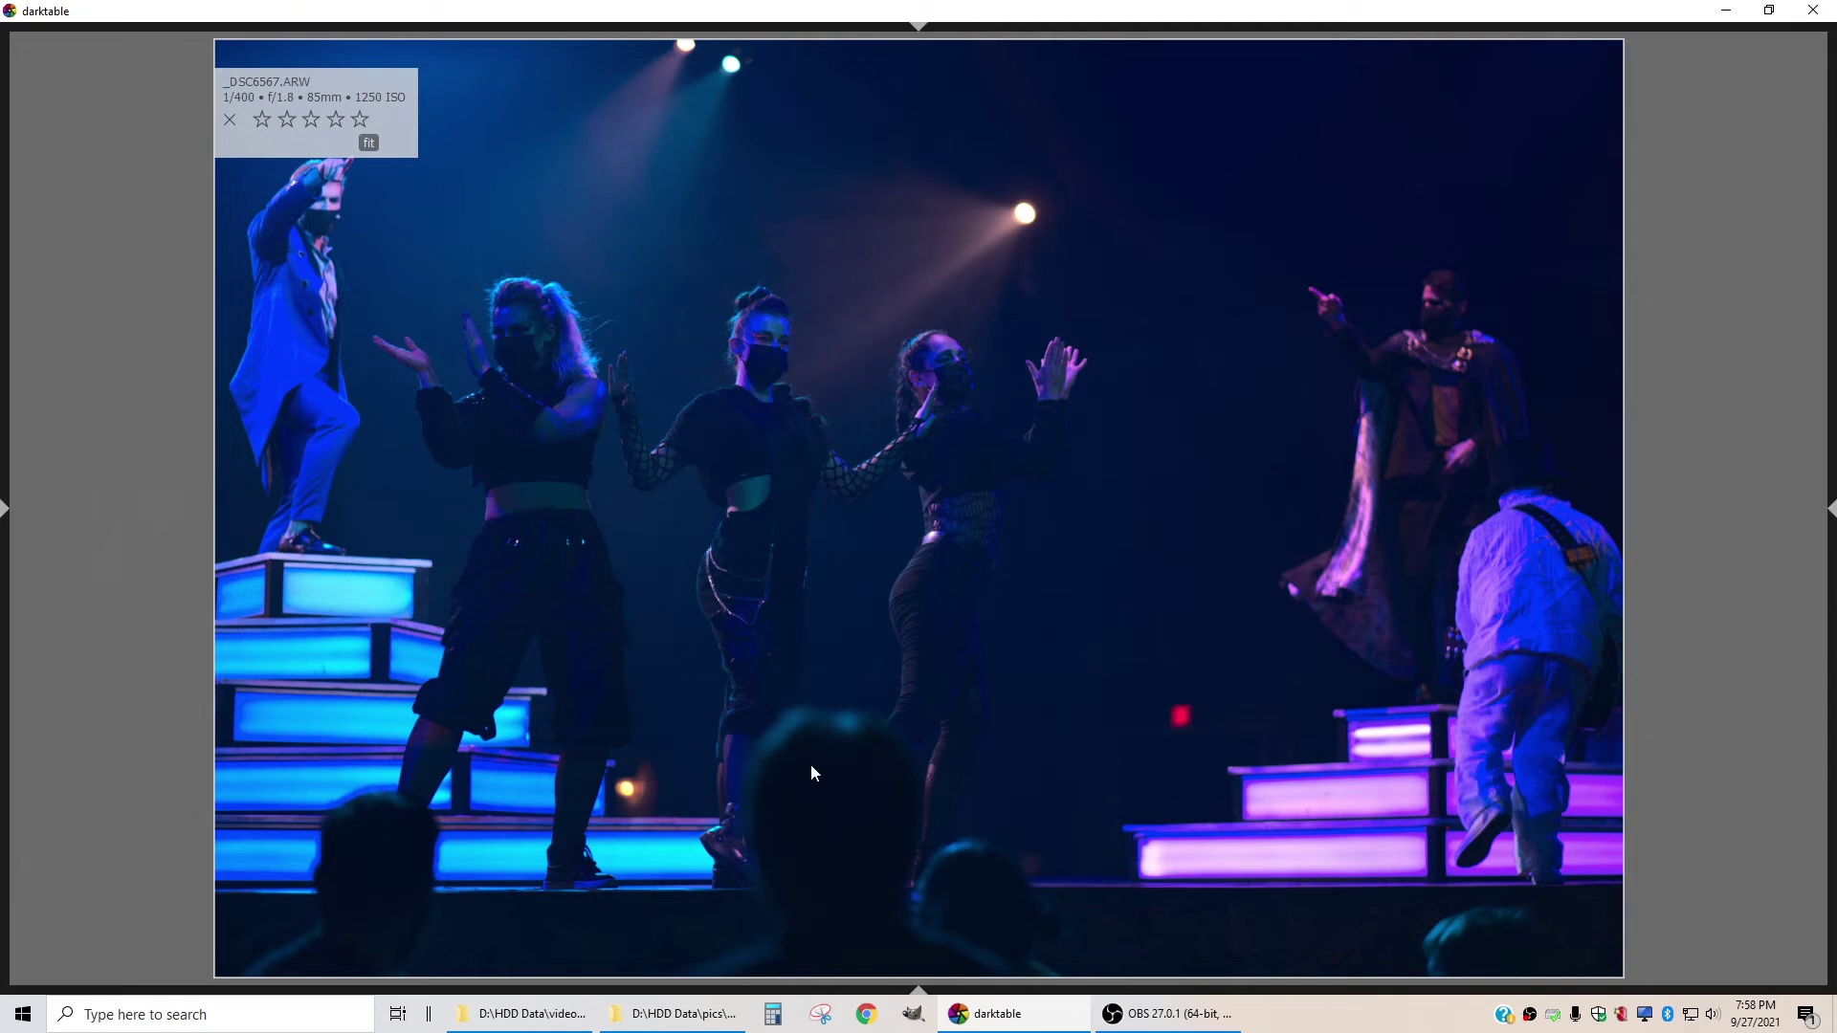
Review the three-dancer shots one by one from _DSC6567.ARW to _DSC6575.ARW, and advance to _DSC6576.ARW
scroll(1275, 500, down, 1)
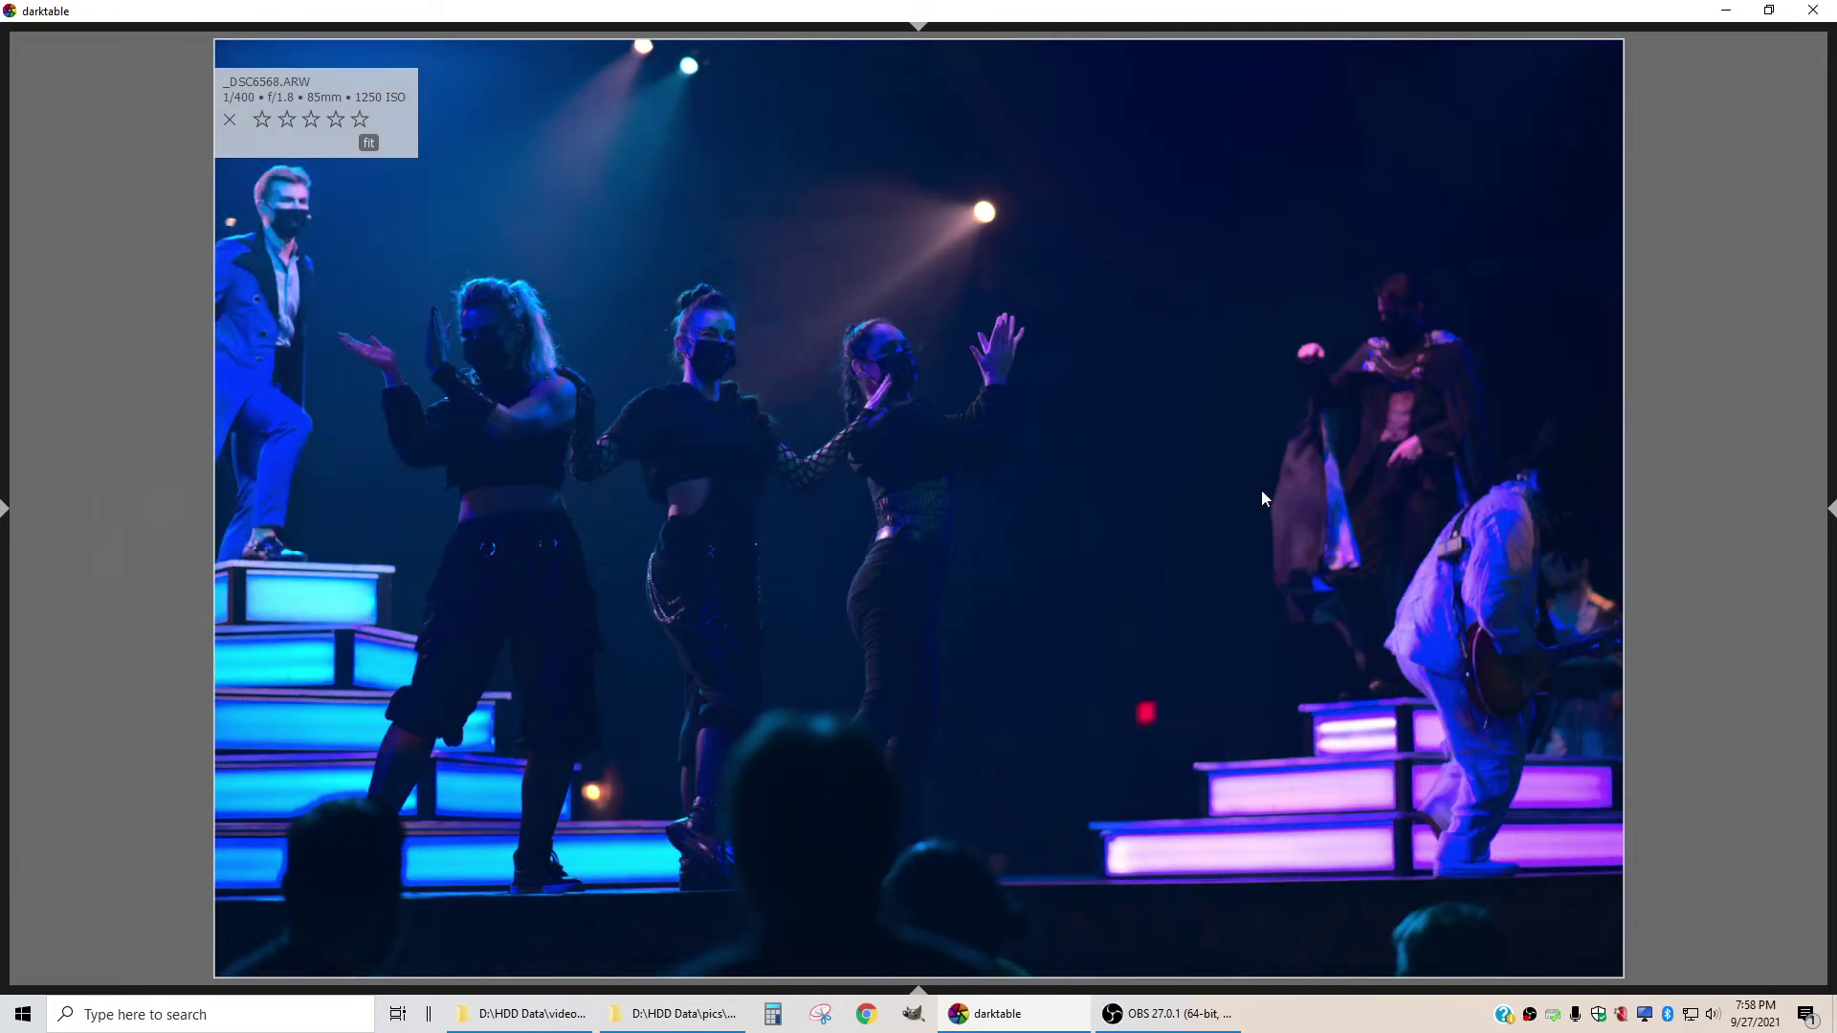
scroll(1260, 498, down, 1)
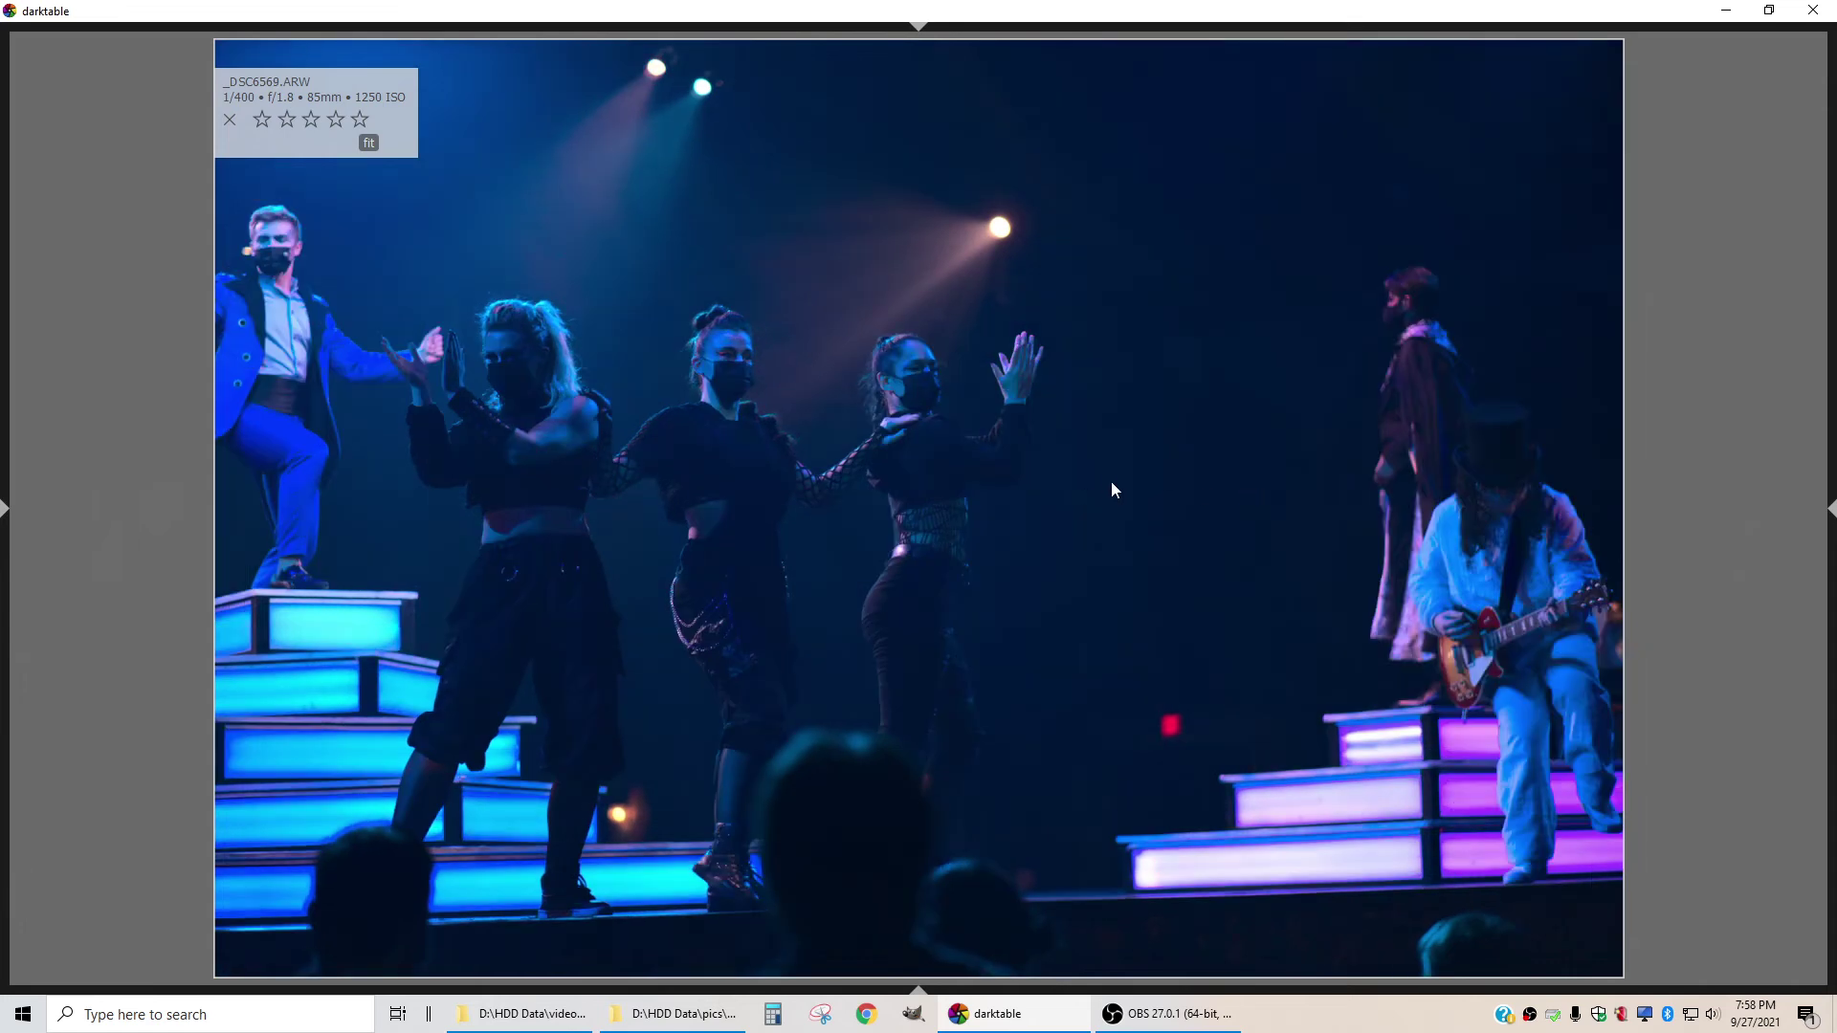
scroll(1114, 489, down, 1)
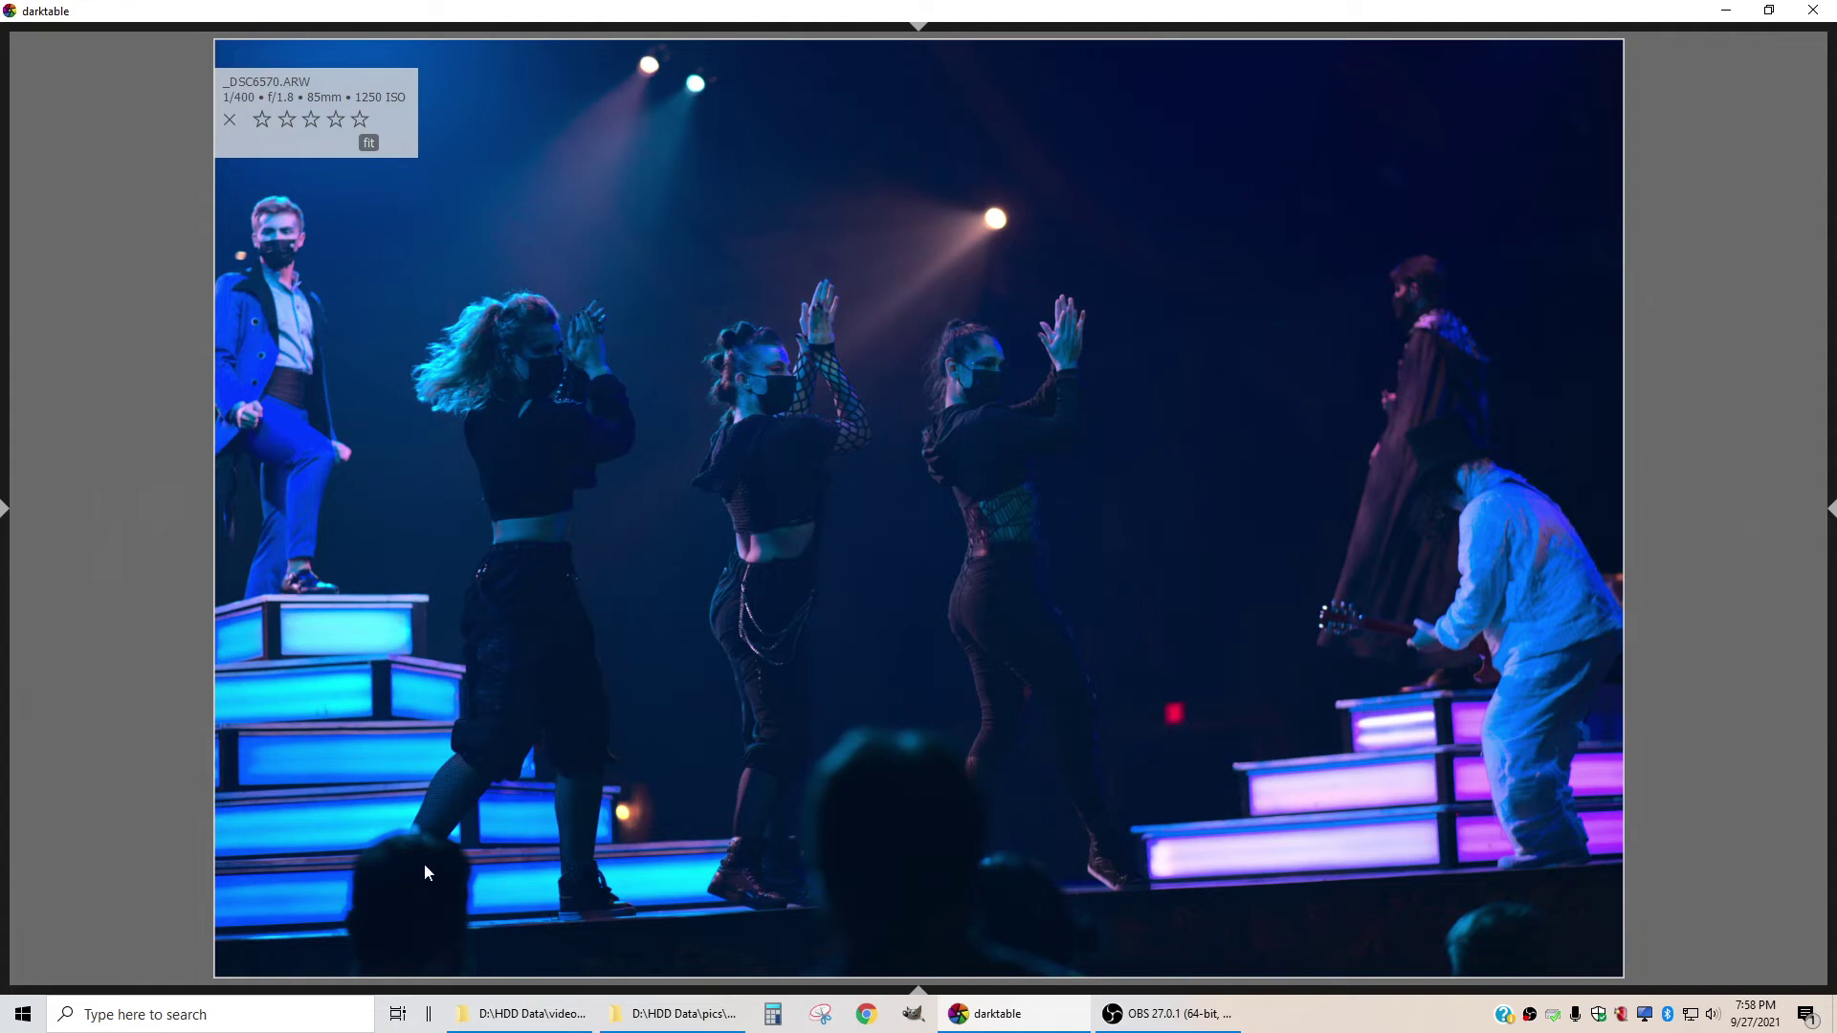
key(Right)
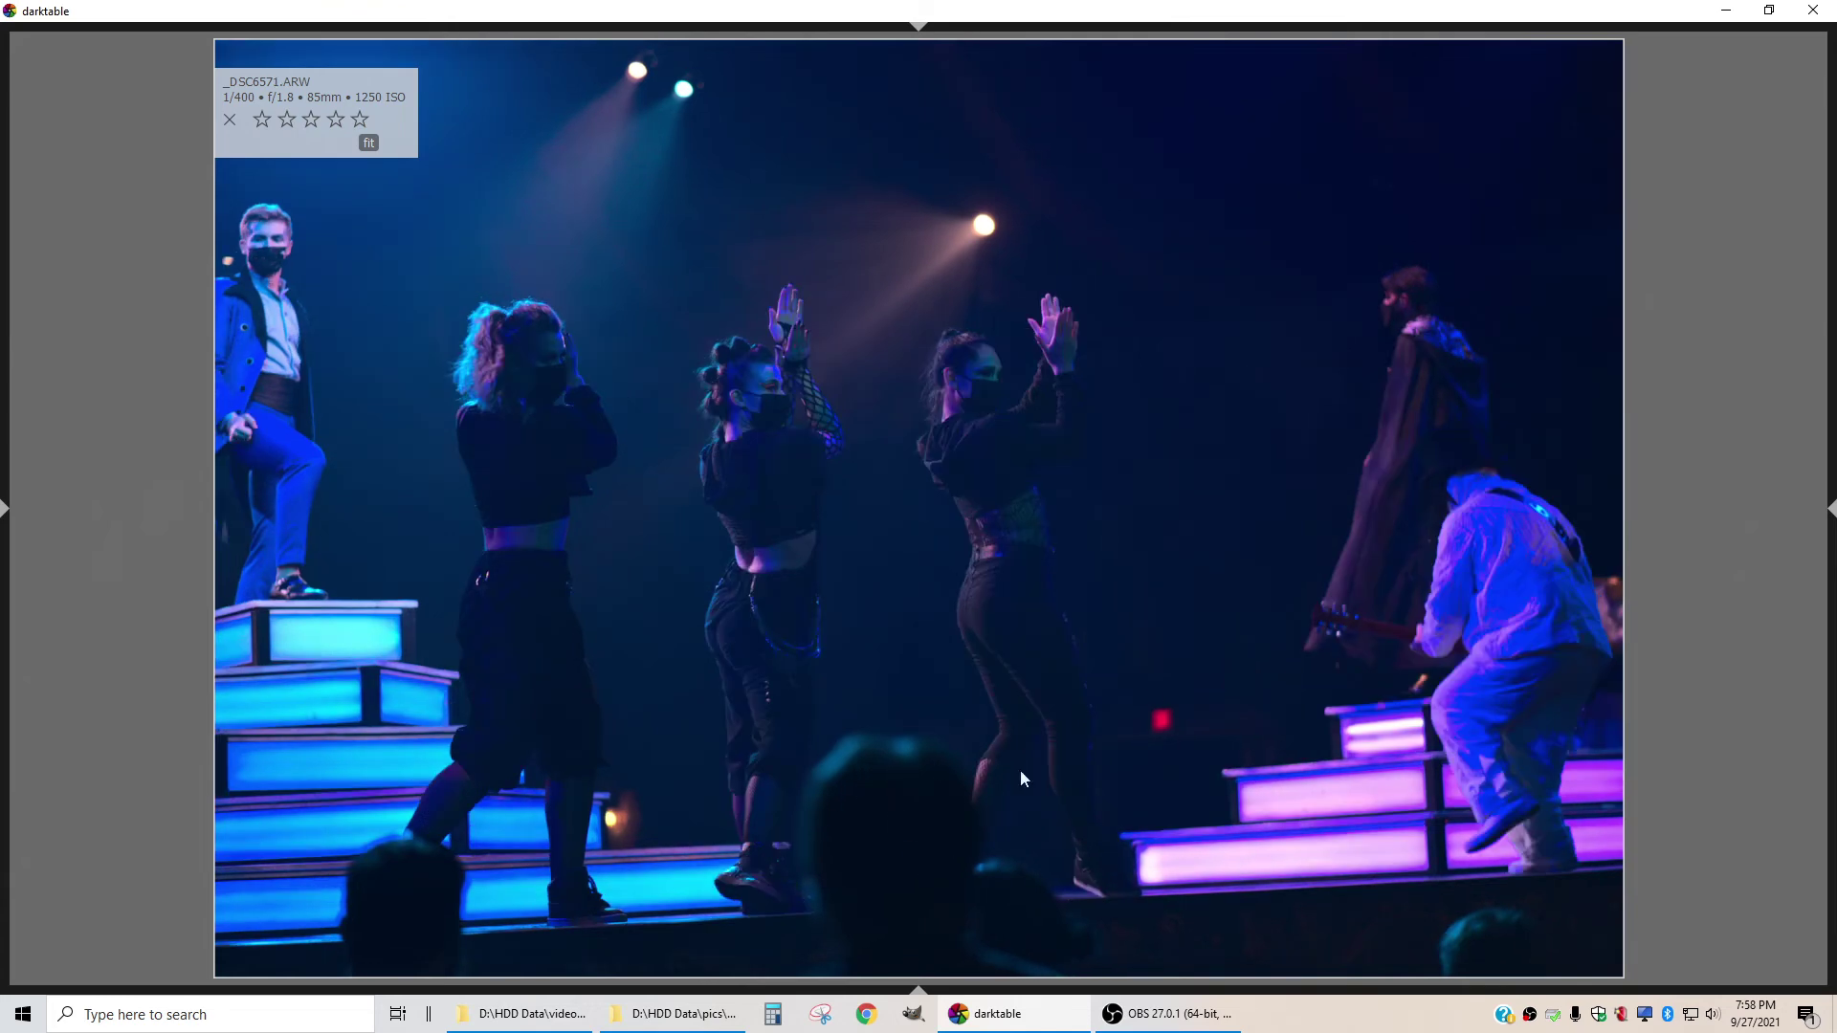
key(Right)
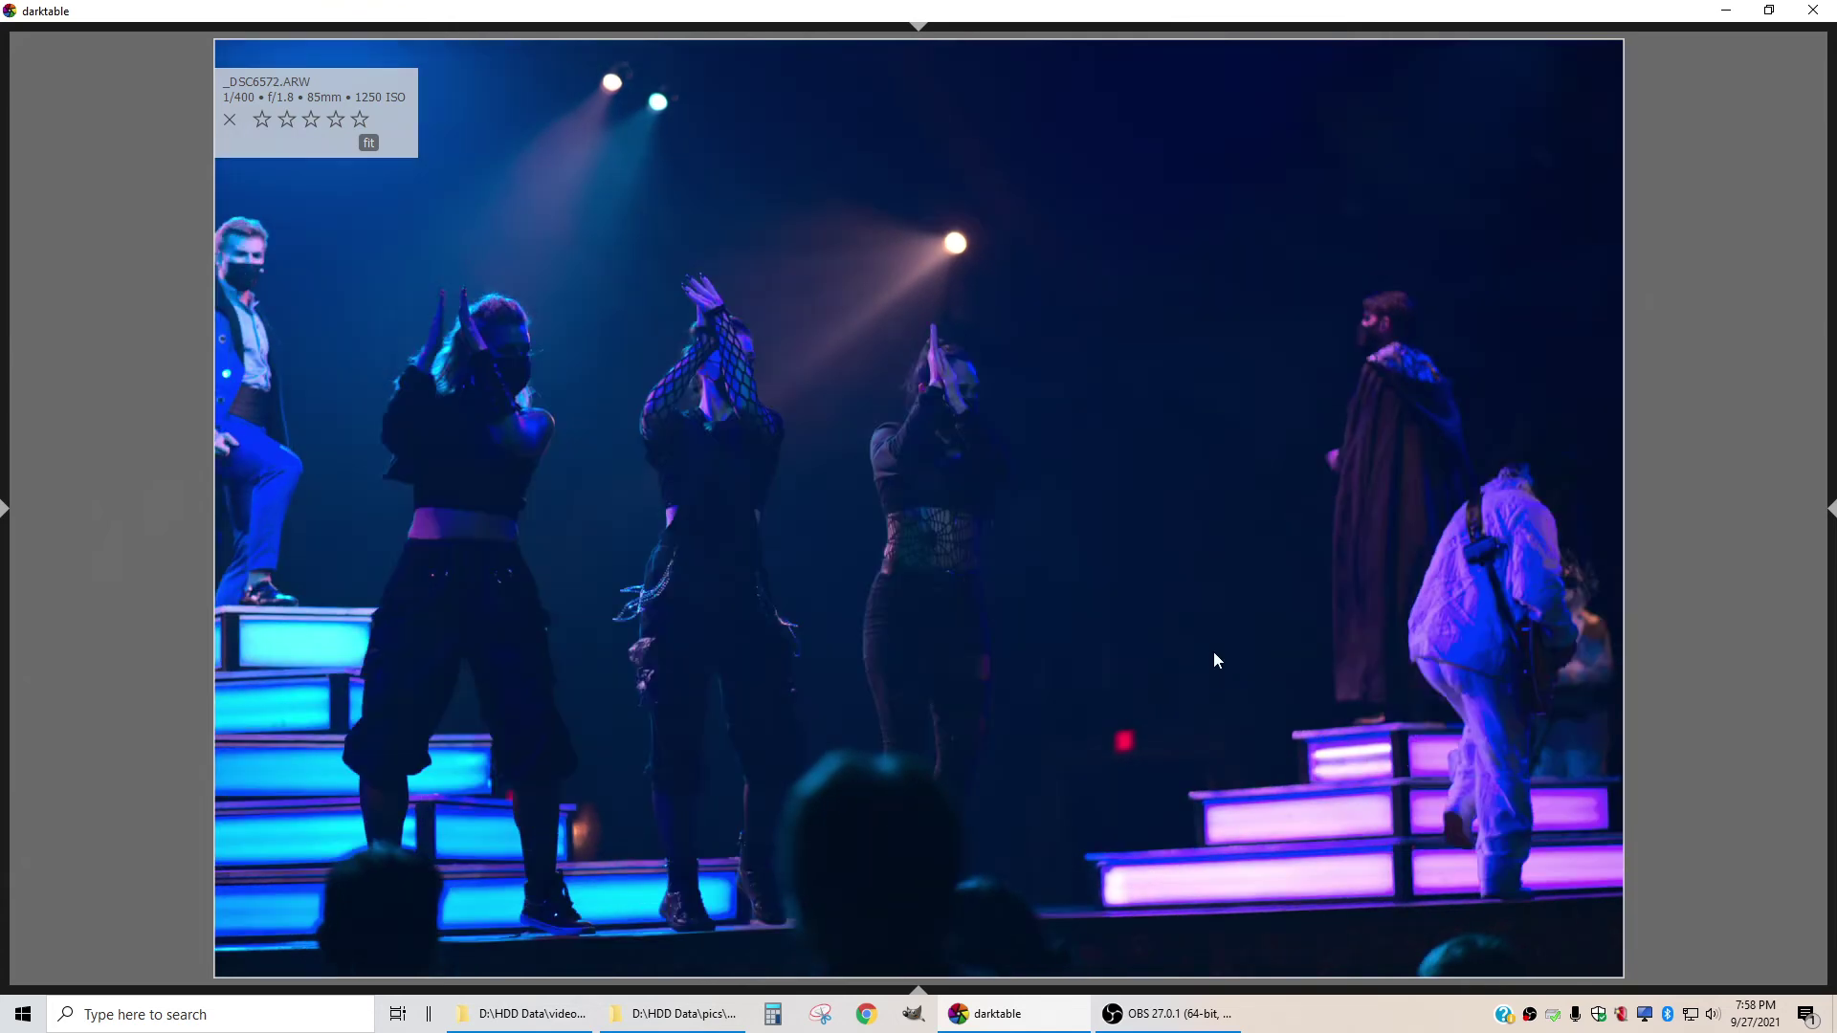
key(Right)
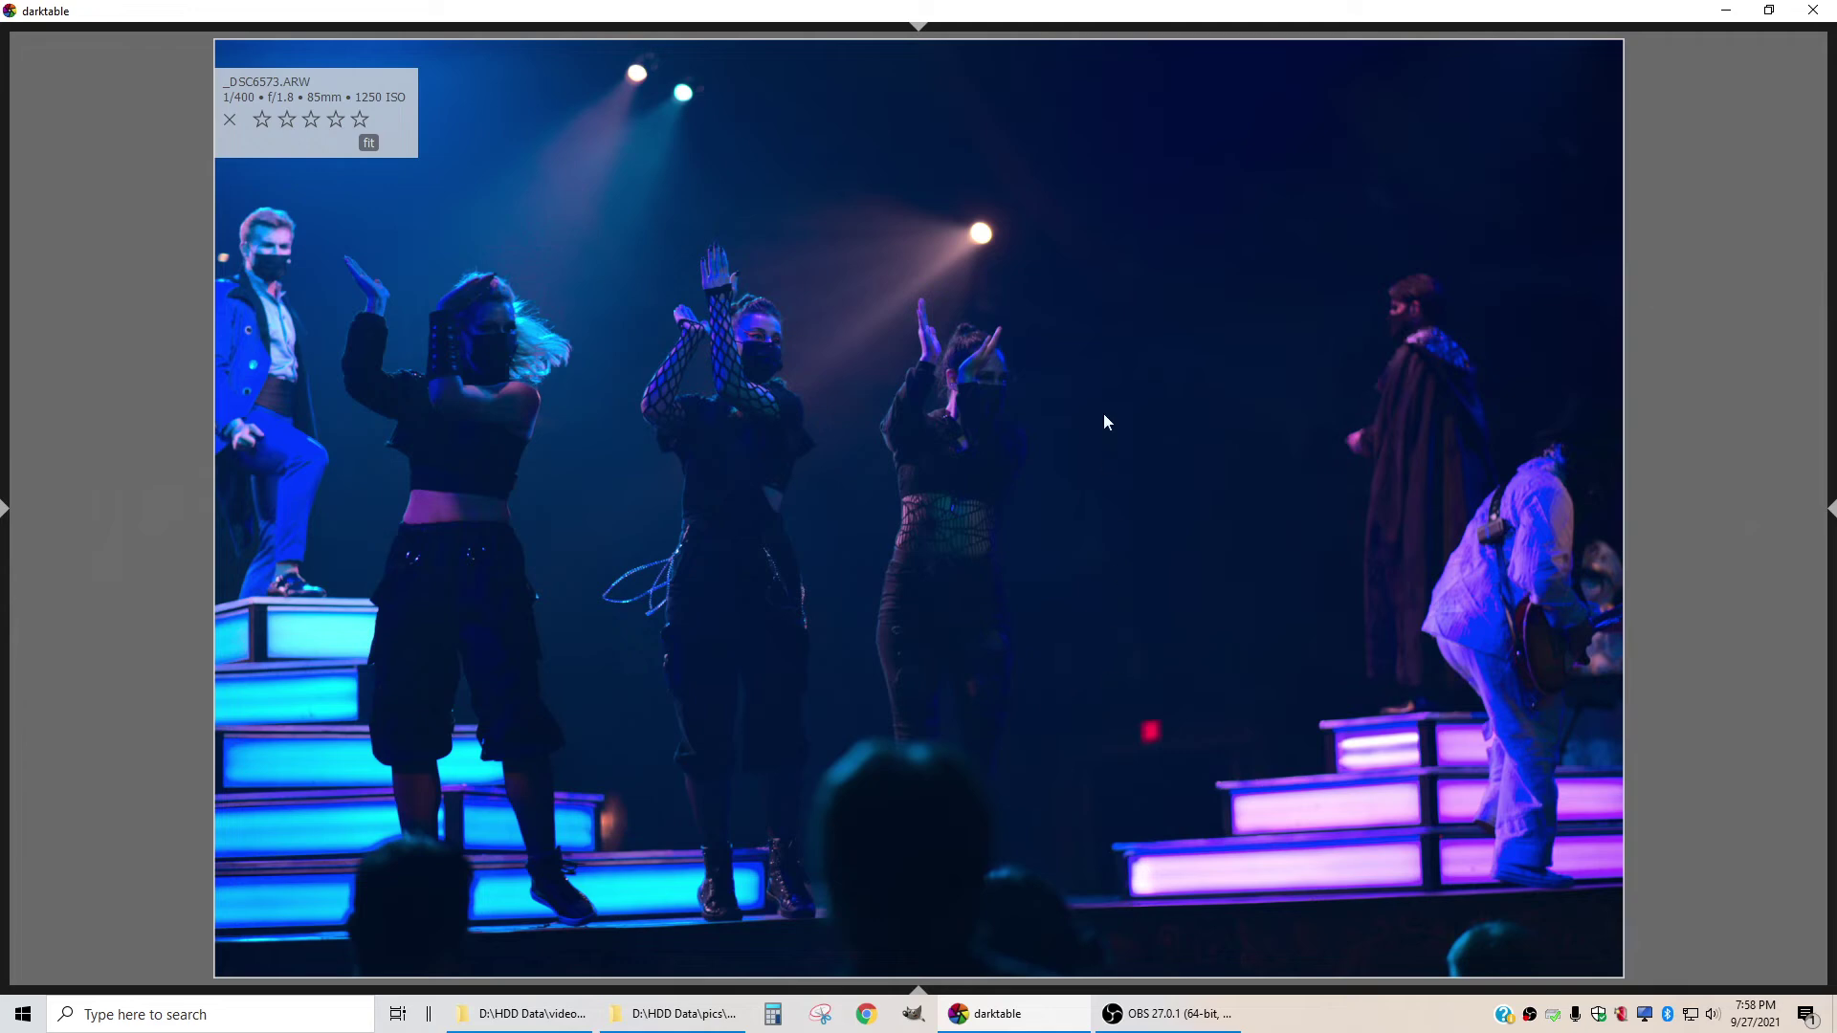
key(Right)
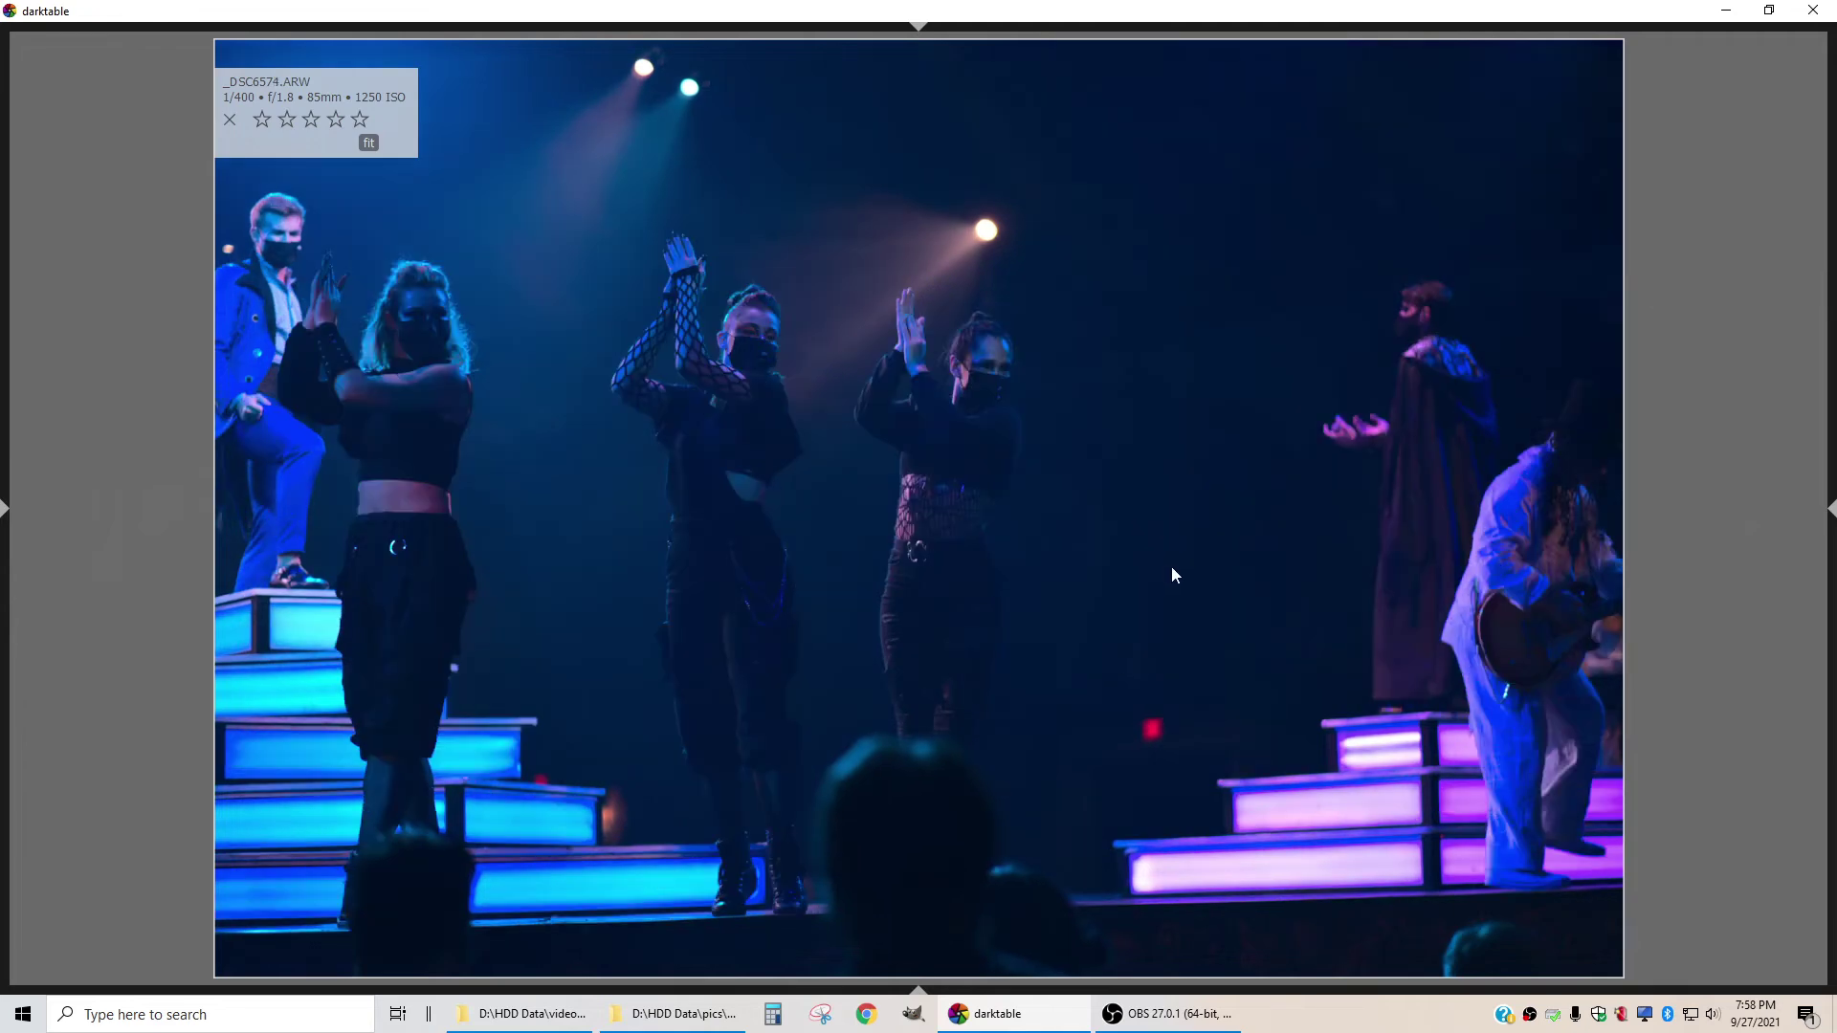
key(Right)
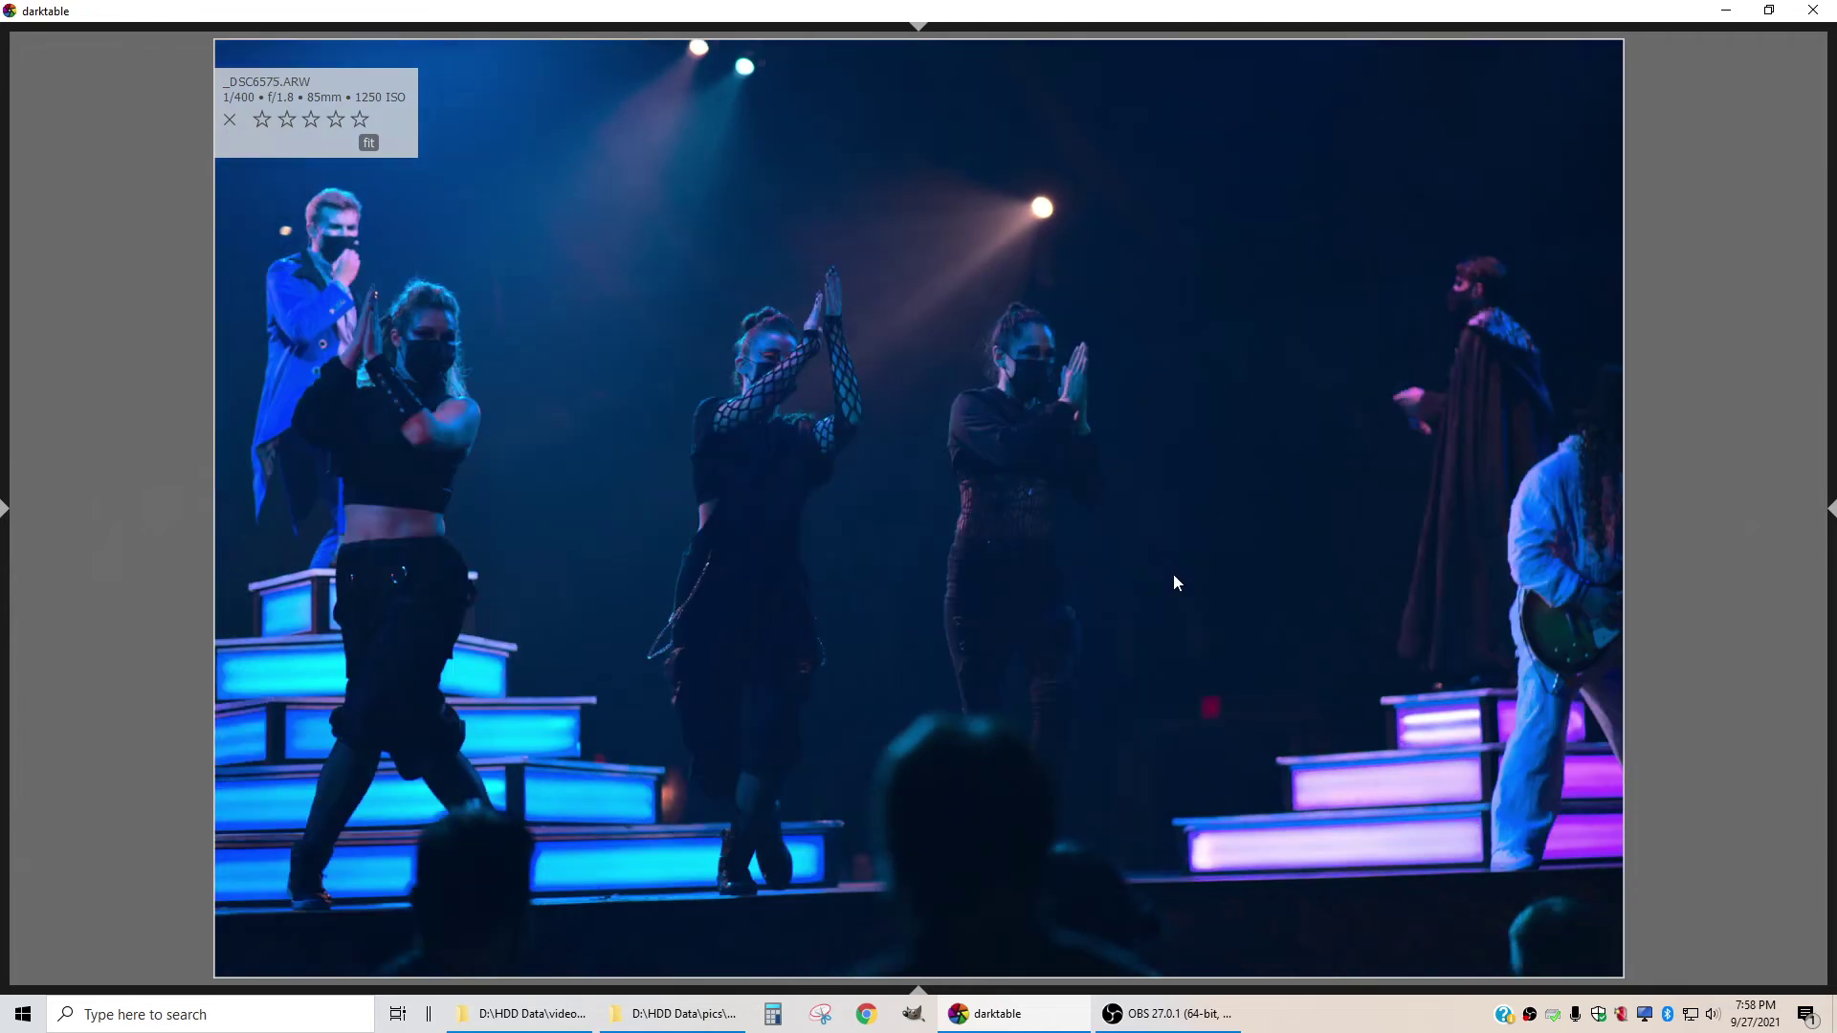
key(Right)
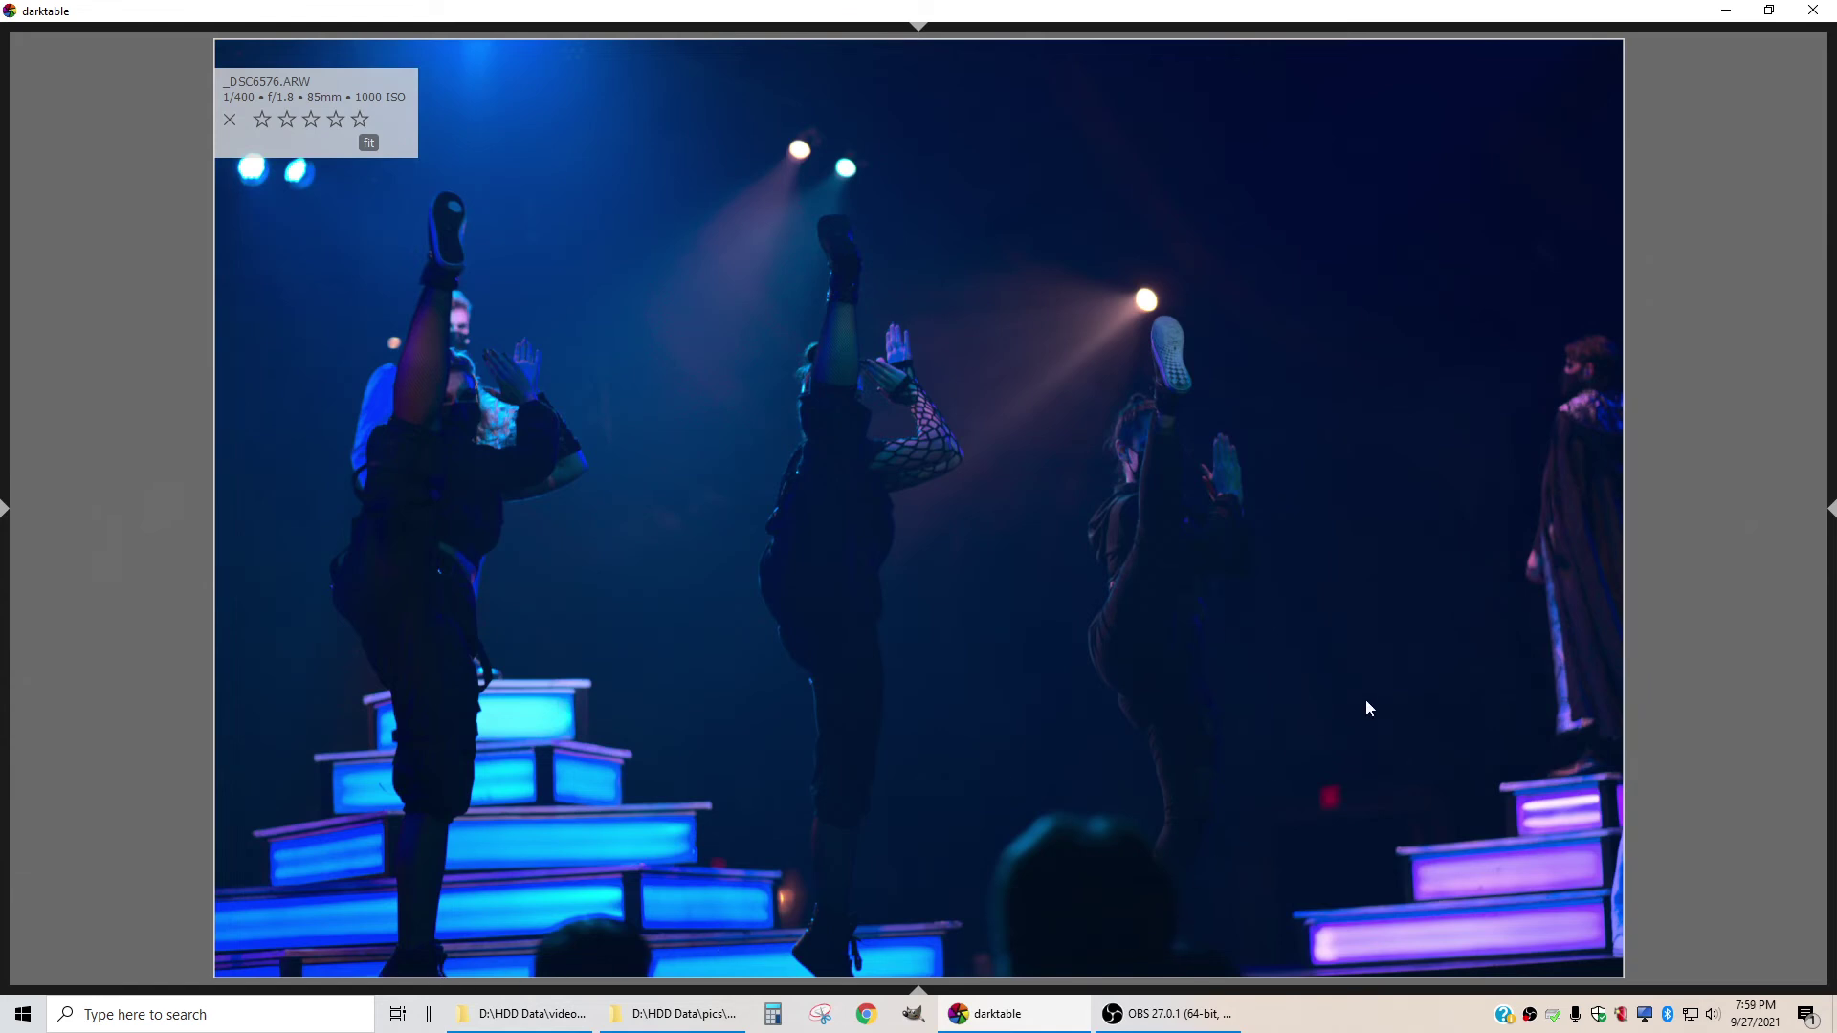
Compare the high-kick shots _DSC6576.ARW and _DSC6577.ARW, and move on to the guitarist shot _DSC6578.ARW
key(Right)
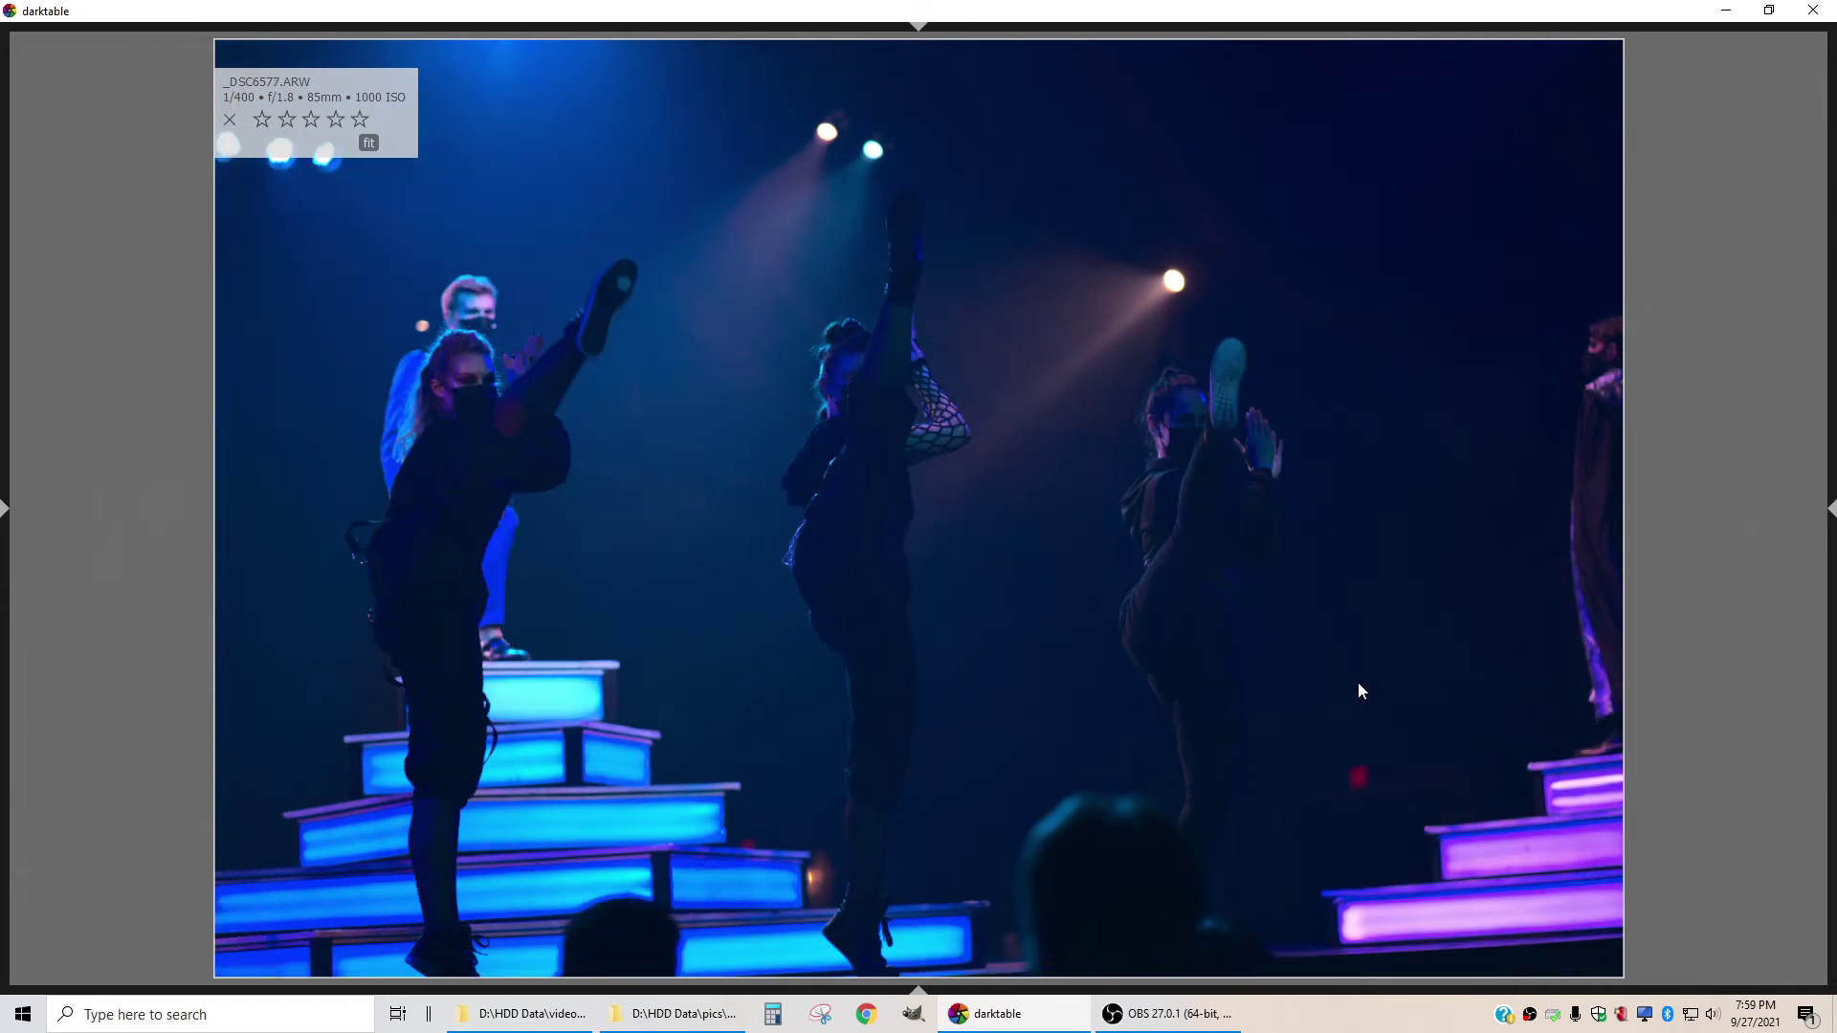
key(Left)
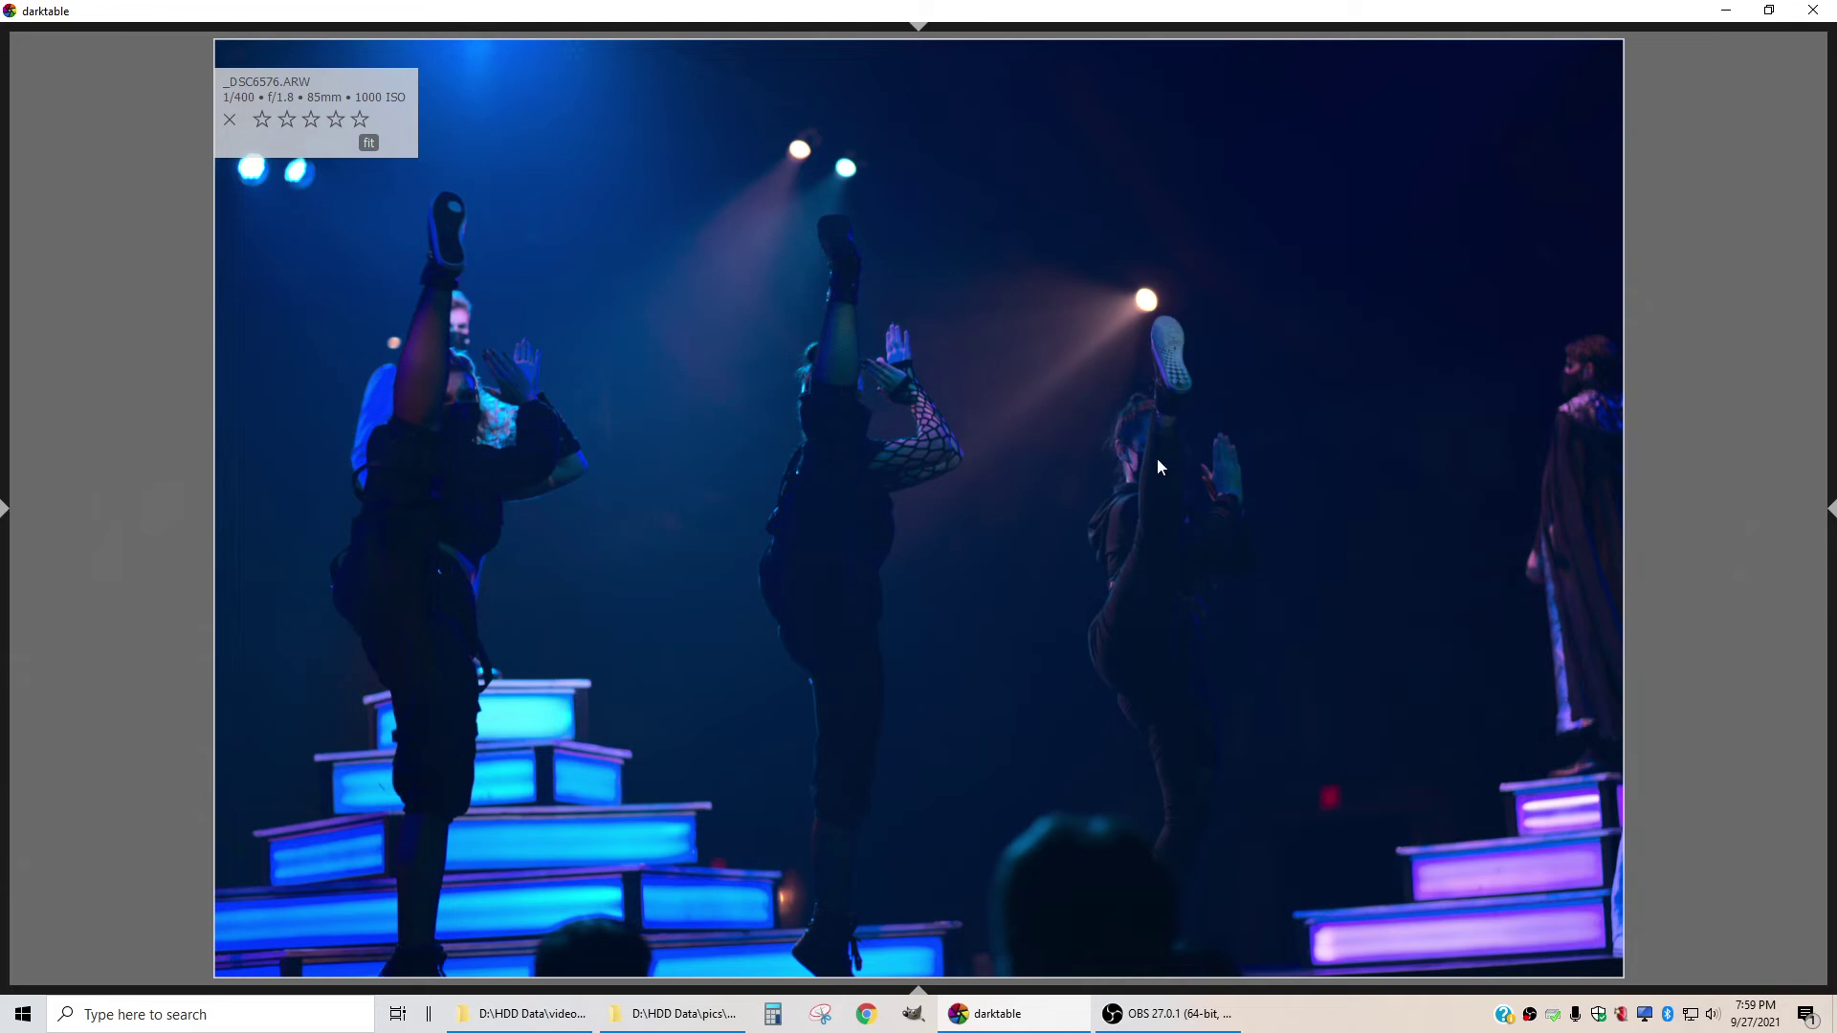
key(Right)
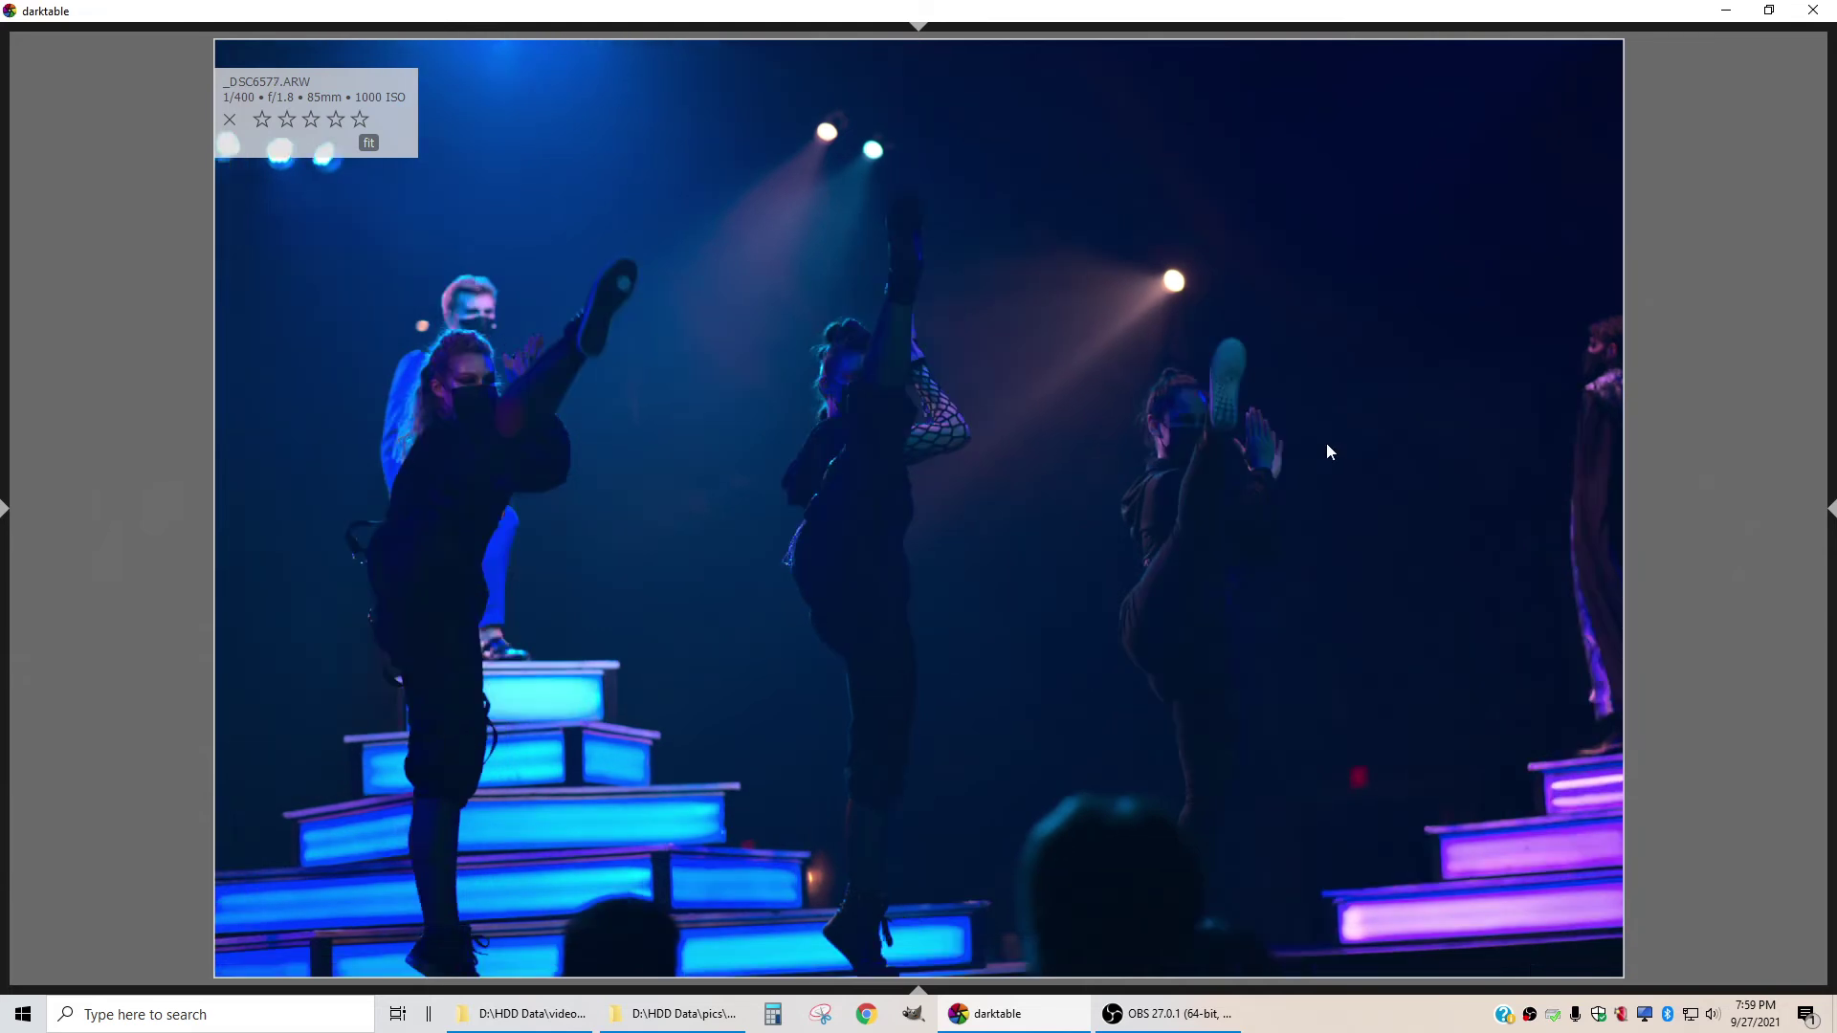
key(Right)
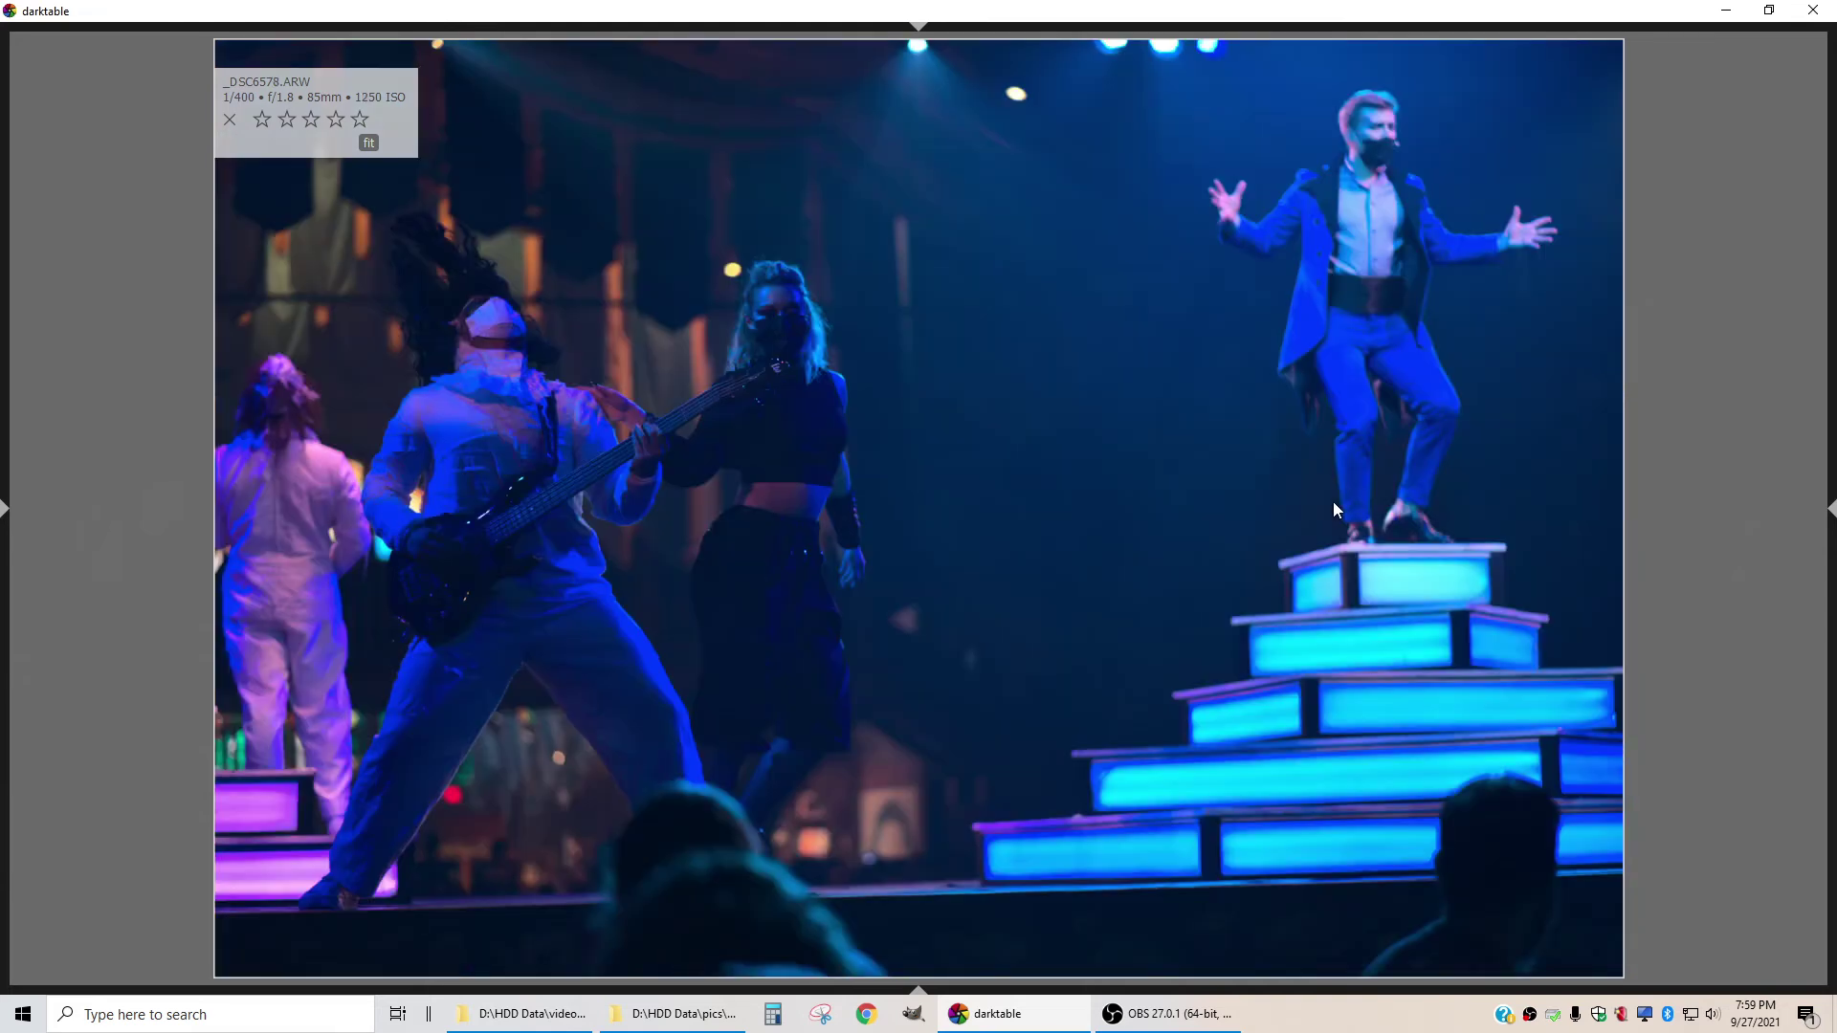
key(Left)
key(Left)
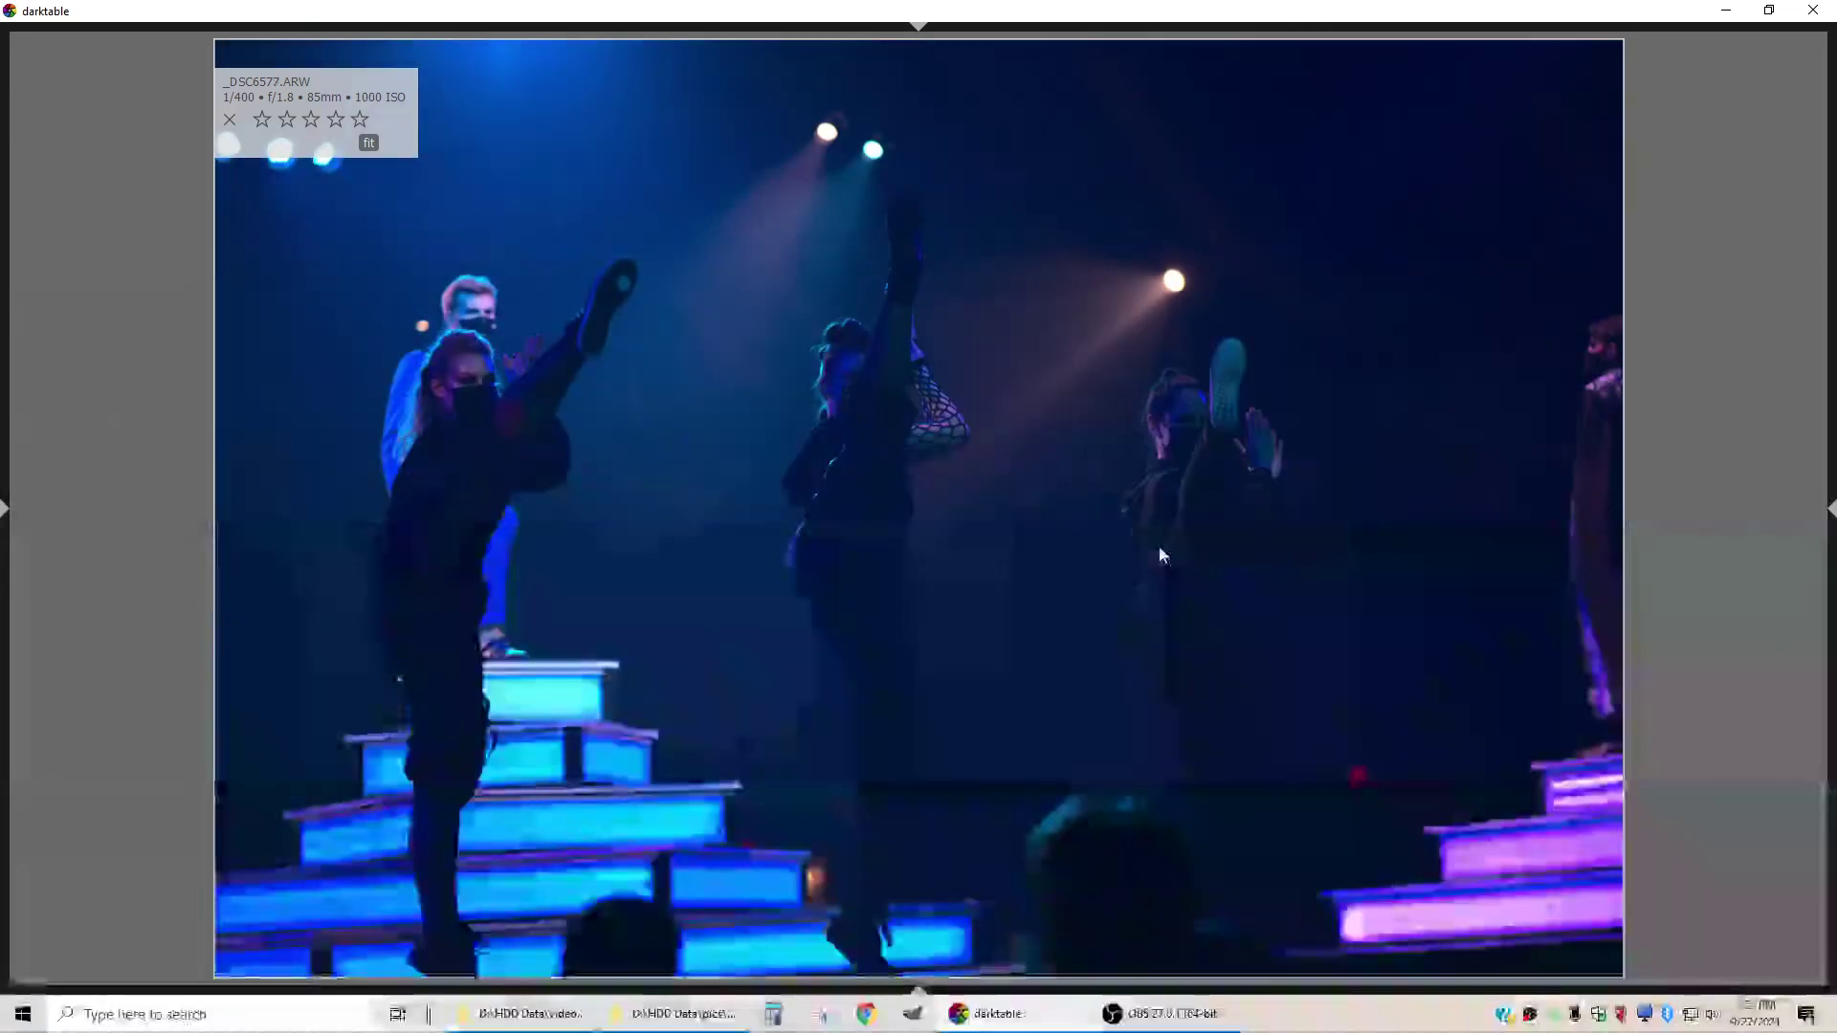
key(Right)
key(Right)
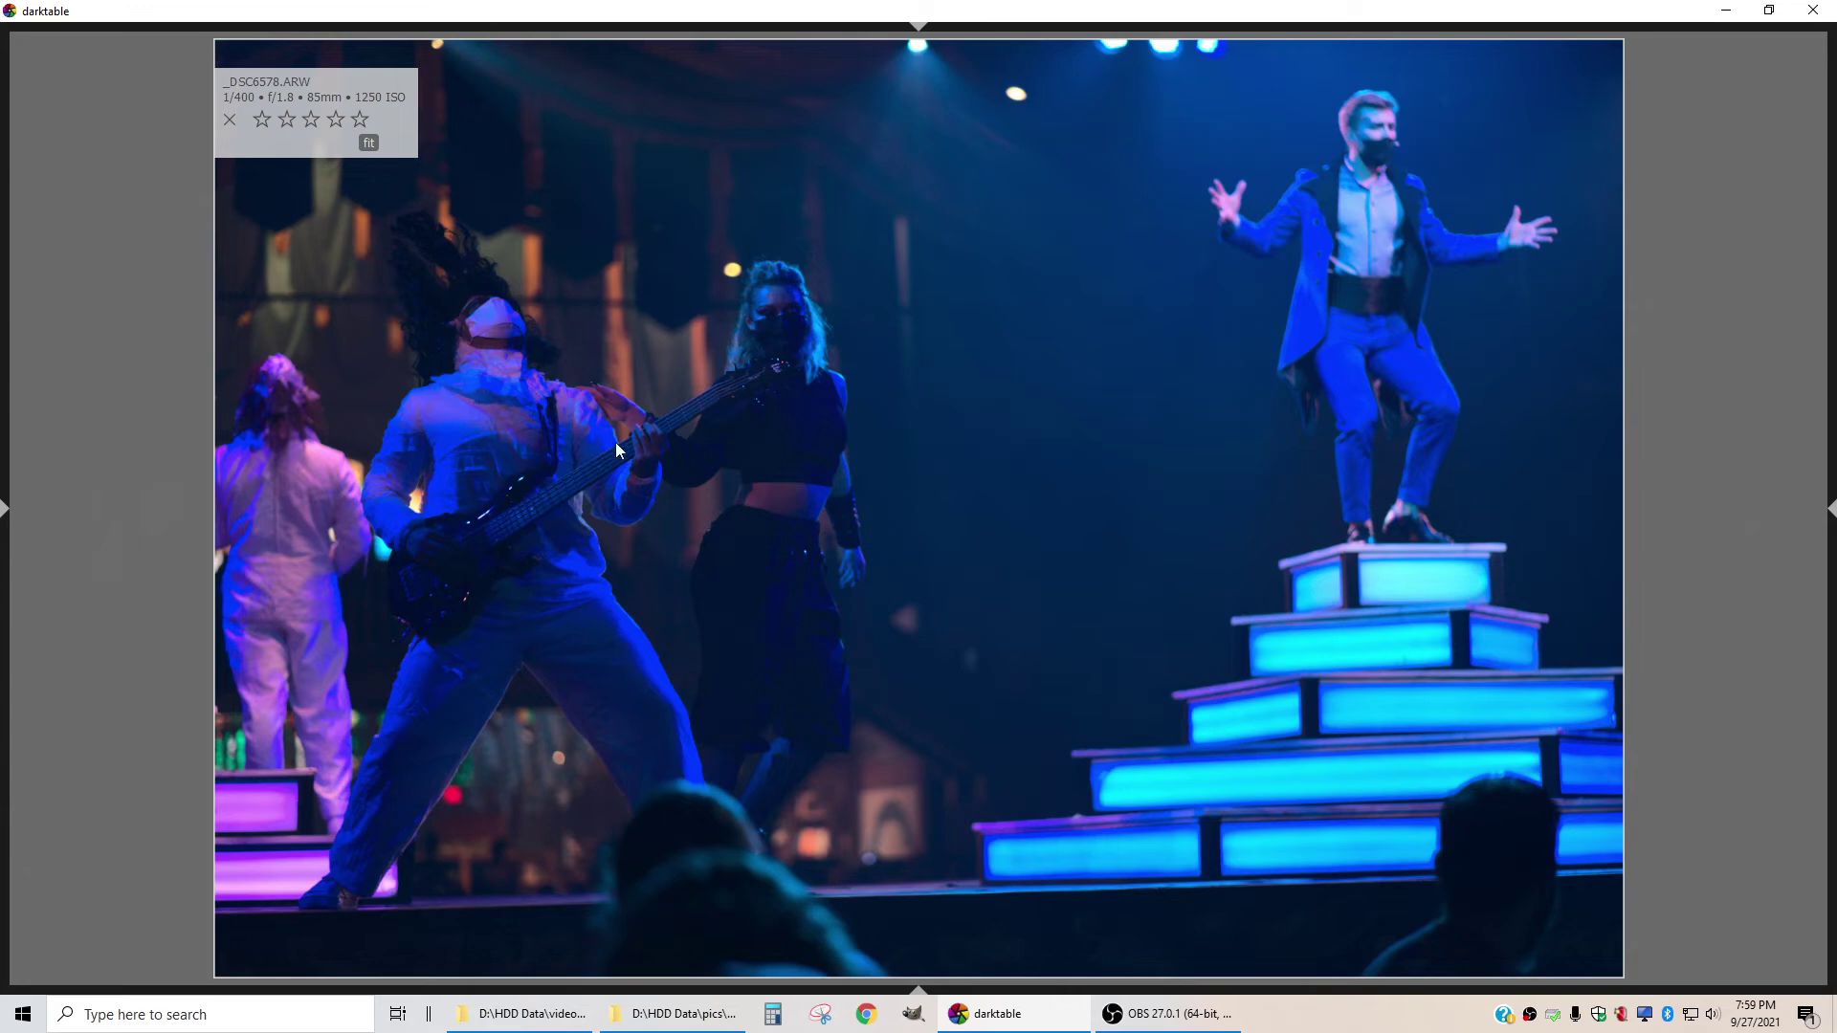
Compare neighbouring frames from _DSC6578.ARW onward, rate the keepers three or four stars, and continue to _DSC6602.ARW
key(Right)
key(Left)
key(Right)
key(Left)
key(Left)
key(Right)
key(3)
key(4)
key(space)
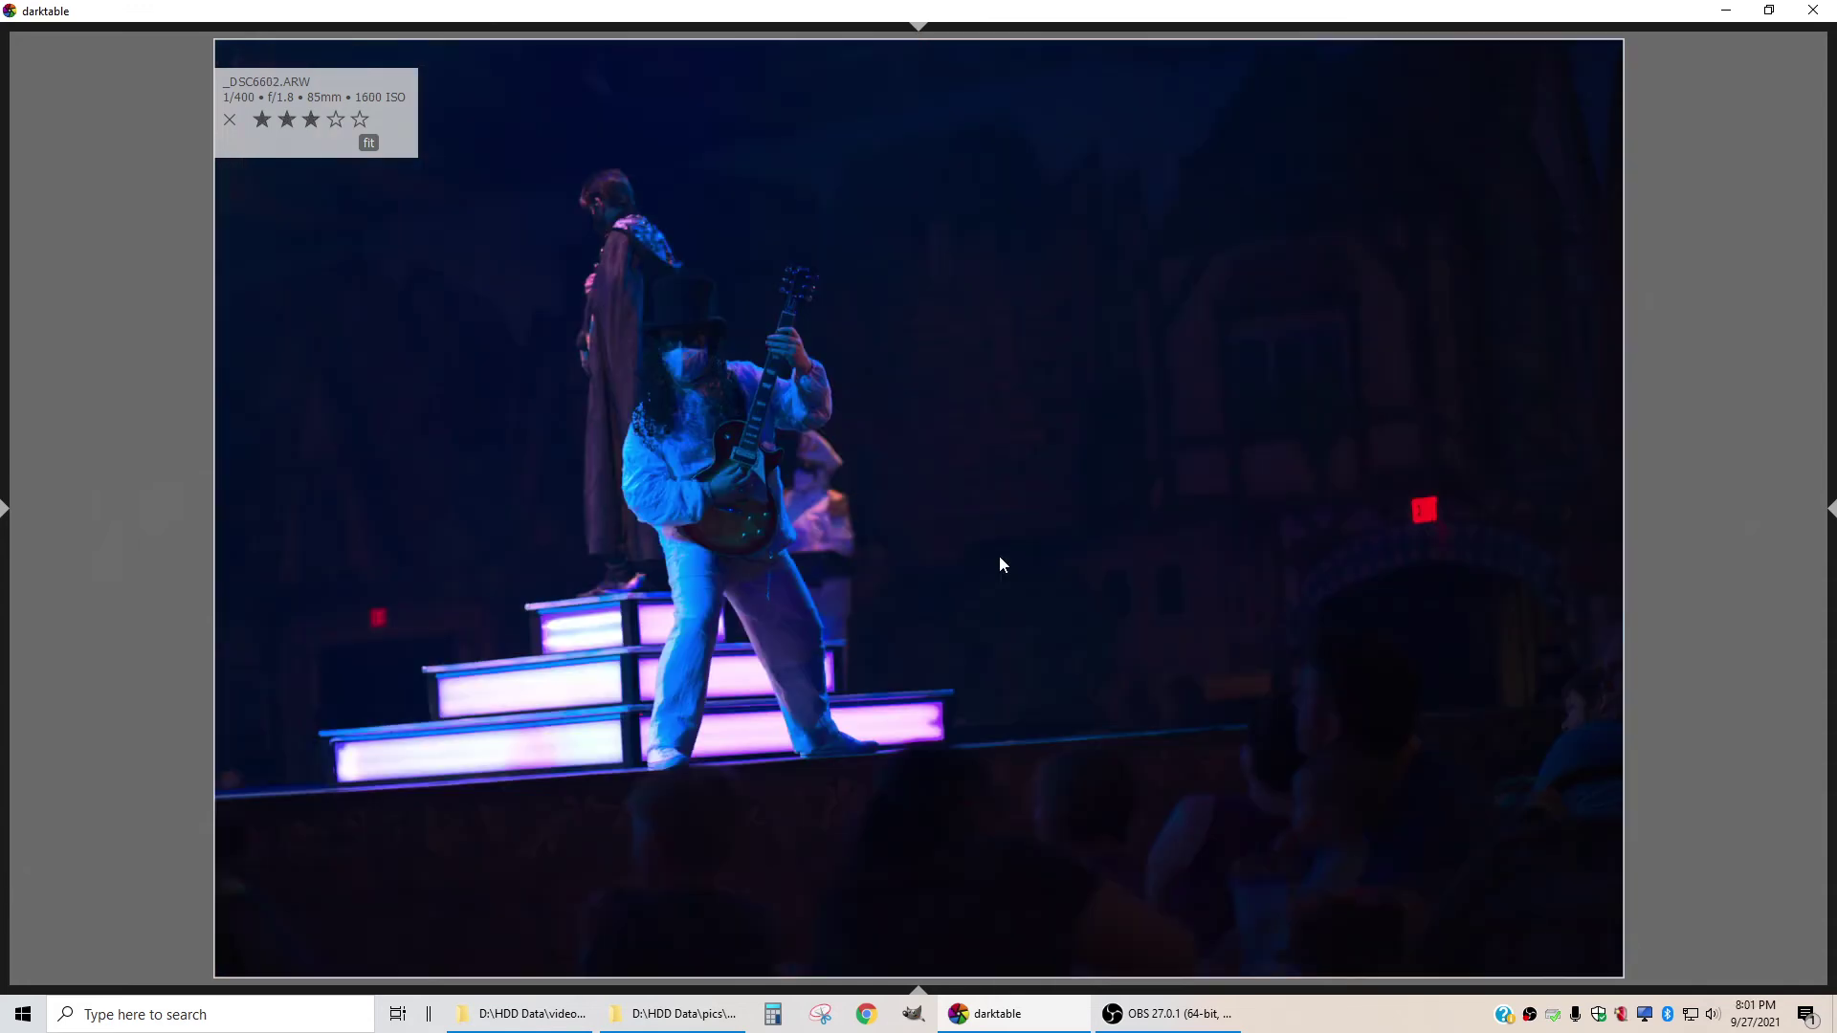
Look through the lunging guitarist shots _DSC6603.ARW and _DSC6604.ARW, stepping back to the preceding frames for comparison
key(space)
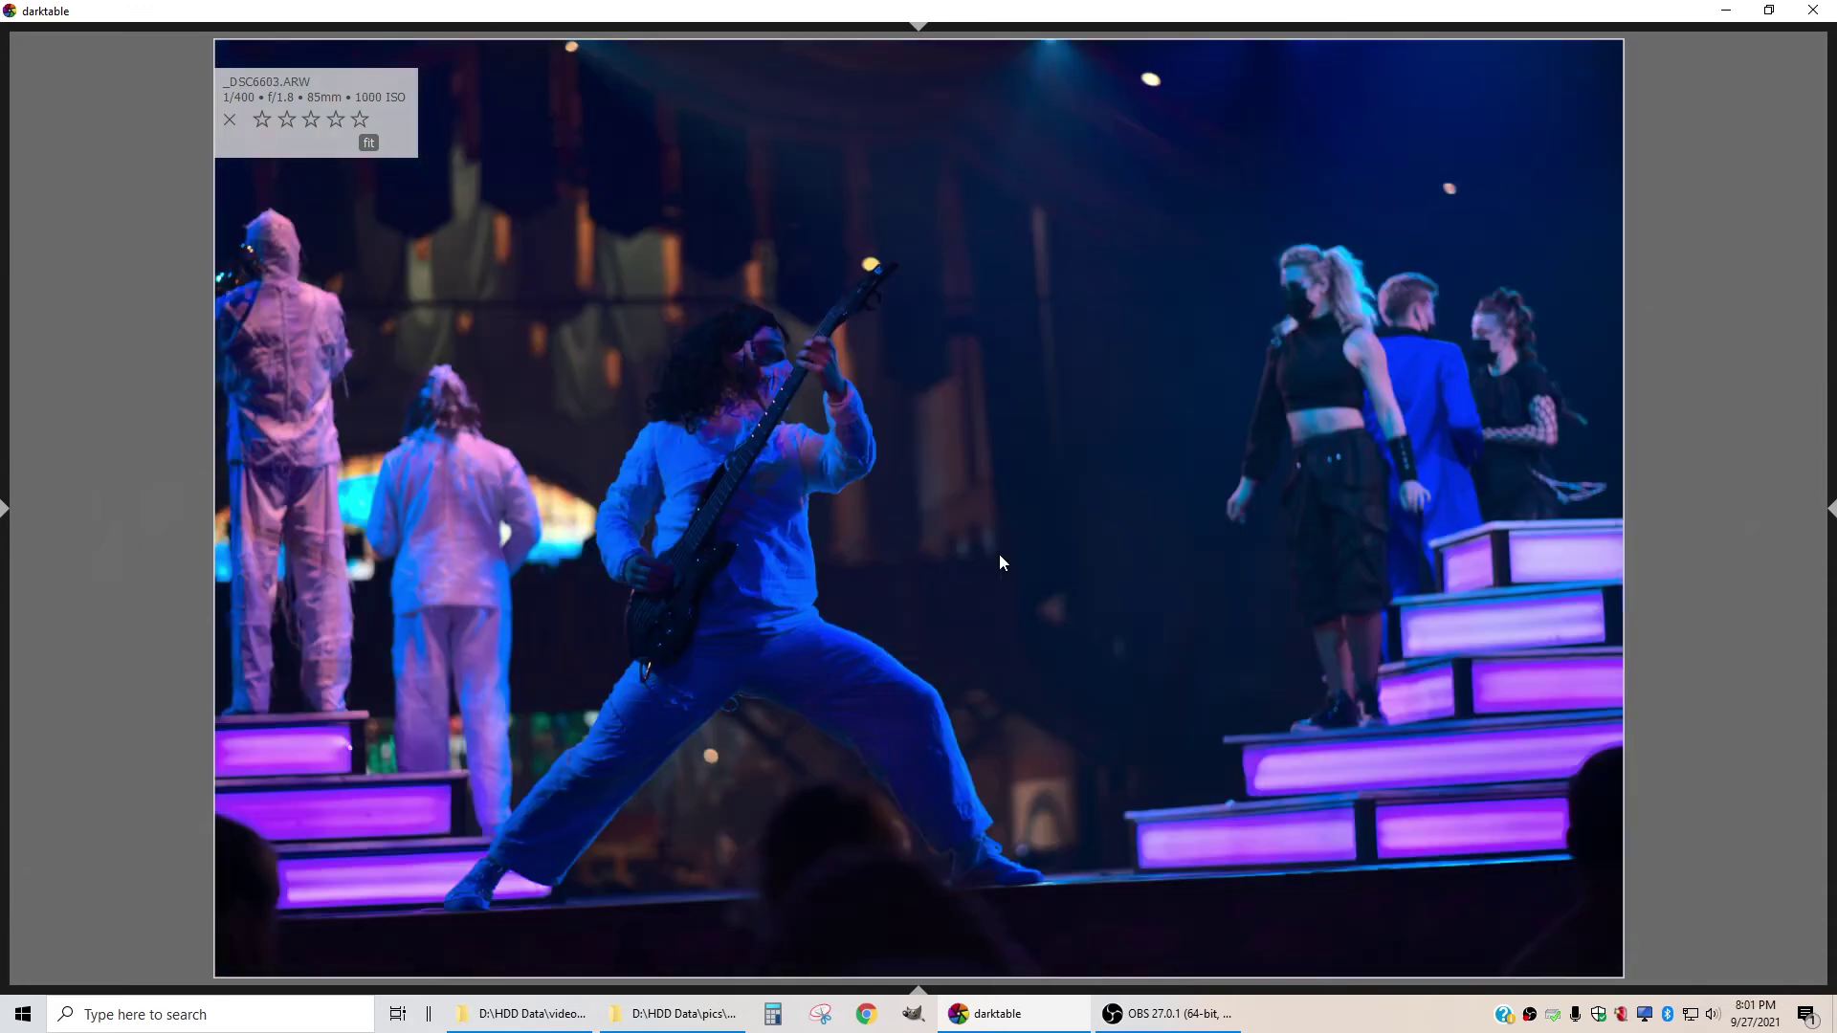
key(space)
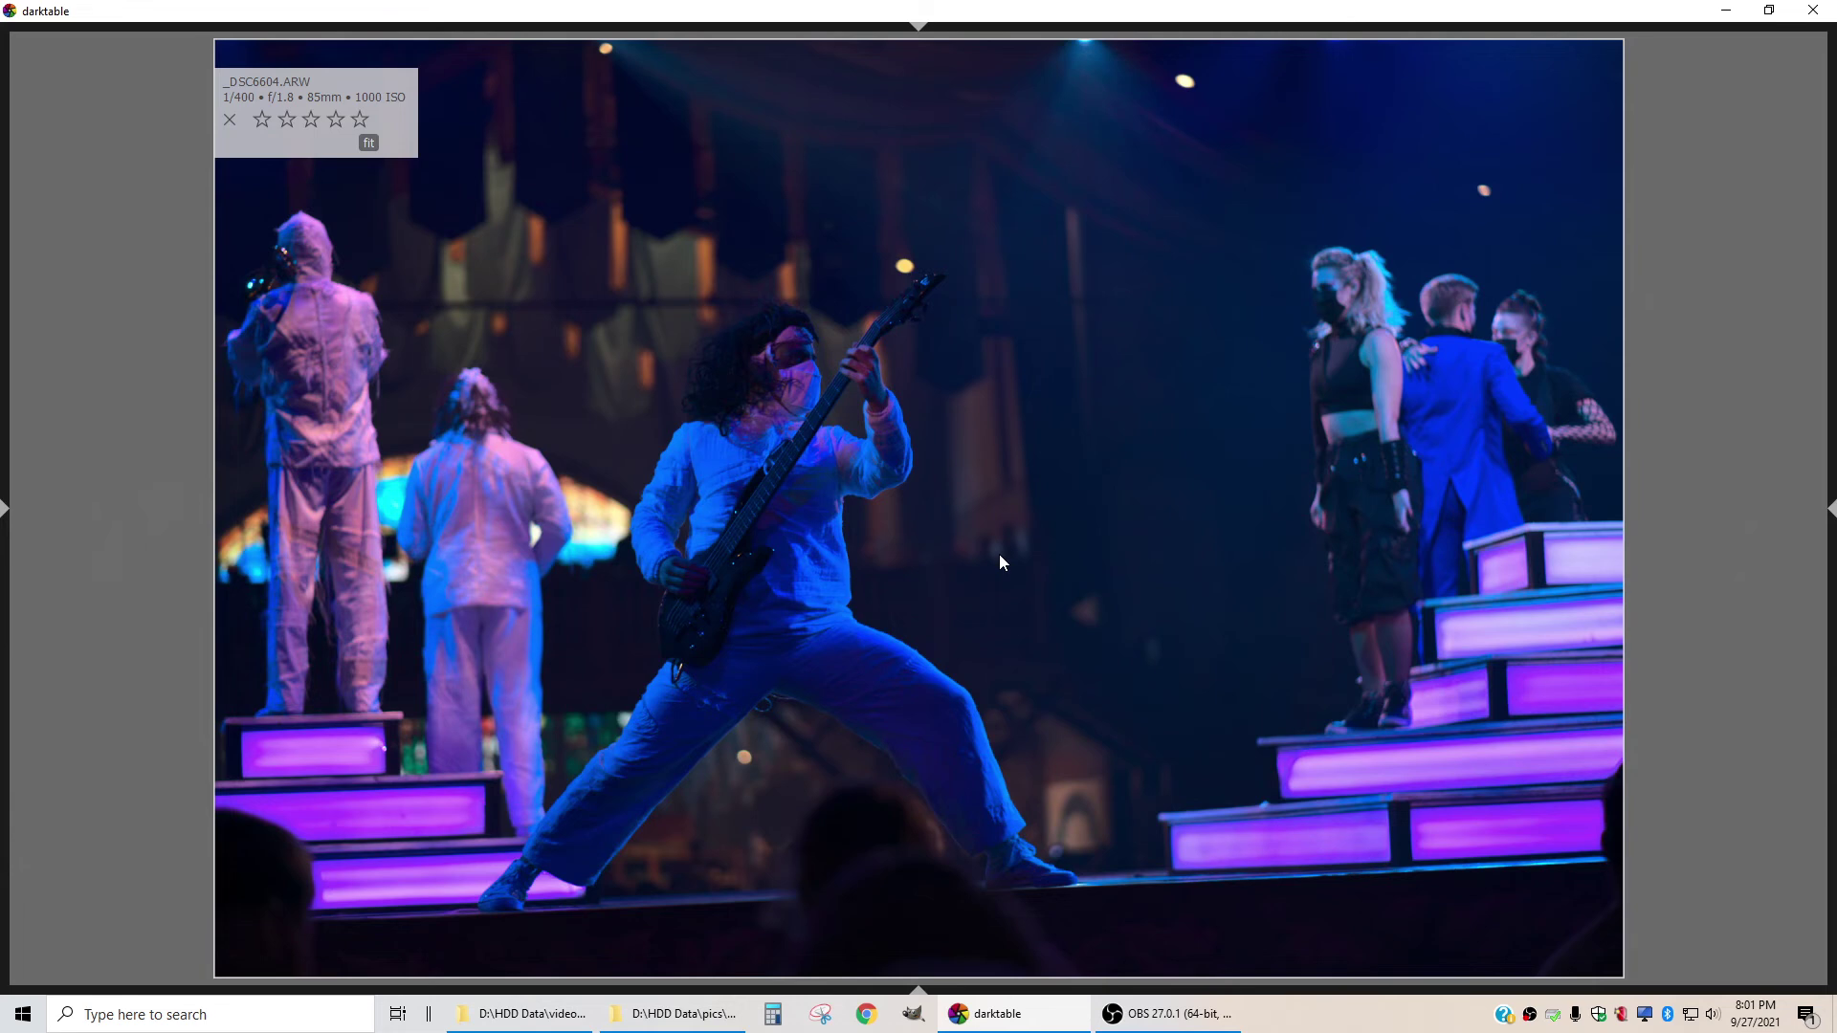
key(BackSpace)
key(BackSpace)
key(BackSpace)
key(space)
key(space)
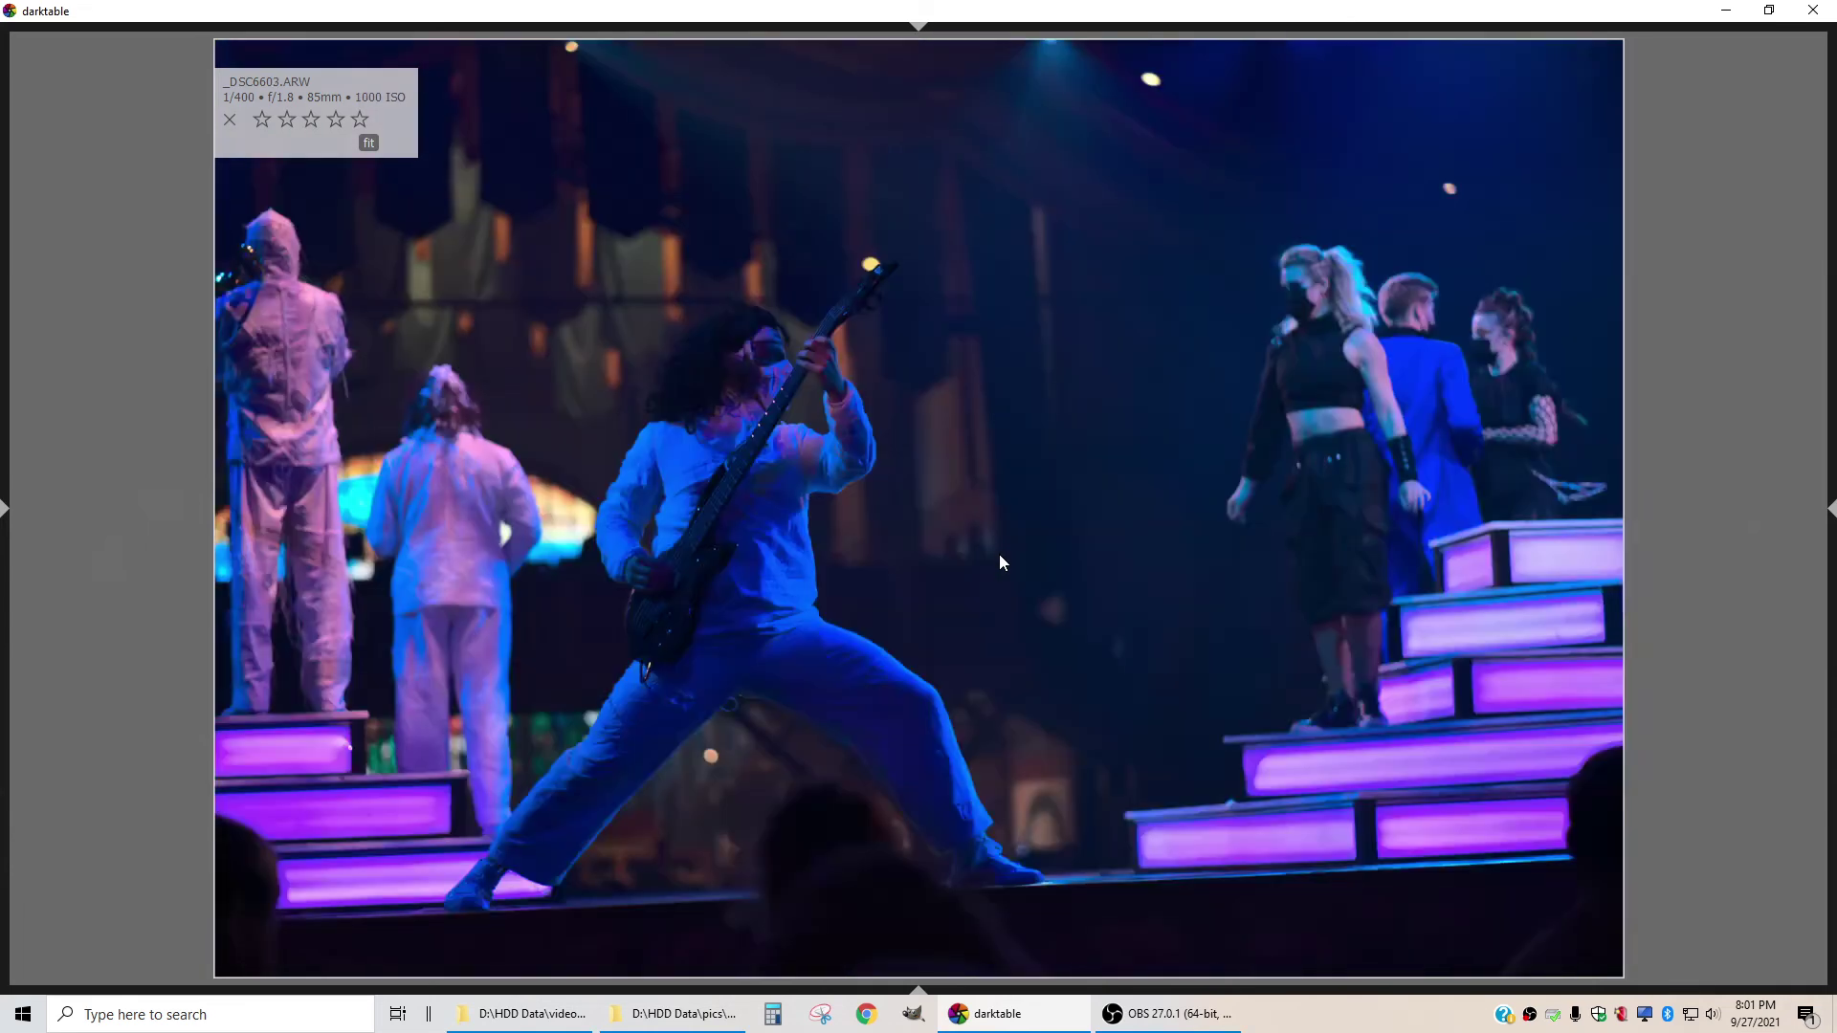
Alternate between _DSC6603.ARW and _DSC6604.ARW, rate _DSC6604.ARW three stars and move on to _DSC6605.ARW
key(BackSpace)
key(space)
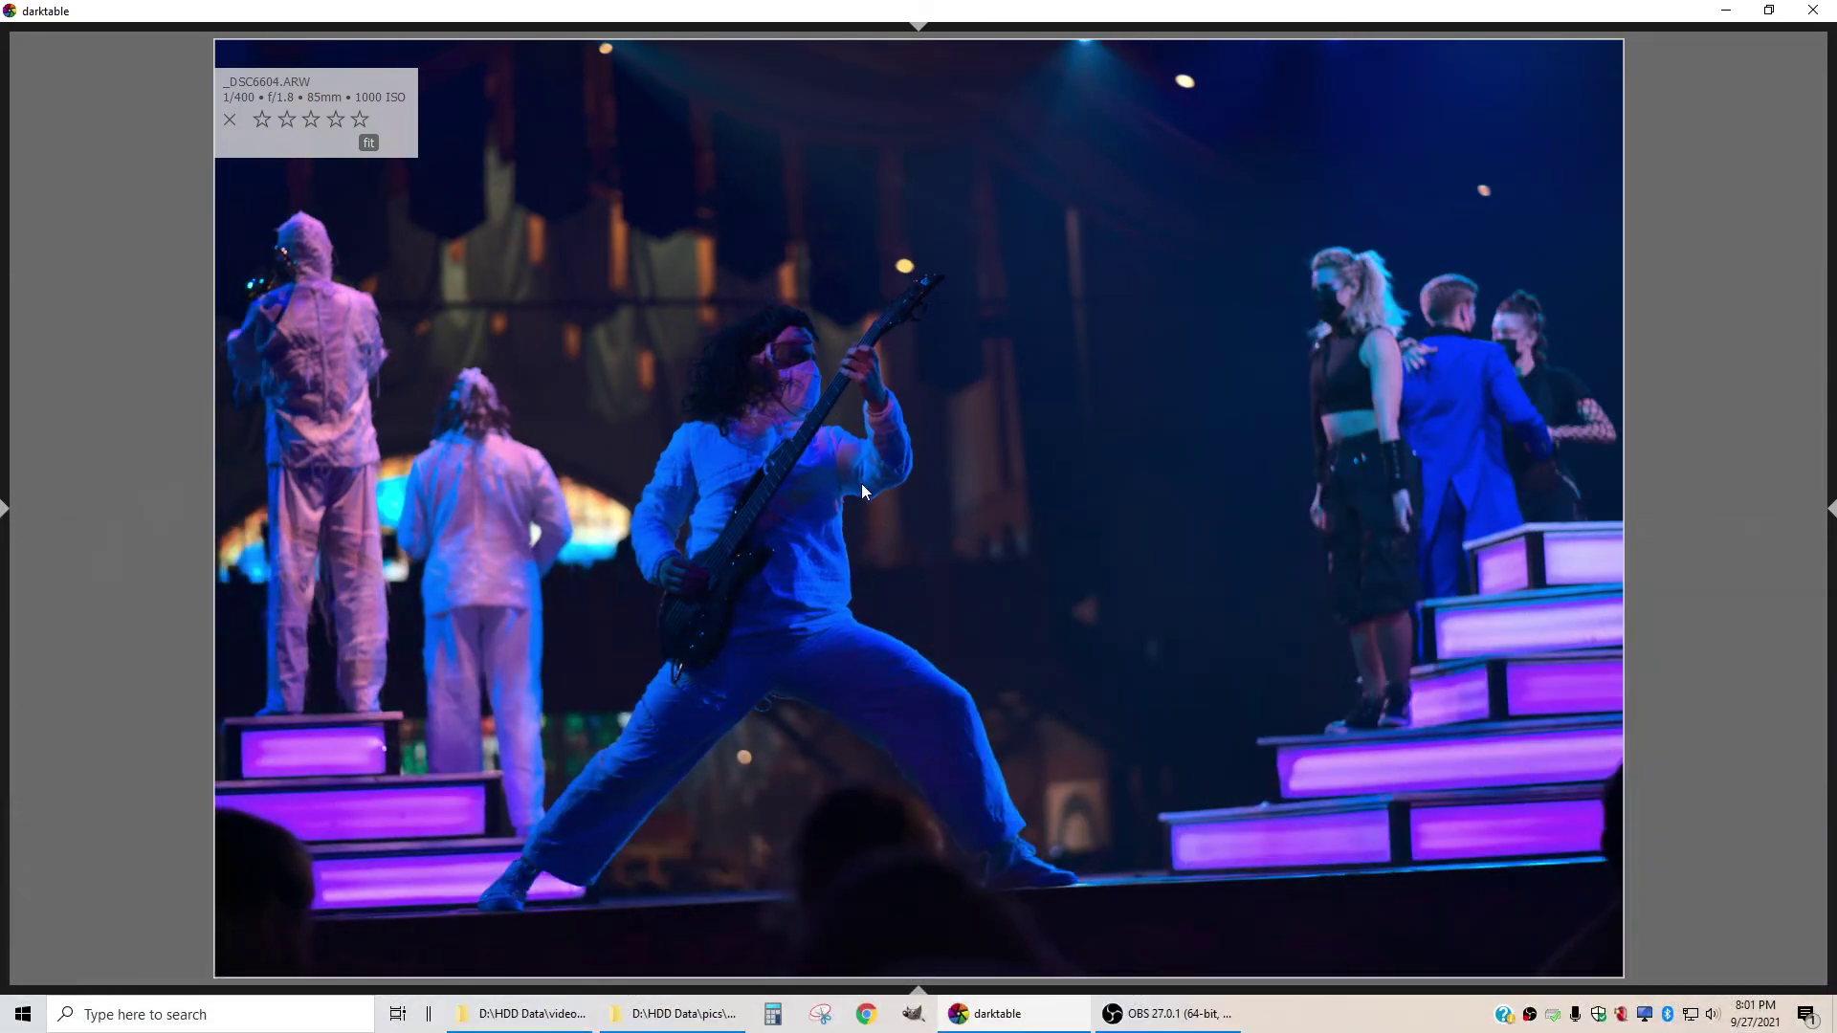
key(BackSpace)
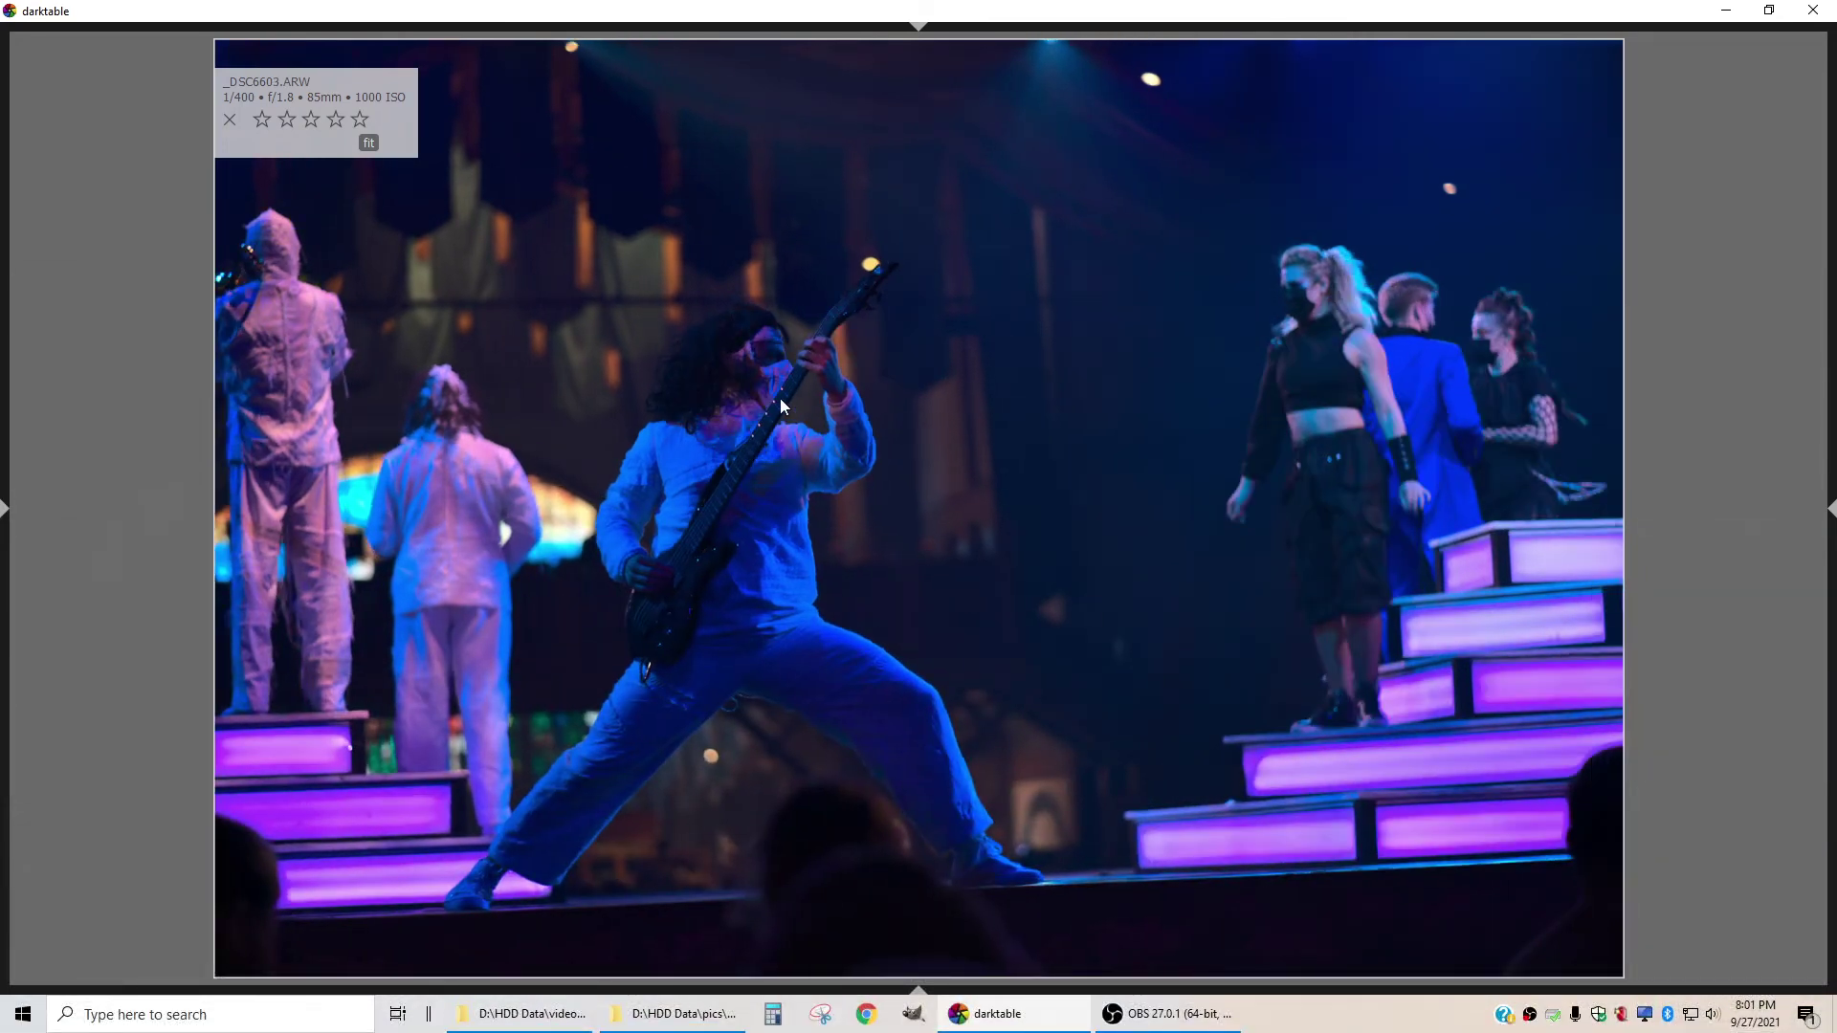
key(space)
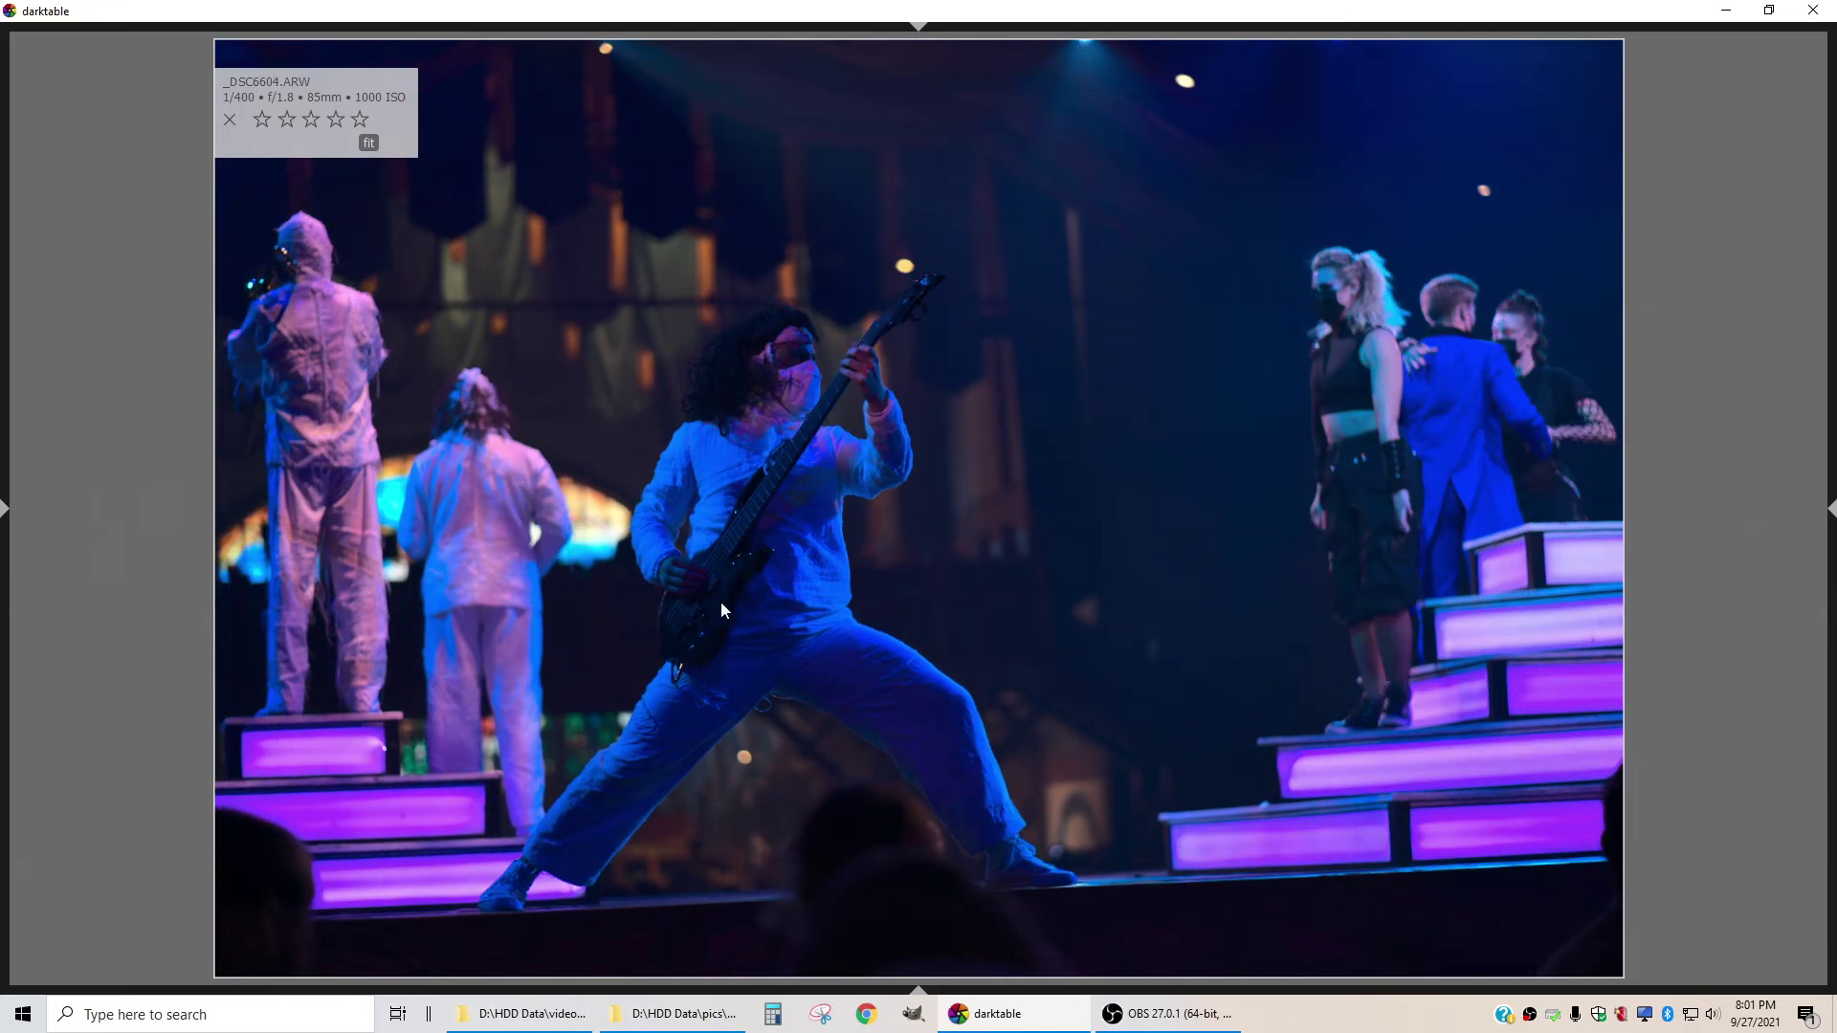
key(3)
key(space)
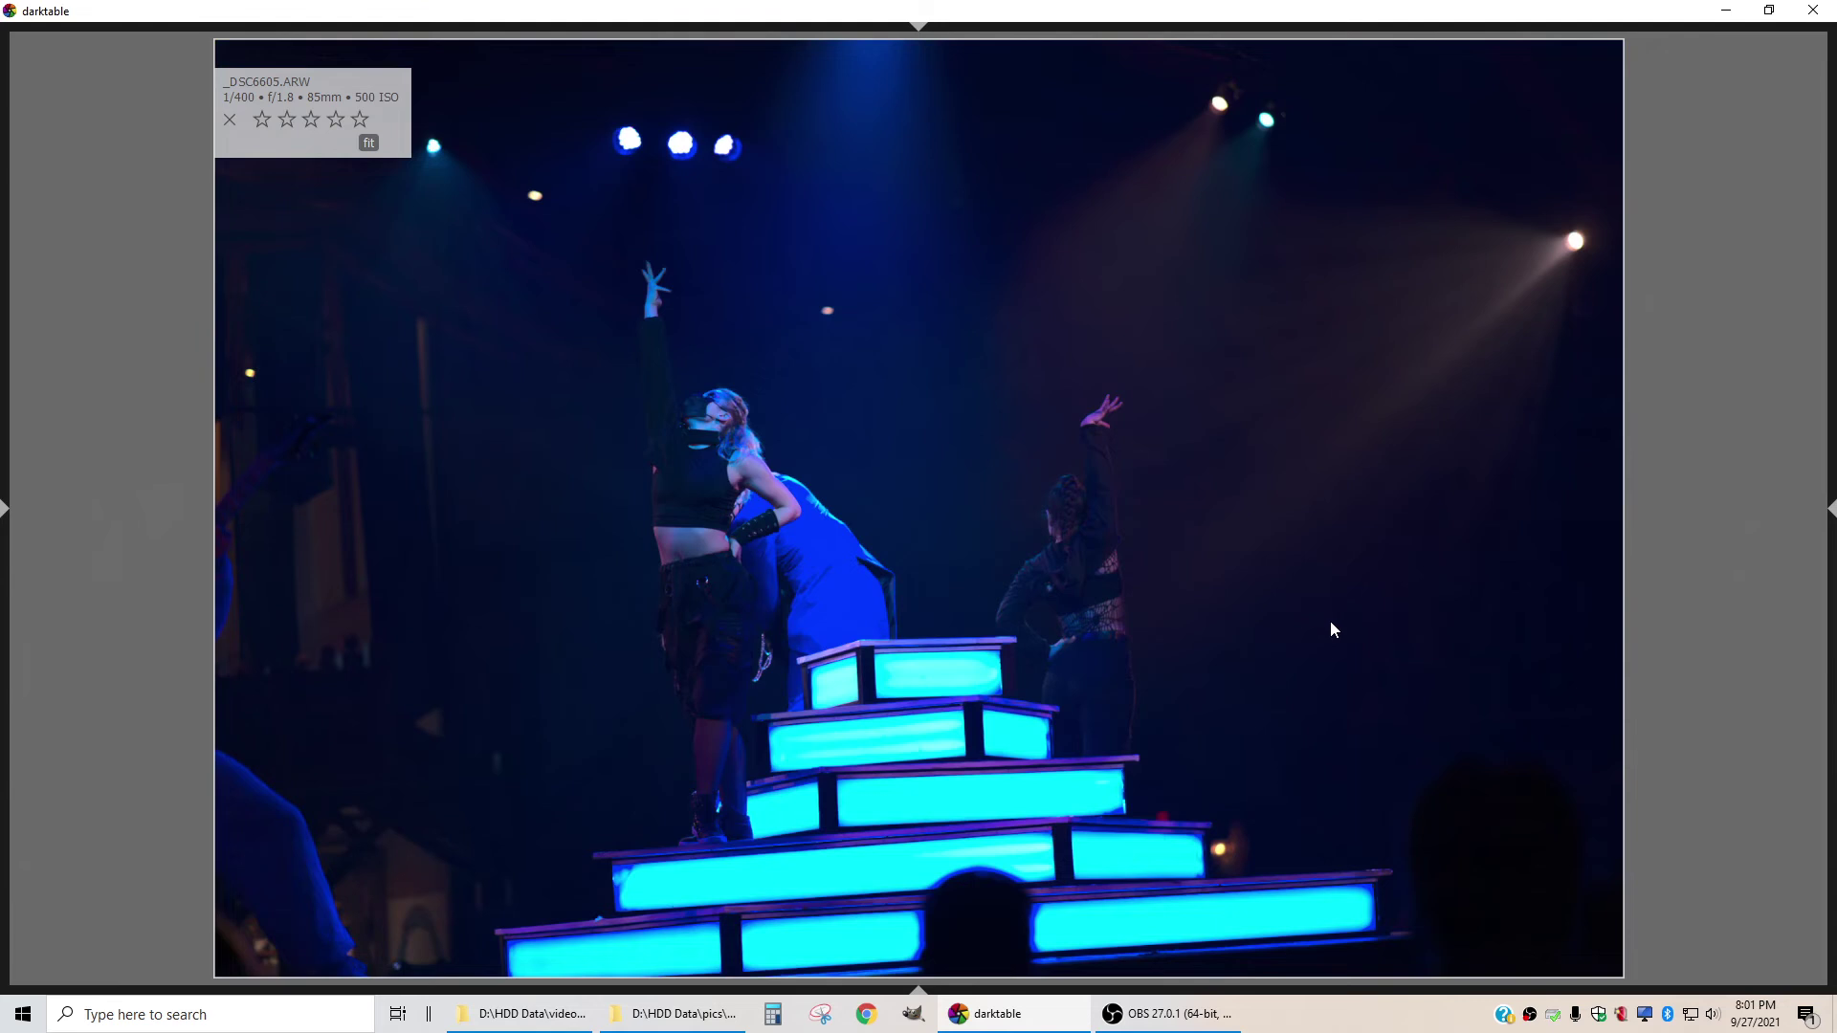
Review the shots of the performer in the wide-brimmed hat from _DSC6610.ARW to _DSC6614.ARW
key(space)
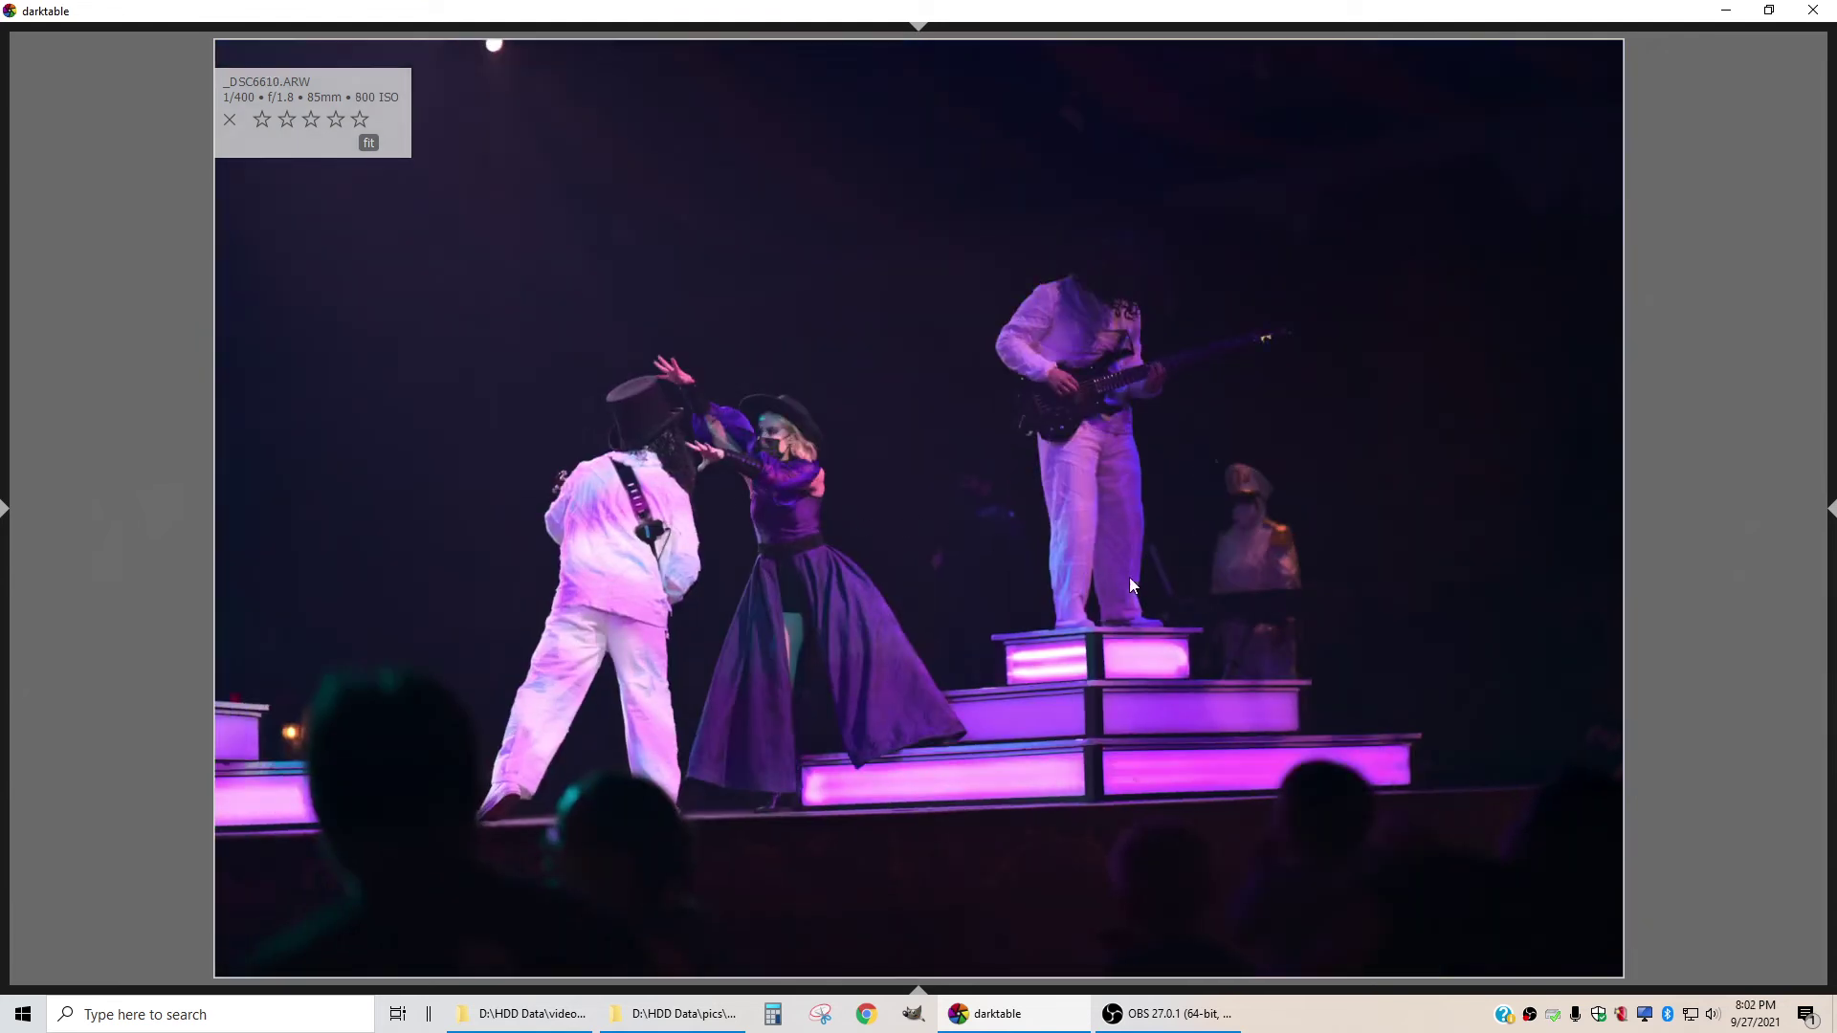
key(space)
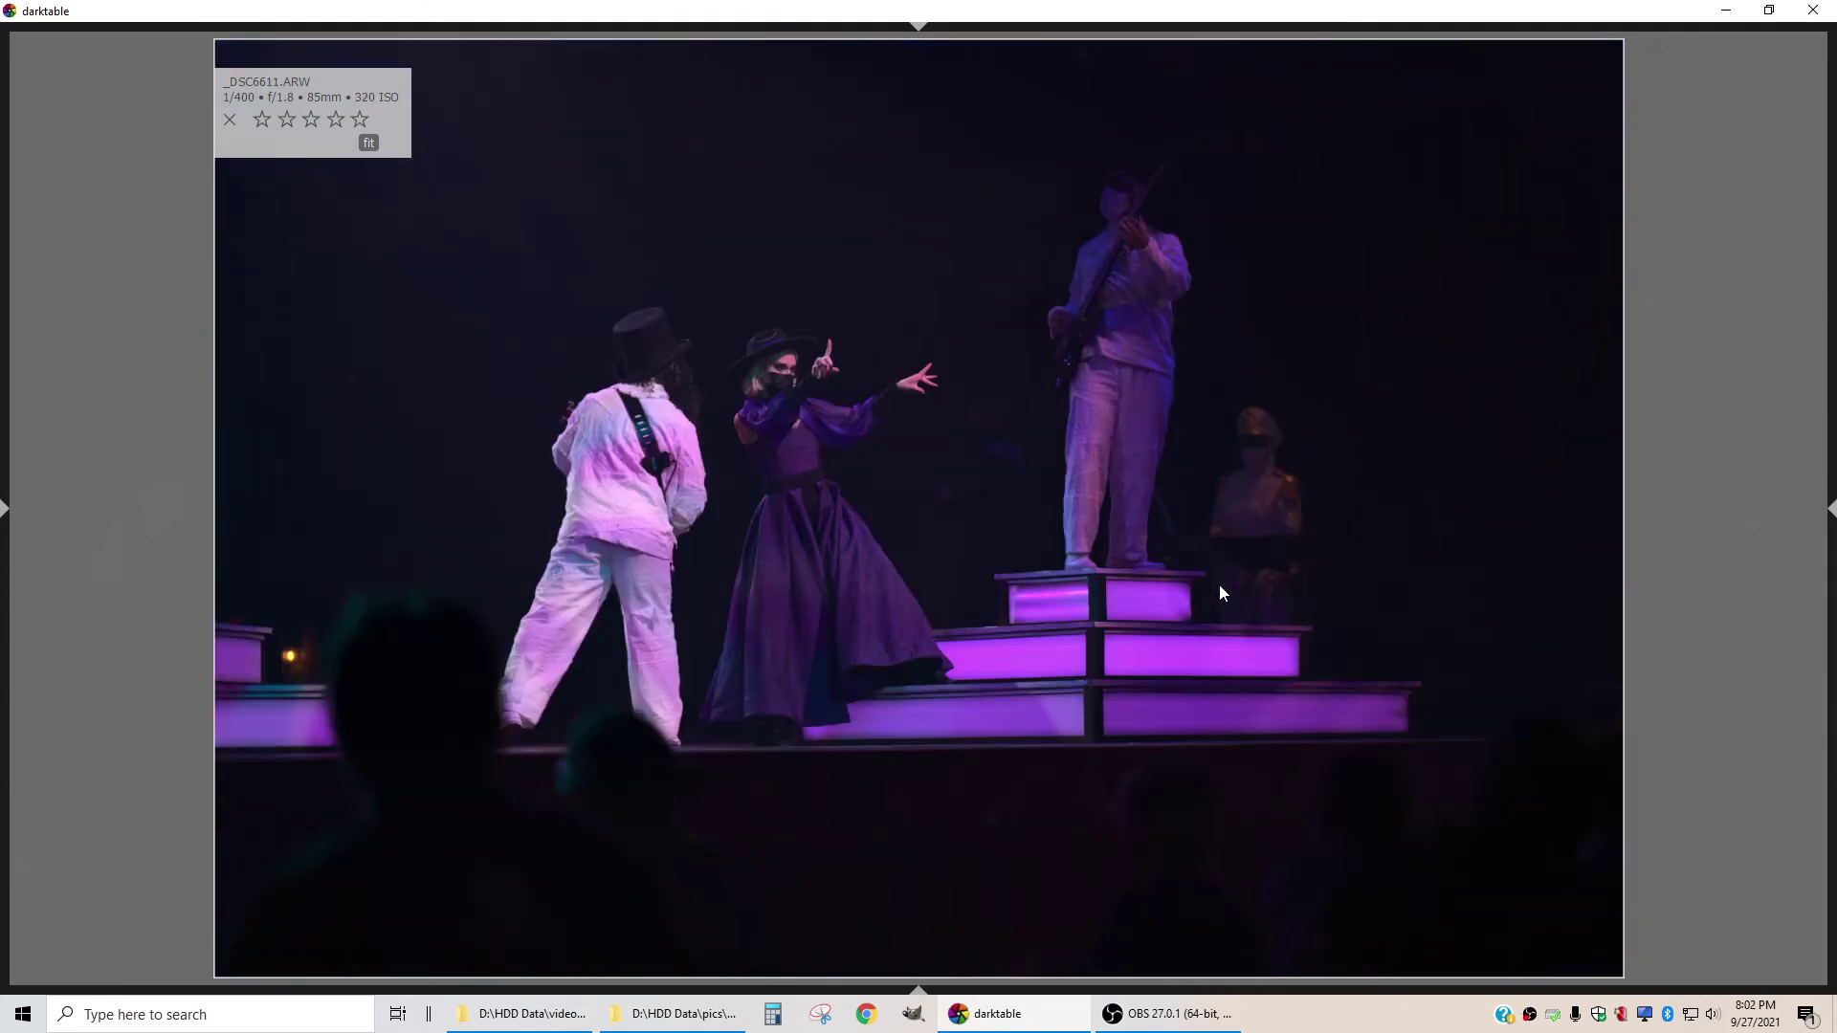
key(space)
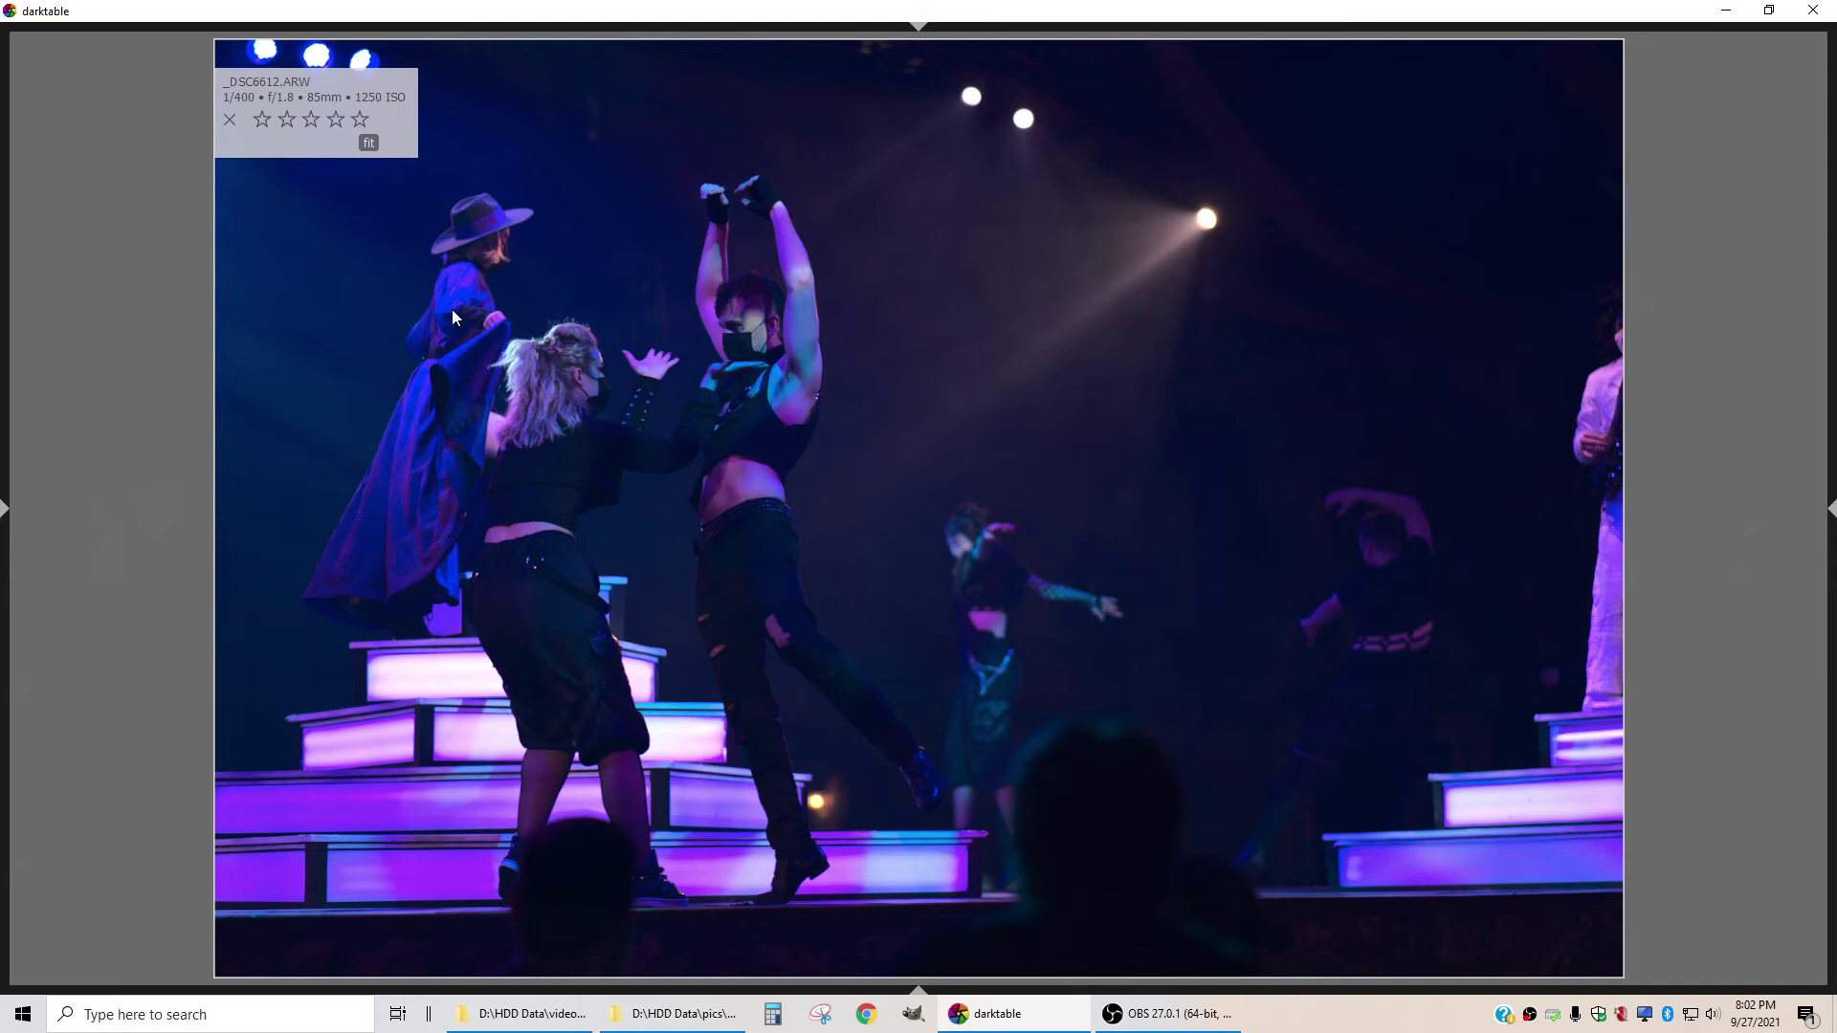
key(space)
key(space)
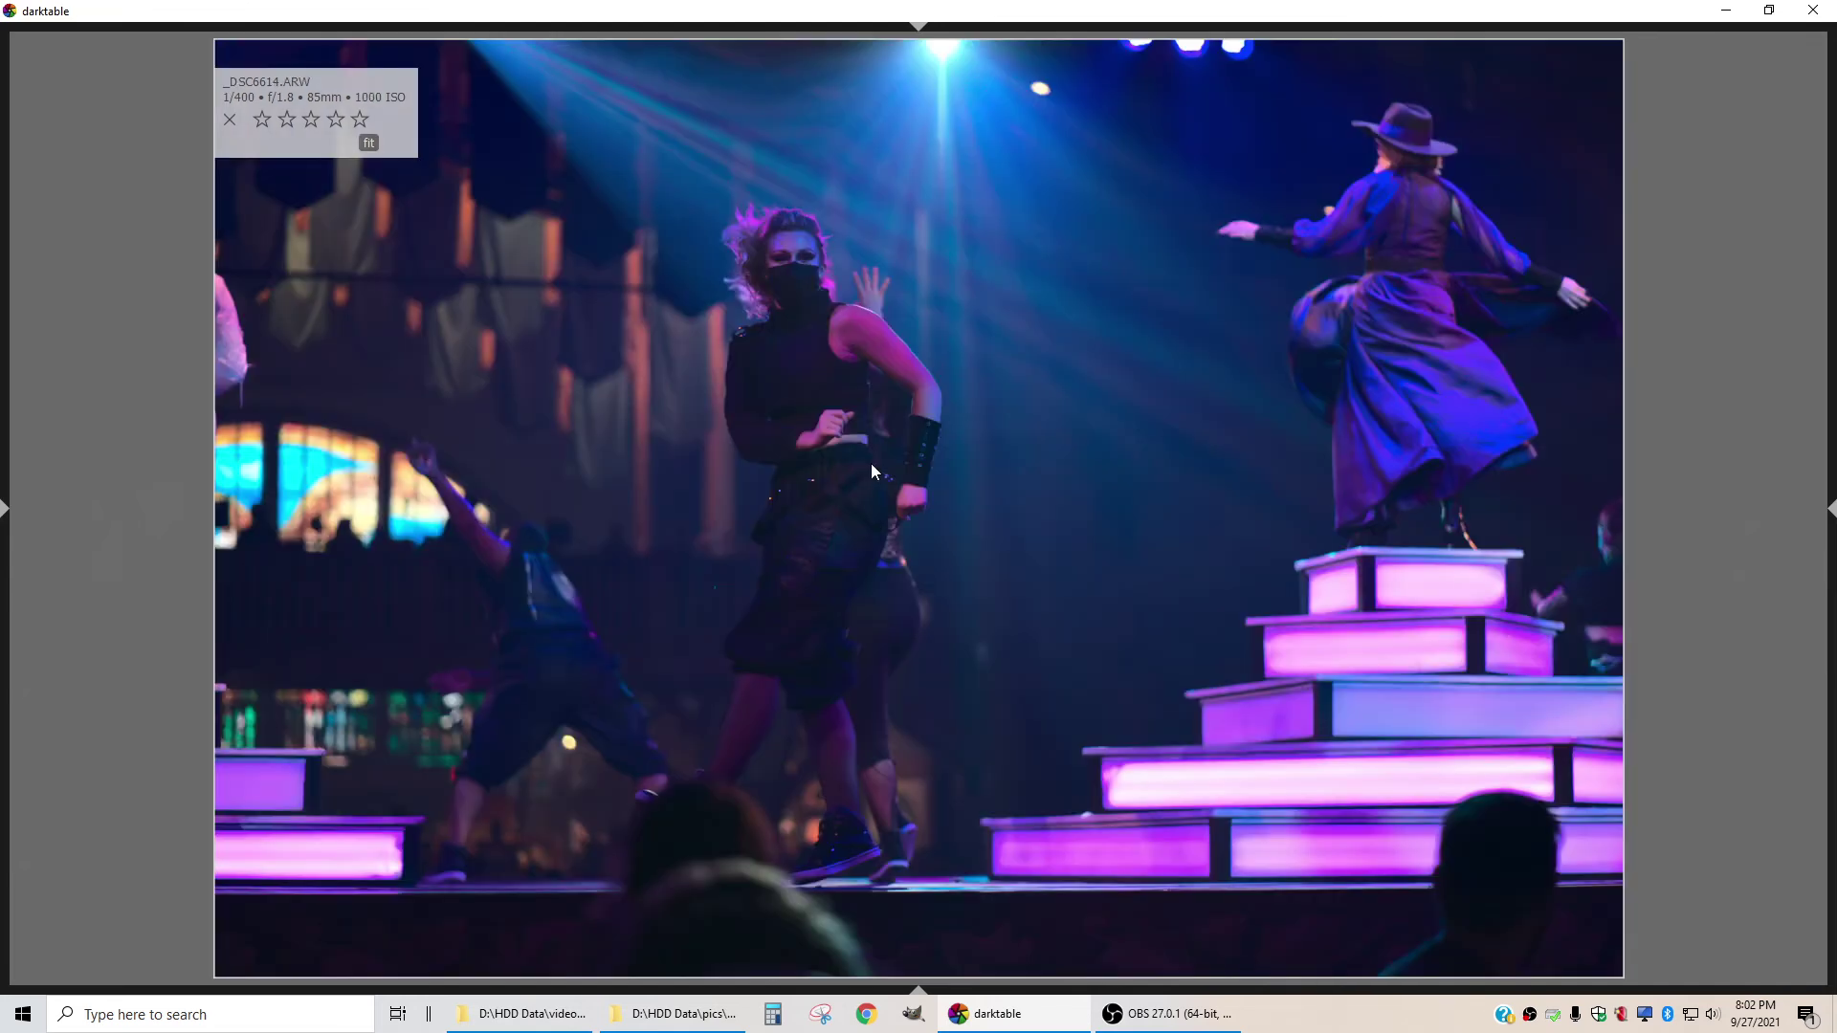
Alternate between _DSC6614.ARW and _DSC6615.ARW, rate _DSC6614.ARW three stars and move on to _DSC6615.ARW
key(space)
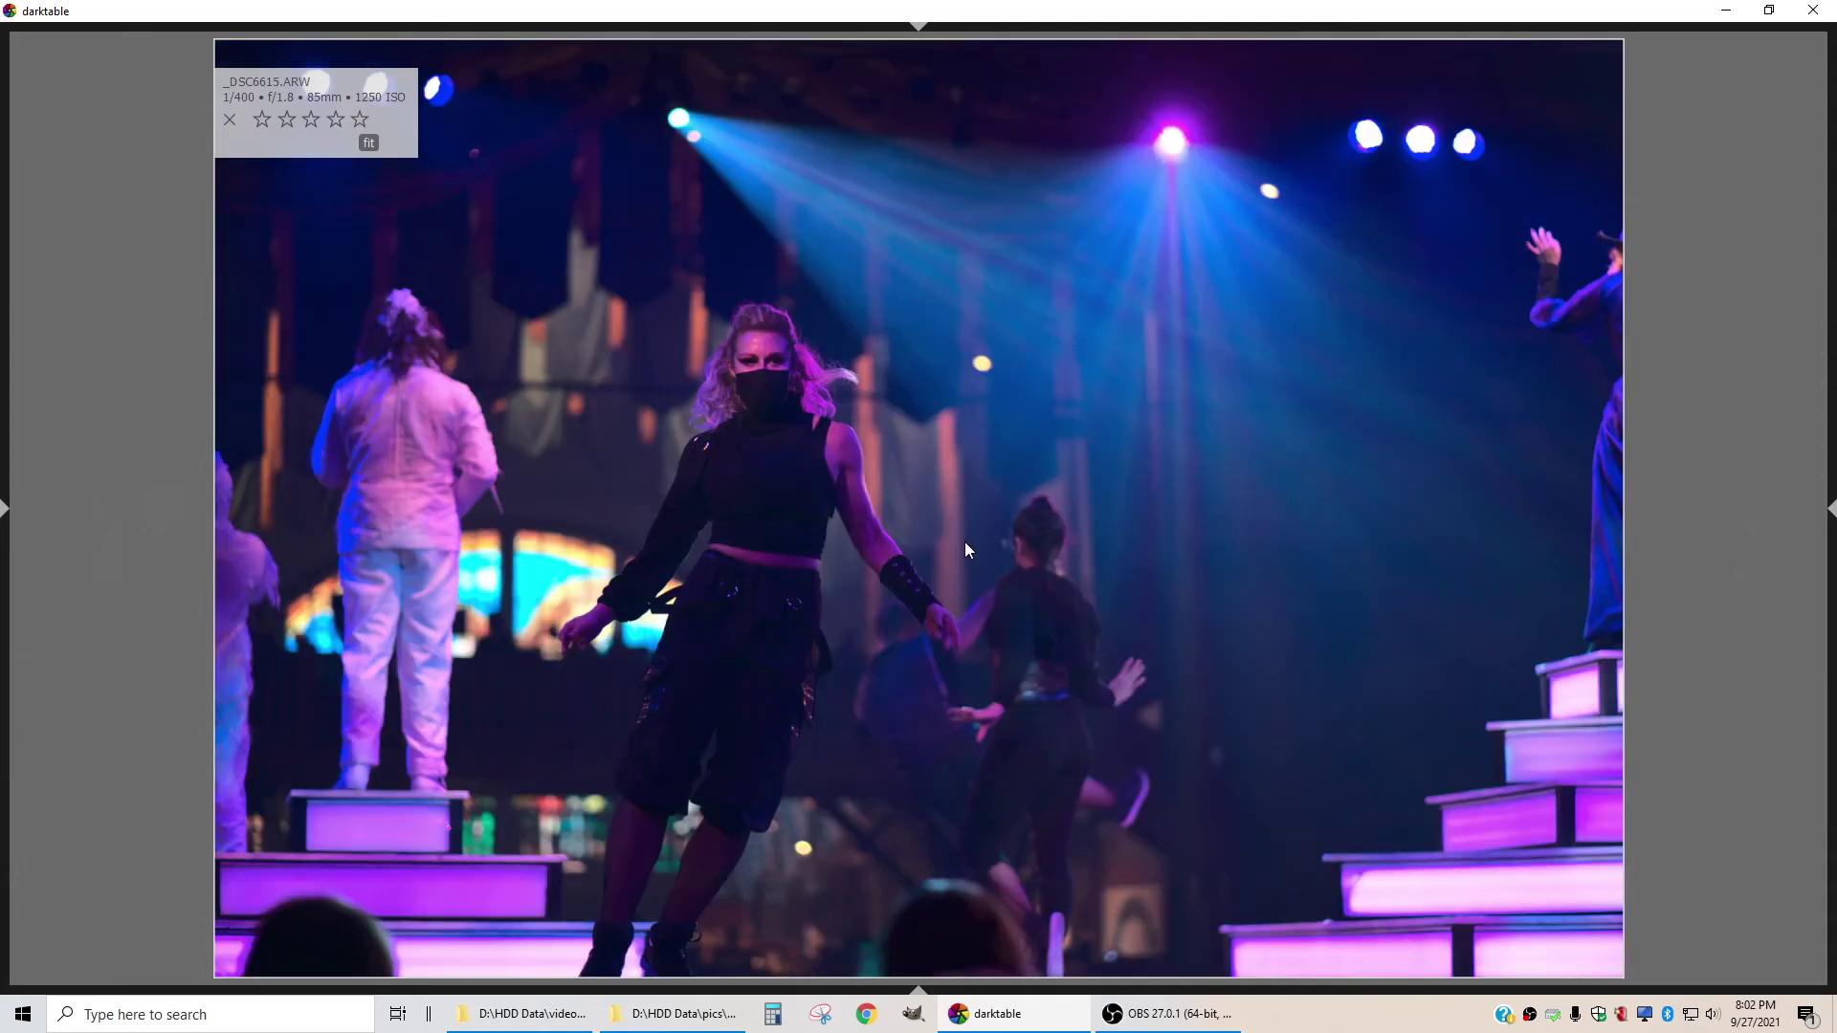
key(BackSpace)
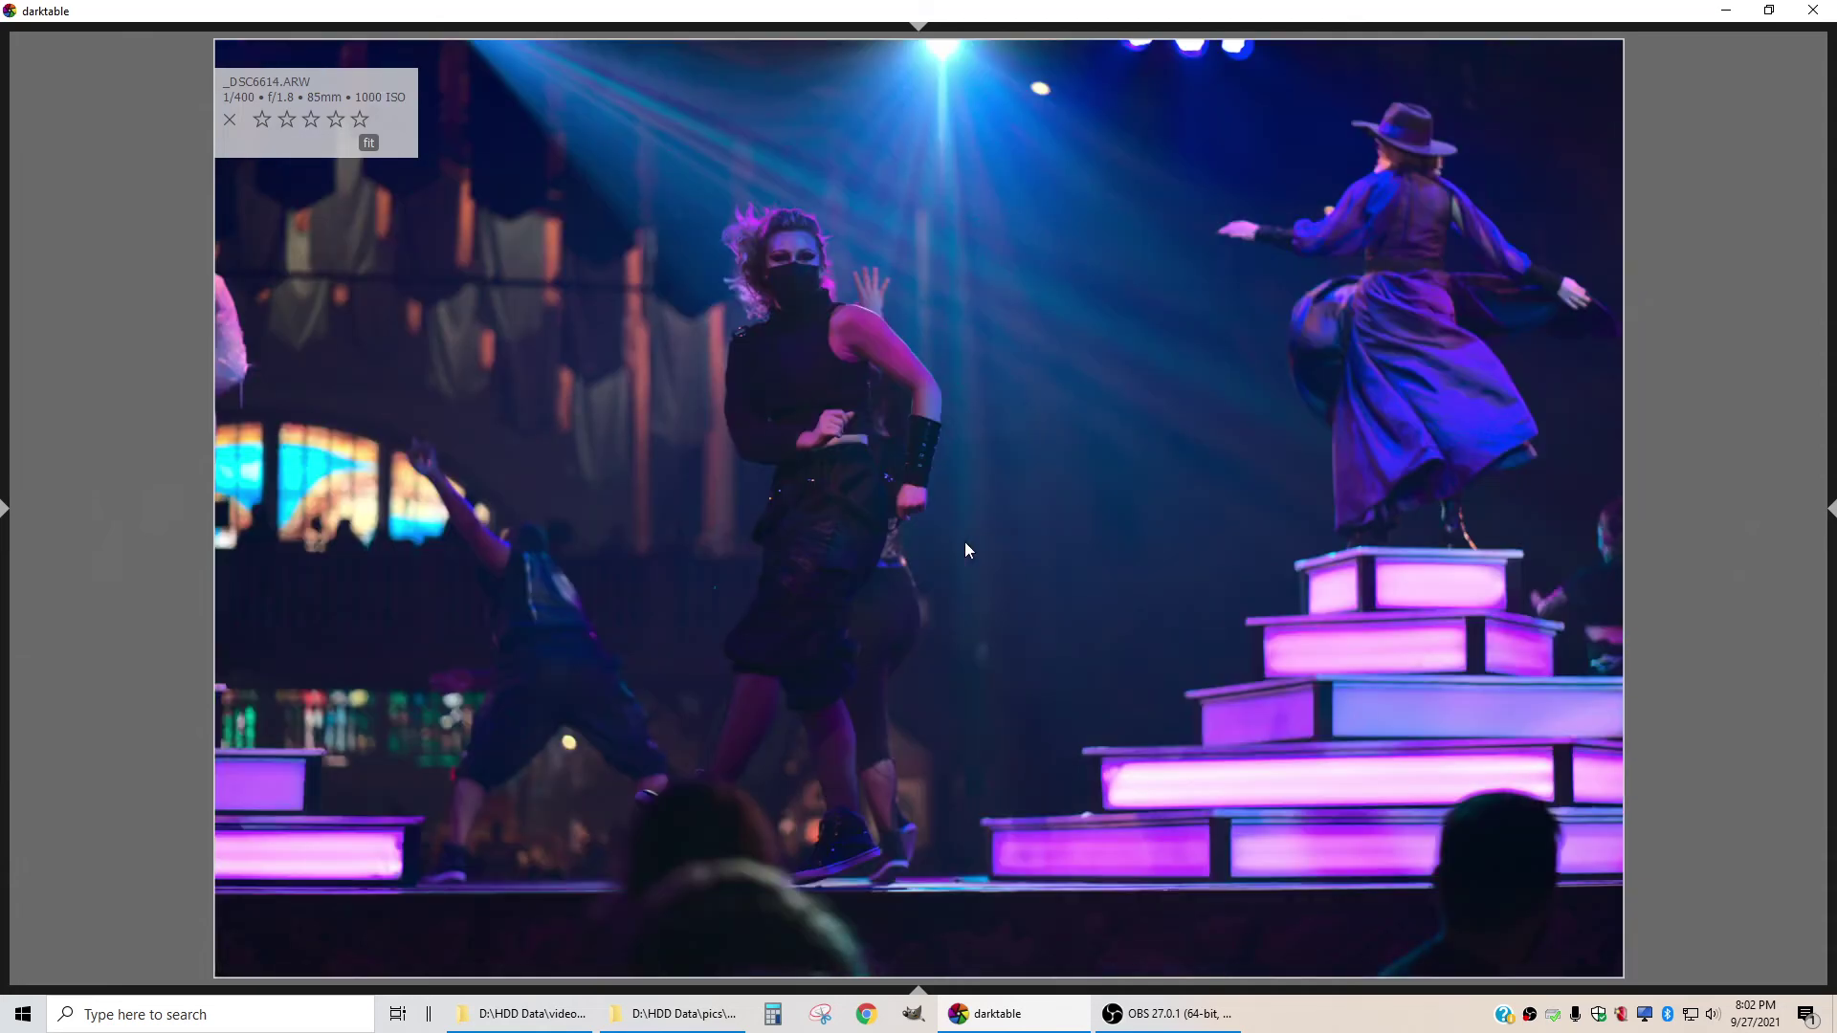
key(space)
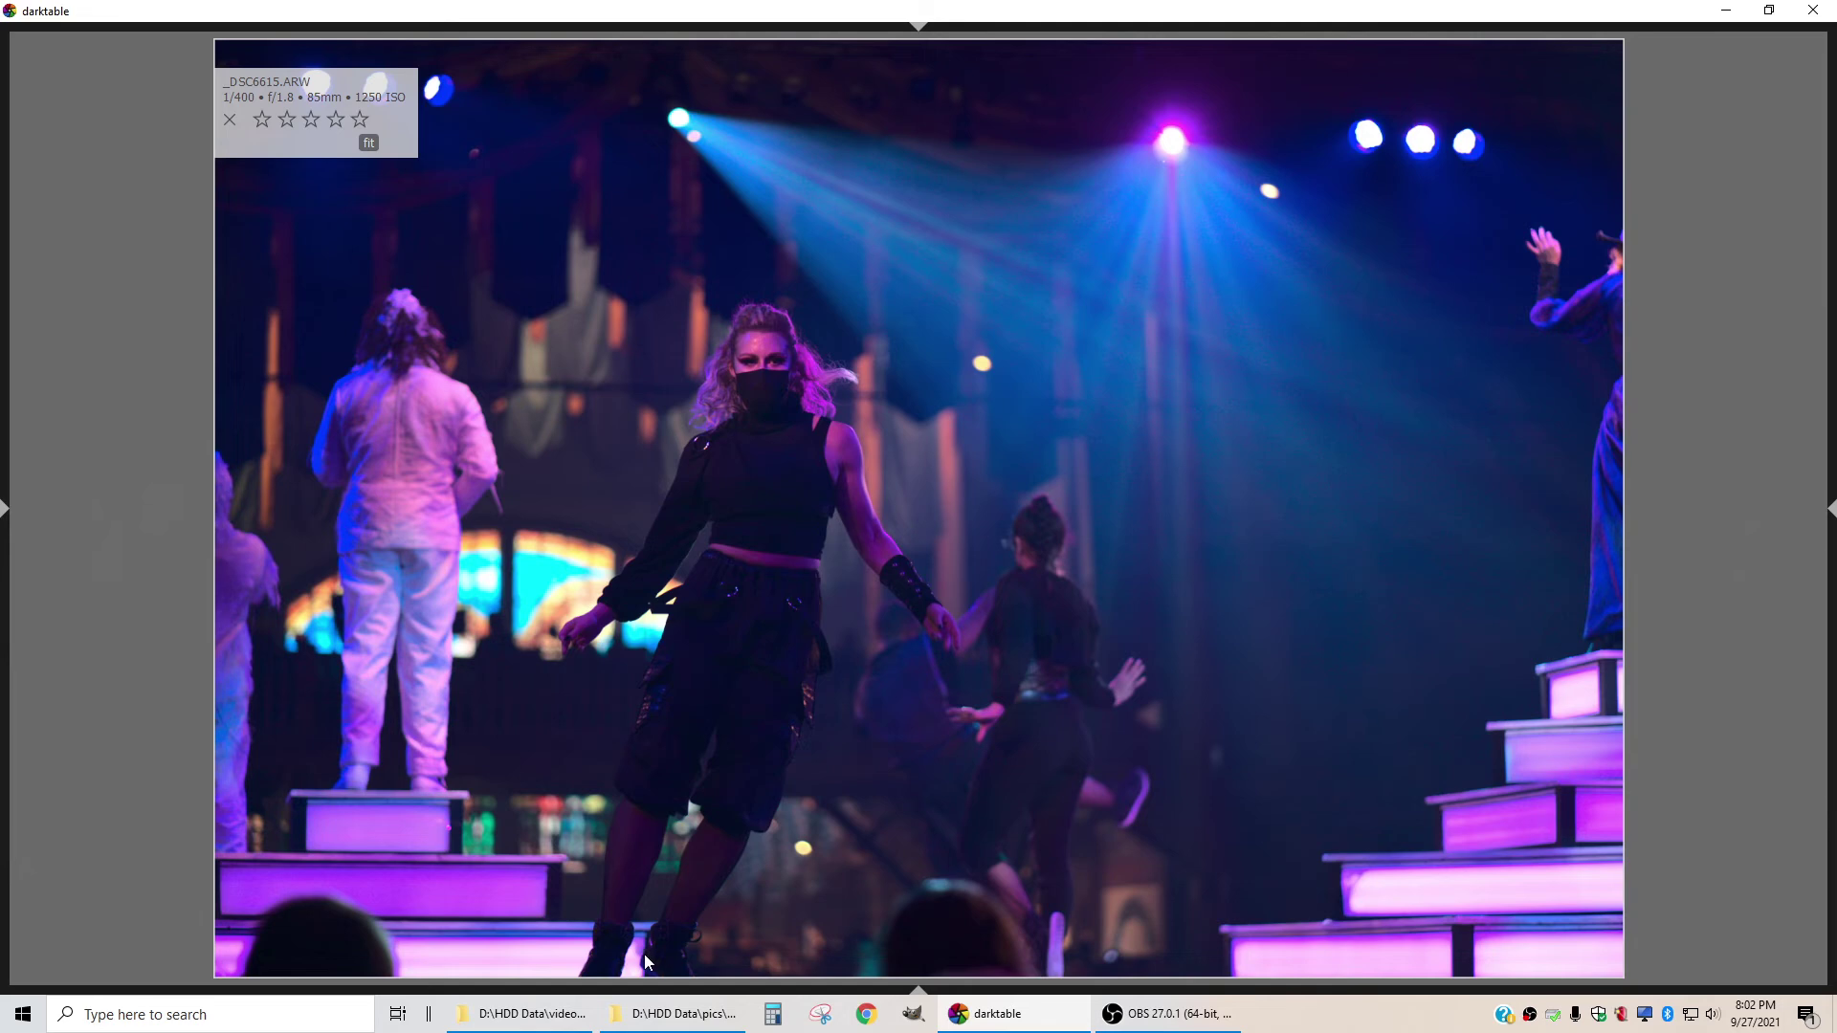
key(BackSpace)
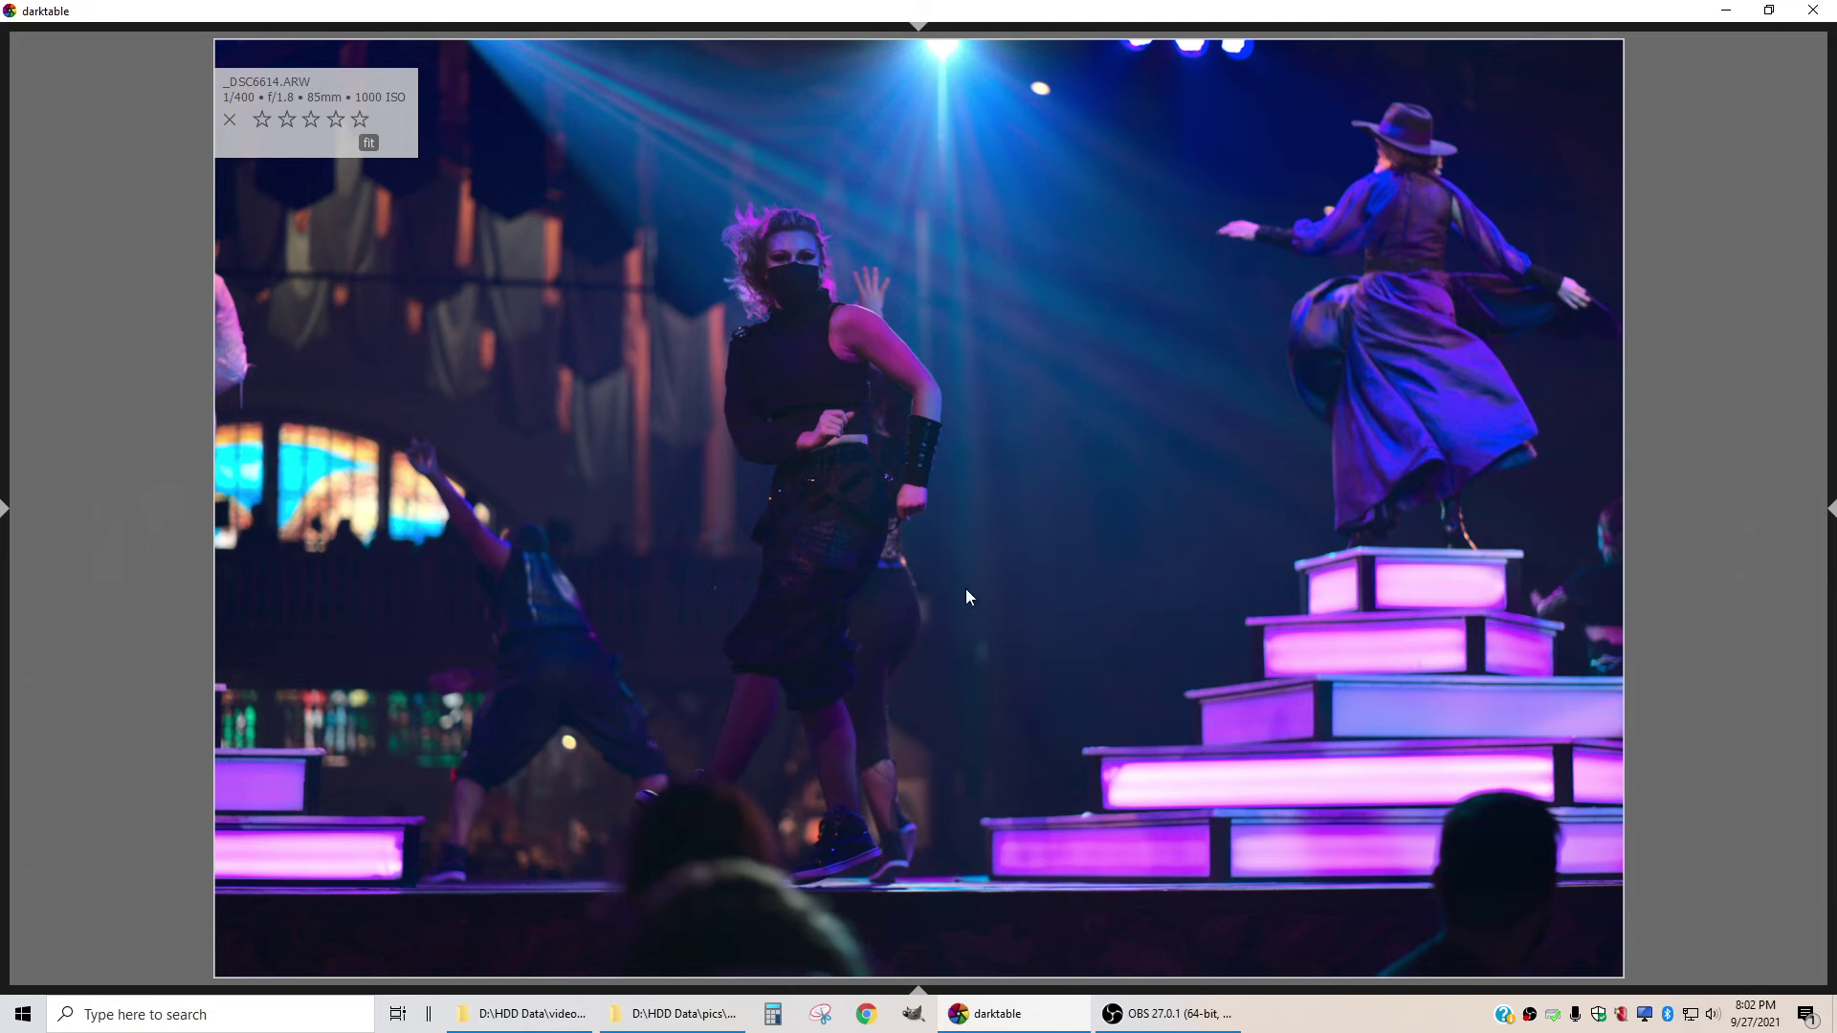
key(3)
key(Right)
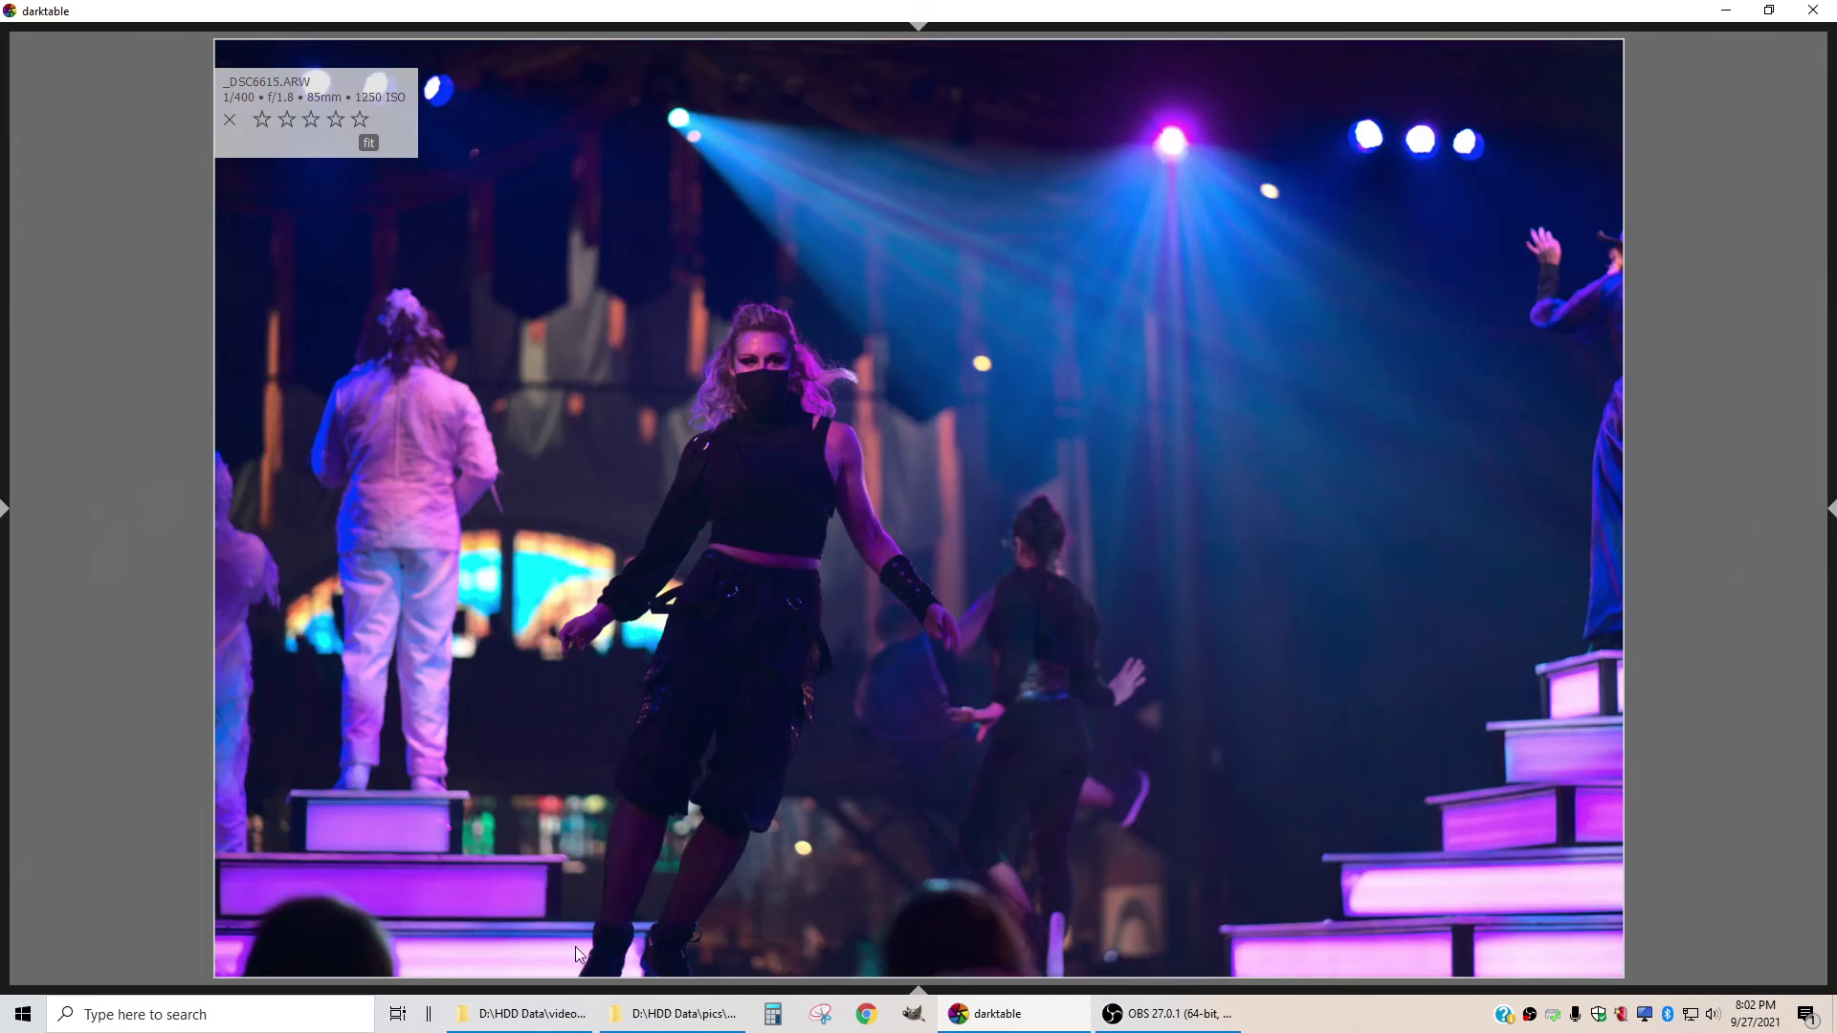
Continue through _DSC6616.ARW to the jumping dancers in _DSC6630.ARW, rate that shot three stars and advance to _DSC6638.ARW
key(Right)
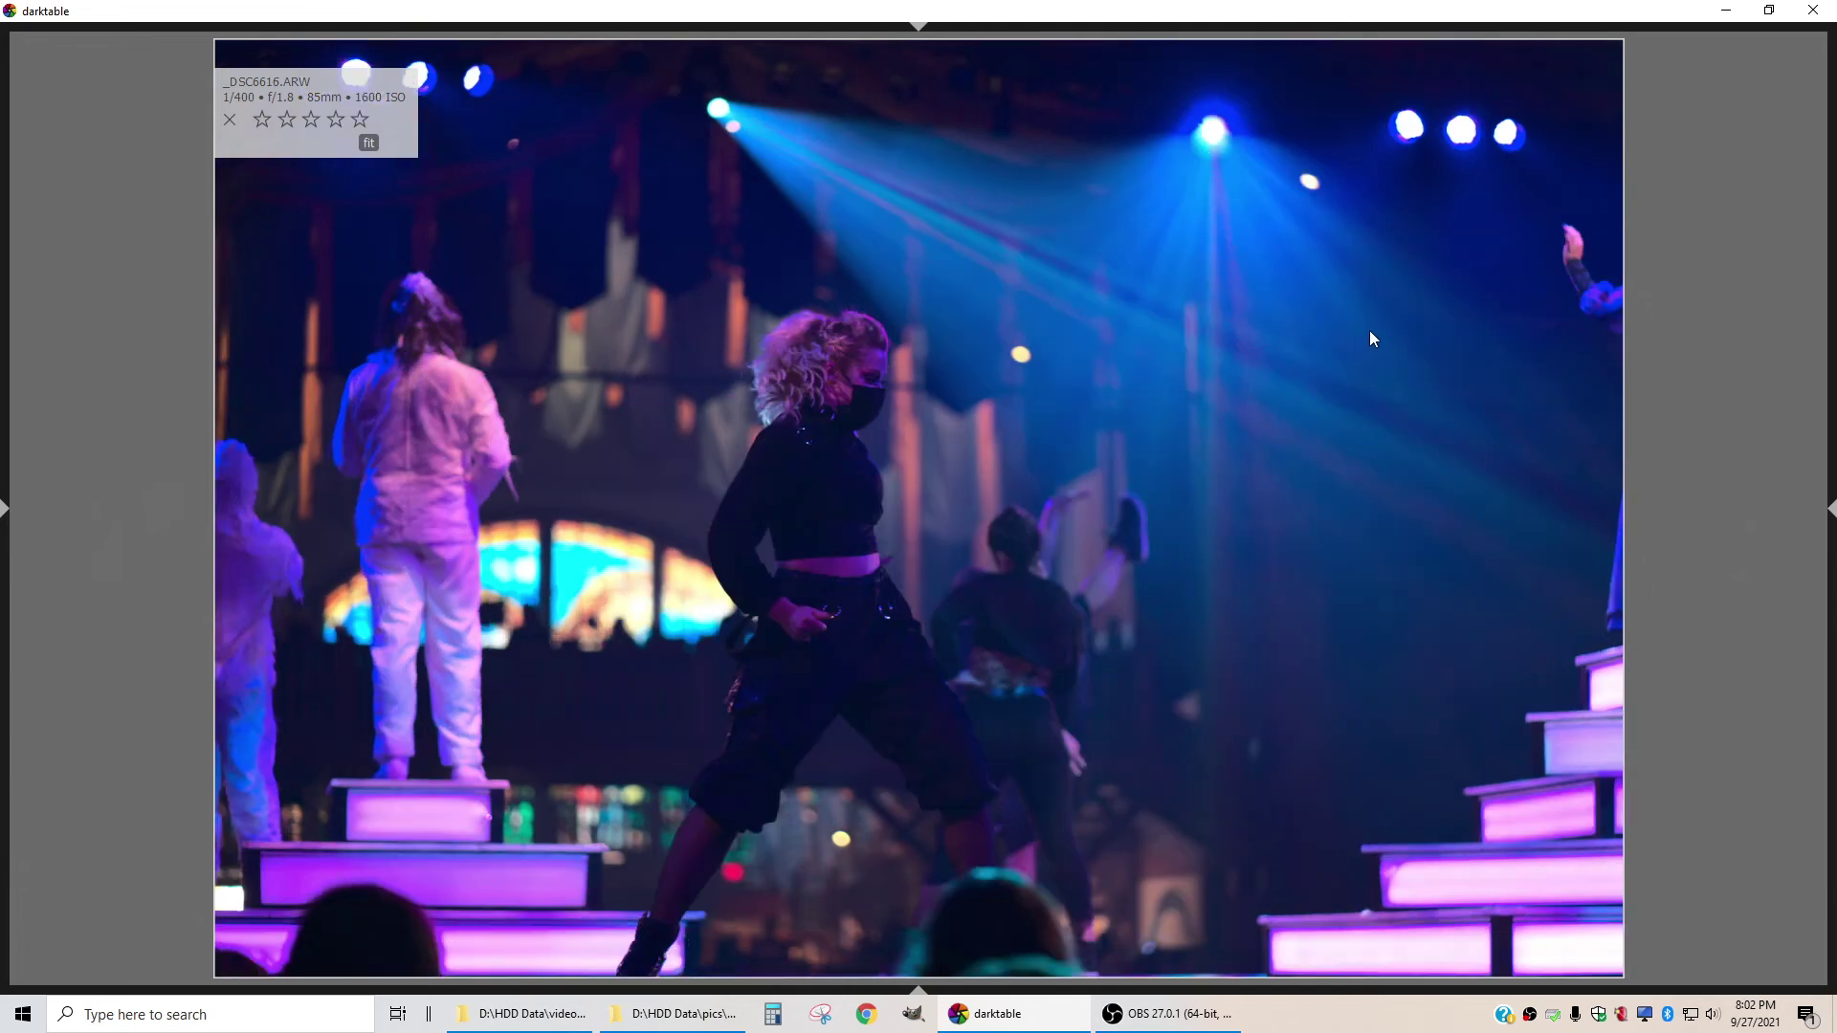
key(Right)
key(Right)
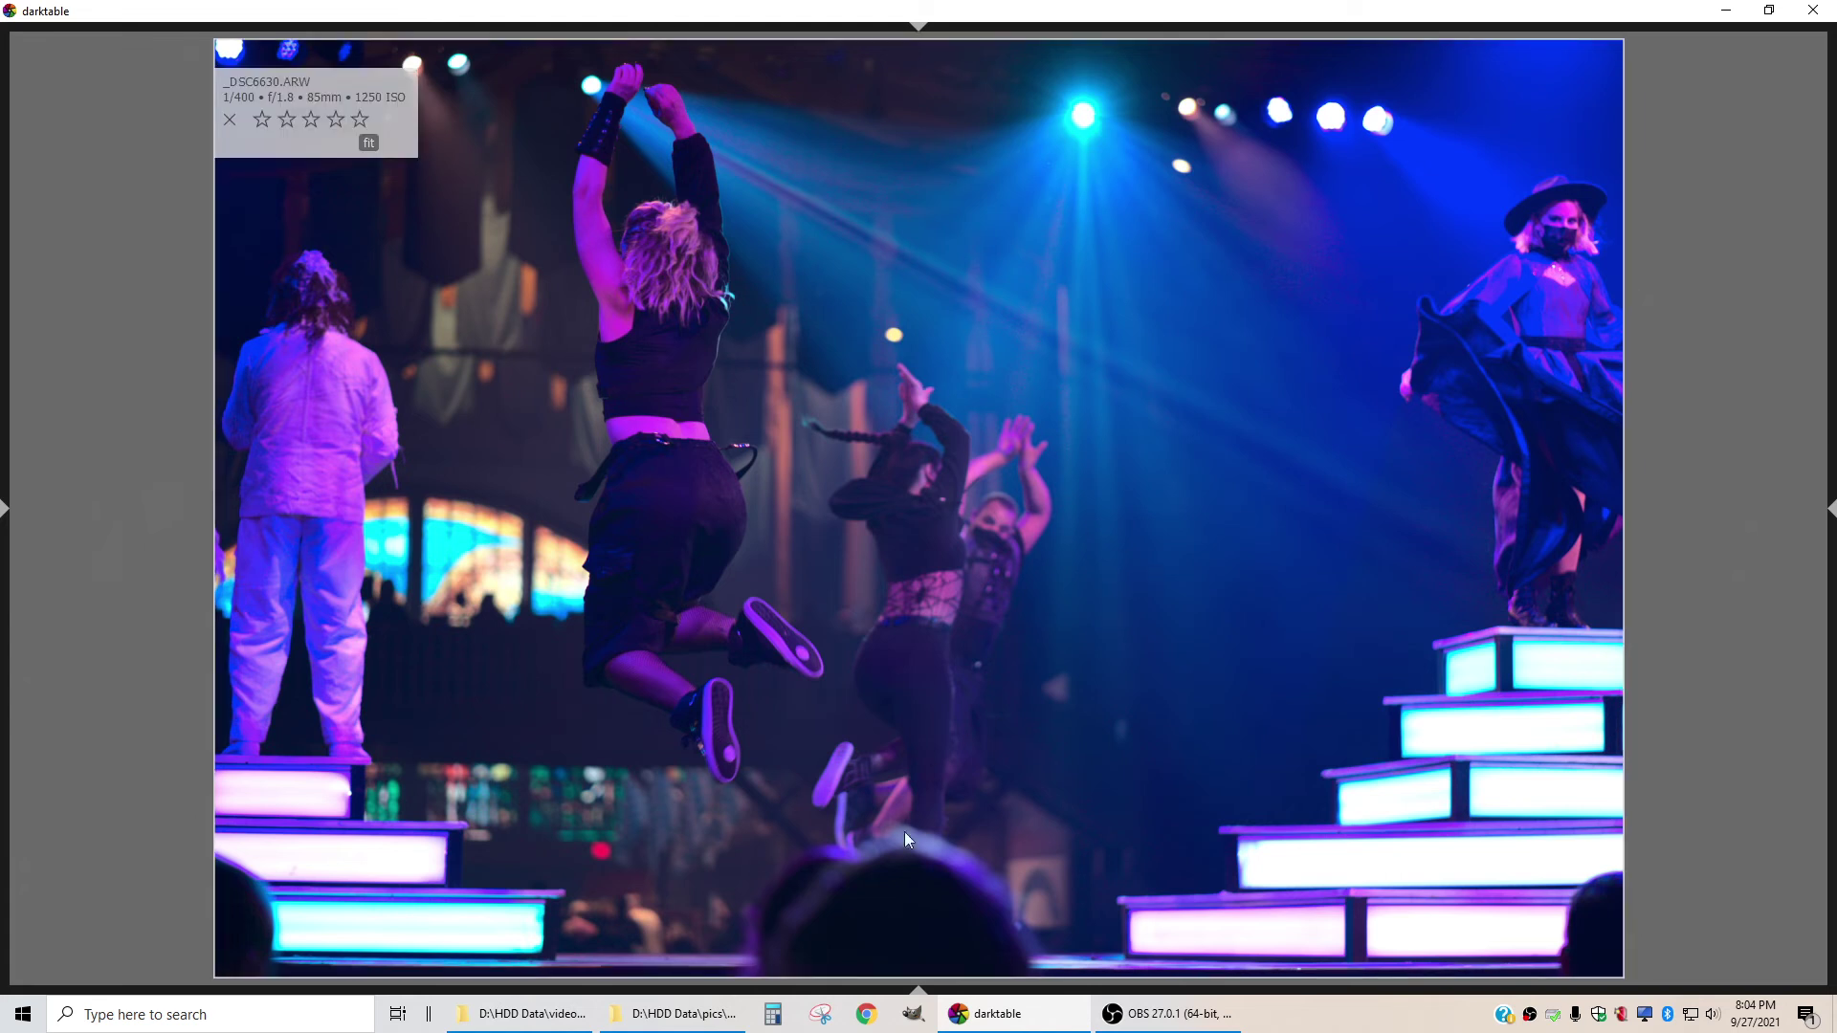
key(3)
key(Right)
key(Right)
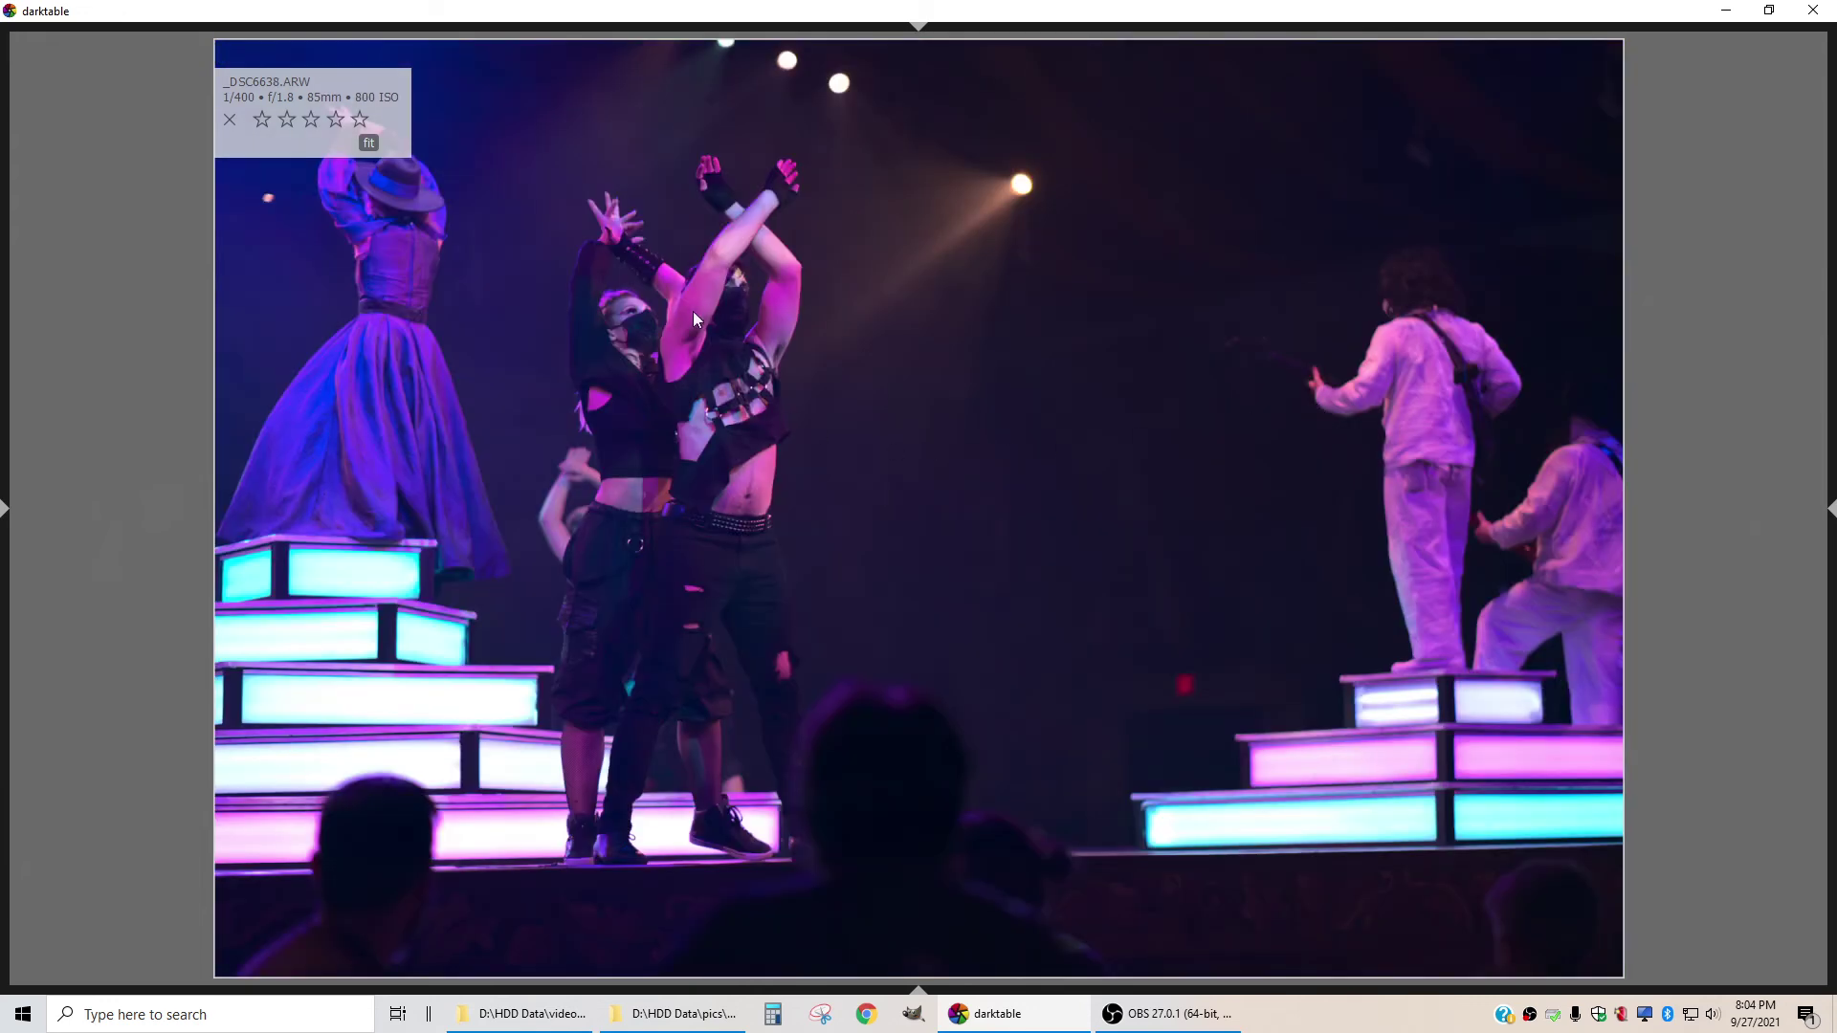
Look through the dancing couple shots _DSC6639.ARW to _DSC6641.ARW, stepping back to compare _DSC6639.ARW with _DSC6640.ARW
key(Right)
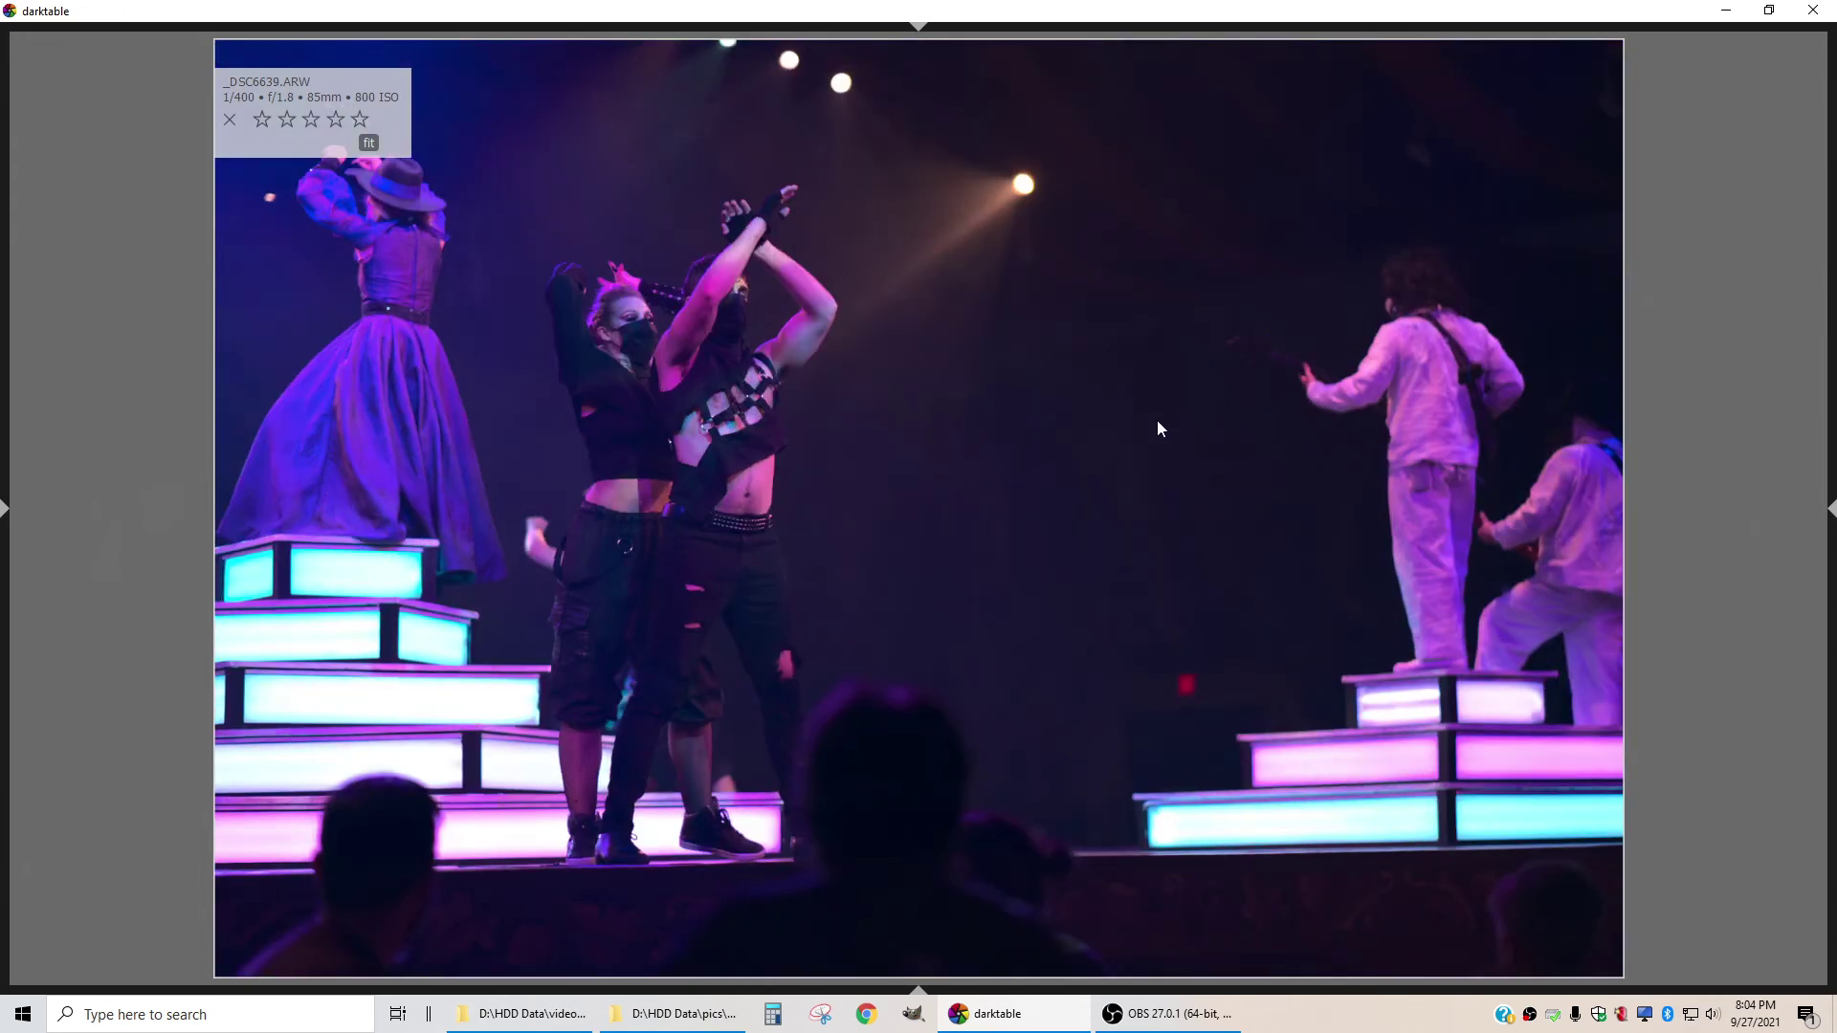
key(Right)
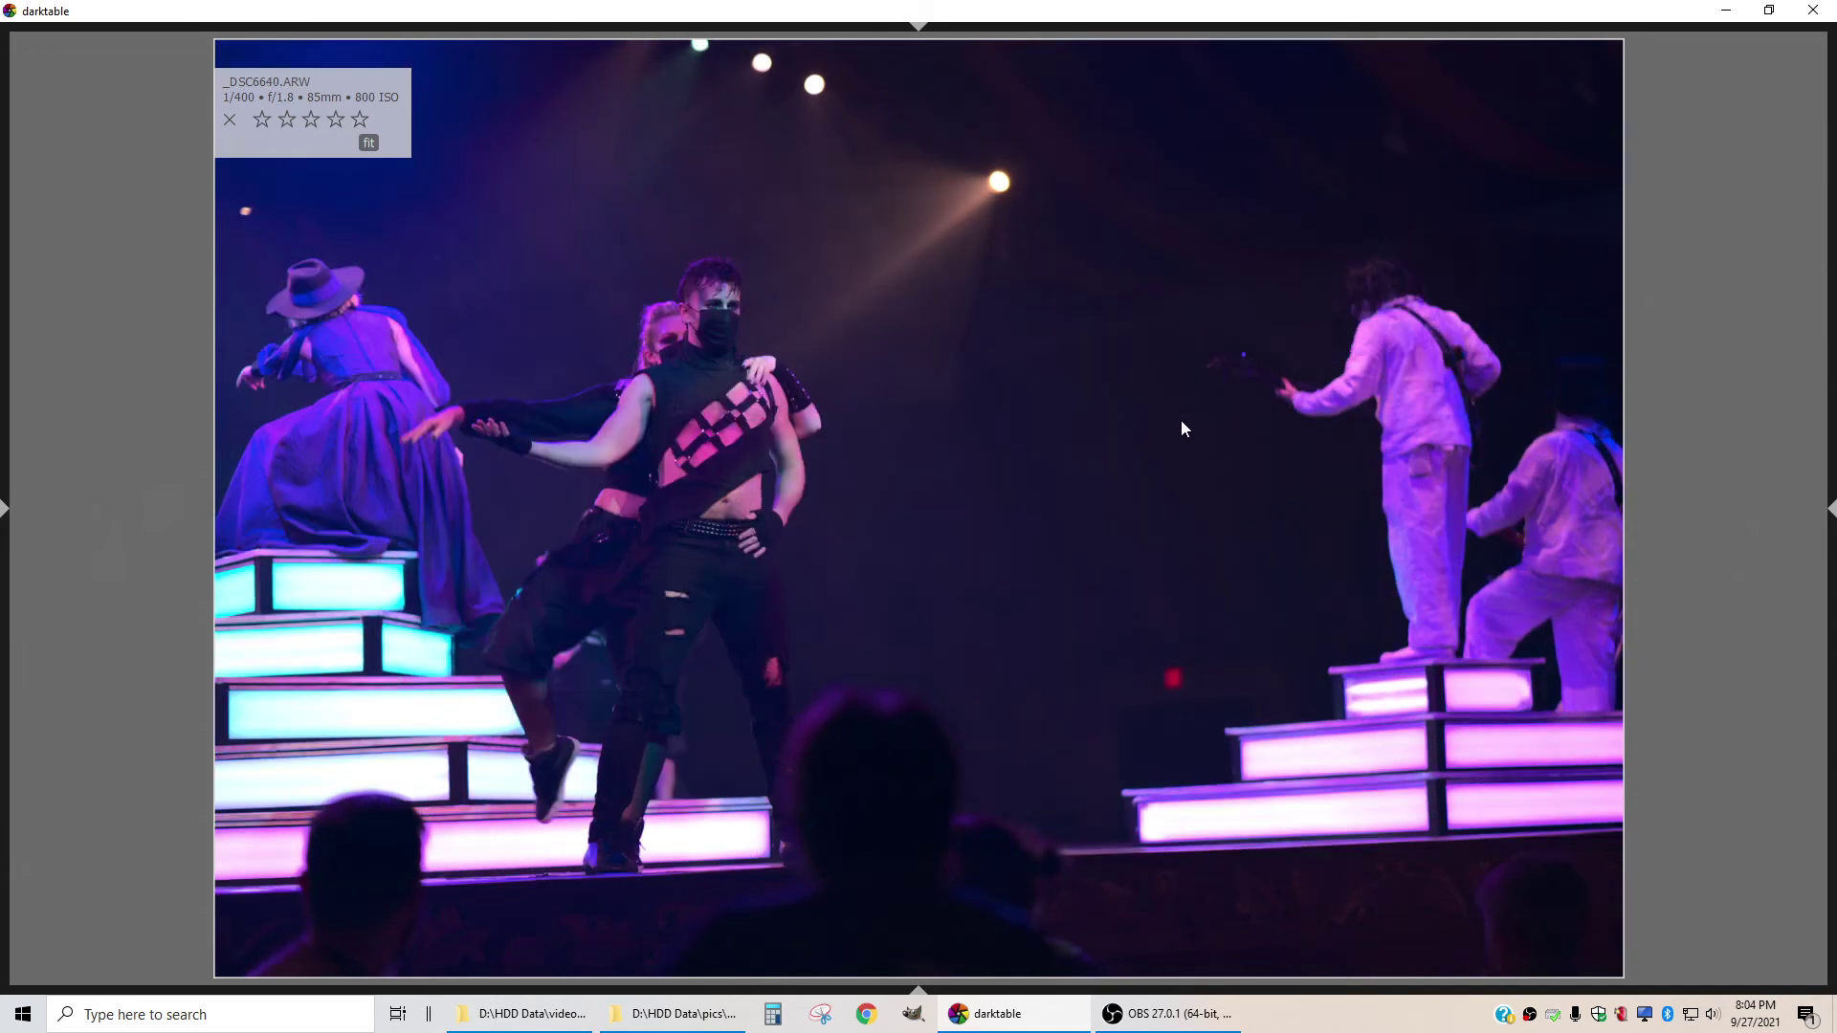
key(Left)
key(Right)
key(Right)
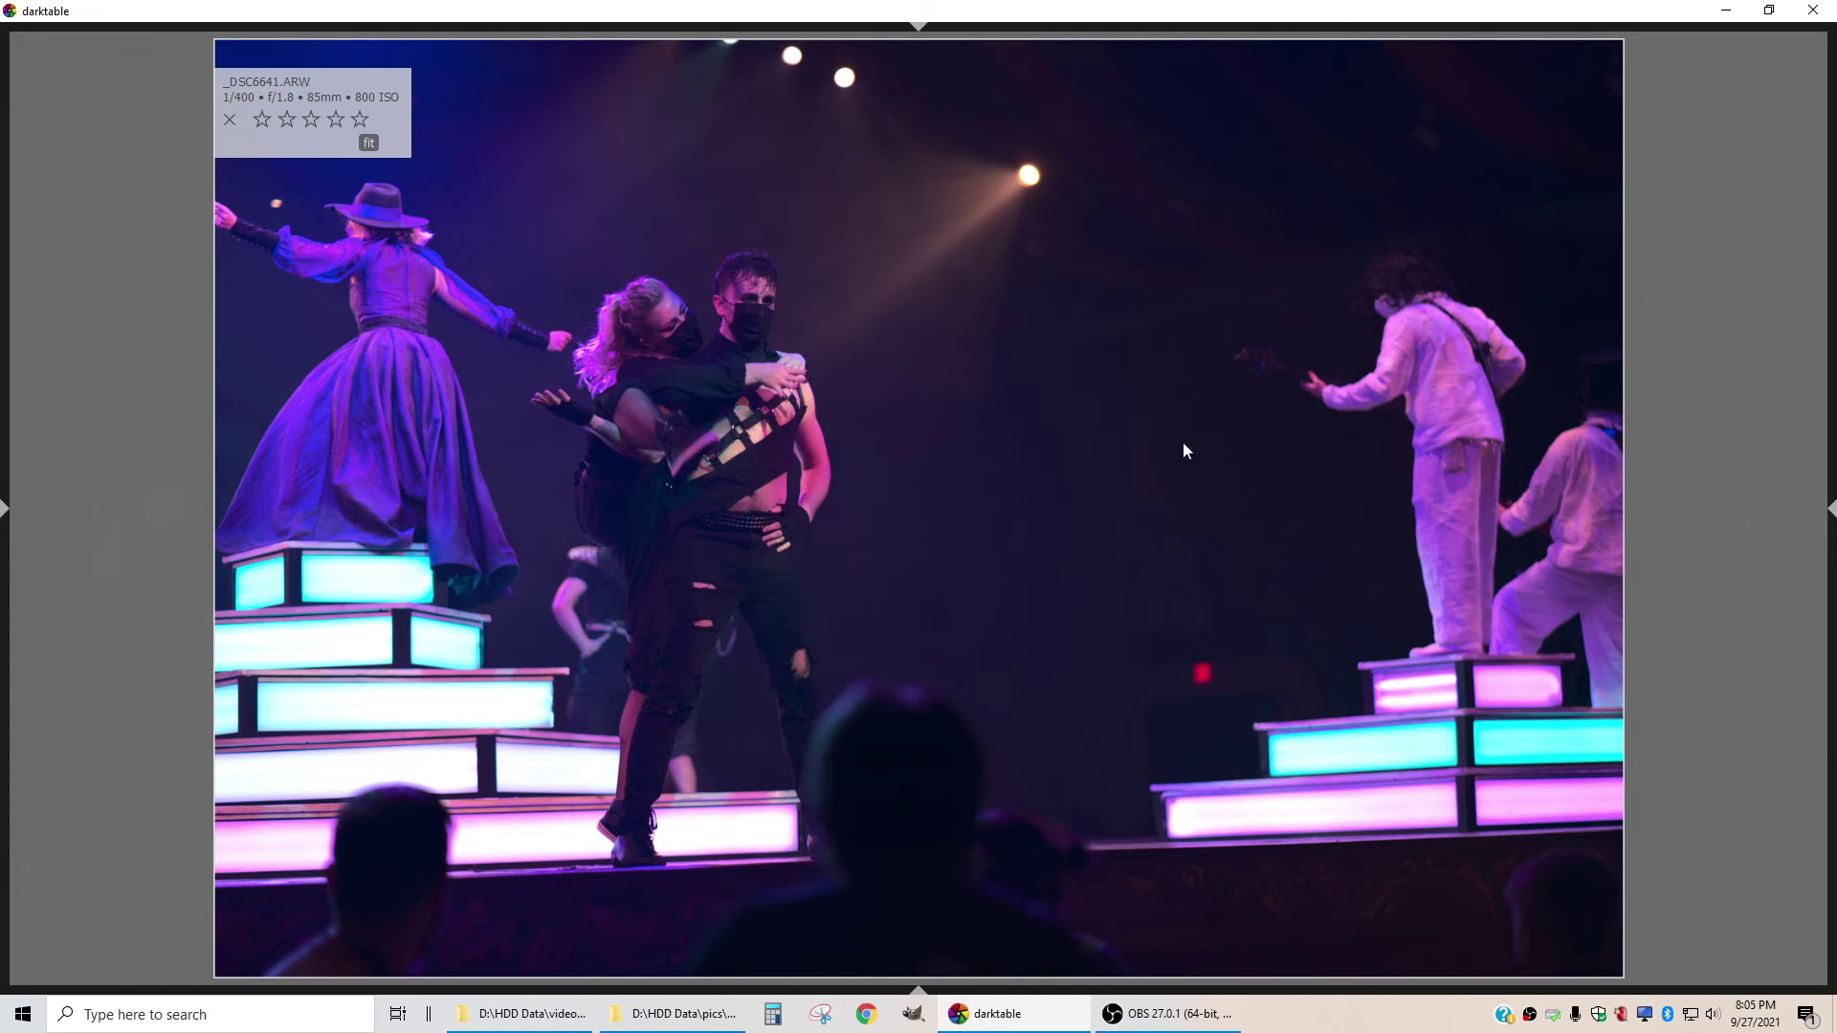
Compare the embracing couple in _DSC6641.ARW and _DSC6642.ARW with the neighbouring frames and rate _DSC6642.ARW three stars
key(Right)
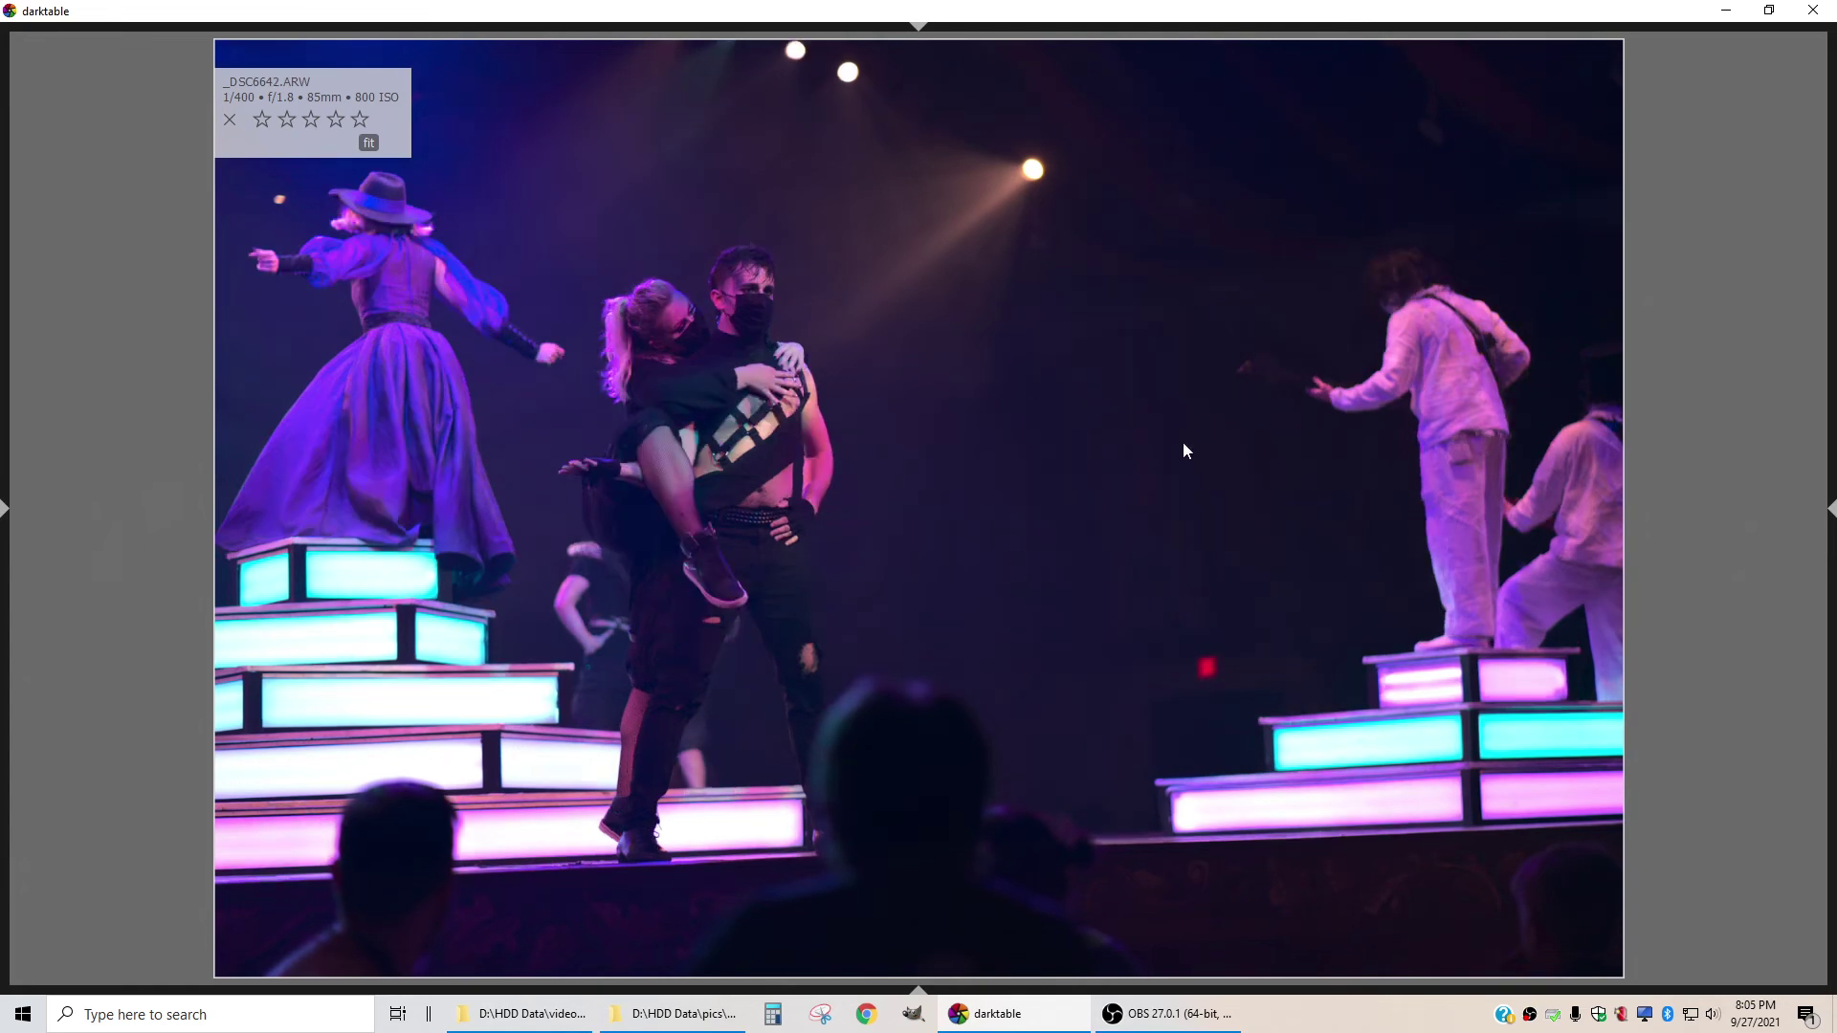
key(Left)
key(Right)
key(Left)
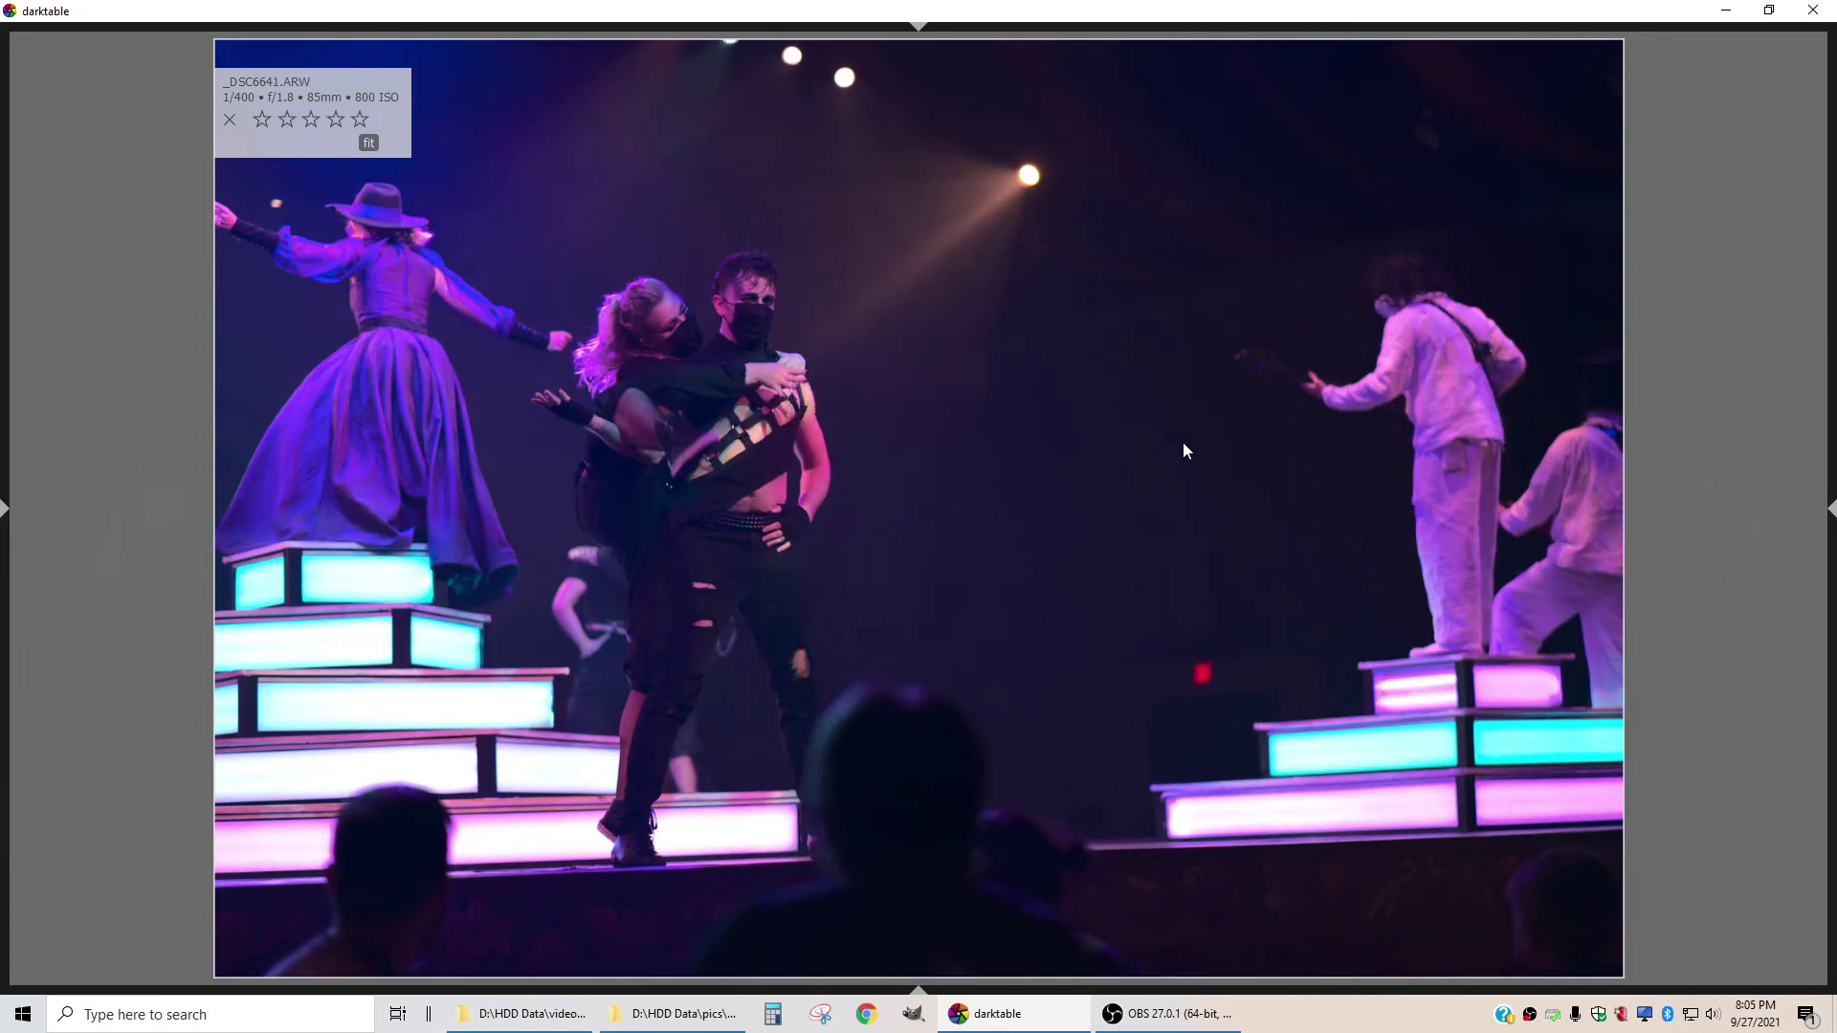
key(Left)
key(Right)
key(Right)
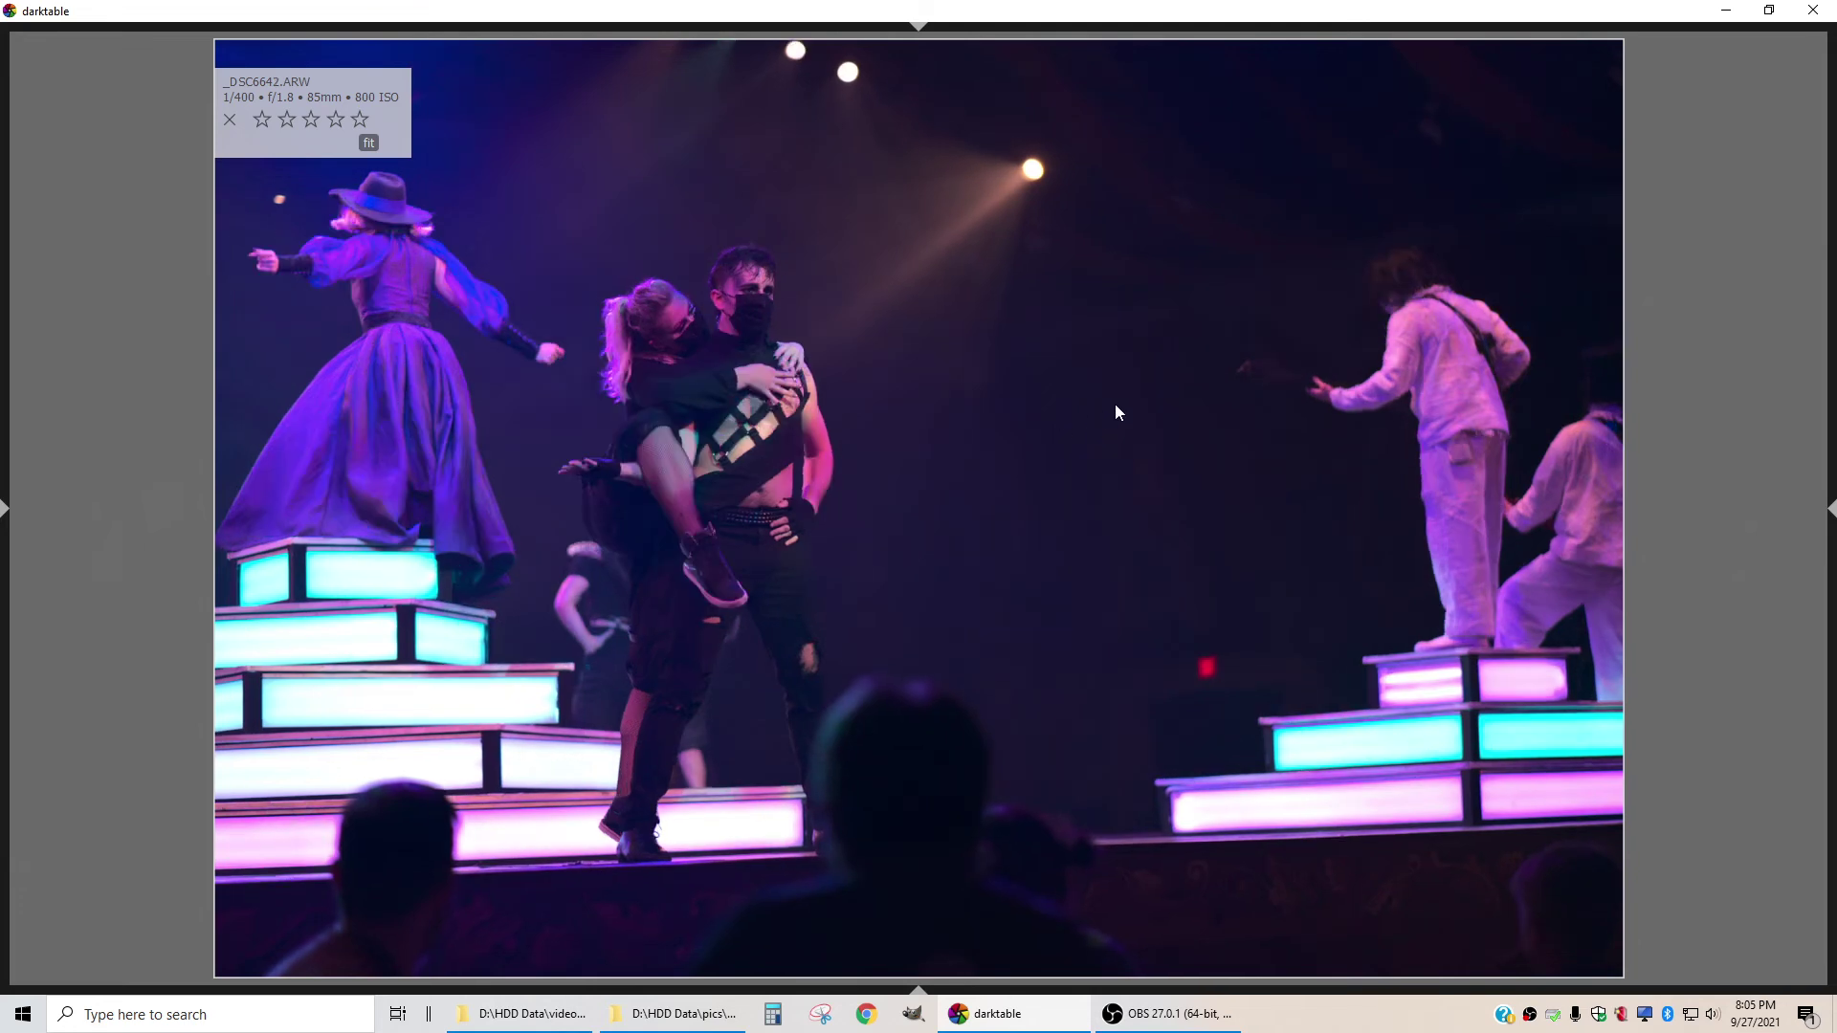
key(Right)
key(Left)
key(3)
Compare the high-kick shot _DSC6643.ARW with its neighbours _DSC6642.ARW and _DSC6644.ARW
key(Right)
key(Right)
key(Left)
key(Left)
key(Right)
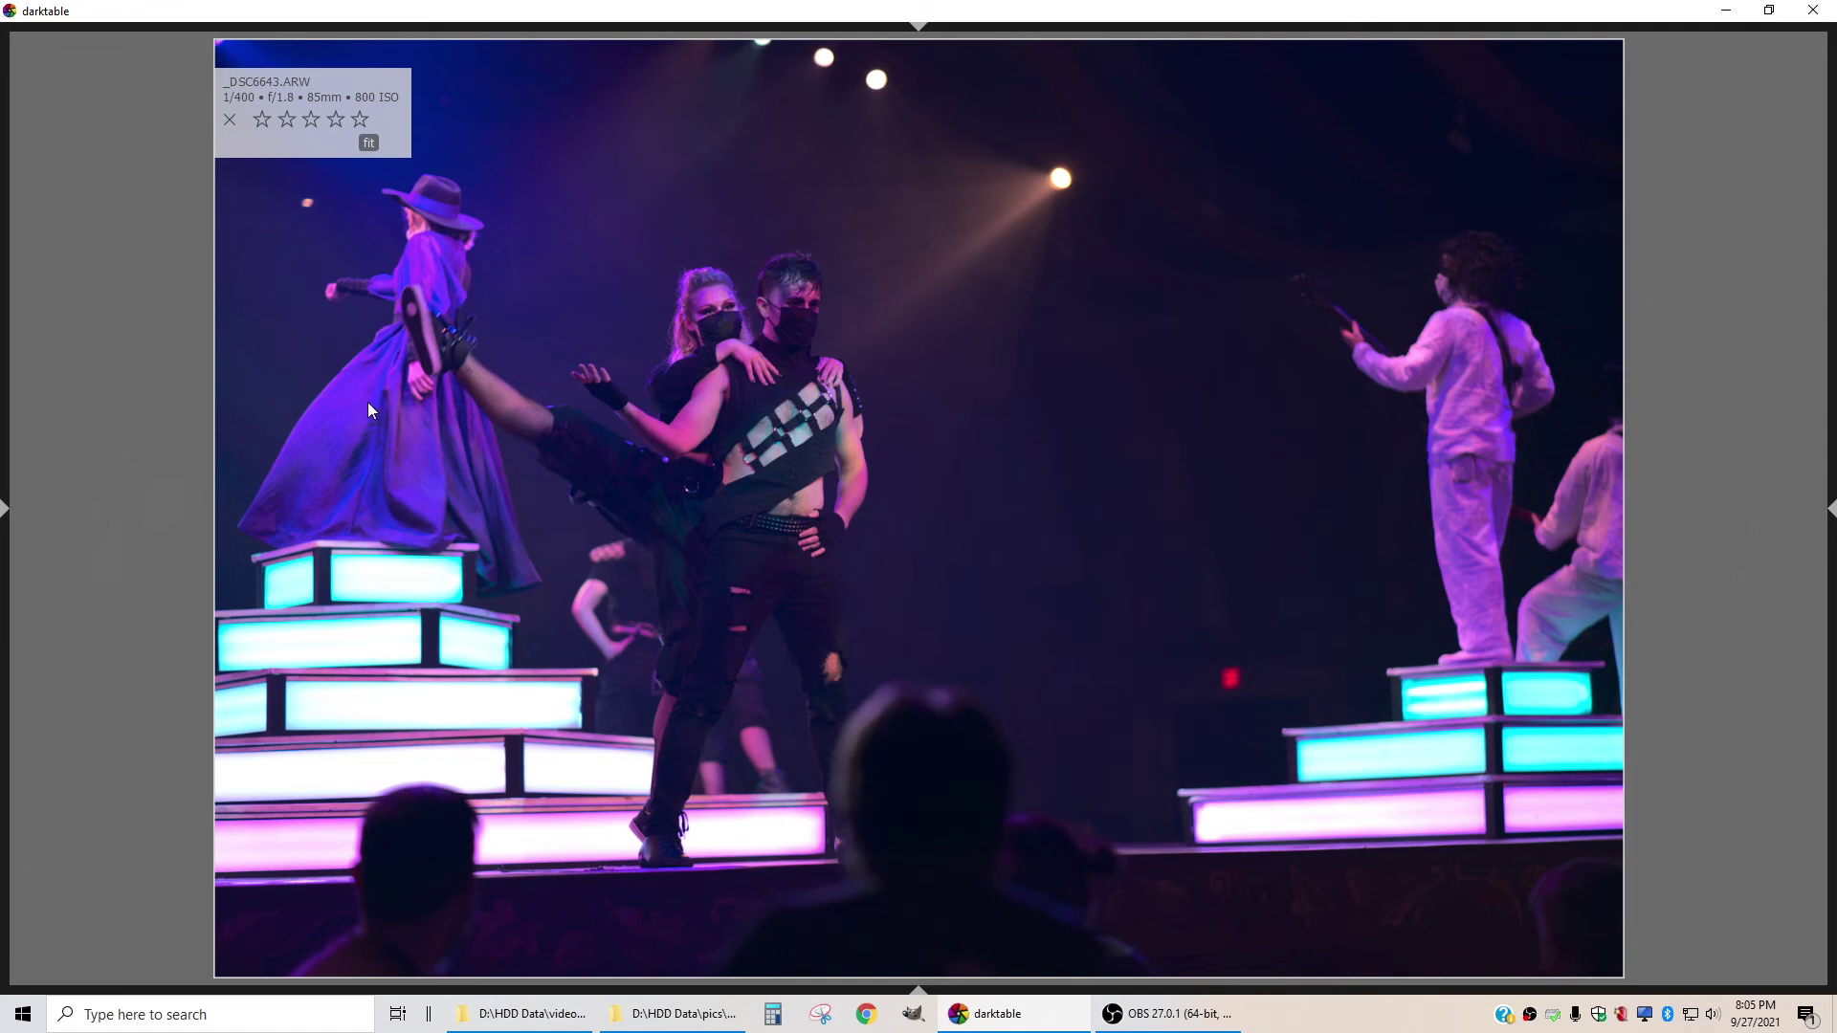
scroll(1091, 436, down, 1)
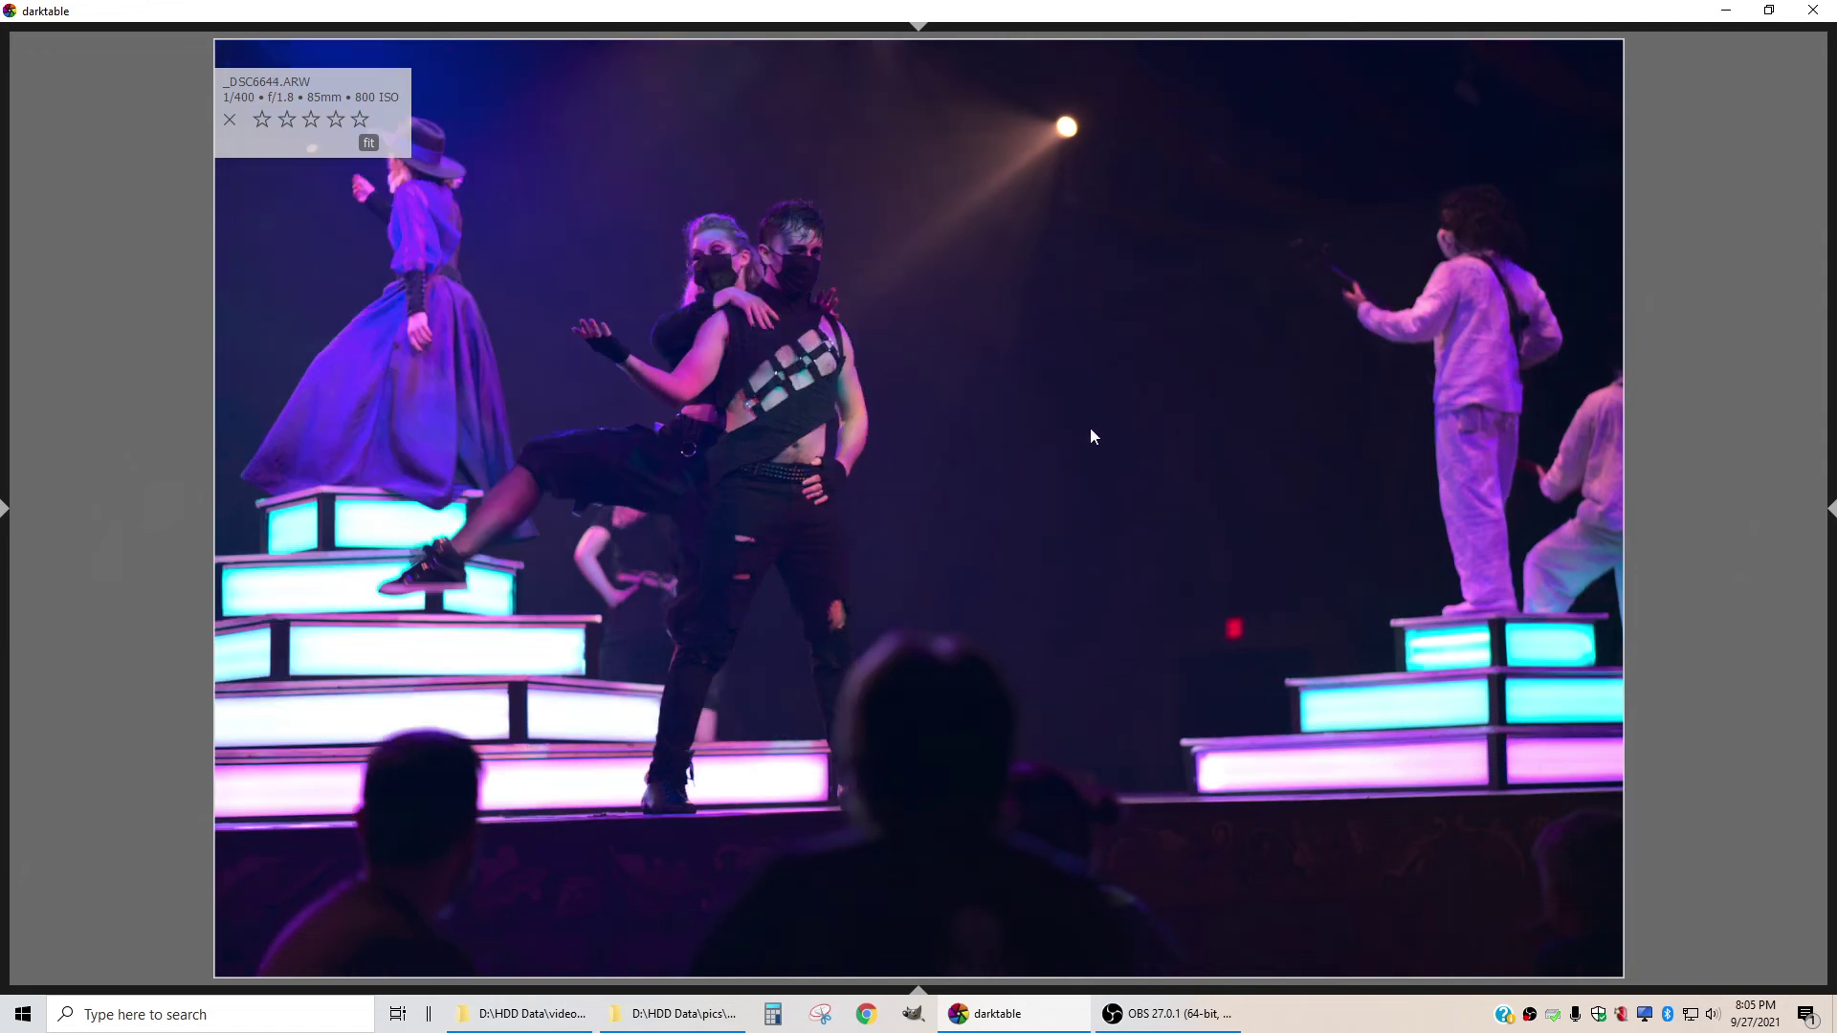
scroll(1089, 439, up, 1)
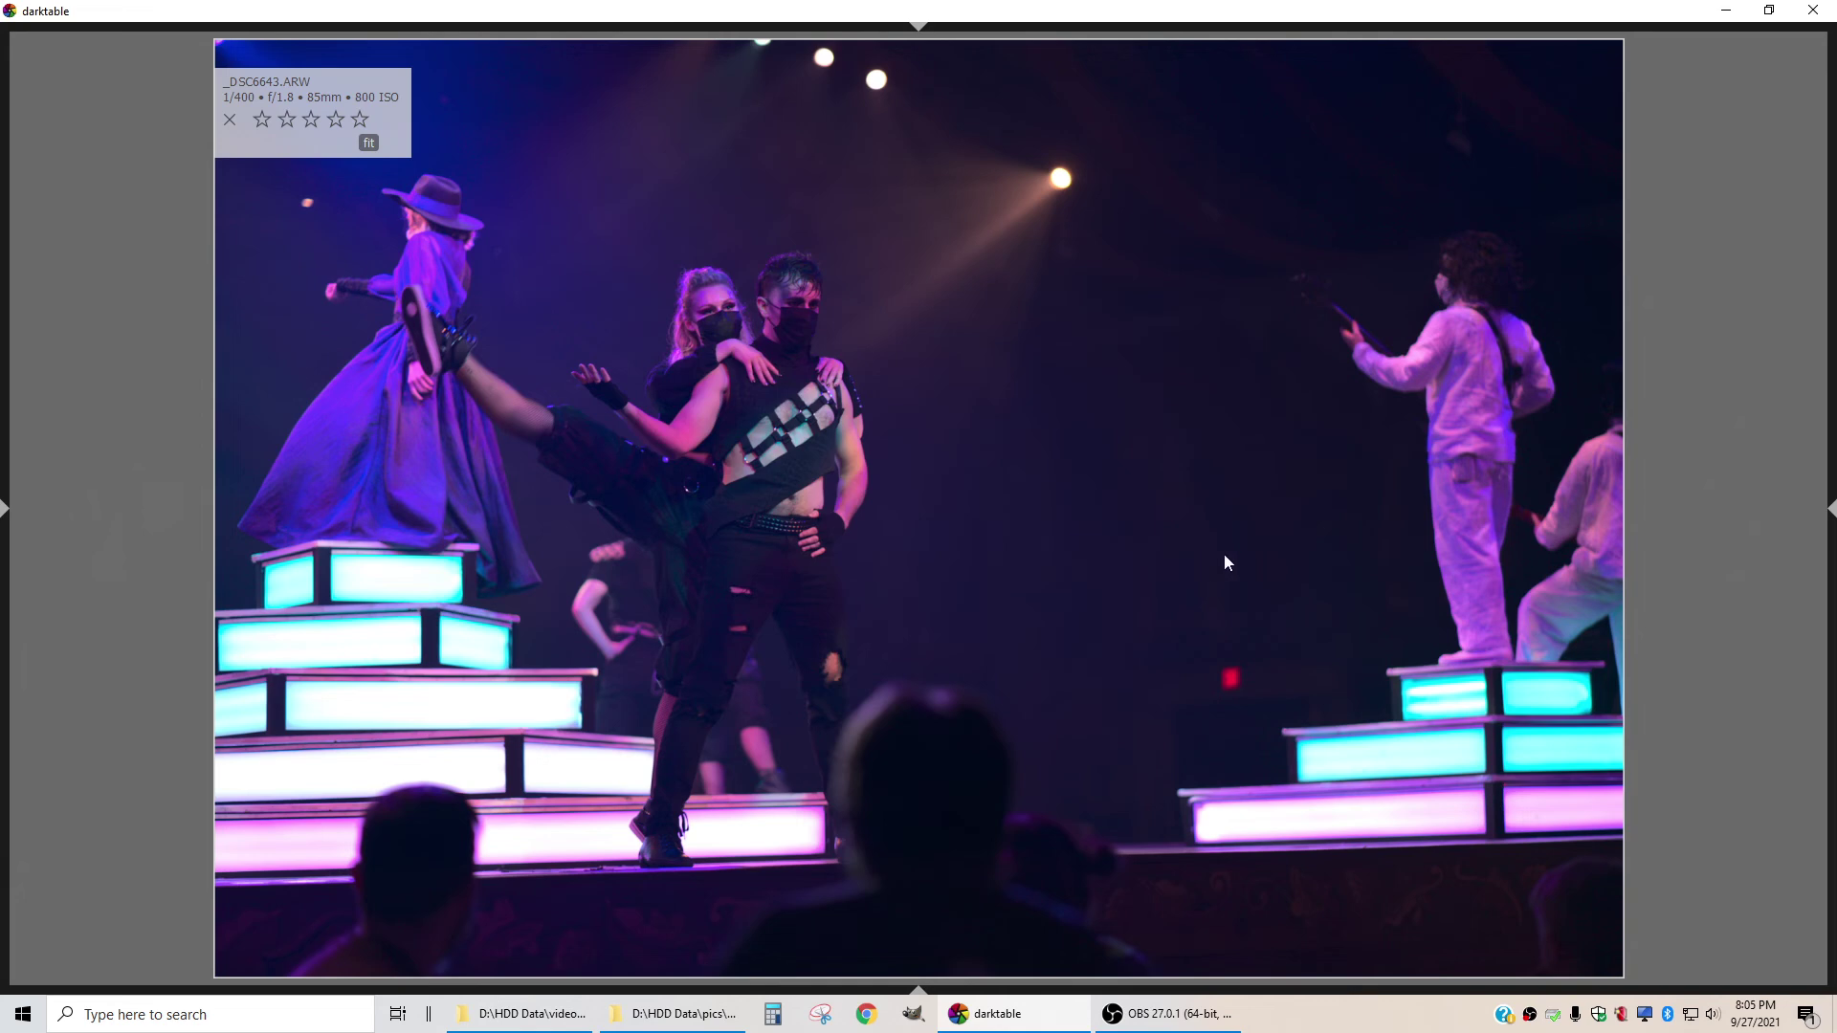
Browse from _DSC6643.ARW through the dip shots and on to _DSC6661.ARW, then rate _DSC6660.ARW three stars
scroll(1226, 563, down, 3)
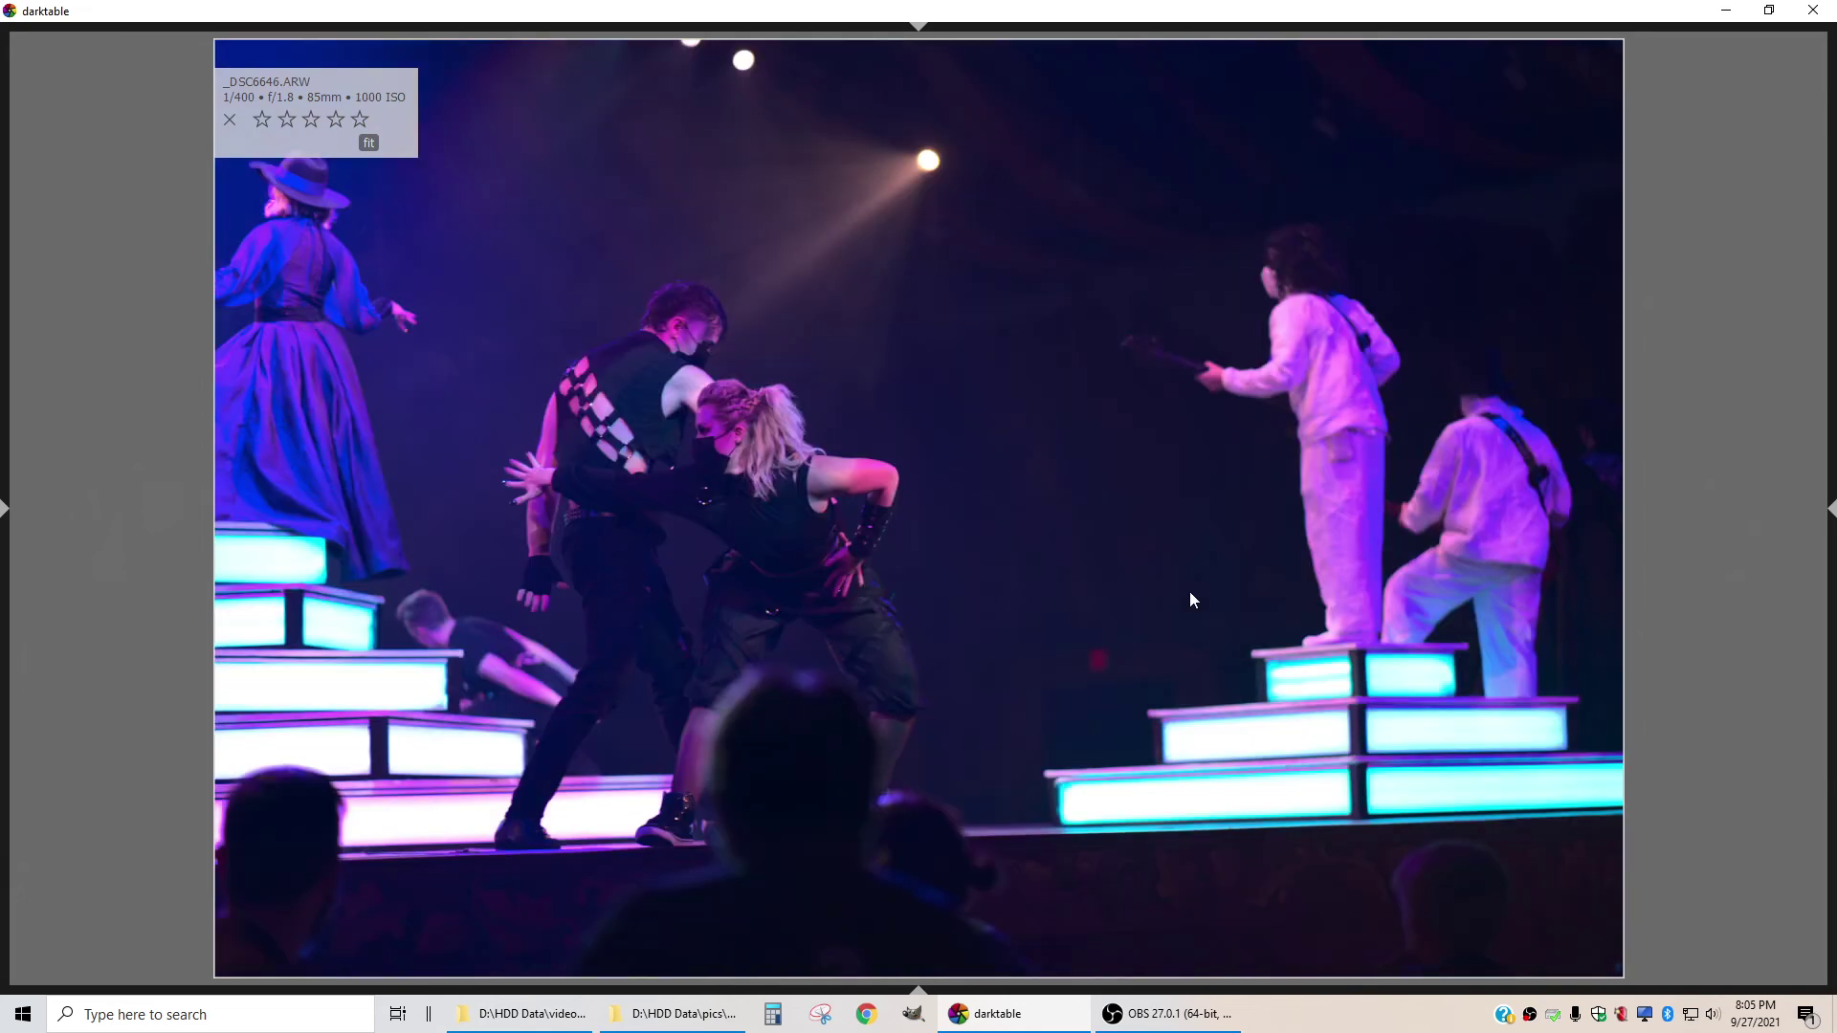
scroll(1191, 599, down, 1)
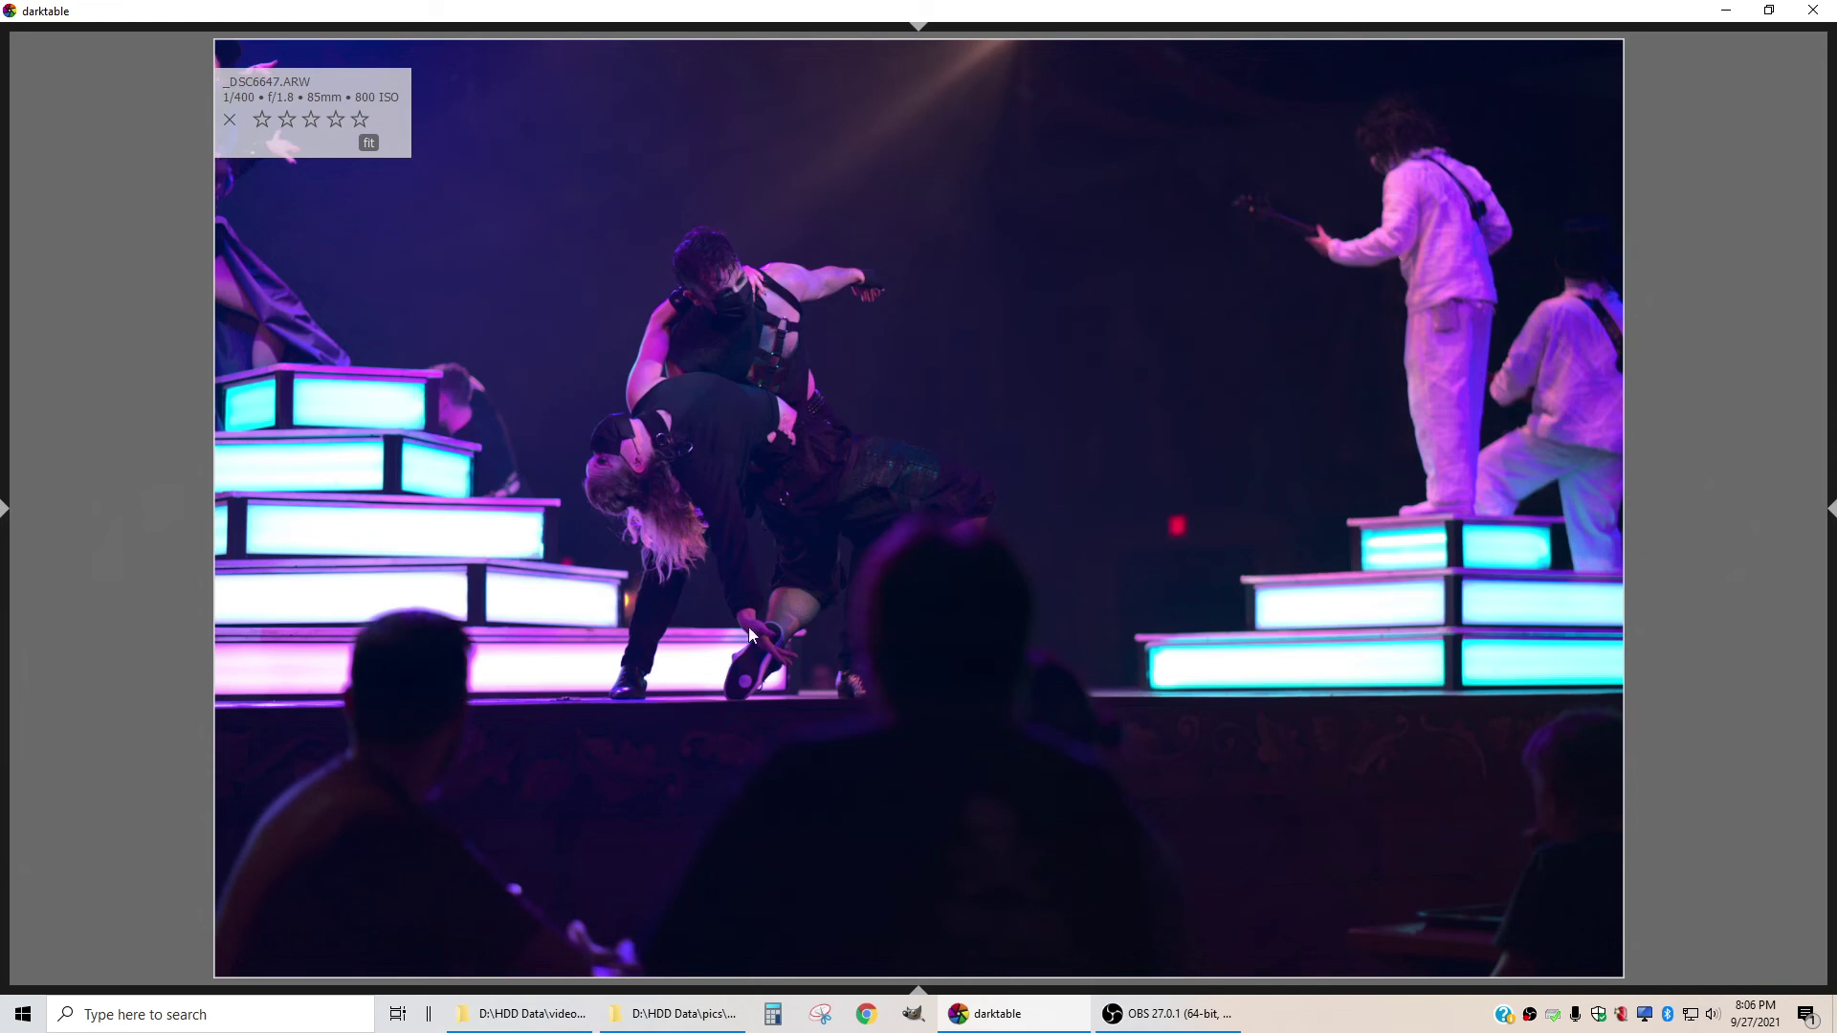
scroll(1405, 579, down, 1)
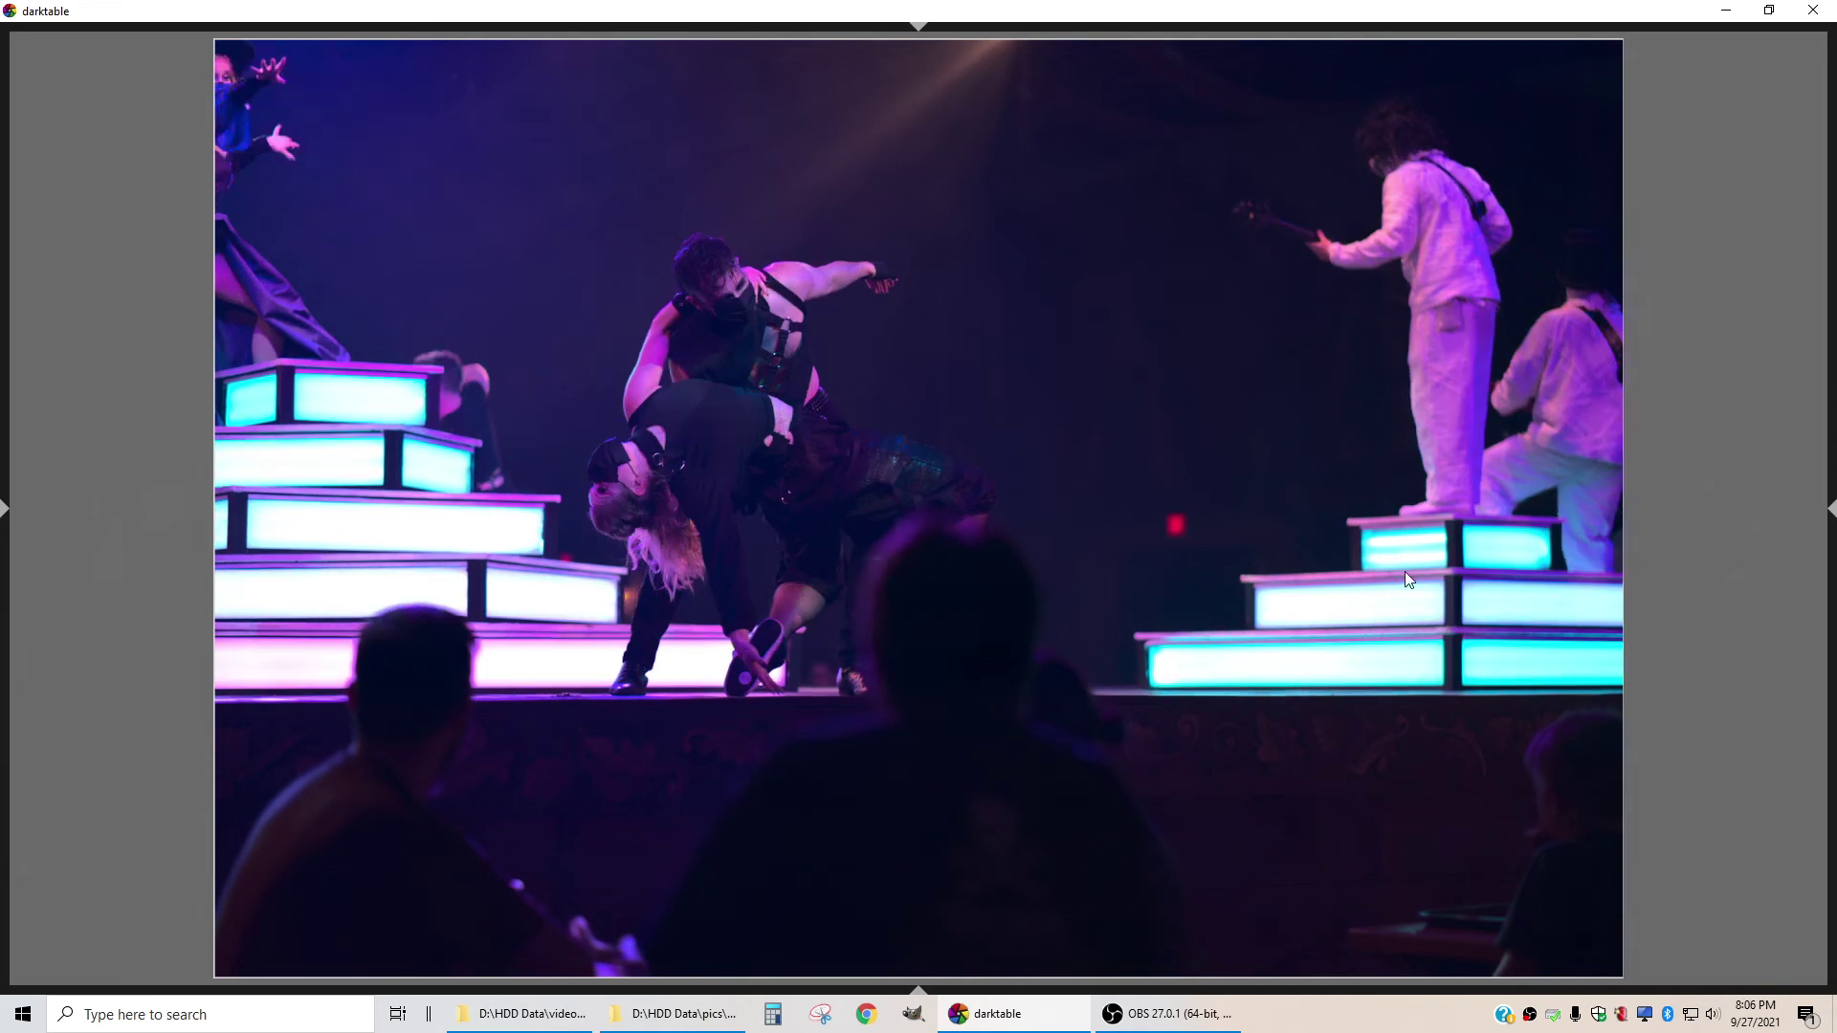
scroll(1404, 579, down, 1)
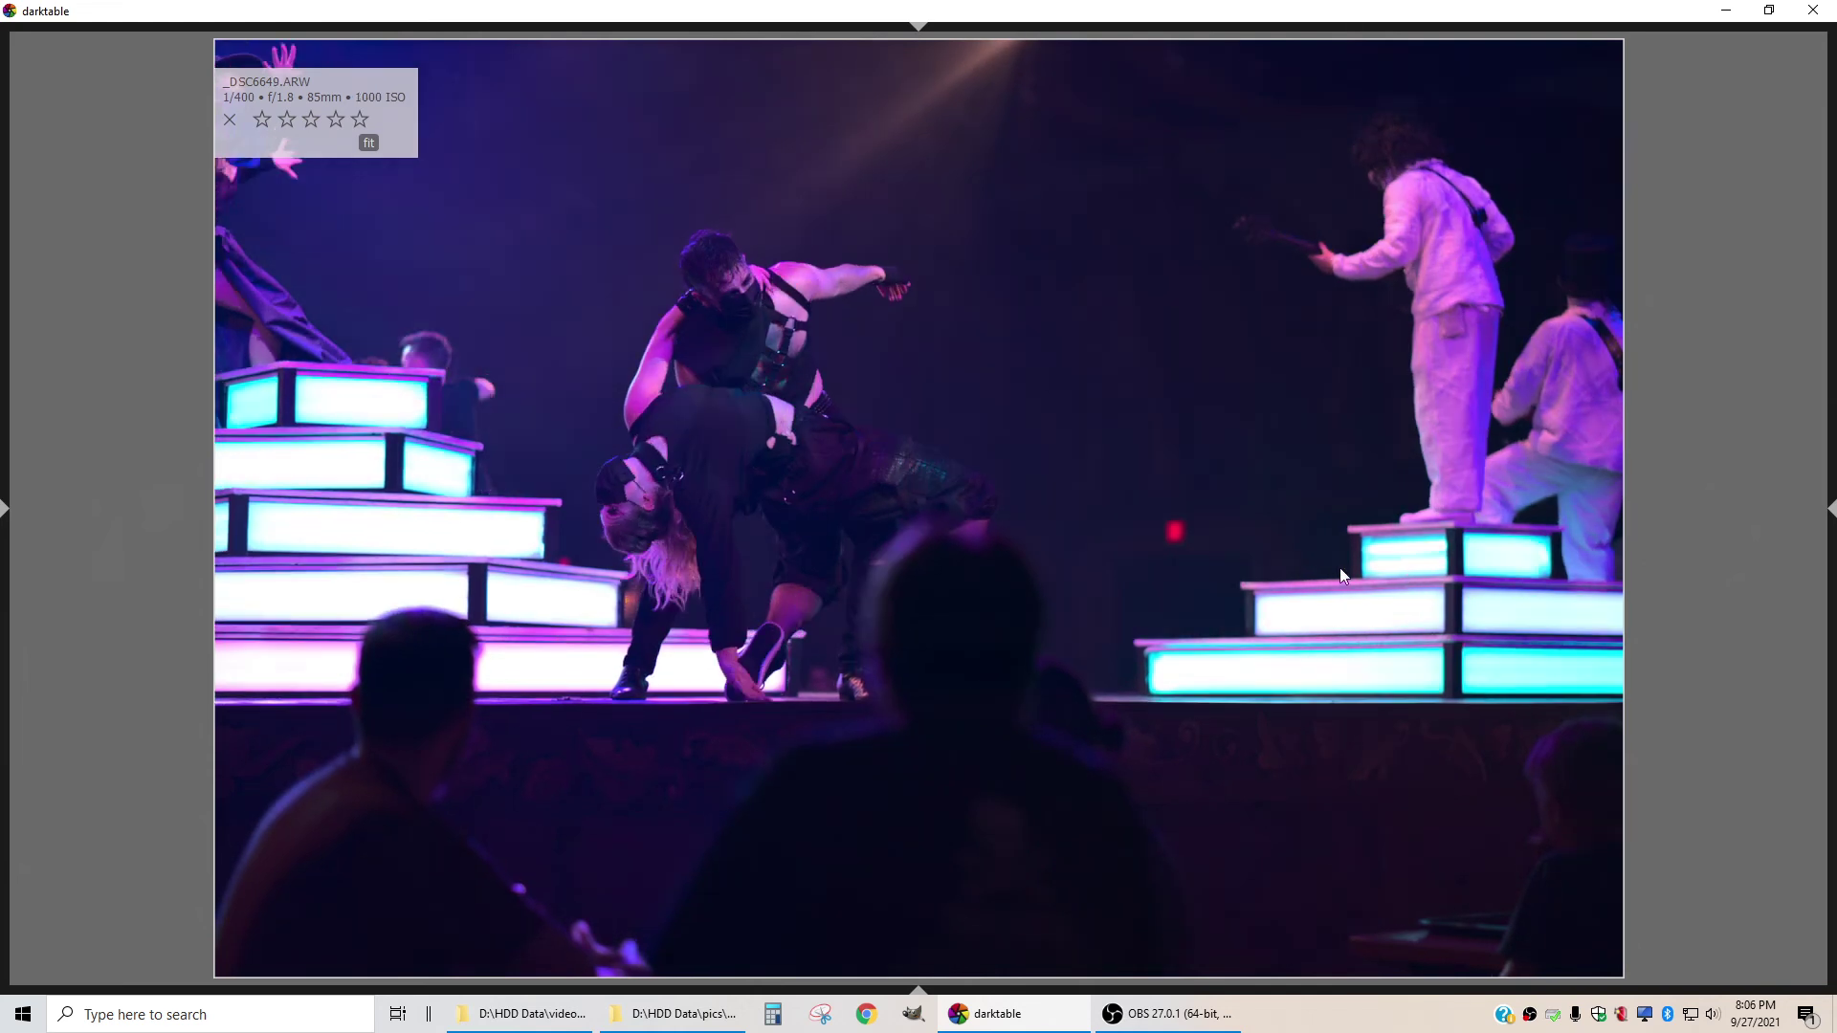
scroll(1339, 567, down, 1)
scroll(1178, 458, down, 1)
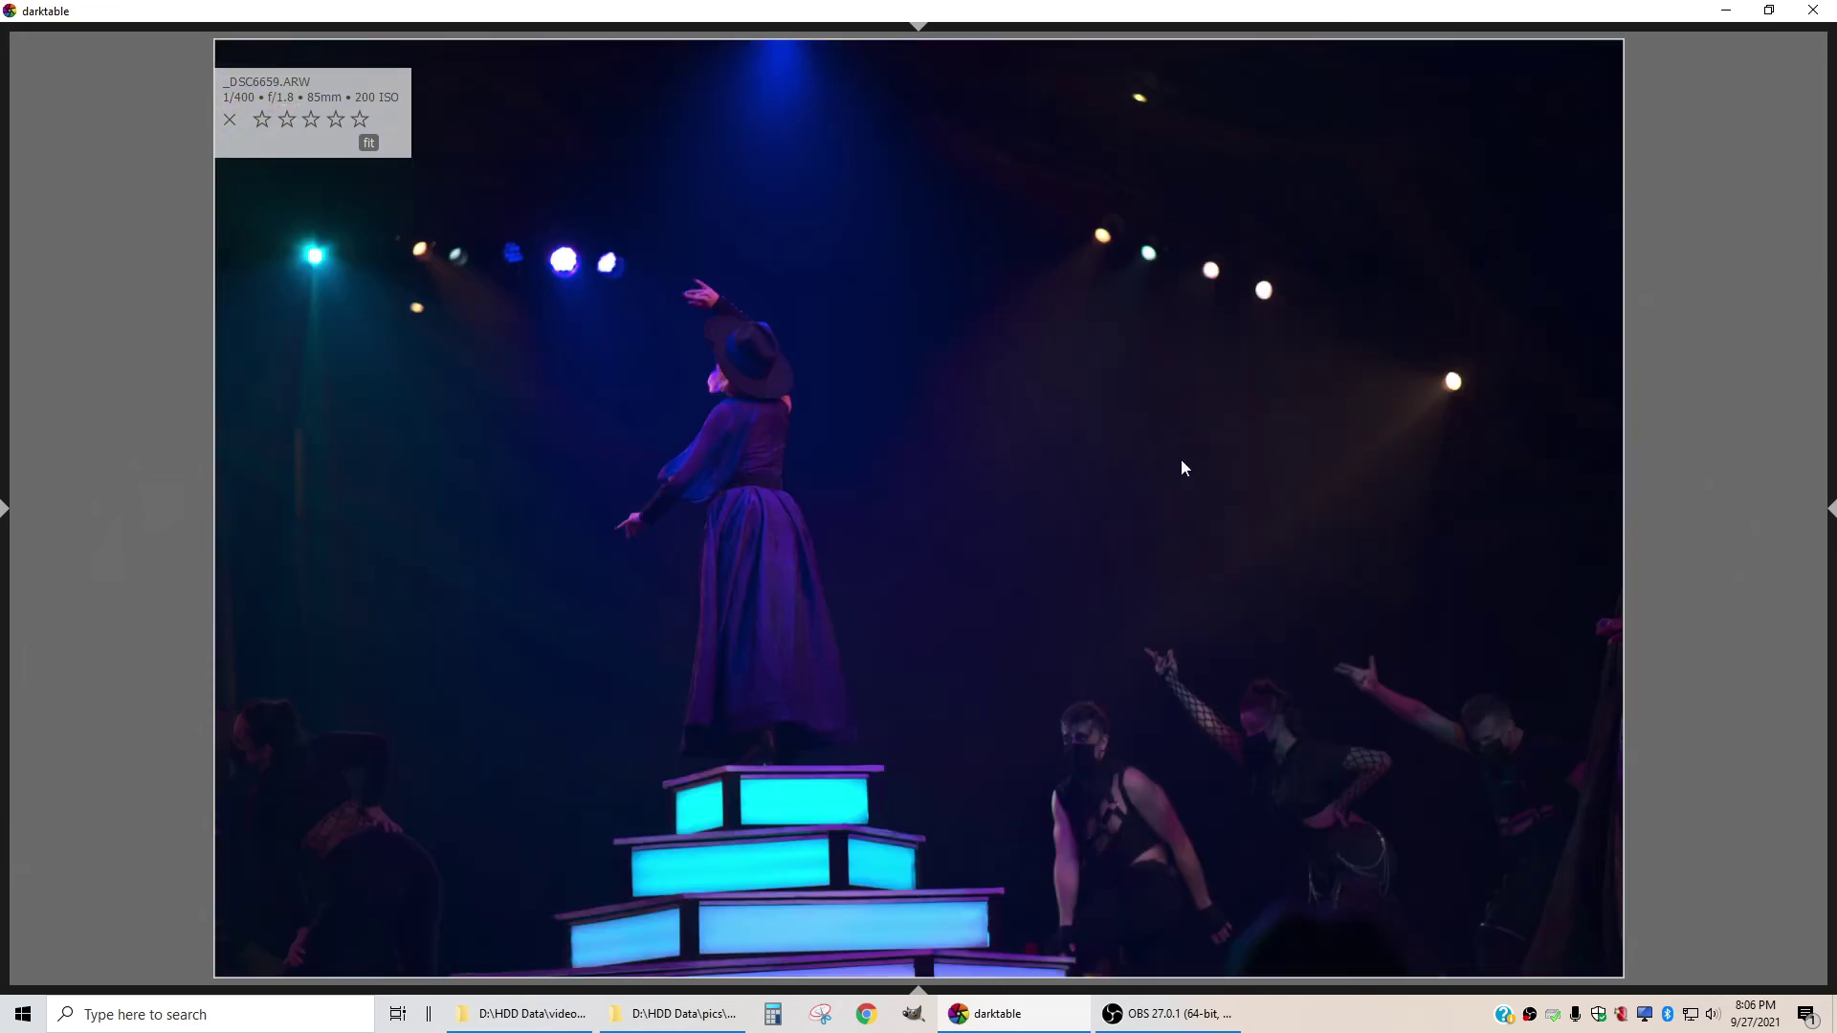
scroll(1180, 467, down, 1)
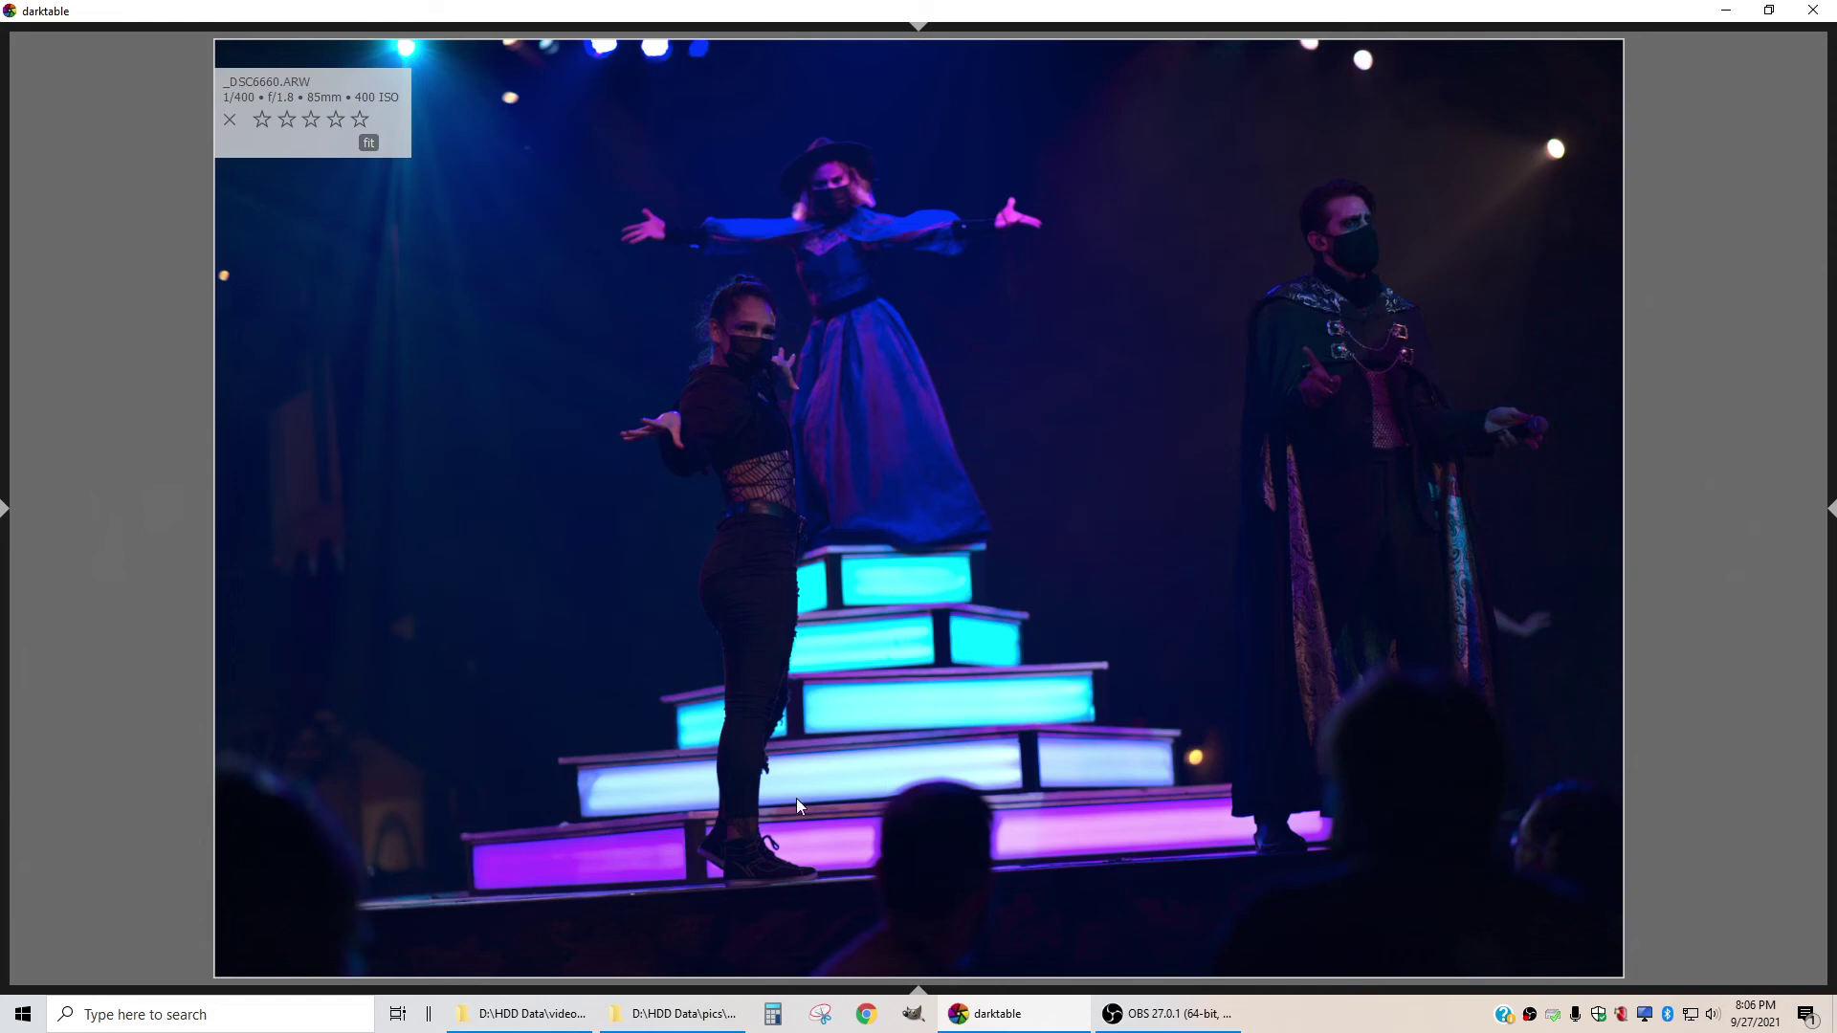
scroll(851, 486, down, 1)
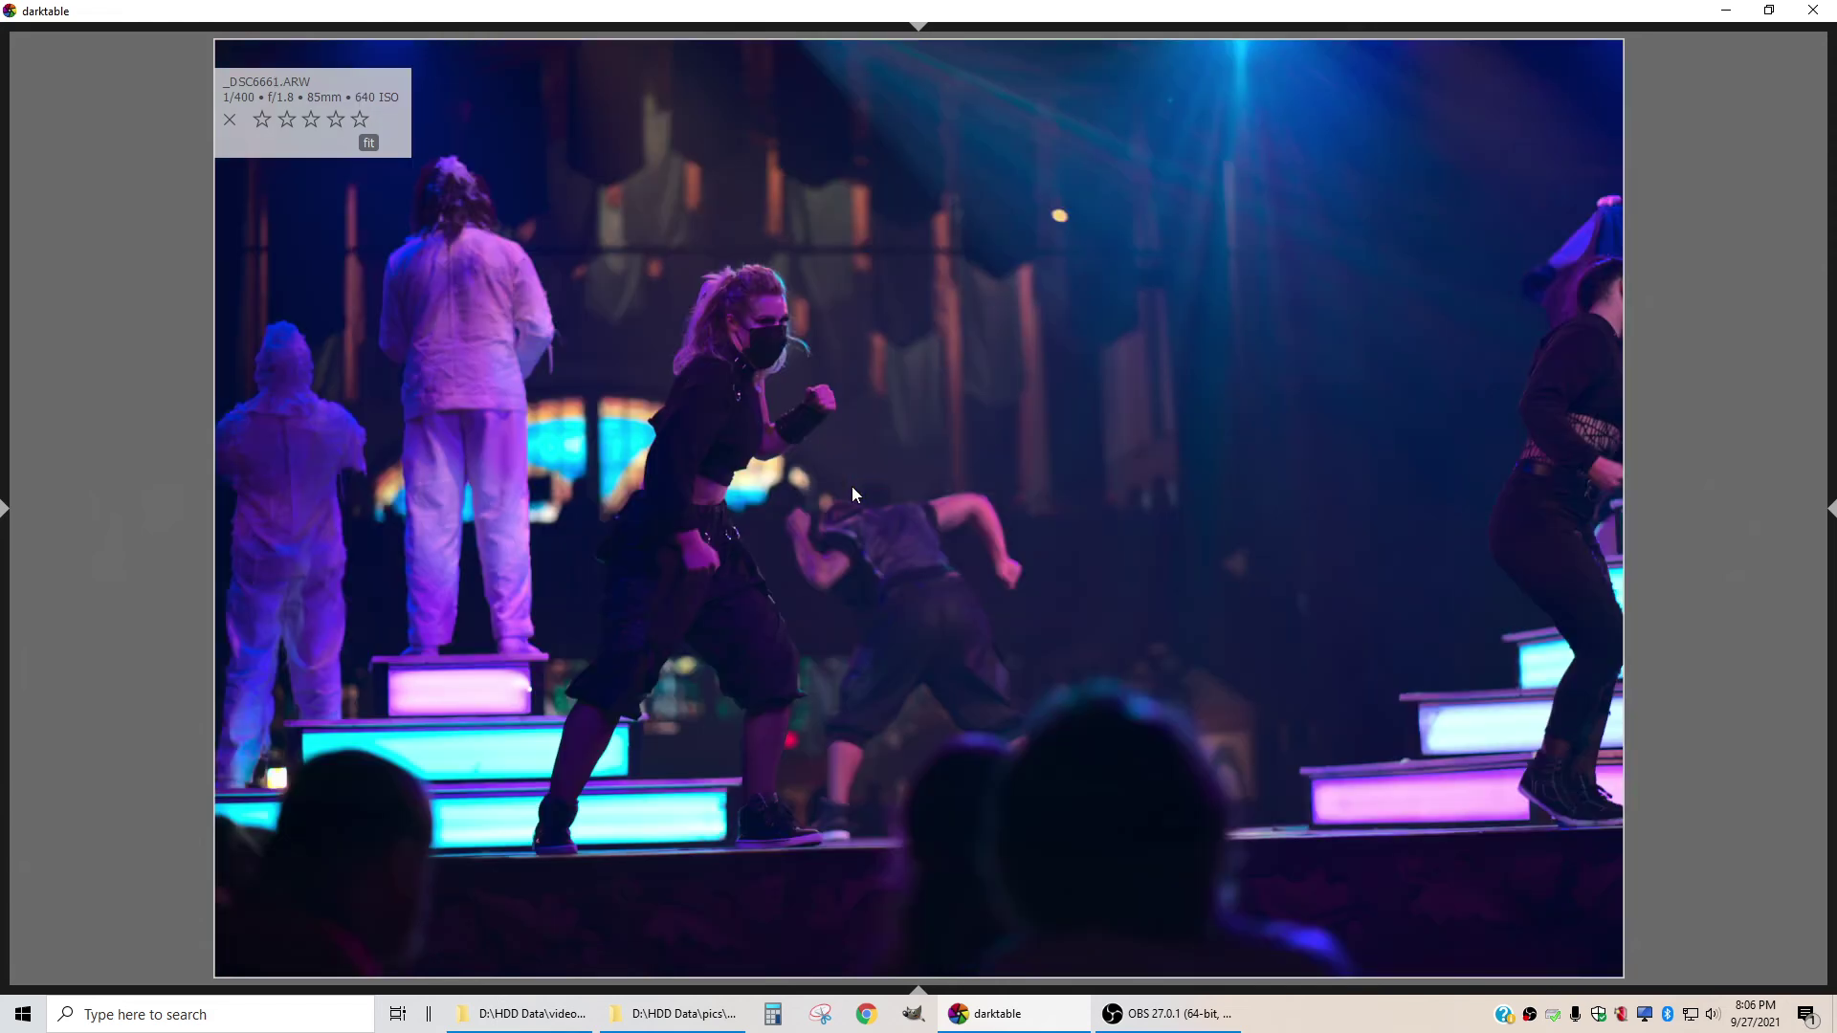
scroll(1027, 509, up, 1)
key(3)
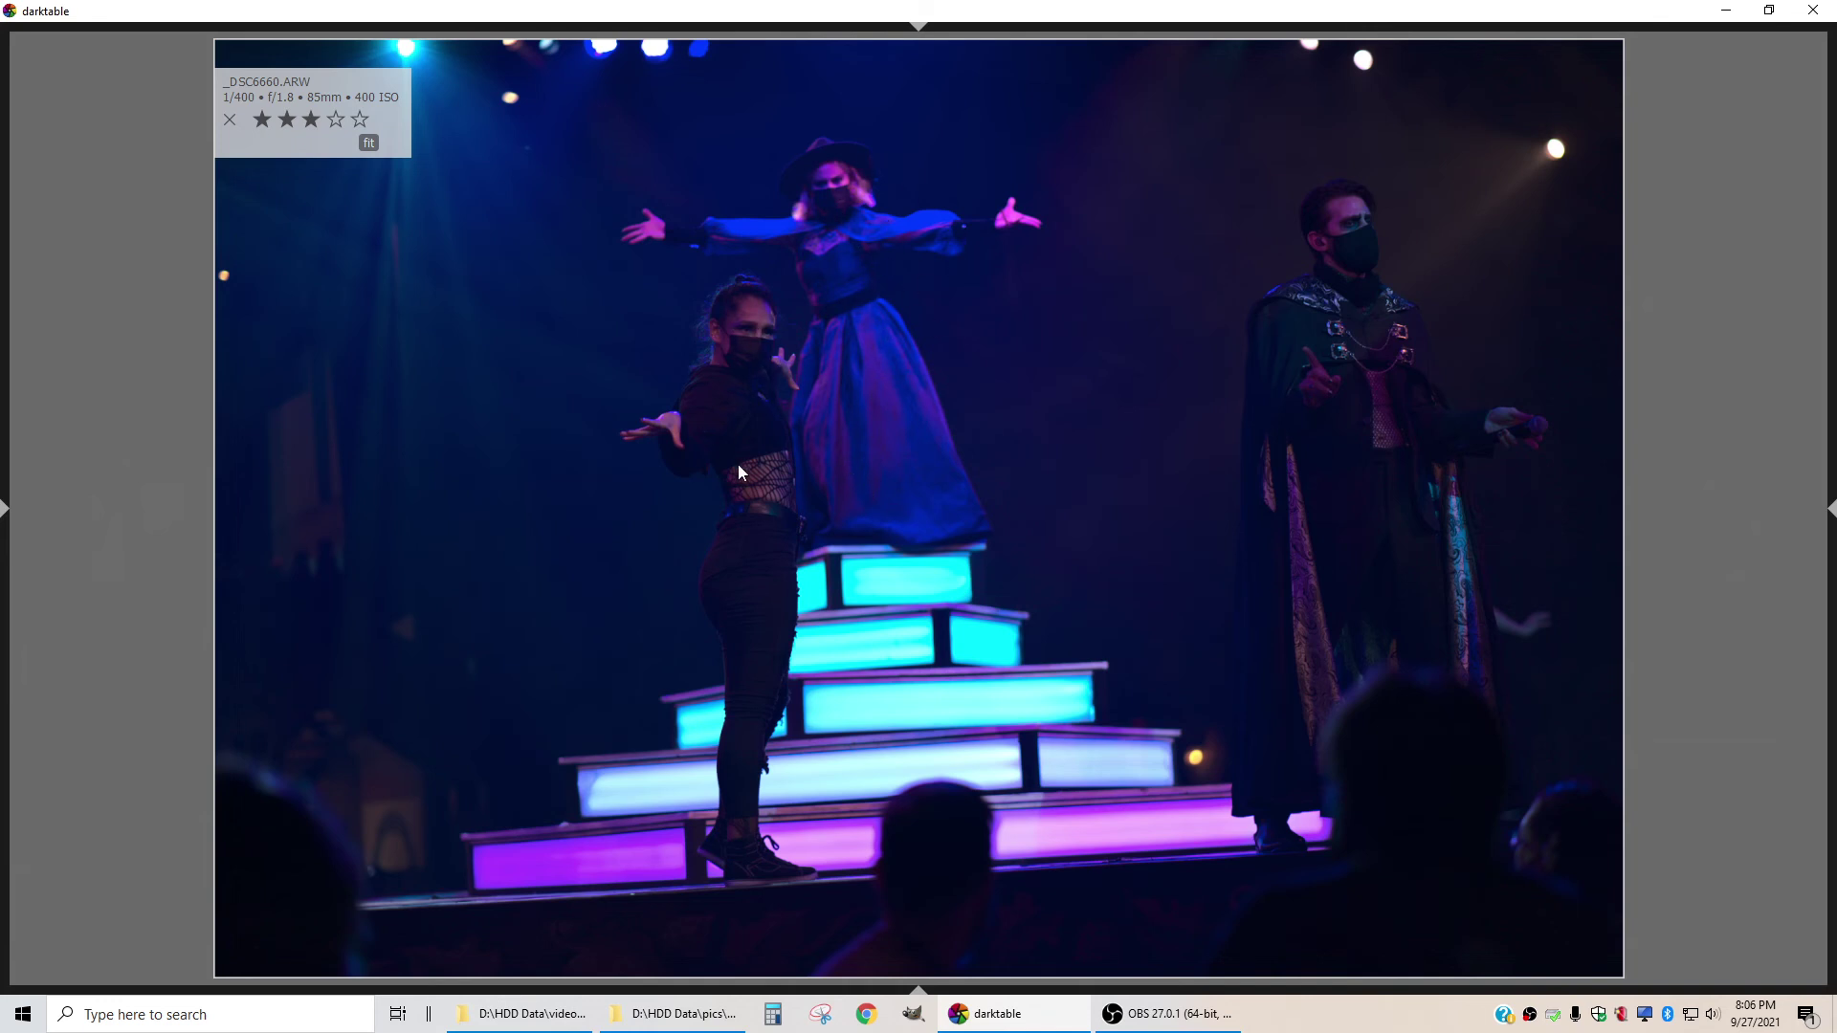
Compare the pointing caped performer in _DSC6663.ARW with _DSC6664.ARW, rate _DSC6663.ARW three stars and advance to _DSC6664.ARW
key(Right)
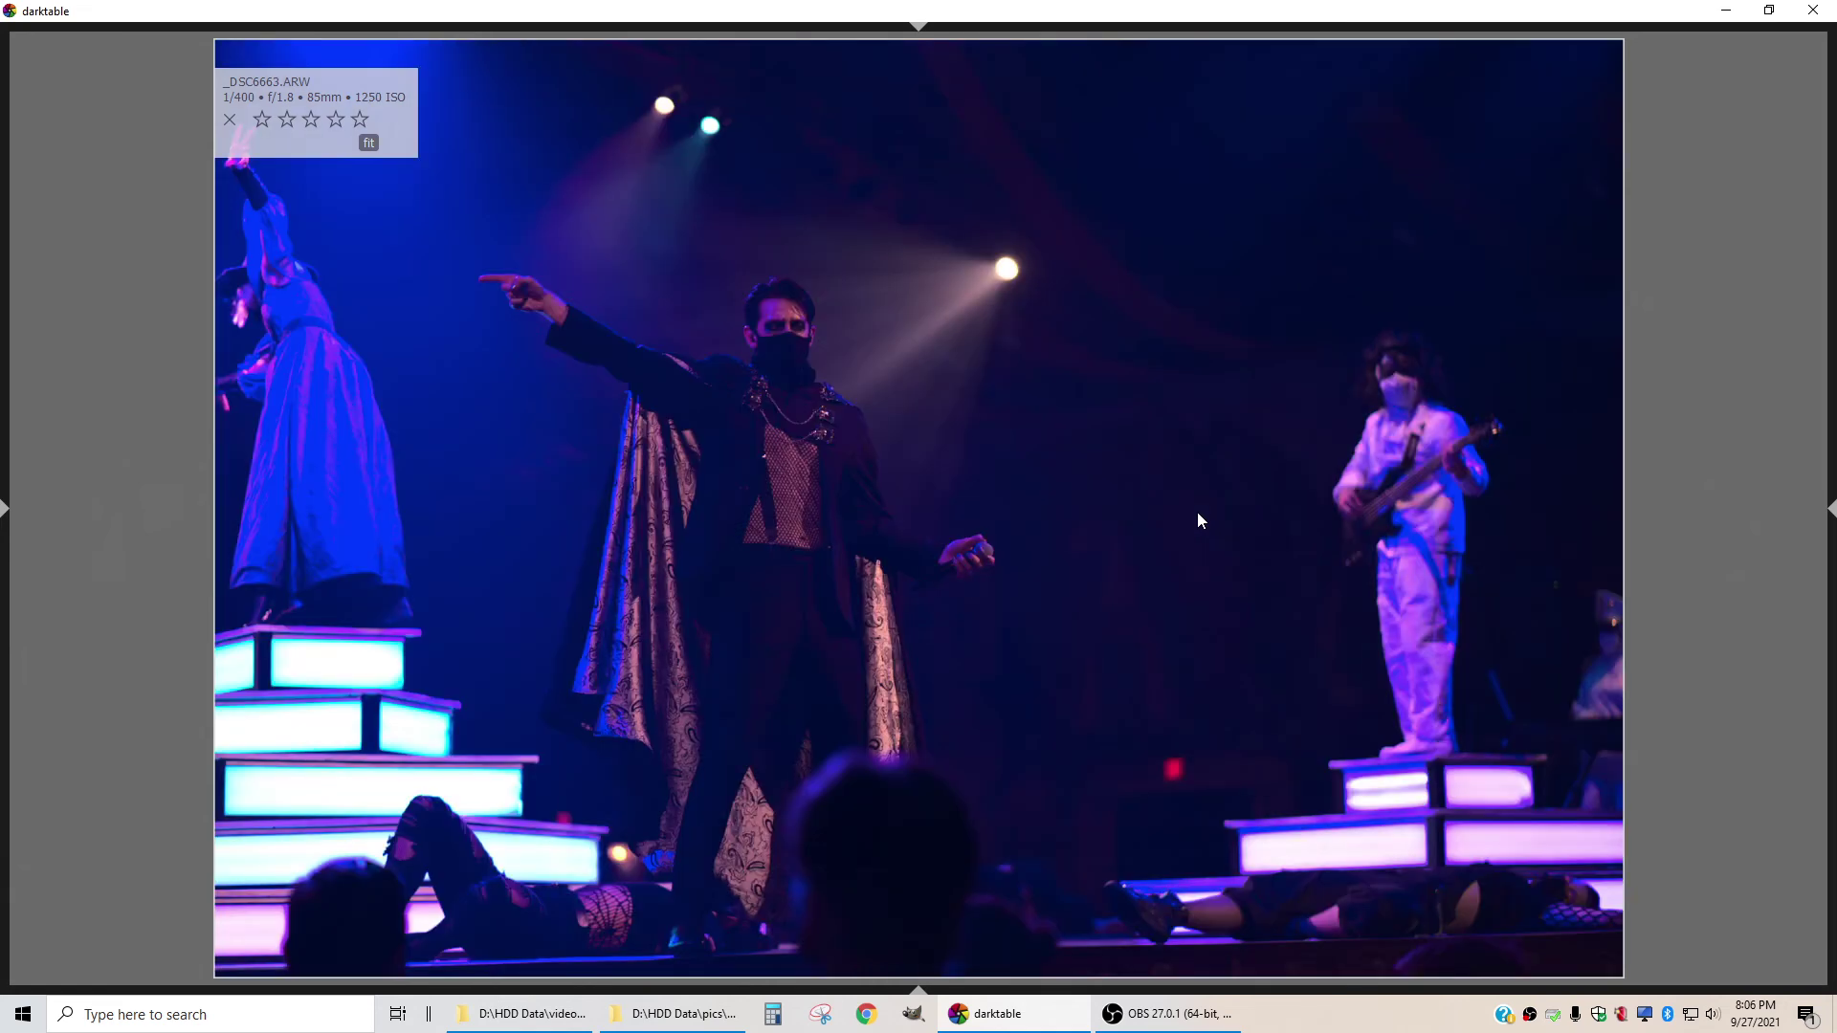
key(Left)
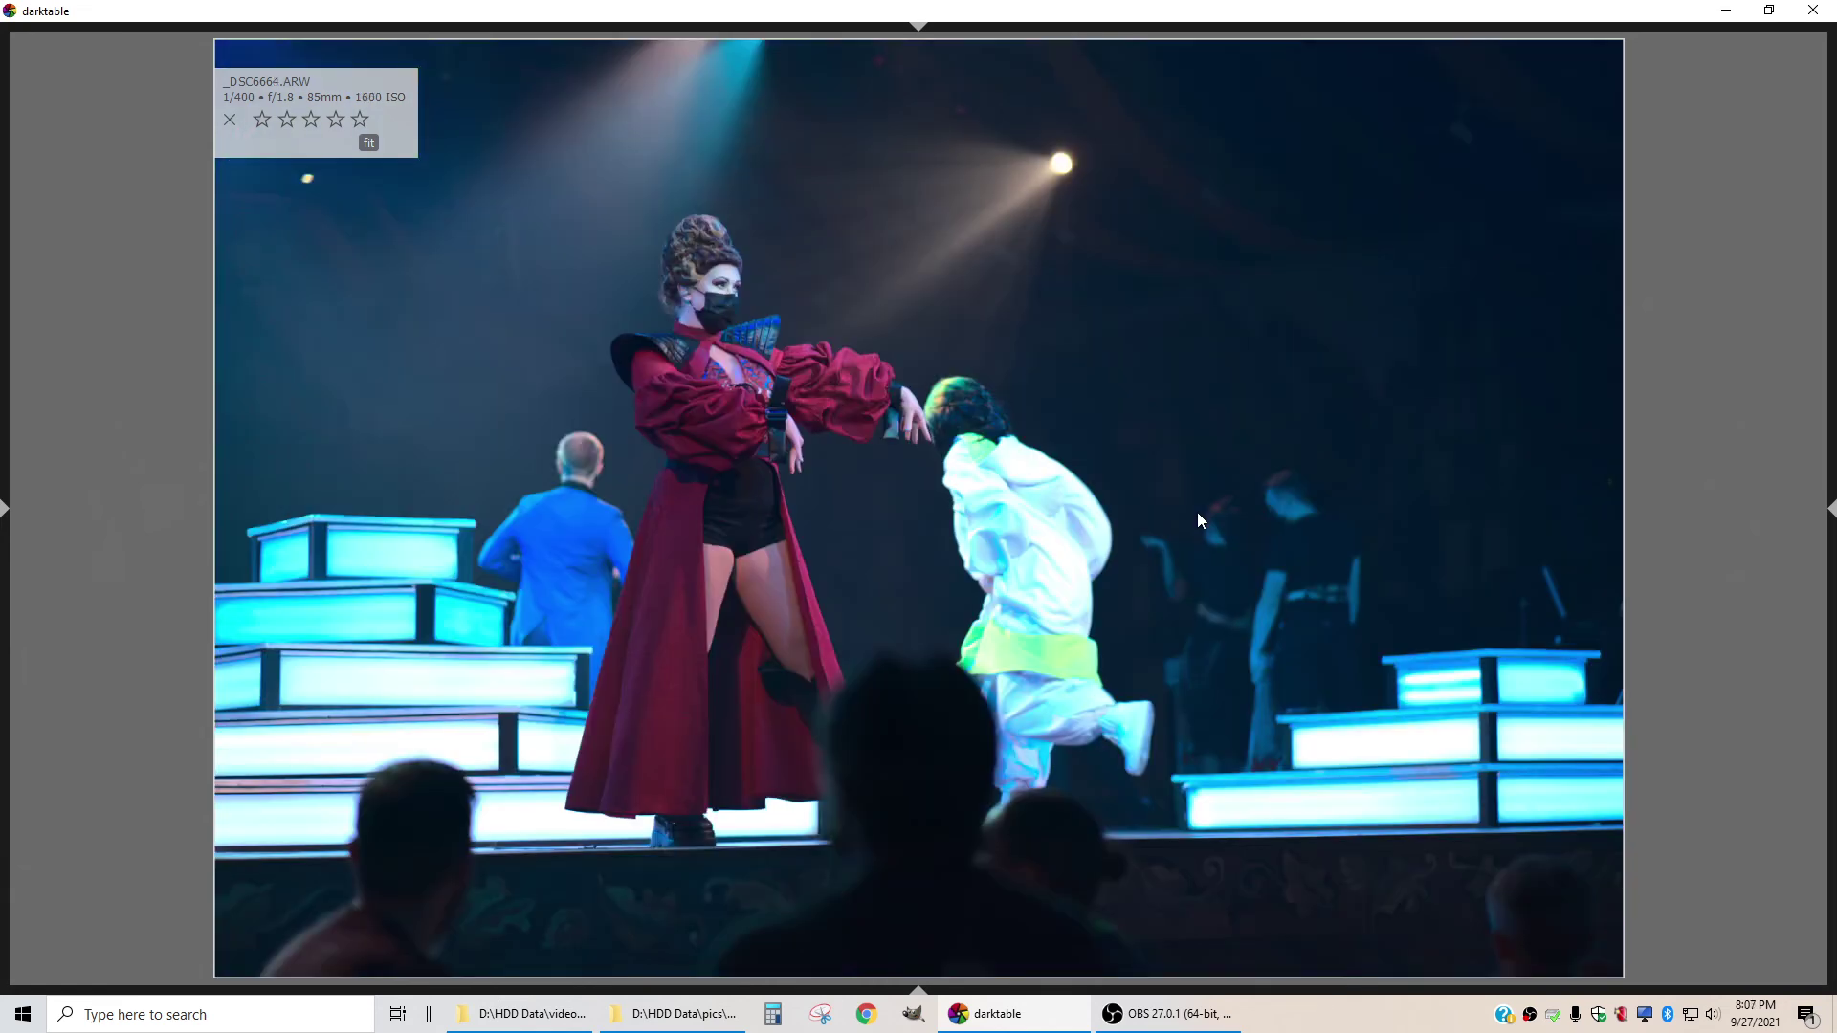
key(Right)
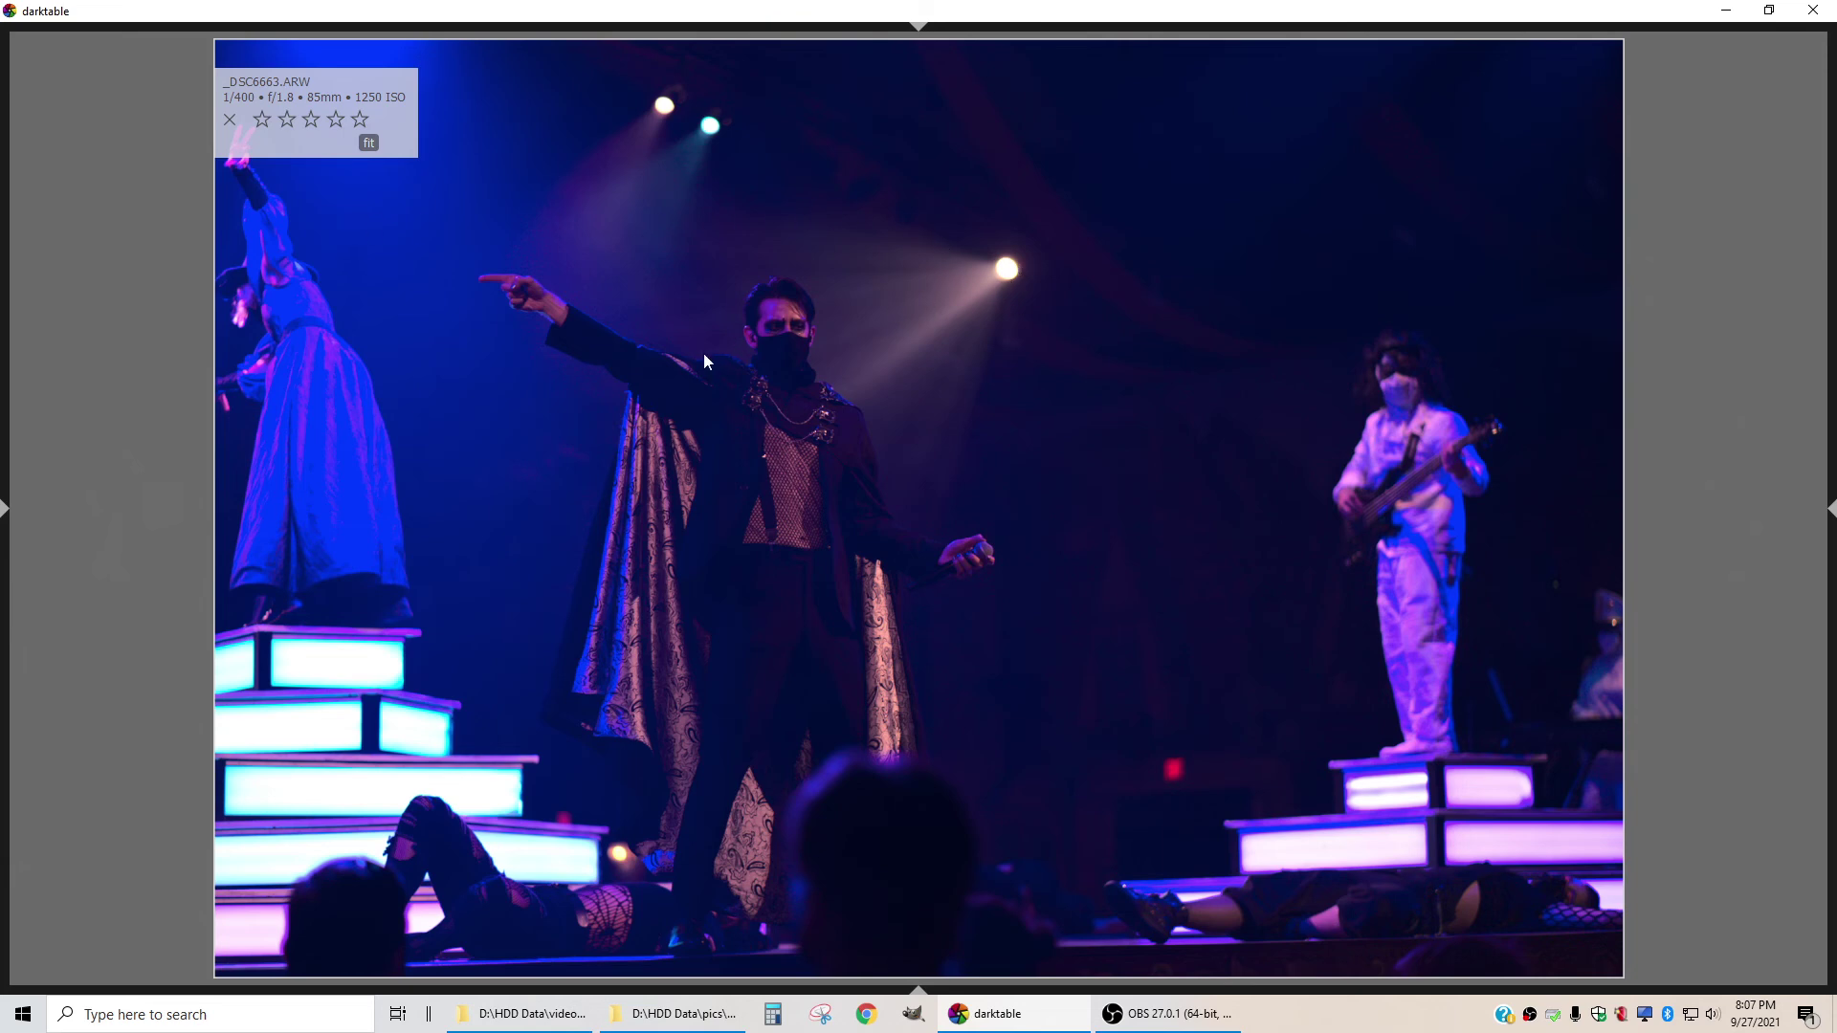
key(3)
key(space)
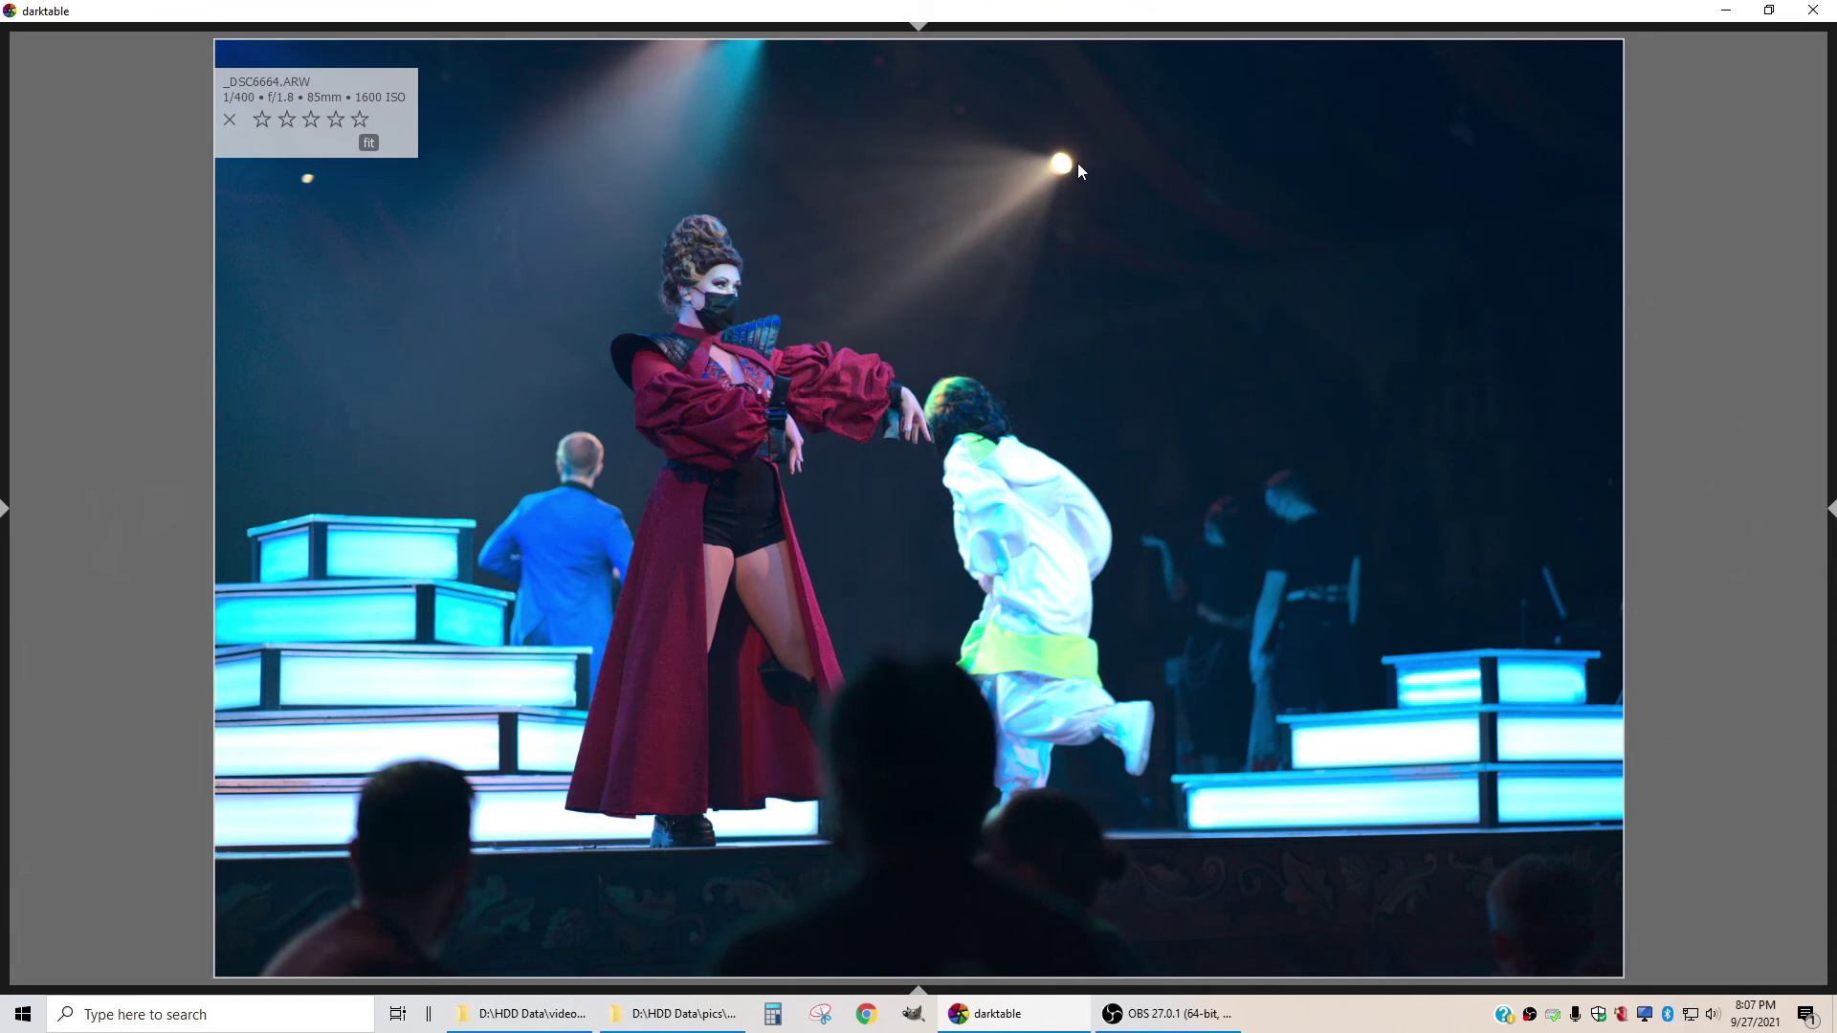
Check the red-robed performer in _DSC6665.ARW against _DSC6666.ARW and rate _DSC6665.ARW three stars
key(space)
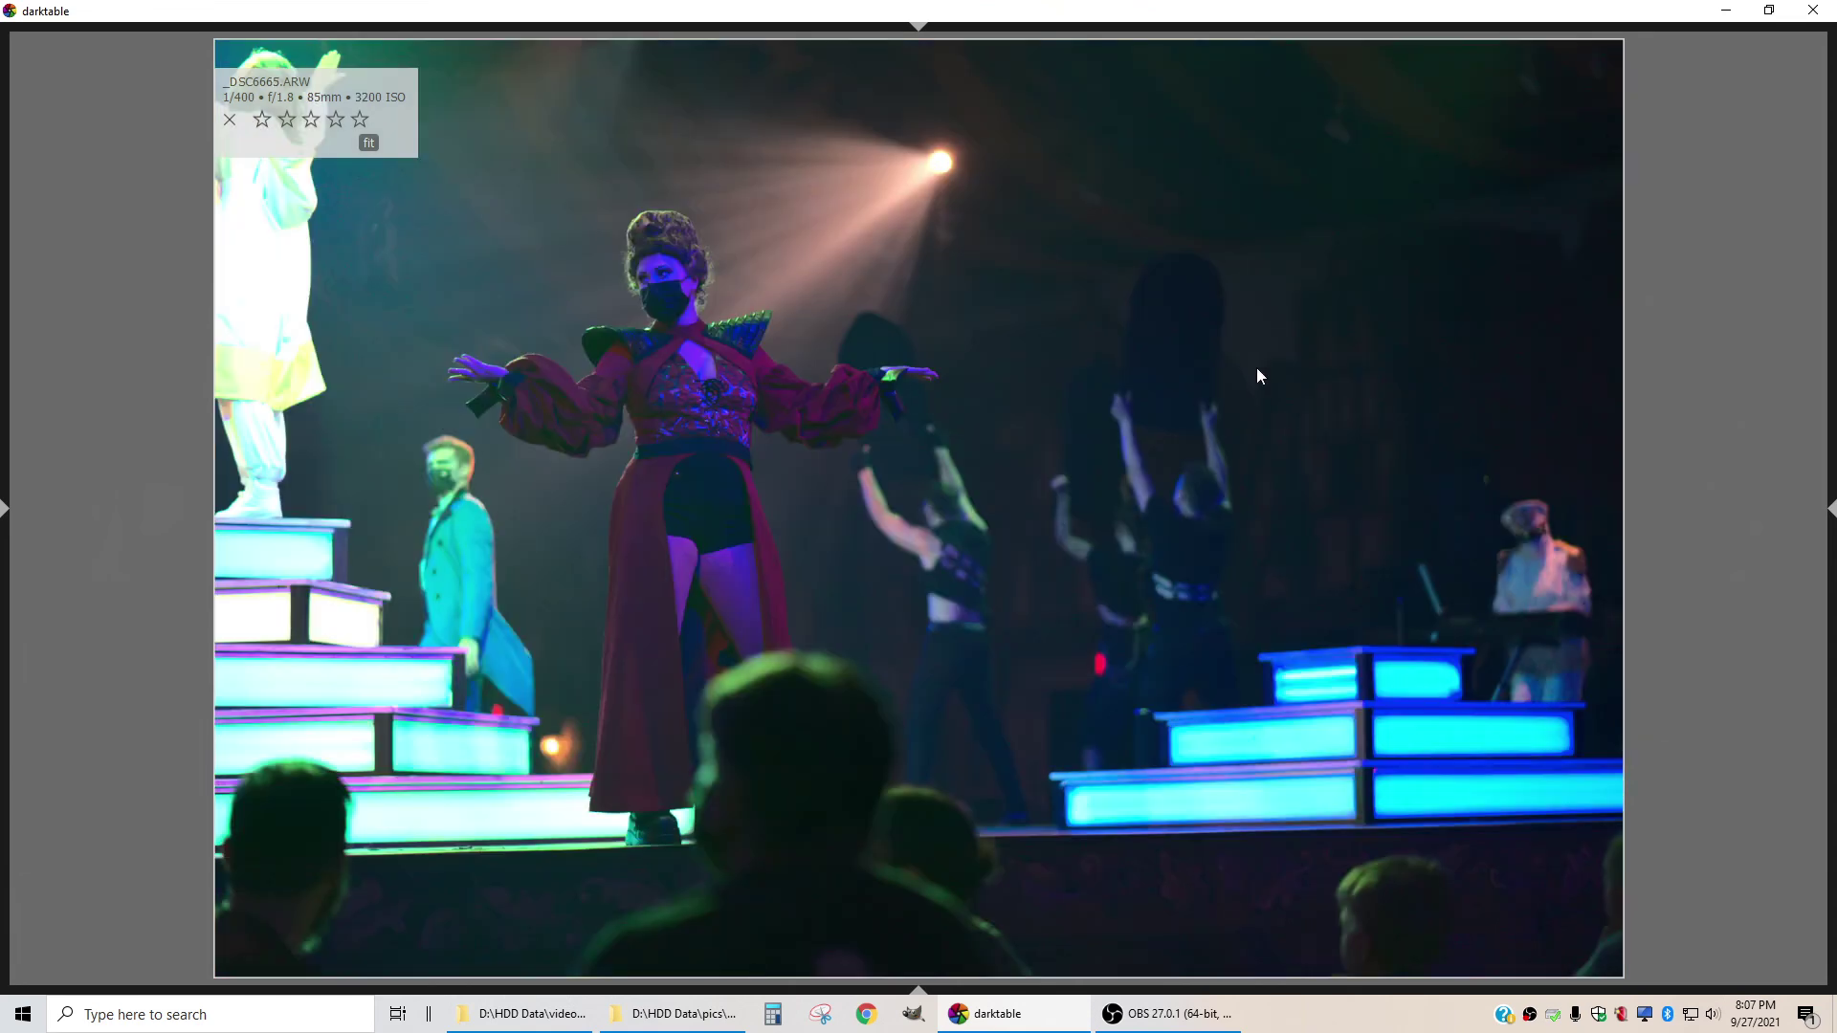
key(BackSpace)
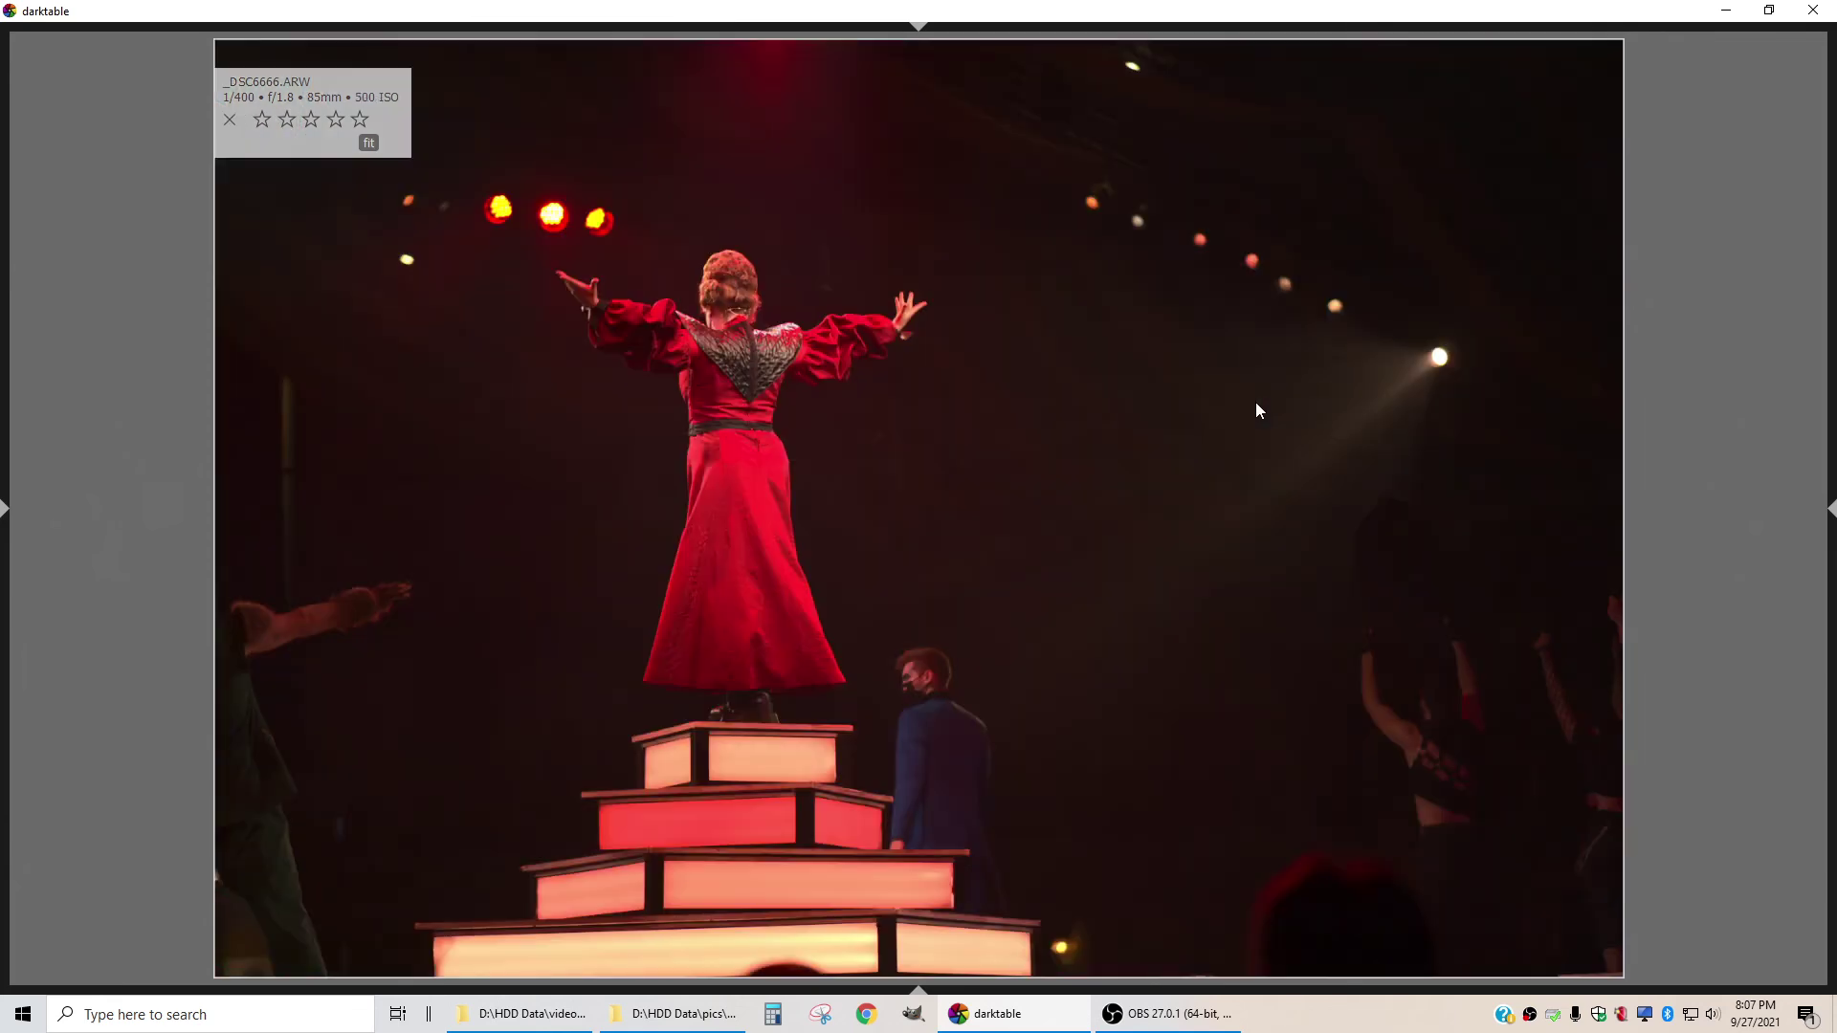
key(space)
key(3)
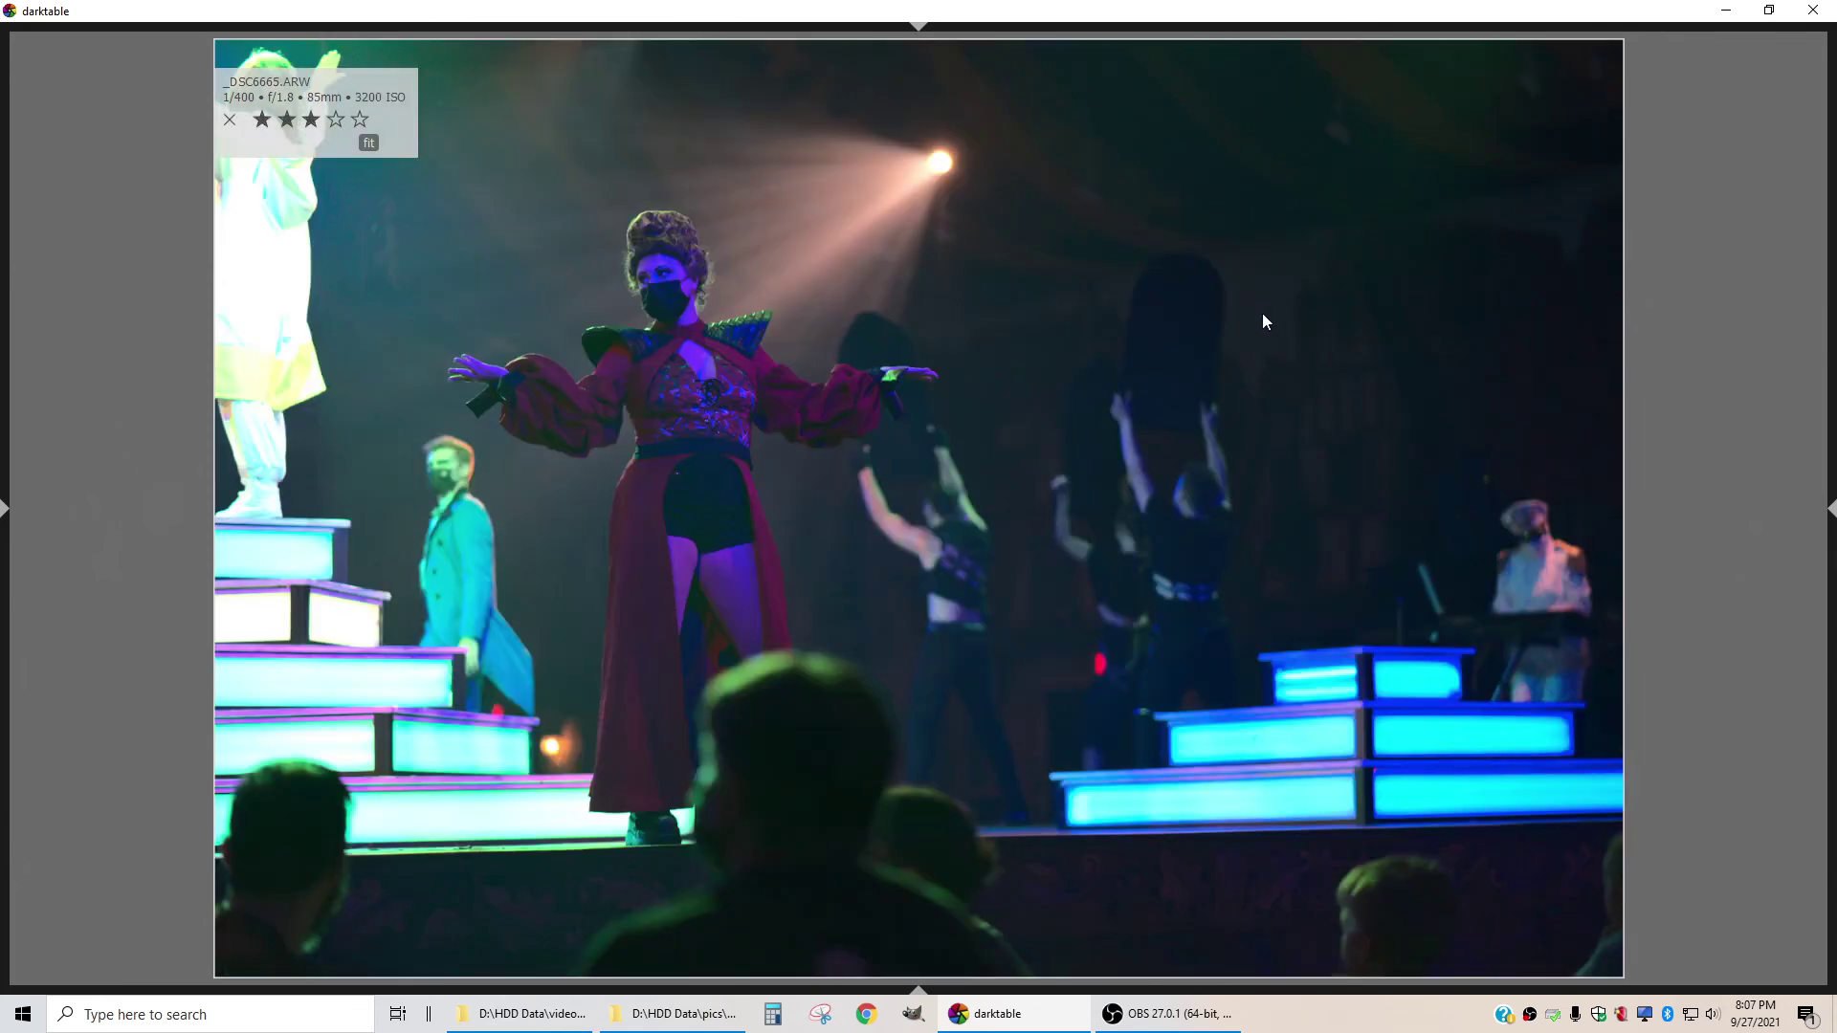
Continue past _DSC6673.ARW to the group shot _DSC6674.ARW, rate it three stars and advance to _DSC6675.ARW
key(space)
key(space)
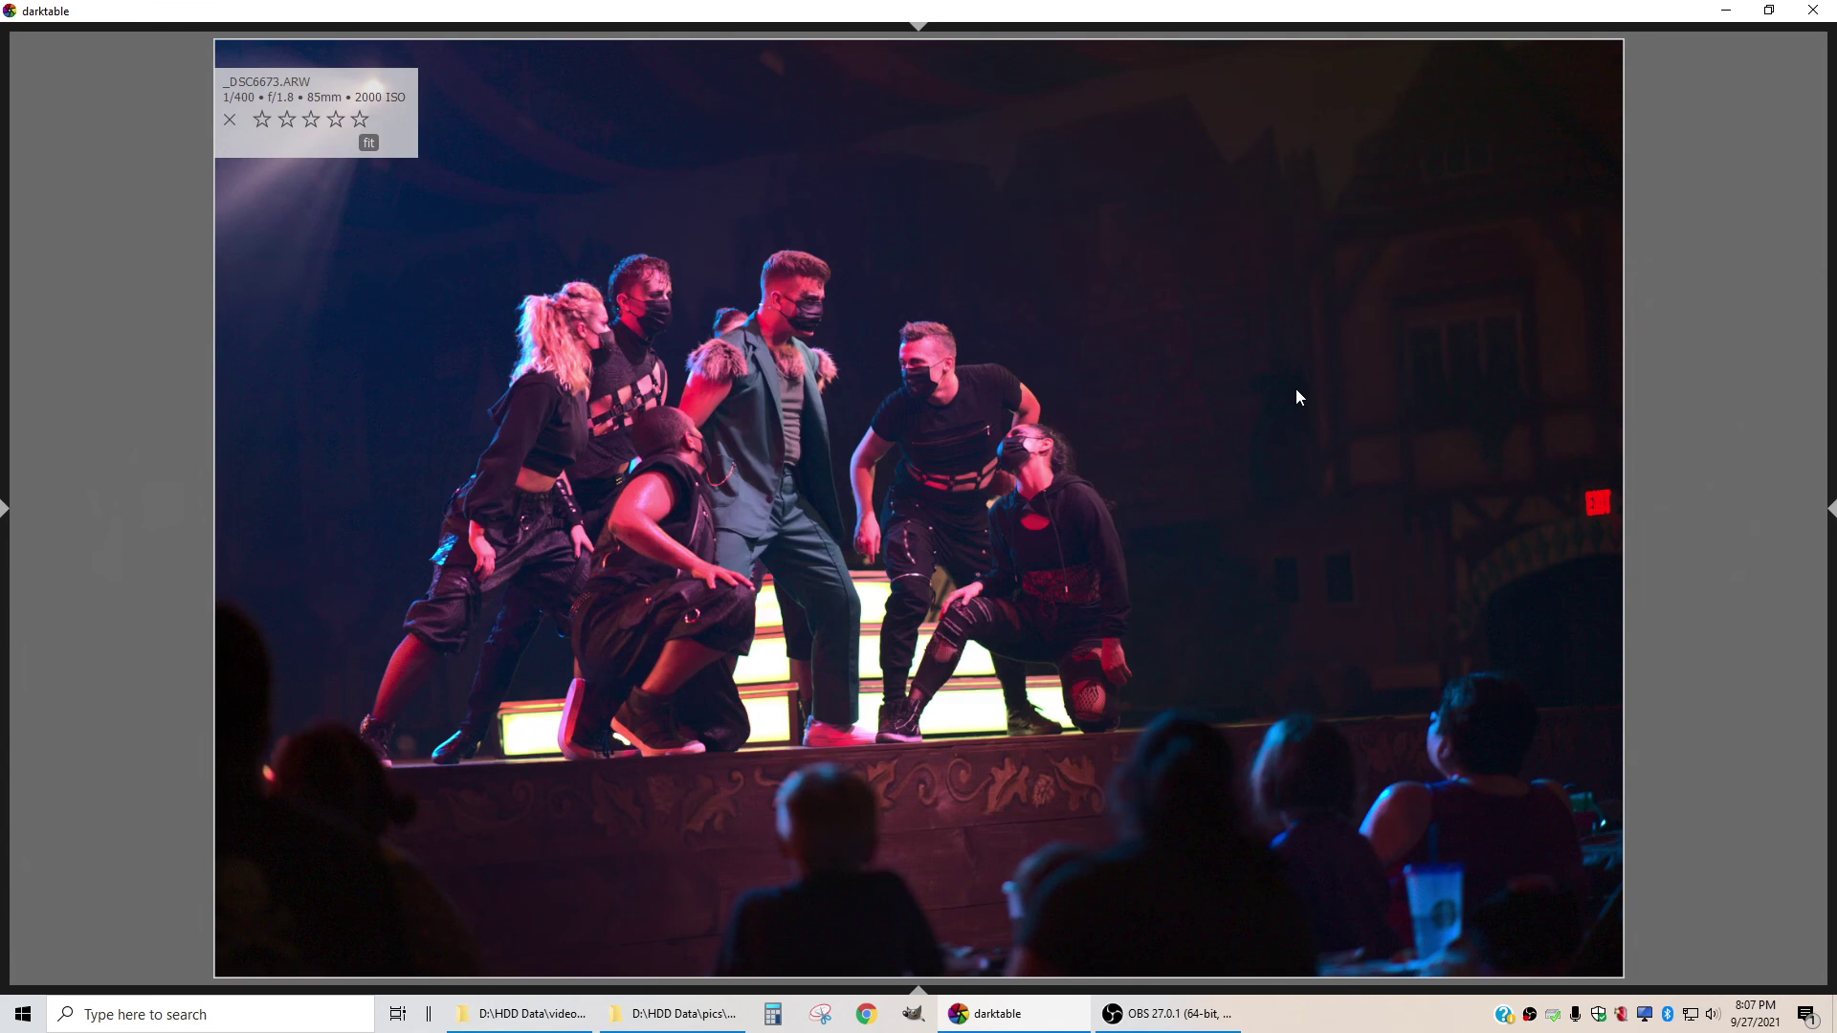
key(space)
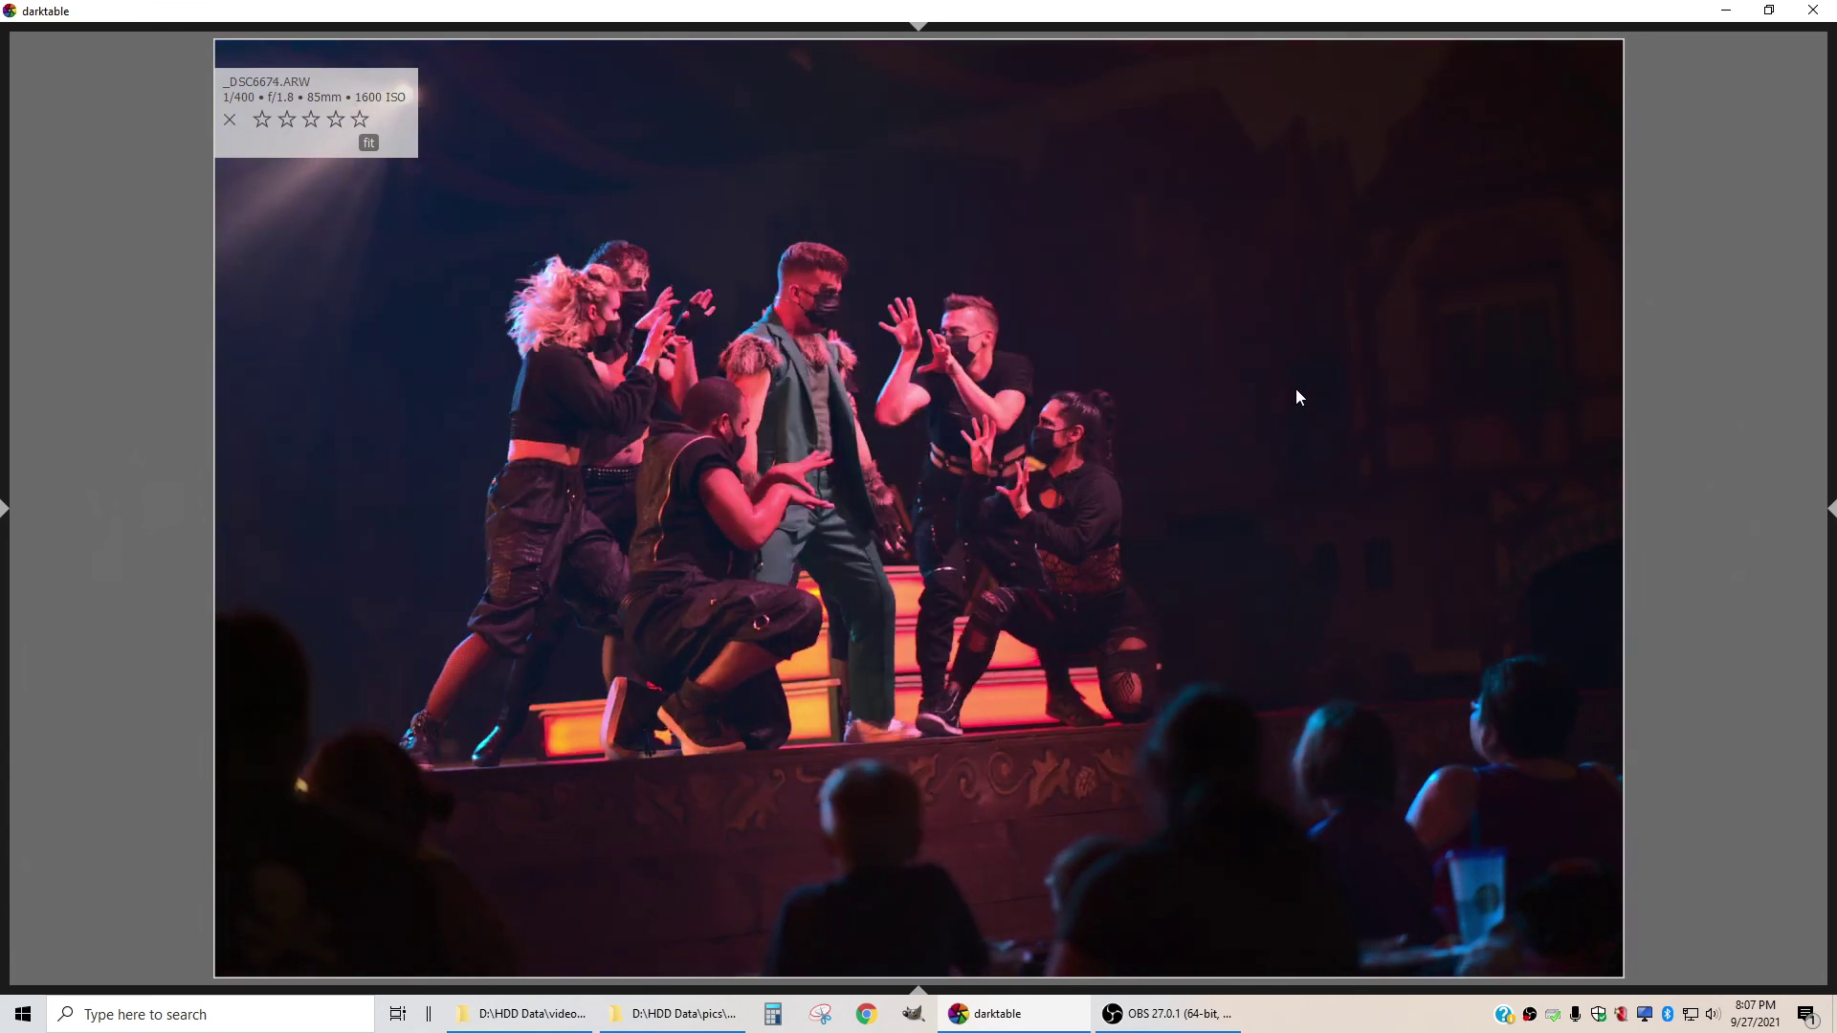
key(3)
key(space)
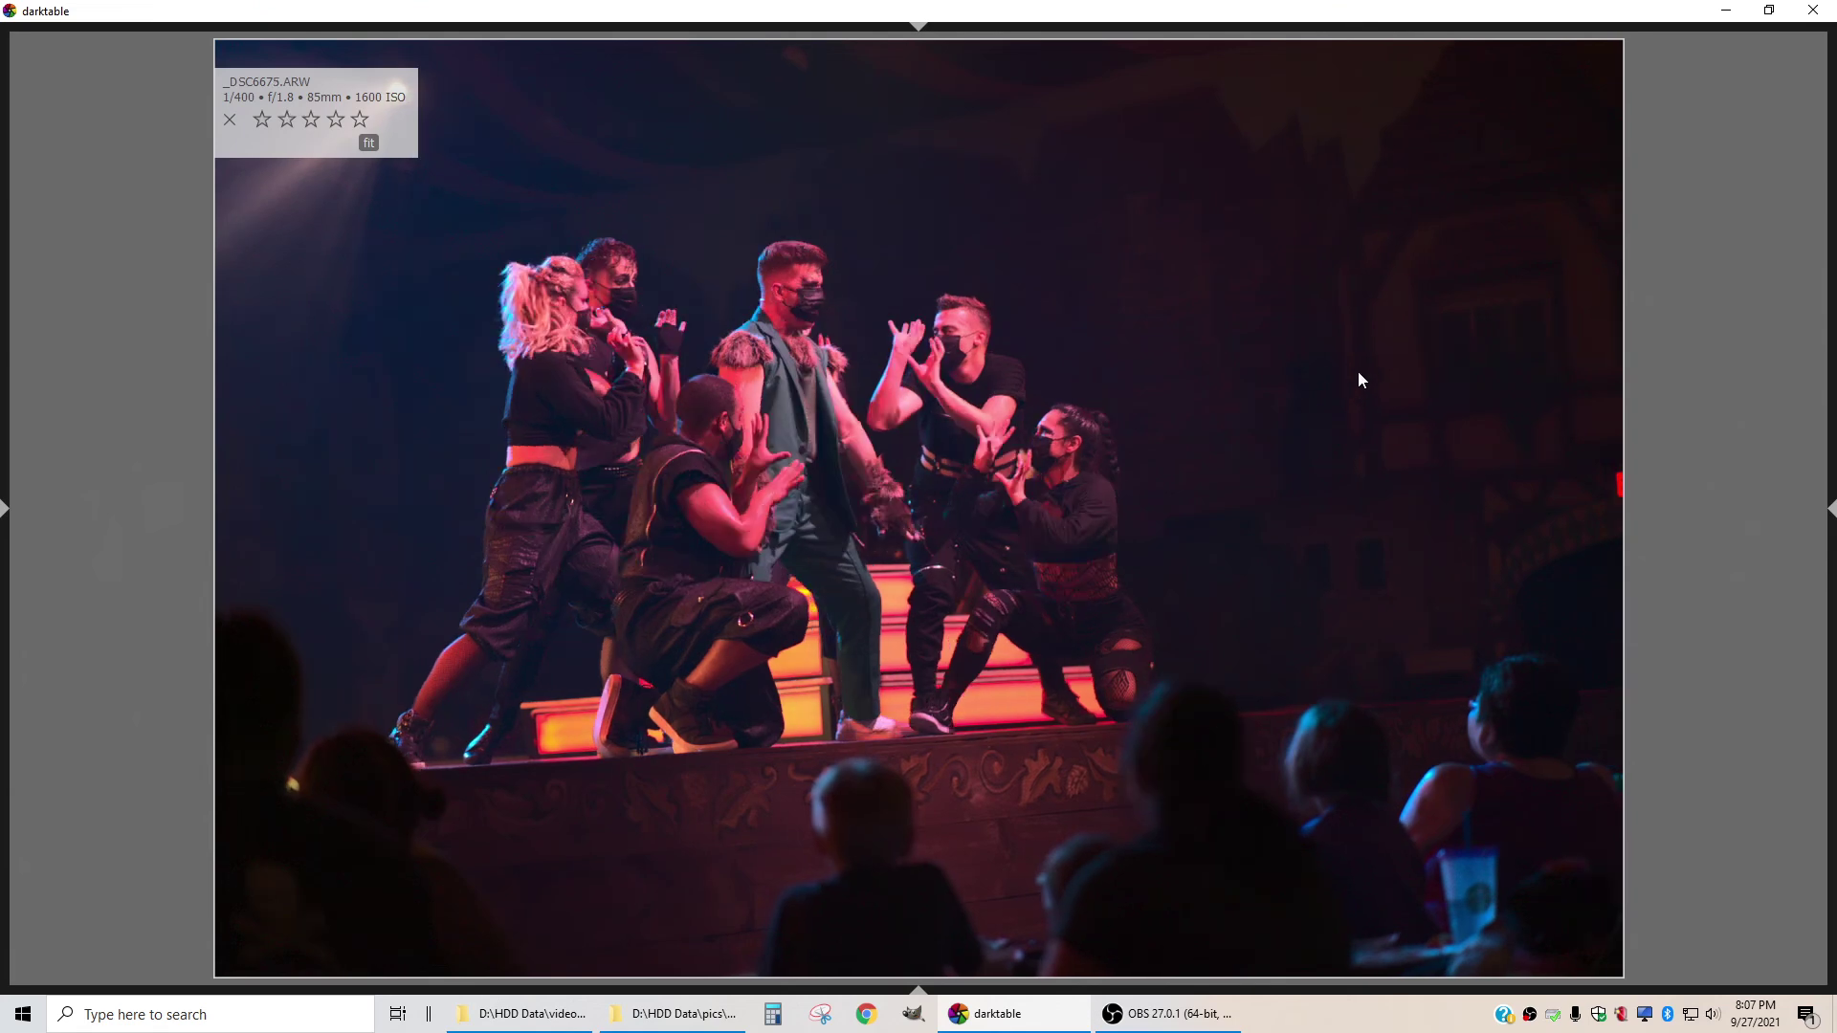
Compare the group performance shots _DSC6675.ARW, _DSC6676.ARW and _DSC6677.ARW, and check _DSC6678.ARW
key(space)
key(space)
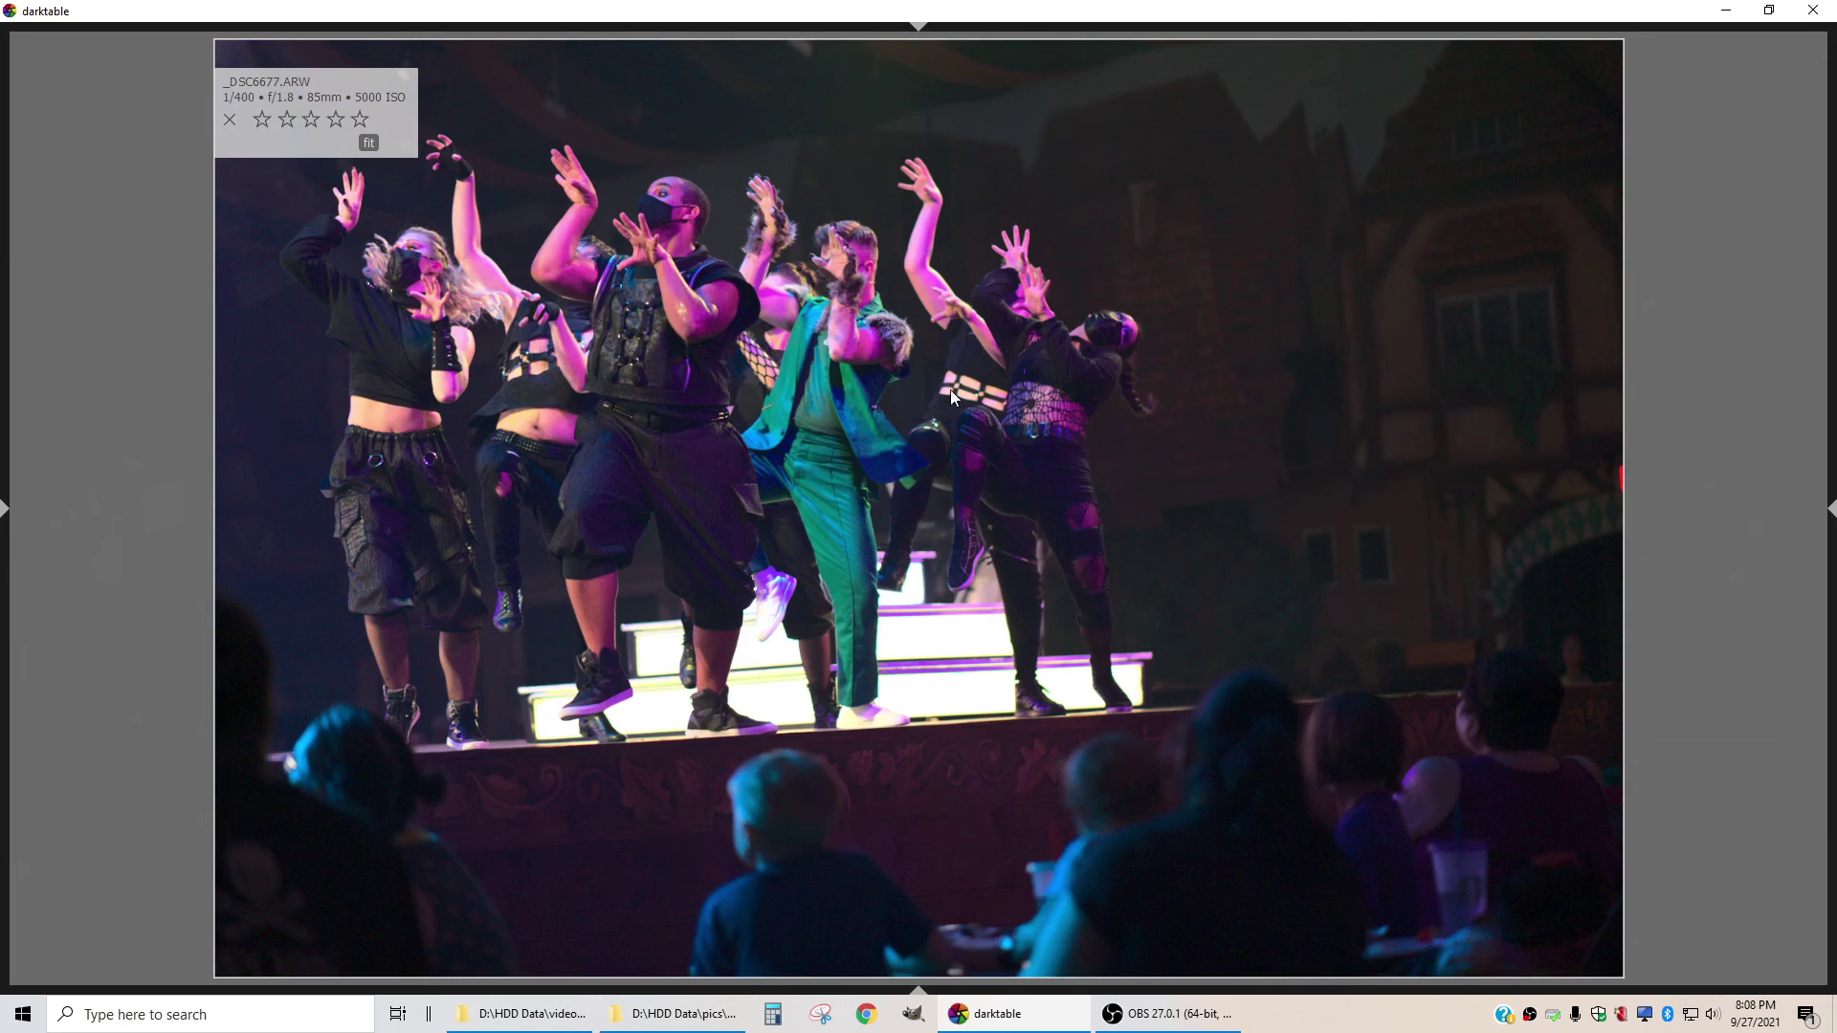
key(BackSpace)
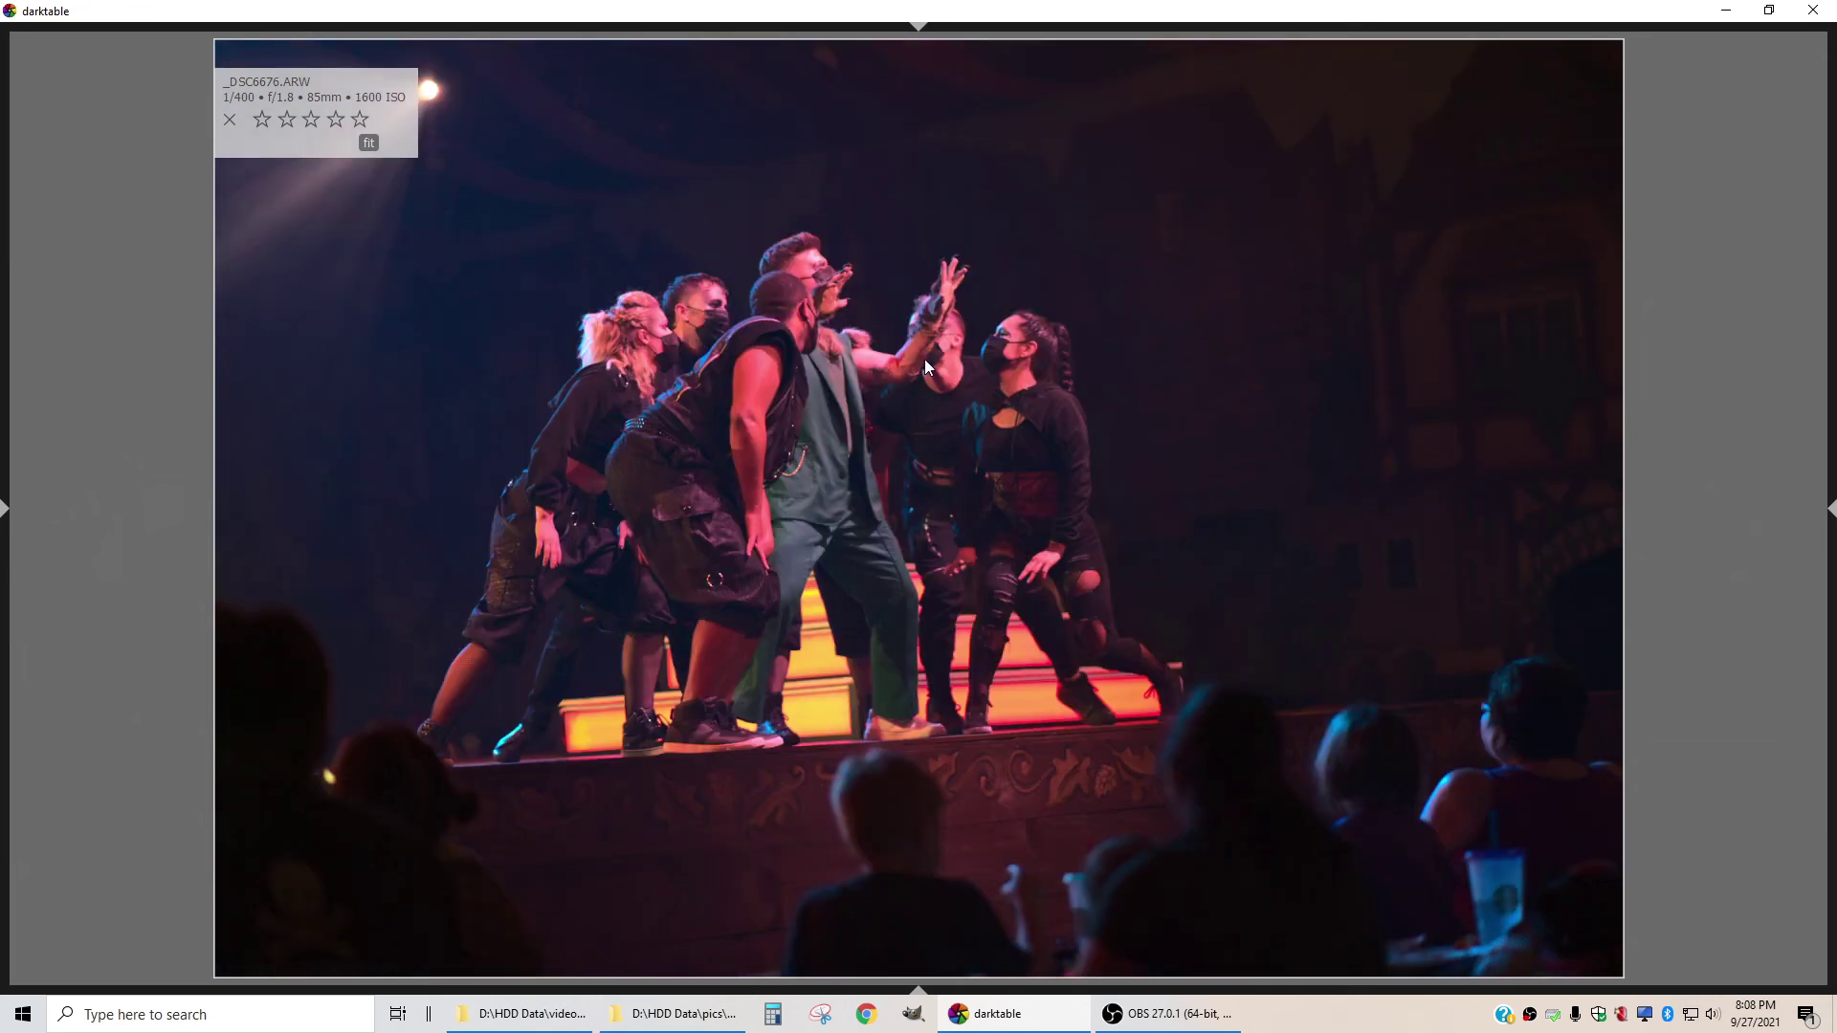
key(space)
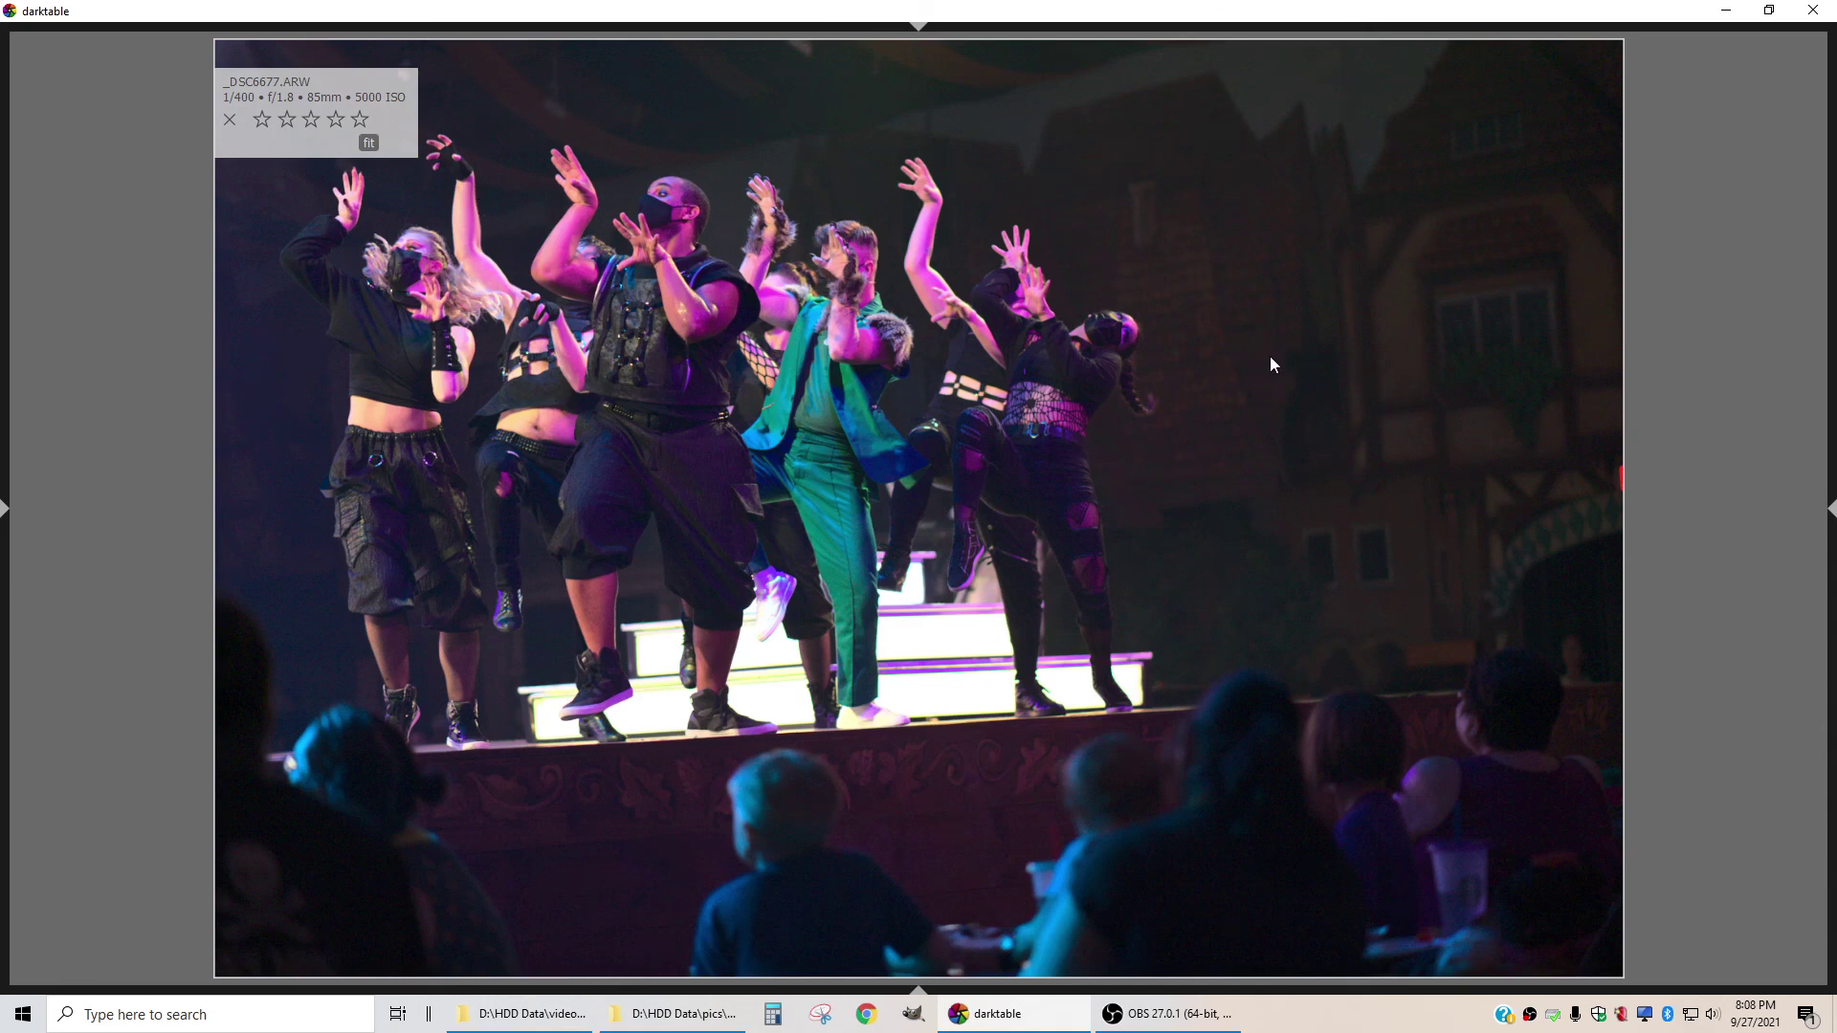
key(space)
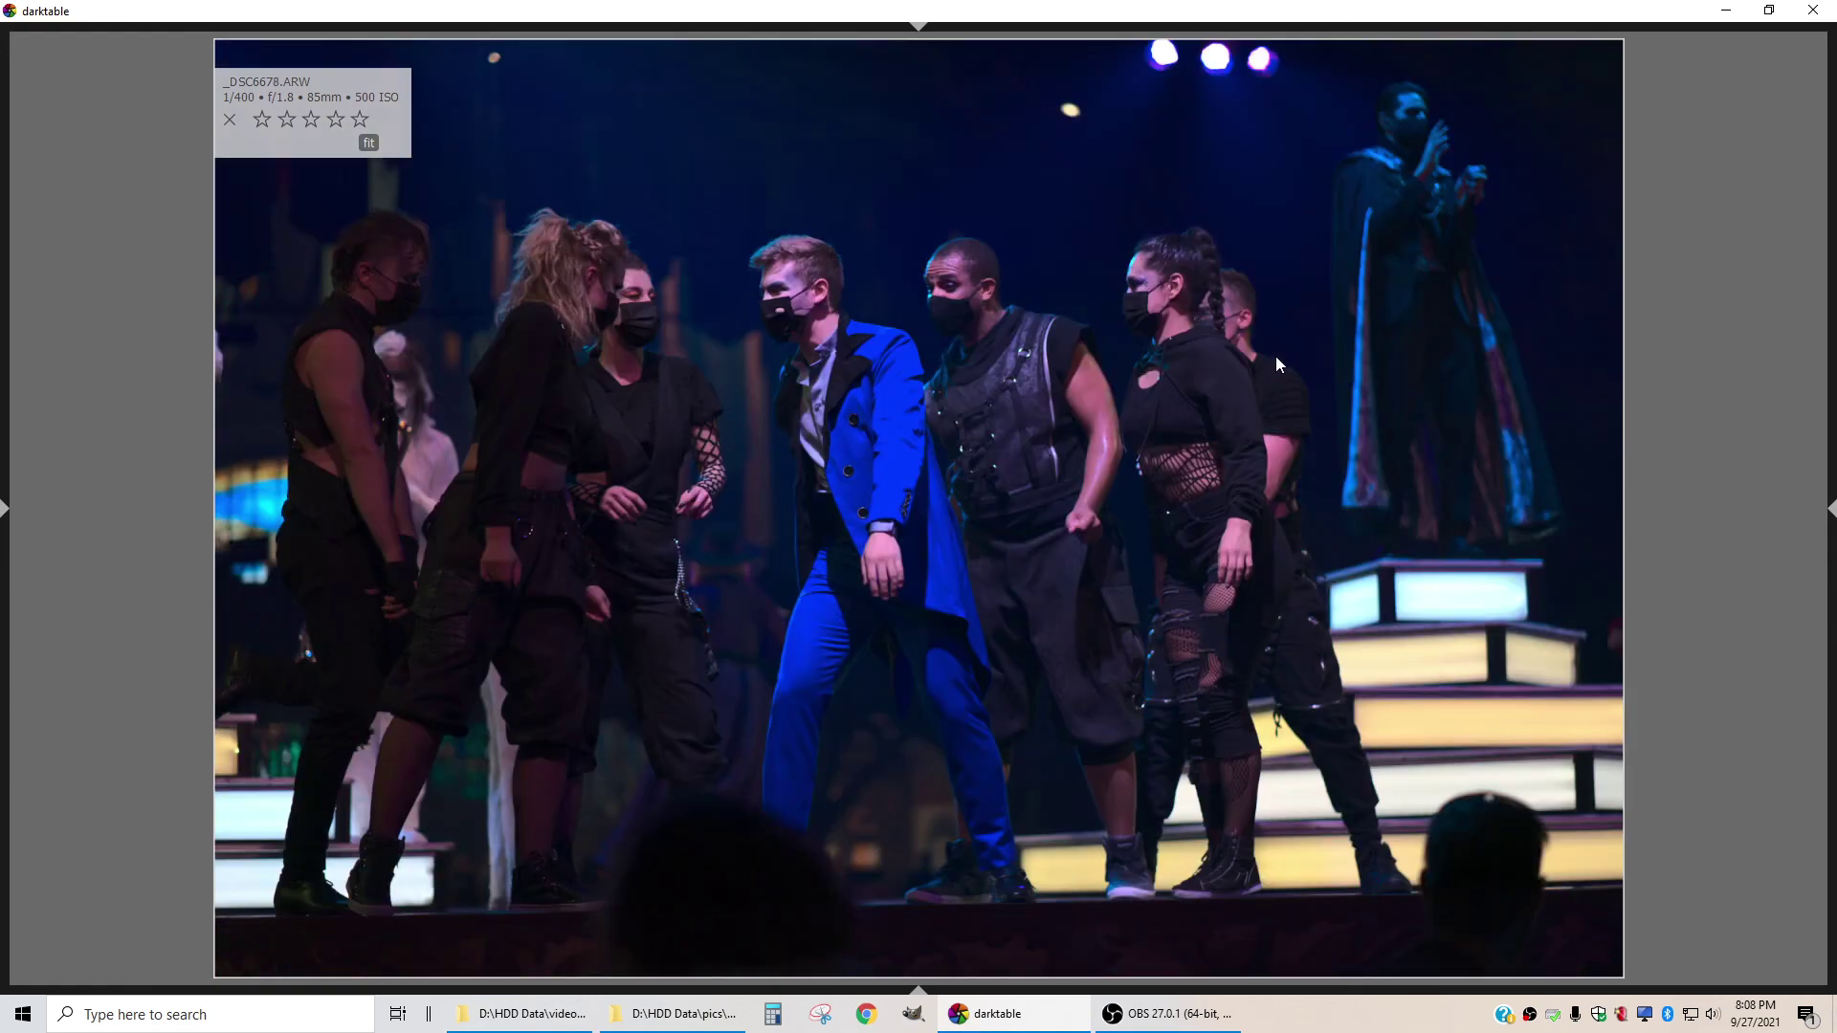
key(BackSpace)
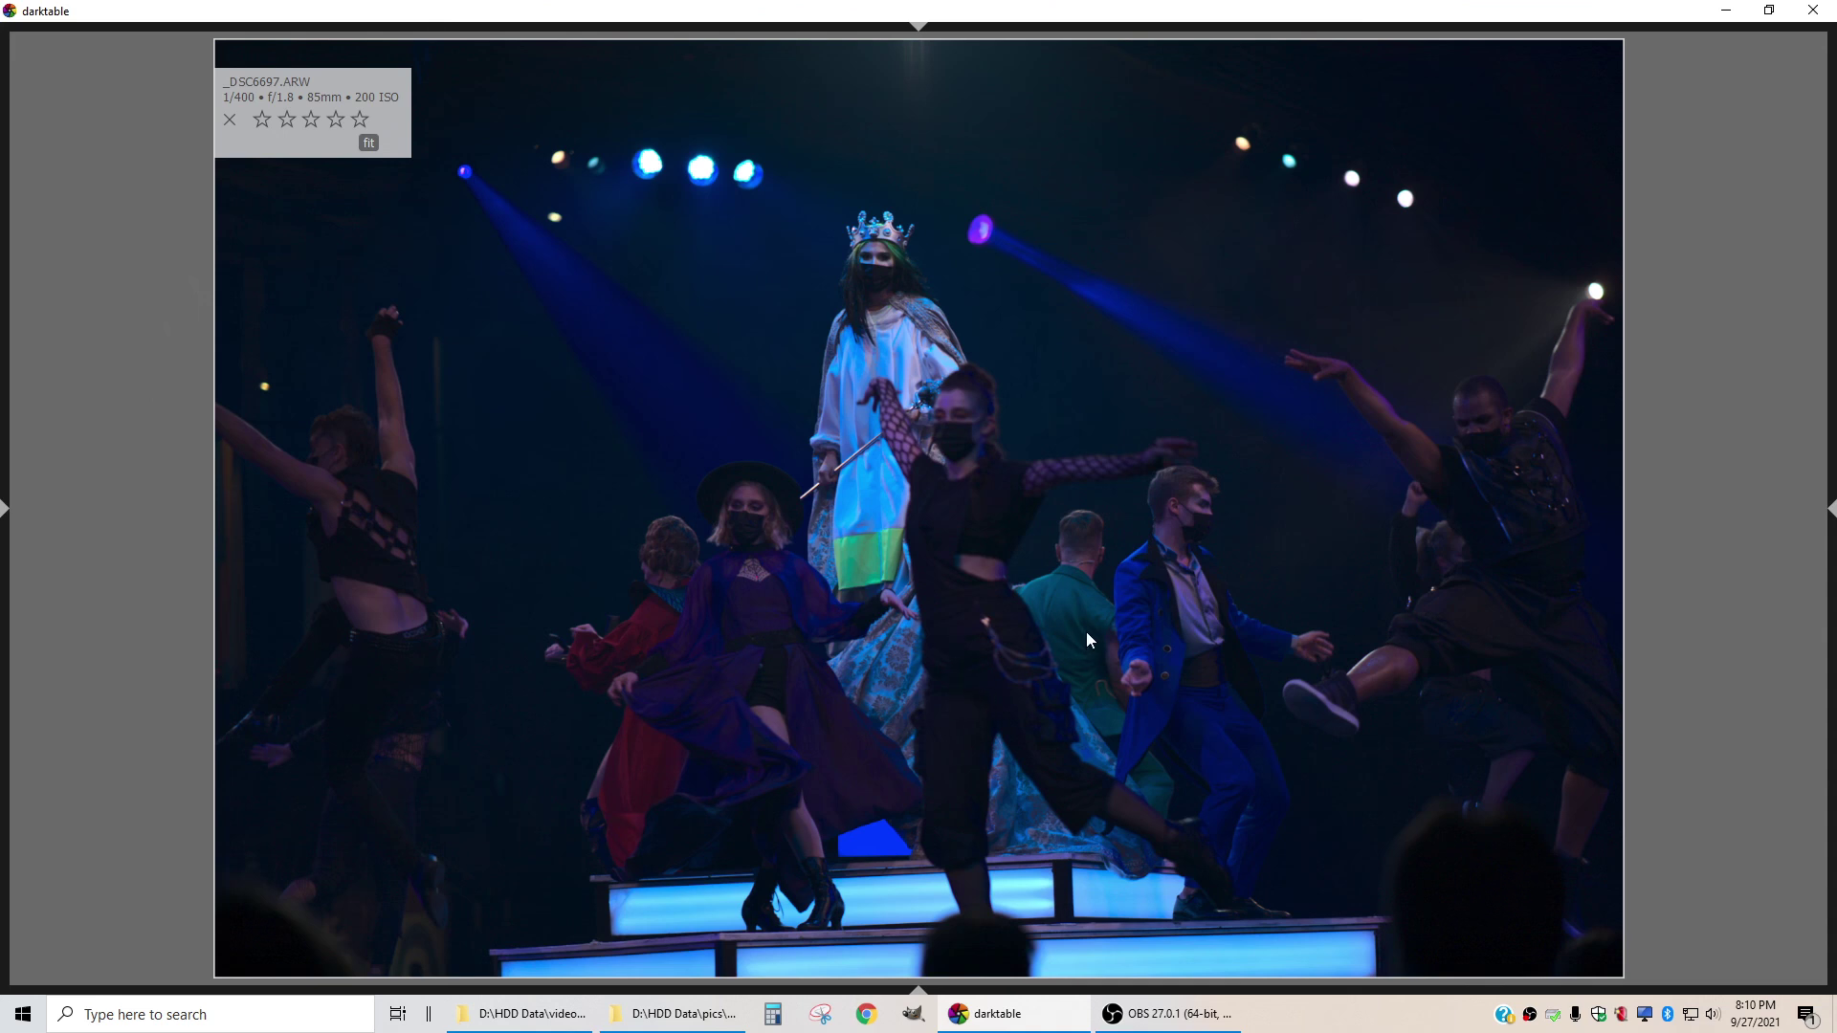
Check the crowned-figure stage shots _DSC6697.ARW and _DSC6698.ARW, and continue past _DSC6734.ARW to _DSC6735.ARW
key(Right)
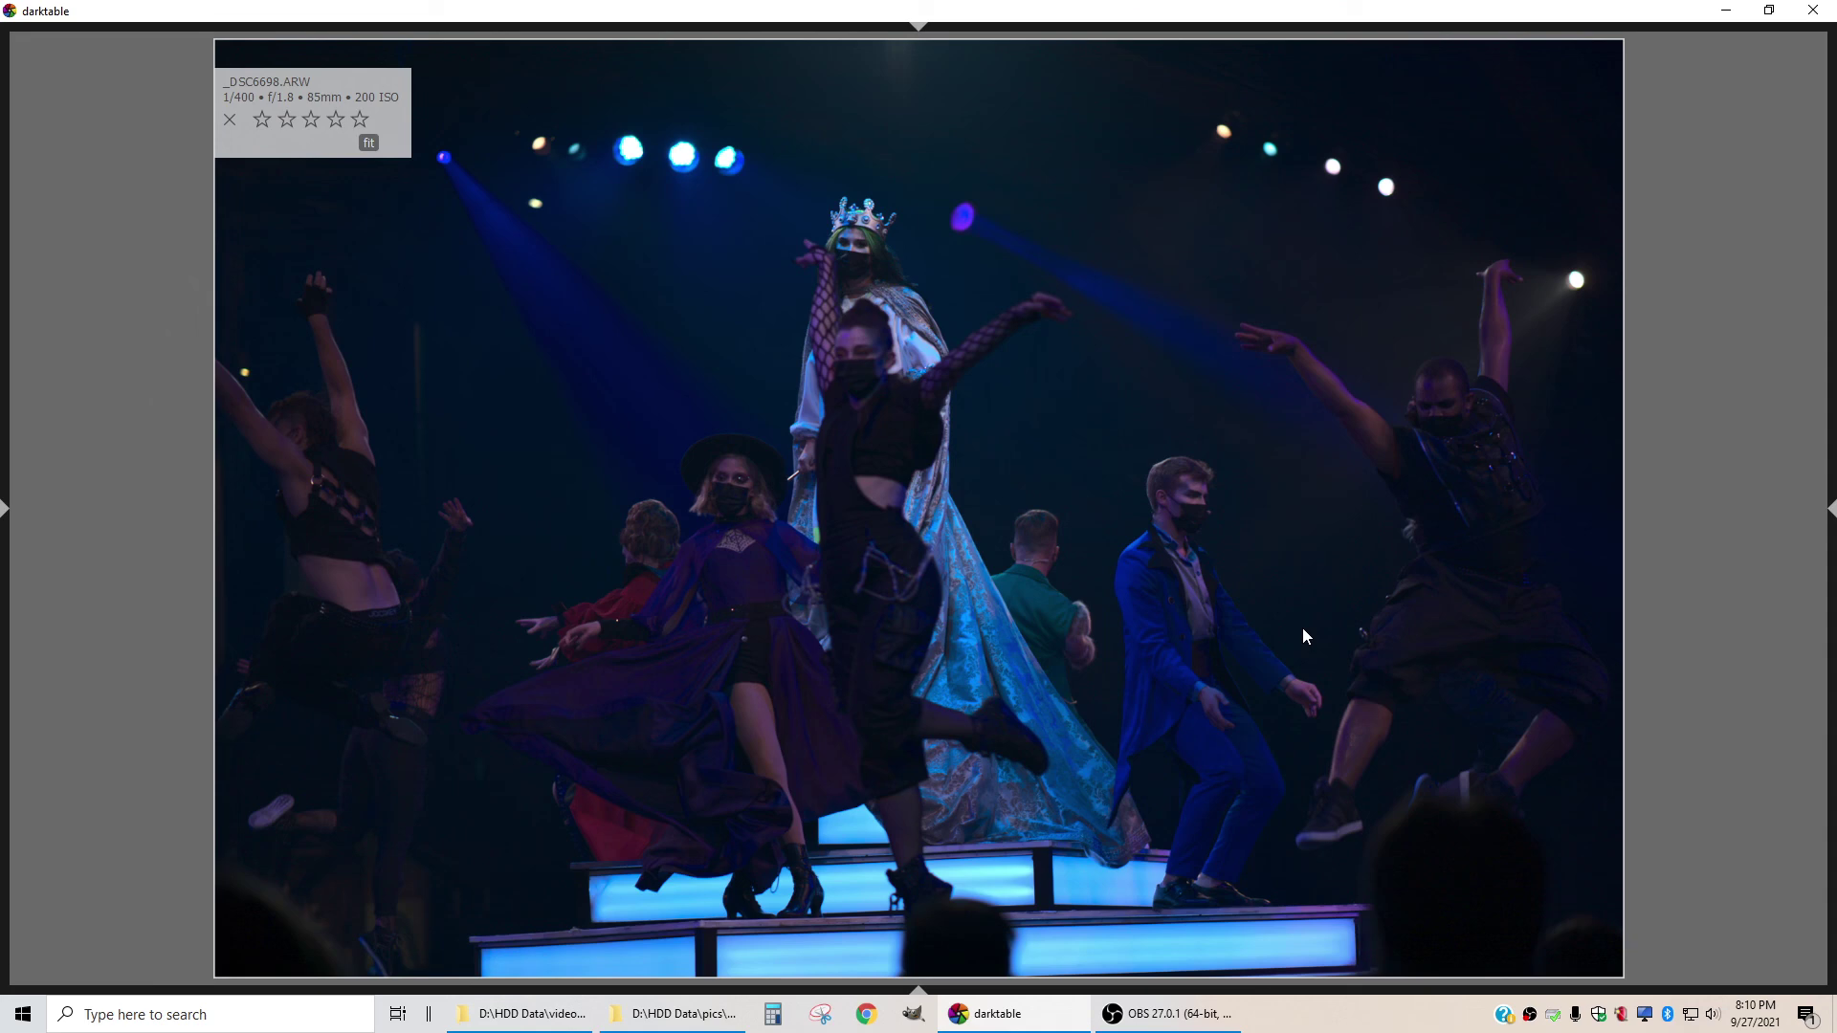
key(Right)
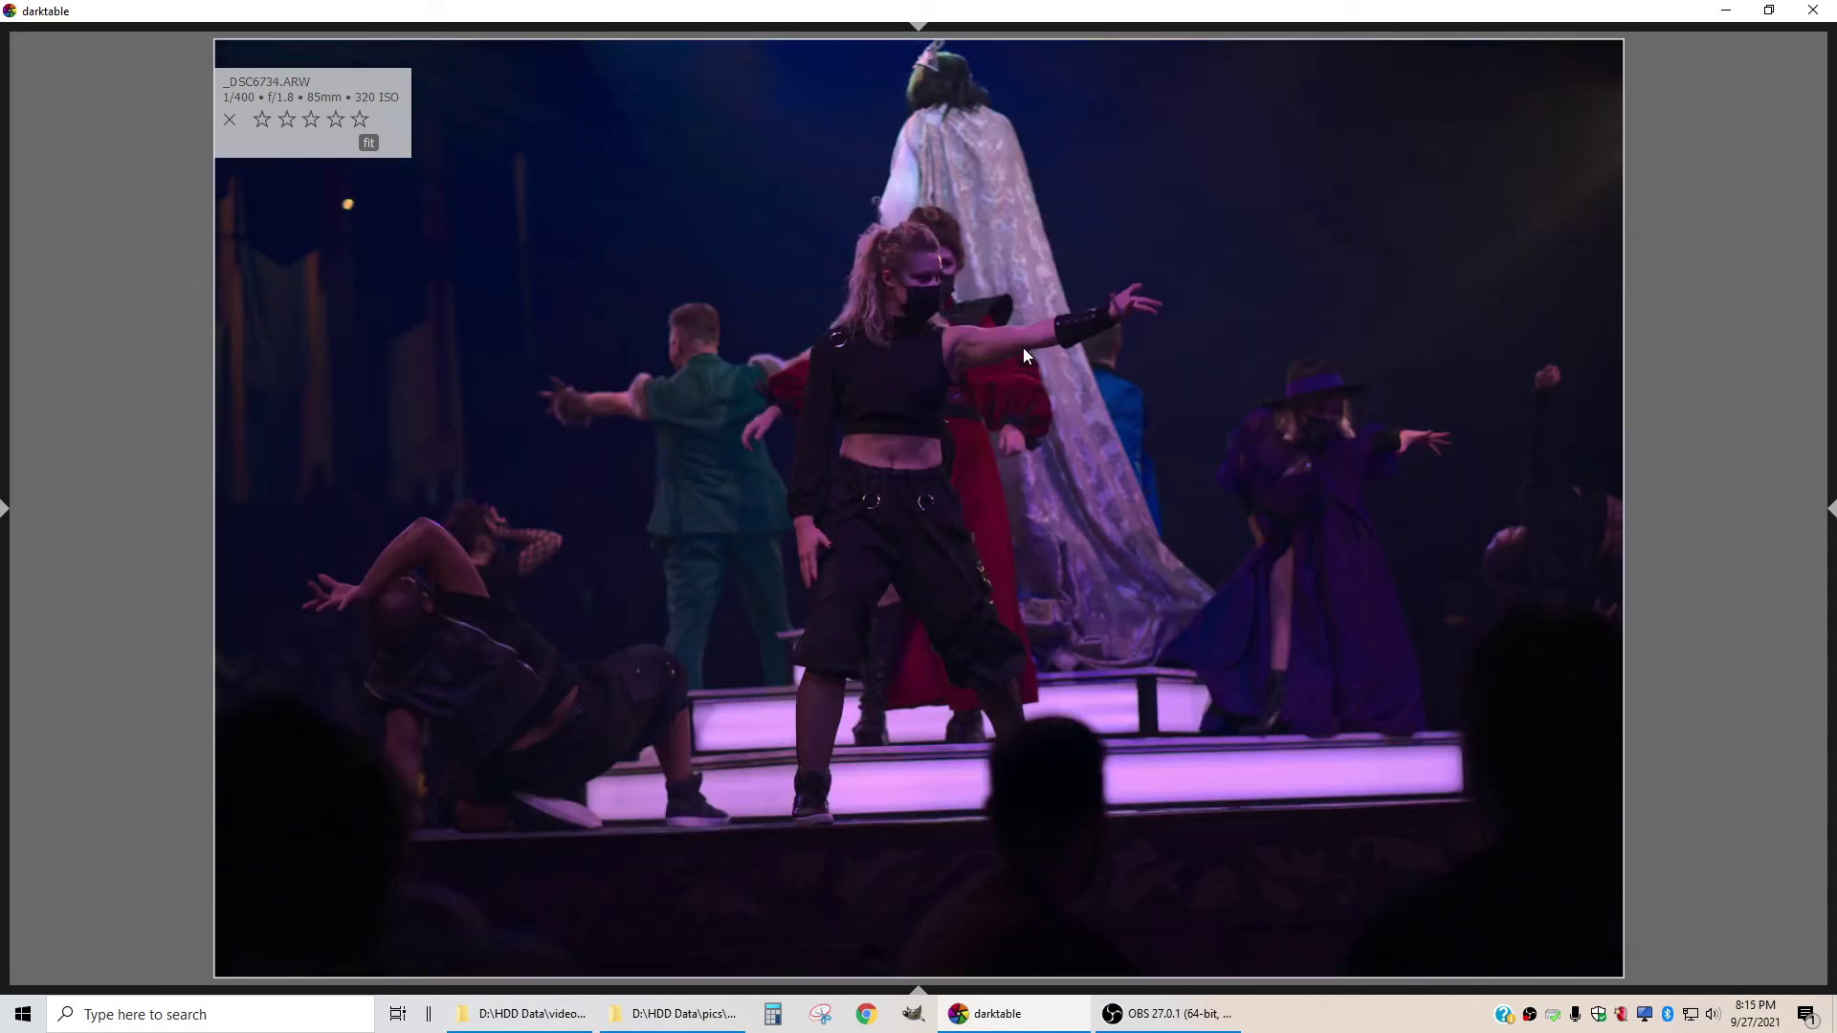
key(Right)
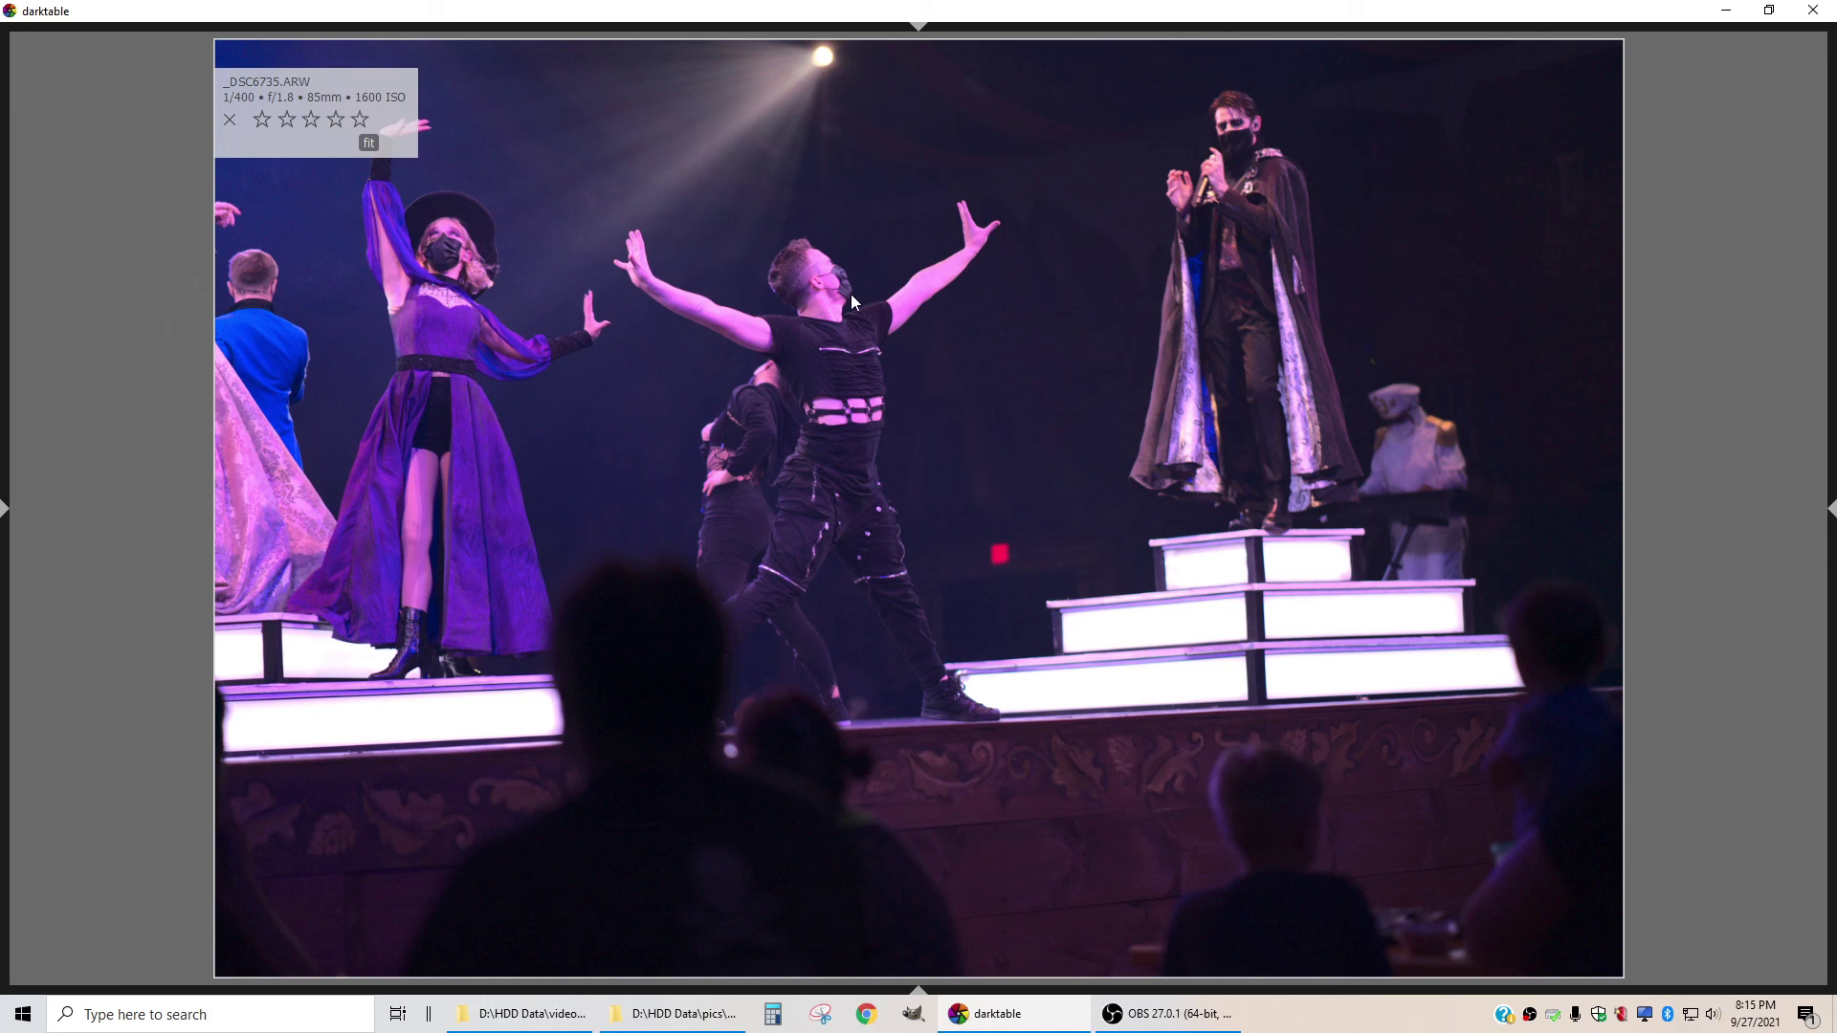
Compare _DSC6735.ARW with the raised-arms shot _DSC6736.ARW, rate _DSC6736.ARW three stars and advance to _DSC6737.ARW
key(Right)
key(Left)
key(Right)
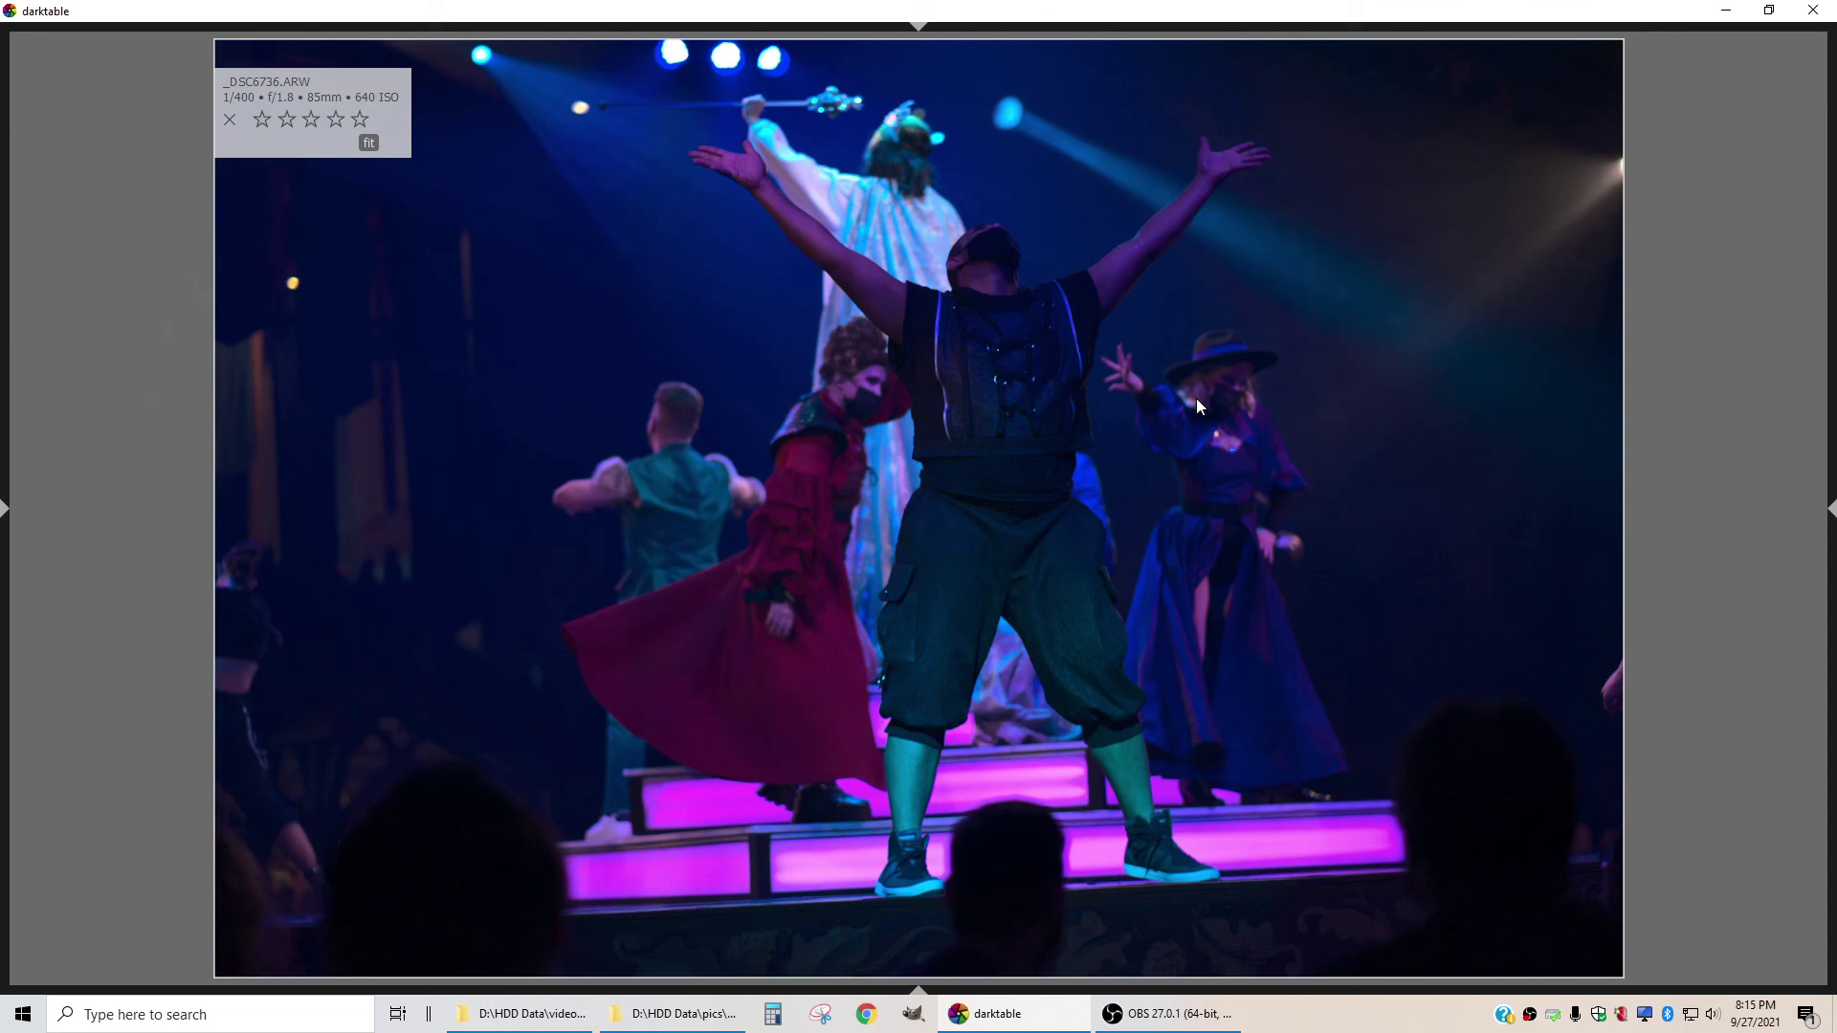
key(Left)
key(Right)
key(3)
key(Right)
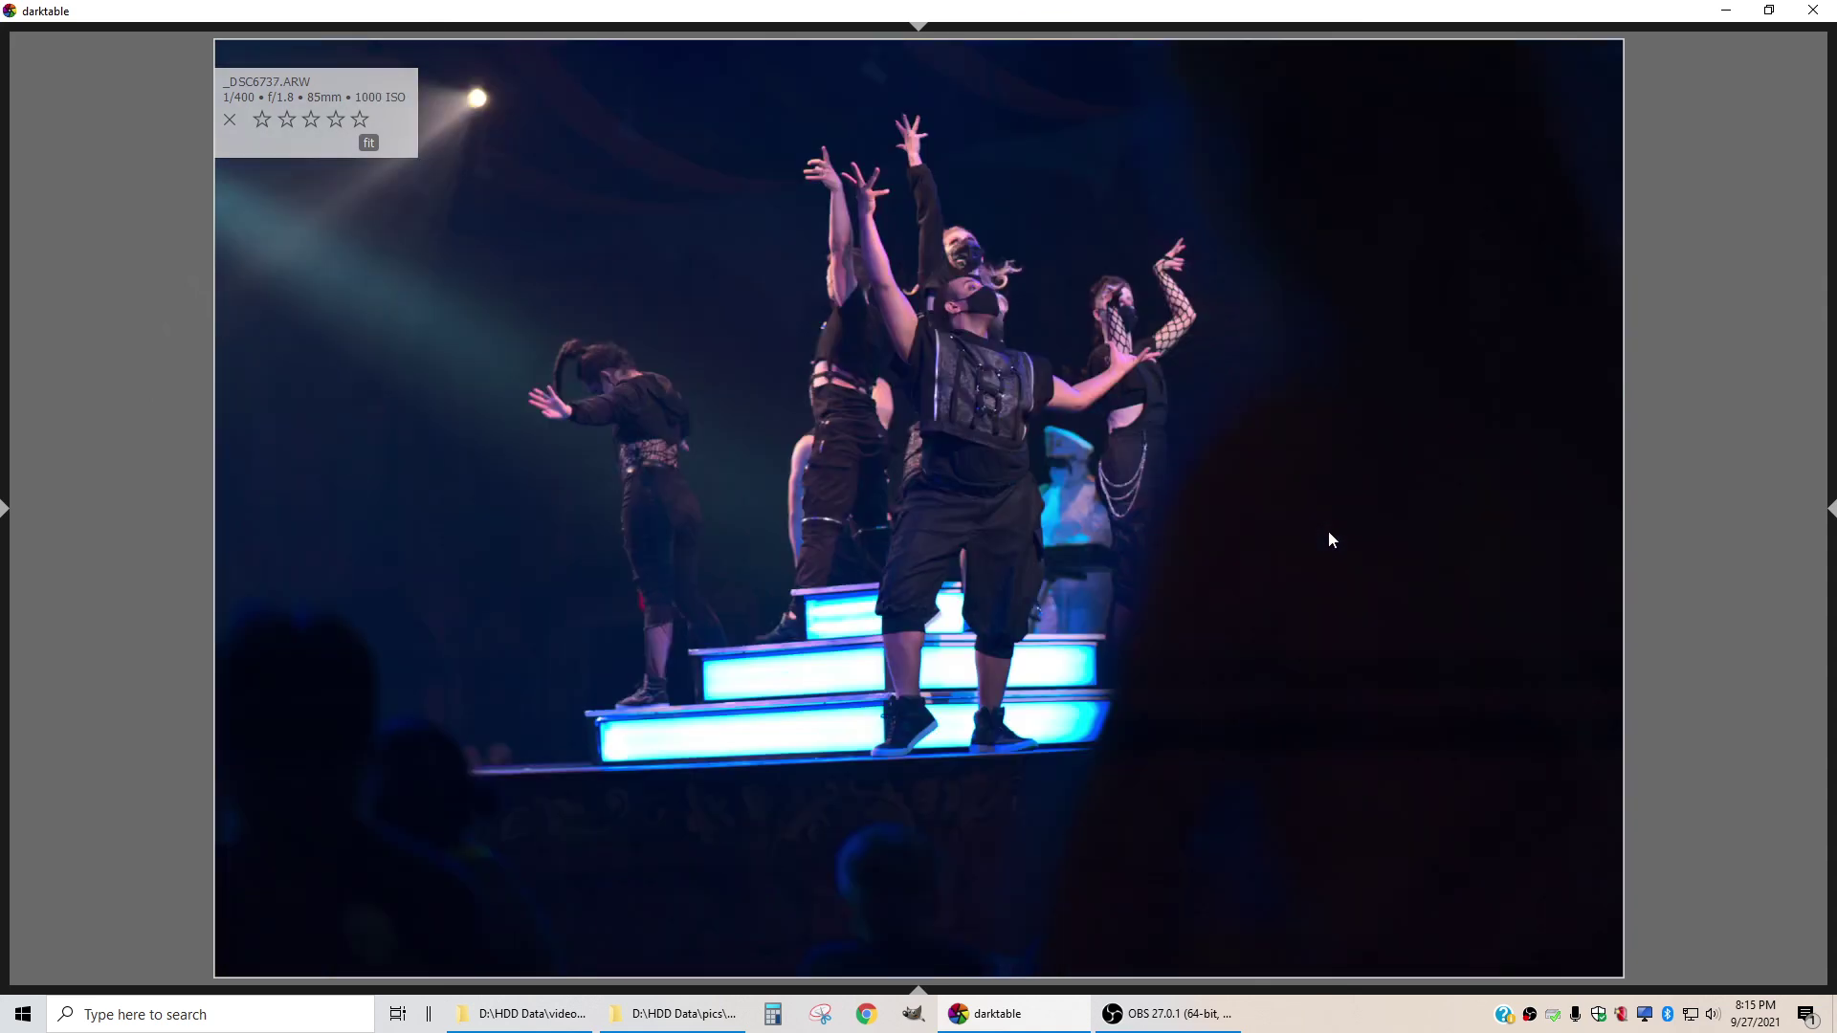
Compare the portrait-format shots _DSC6738.ARW and _DSC6739.ARW, and continue through _DSC6740.ARW to _DSC6741.ARW
key(Right)
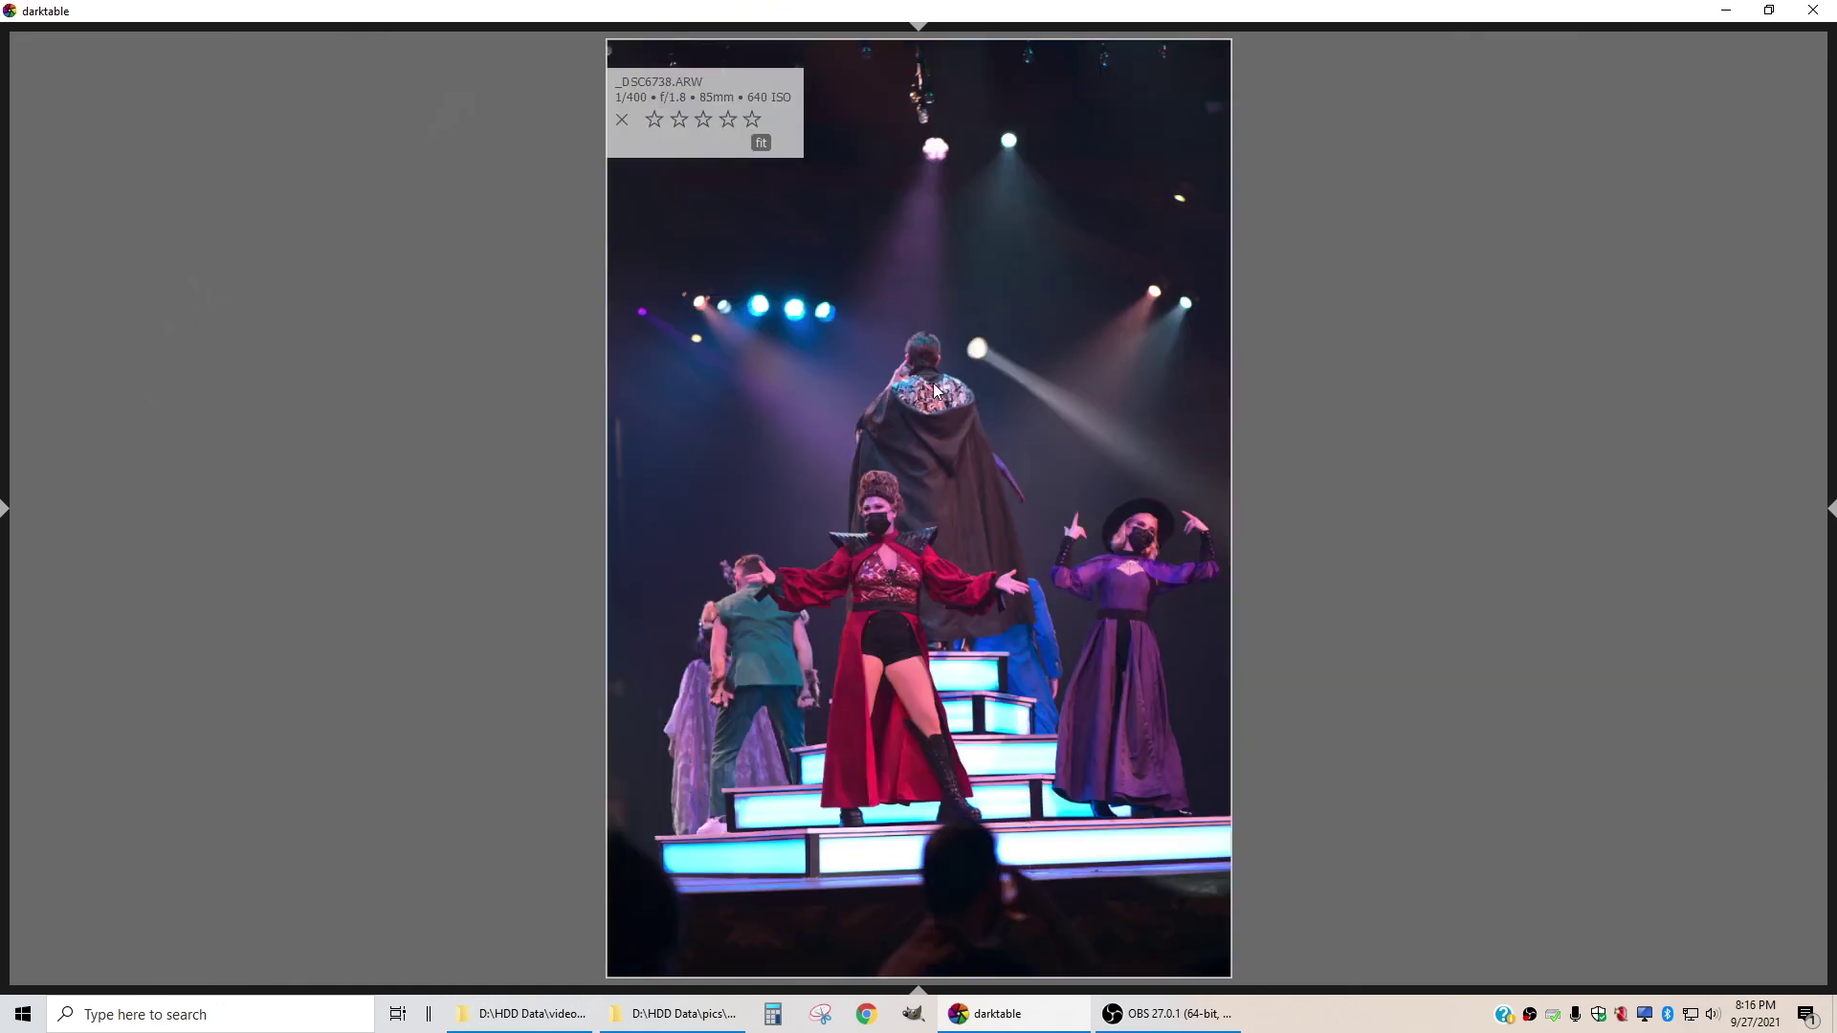
key(Right)
key(Left)
key(Right)
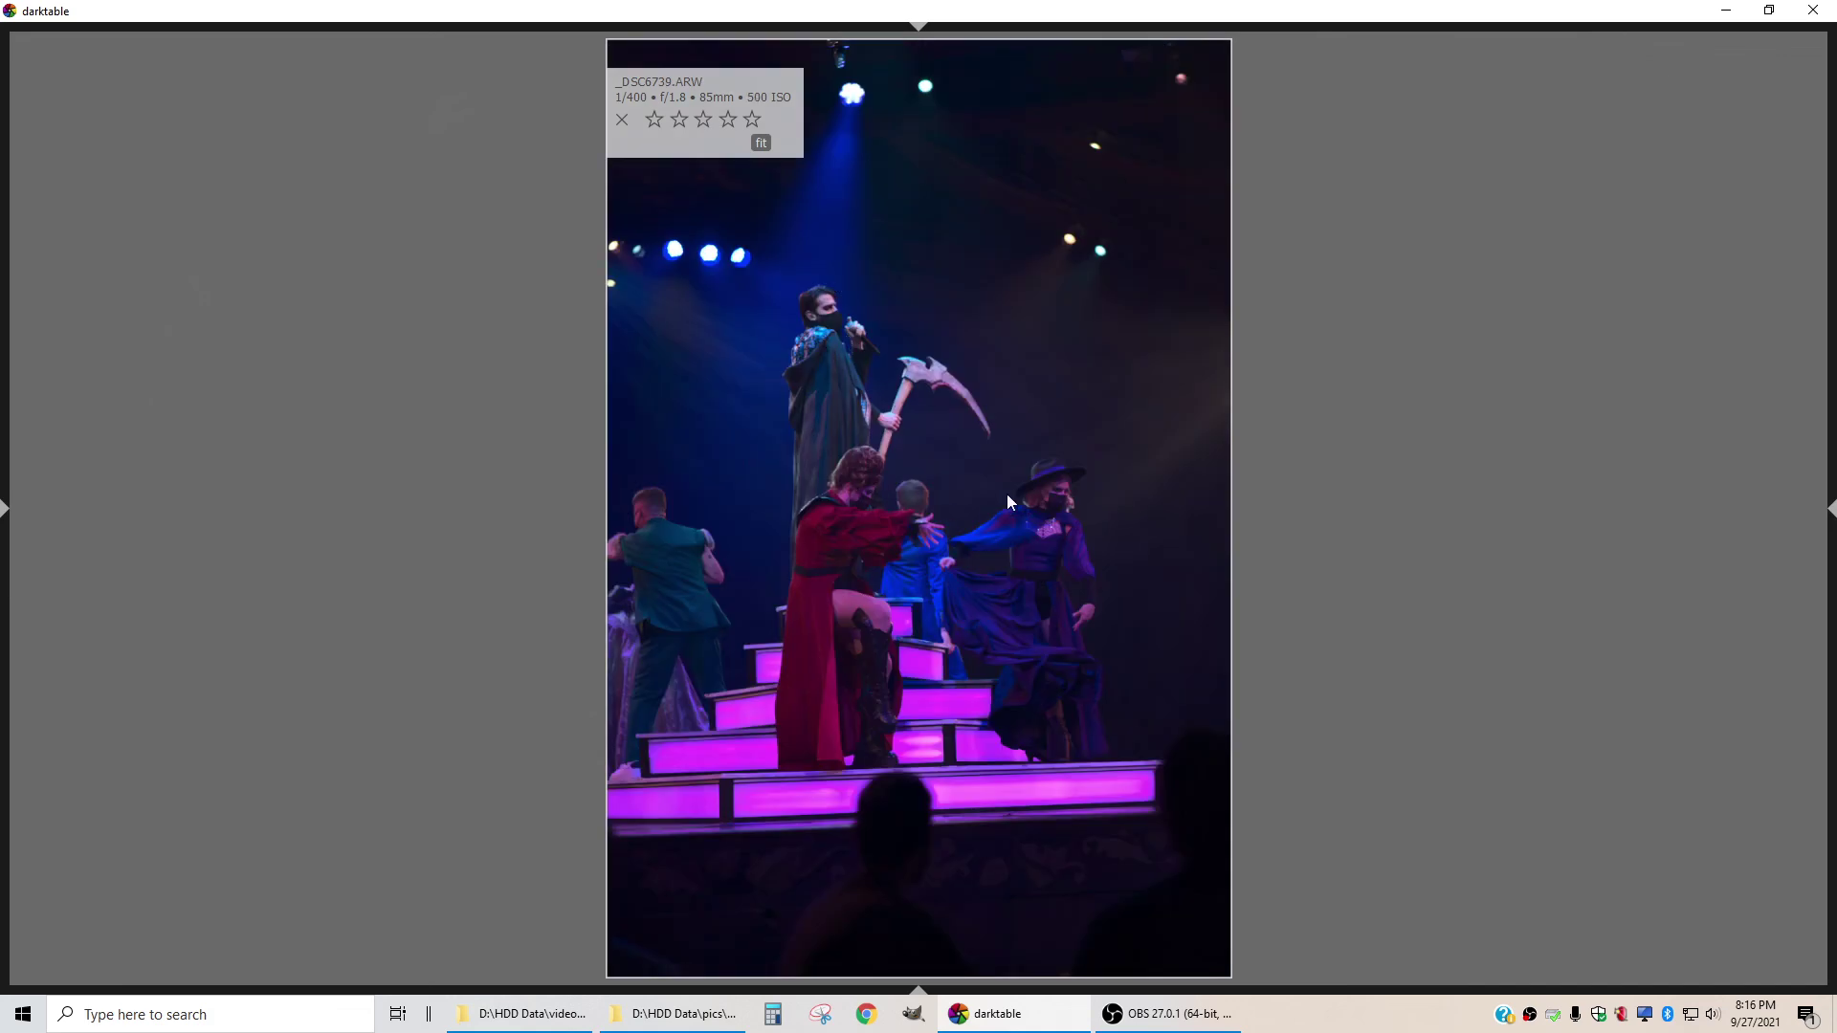
key(Left)
key(Right)
key(Right)
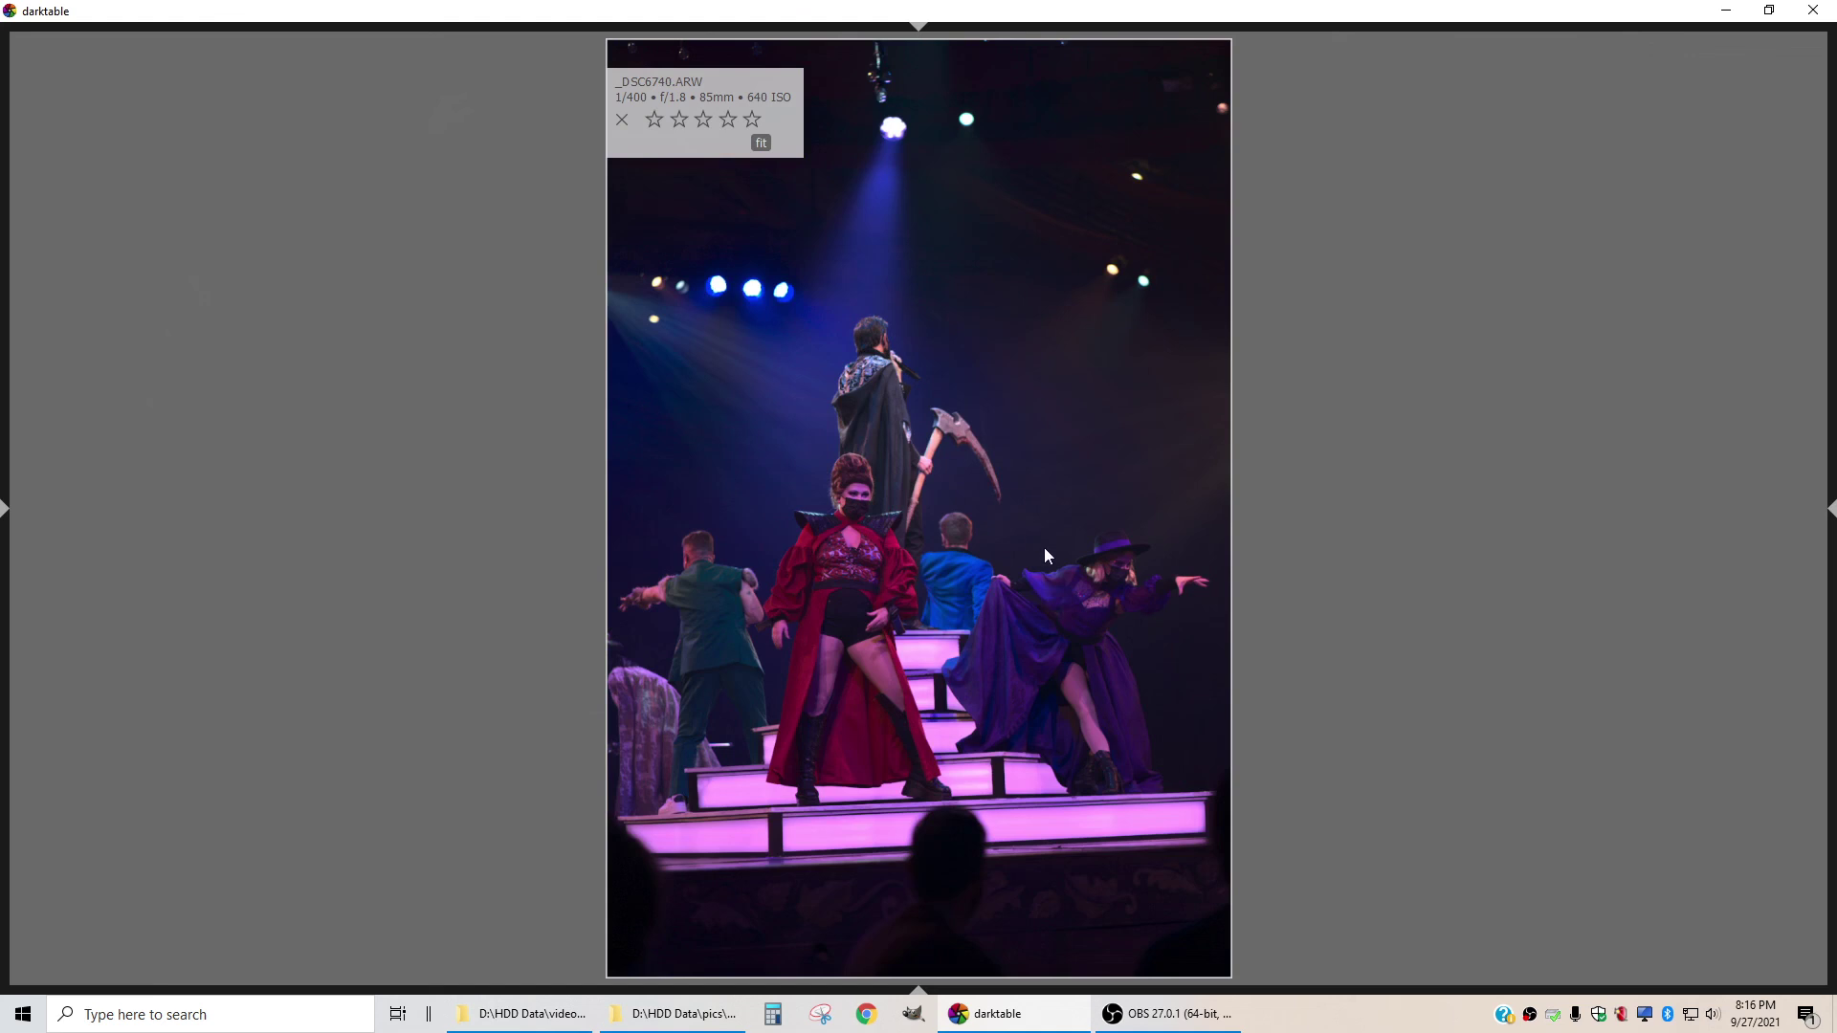
key(Right)
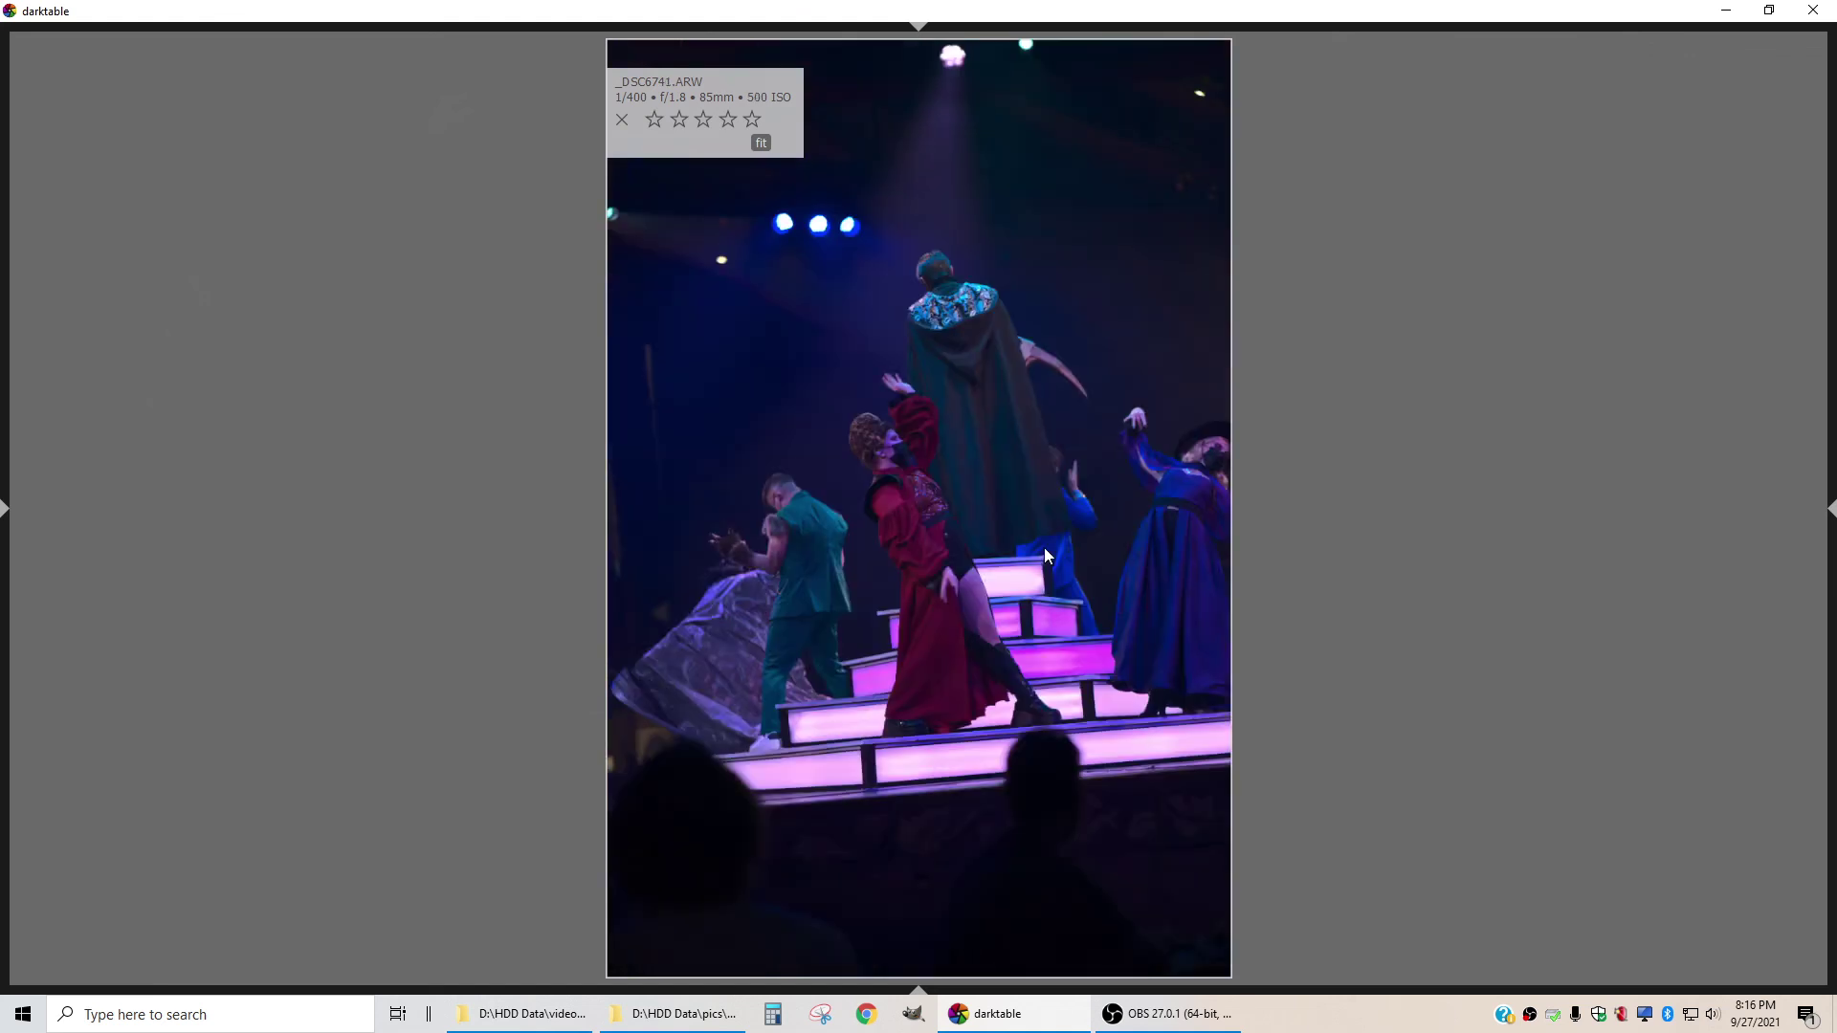
Compare the portrait-format shots after _DSC6741.ARW, going past _DSC6744.ARW, and rate the preferred one three stars
key(Right)
key(Right)
key(Right)
key(Left)
key(Right)
key(Right)
key(Left)
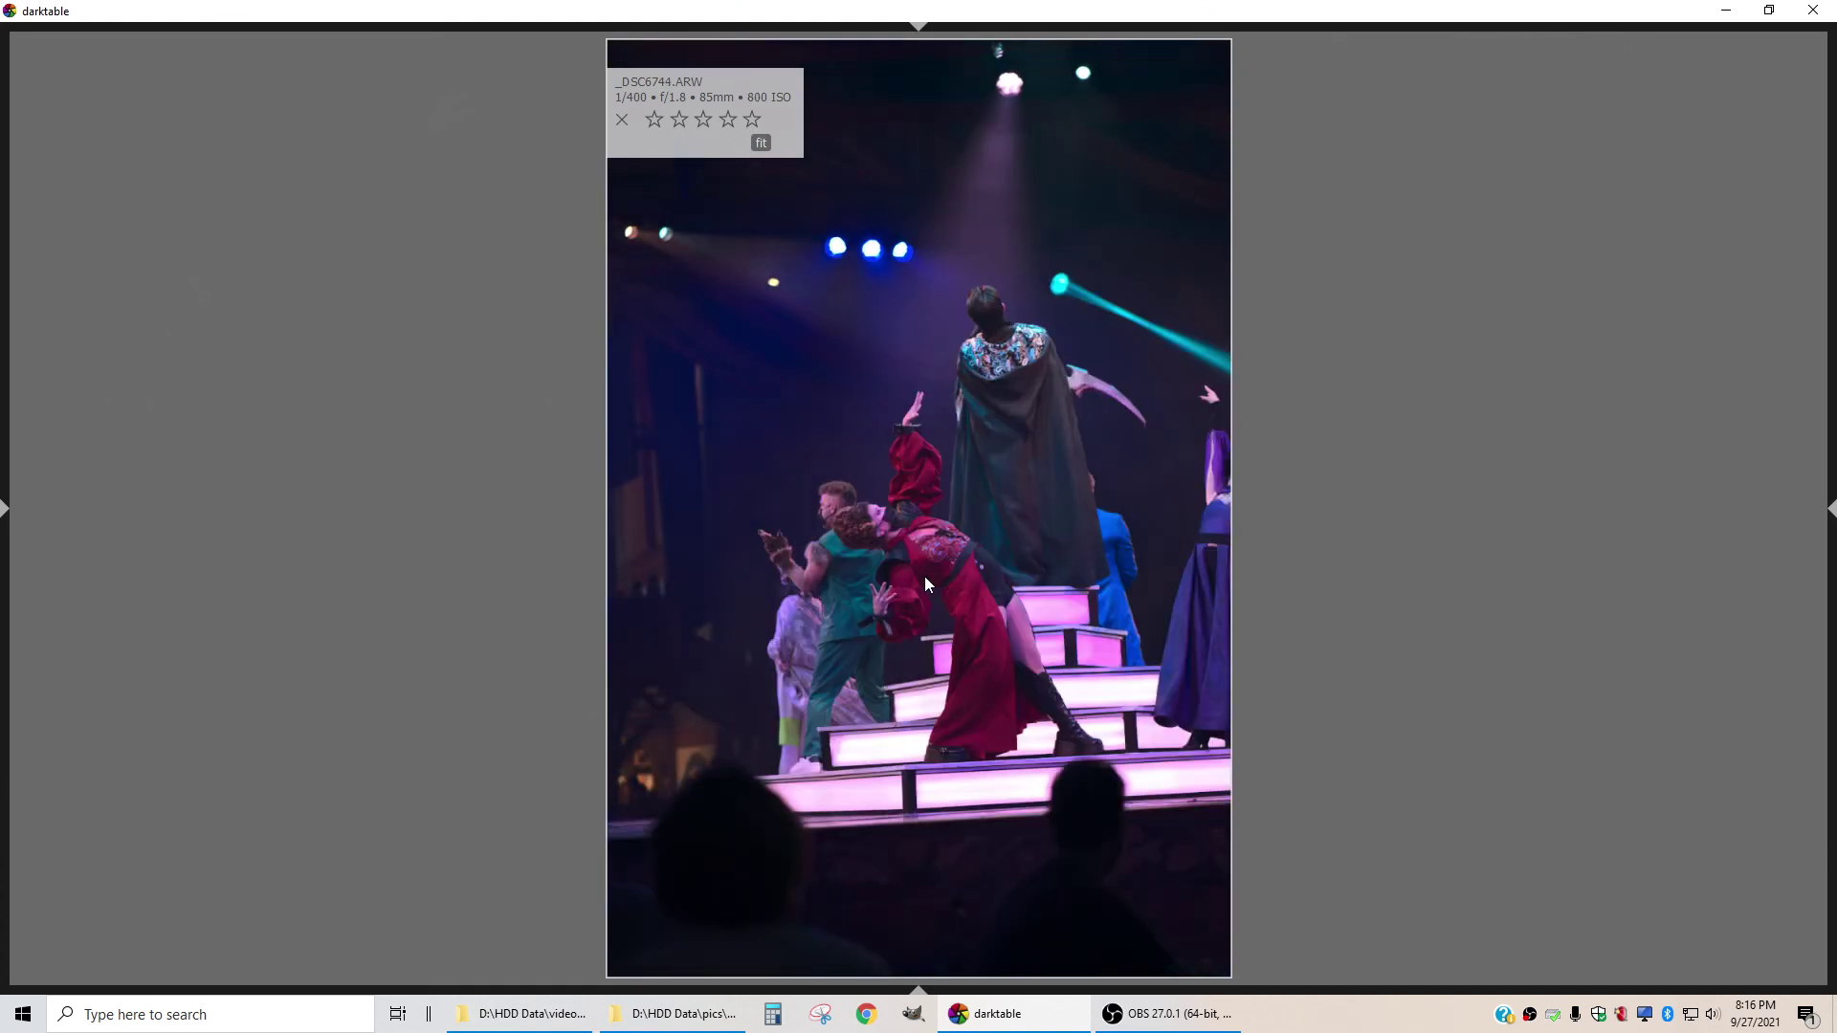
key(Right)
key(Right)
key(Right)
key(Left)
key(3)
Compare the remaining portrait-format shots up to _DSC6749.ARW at the end of the collection, and leave full preview
key(Right)
key(Right)
key(Left)
key(Right)
key(Right)
key(Right)
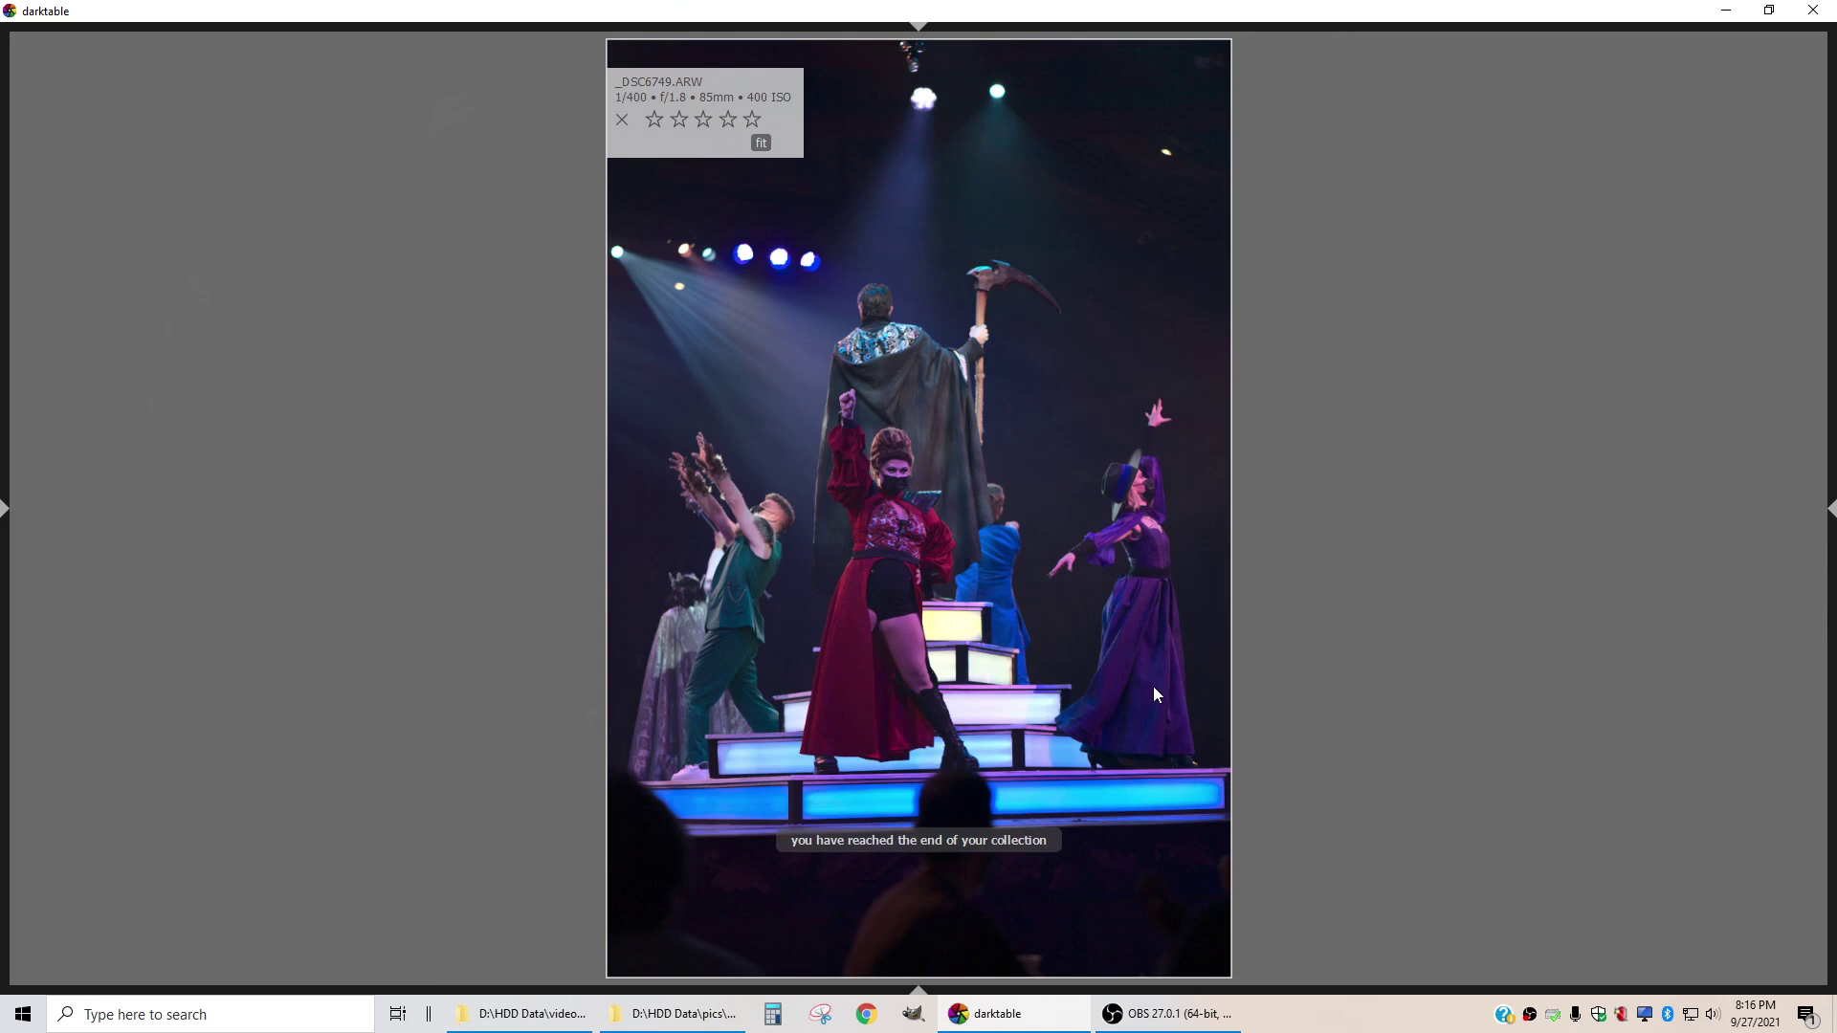
key(Left)
key(Right)
key(Left)
key(Right)
key(f)
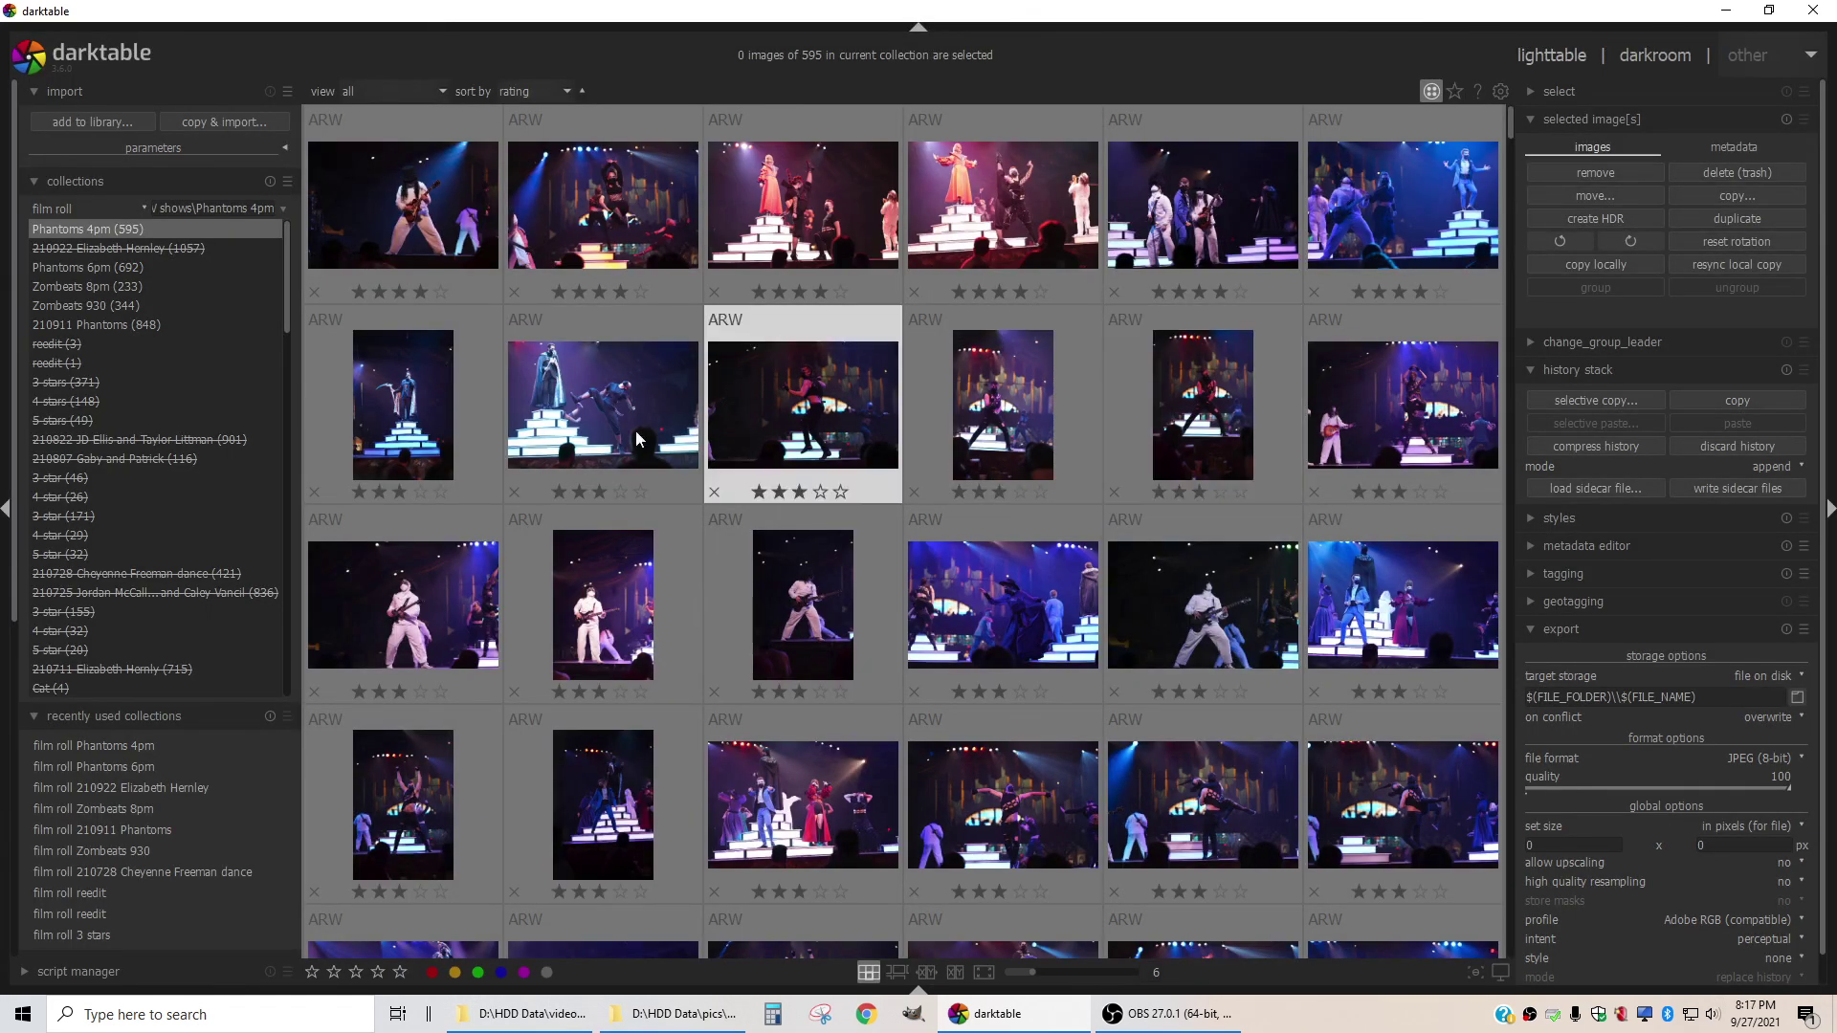
Select all rated photos in the grid and filter the view to three stars or more
click(411, 224)
shift+click(1172, 411)
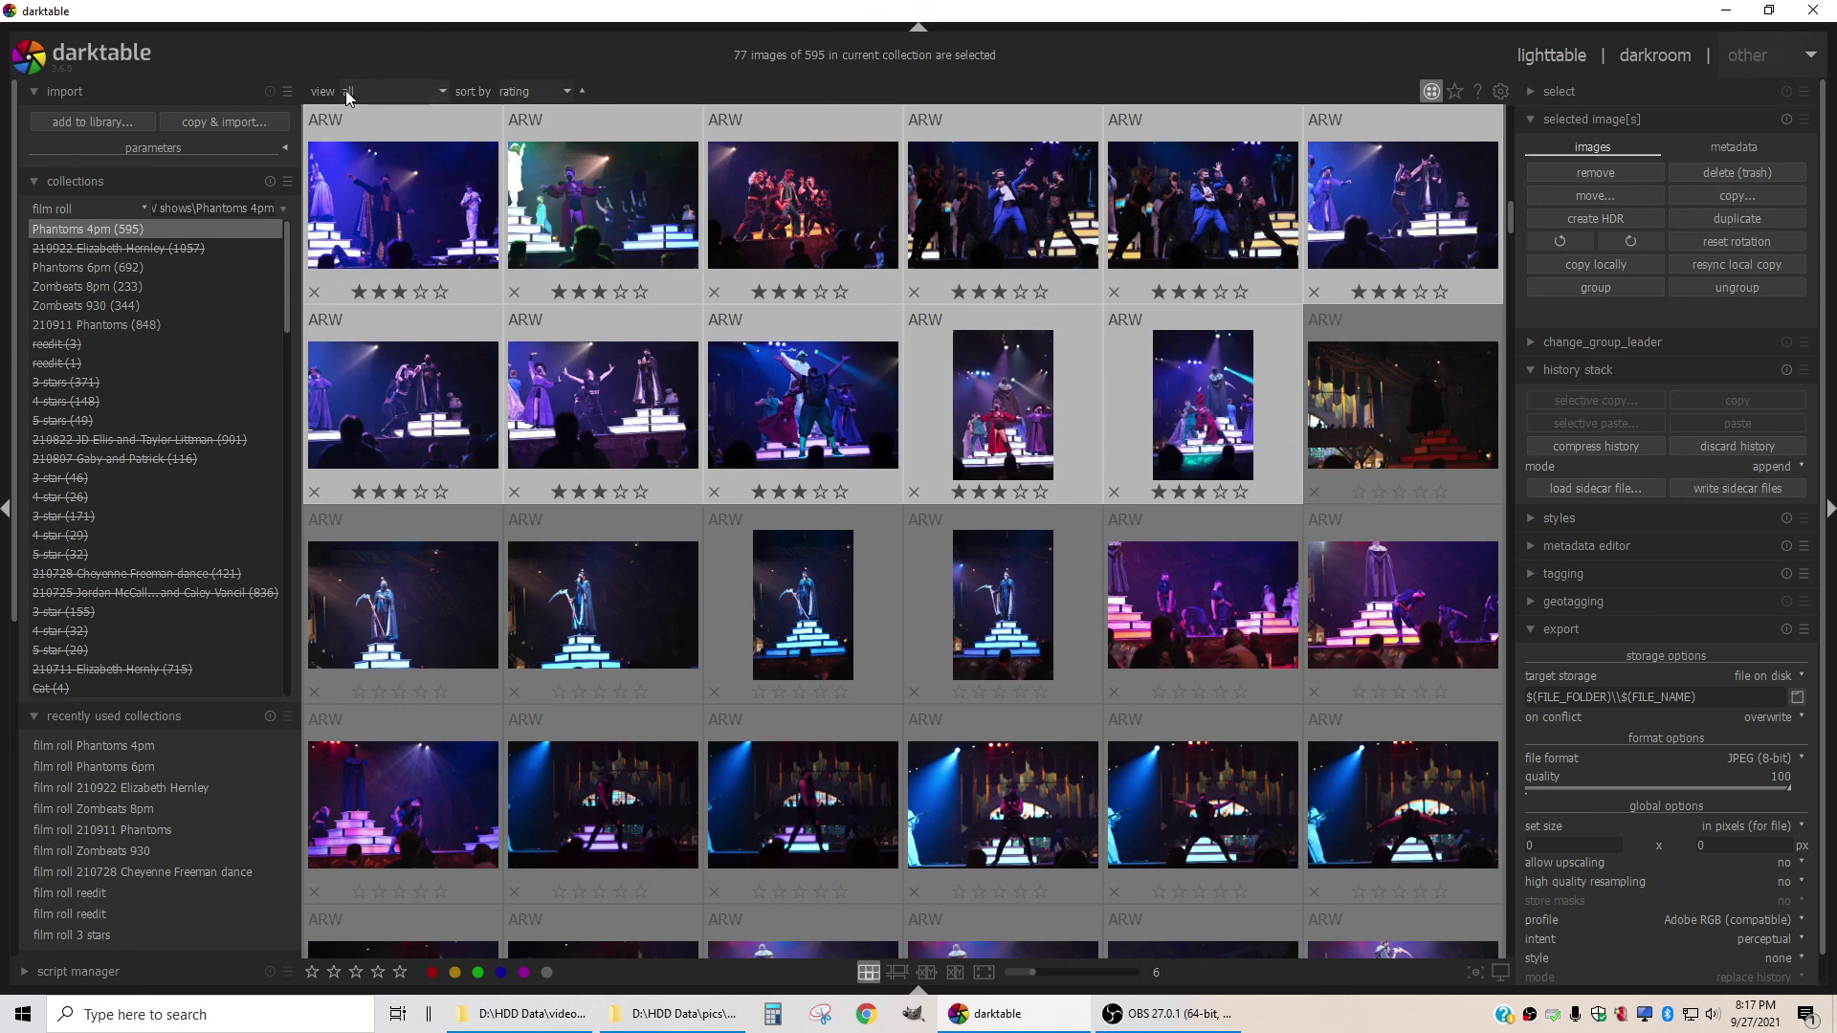
click(346, 92)
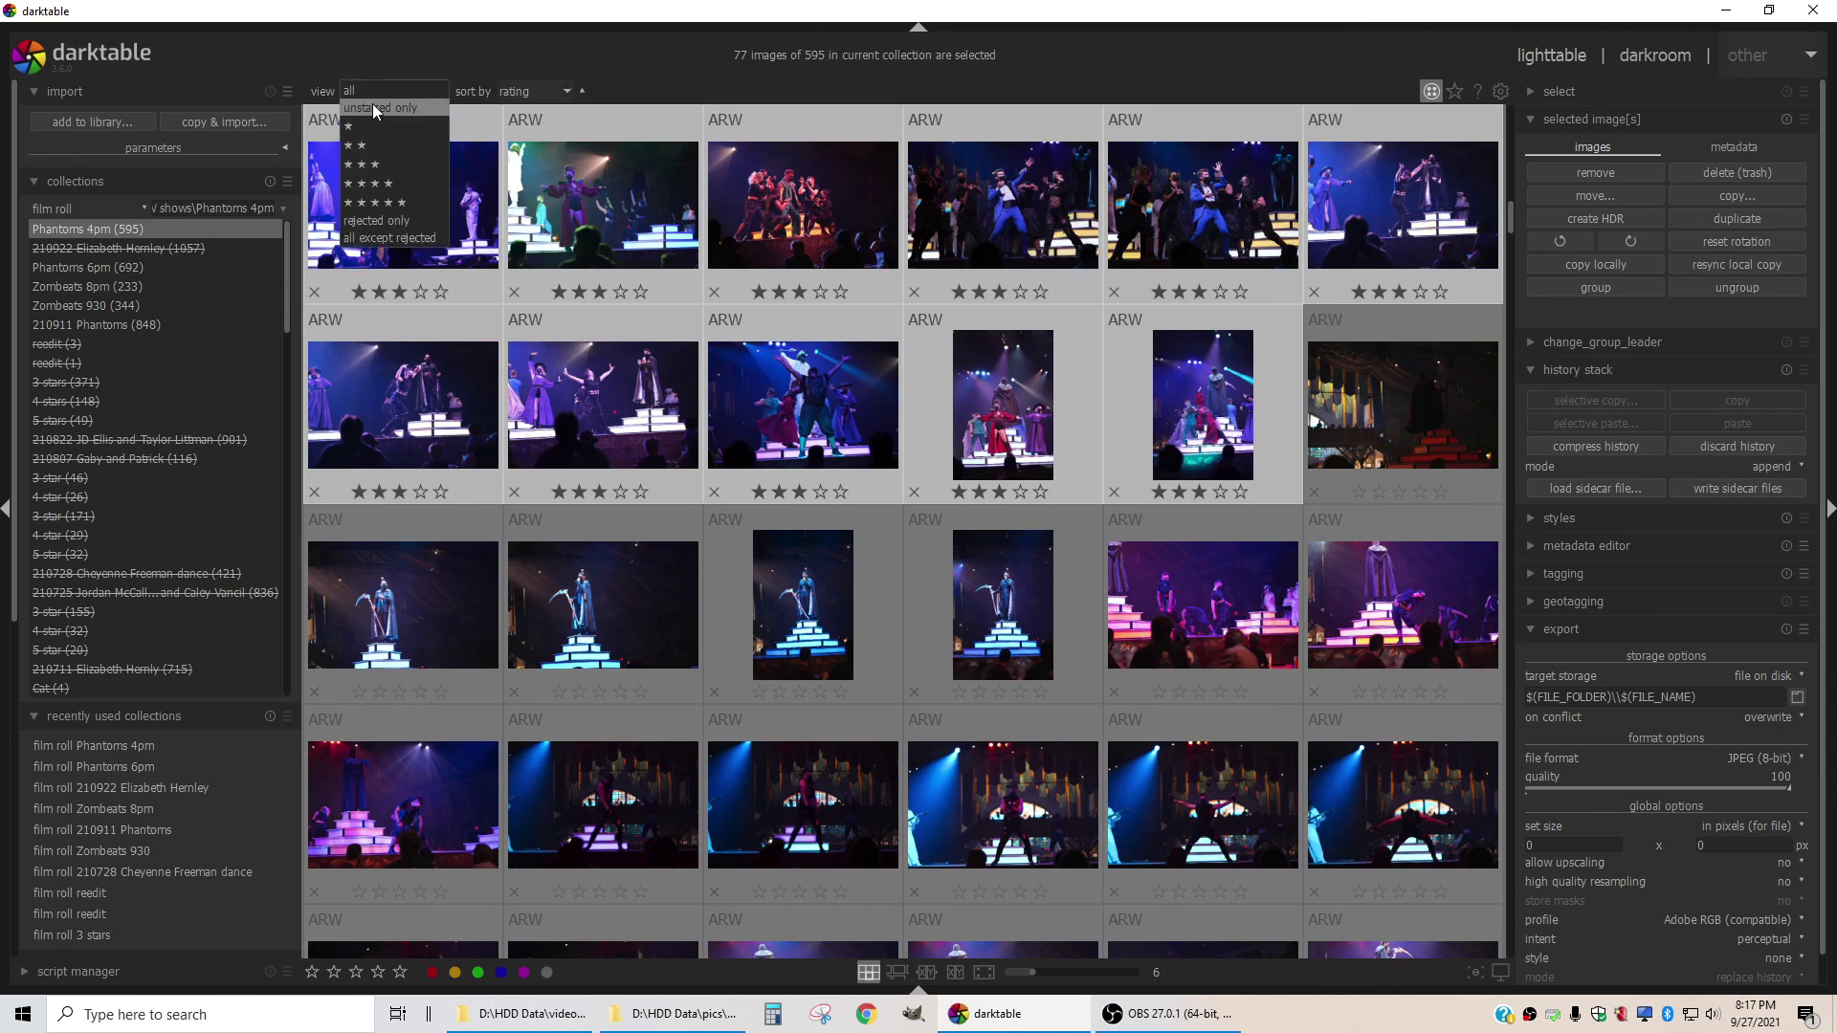
click(380, 167)
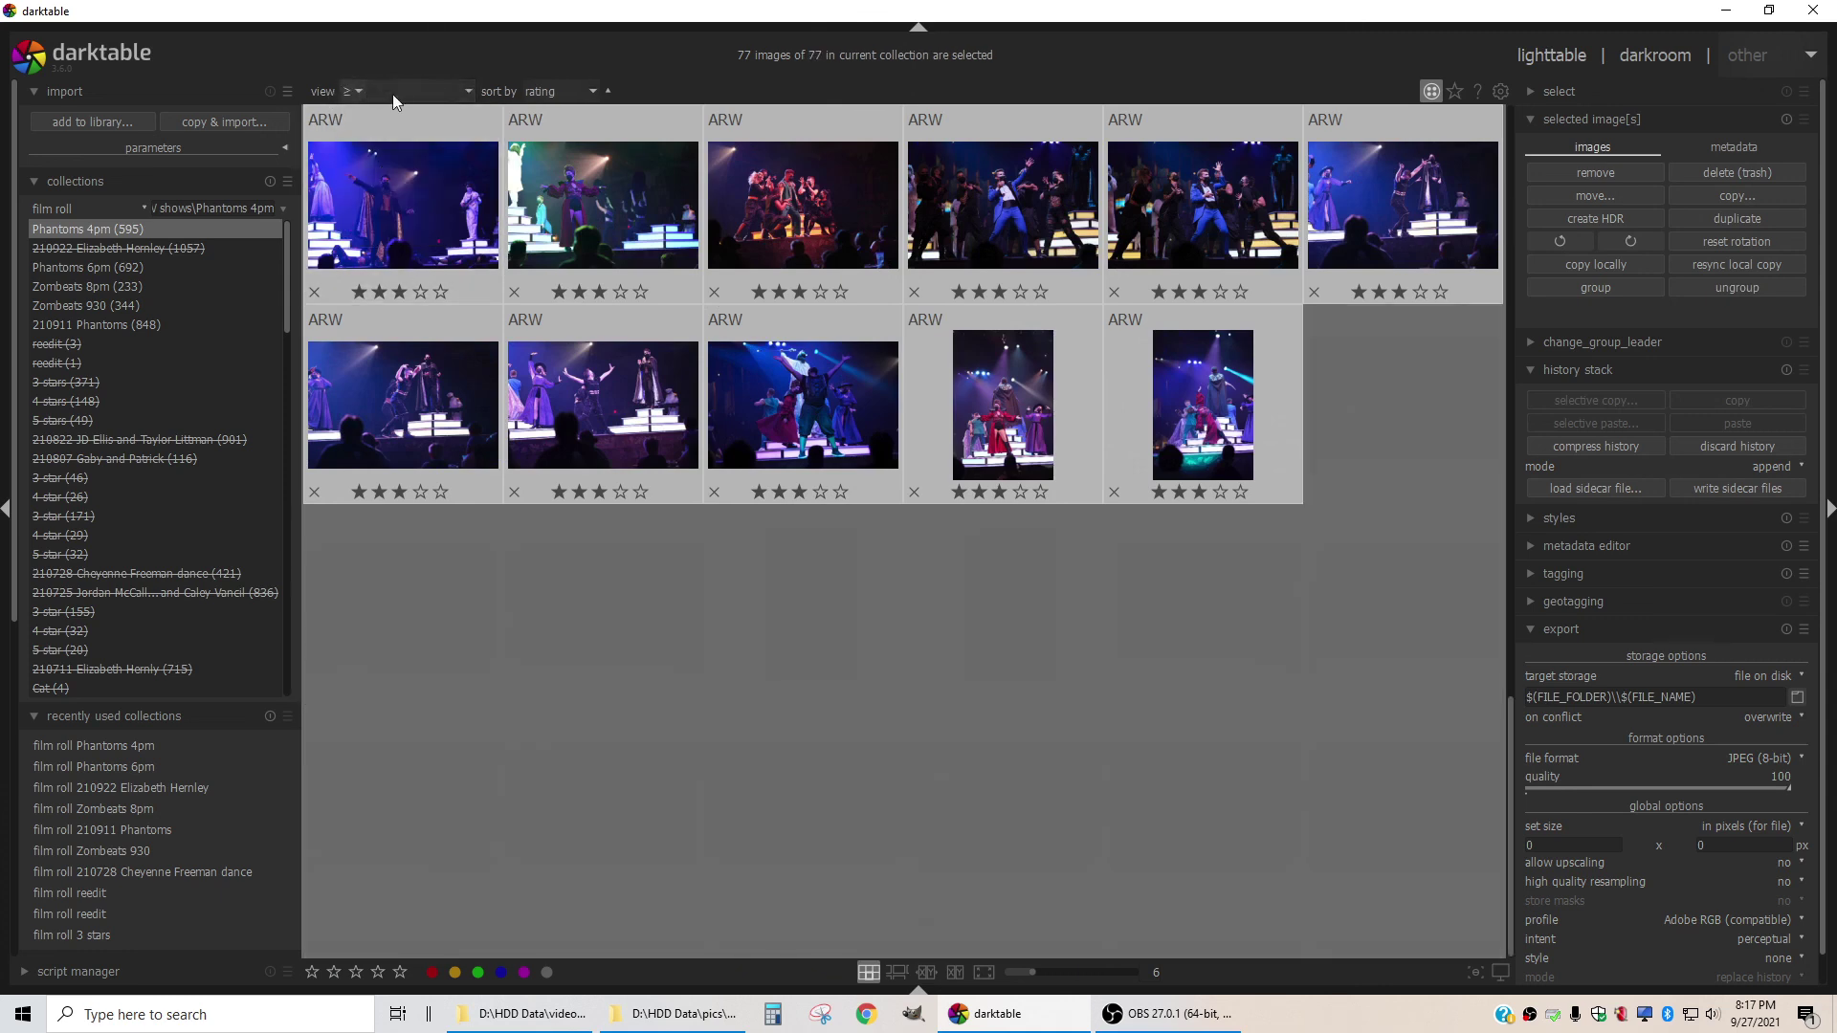
Sort the filtered photos by filename
click(559, 91)
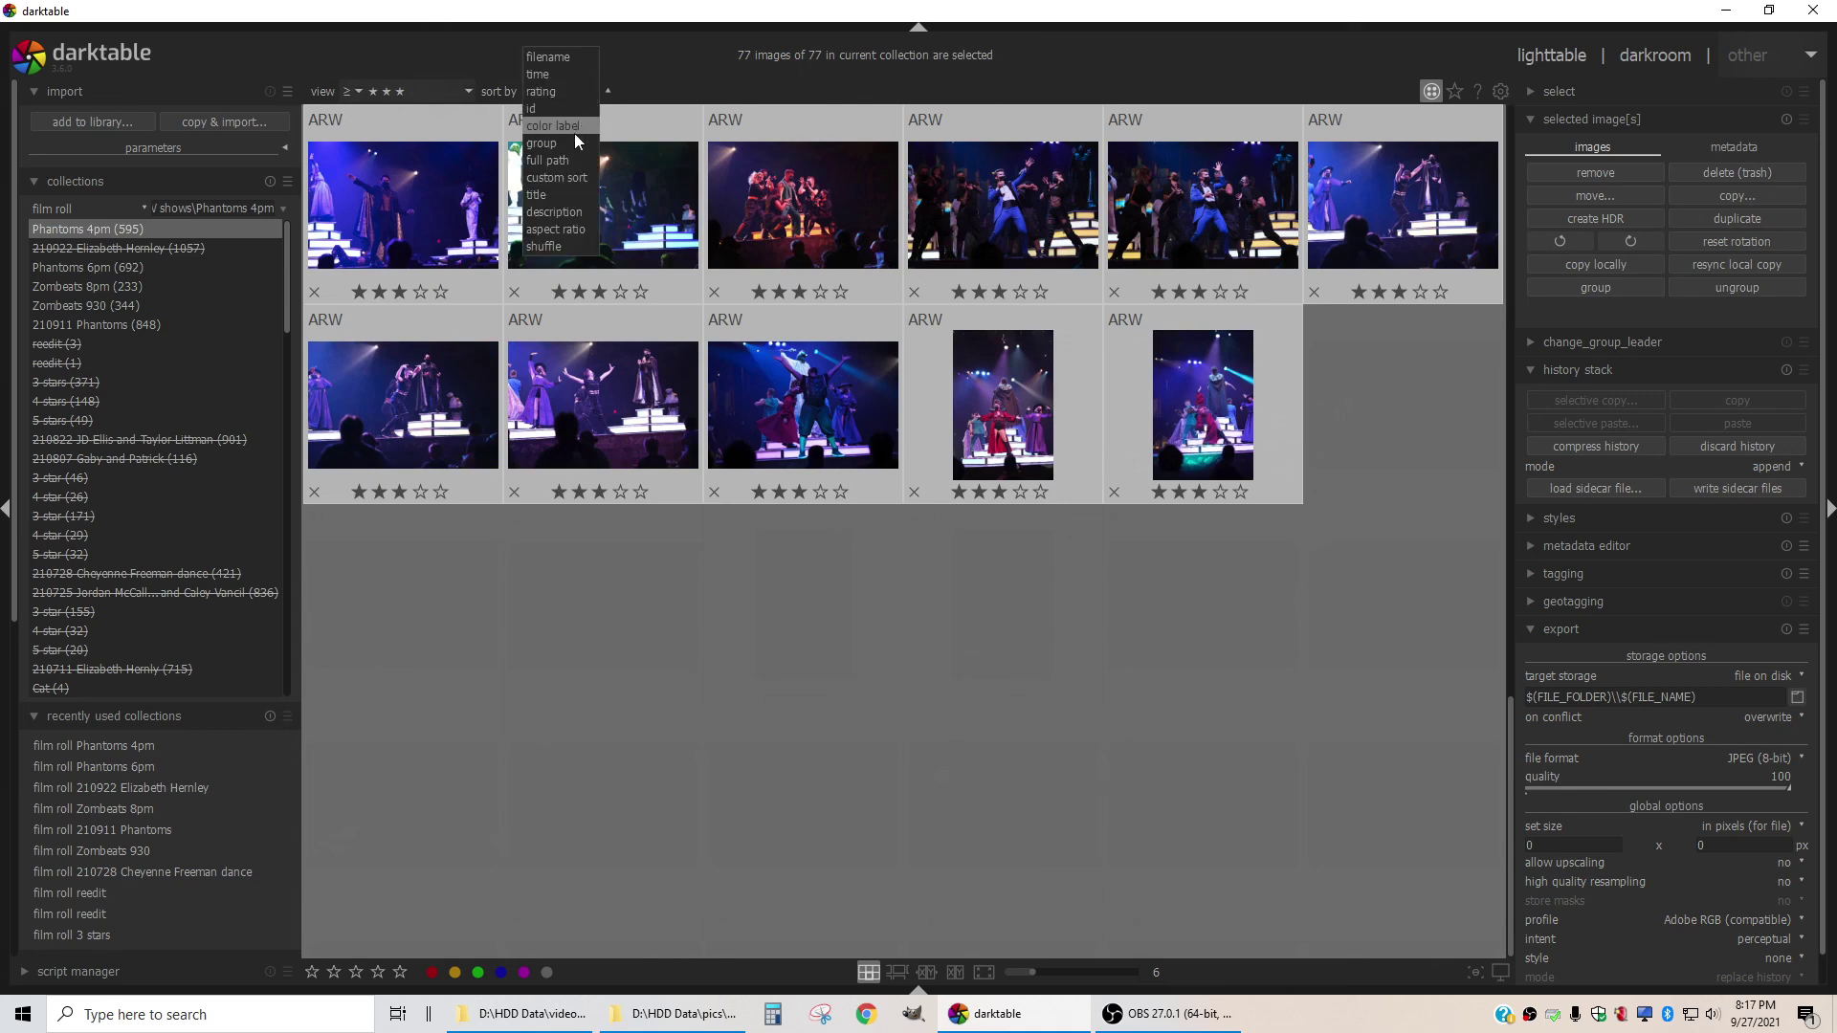
click(553, 59)
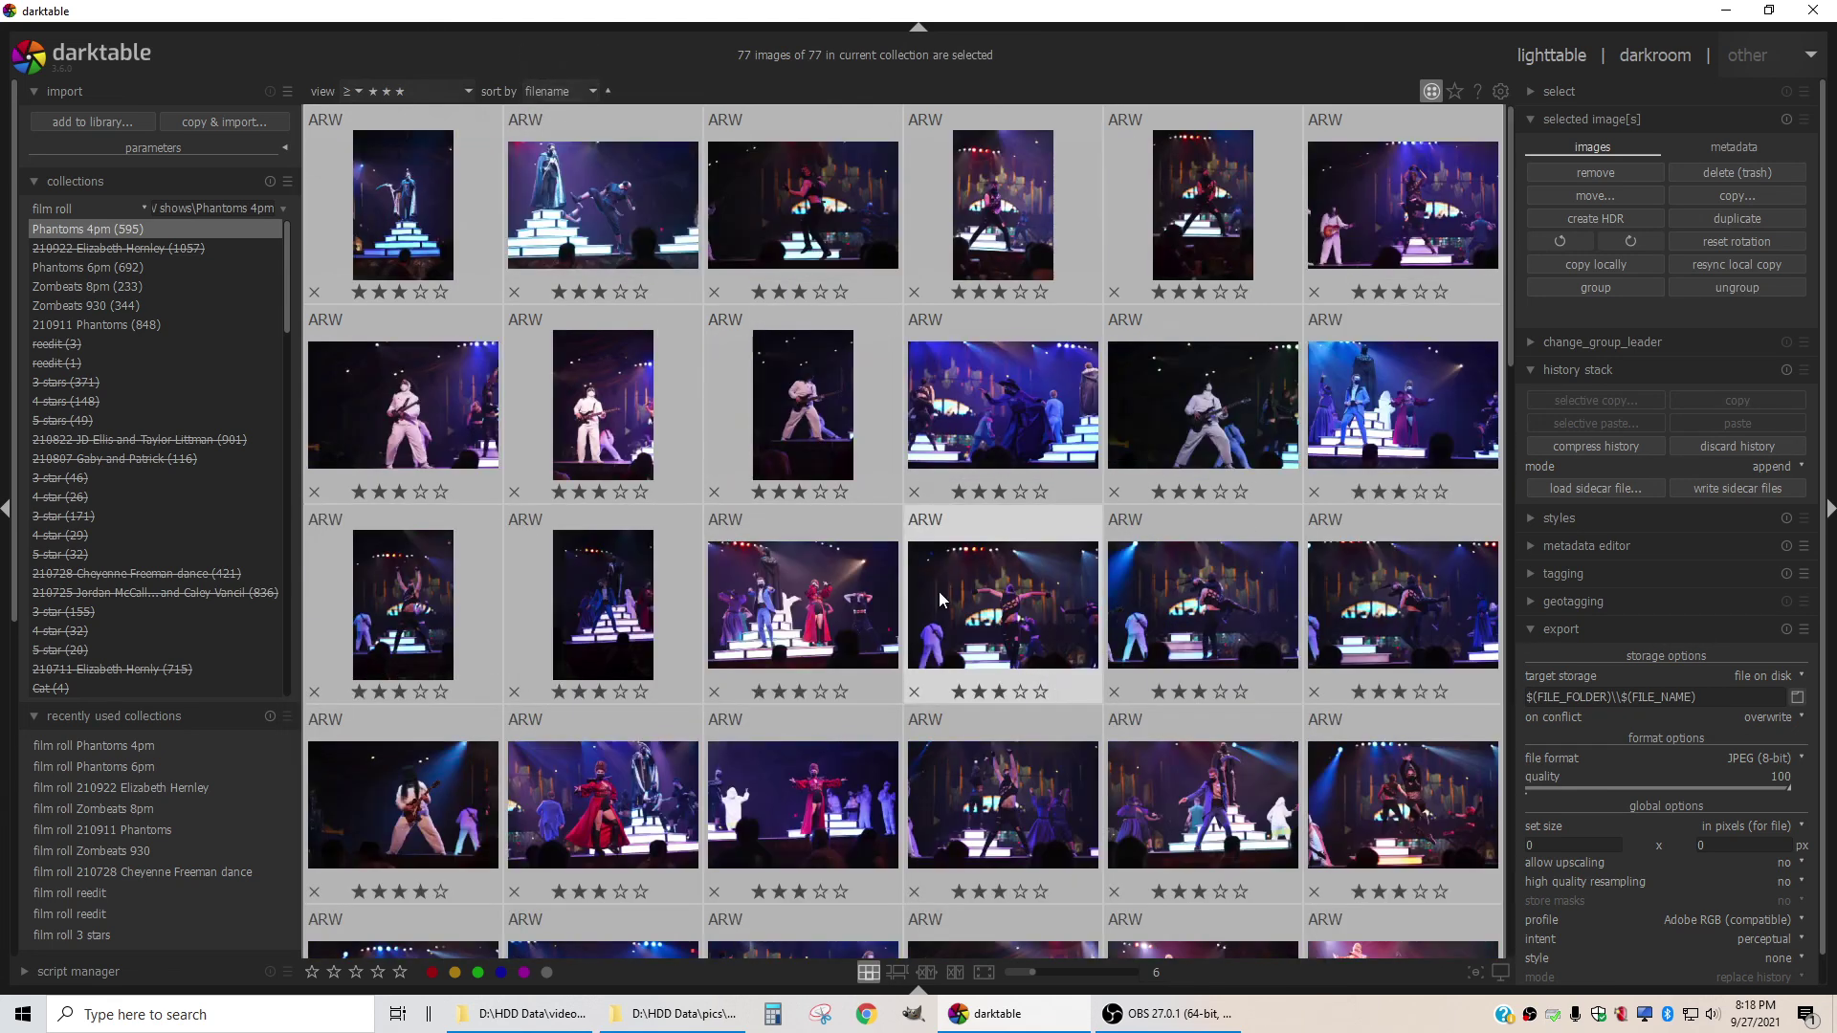
scroll(939, 591, down, 5)
scroll(938, 592, down, 4)
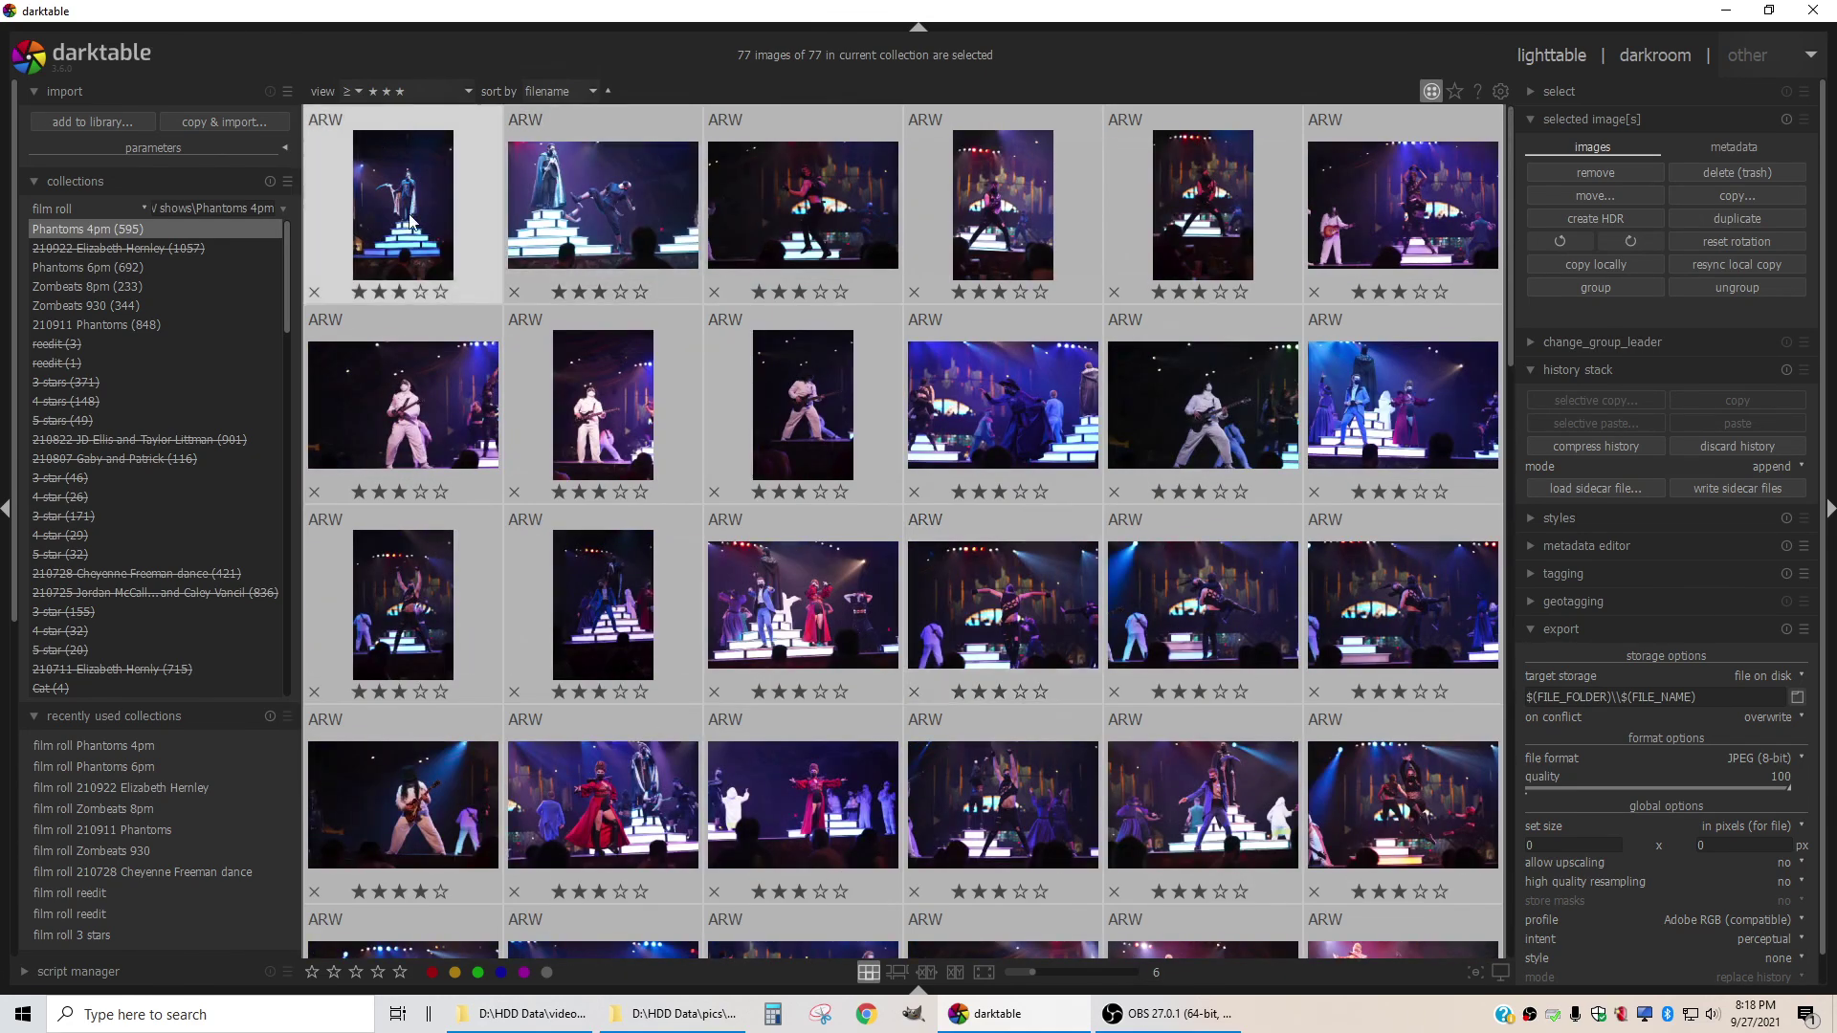
Enlarge the thumbnails to three per row and examine the keepers for a consistent sequence of good shots
ctrl+scroll(412, 230, up, 2)
ctrl+scroll(411, 230, up, 2)
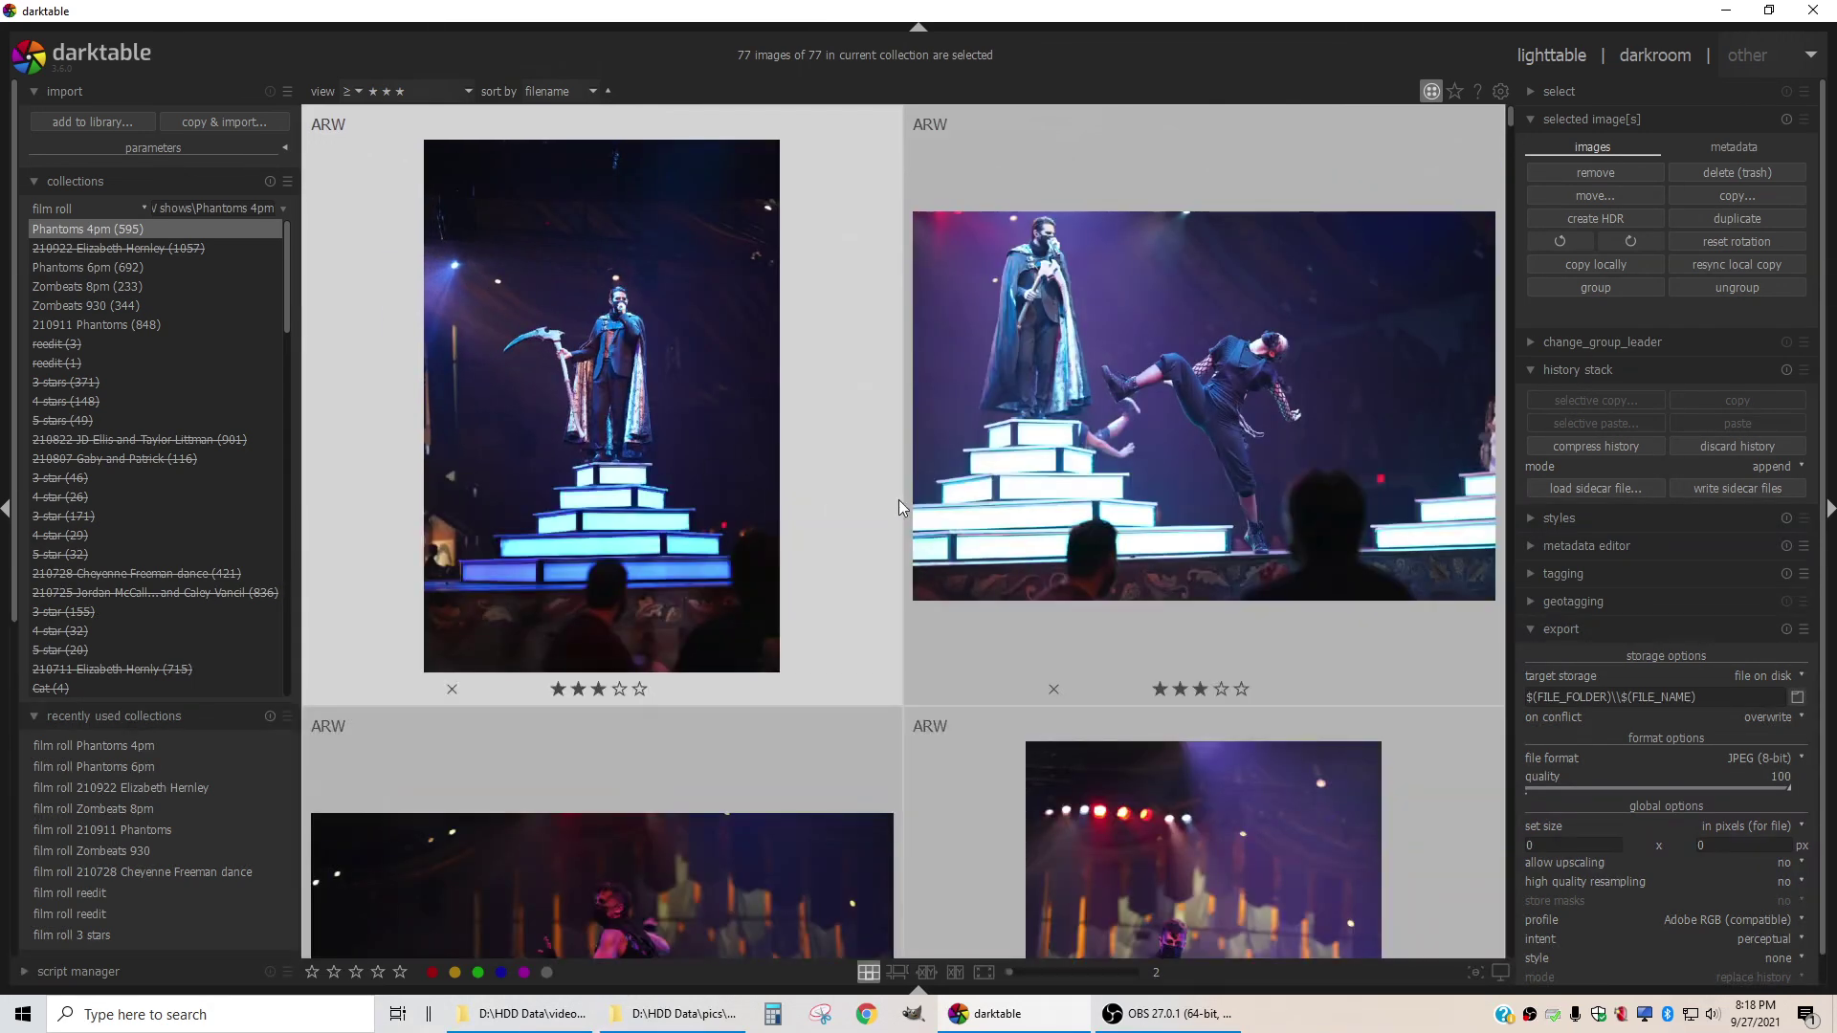
ctrl+scroll(899, 500, down, 1)
scroll(948, 504, down, 2)
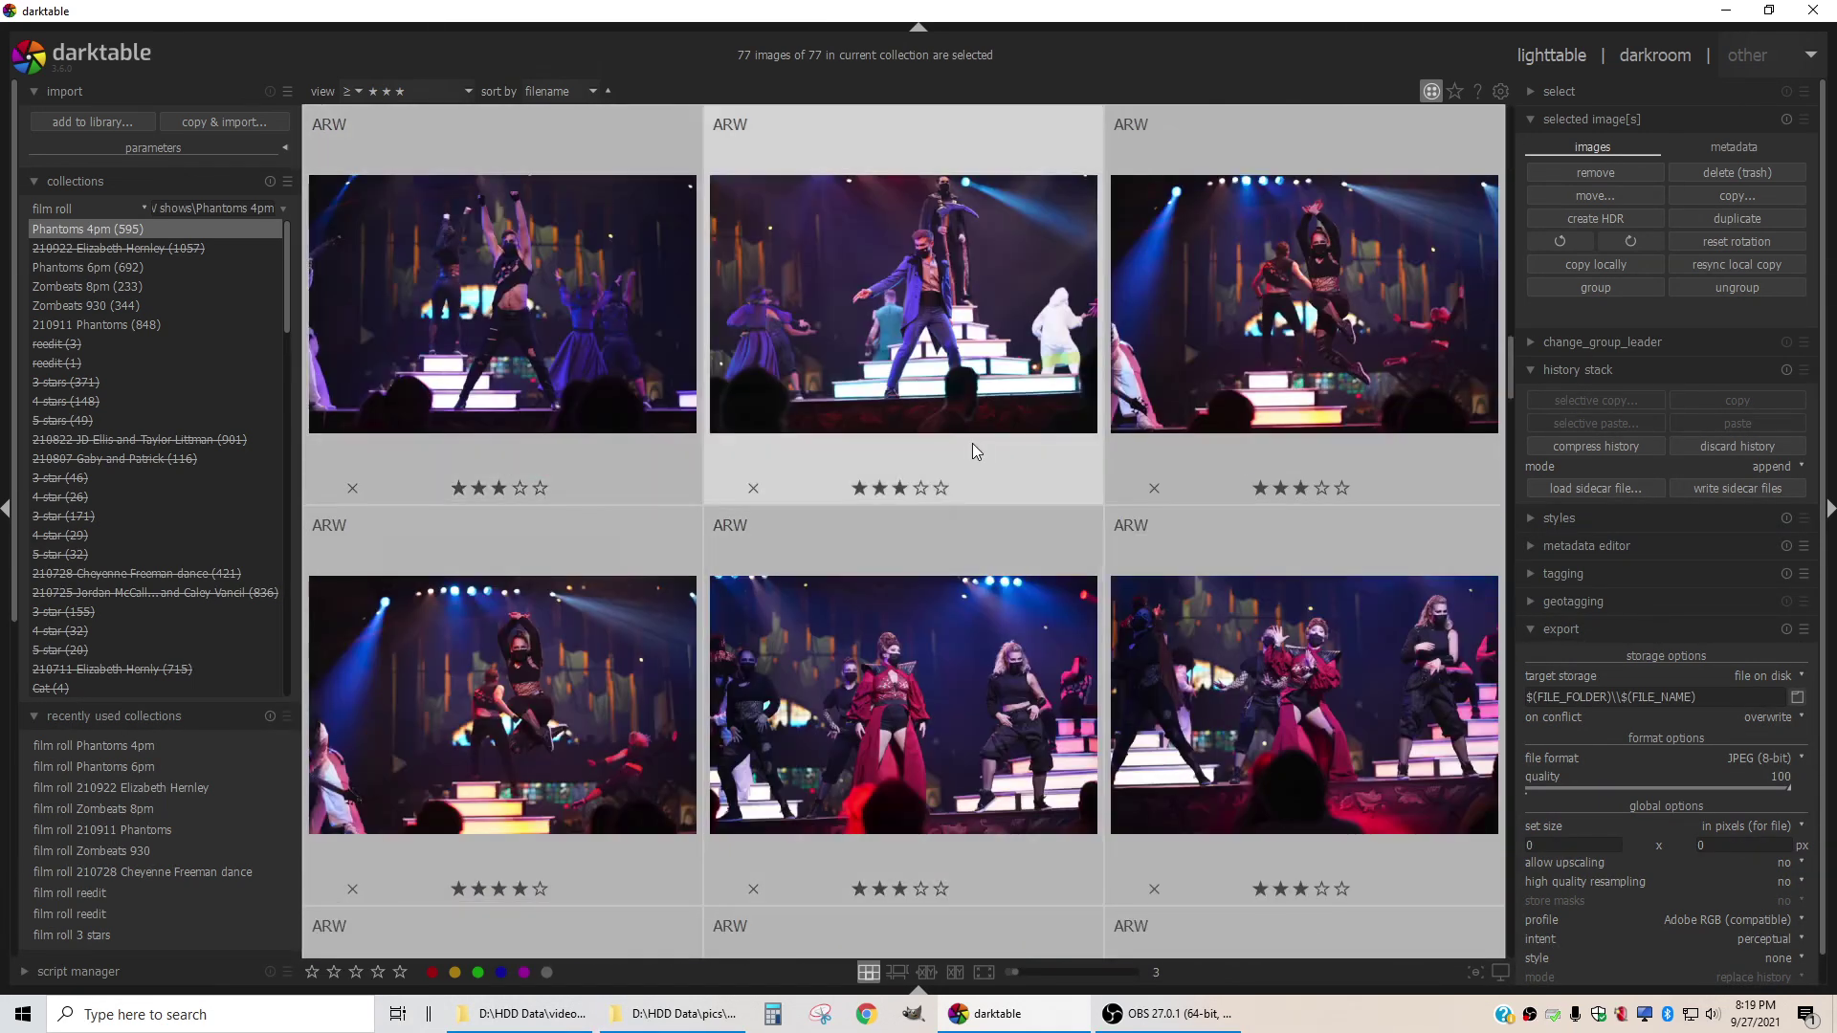
scroll(929, 520, down, 2)
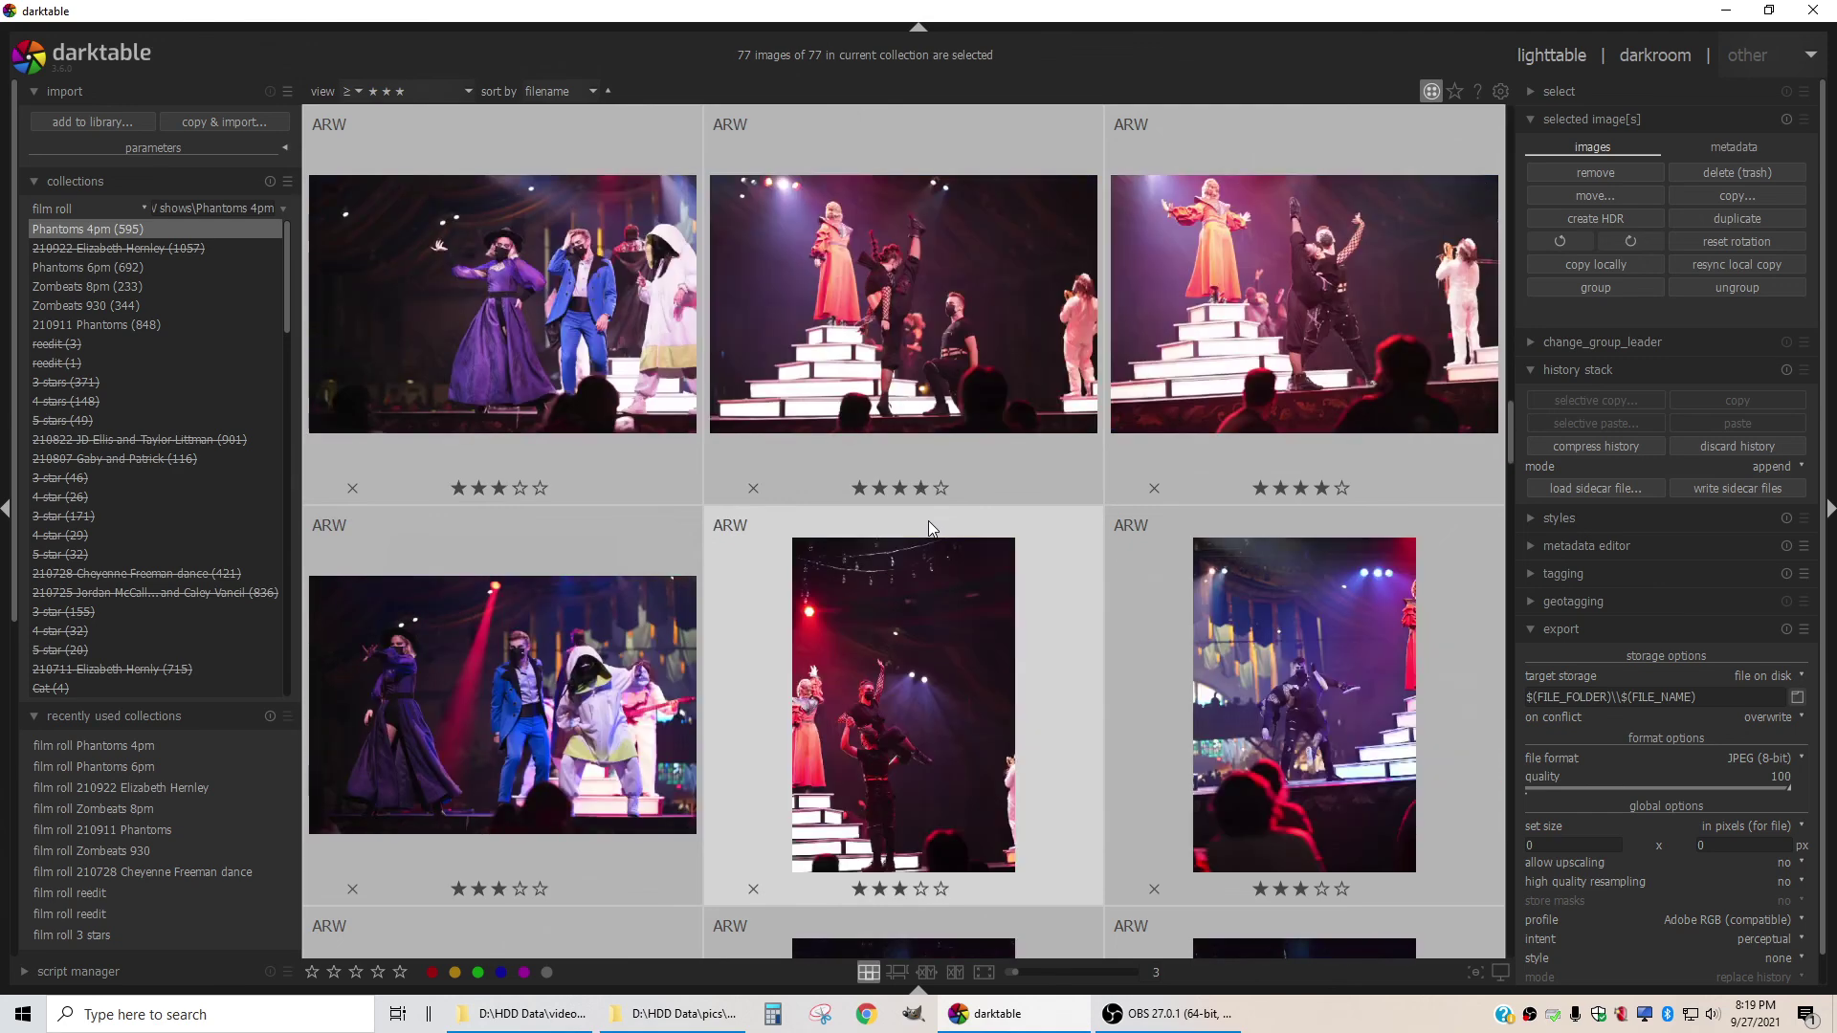
scroll(928, 520, down, 1)
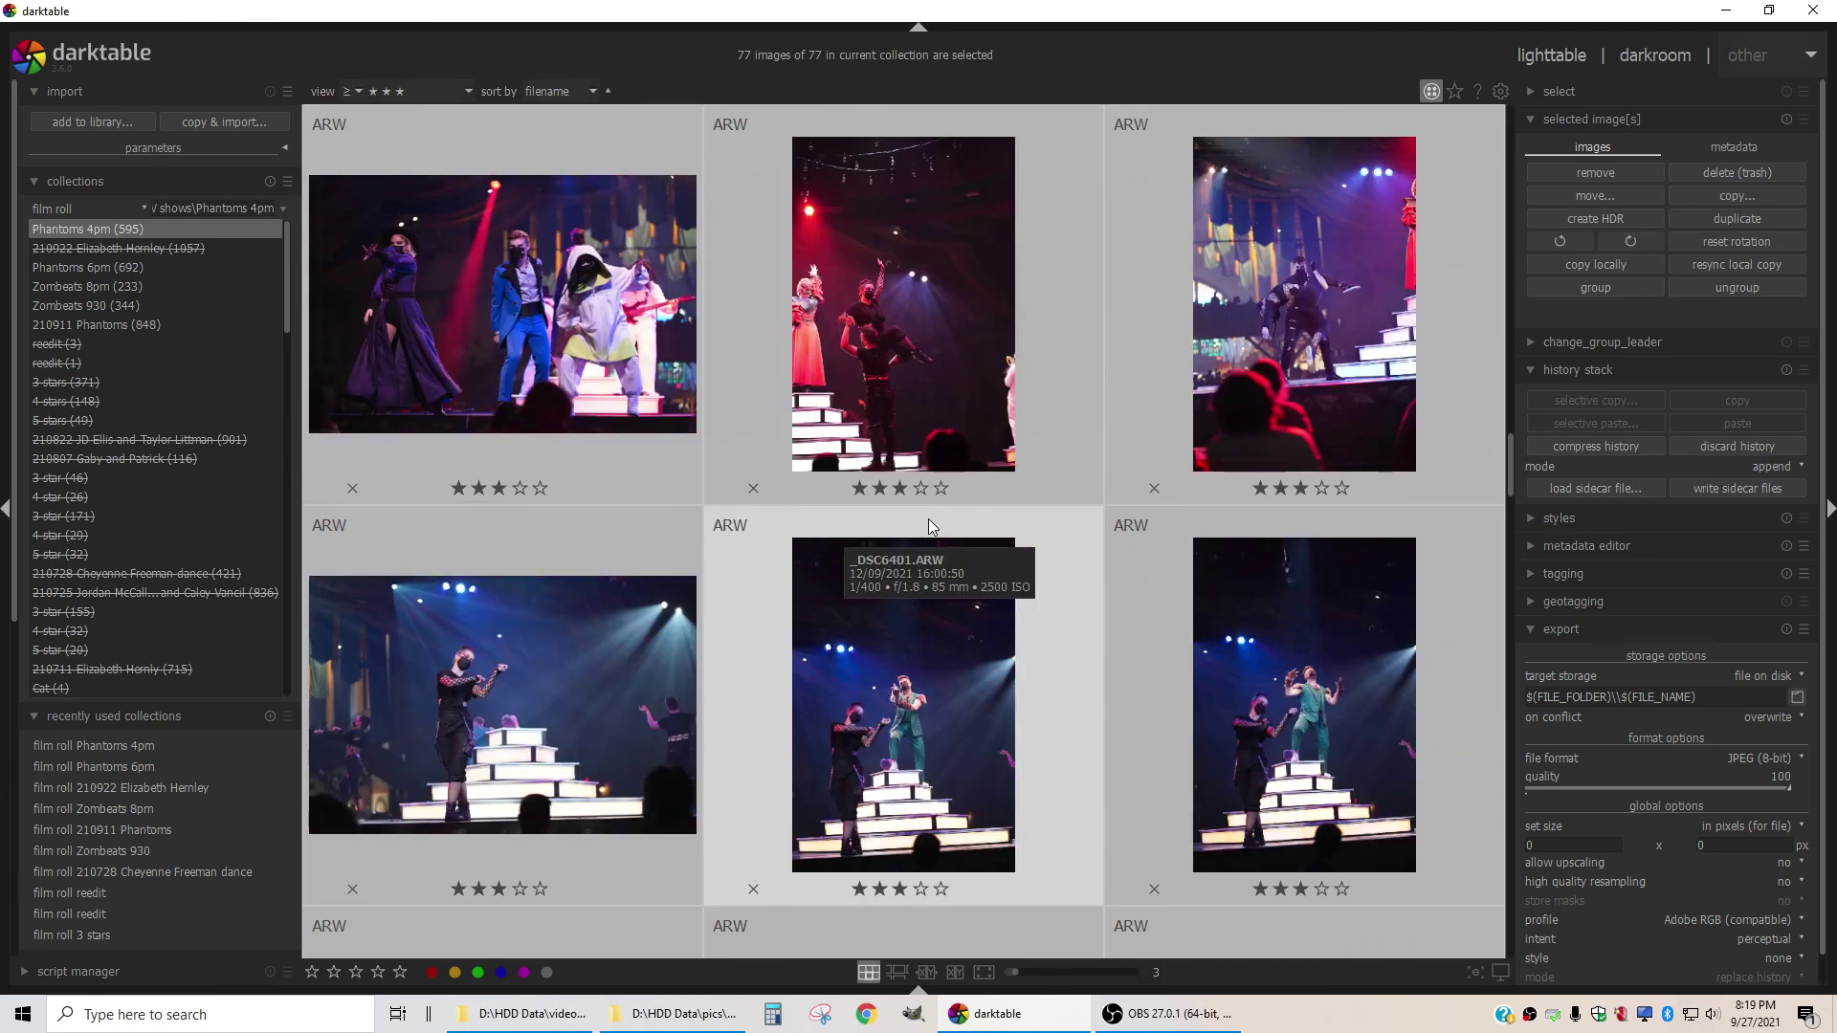
scroll(979, 555, down, 3)
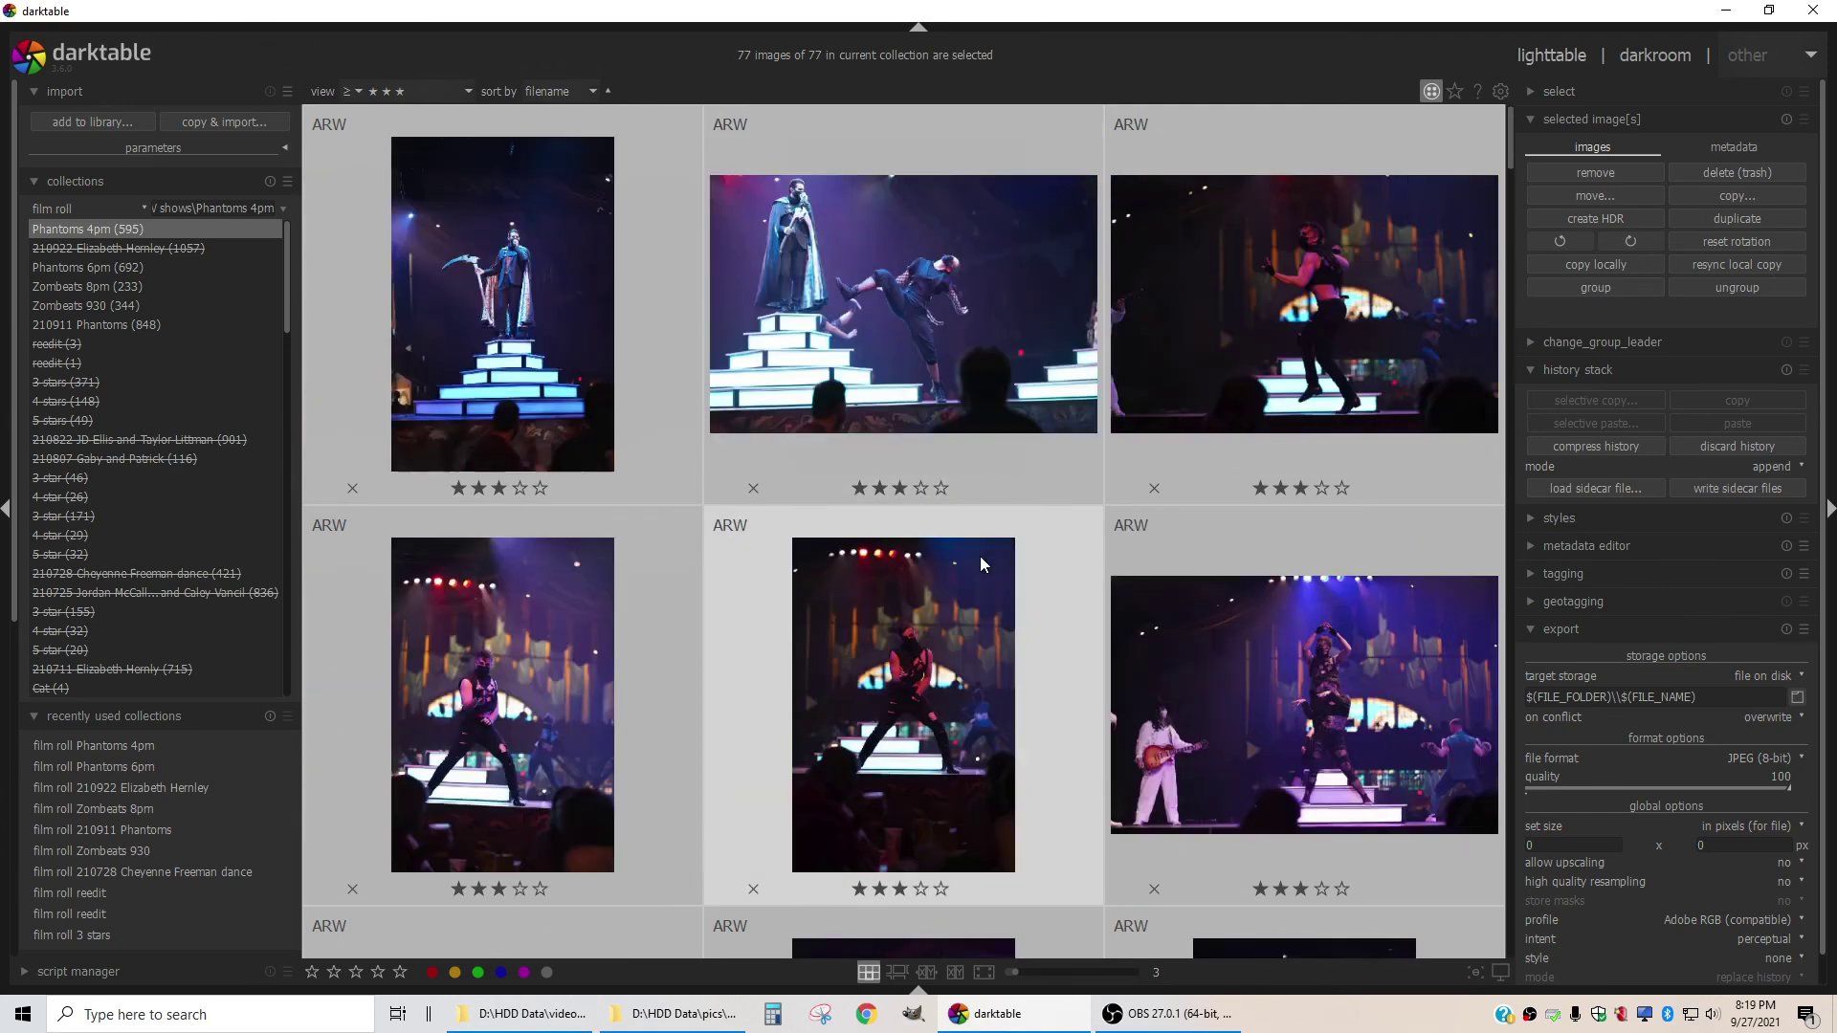
scroll(913, 652, down, 2)
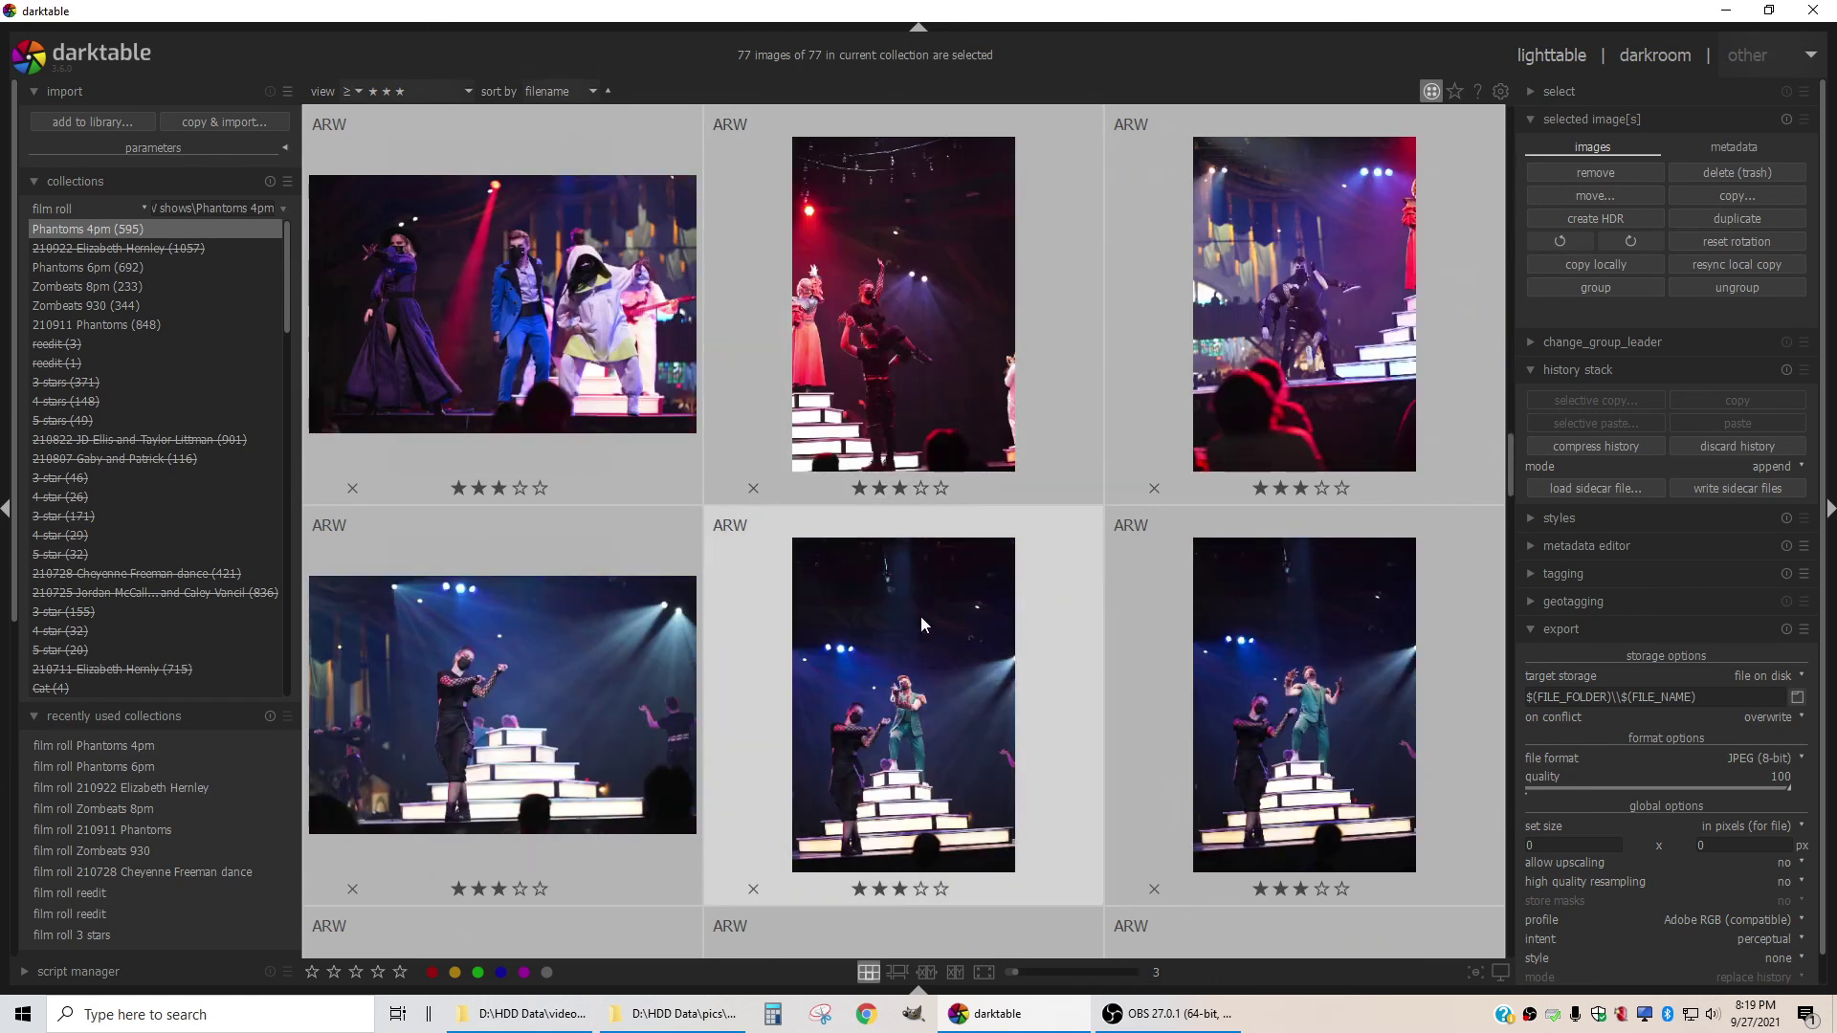
scroll(851, 641, down, 1)
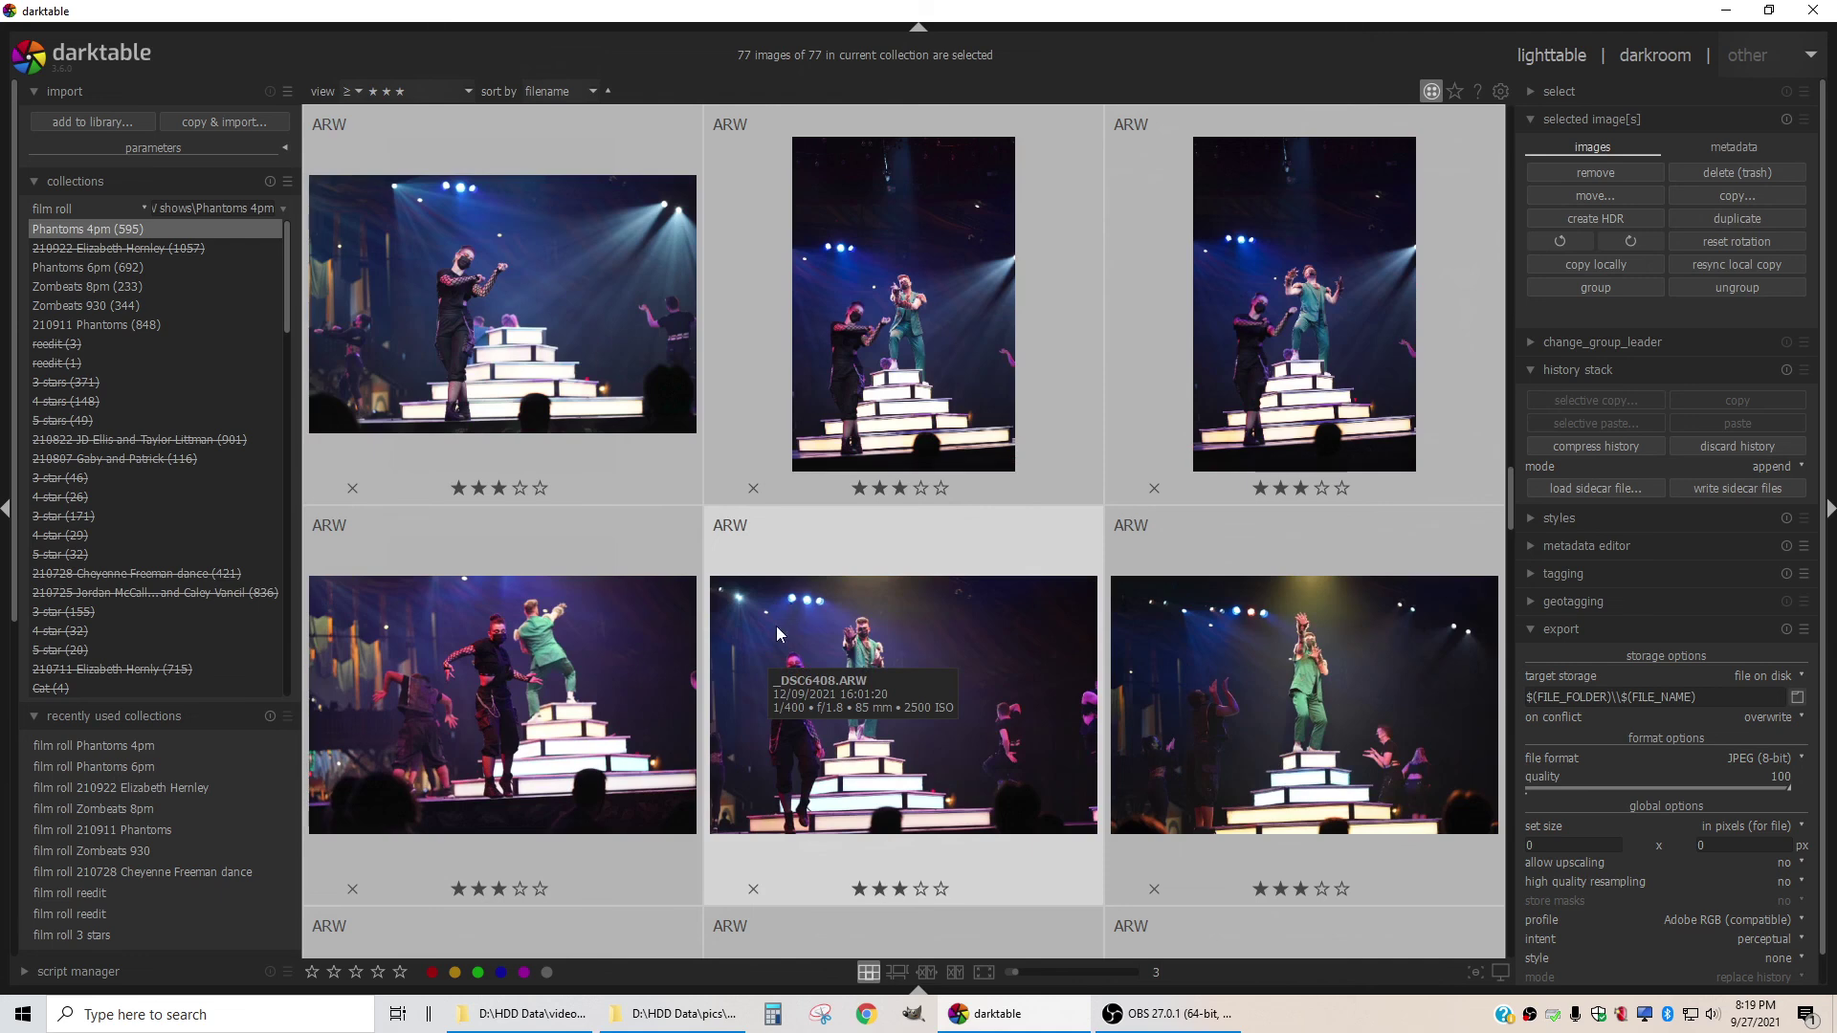
scroll(748, 633, down, 1)
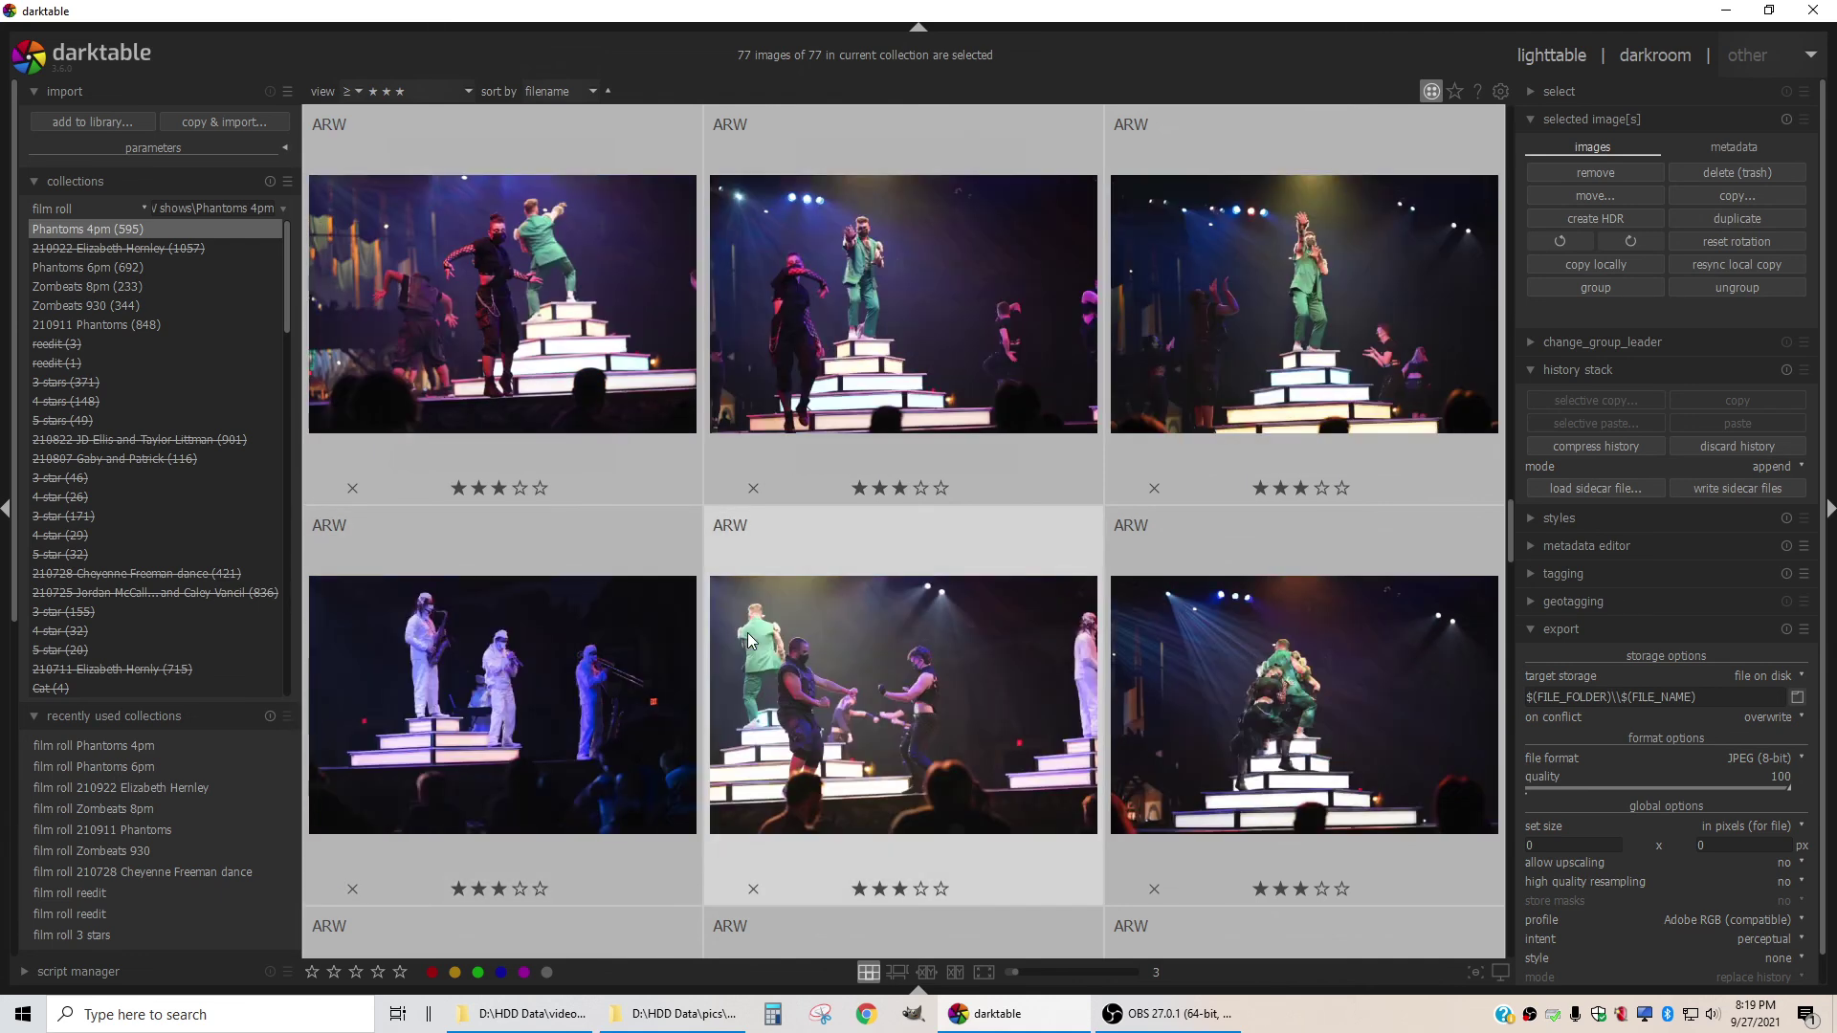